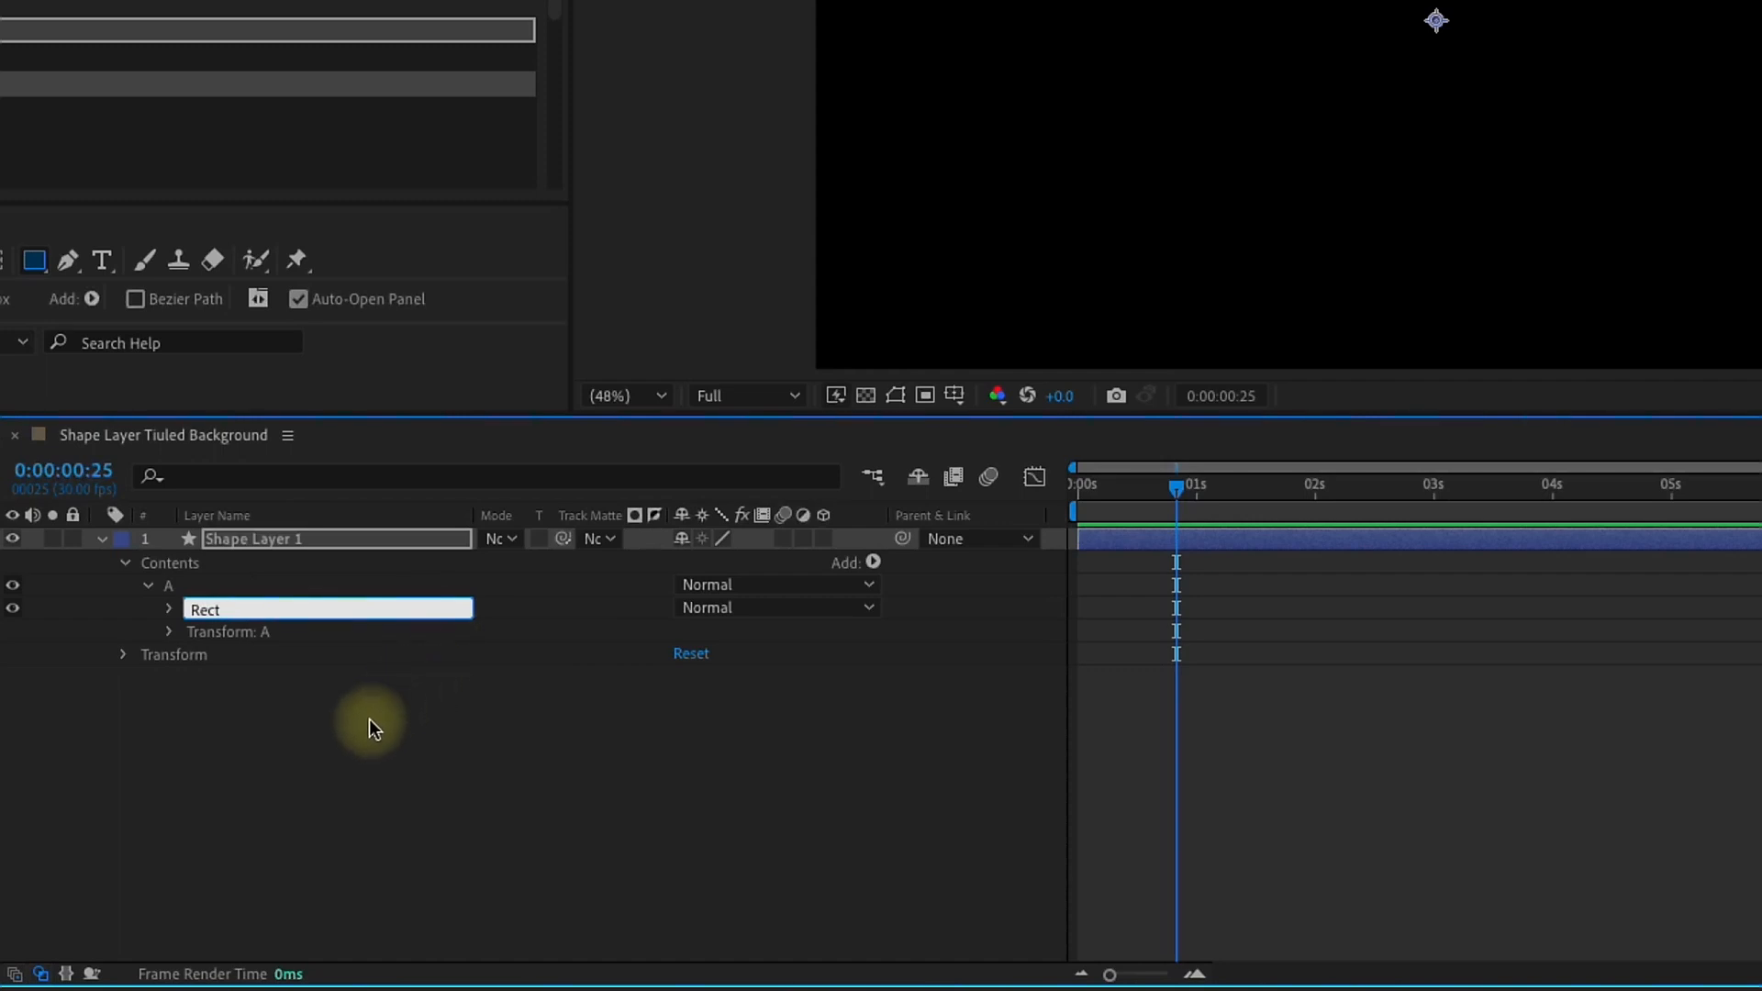
Step: Add a rectangle path inside the Rect group and expand its path and group transform properties
left_click(222, 607)
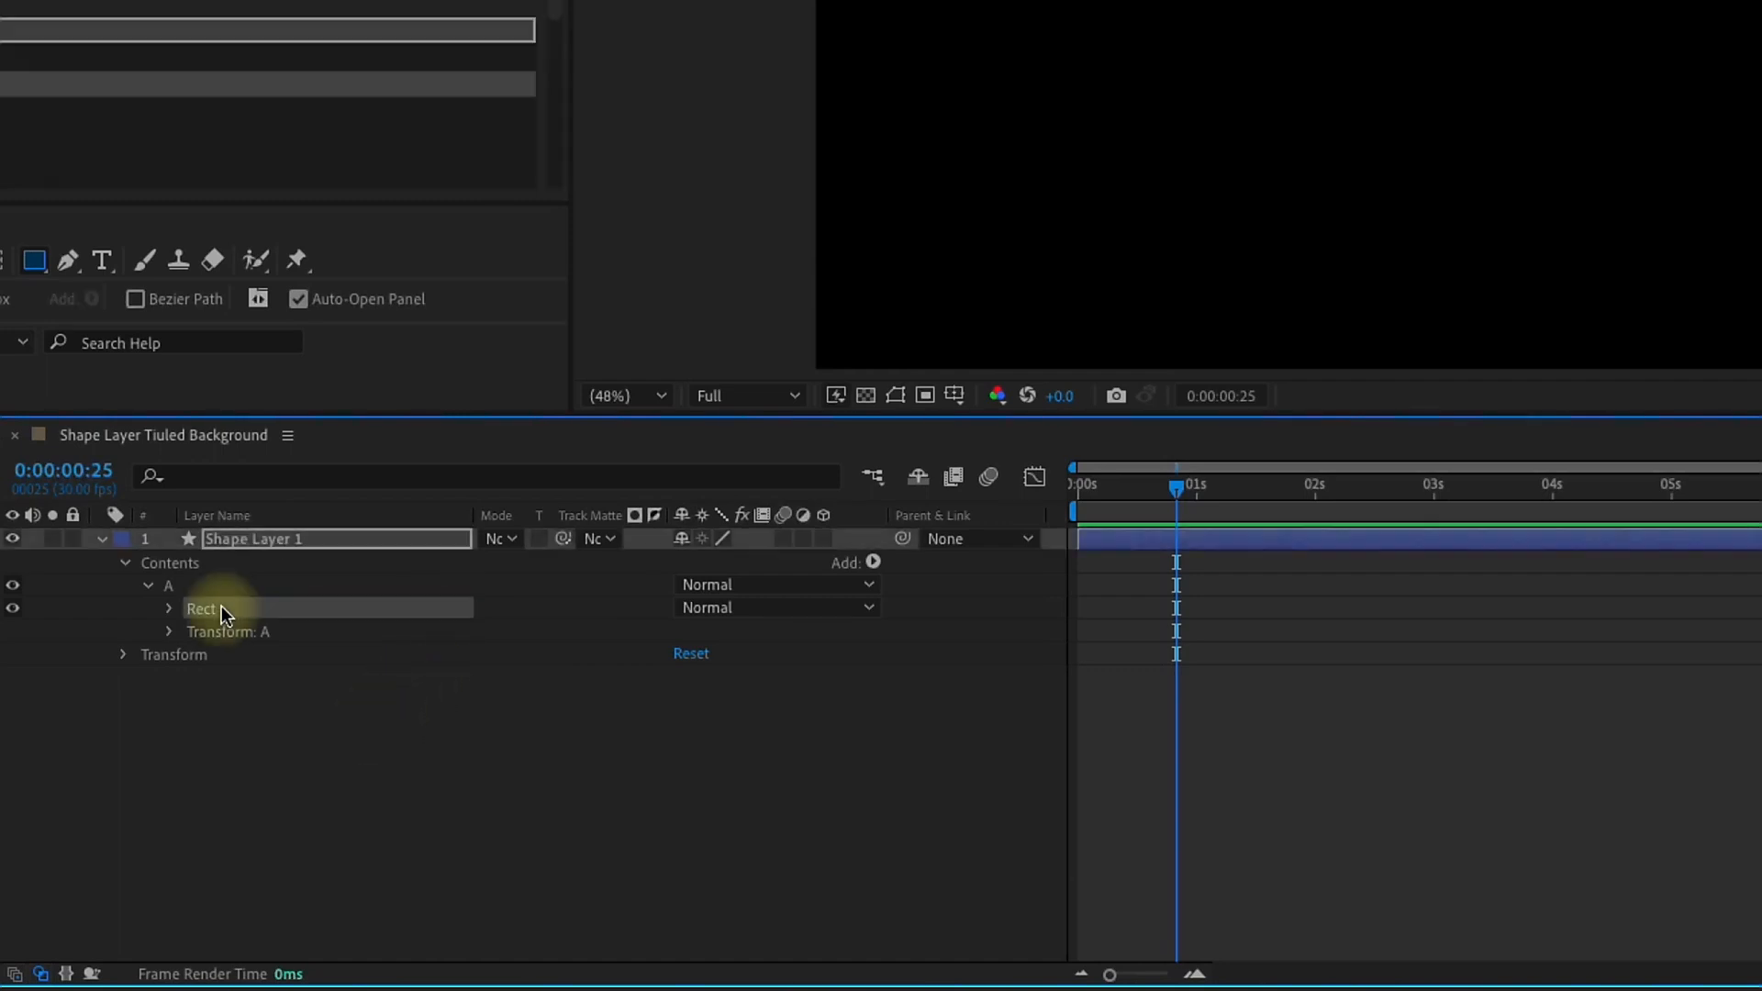
left_click(876, 563)
left_click(917, 424)
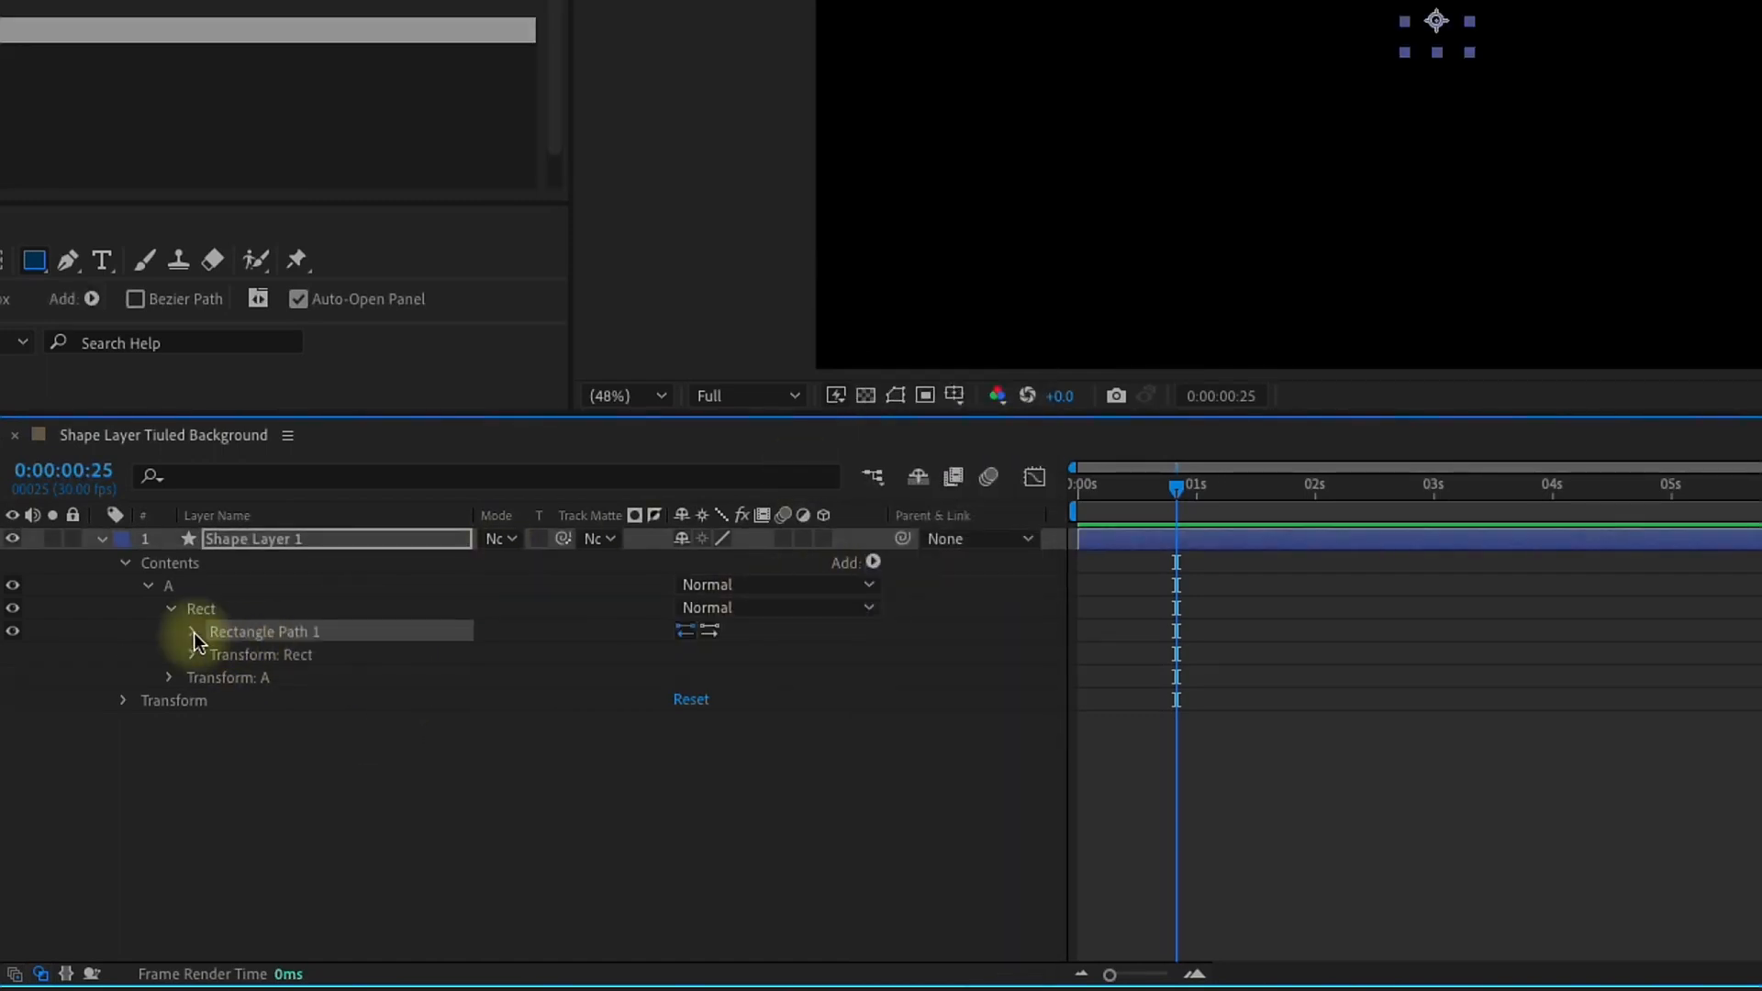
left_click(194, 633)
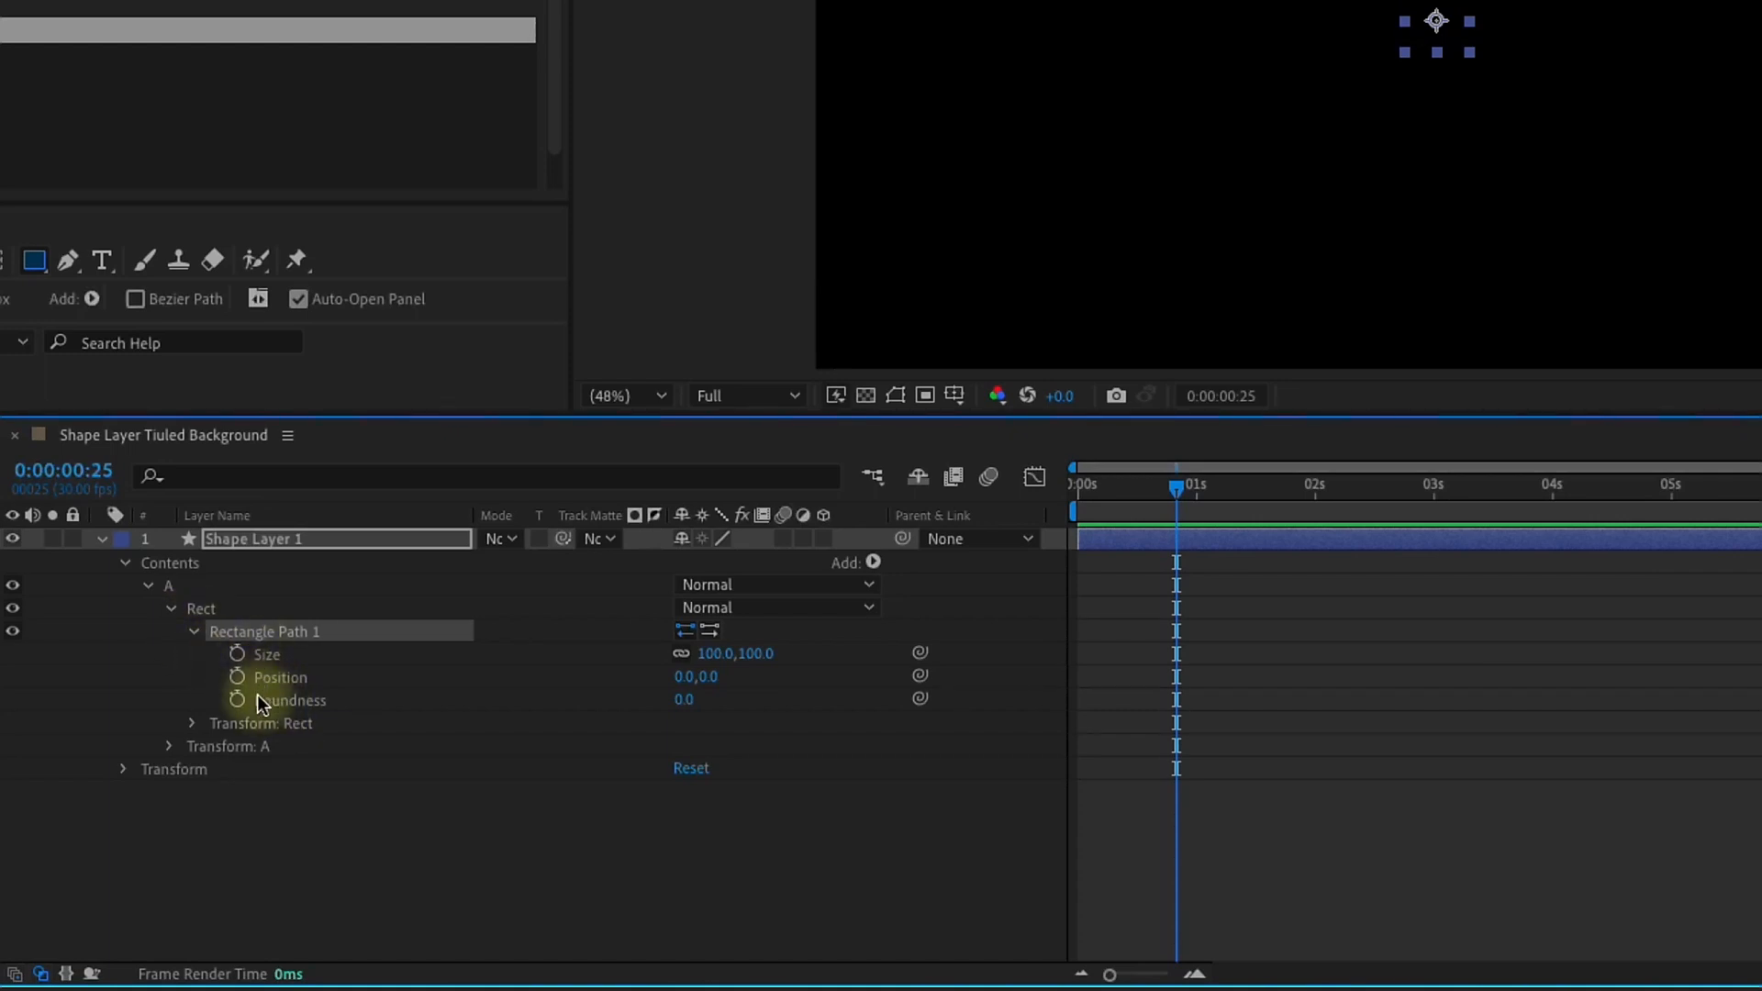
left_click(193, 631)
left_click(204, 610)
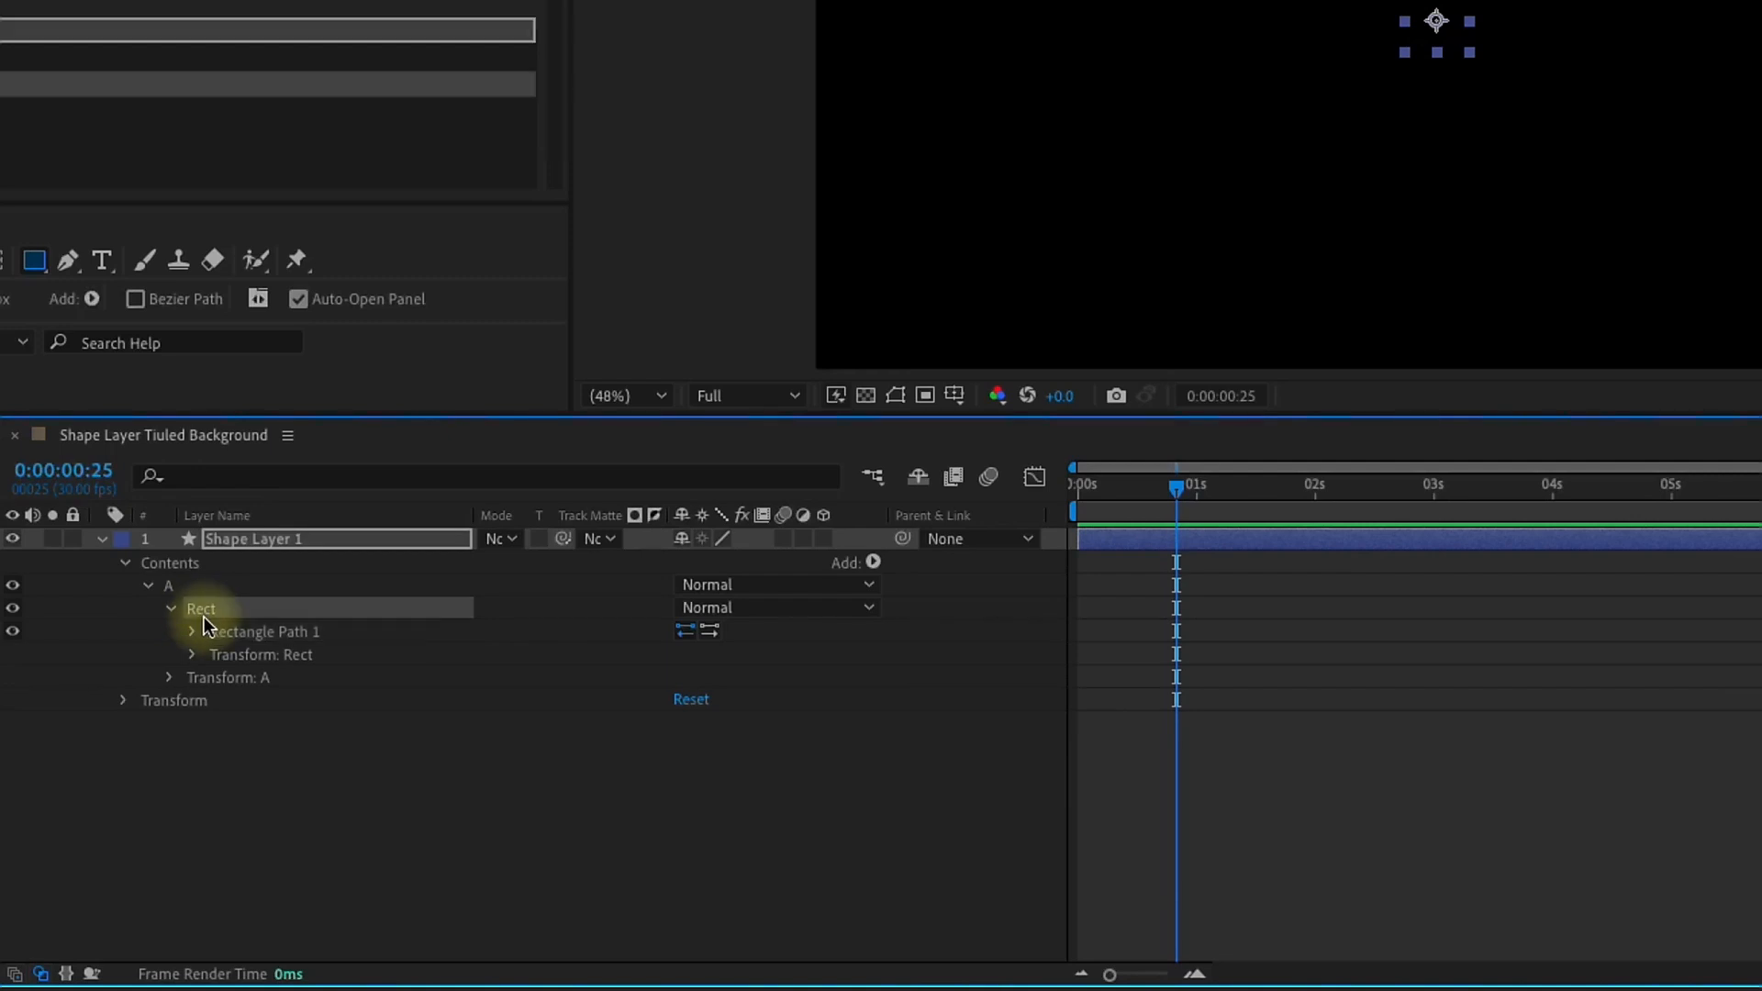
left_click(193, 655)
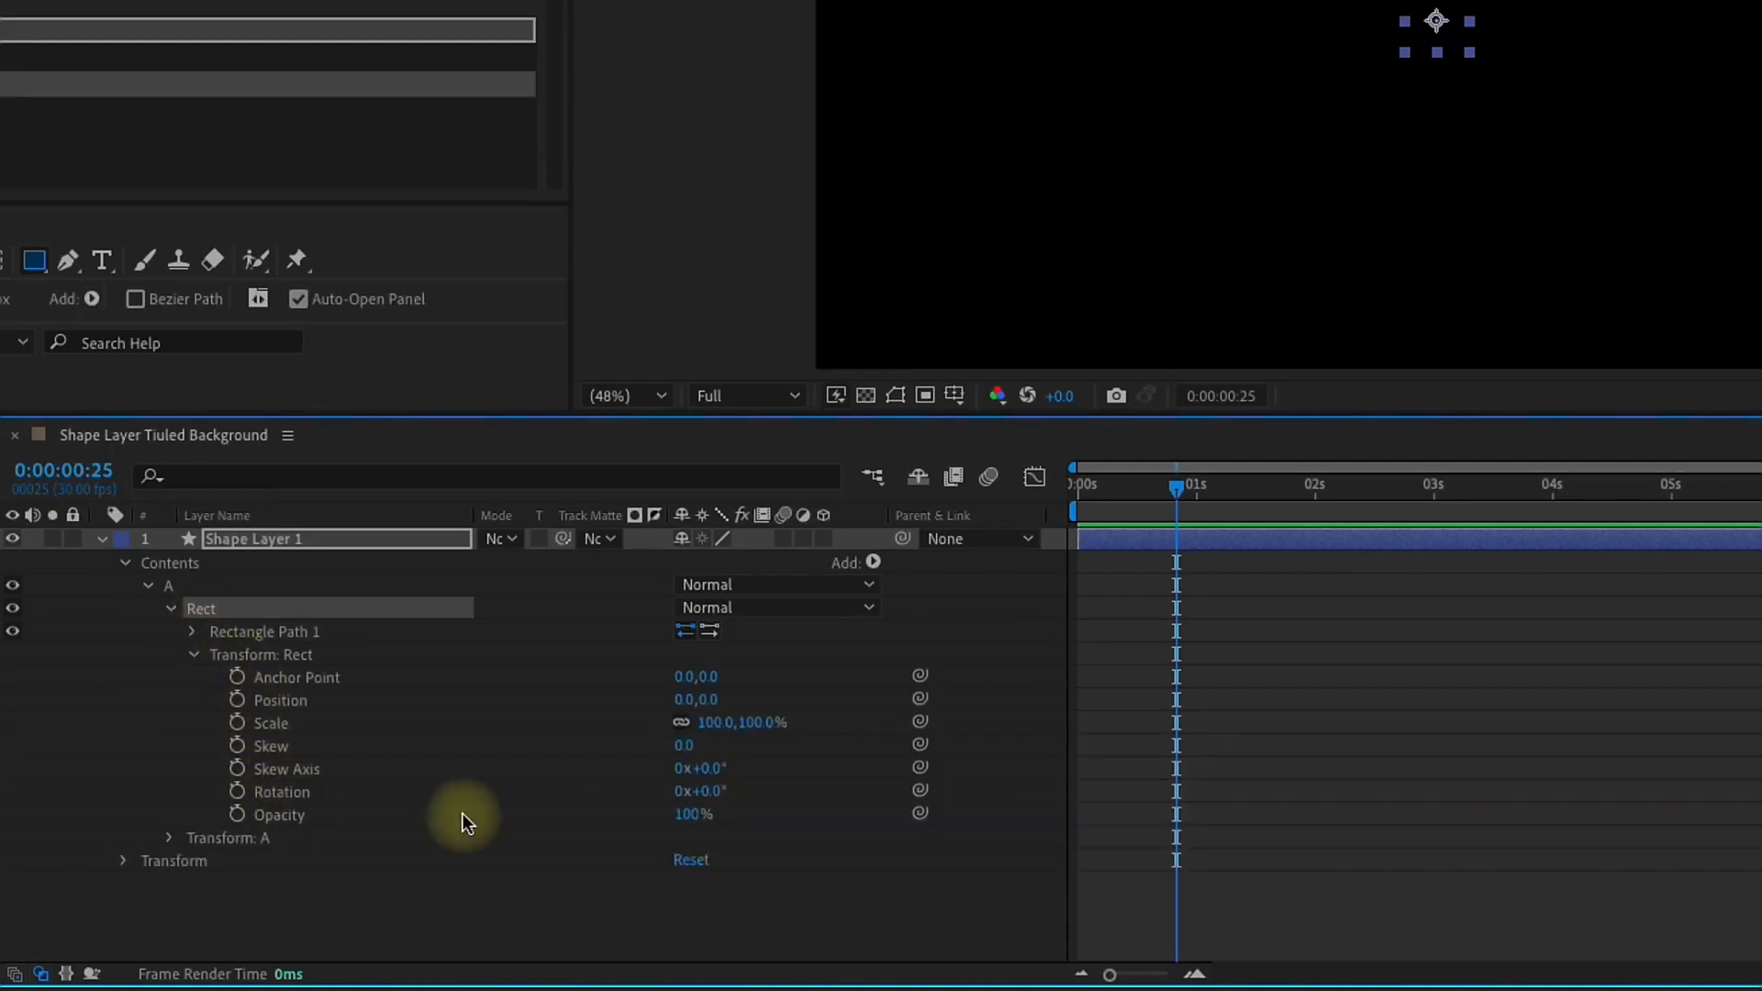
left_click(193, 632)
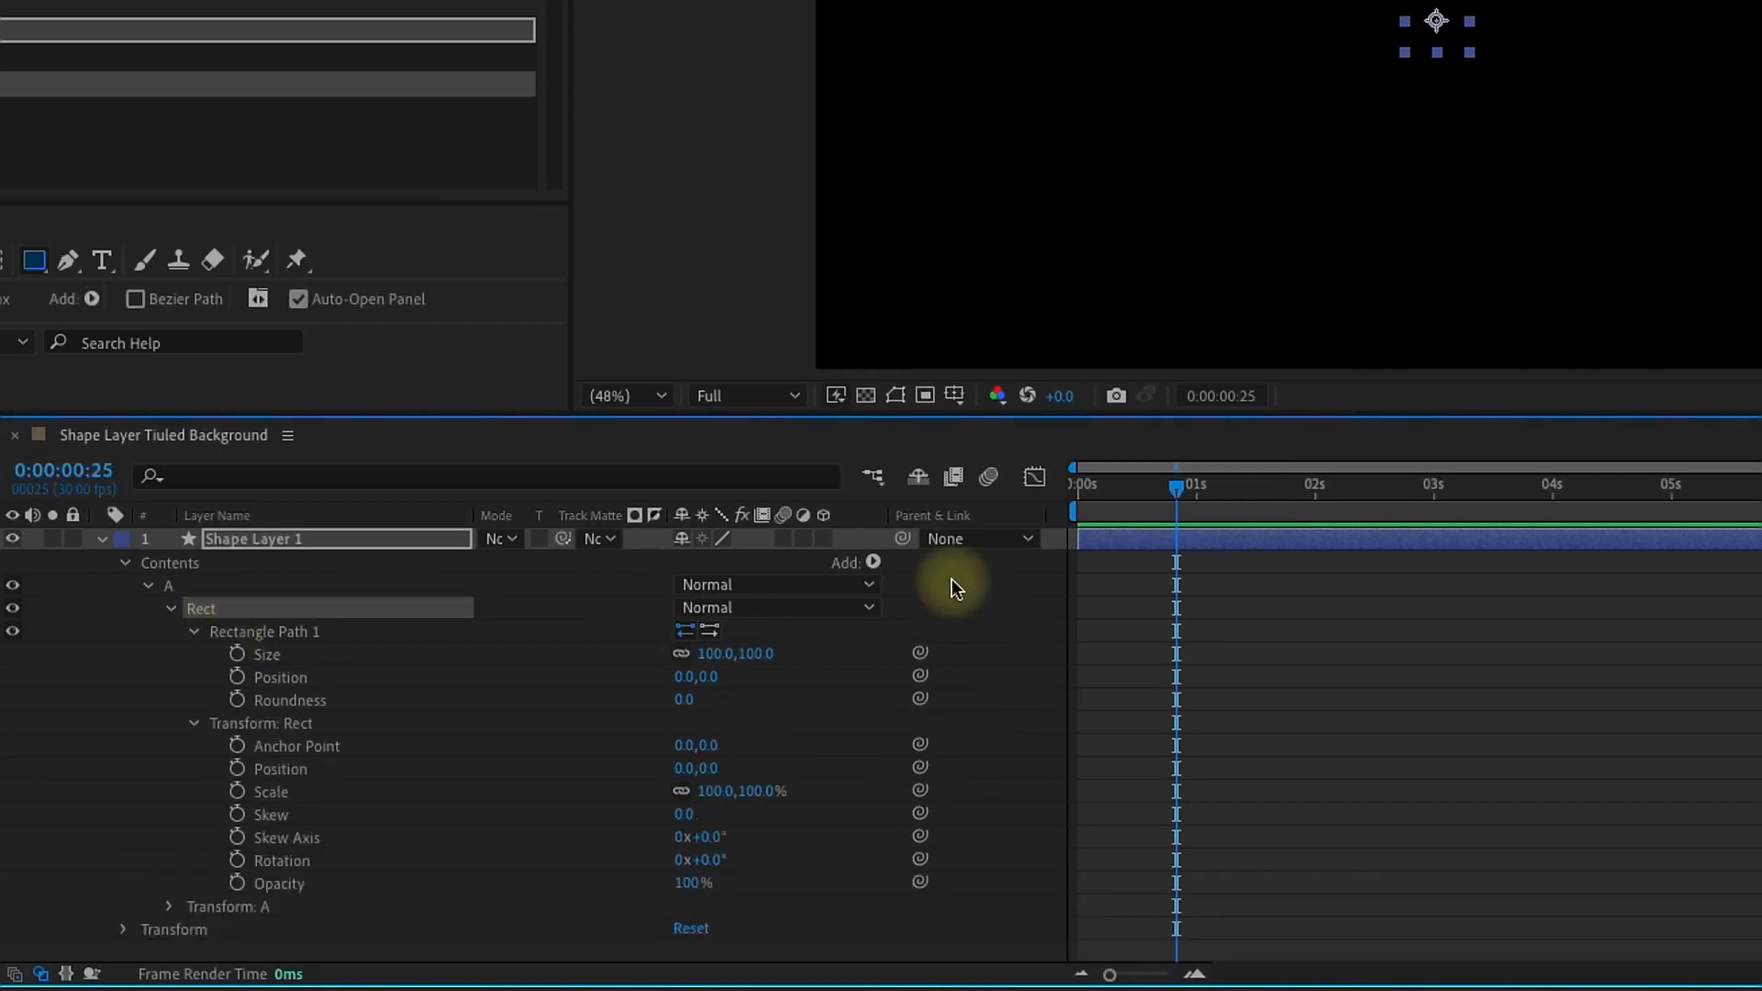
Step: Add a fill and a stroke to the Rect group
left_click(872, 563)
left_click(901, 551)
left_click(873, 563)
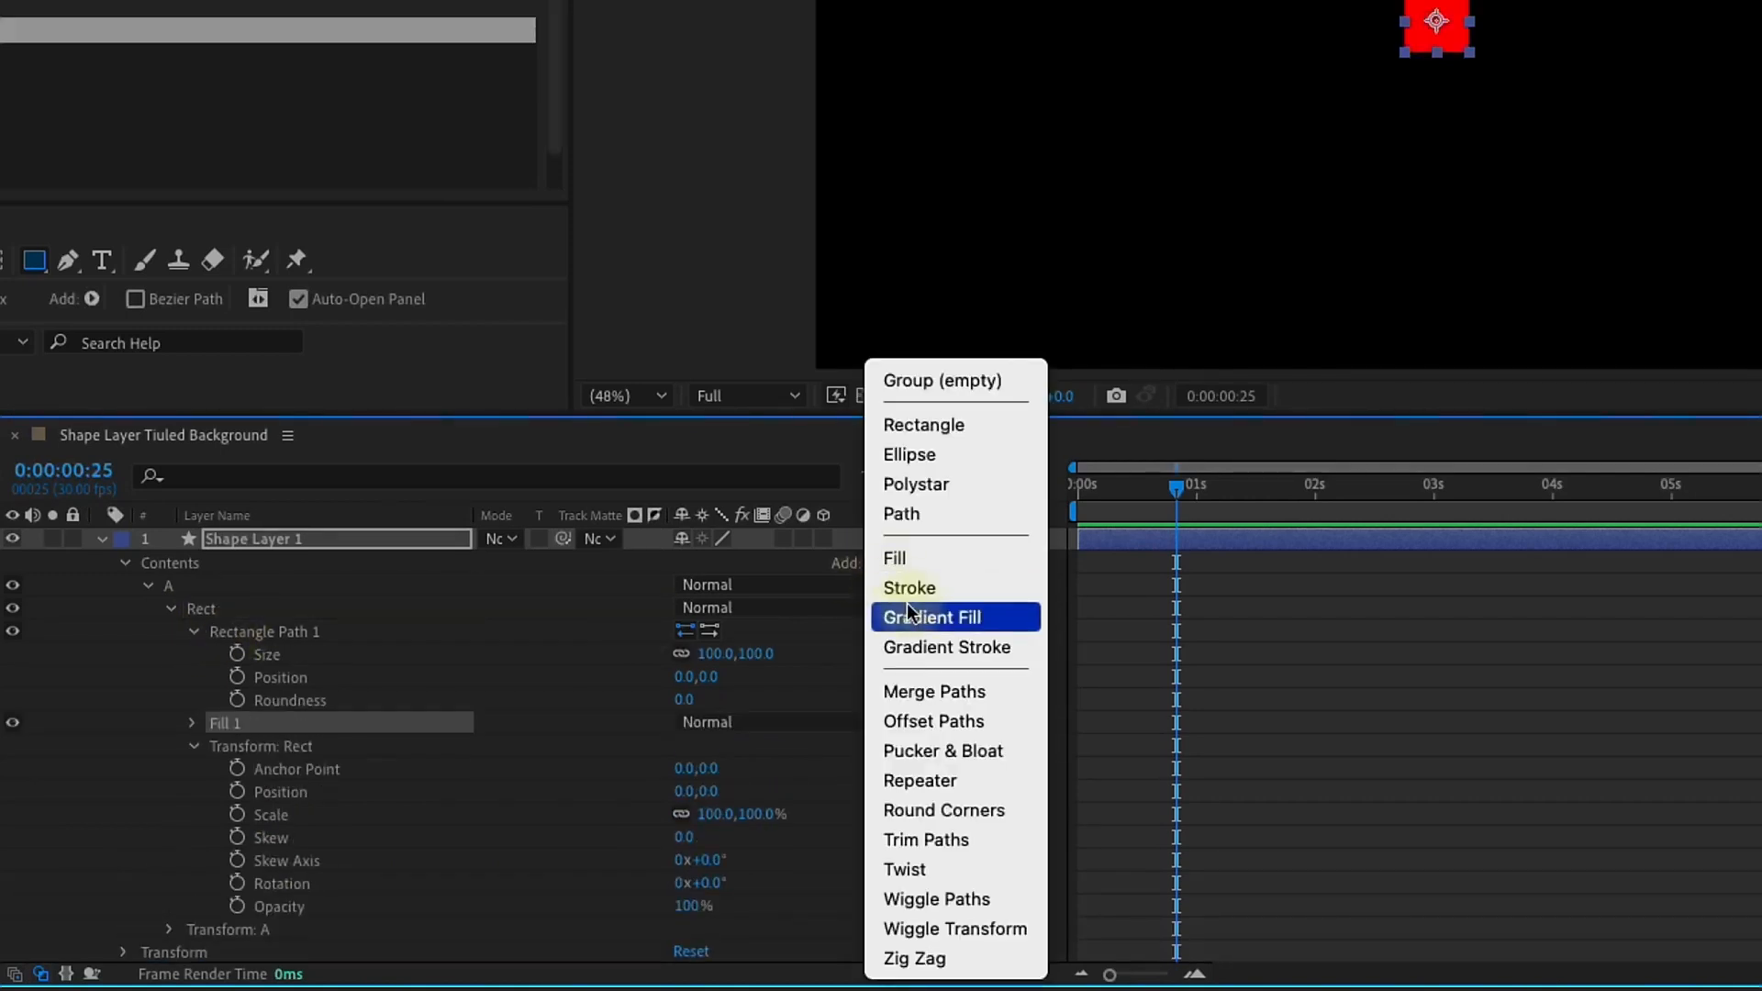
left_click(904, 587)
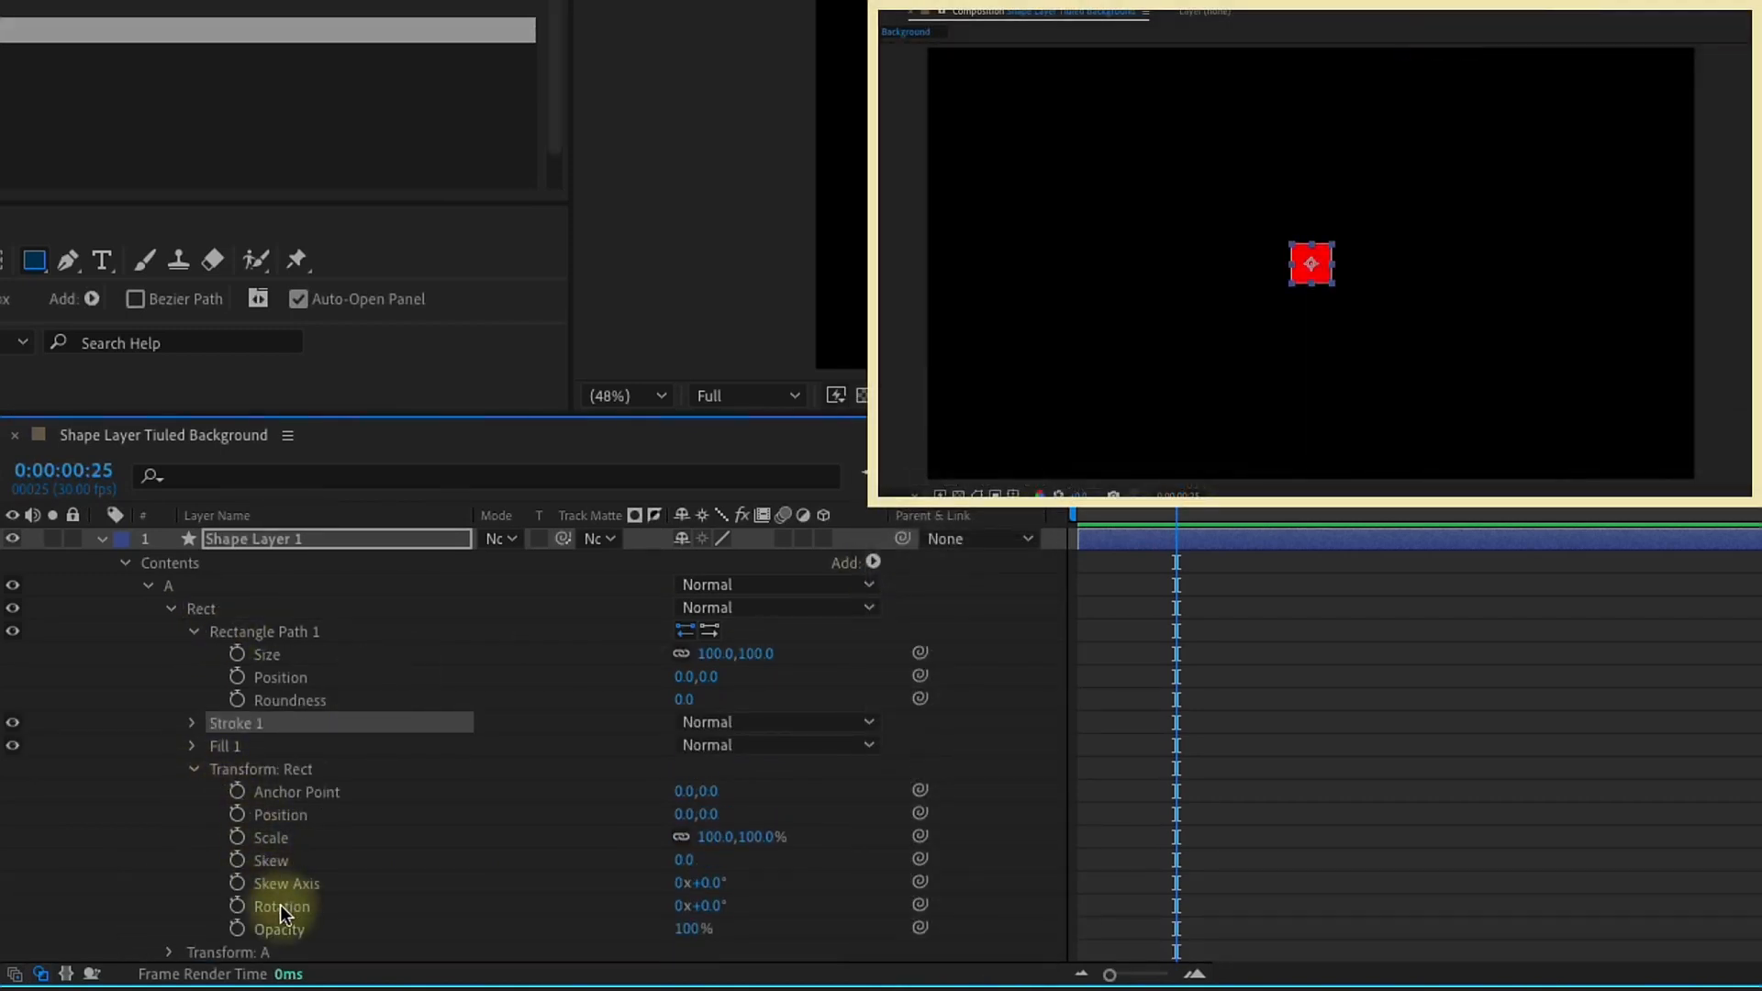
Step: Set the Rect group's transform rotation to 45°
left_click(280, 906)
left_click(710, 907)
type("45")
key("Return")
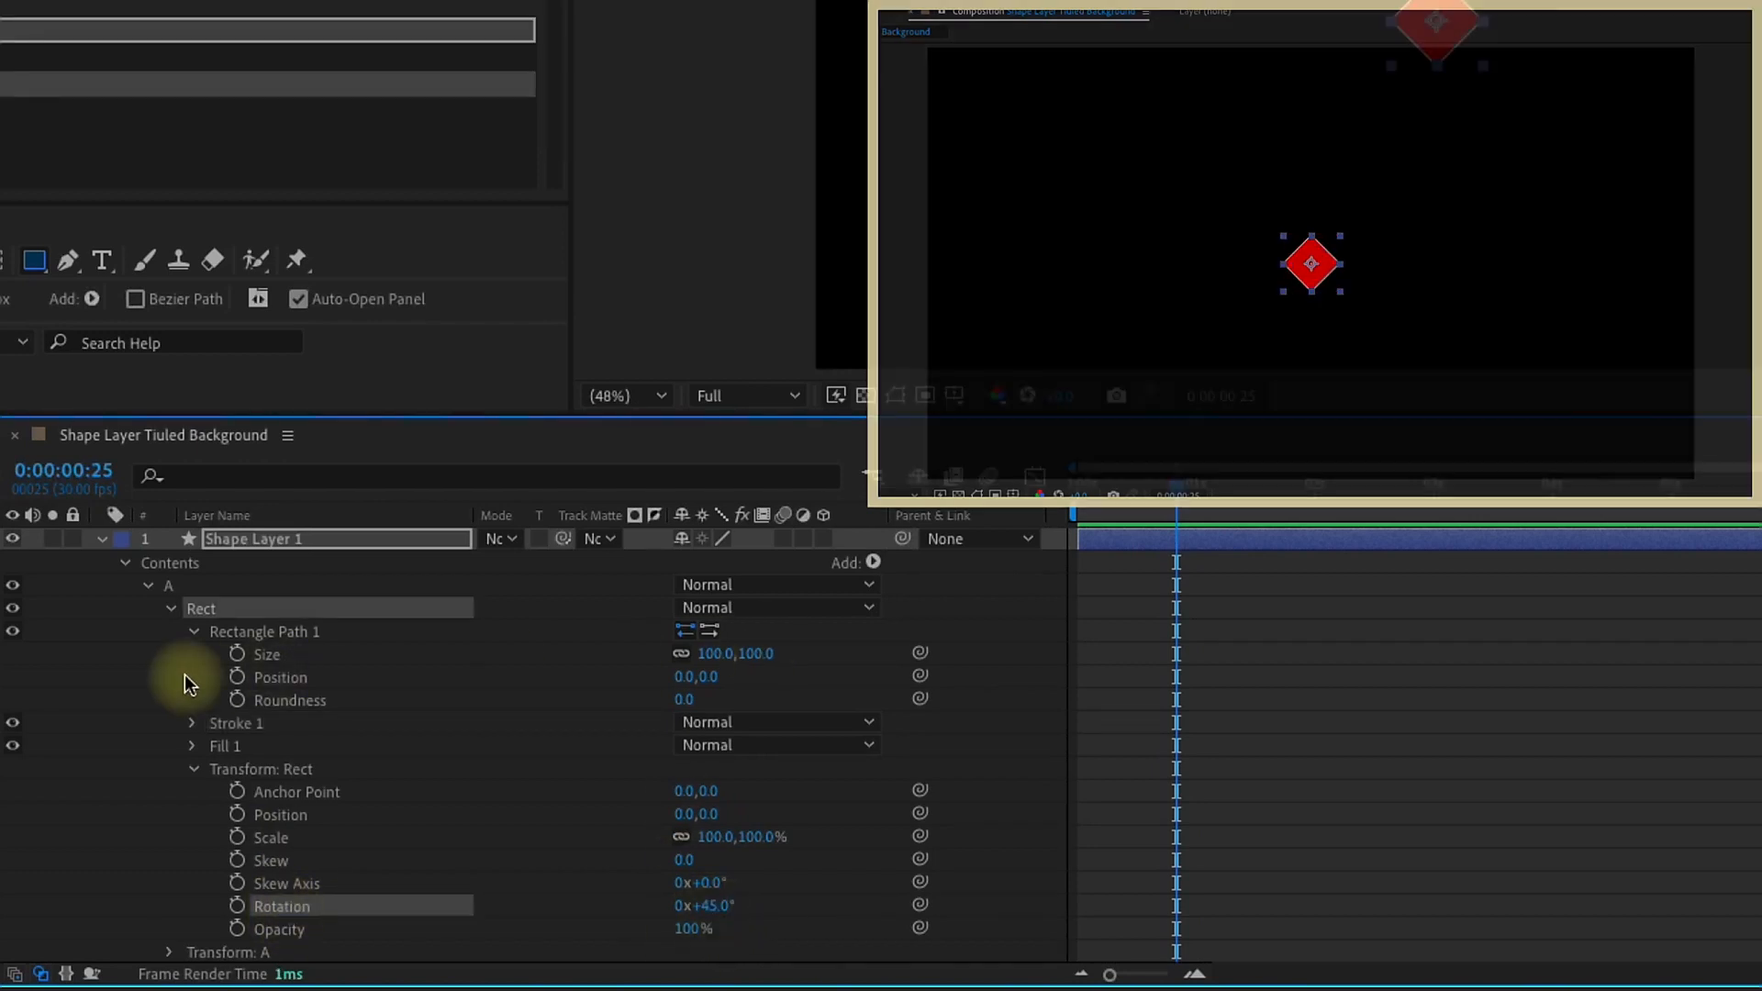
Step: Change the rectangle's fill to a slightly darkened teal blue
left_click(148, 302)
left_click(1383, 464)
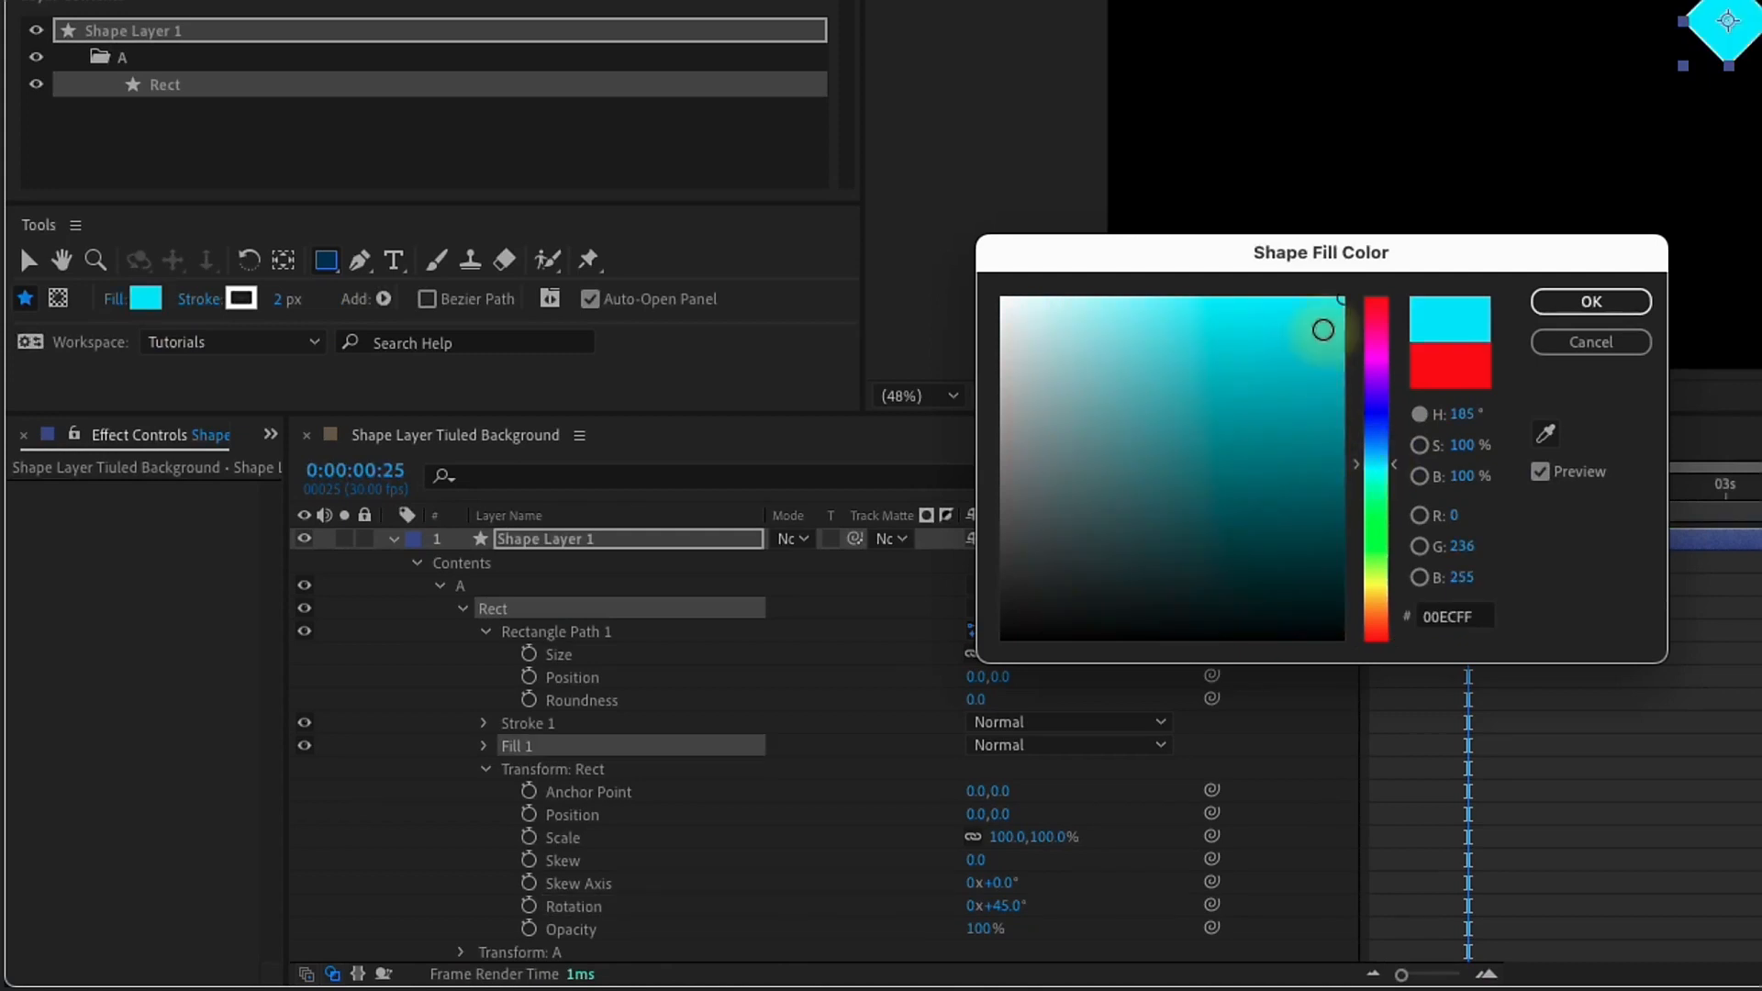
left_click_drag(1329, 343, 1355, 377)
left_click(1601, 304)
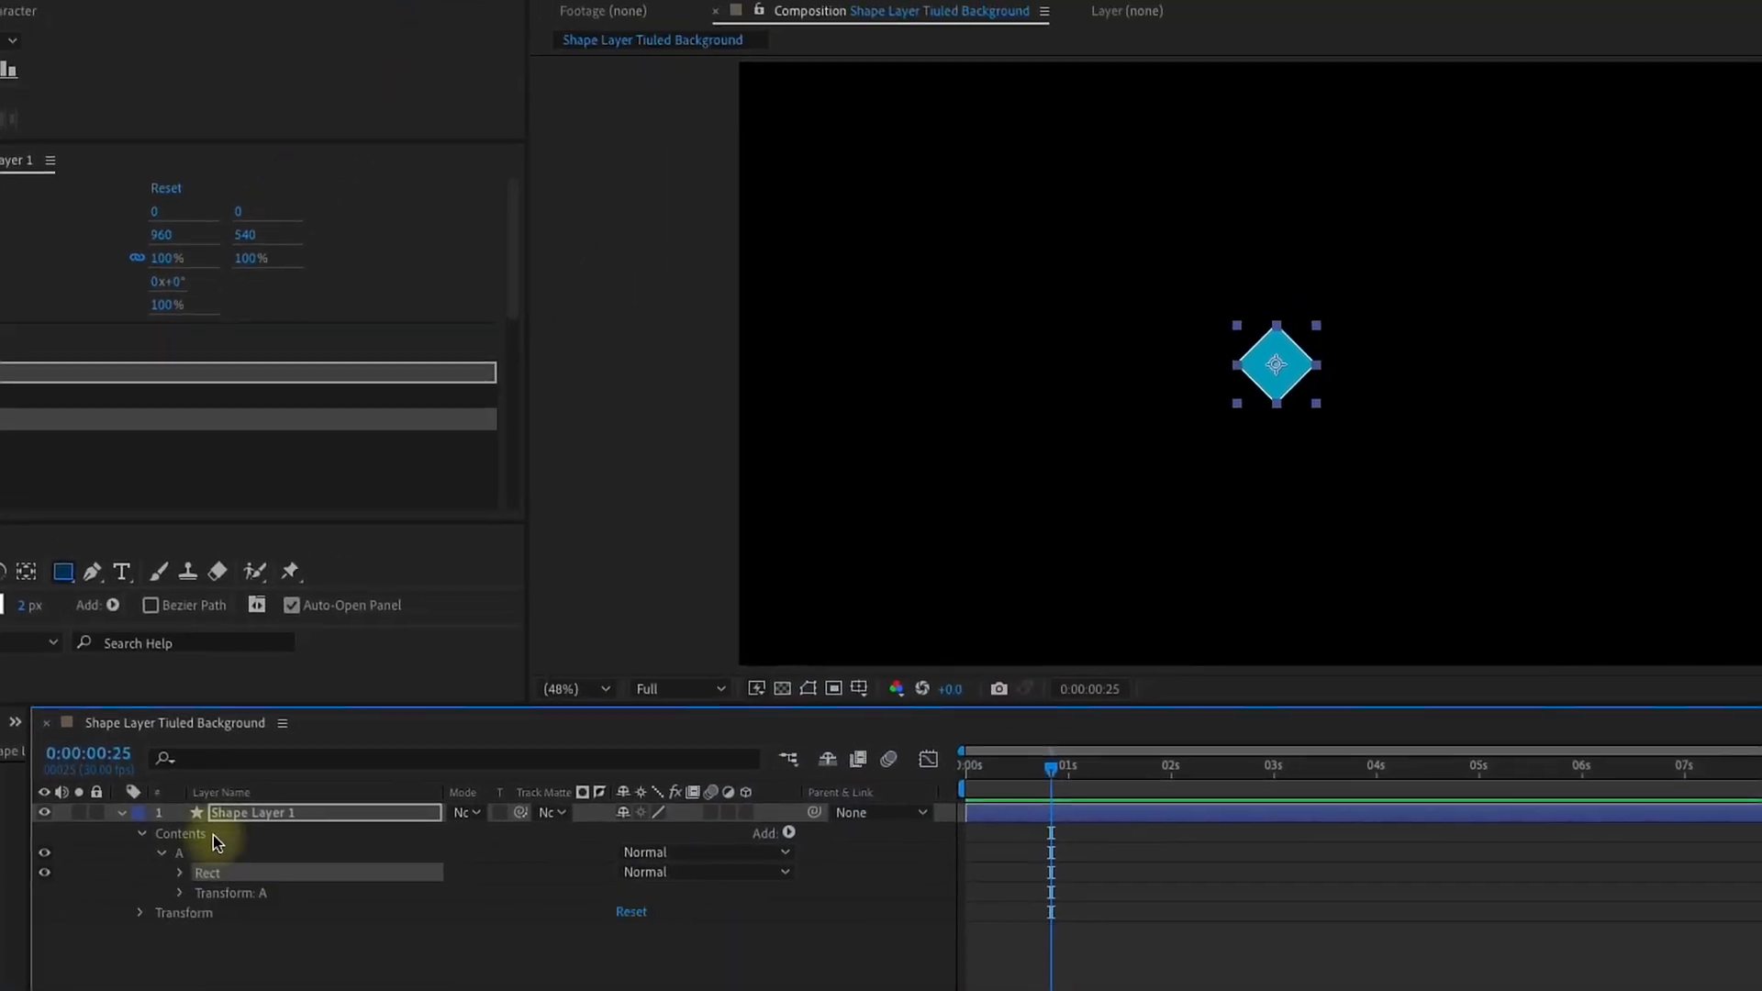
Step: Set the position of Shape Layer 1 to 0, 0 so the diamond sits on the composition's upper-left corner
left_click(229, 813)
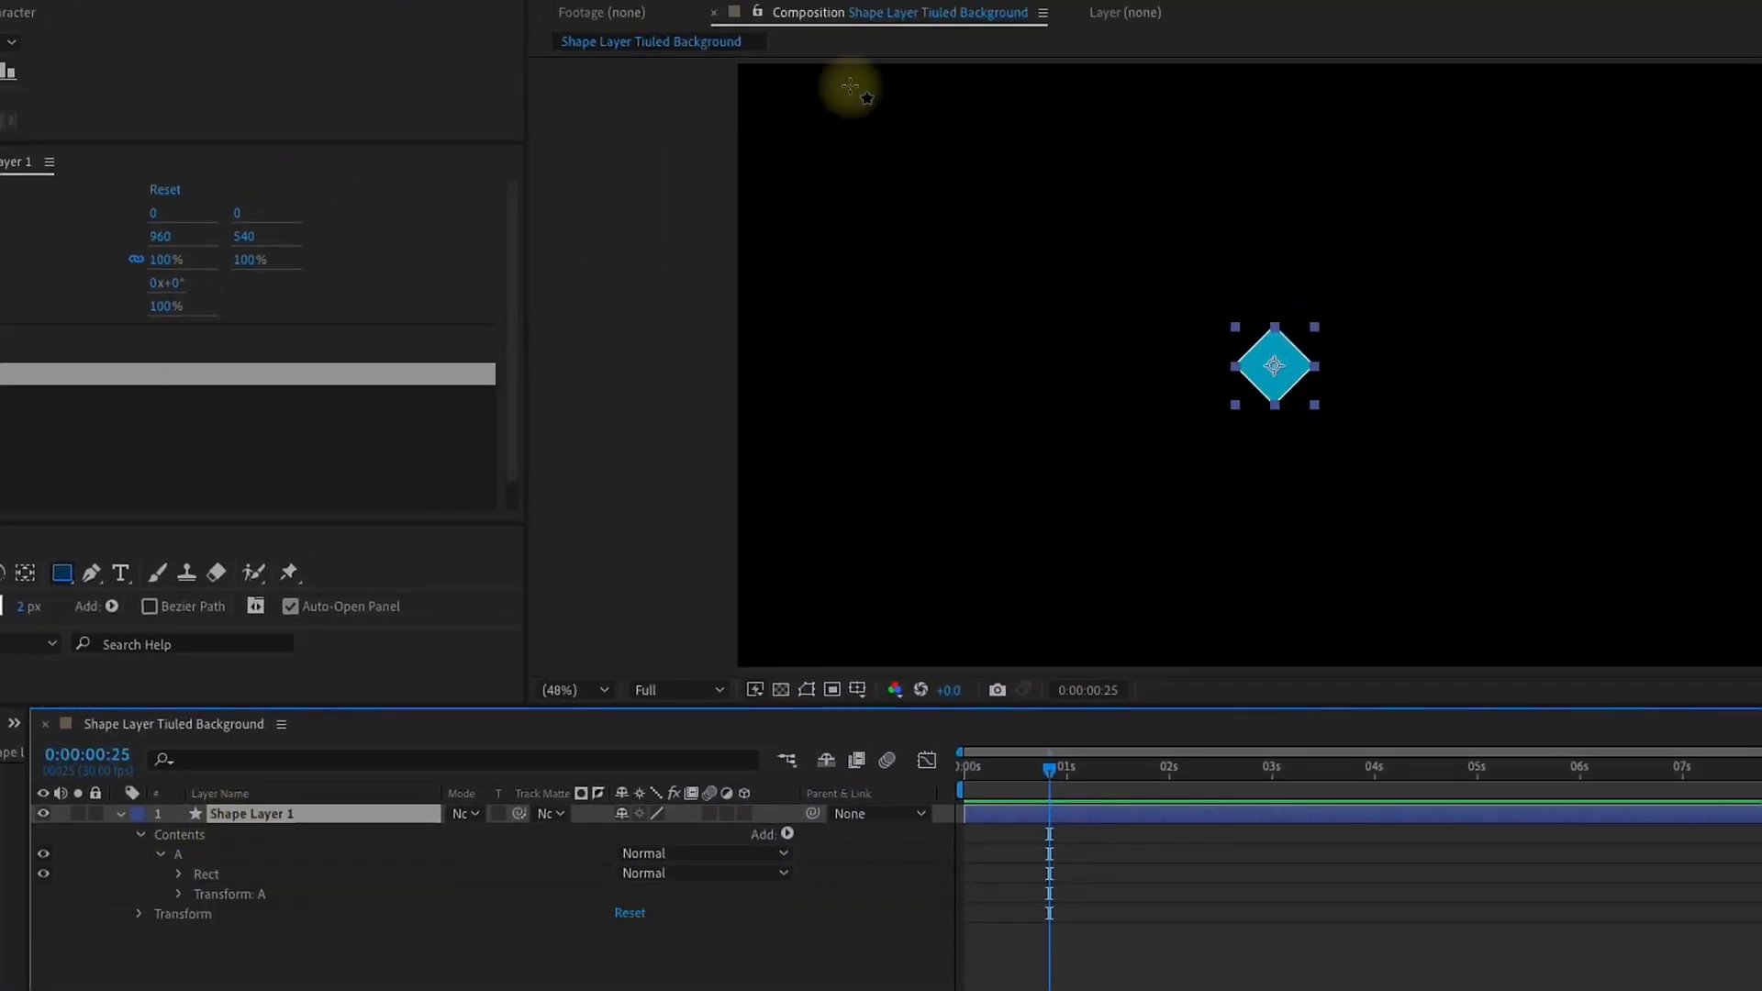
key("p")
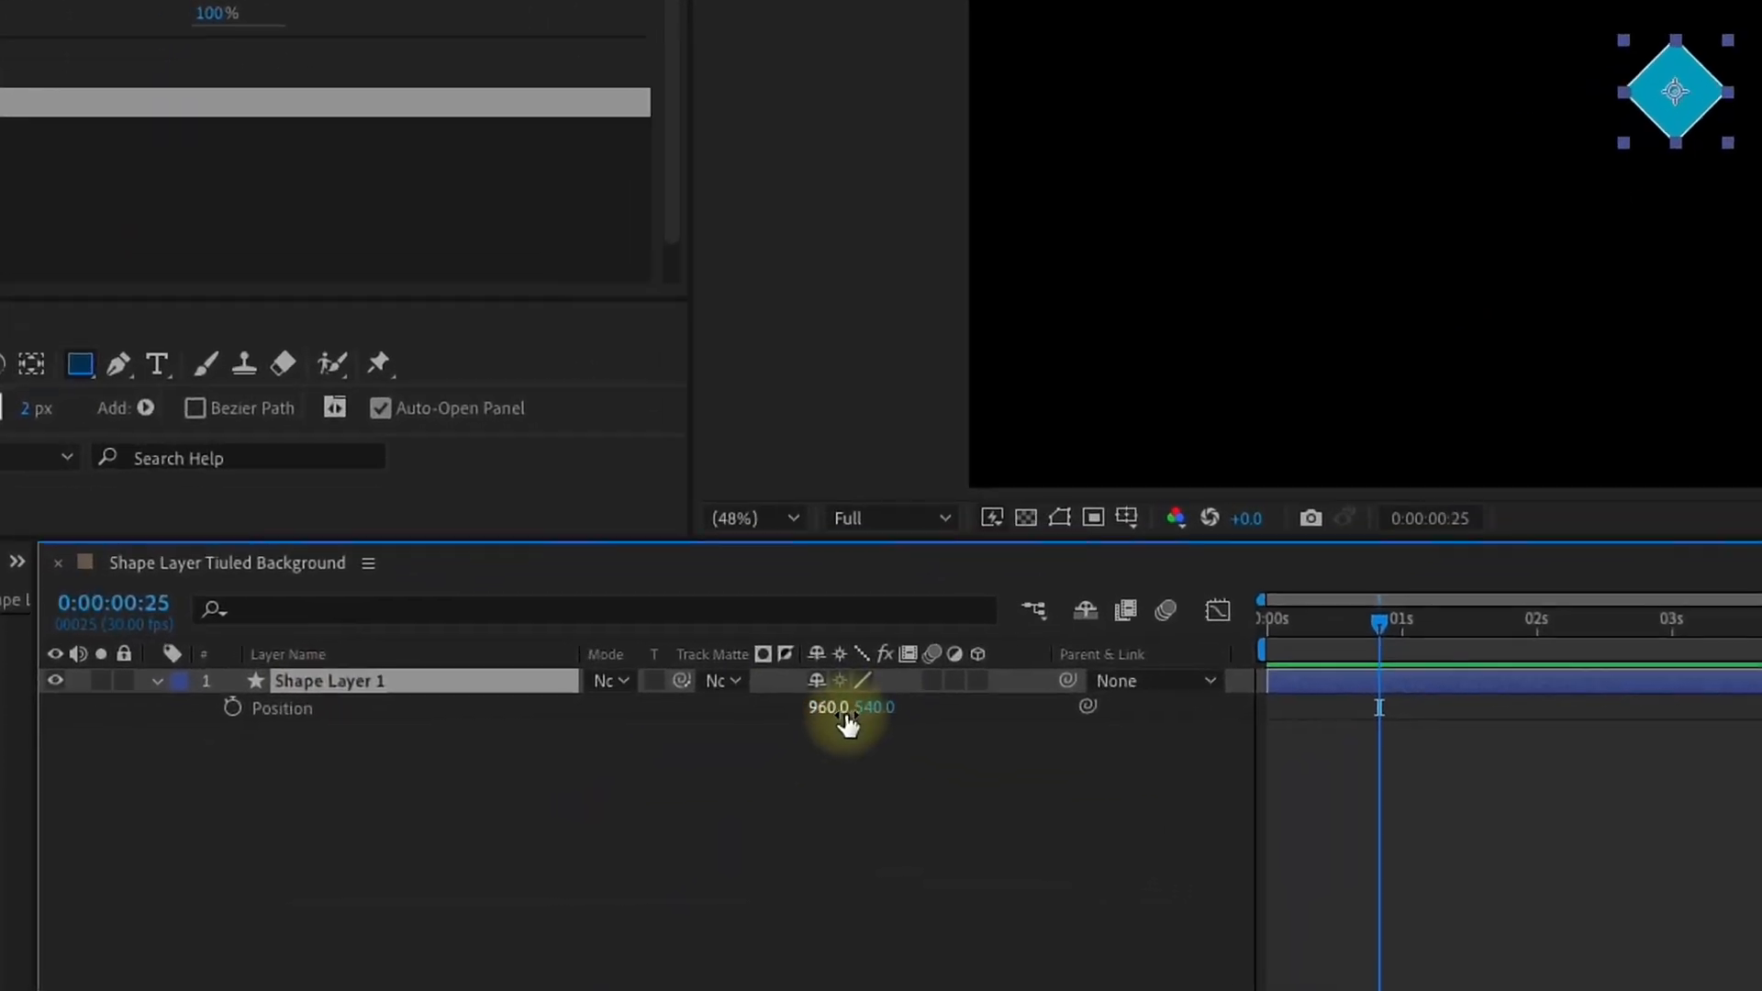
left_click(633, 834)
type("0")
key("Tab")
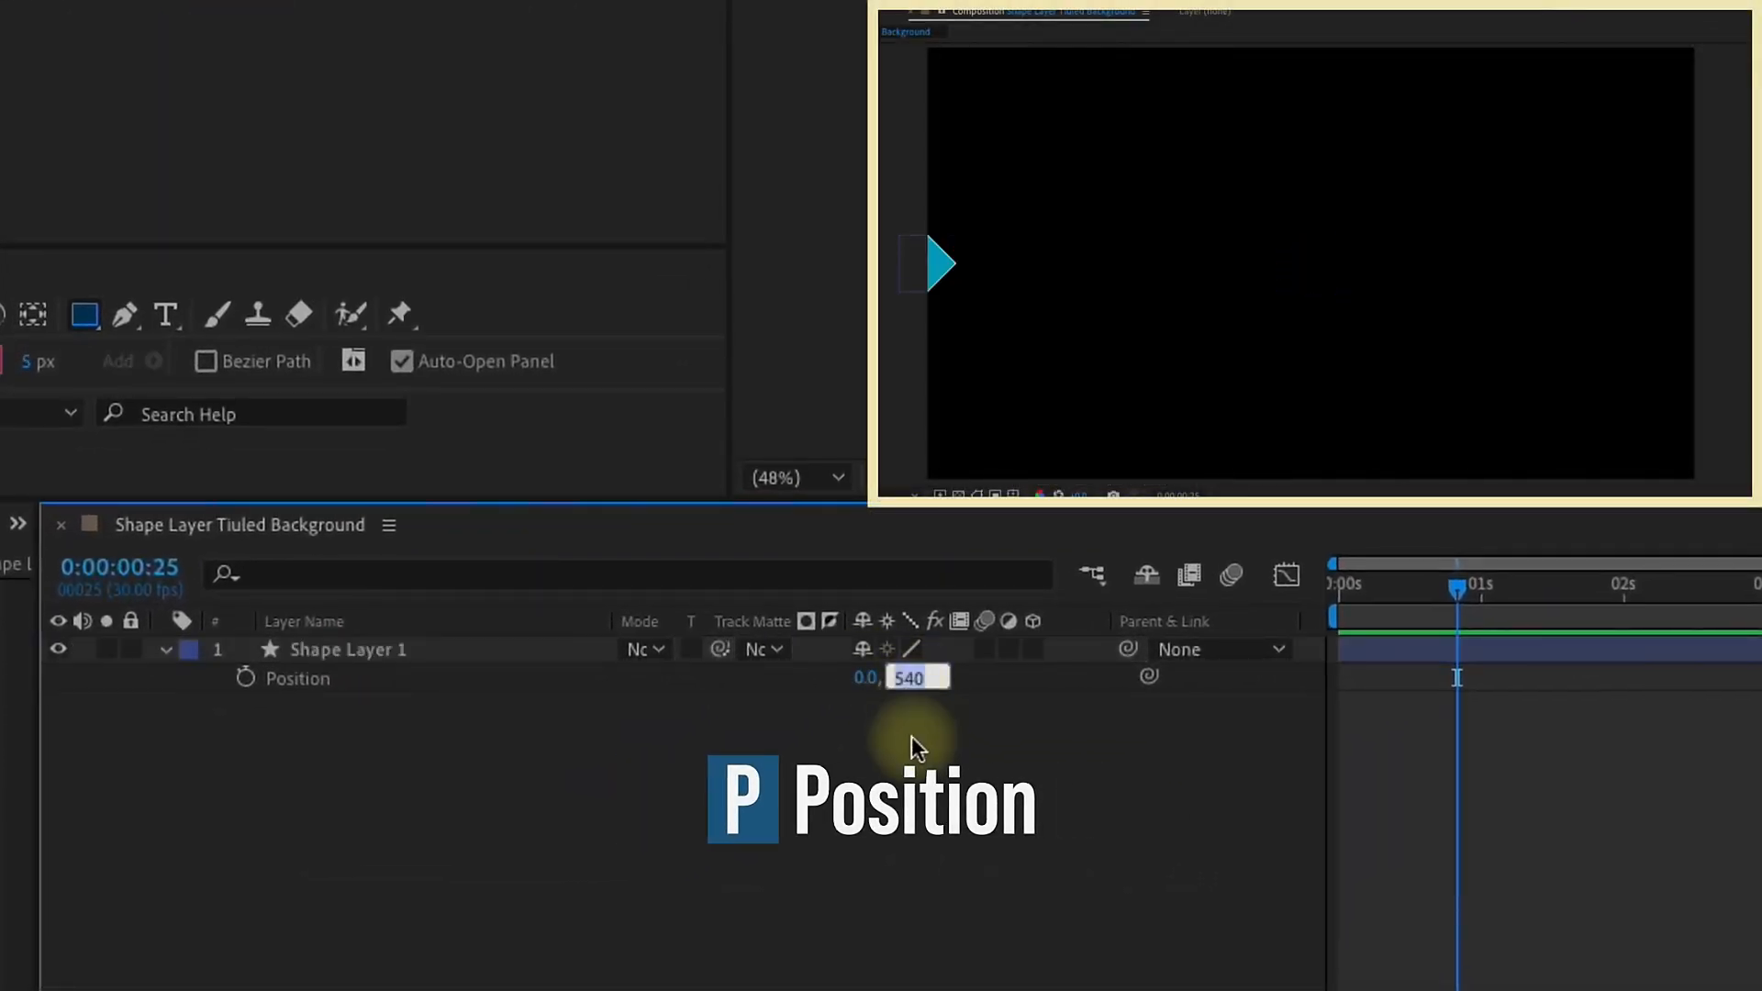
type("0")
key("Return")
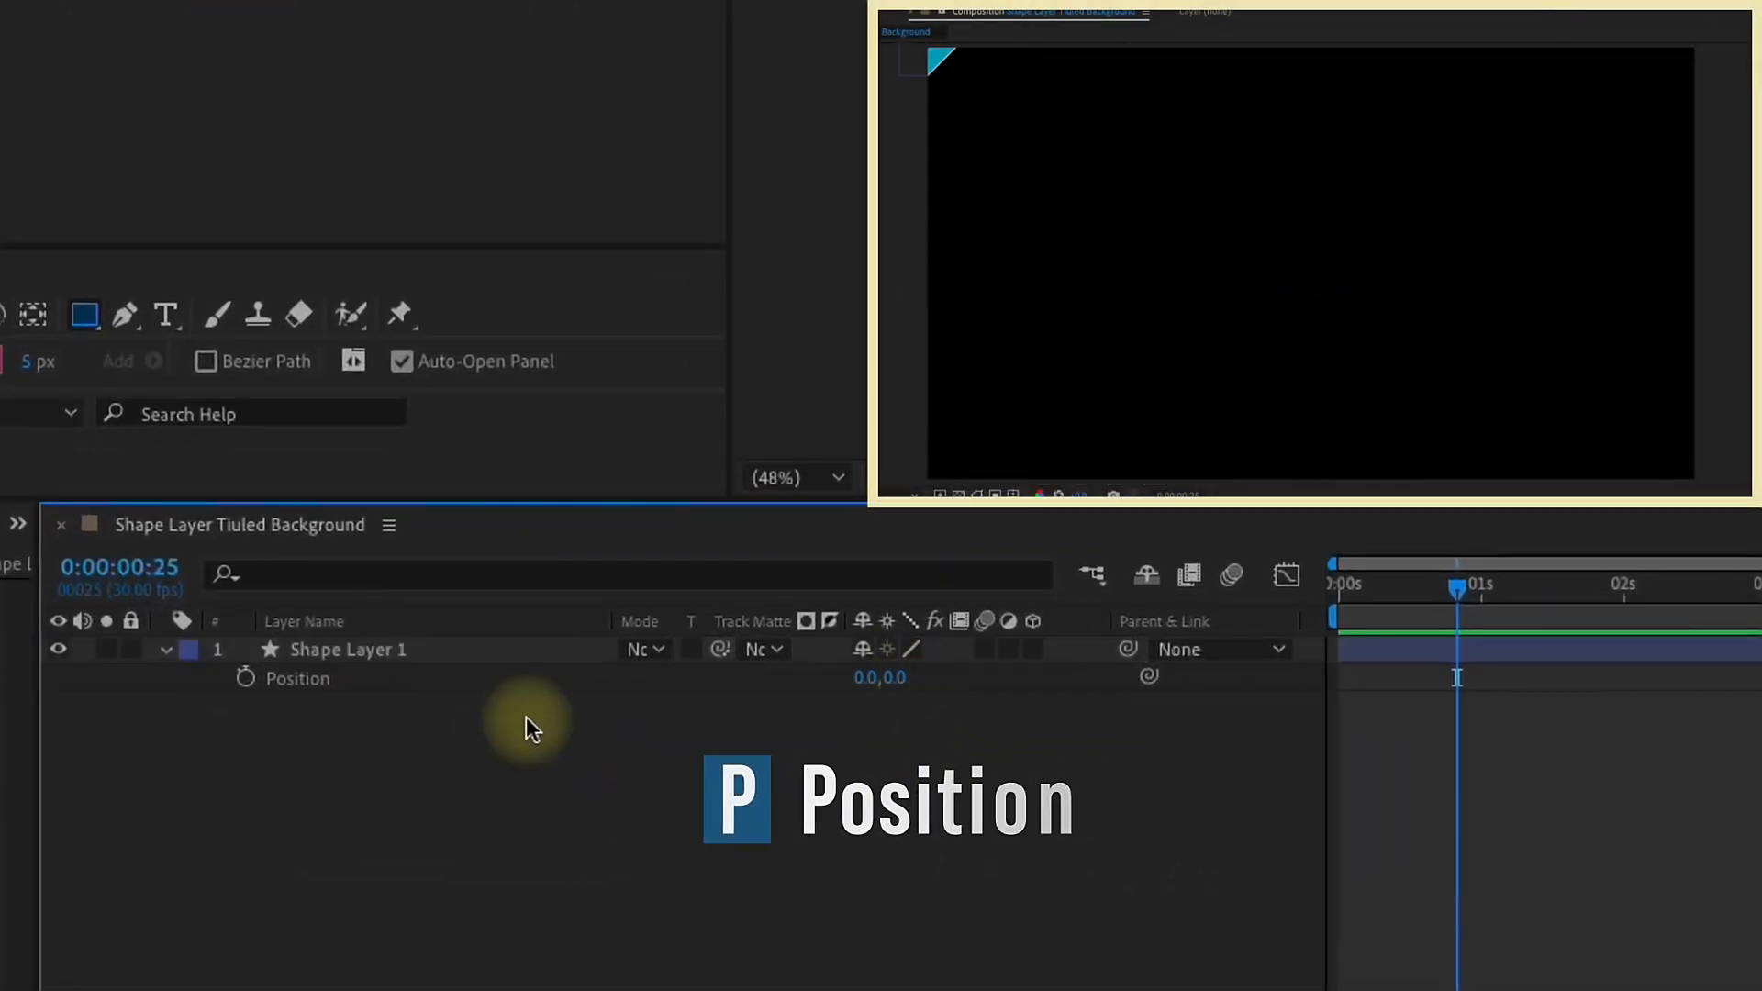
Step: Add a repeater to the layer's Contents, outside group A
double_click(166, 650)
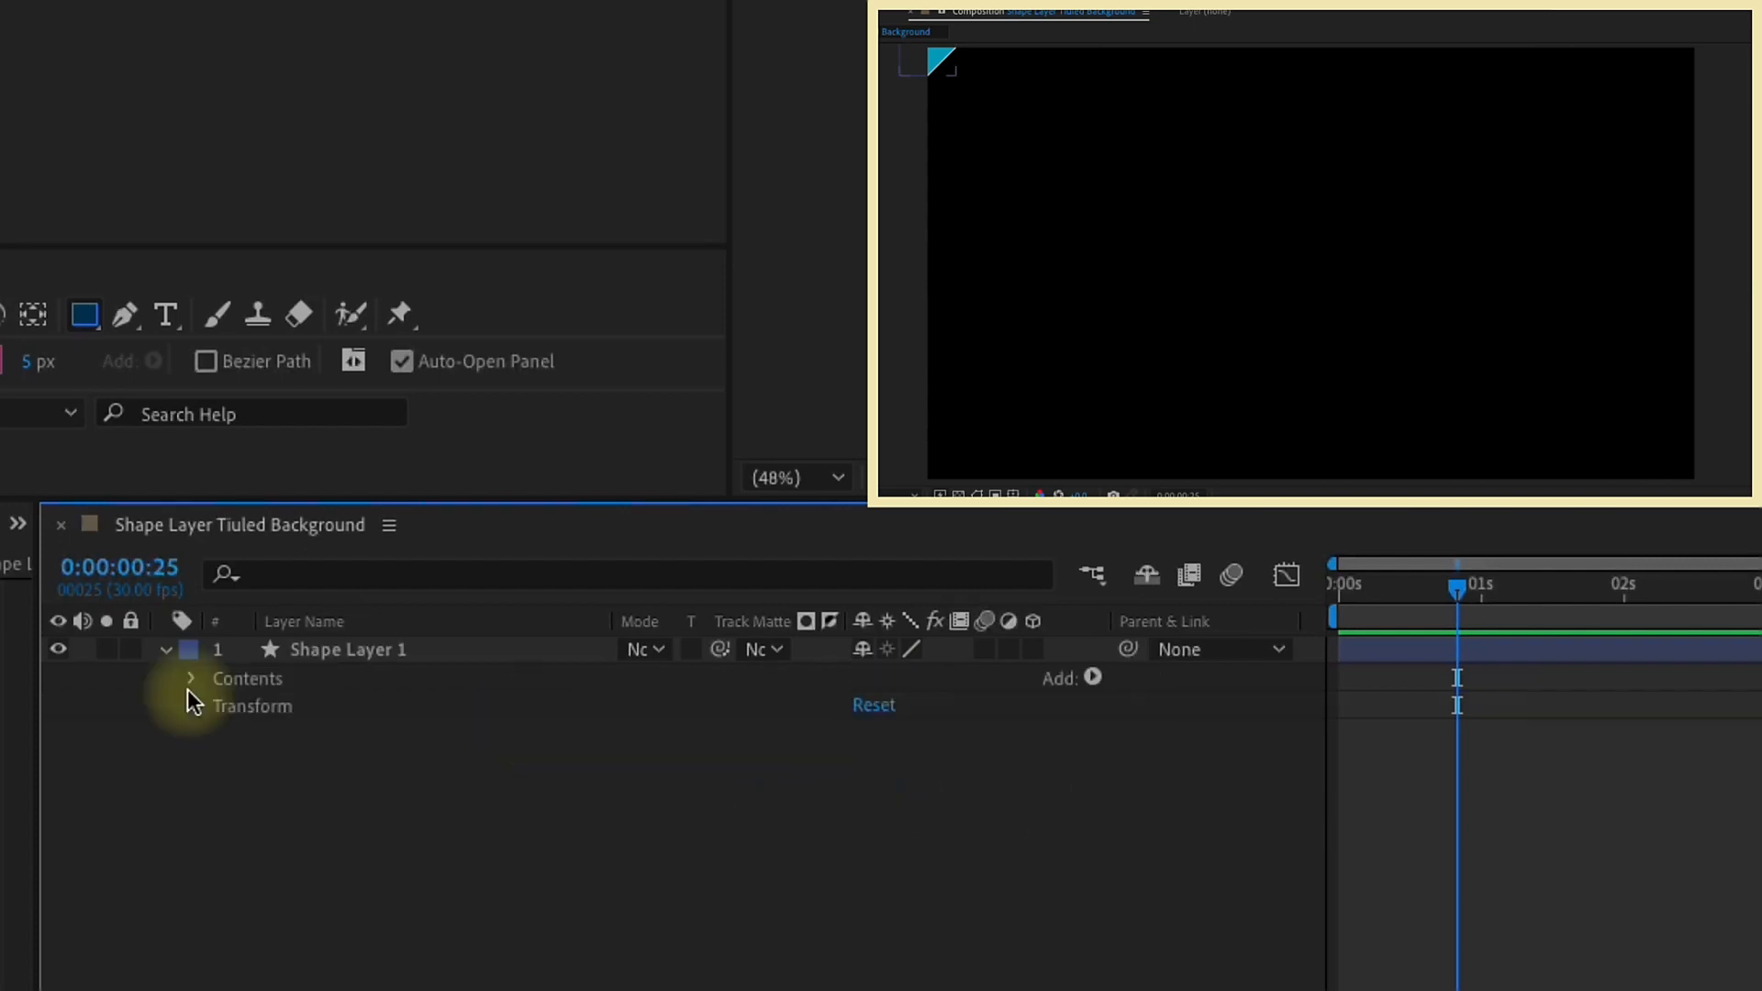
left_click(189, 681)
left_click(217, 706)
left_click(240, 686)
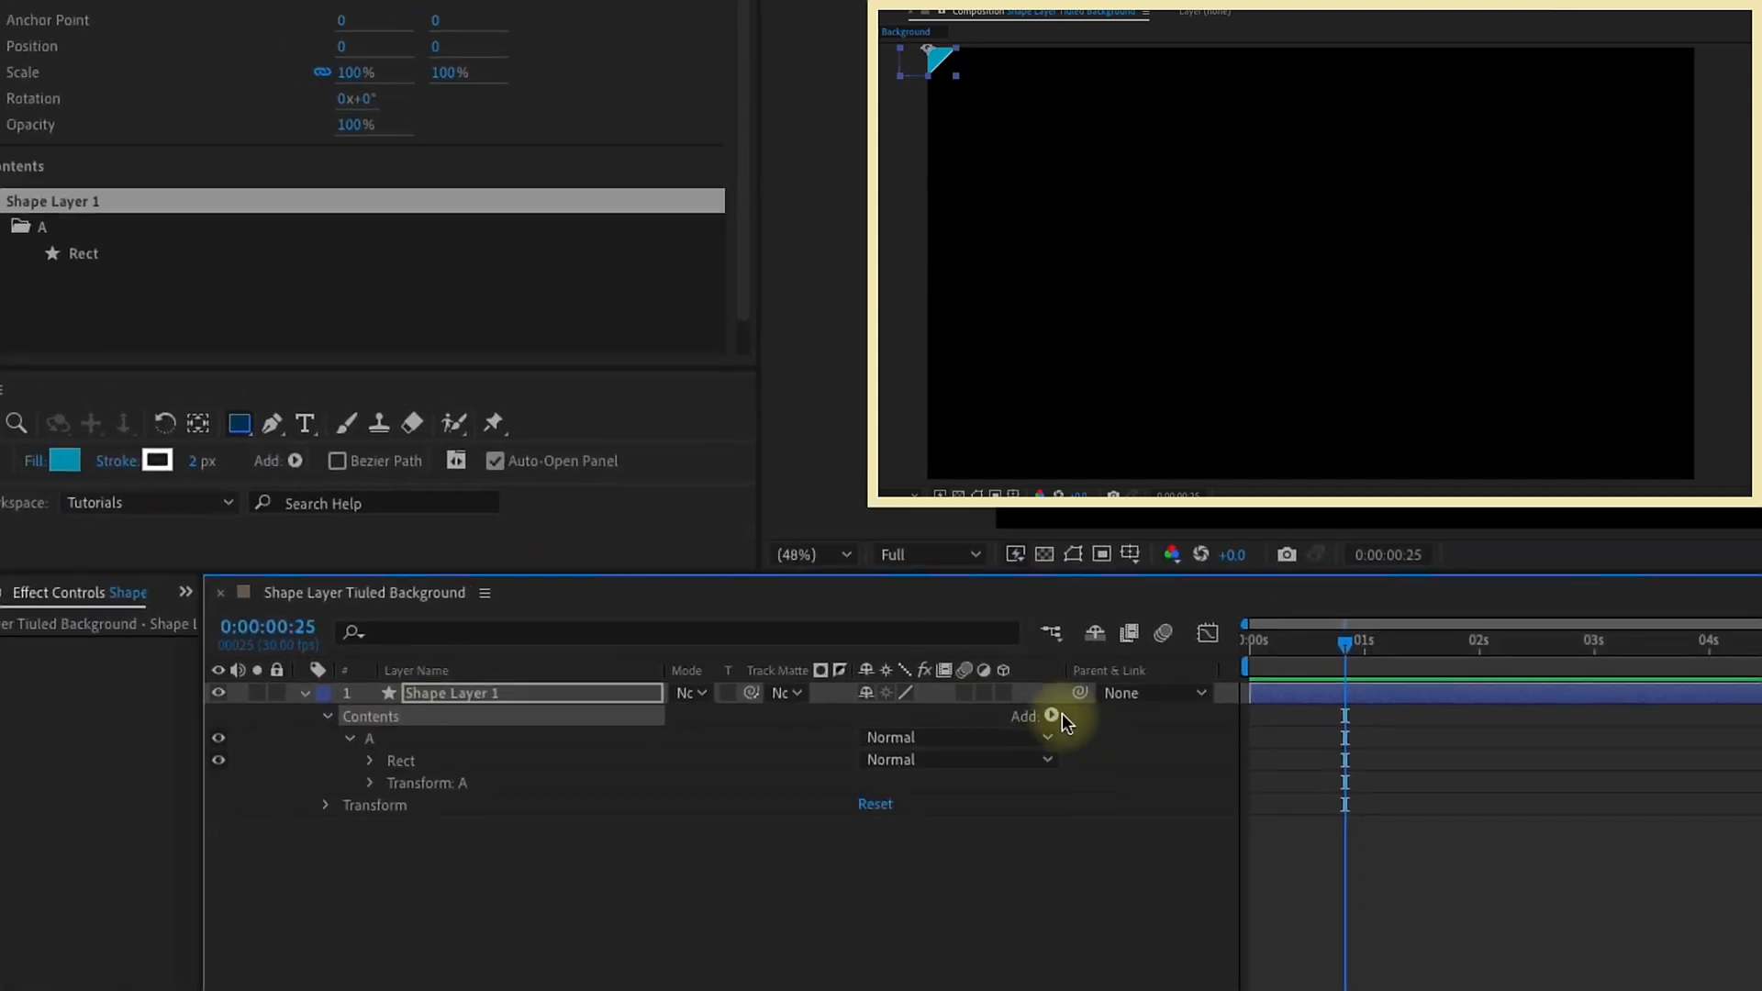
left_click(1090, 677)
left_click(1102, 926)
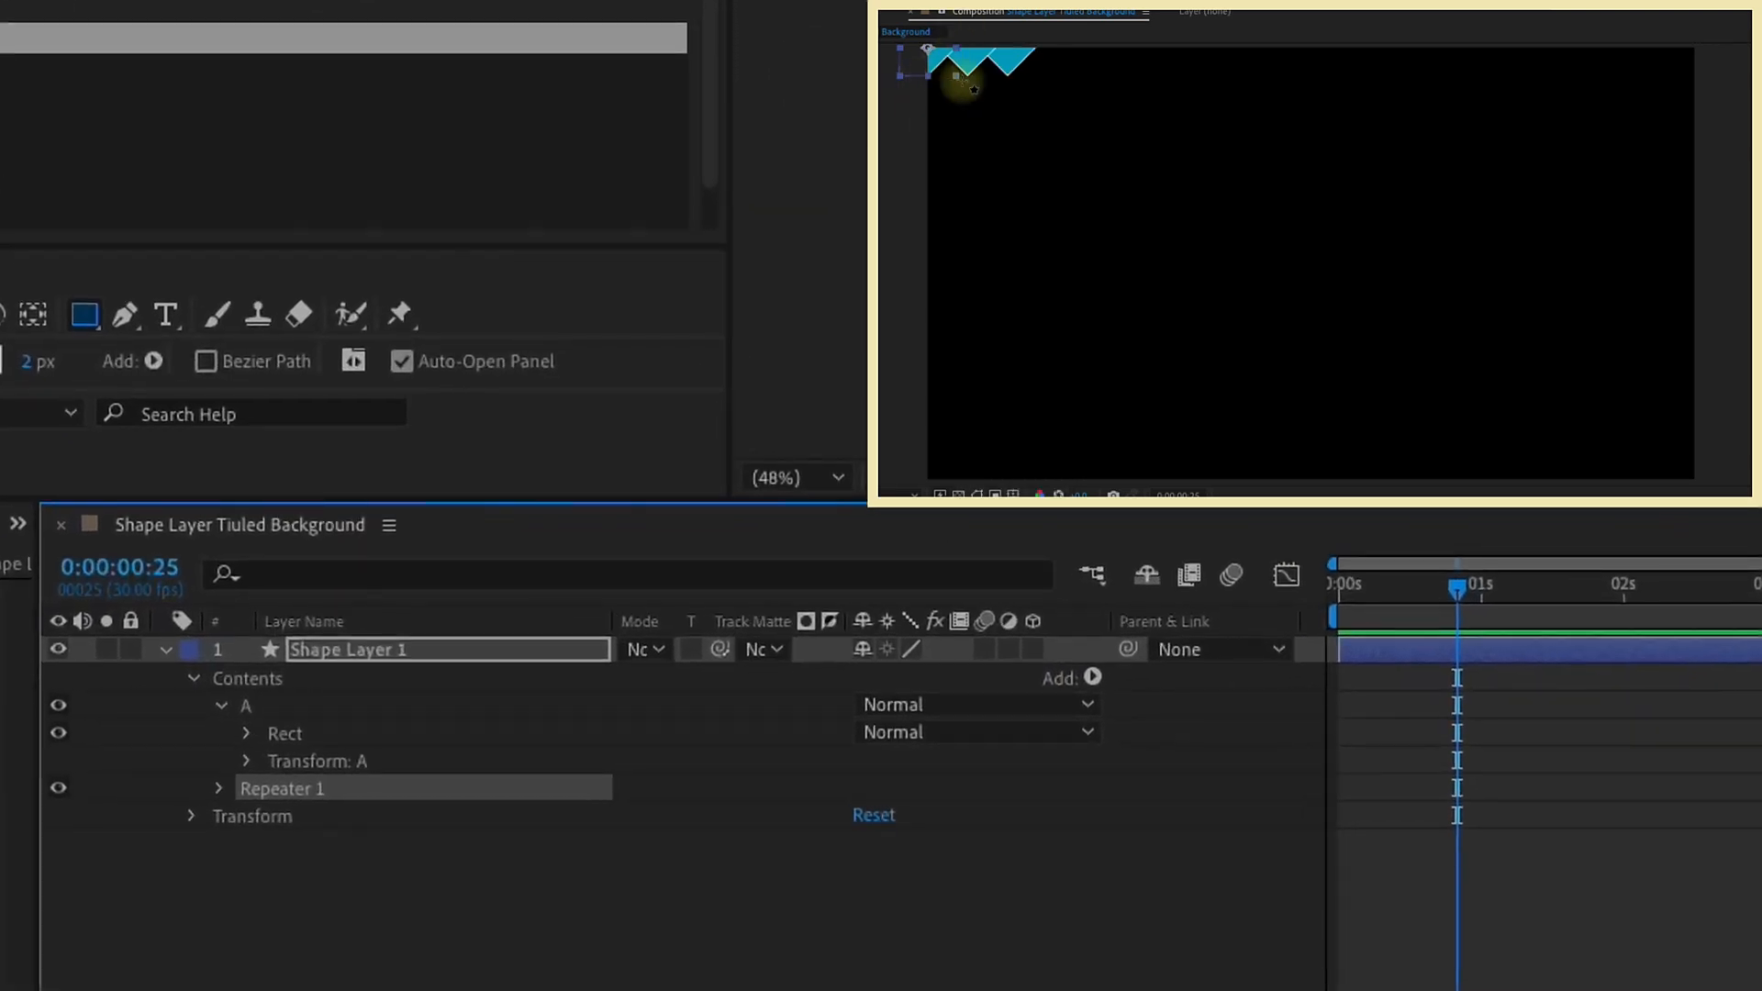
Step: Try moving the repeater inside the Rect group, and undo the move
scroll(1073, 271, "up", 3)
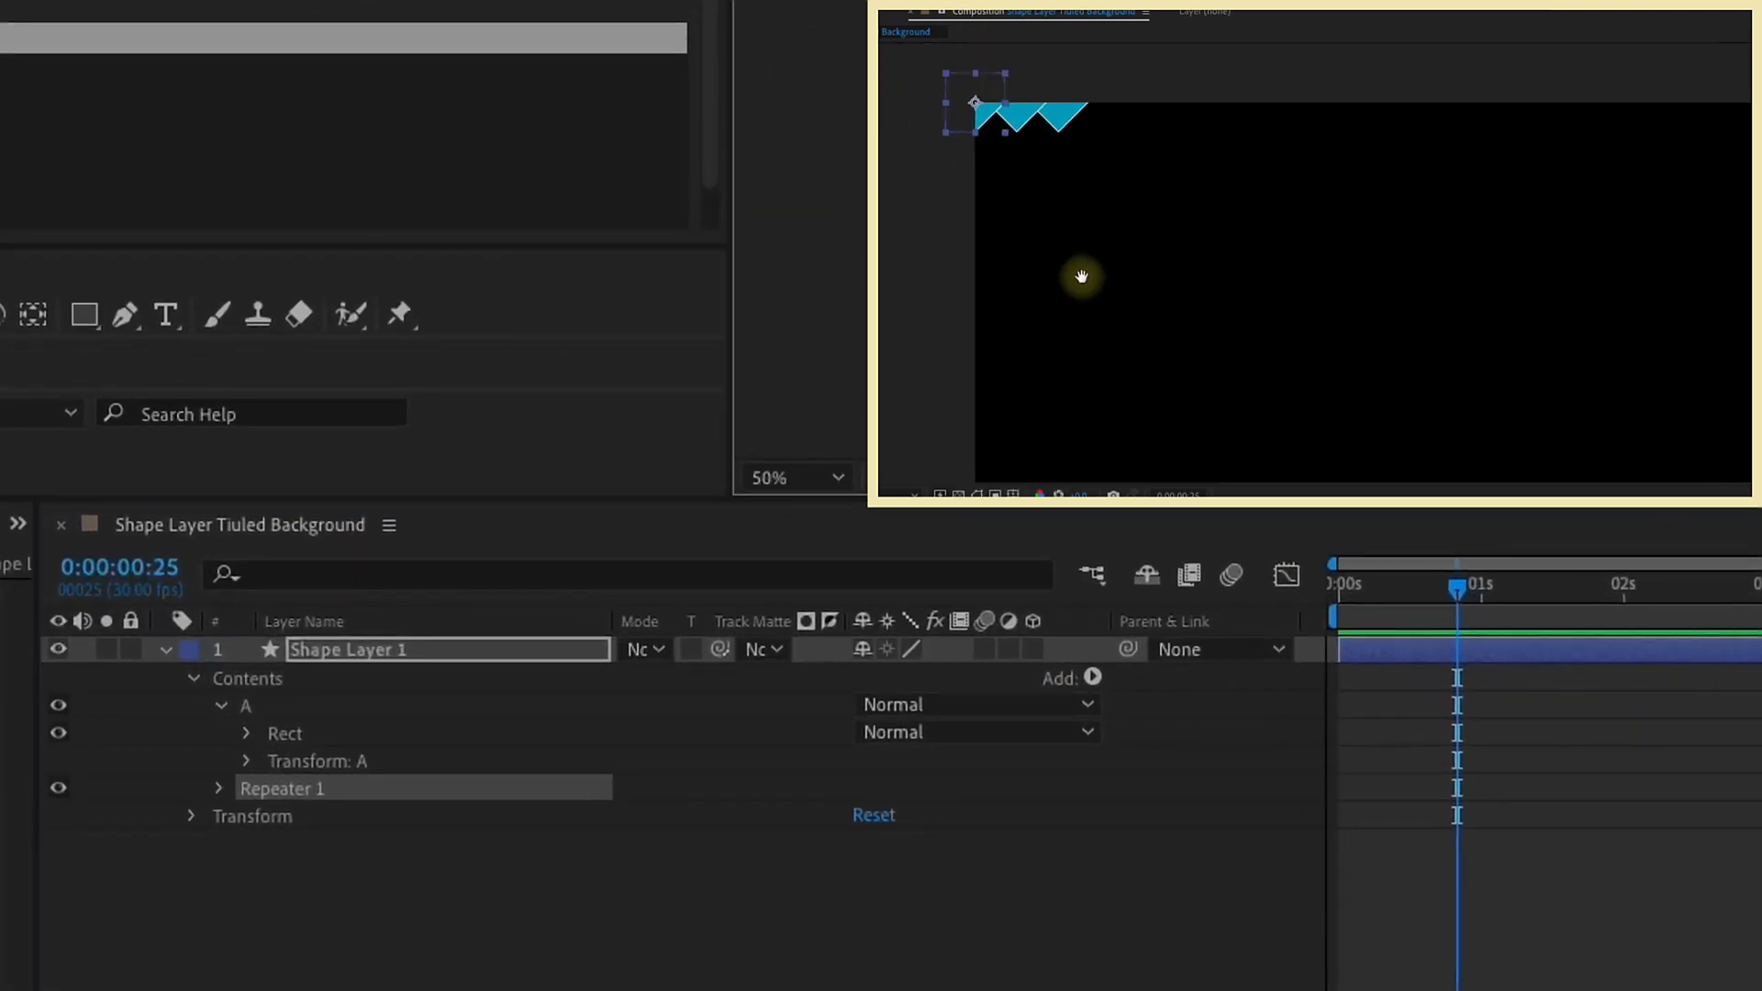
left_click_drag(1001, 216, 1346, 384)
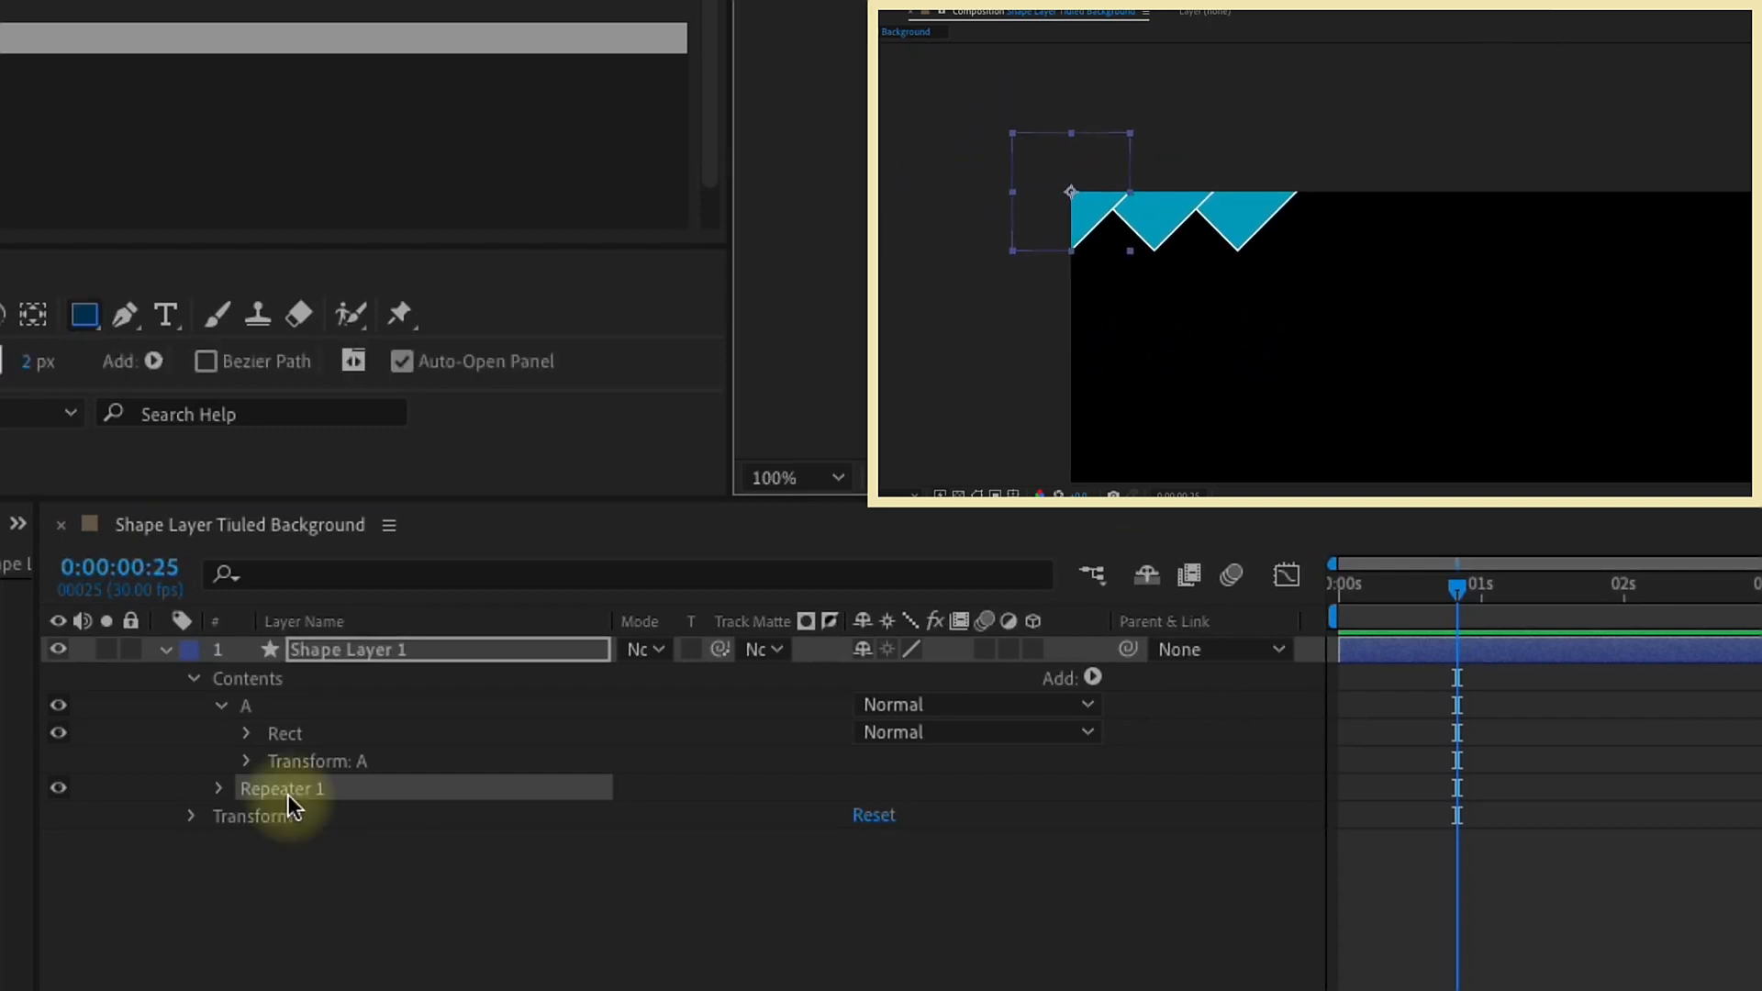
left_click_drag(281, 791, 293, 732)
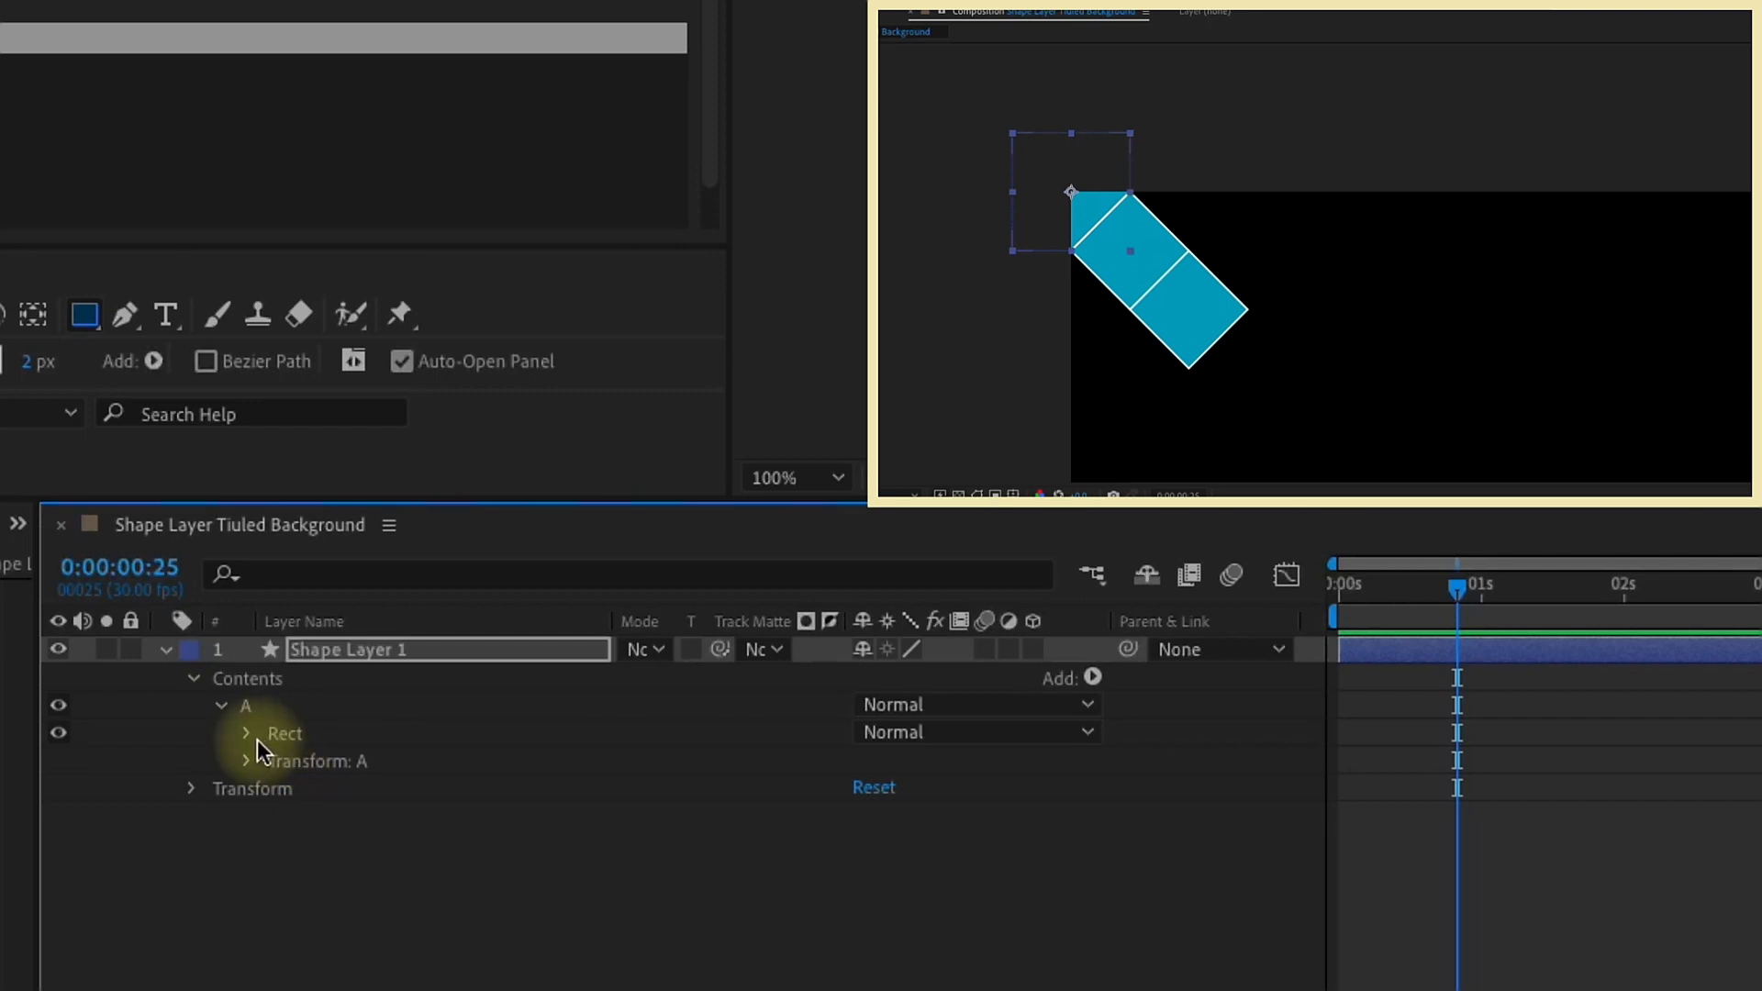
key("ctrl+z")
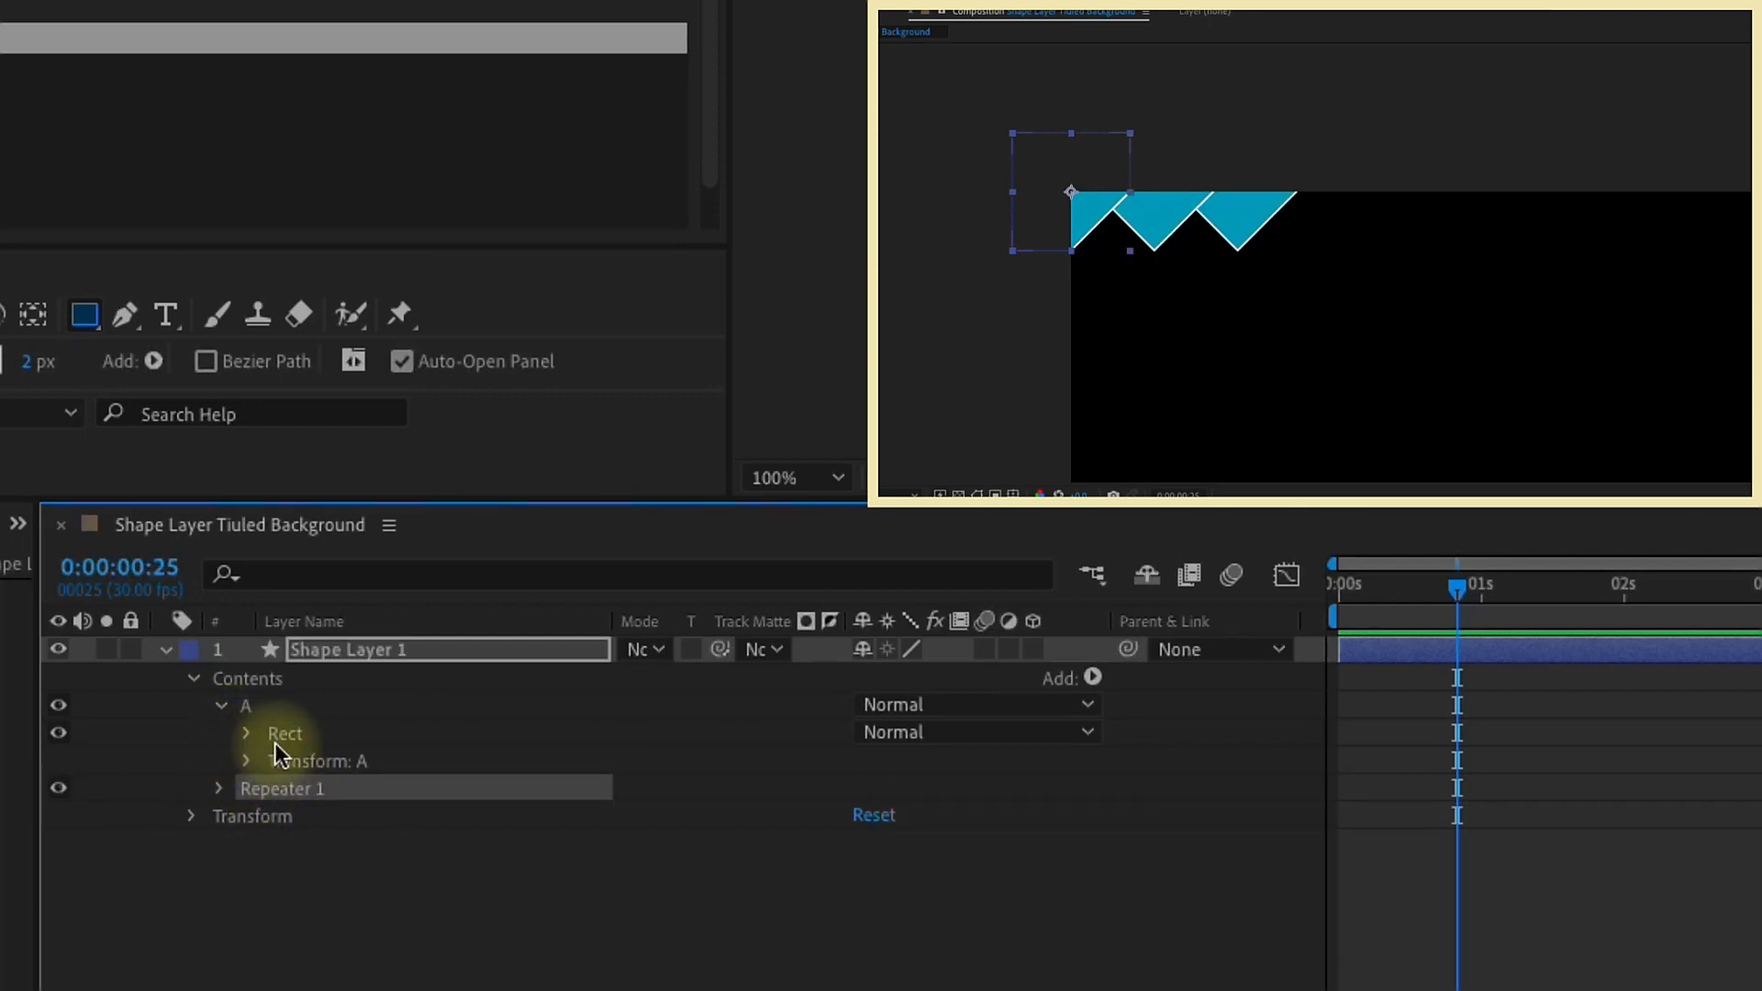
Step: Expand the repeater's properties and set its number of copies to 20
left_click(220, 788)
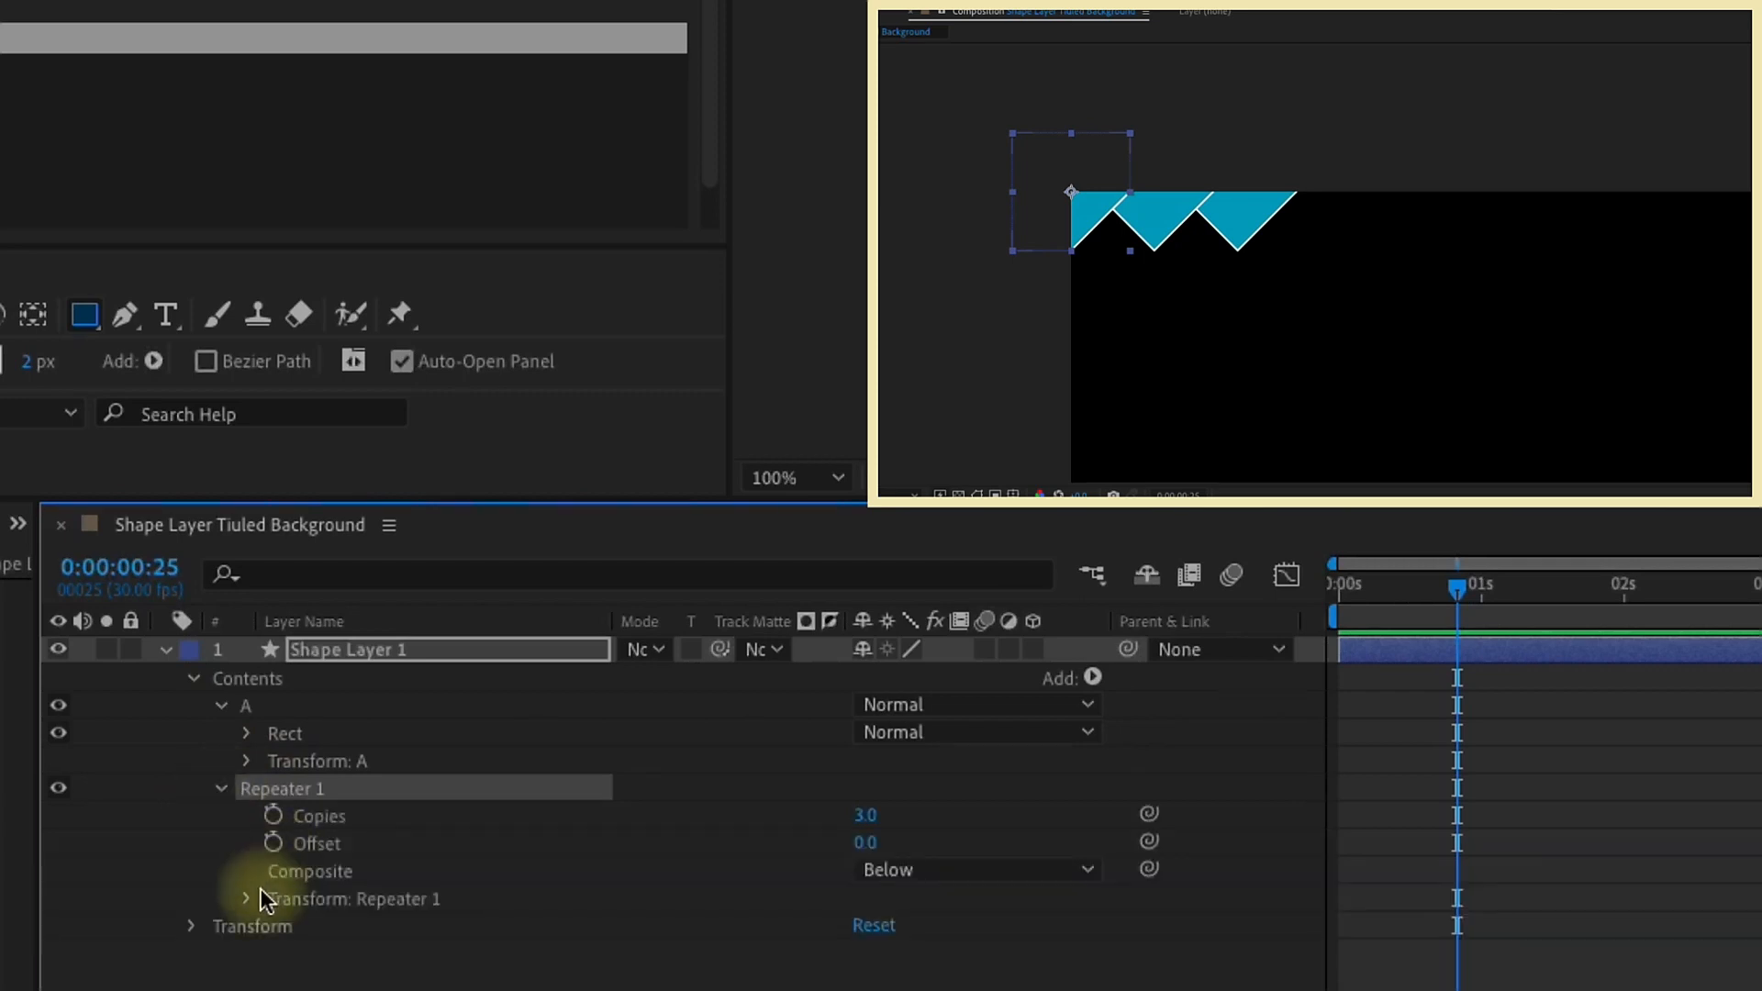
left_click(305, 817)
scroll(1075, 378, "down", 2)
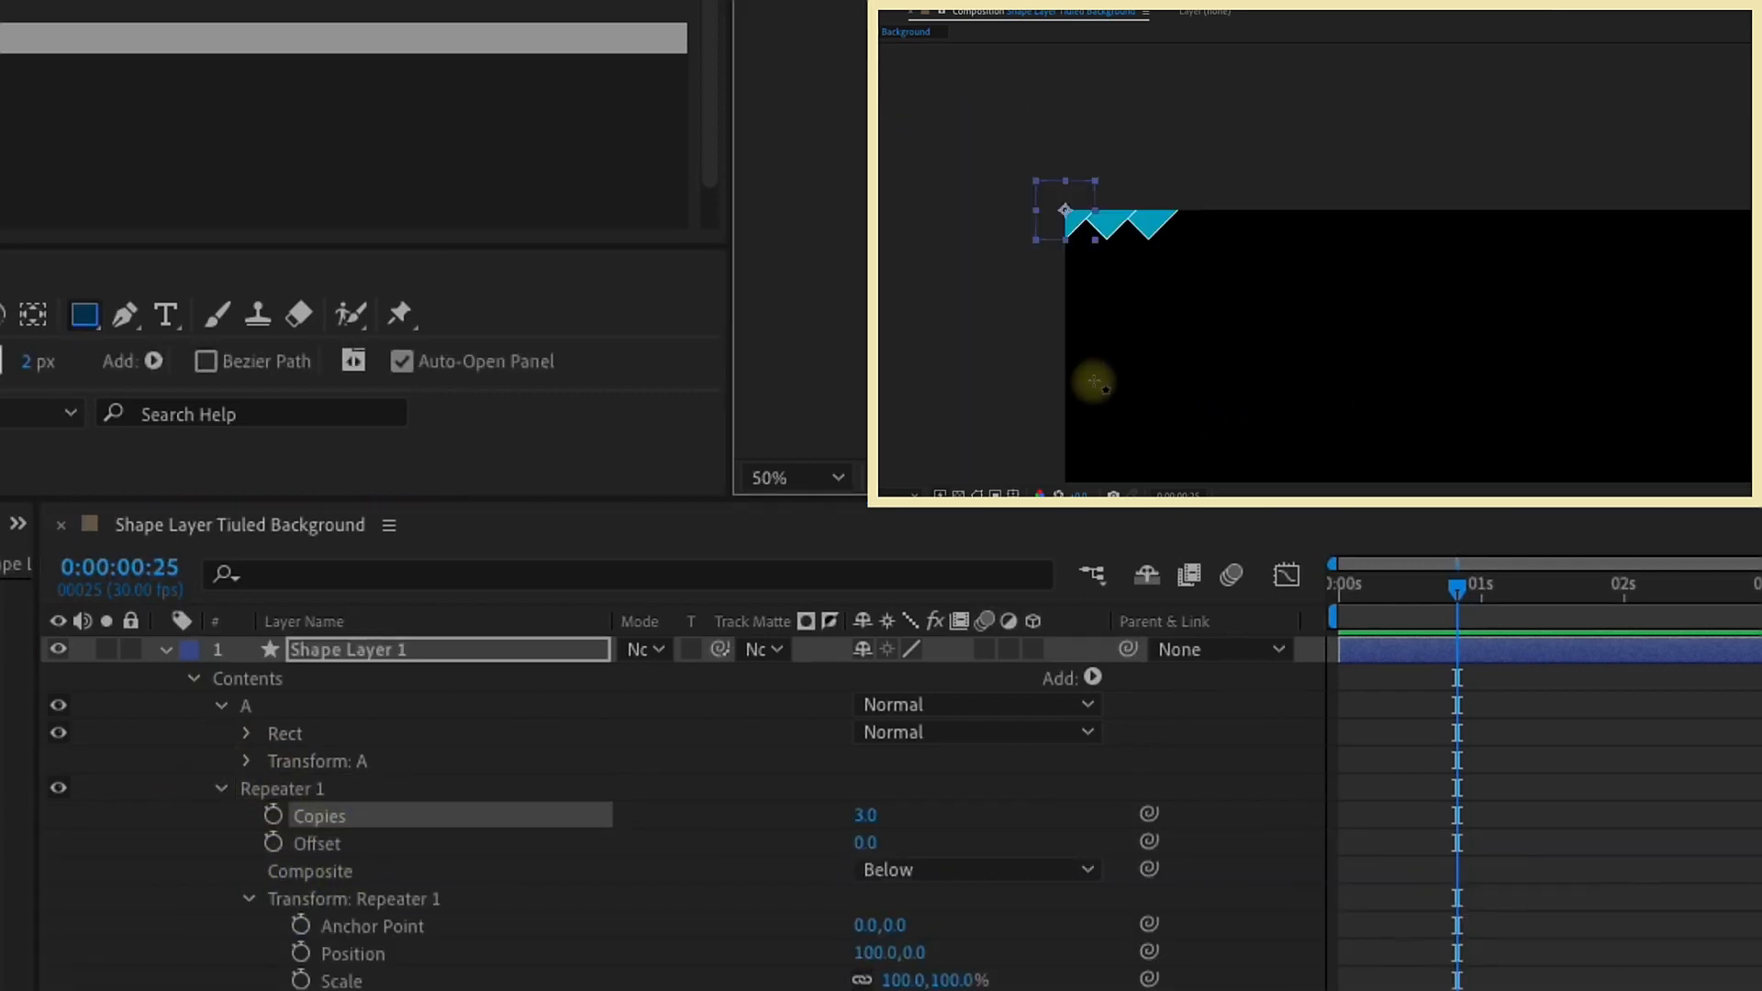
left_click(866, 817)
type("20")
key("Return")
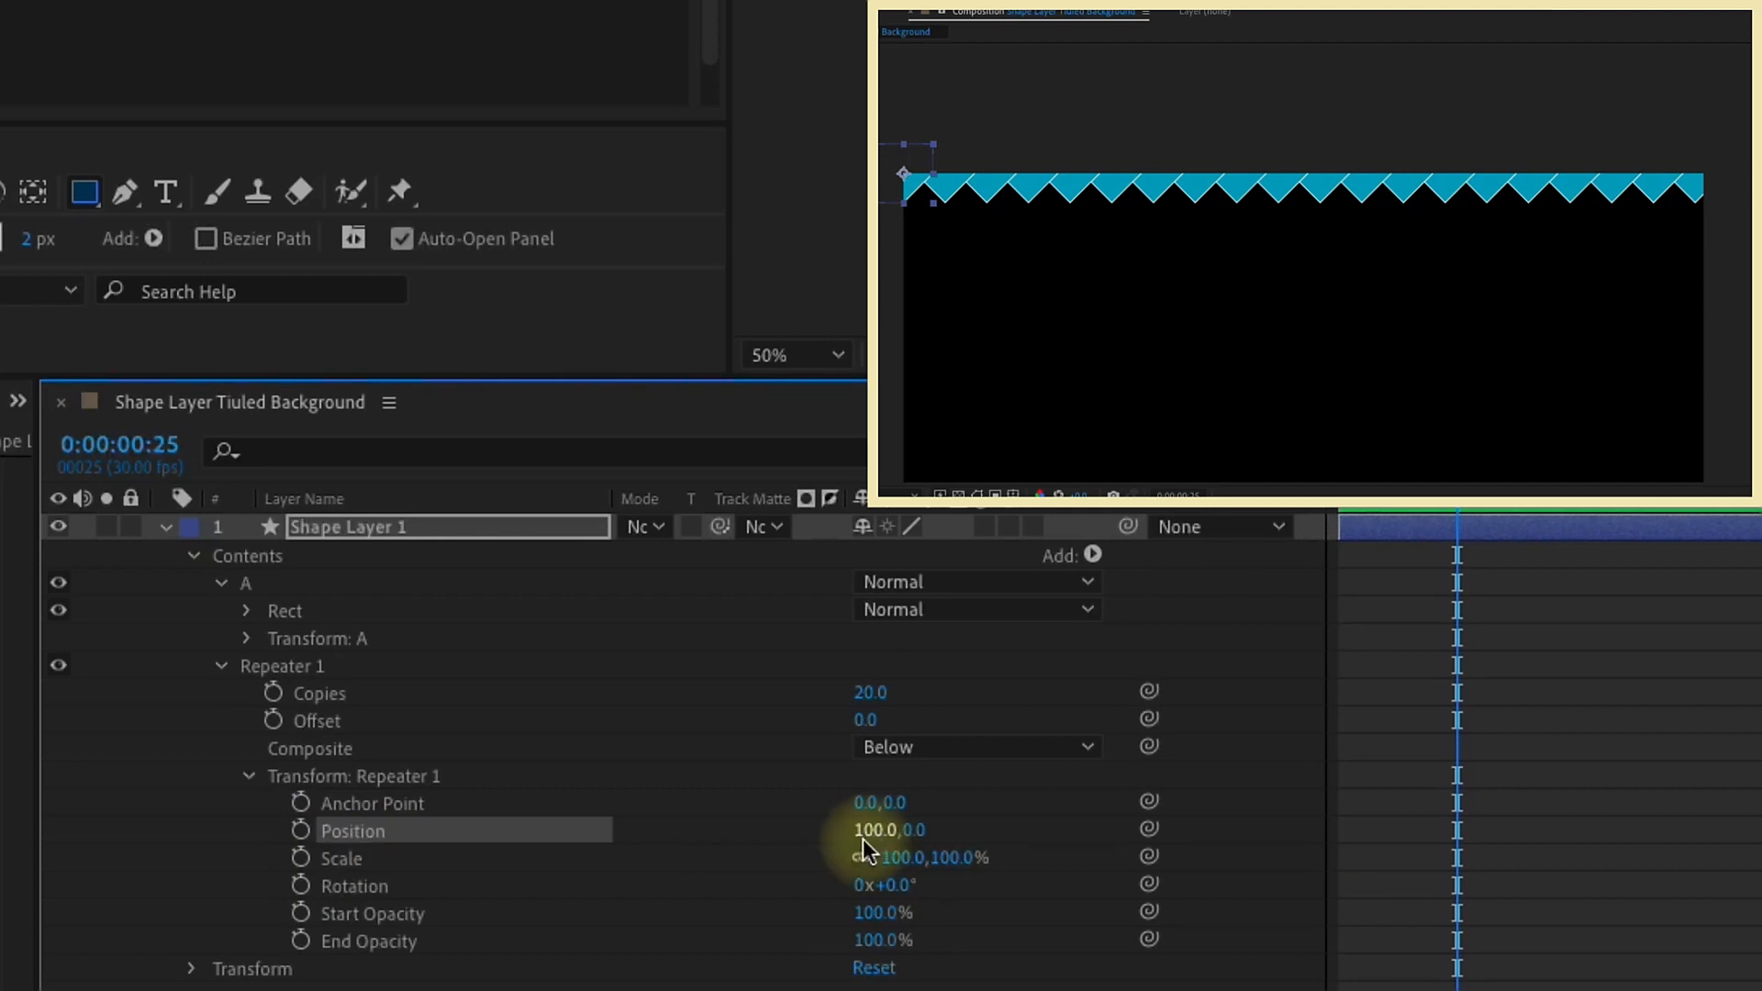
Step: Try different horizontal spacings between the repeated copies, and set the repeater's X position back to 100
left_click_drag(862, 838, 947, 855)
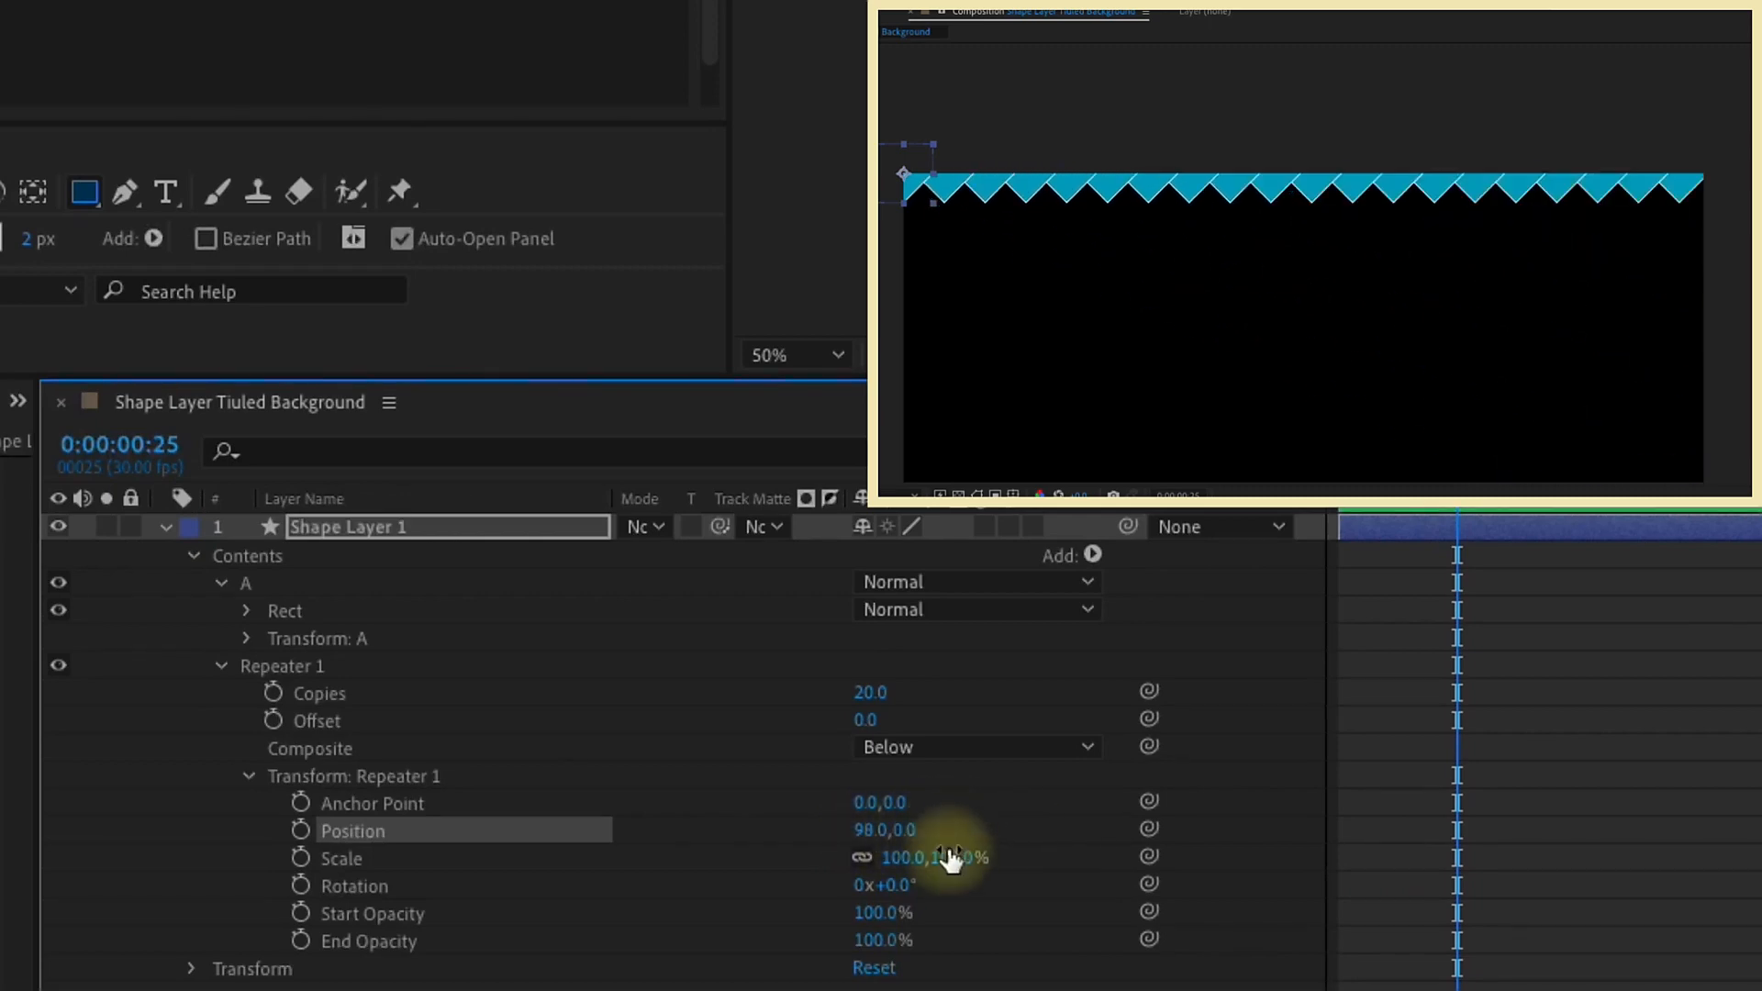
left_click(862, 830)
type("100")
key("Return")
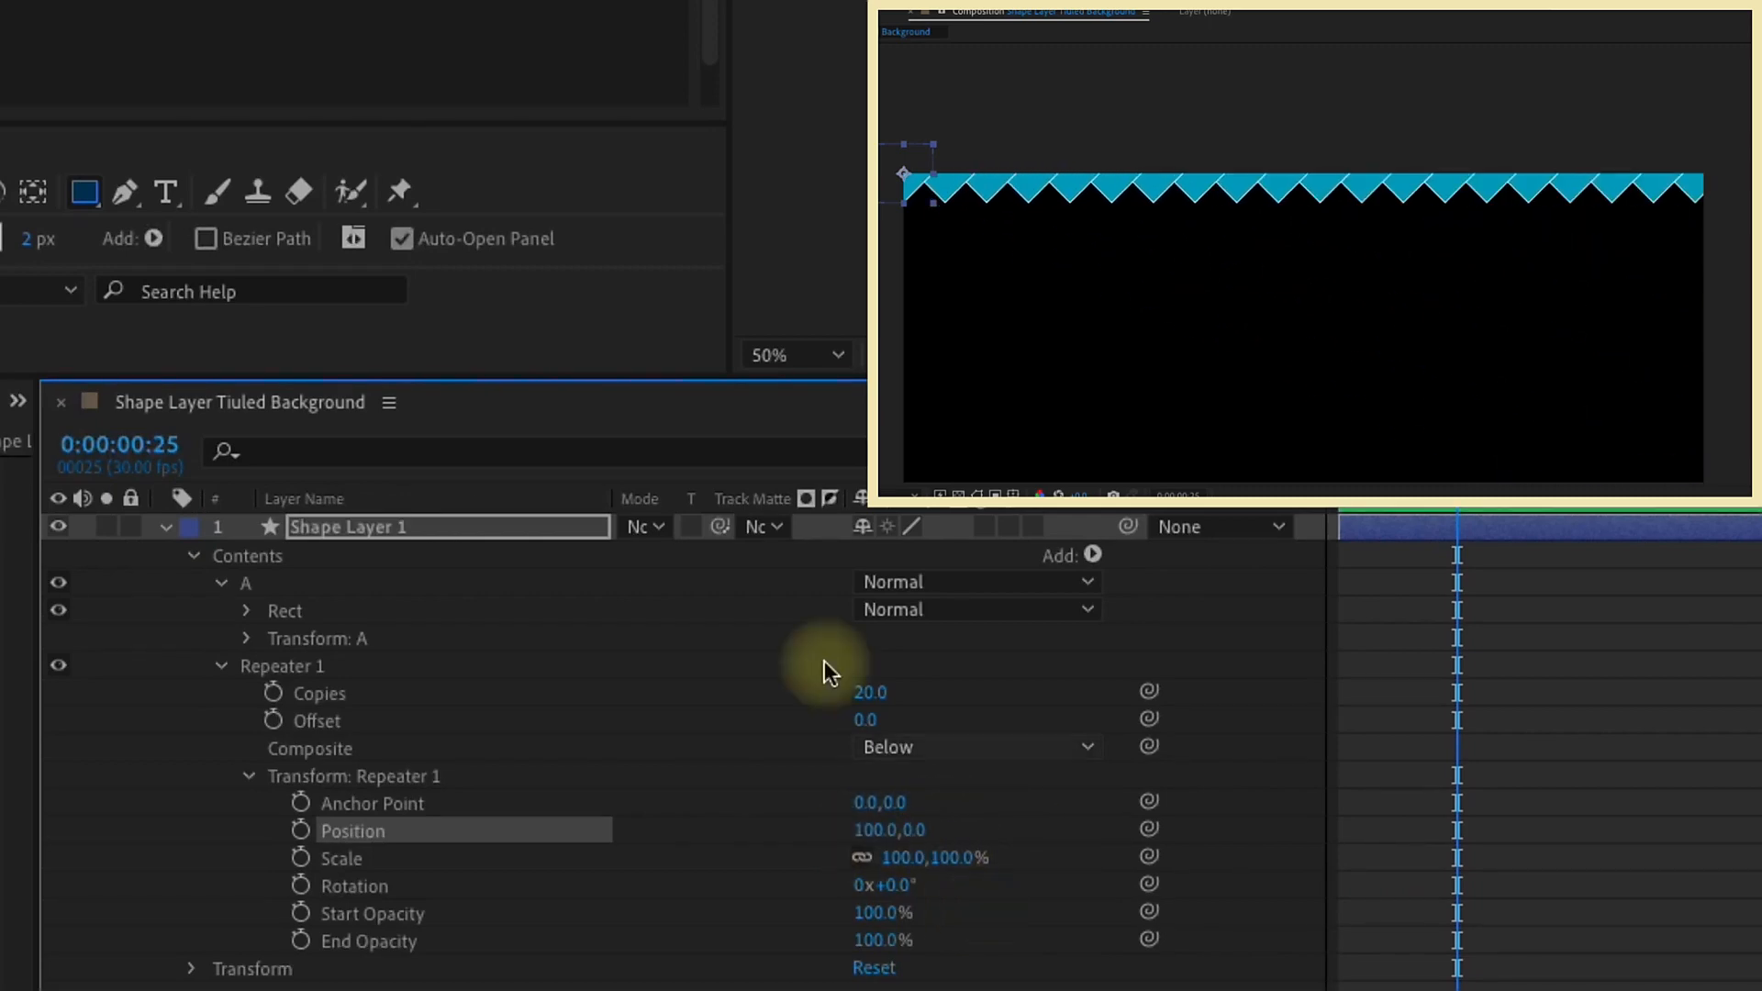
Step: Check the rectangle path's size and set the repeater's X position to 150
left_click(243, 611)
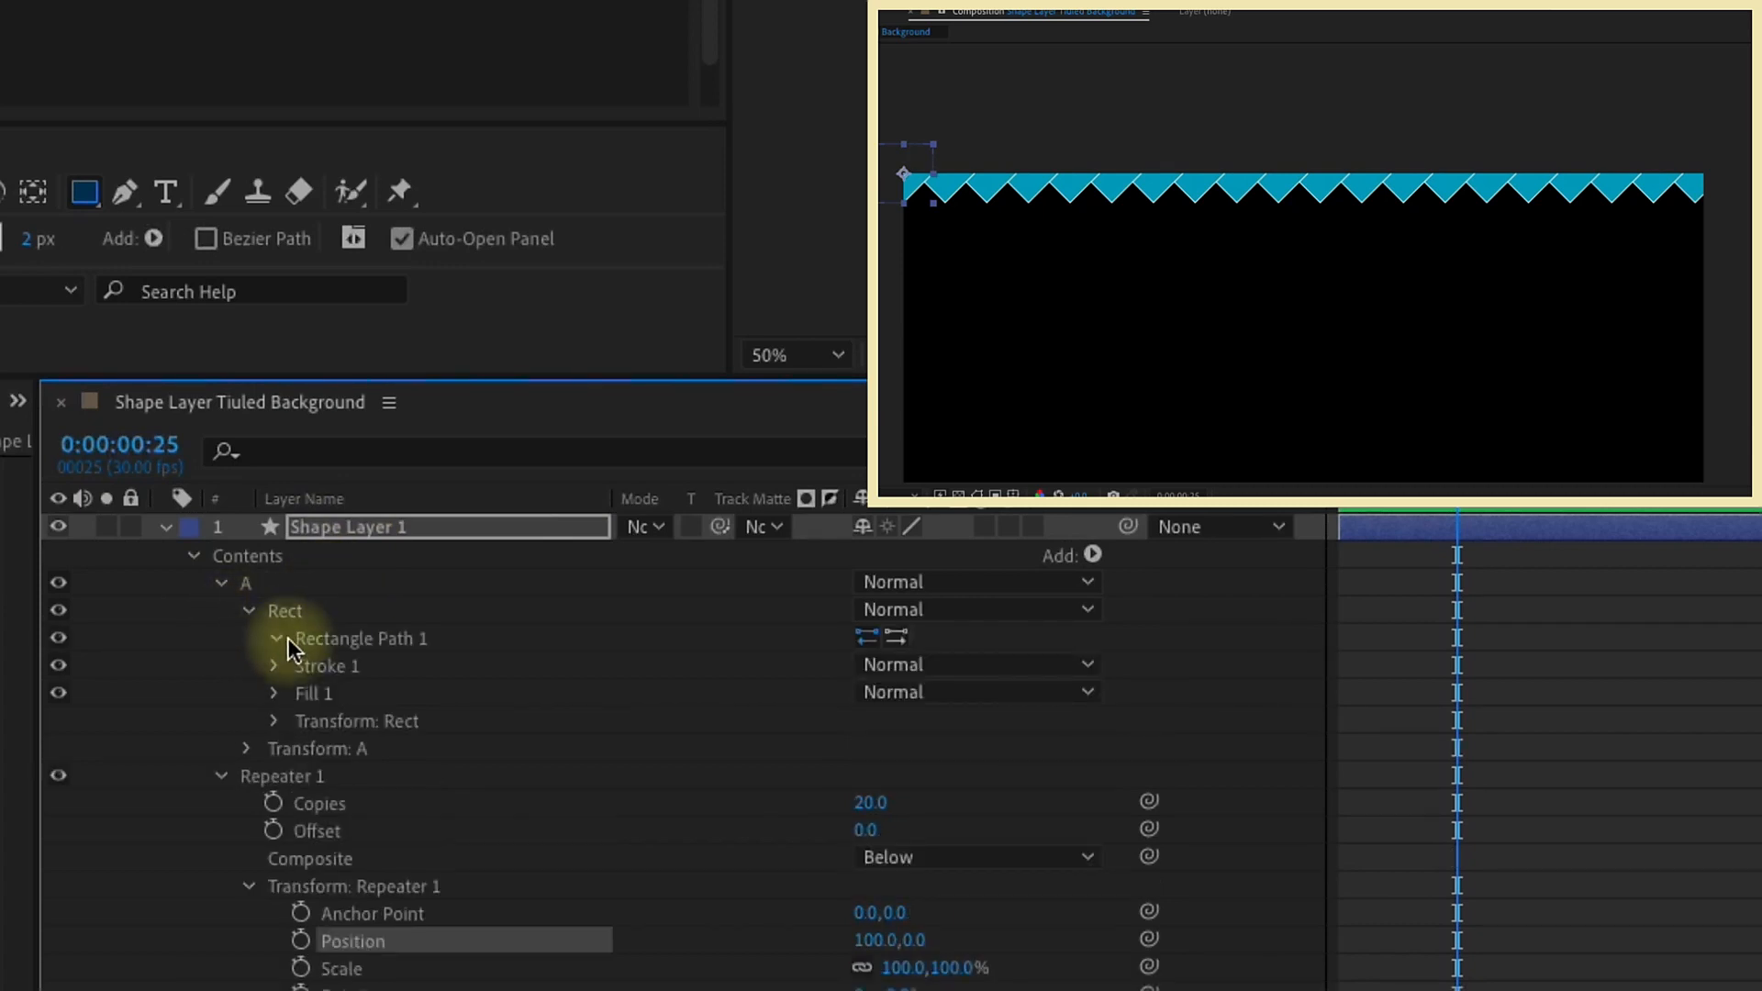
left_click(278, 639)
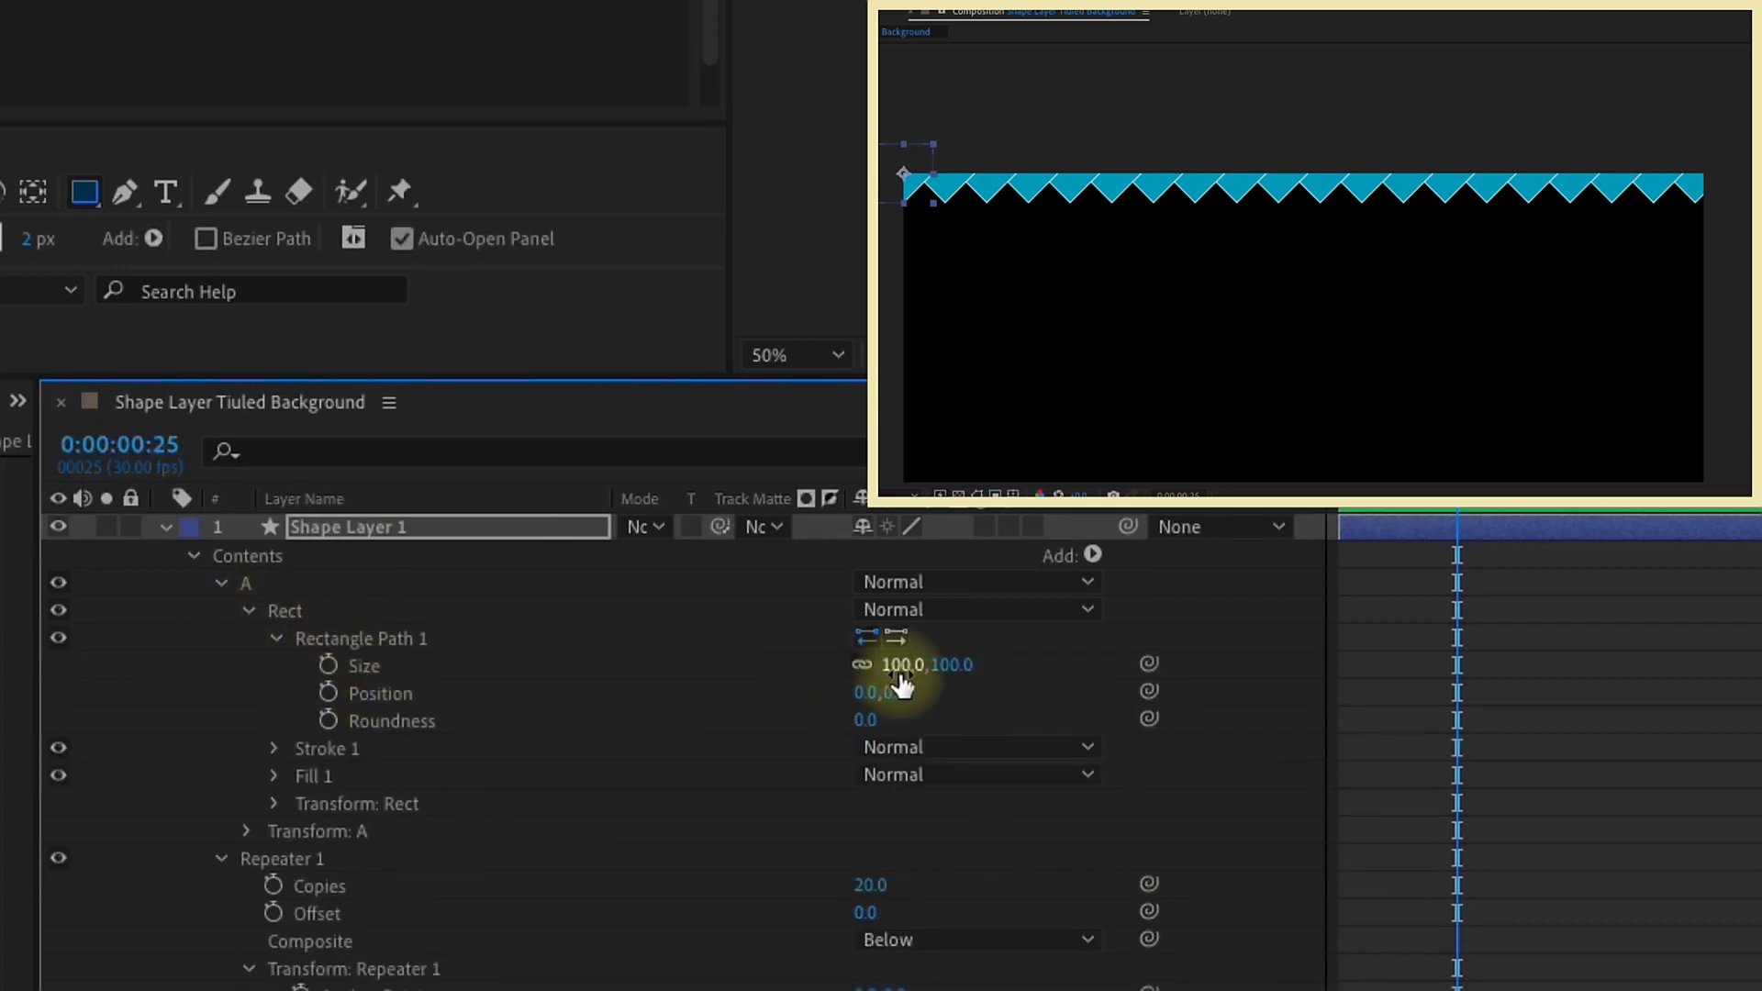
left_click(269, 637)
left_click(248, 611)
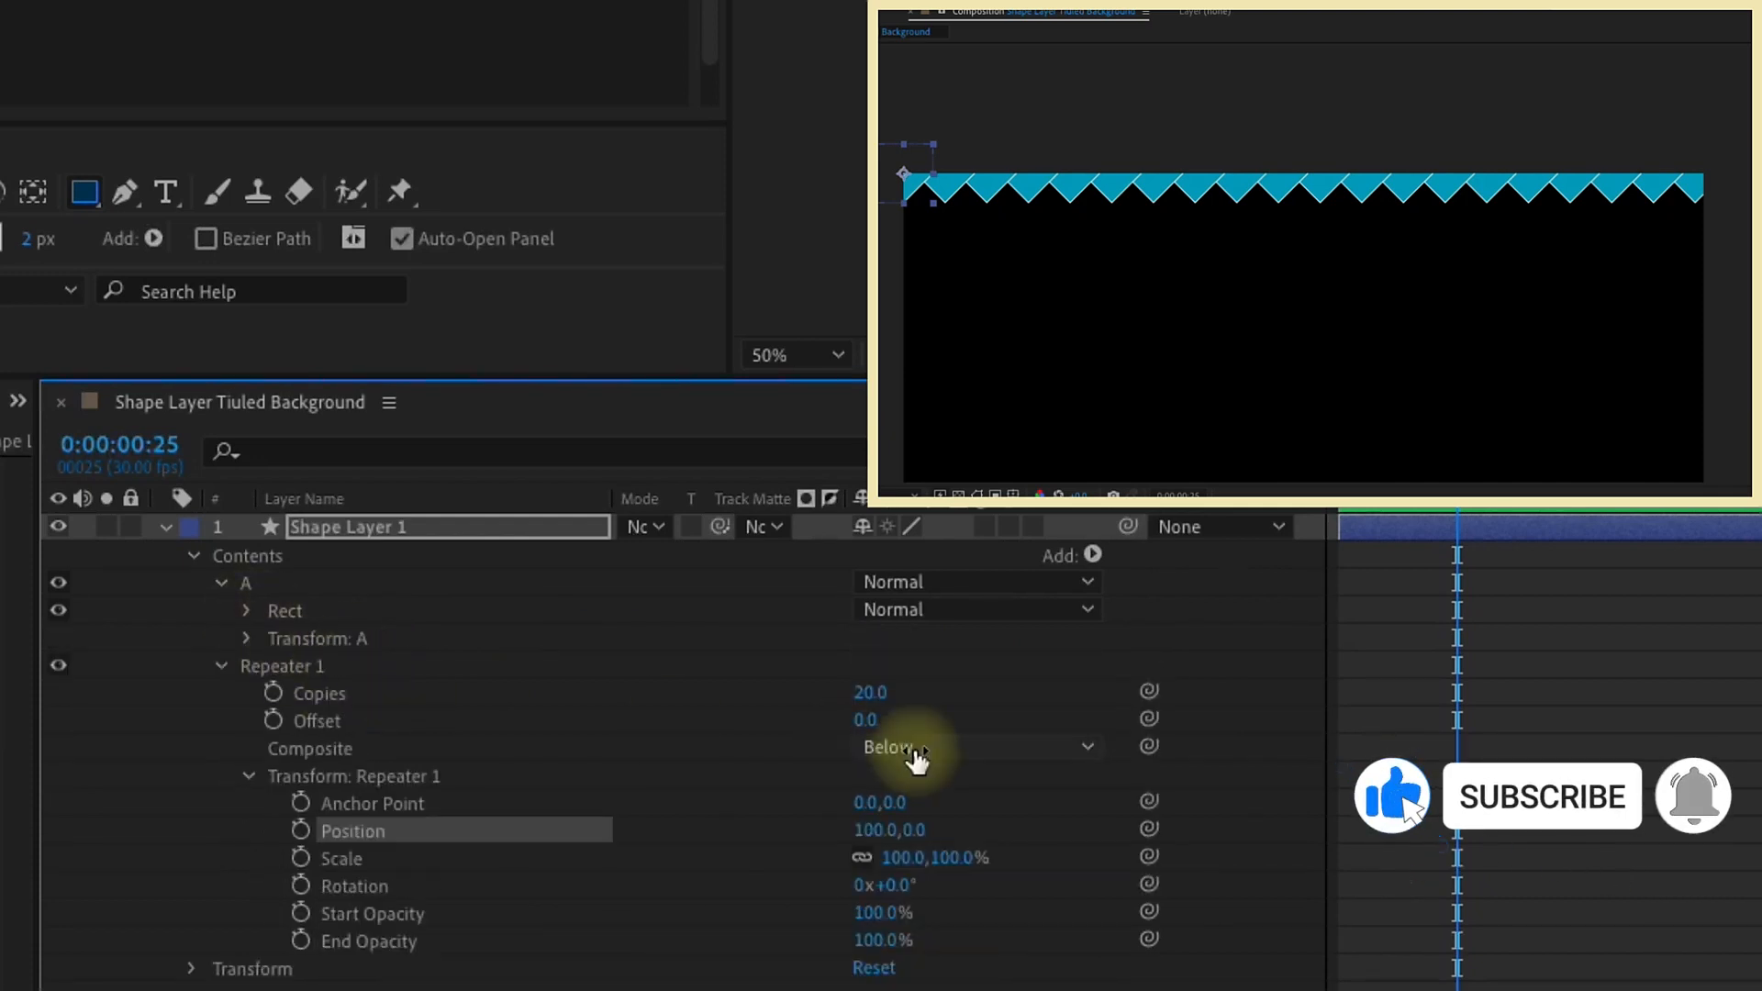
left_click(868, 830)
type("150")
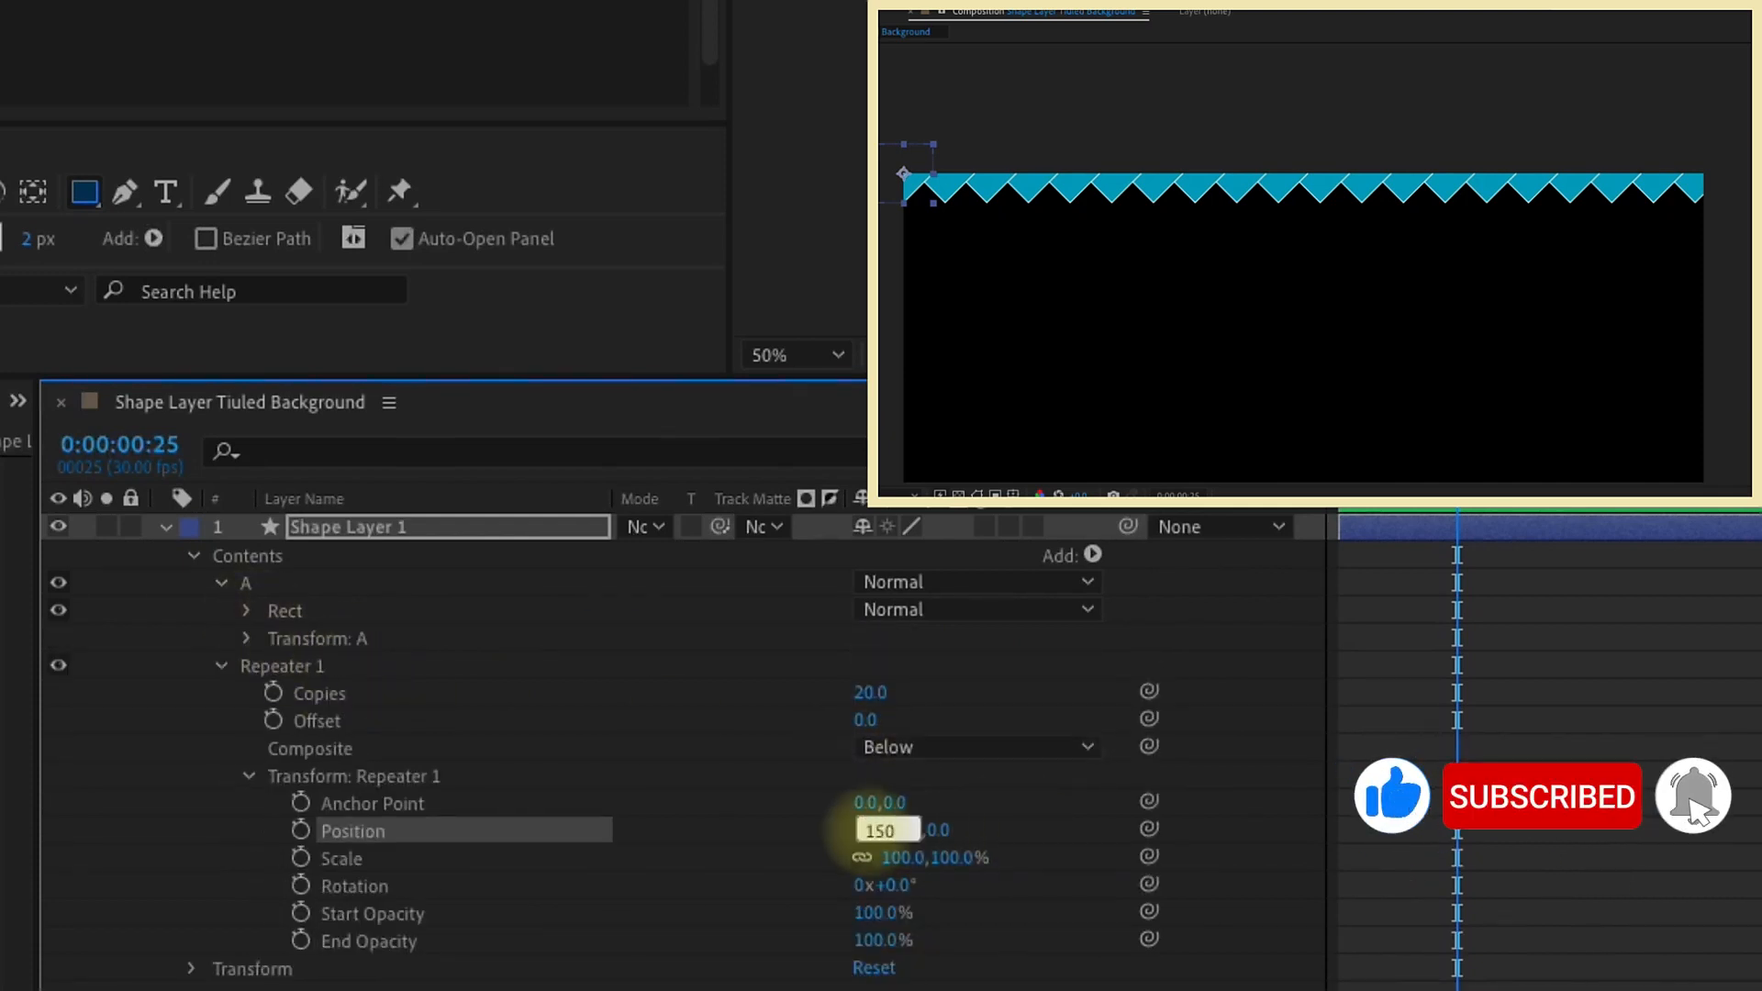
key("Return")
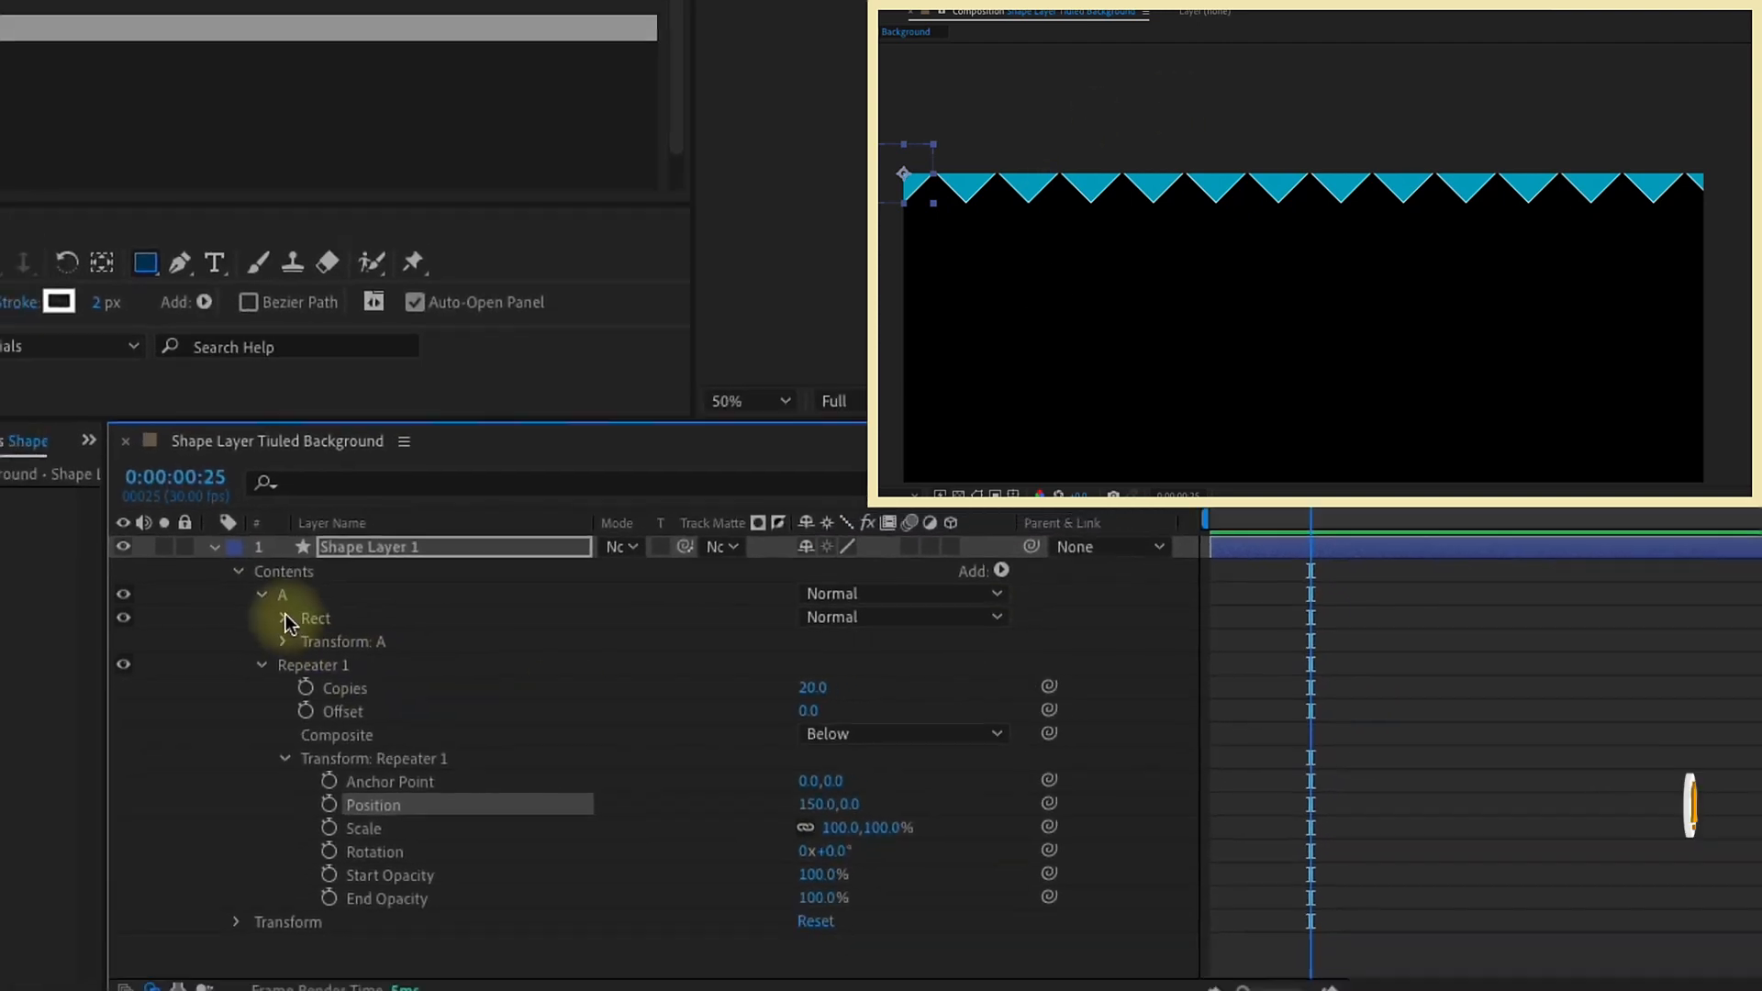
Step: Set the rectangle path's size to 200 by 200
left_click(284, 618)
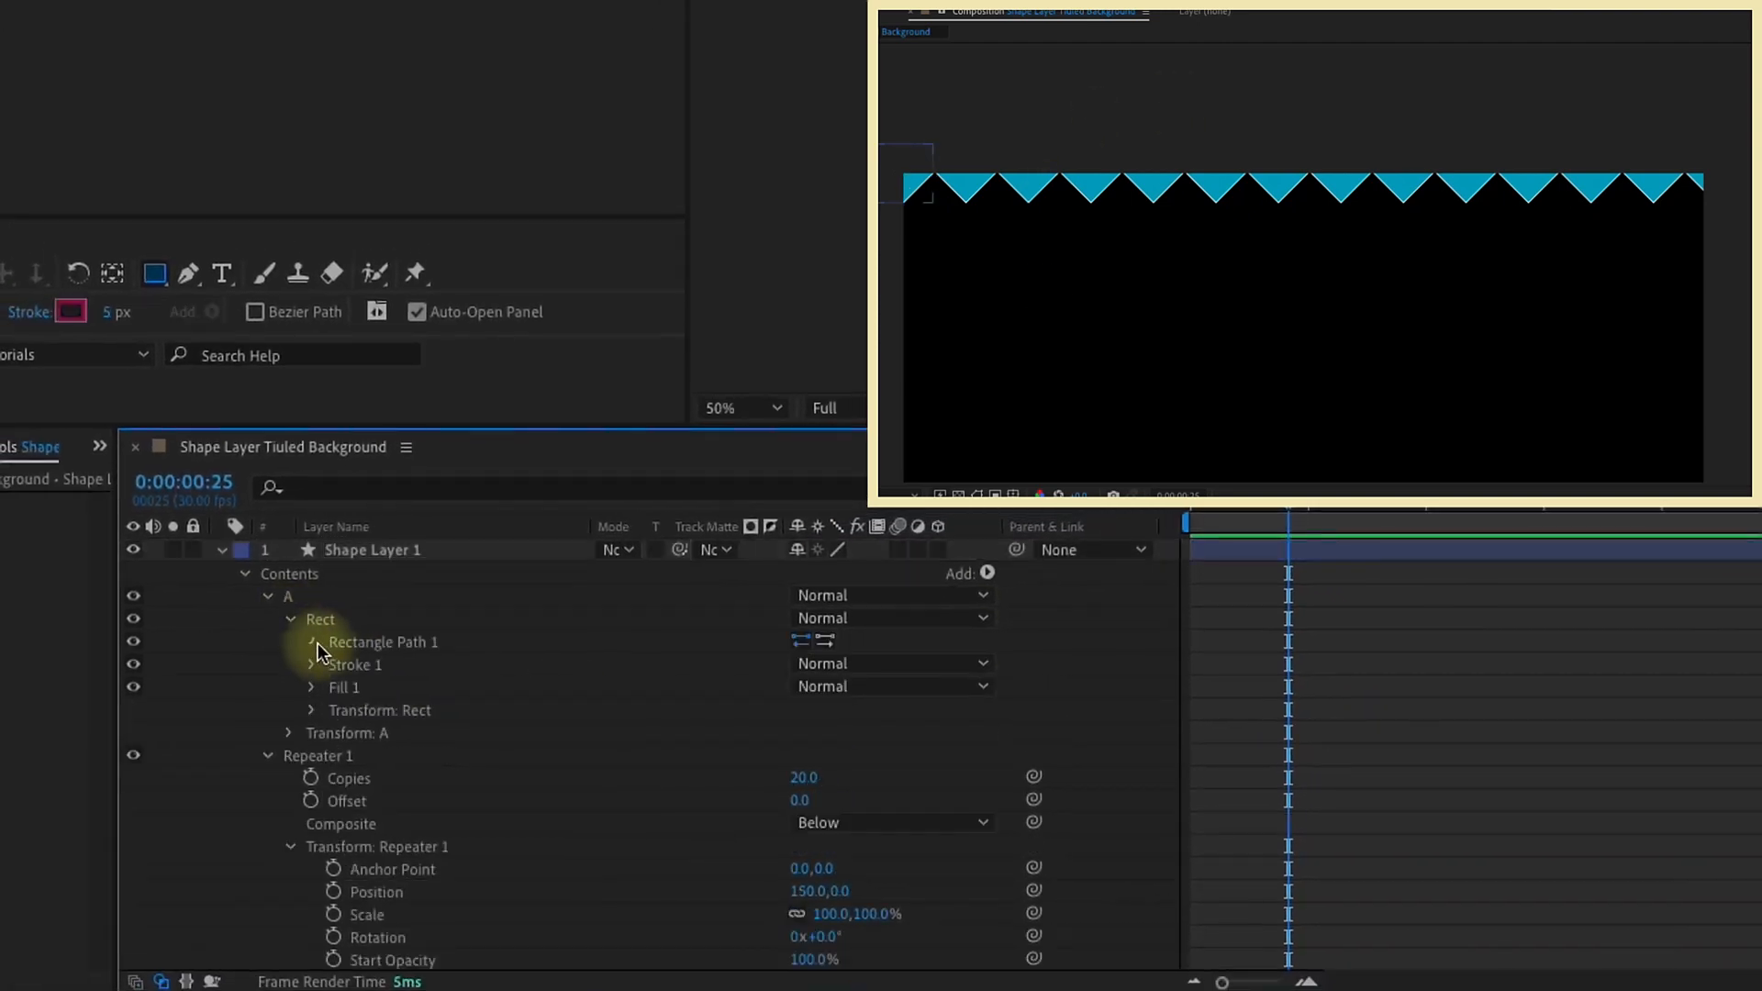
left_click(310, 640)
left_click(847, 664)
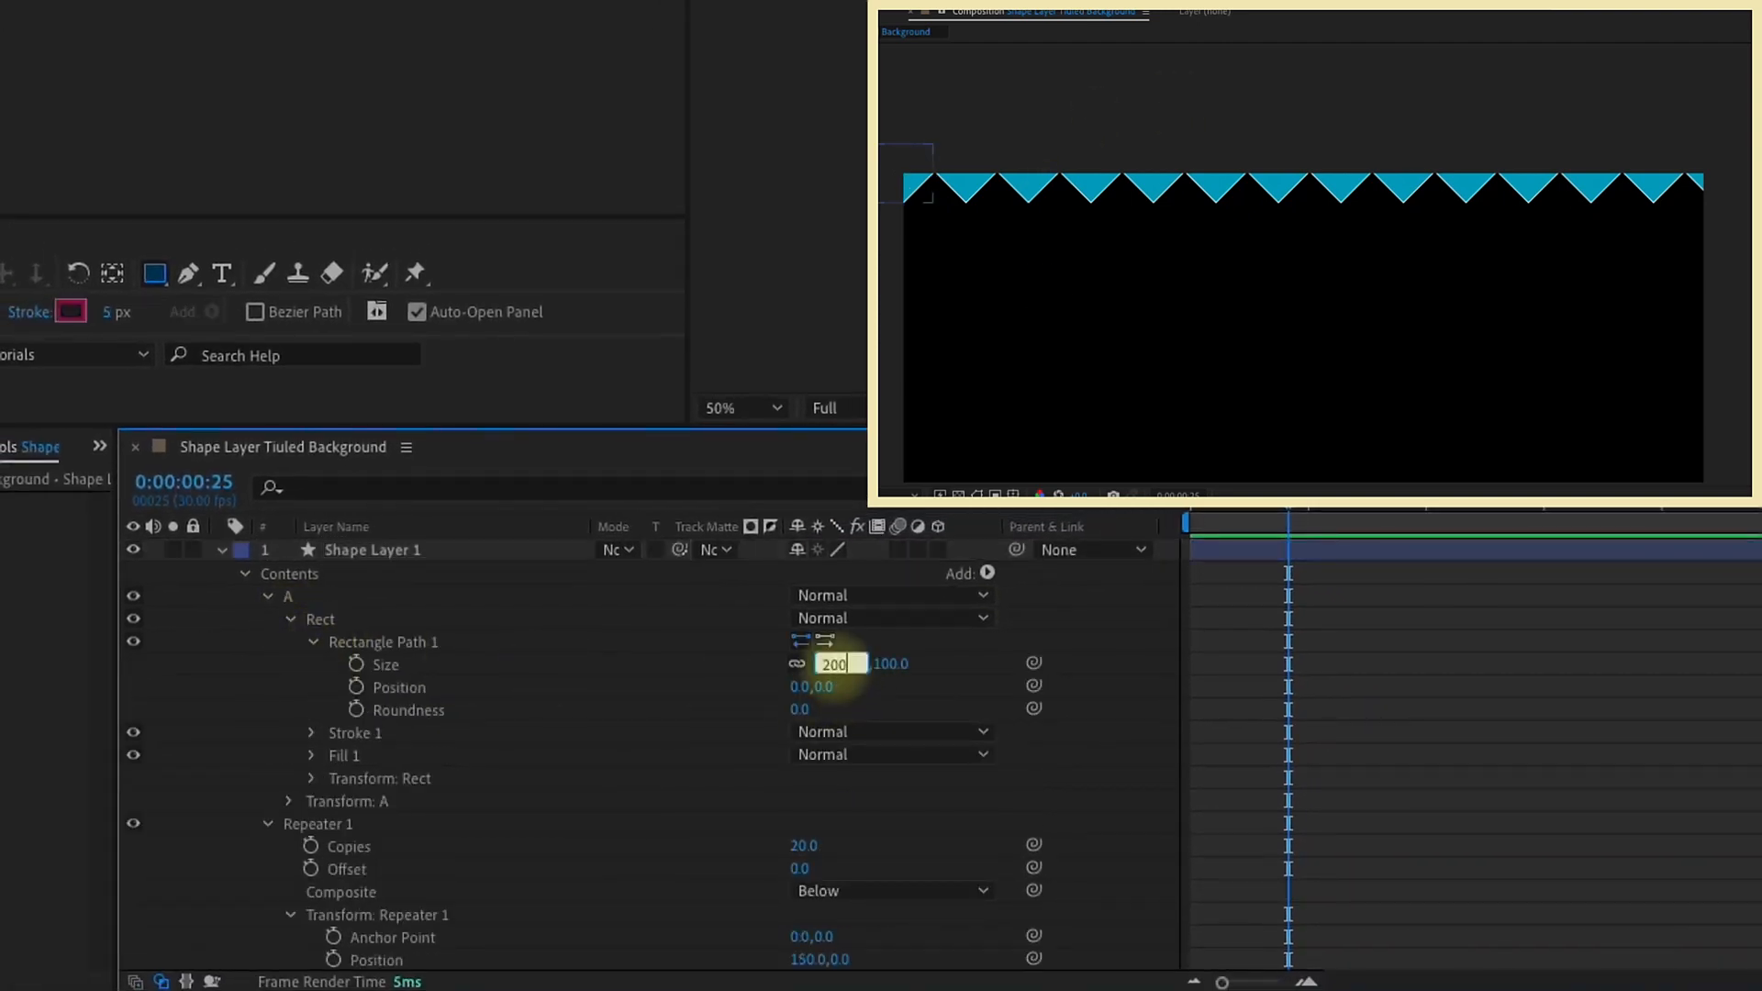
type("200")
key("Return")
Step: Try a repeater X position of 300, and a 50 by 50 rectangle size with an X position of 75
left_click(807, 959)
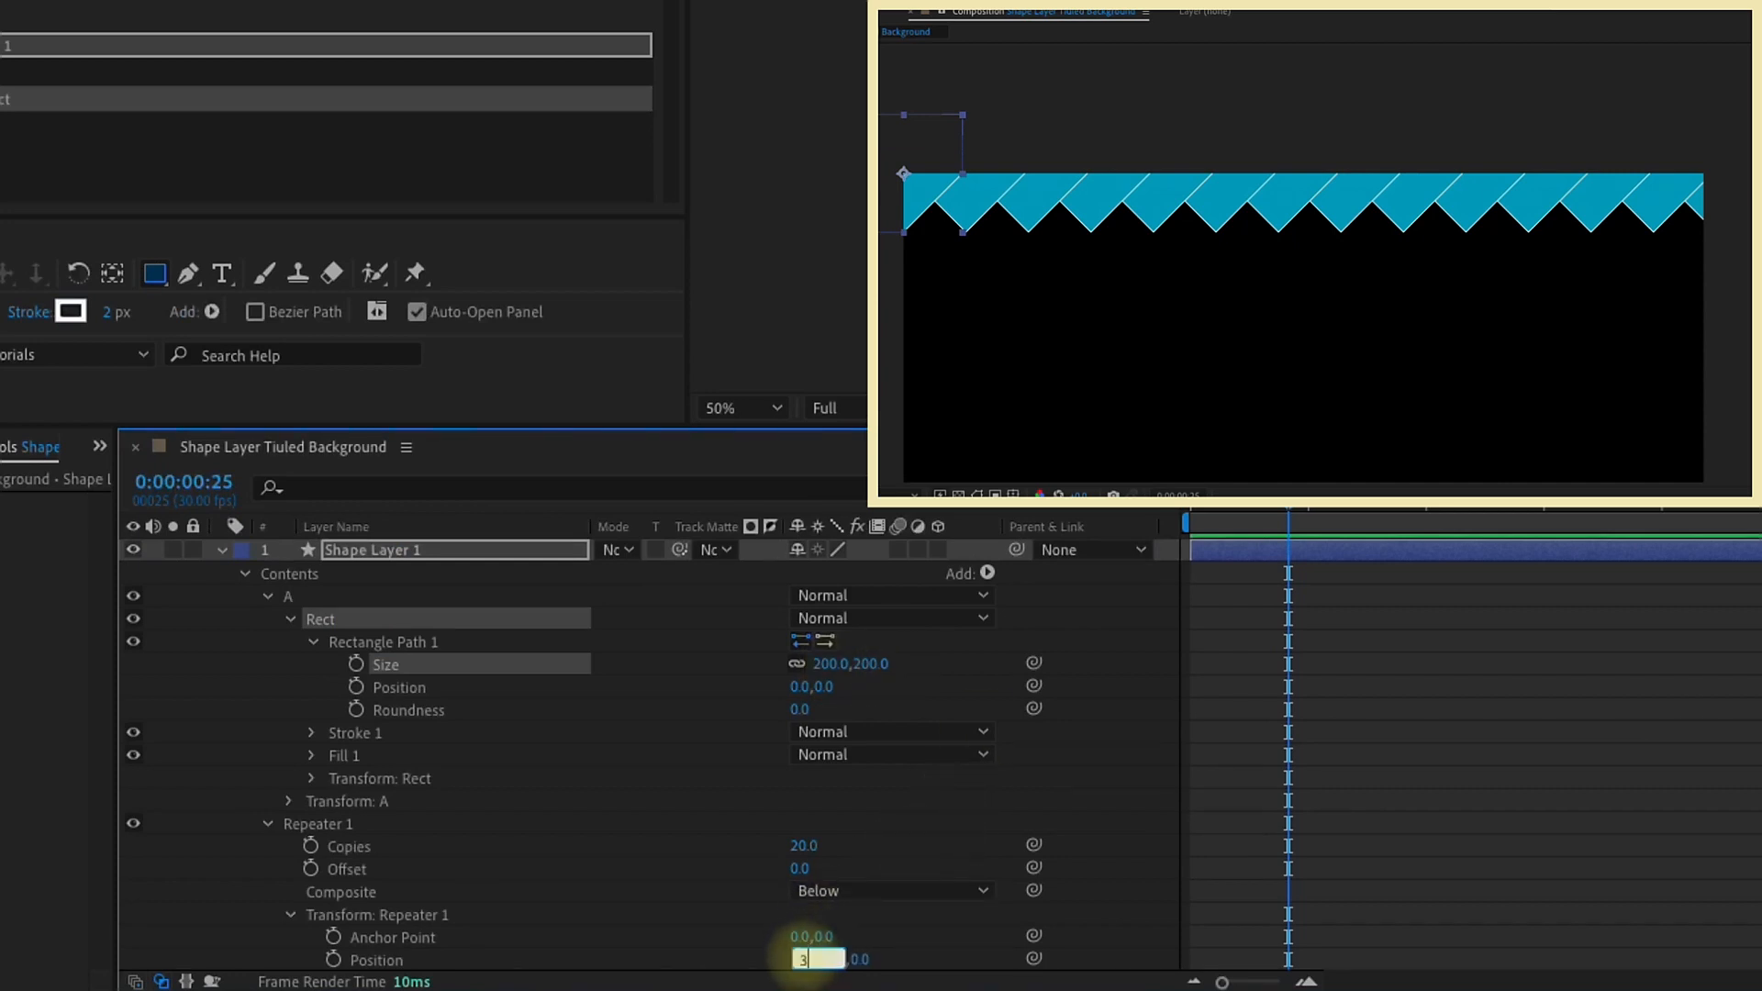
key("Return")
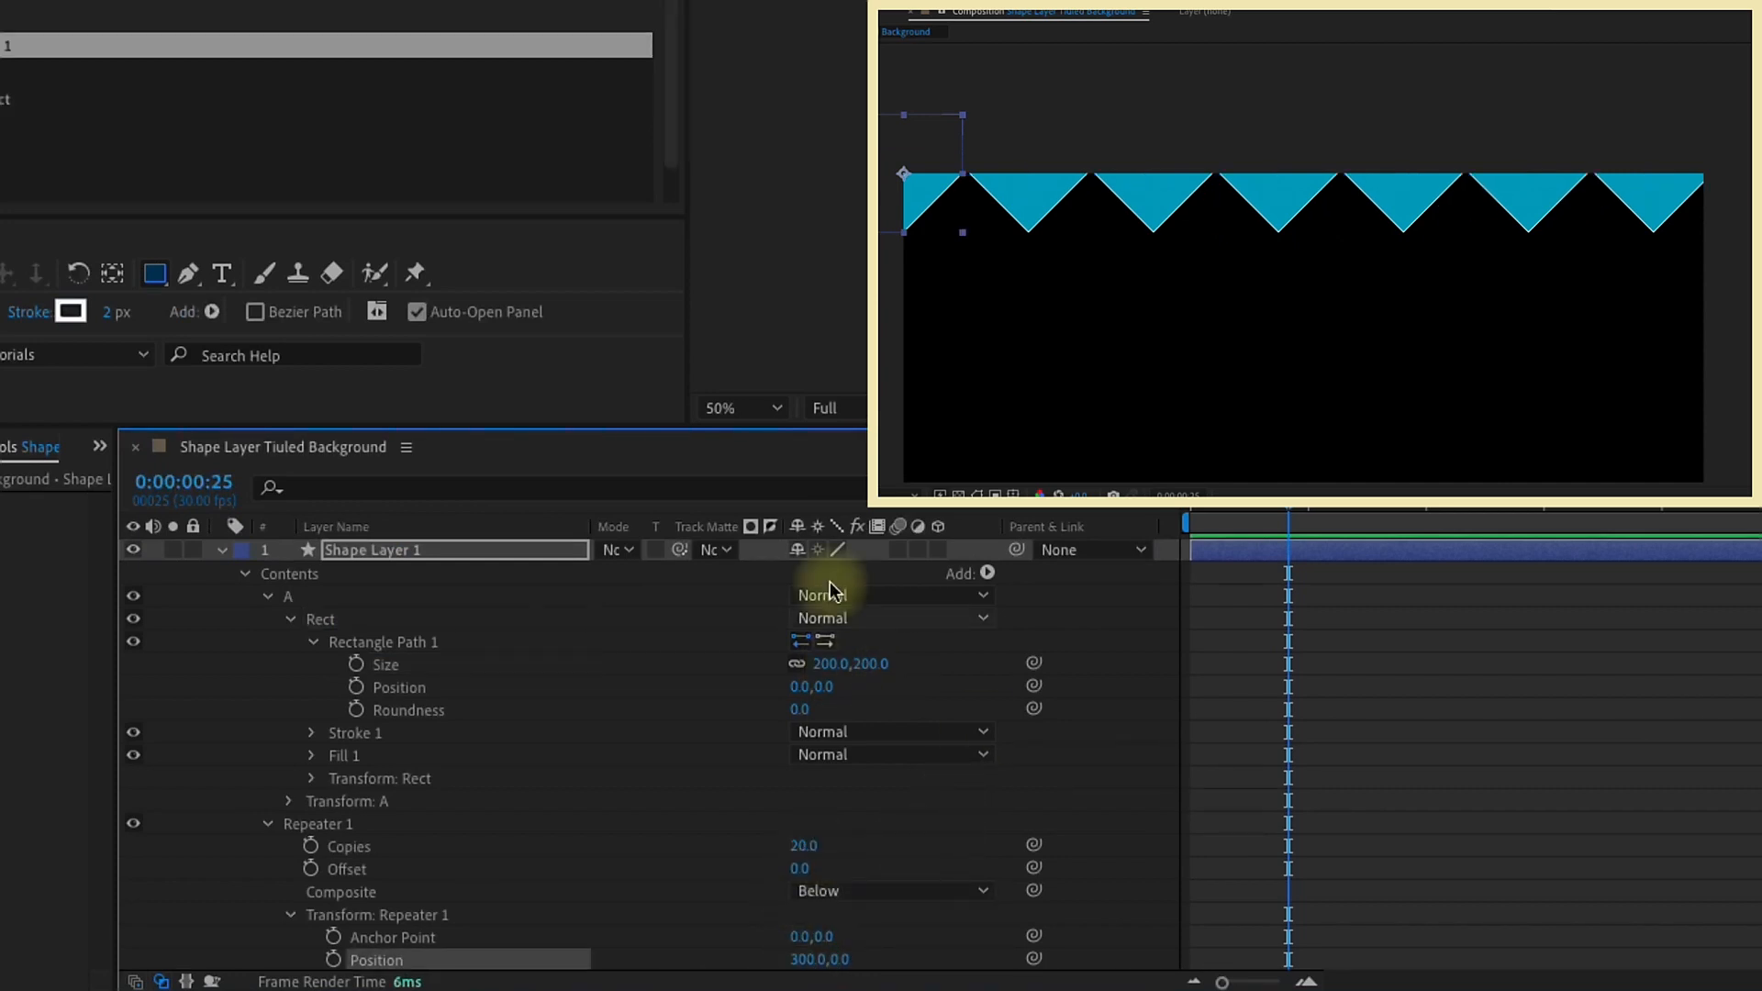
left_click(830, 665)
type("50")
key("Return")
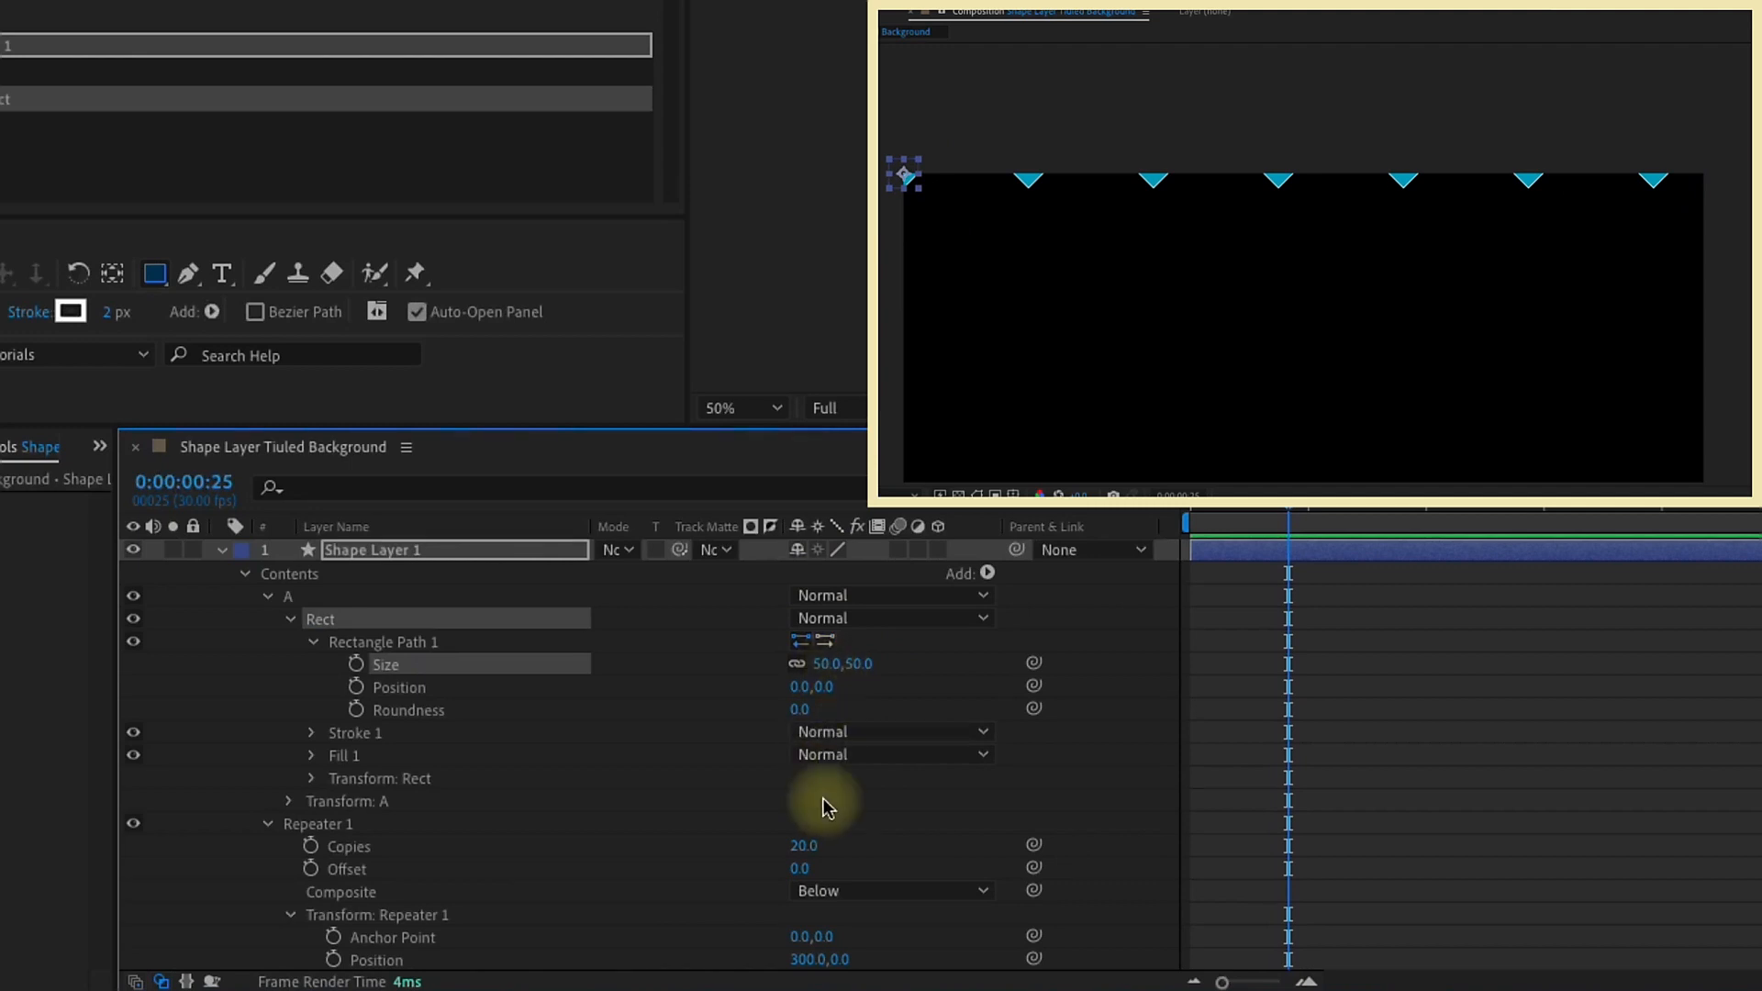
left_click(807, 959)
type("75")
key("Return")
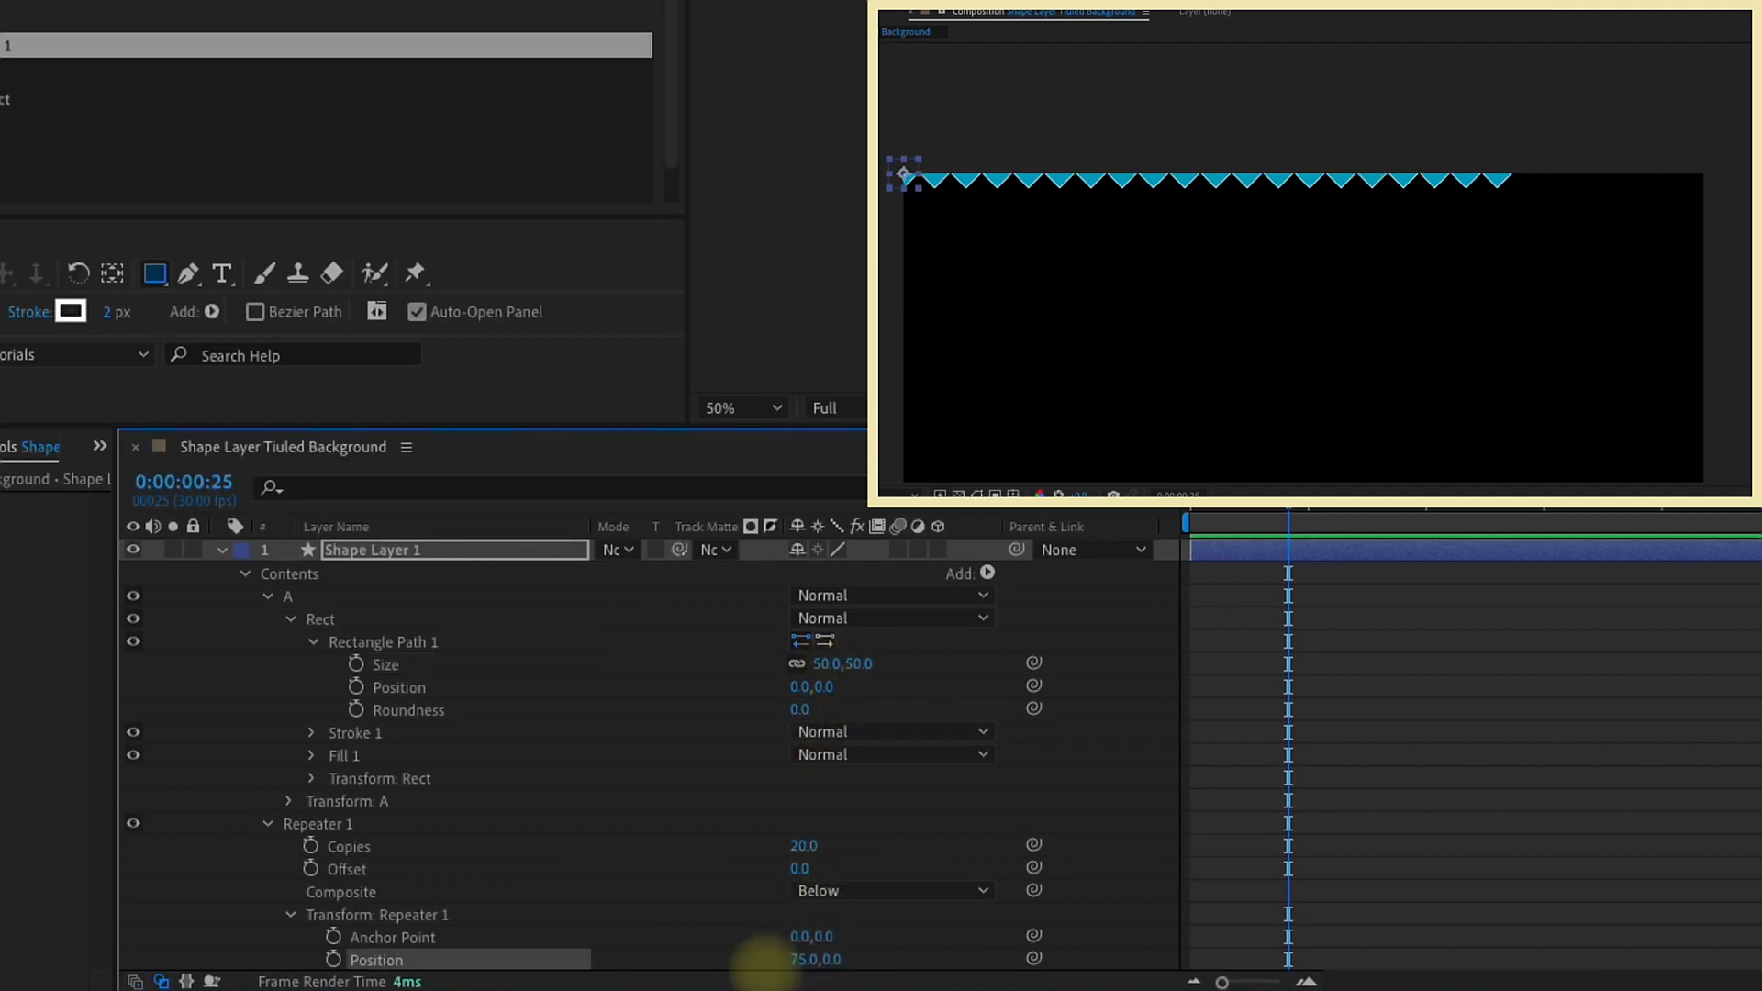
Step: Set the rectangle path's size to 100 by 100 and the repeater's X position to 150
left_click(826, 663)
type("100")
key("Return")
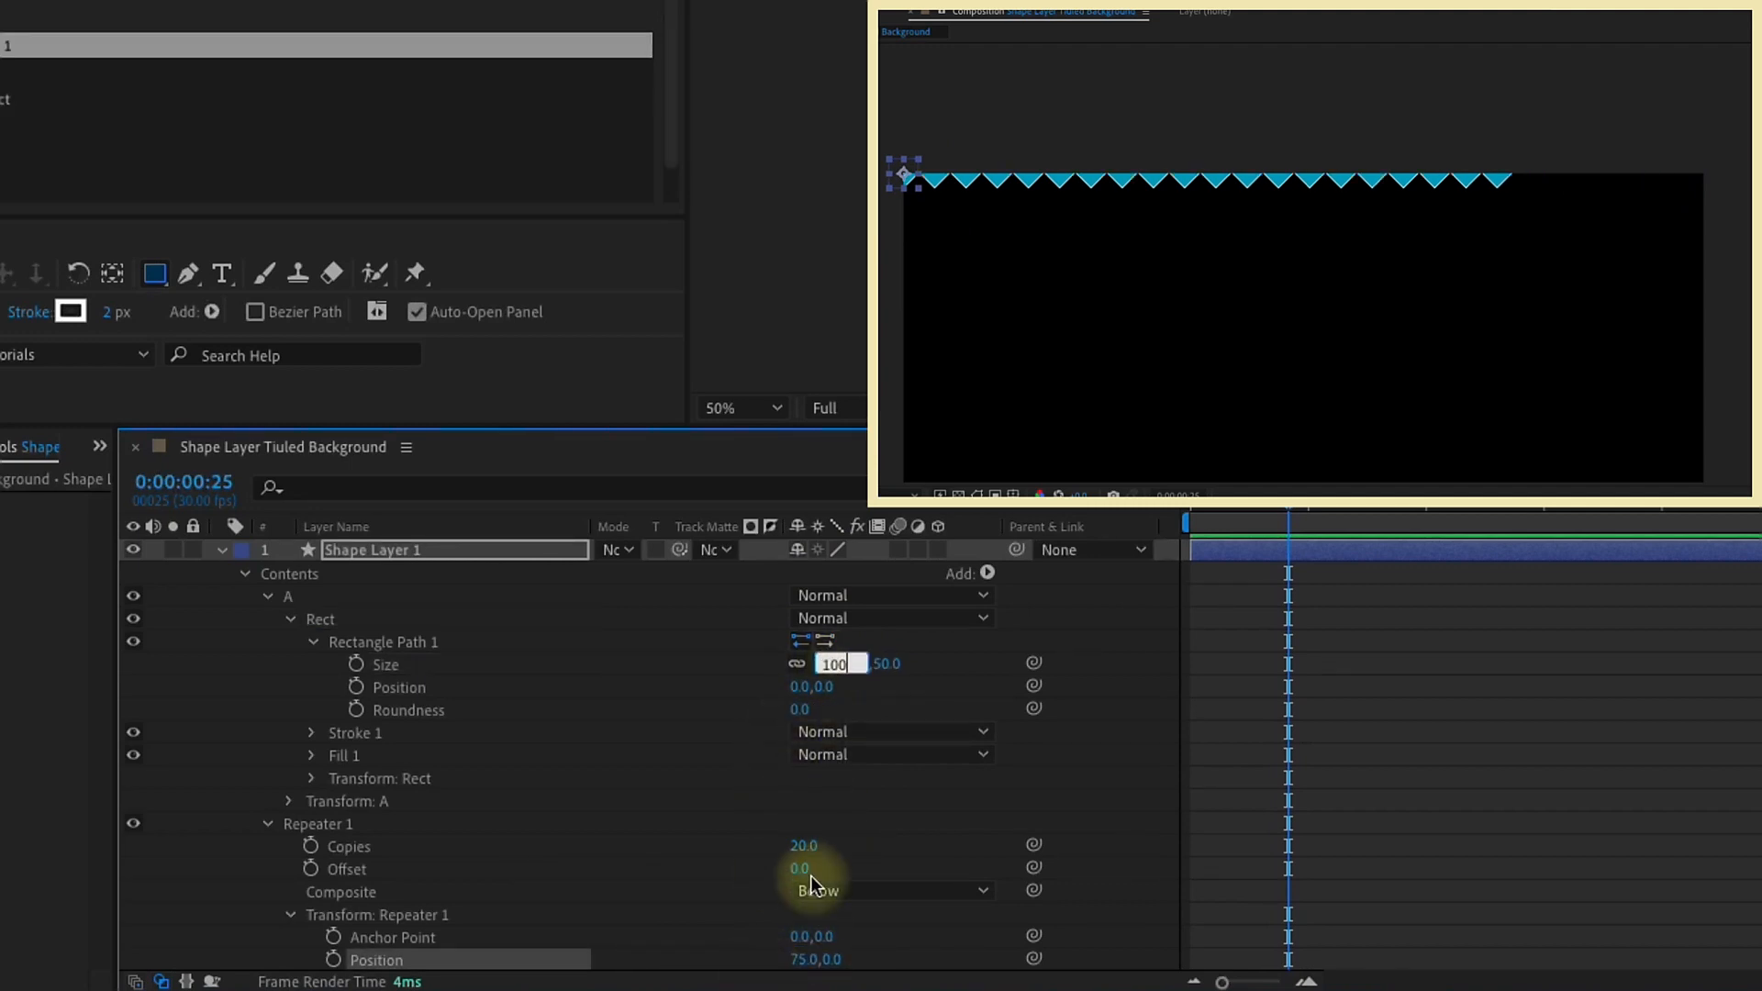
left_click(804, 959)
type("150")
key("Return")
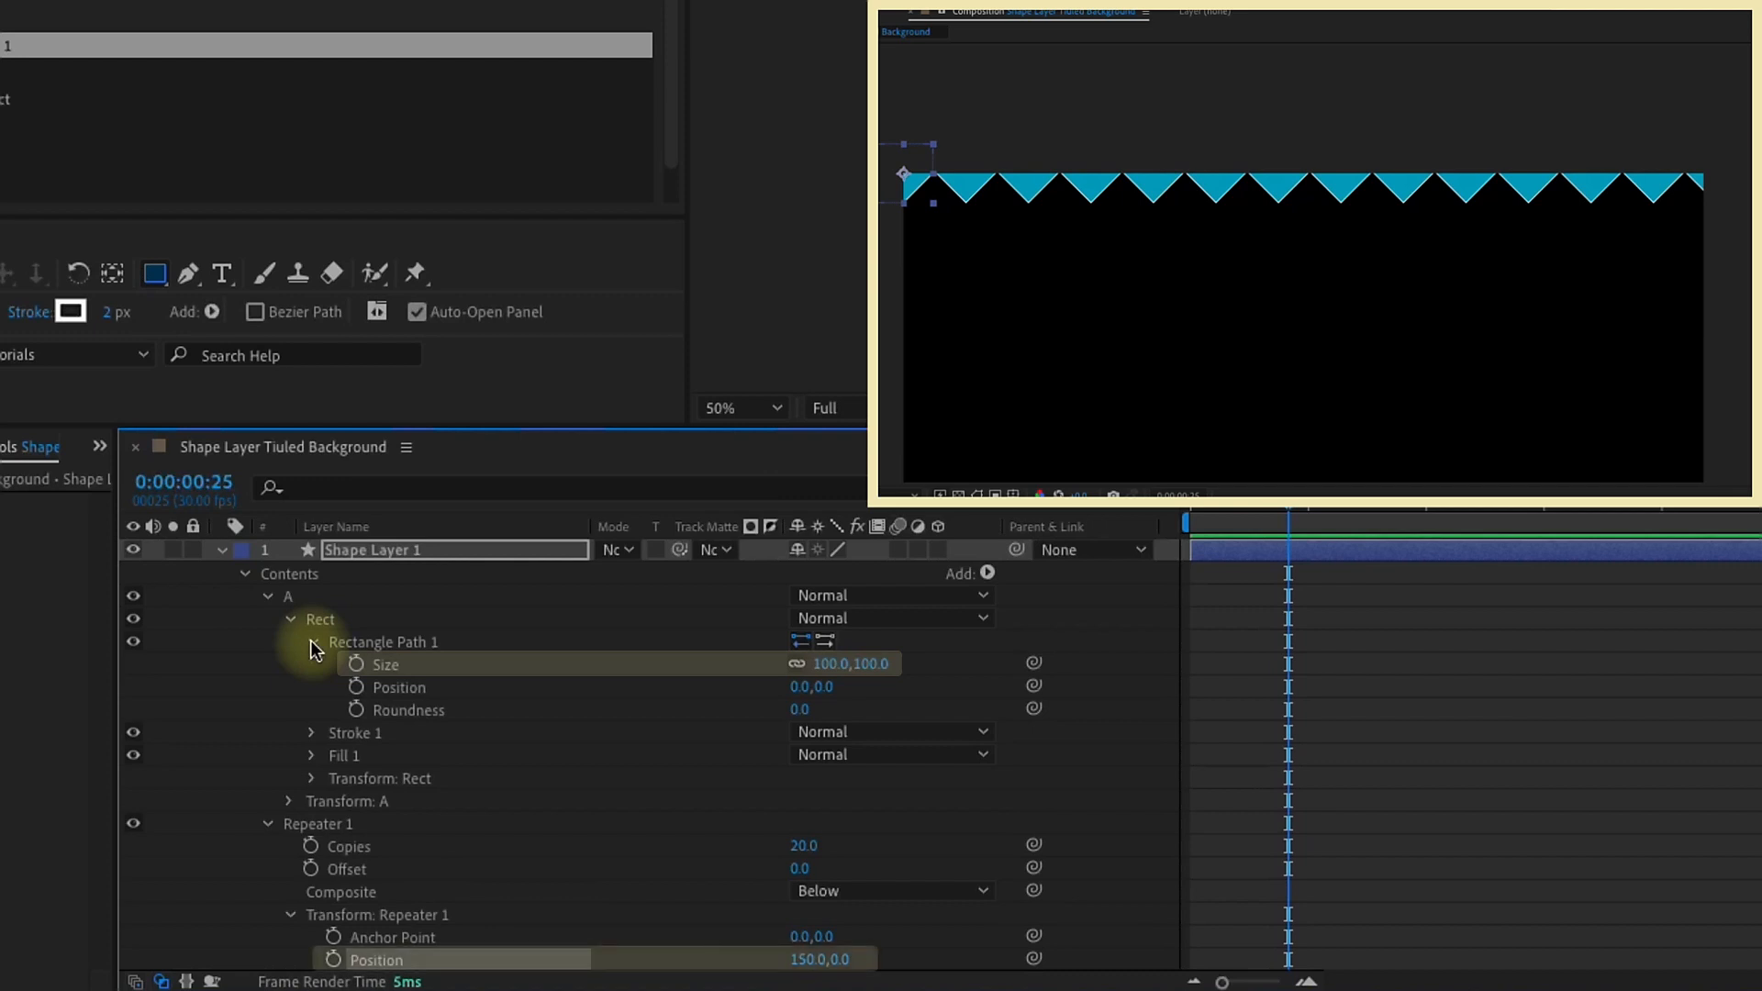
Step: Collapse the rectangle path's properties and rename Repeater 1 as X
left_click(313, 642)
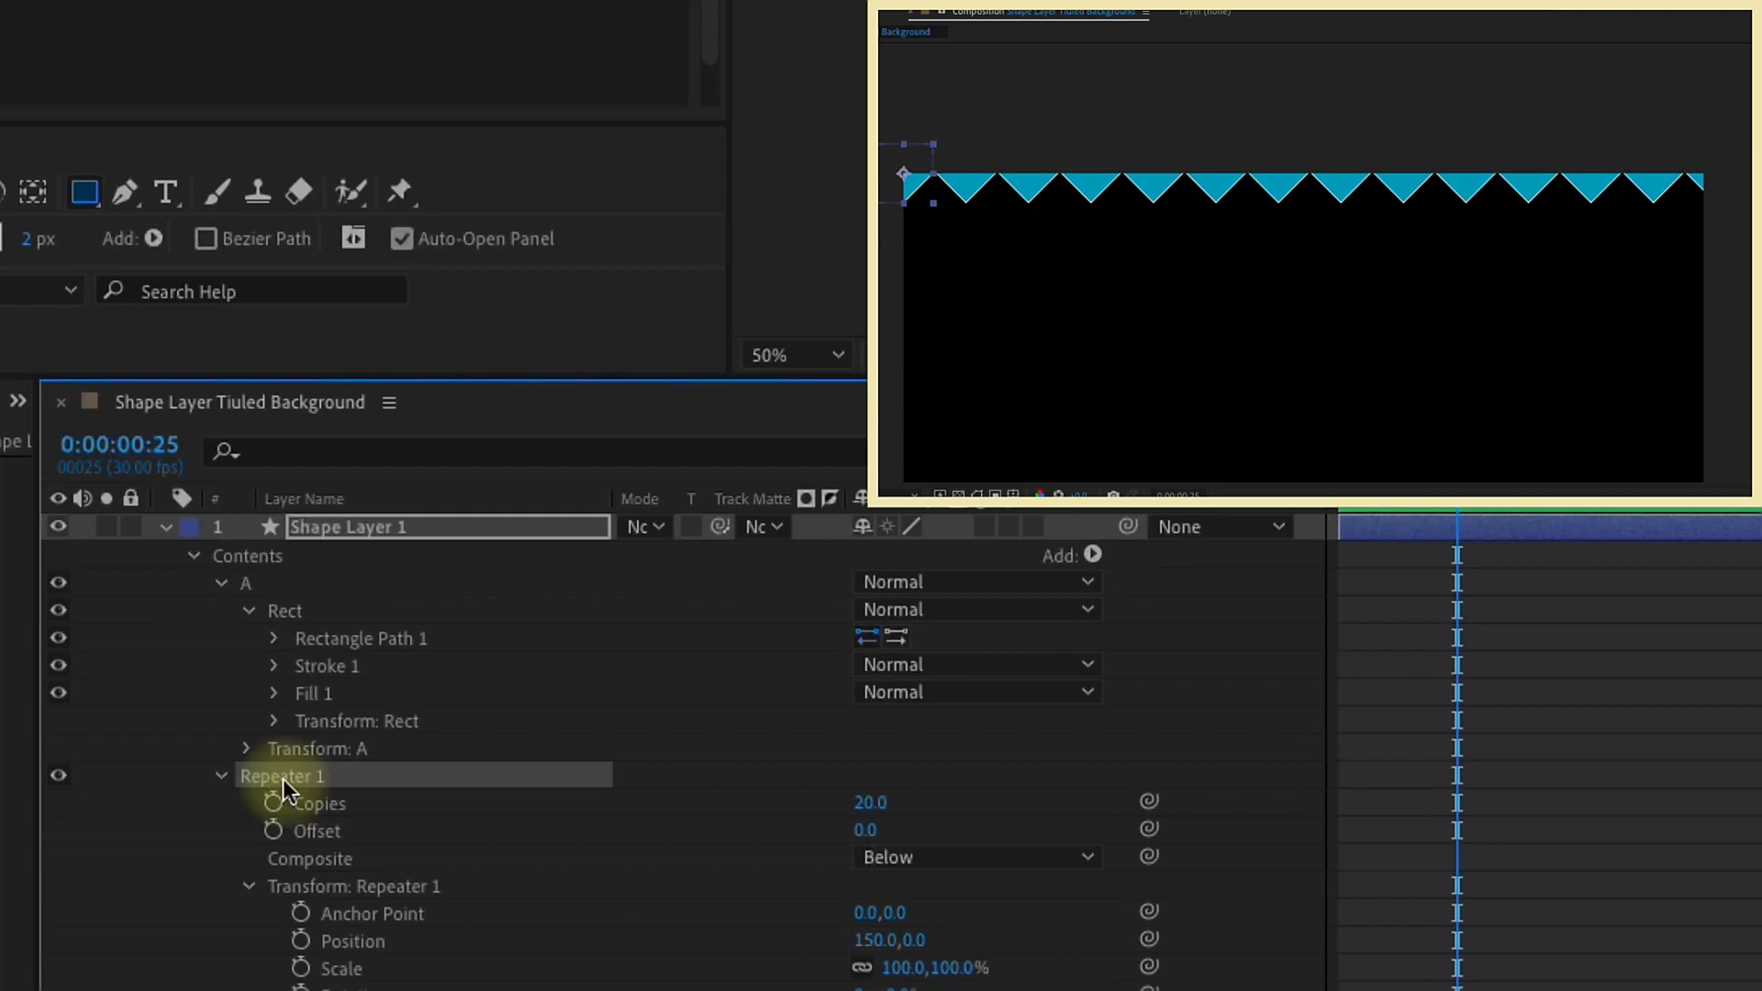
key("Return")
type("X")
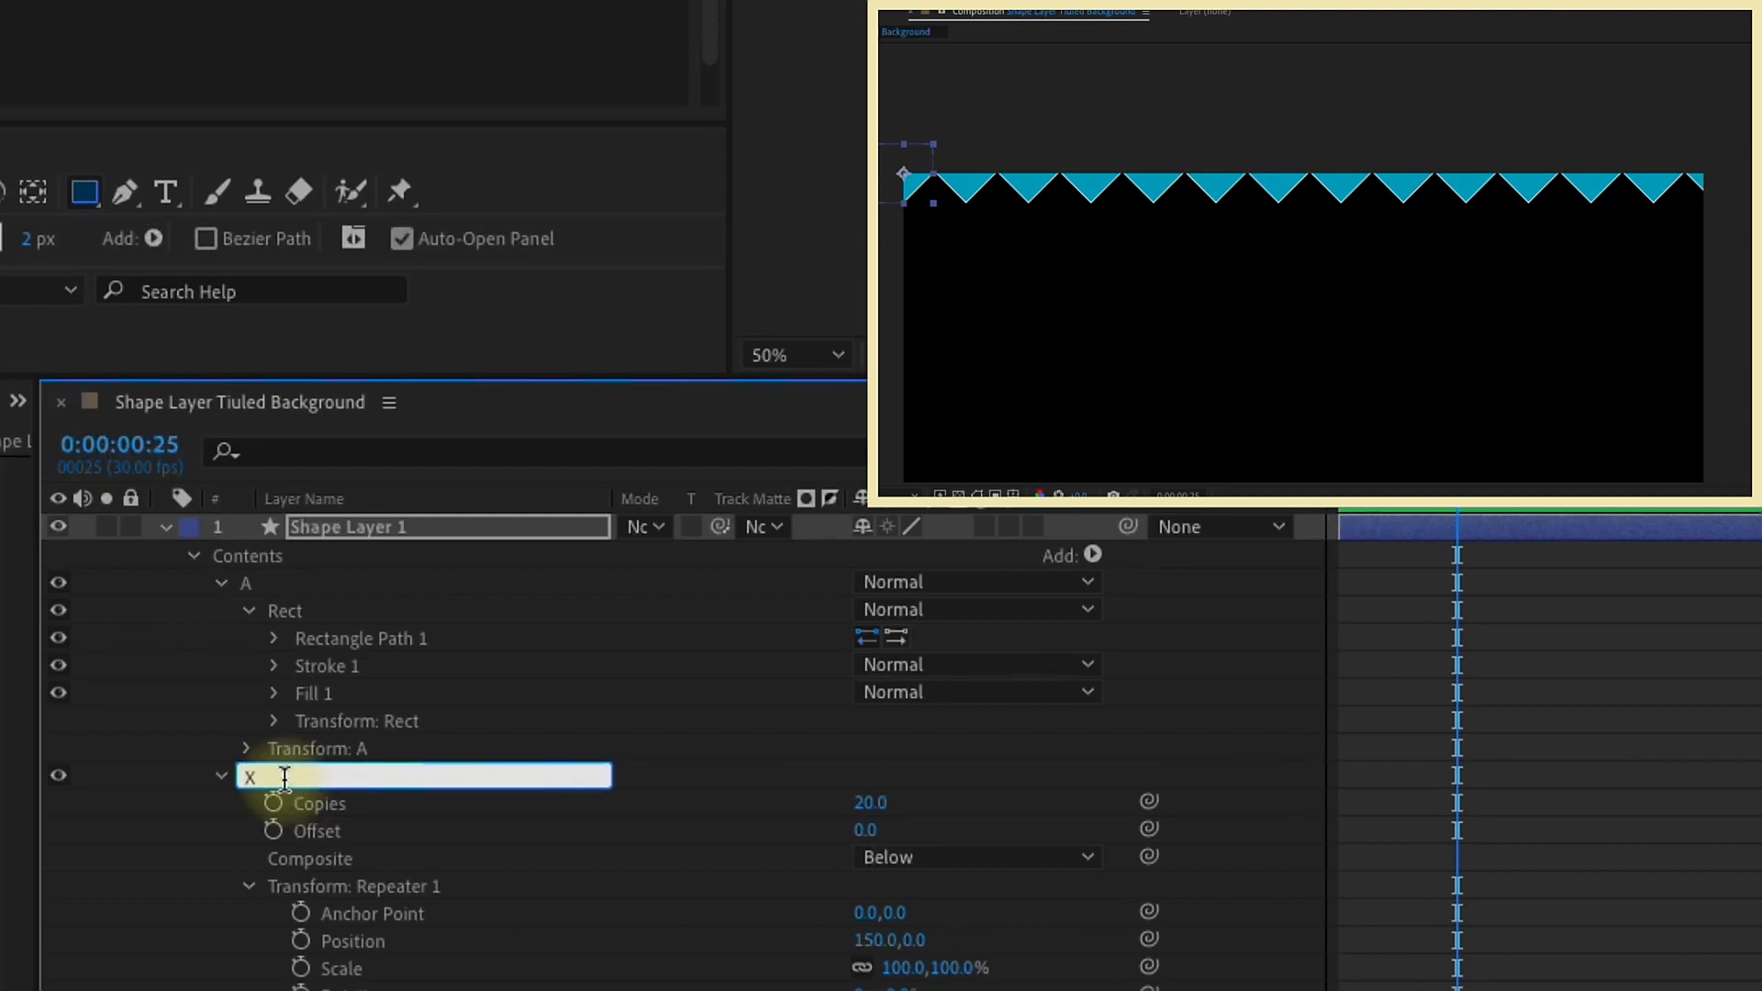
left_click(217, 780)
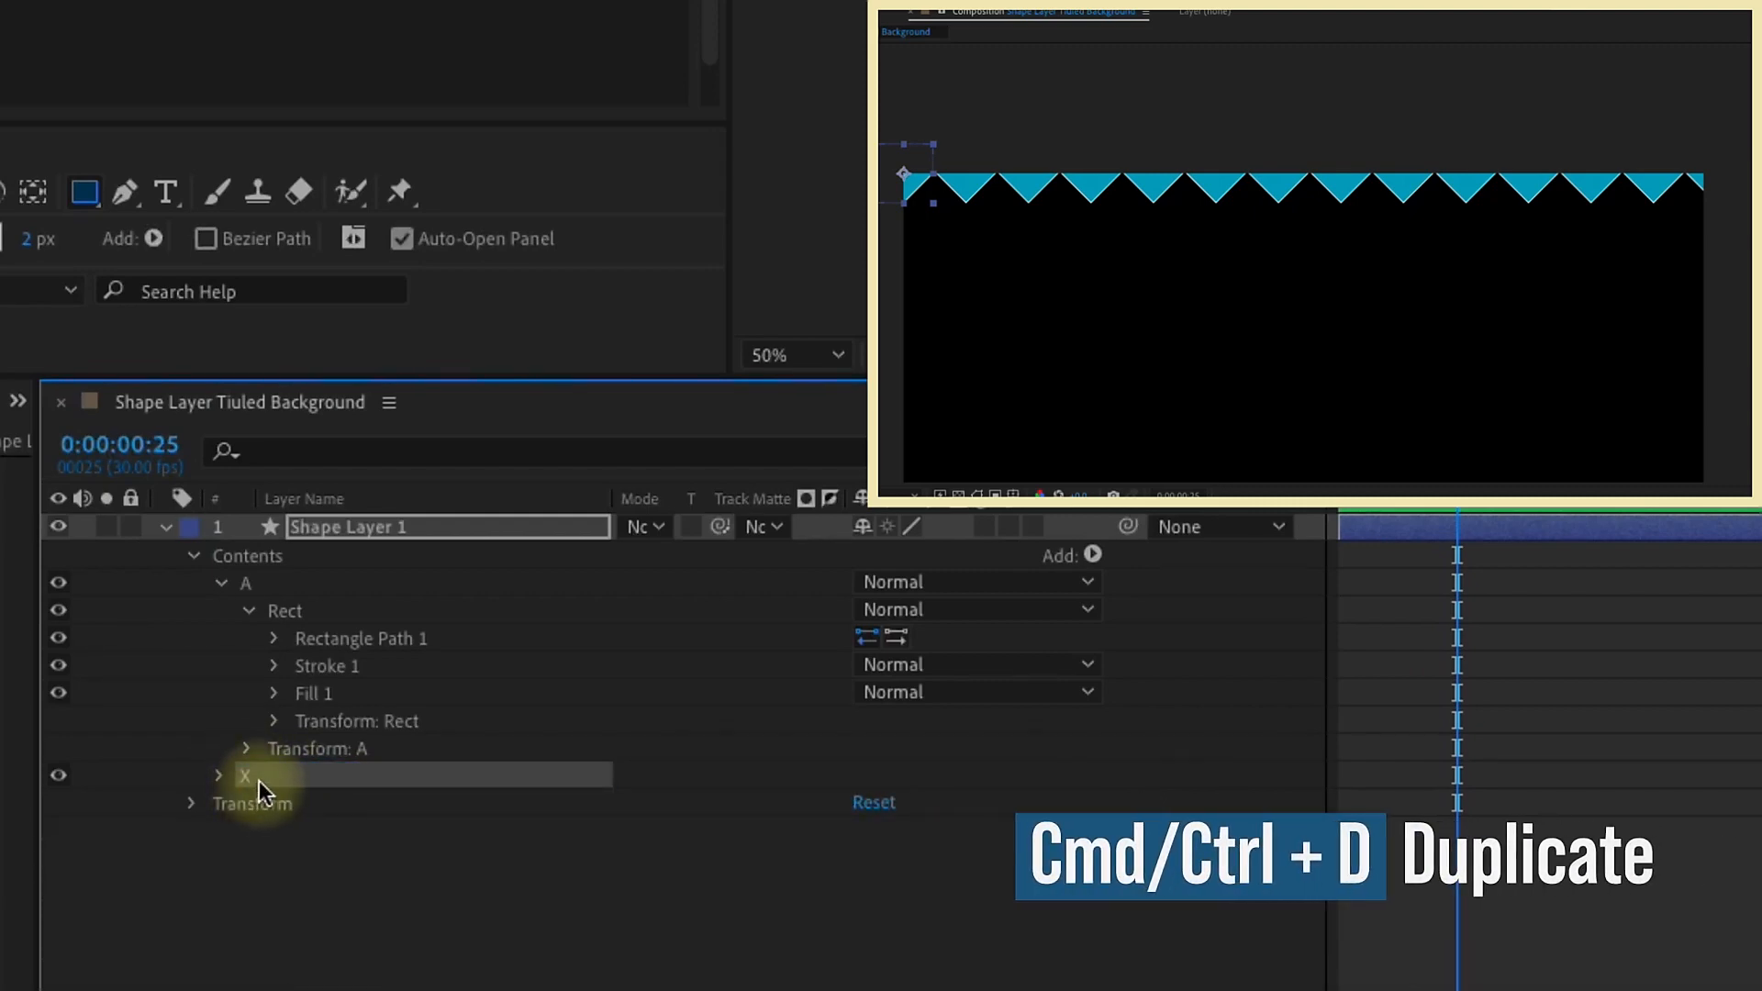
Step: Duplicate the X repeater and rename the copy as Y
key("ctrl+d")
key("Return")
type("Y")
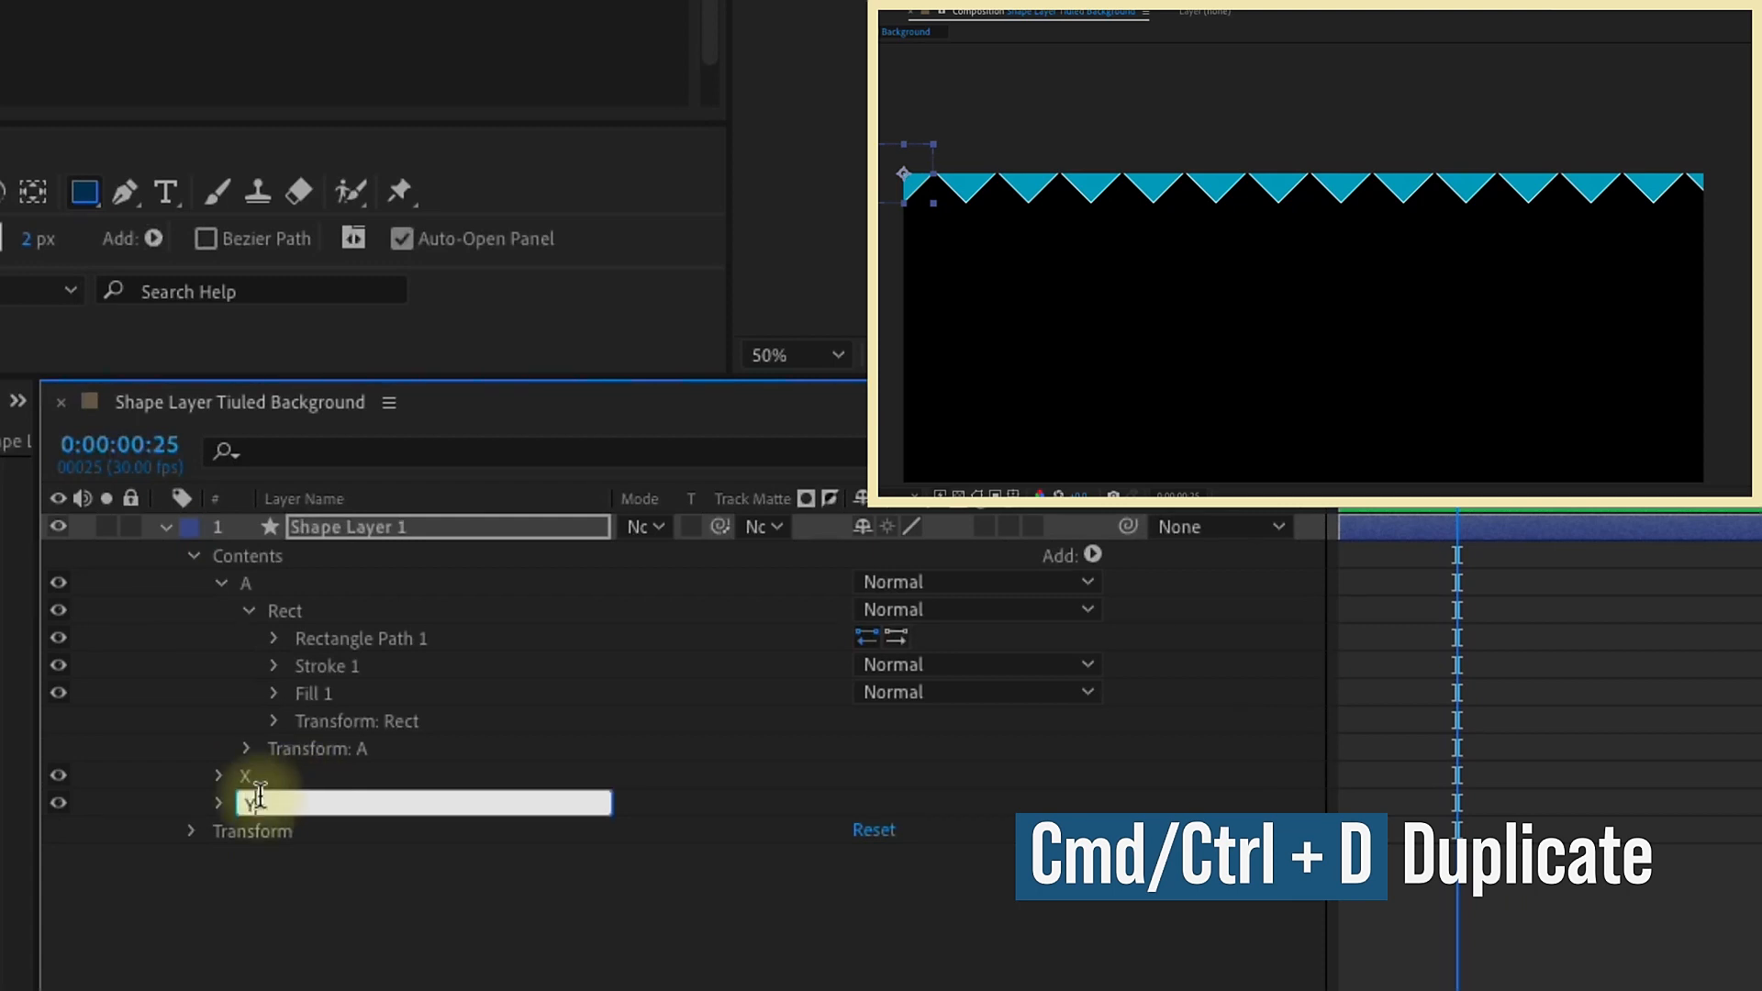
Step: Set the Y repeater's transform position to 0, 150 and fit the composition in the viewer
left_click(218, 804)
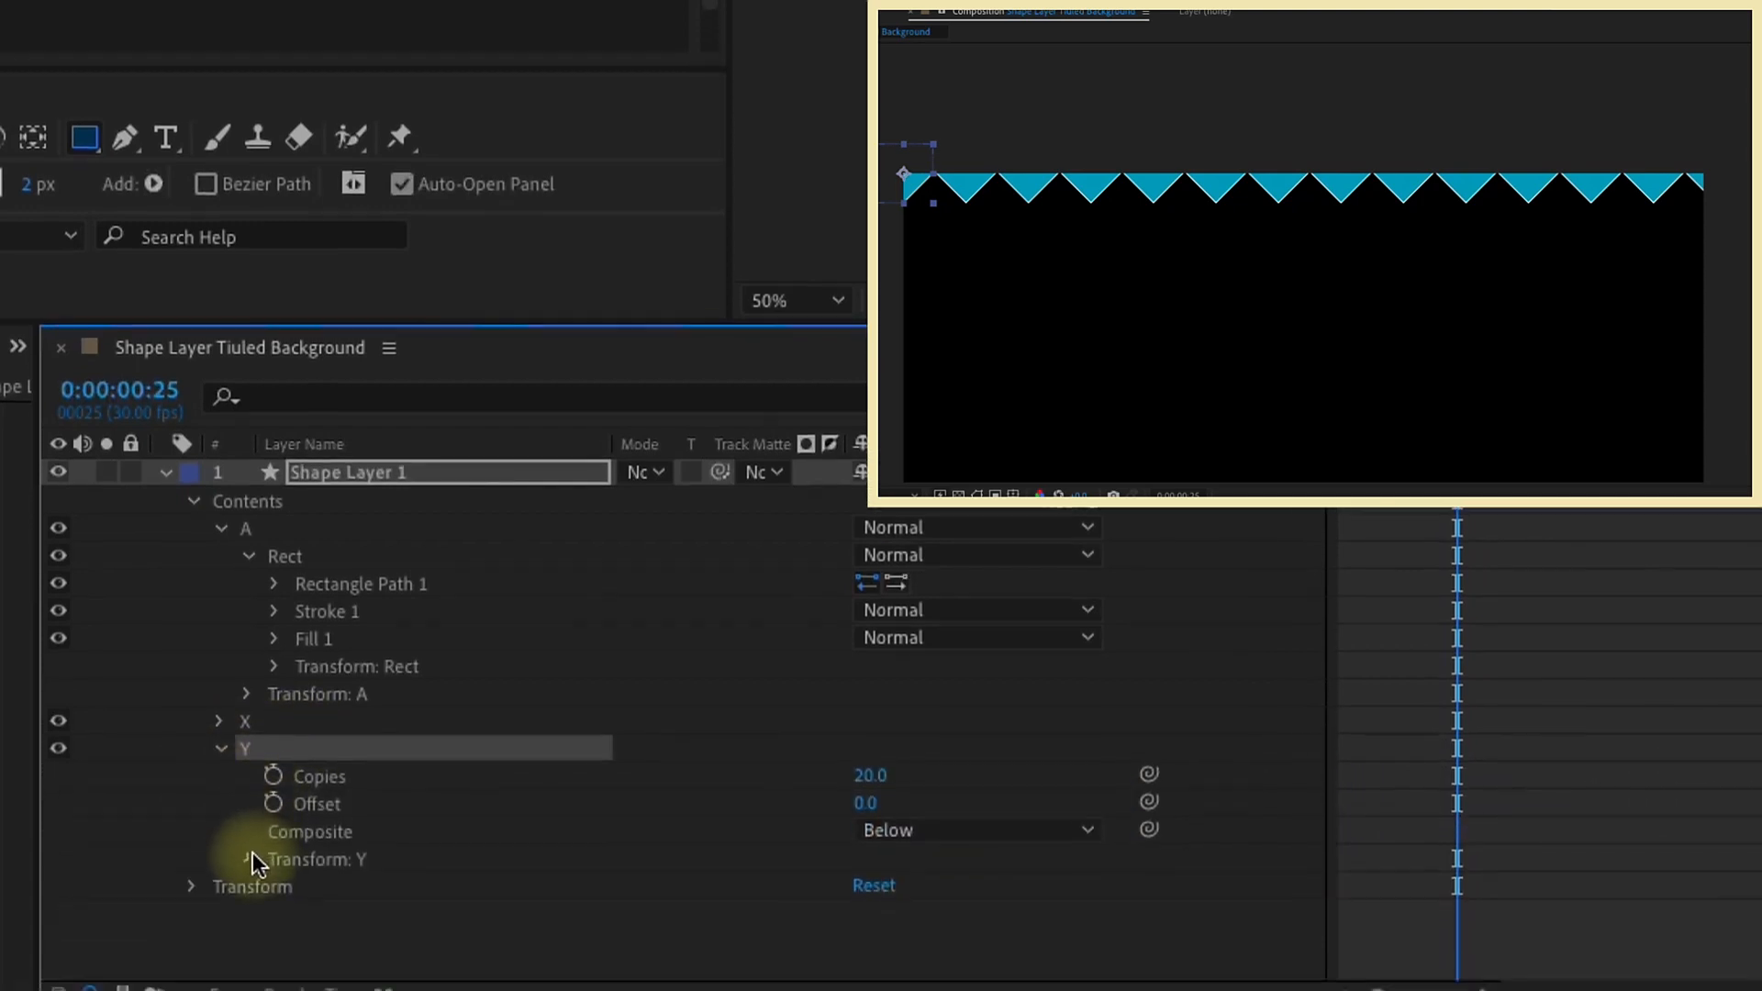
left_click(249, 863)
scroll(325, 837, "down", 2)
left_click(714, 850)
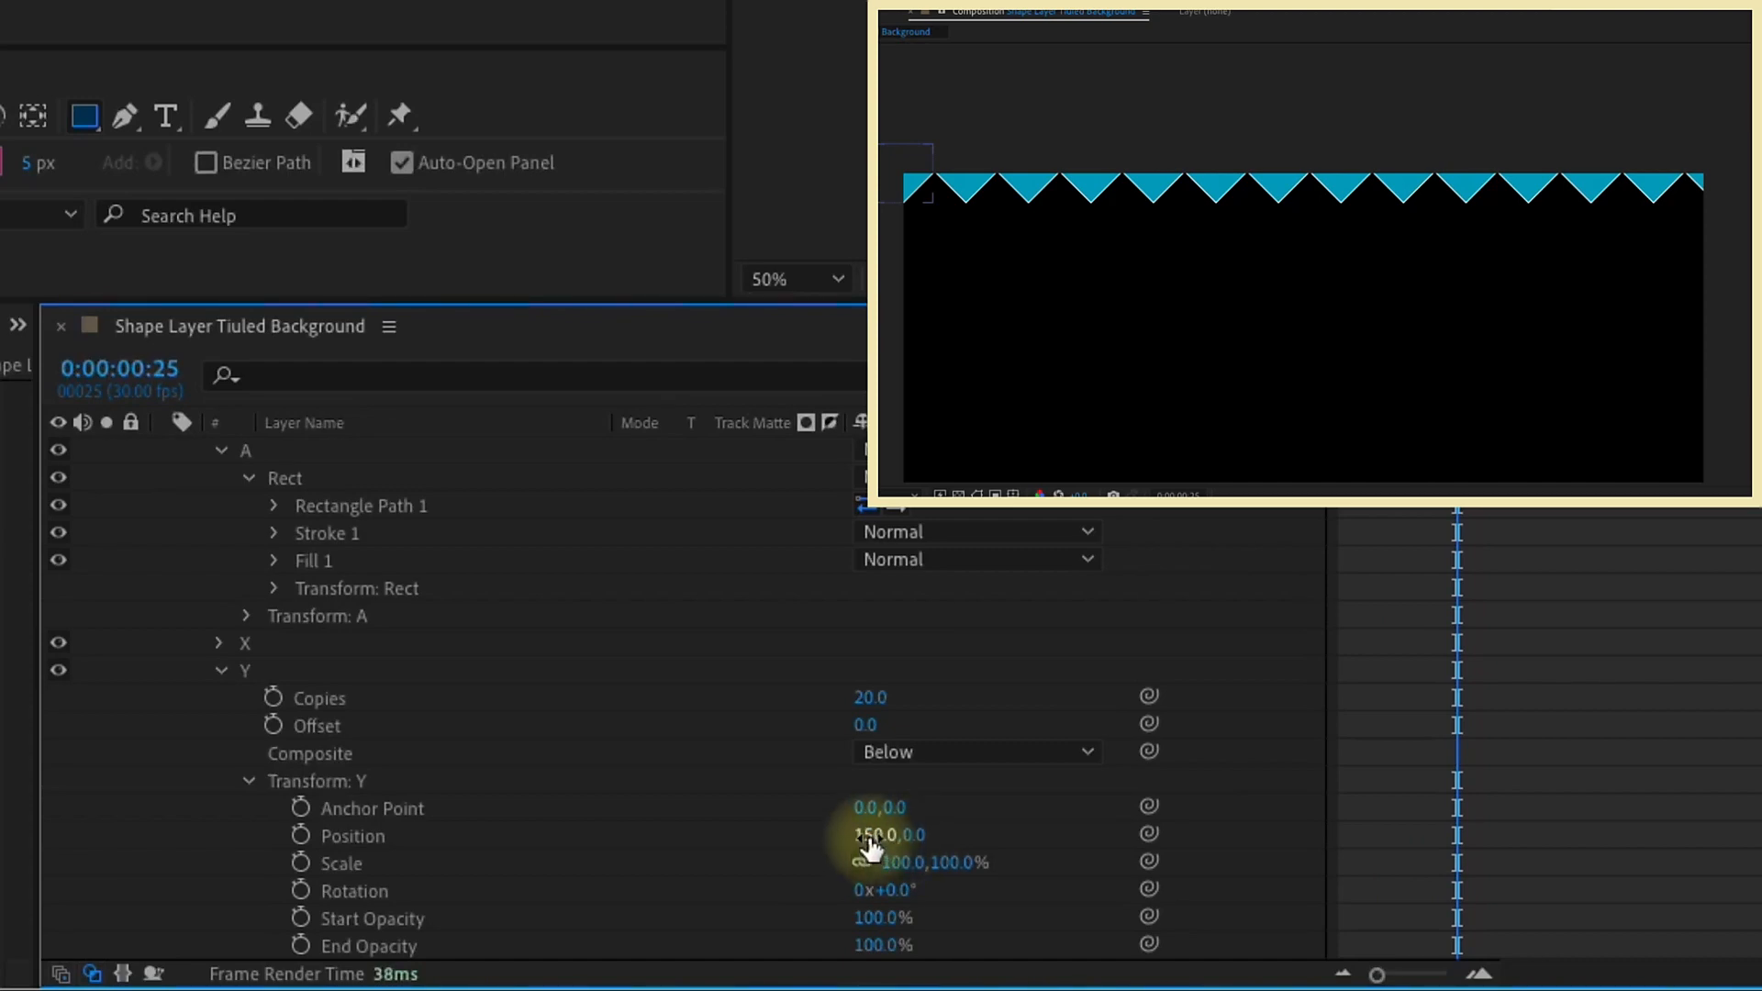
left_click(872, 837)
type("0")
key("Return")
left_click(897, 834)
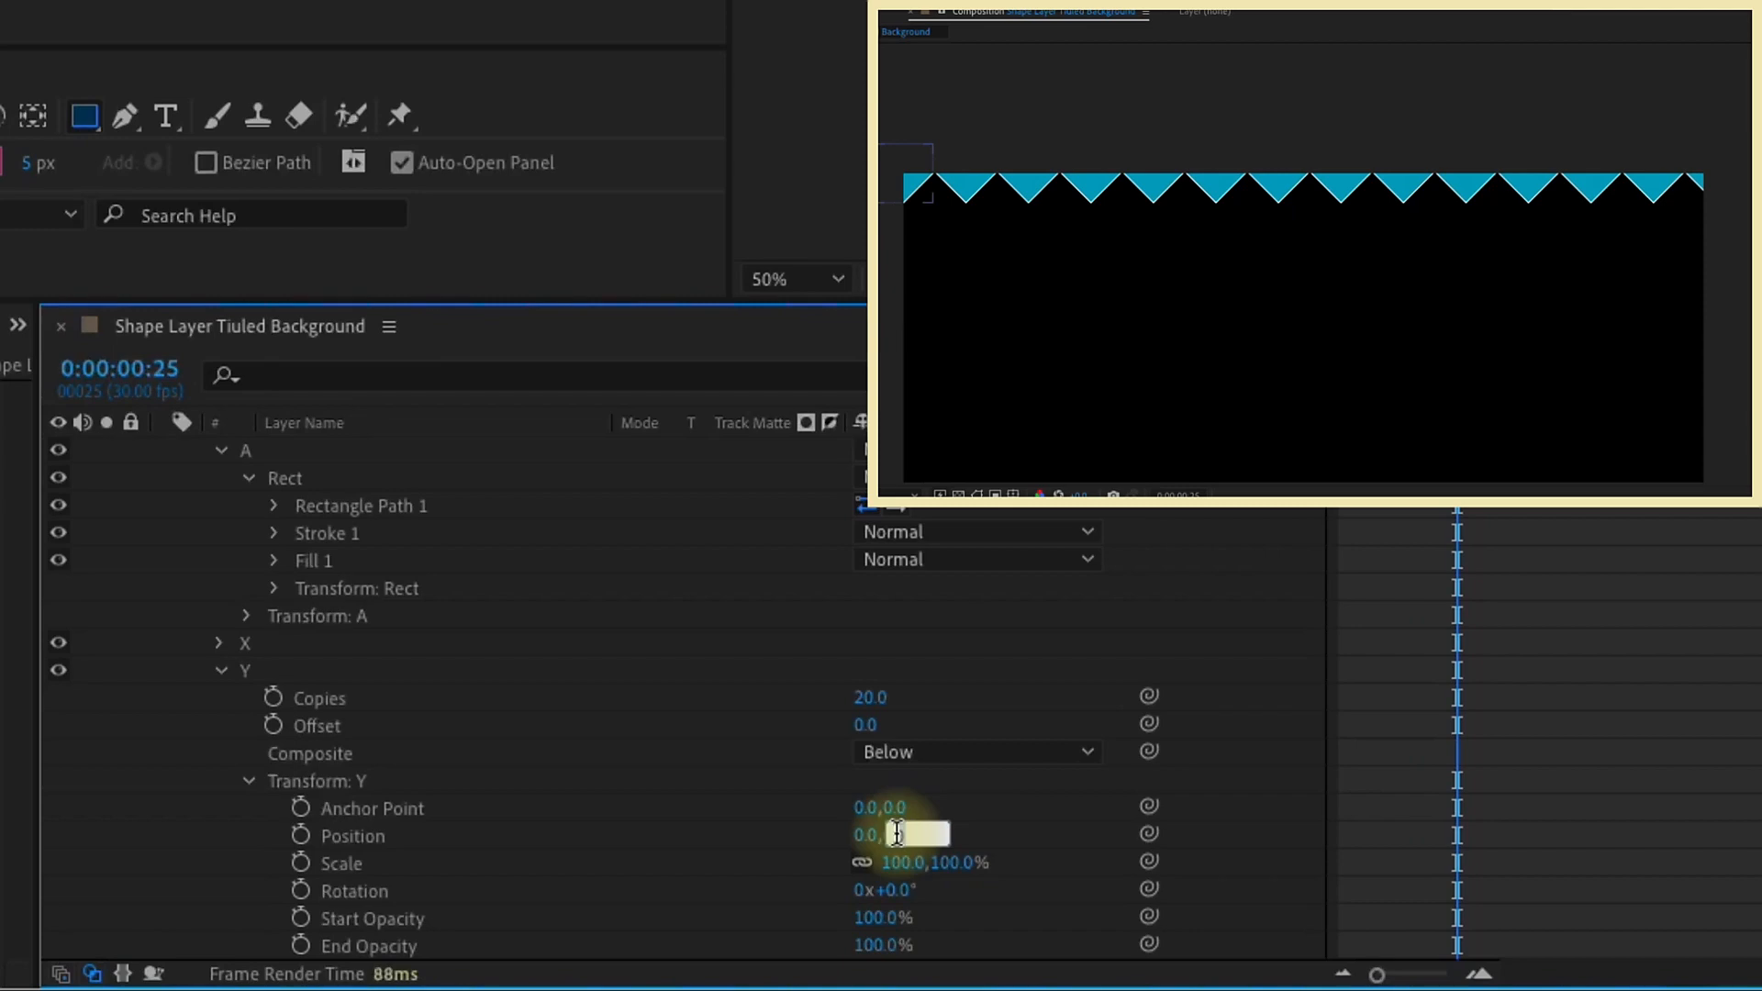
type("150")
key("Return")
key("shift+slash")
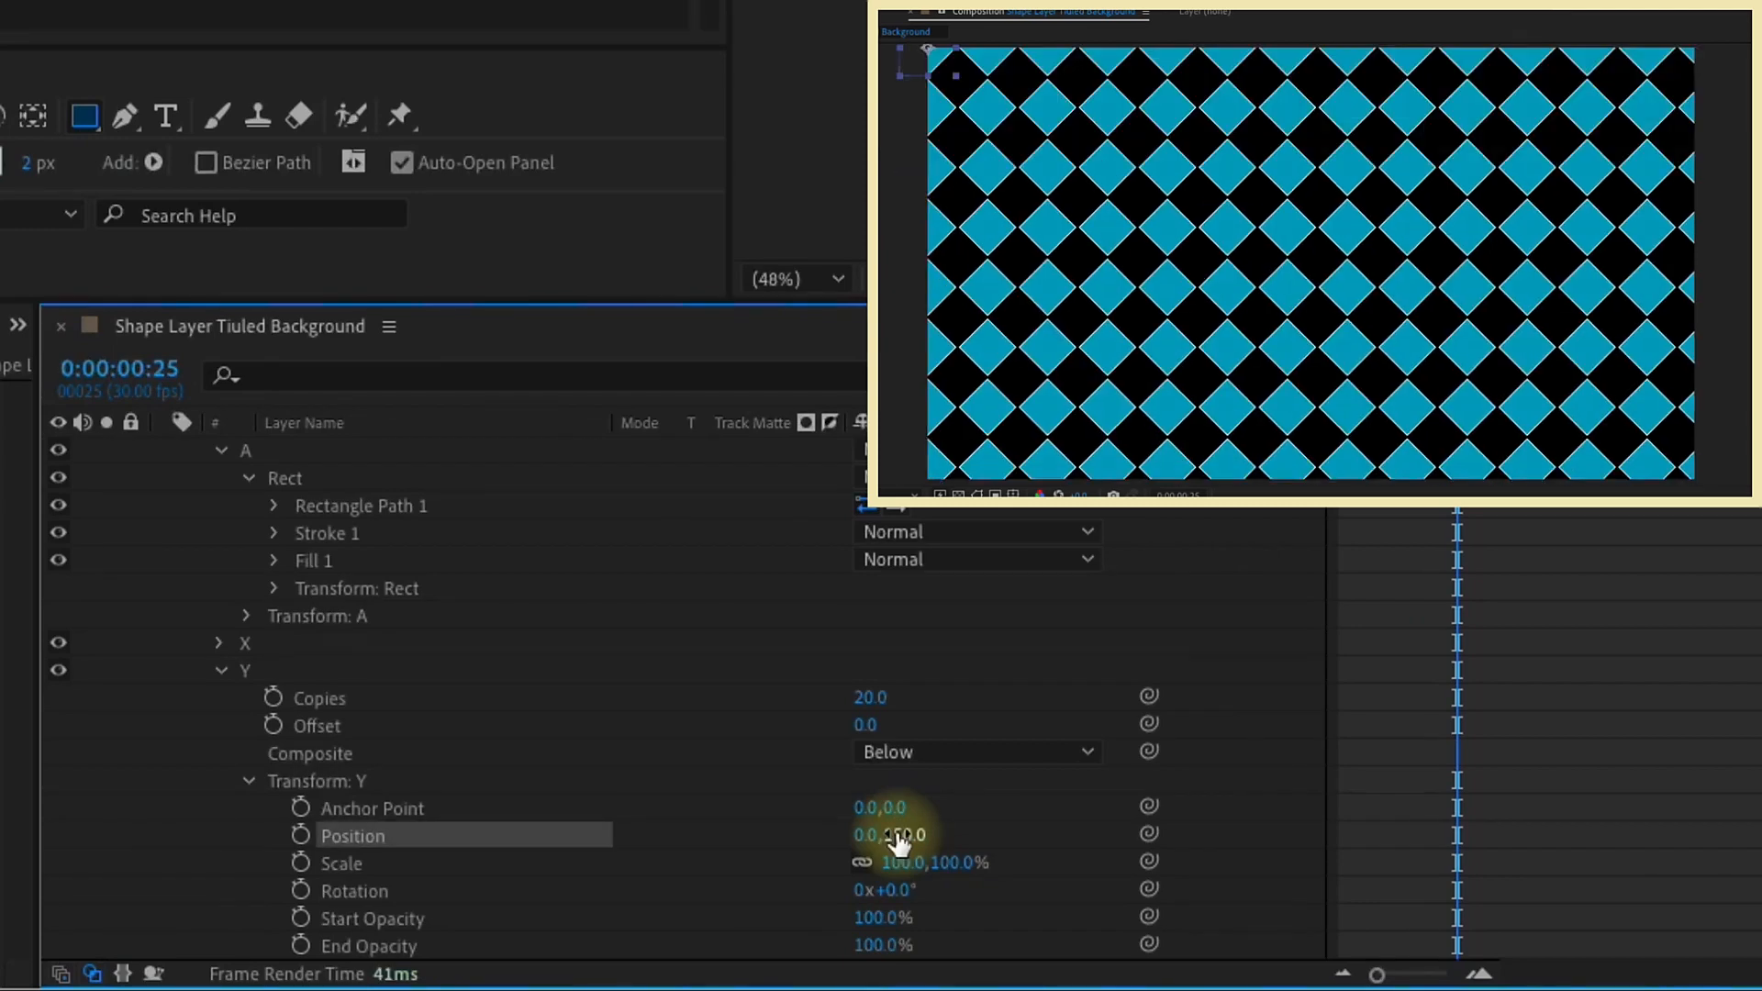
left_click(221, 671)
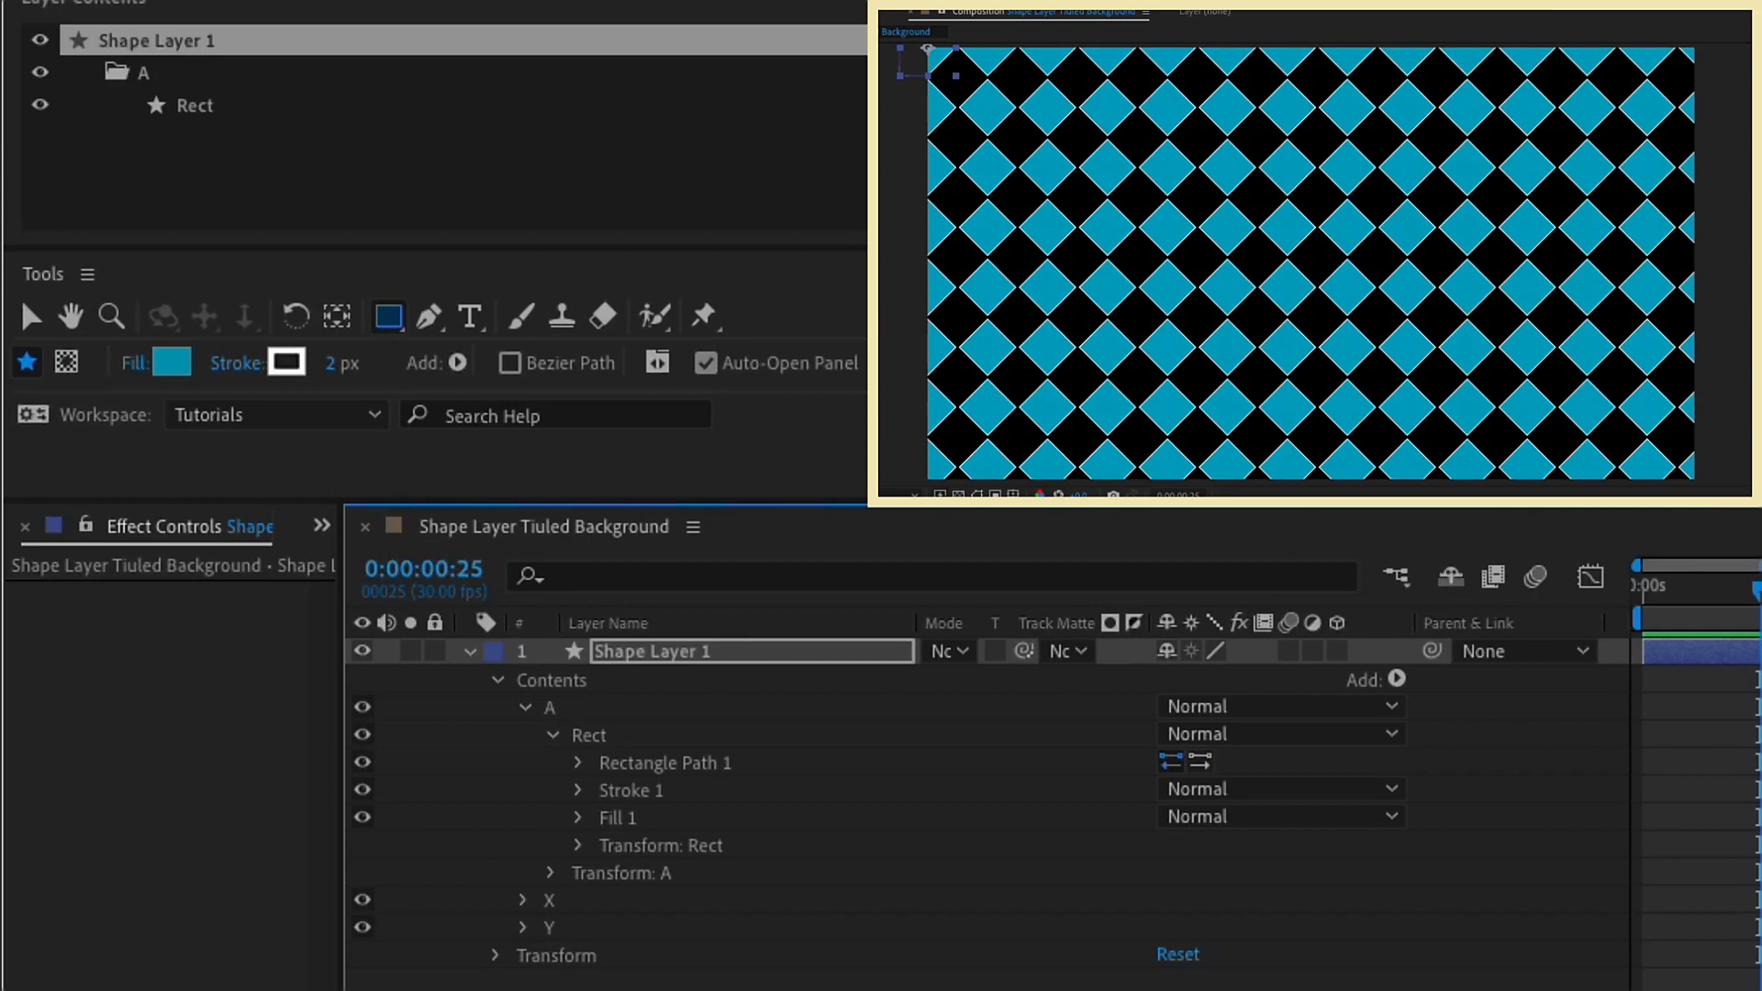
Step: Add a Slider Control effect to Shape Layer 1 and rename it as Shape Size
left_click(690, 652)
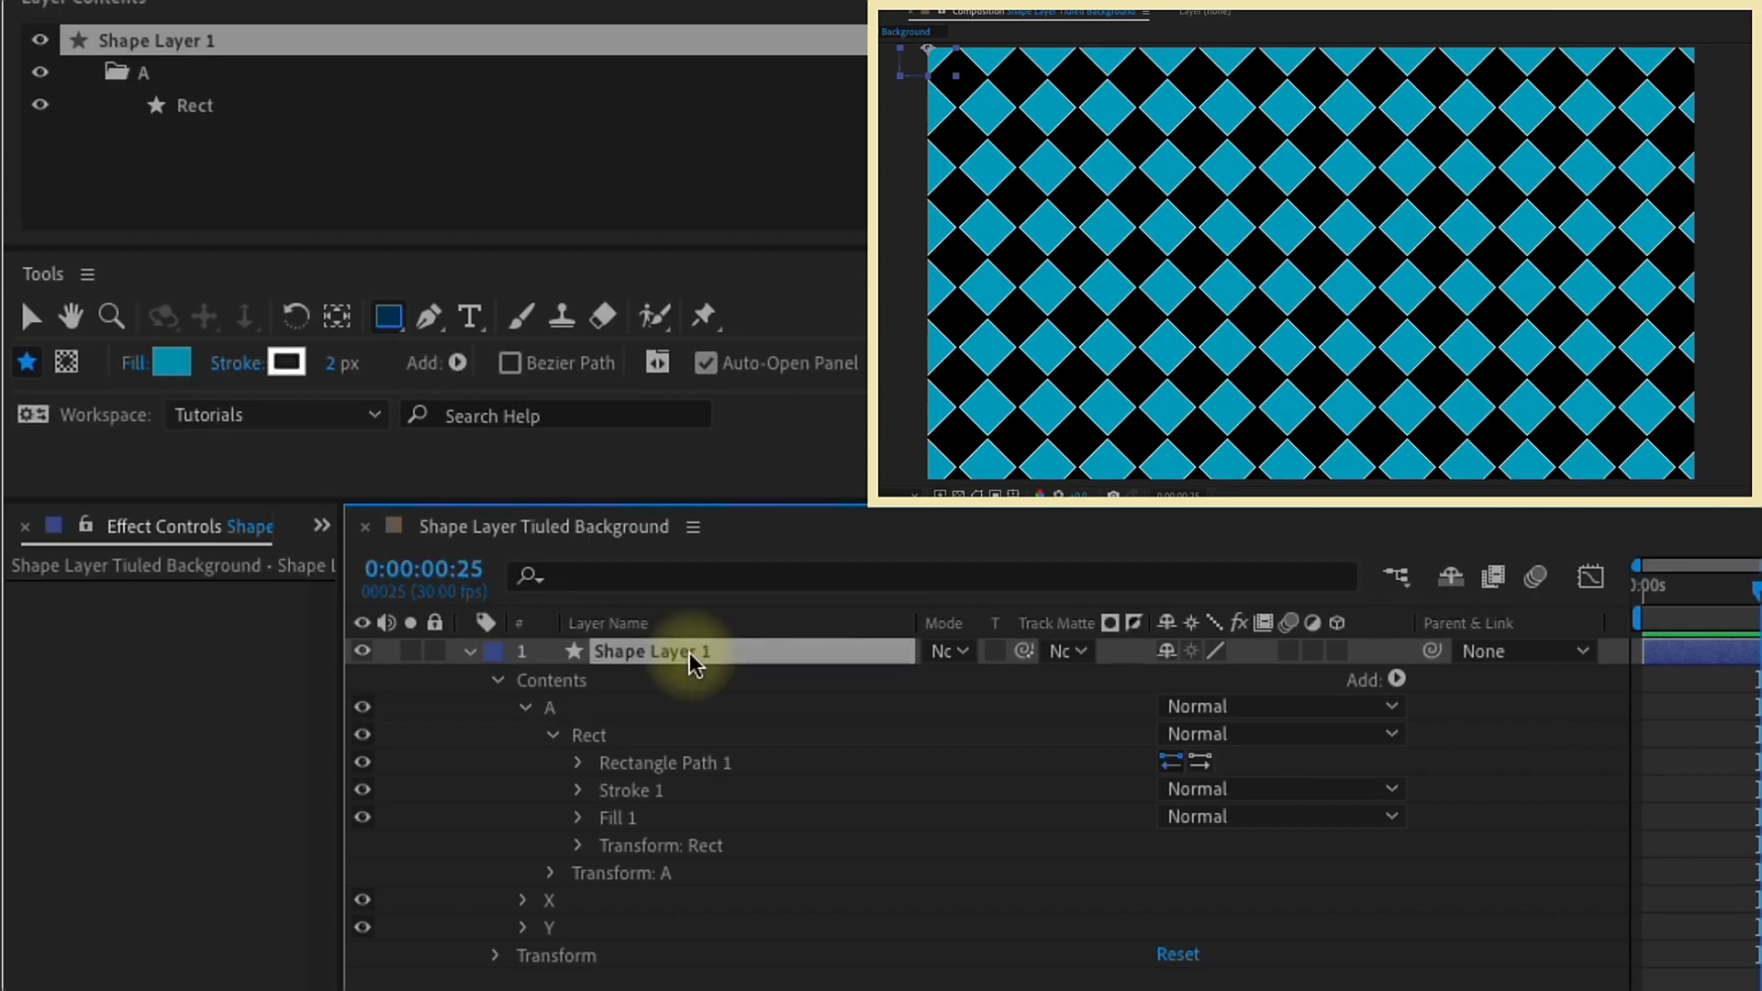
left_click(321, 530)
left_click(393, 596)
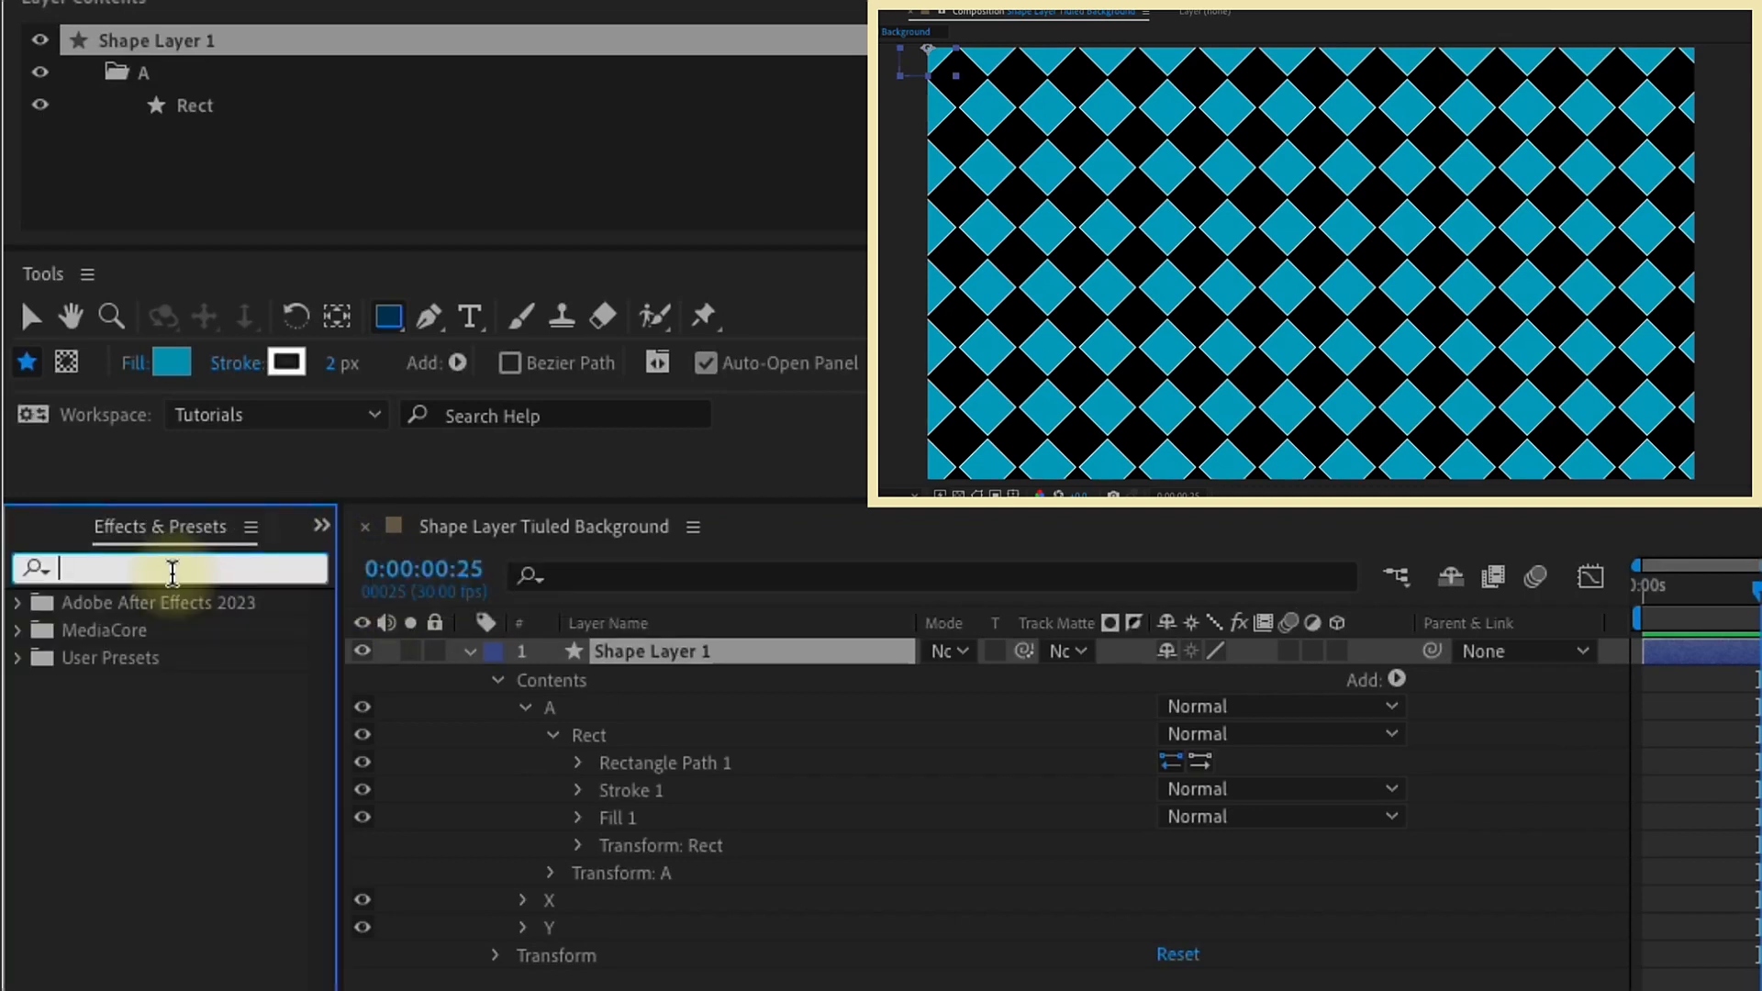
type("slider")
double_click(180, 687)
key("Return")
type("Shape Size")
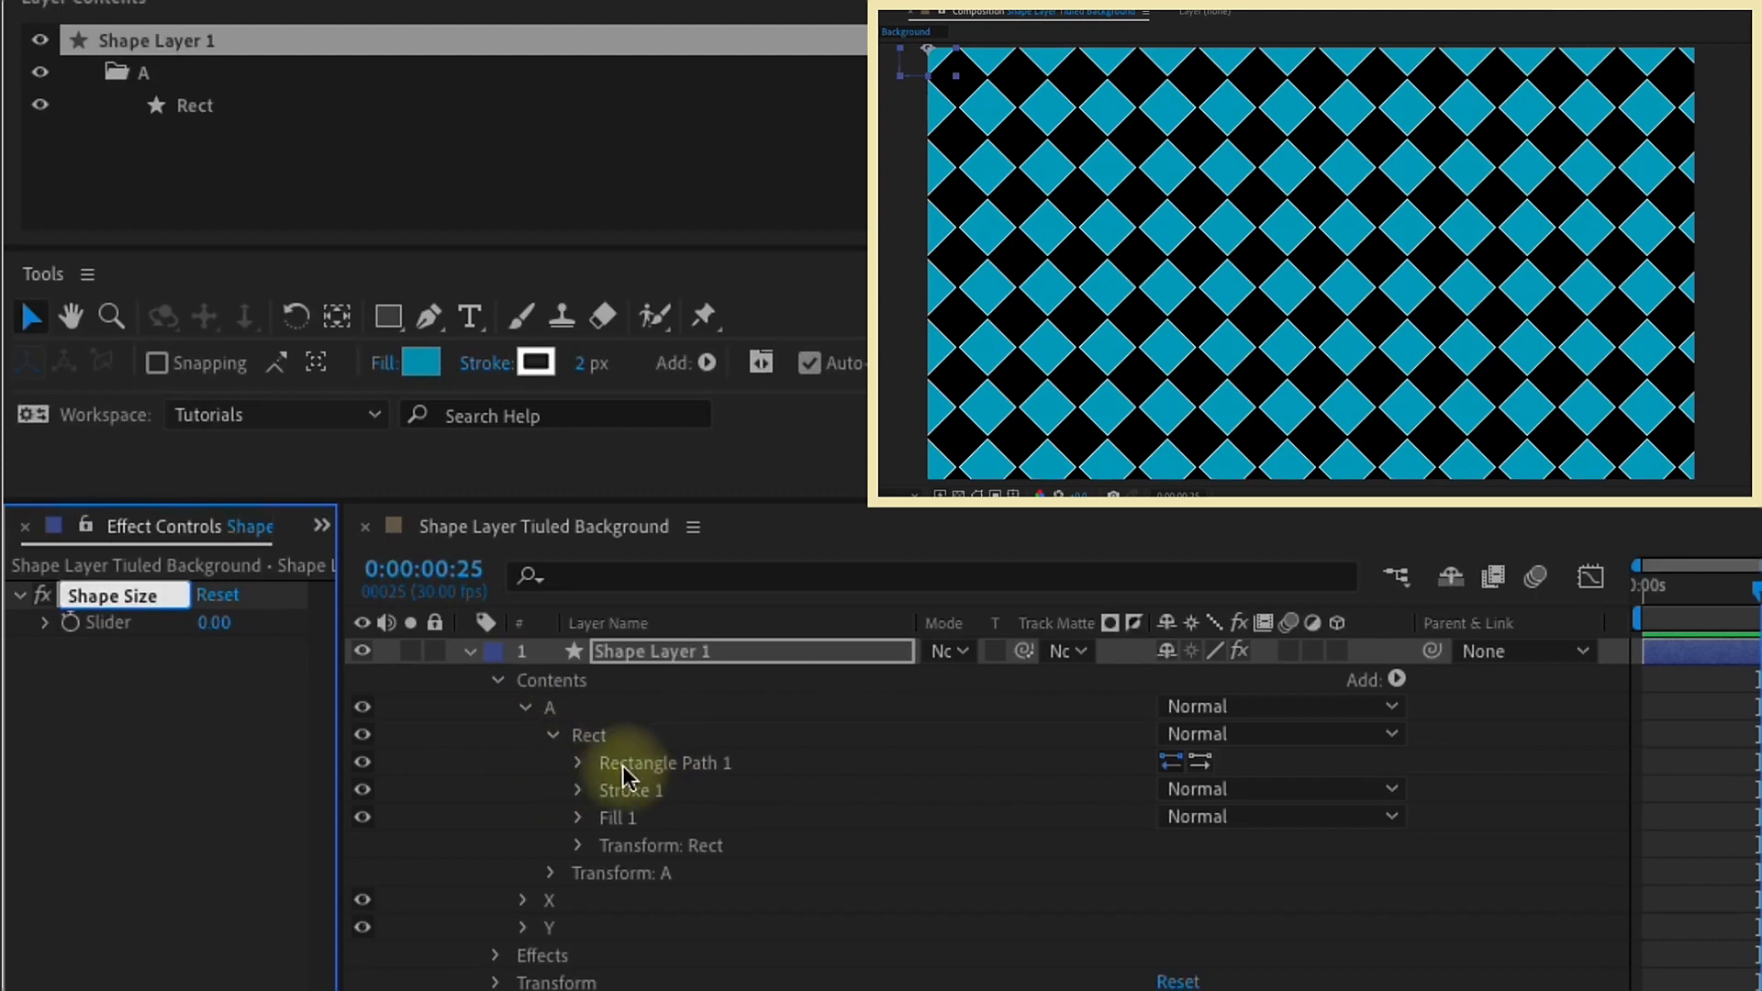
Step: Set the Shape Size slider to 100 and link the rectangle path's Size to it
left_click(579, 763)
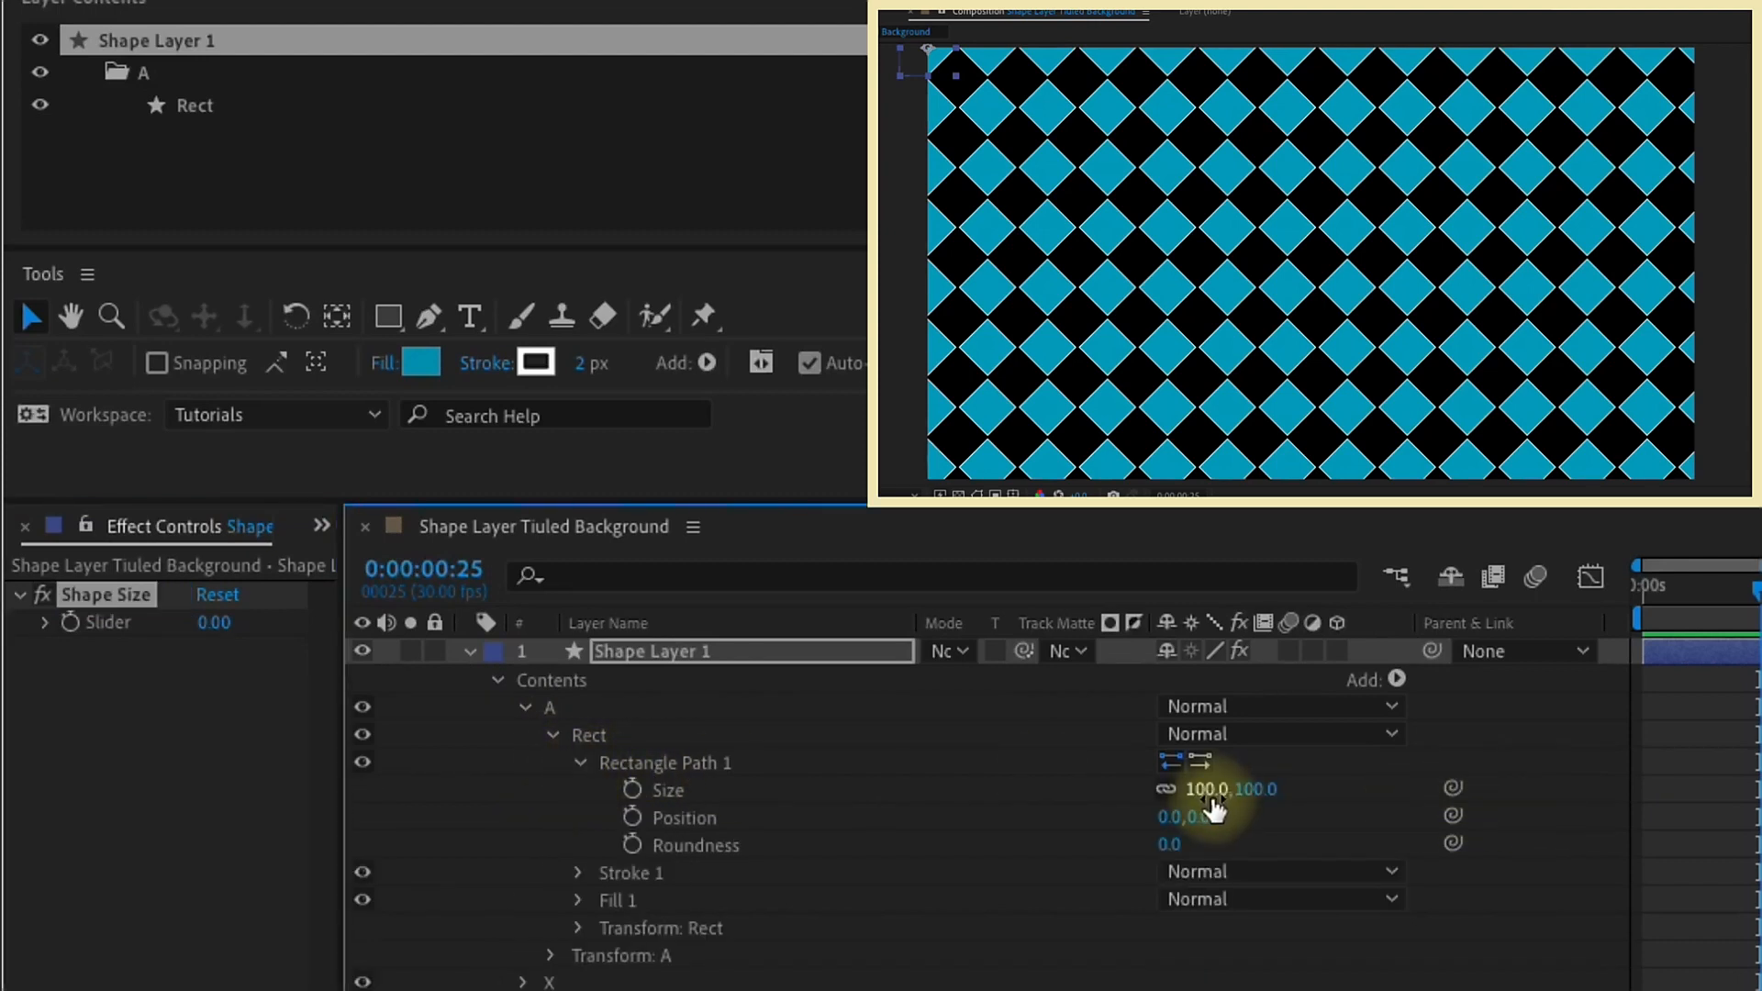
left_click(214, 622)
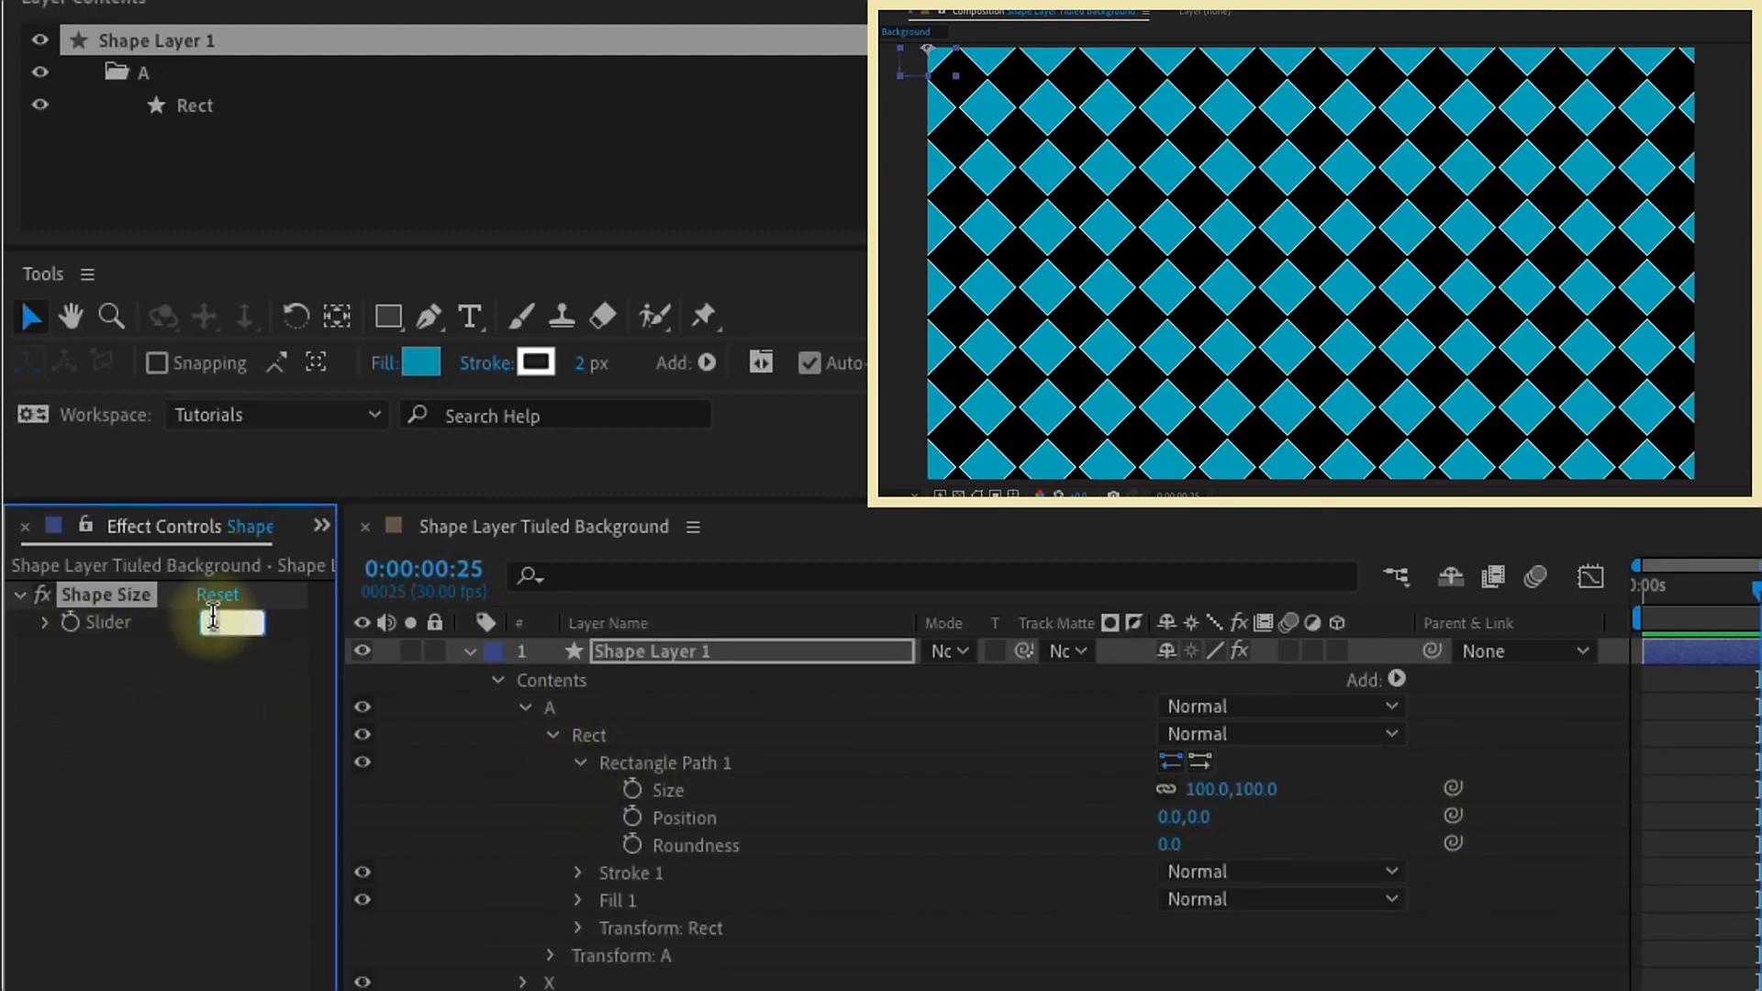
type("100")
left_click_drag(1452, 787, 101, 623)
Step: Test the link to the rectangle's size with the Shape Size slider at 75, and set it back to 100
left_click(220, 624)
type("75")
key("Return")
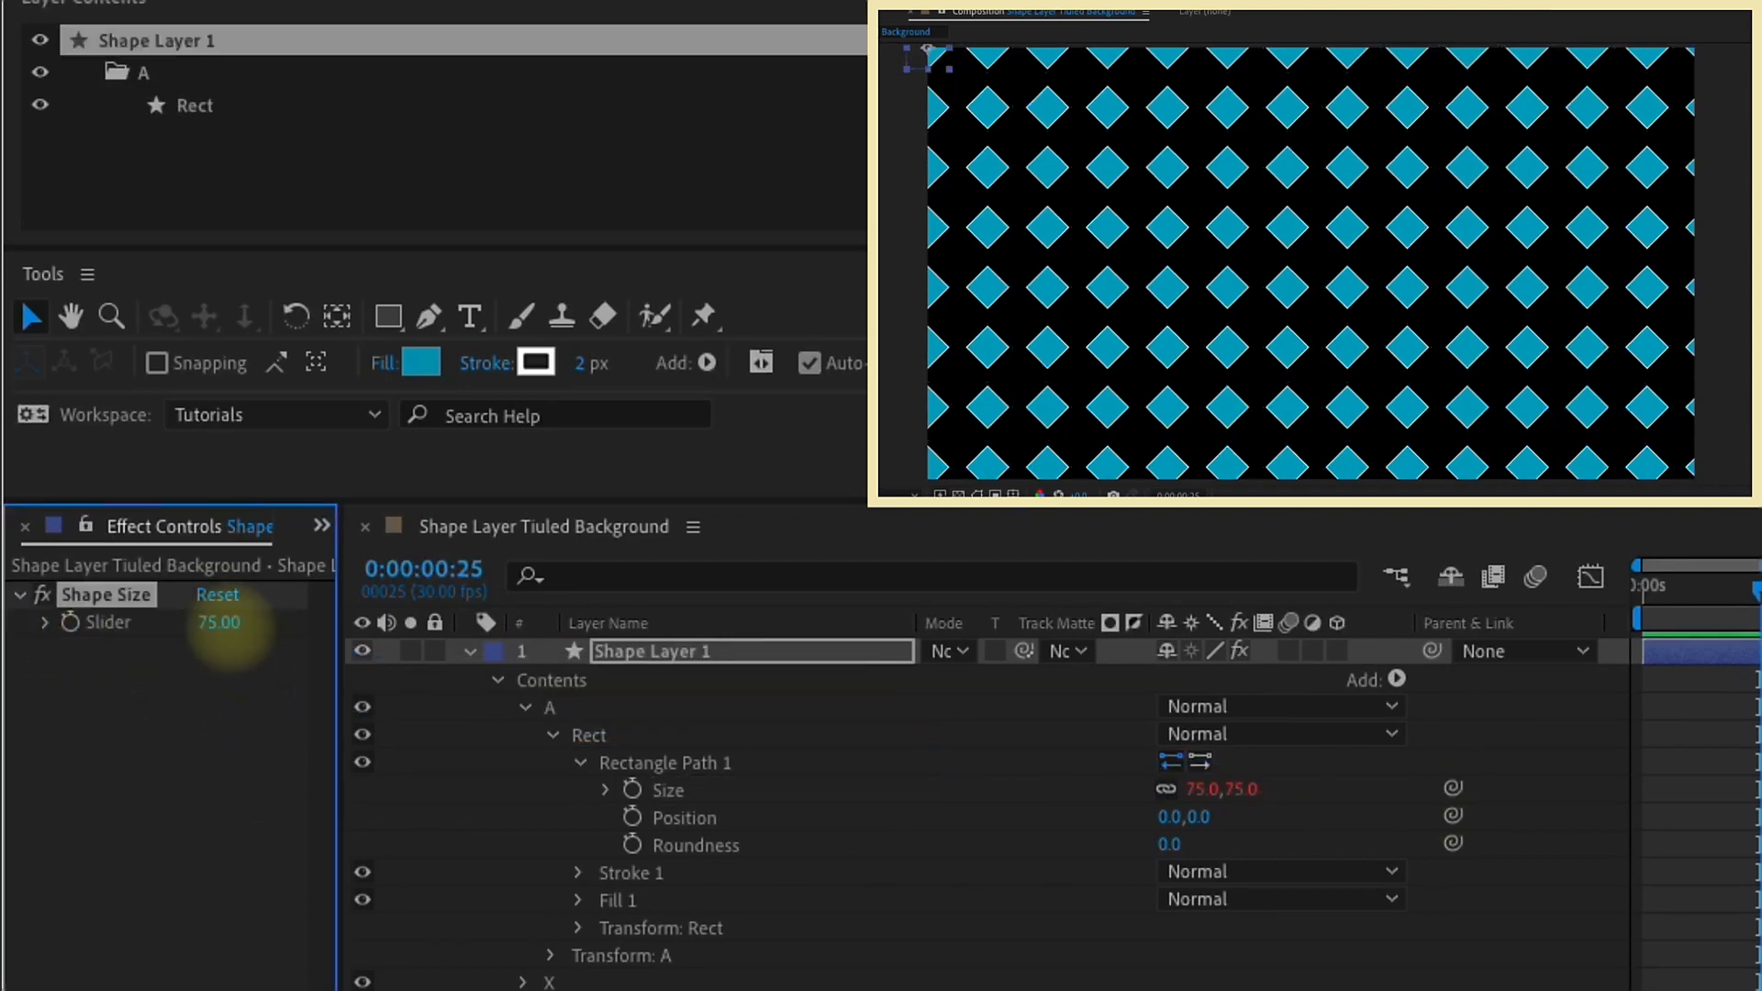
left_click(220, 623)
key("Return")
left_click(216, 623)
type("100")
key("Return")
type("1")
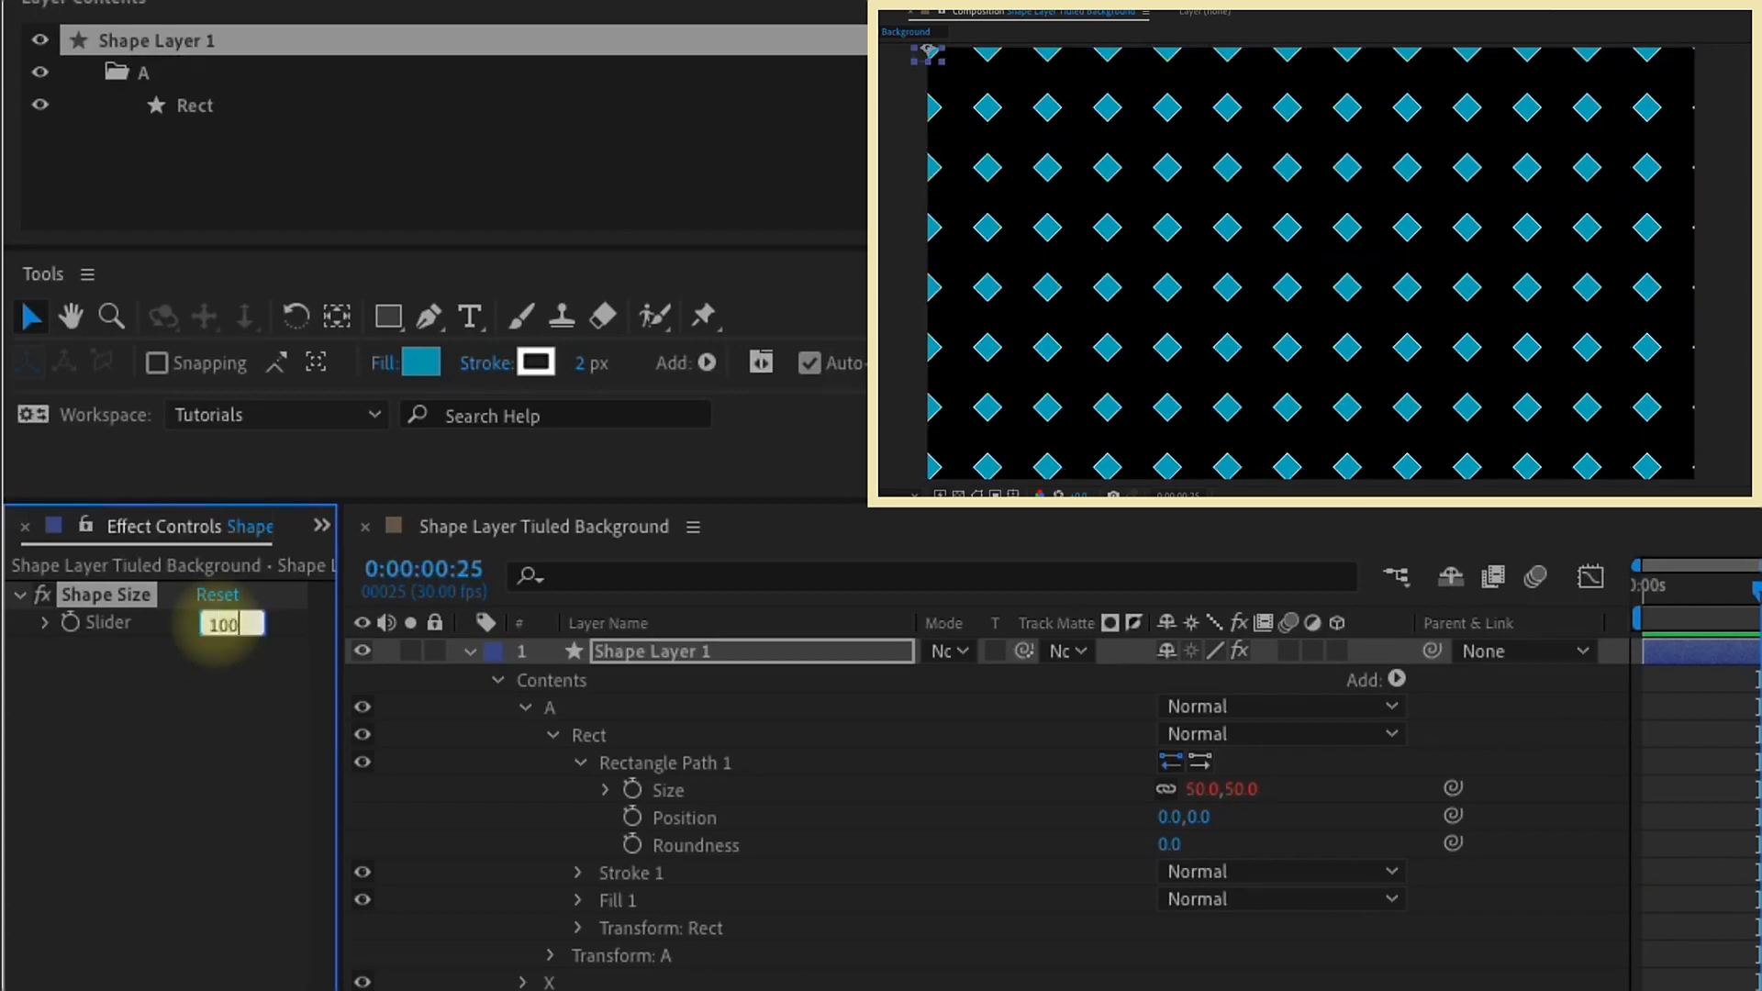
key("Return")
Step: Add the expression value,[0,0] to the Position in the X repeater's transform properties
left_click(581, 763)
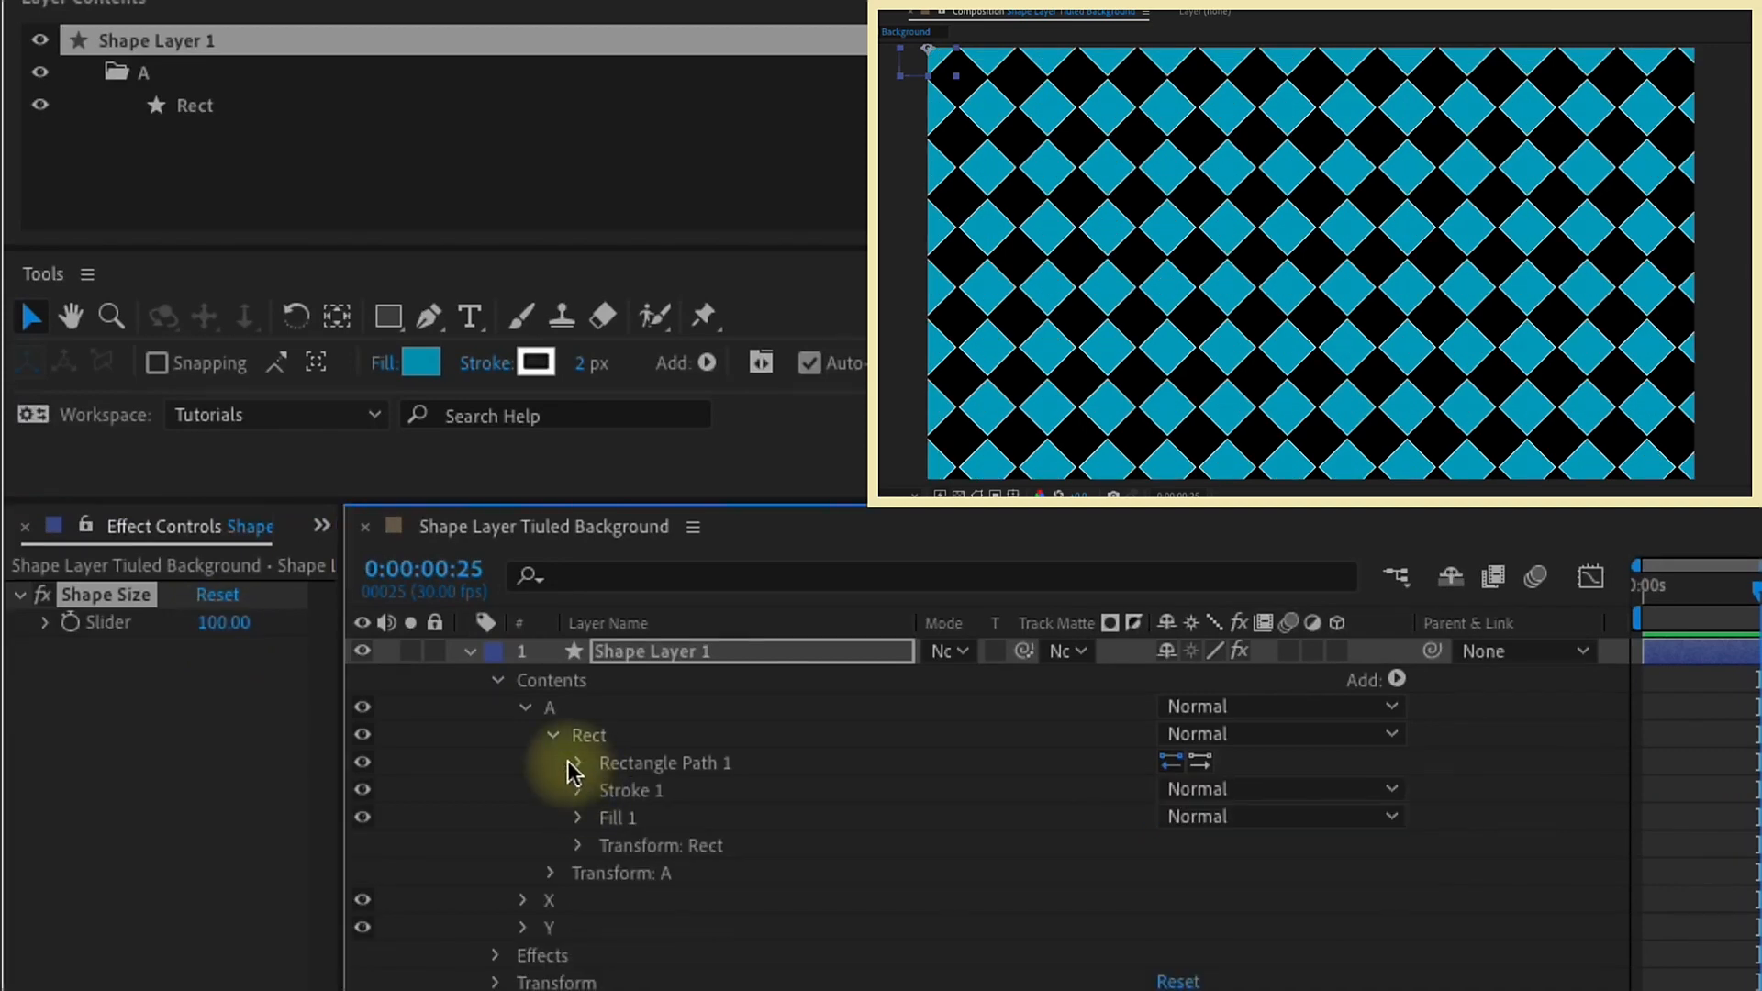
left_click(551, 735)
left_click(522, 790)
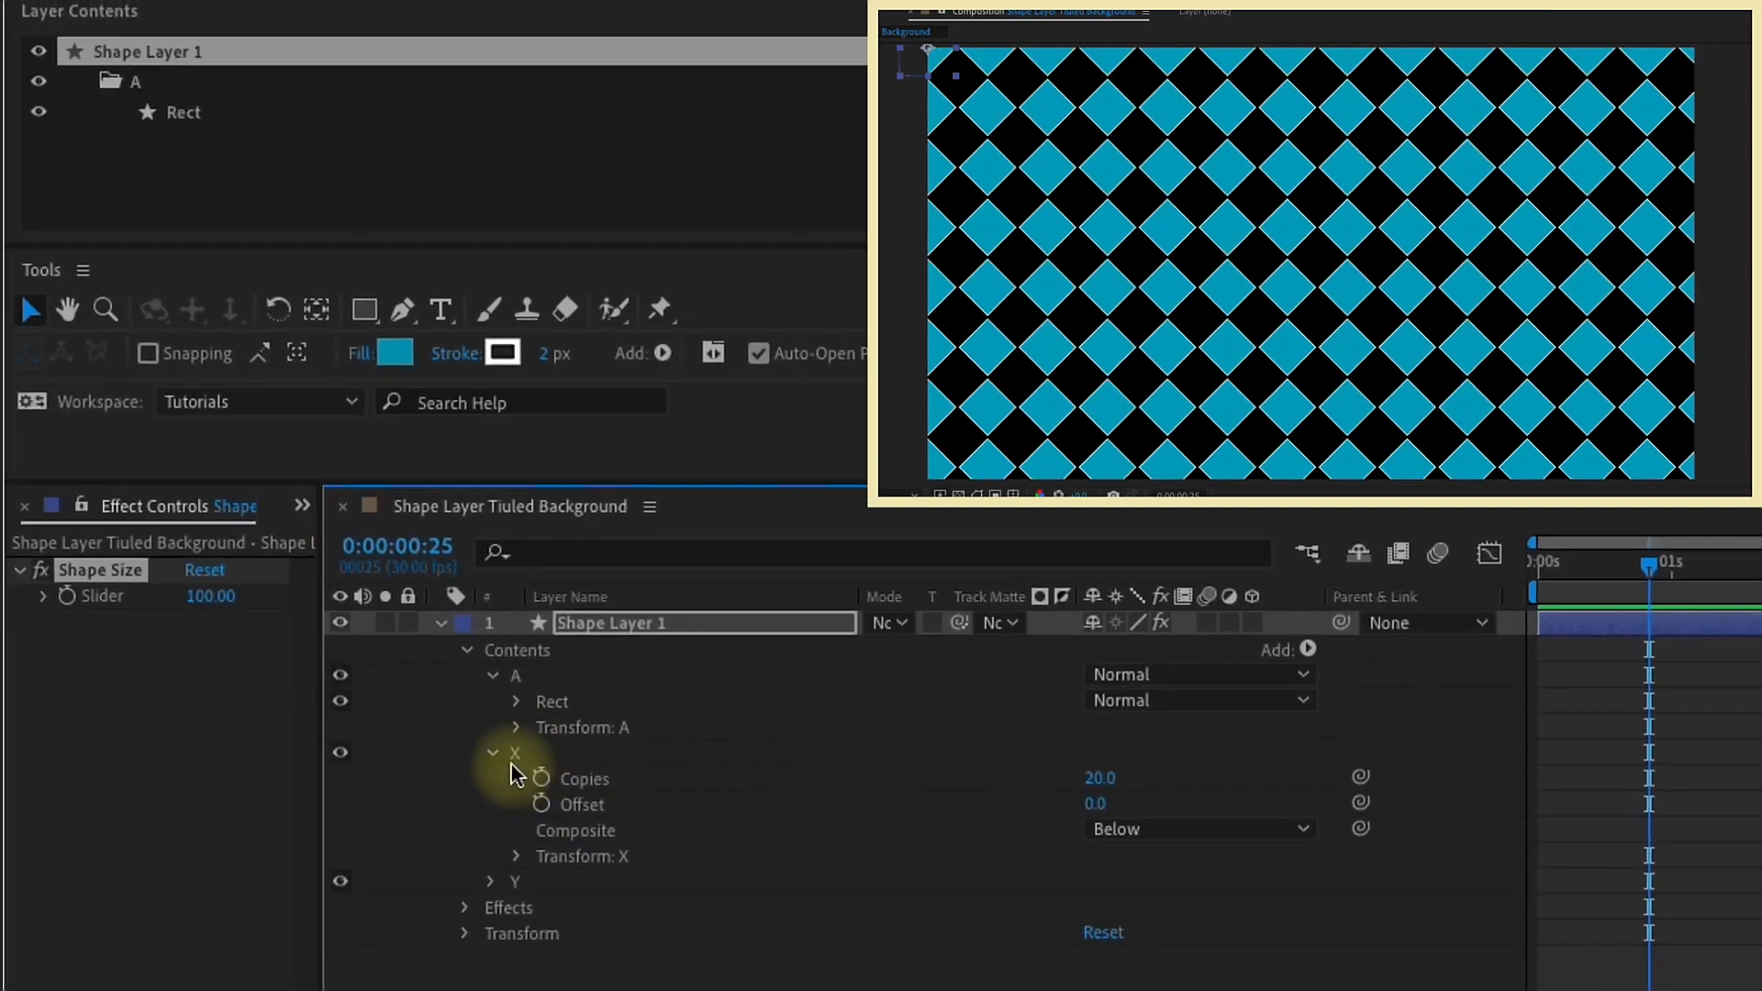
left_click(447, 765)
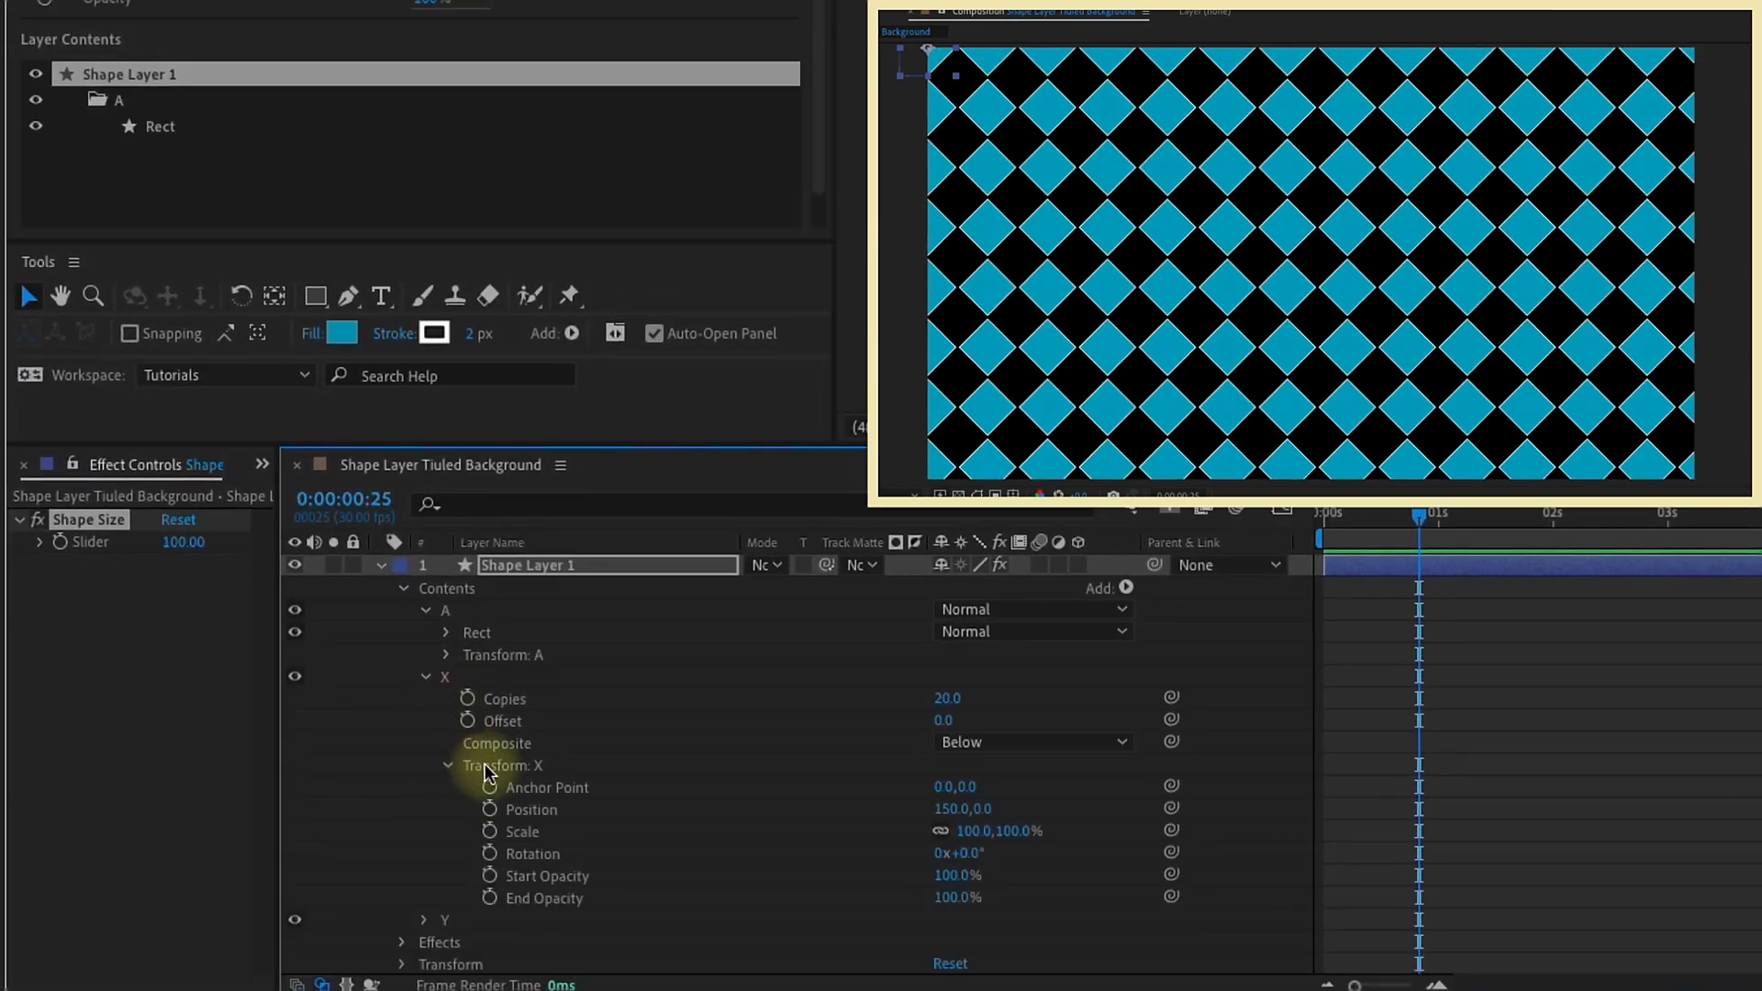
left_click(486, 765)
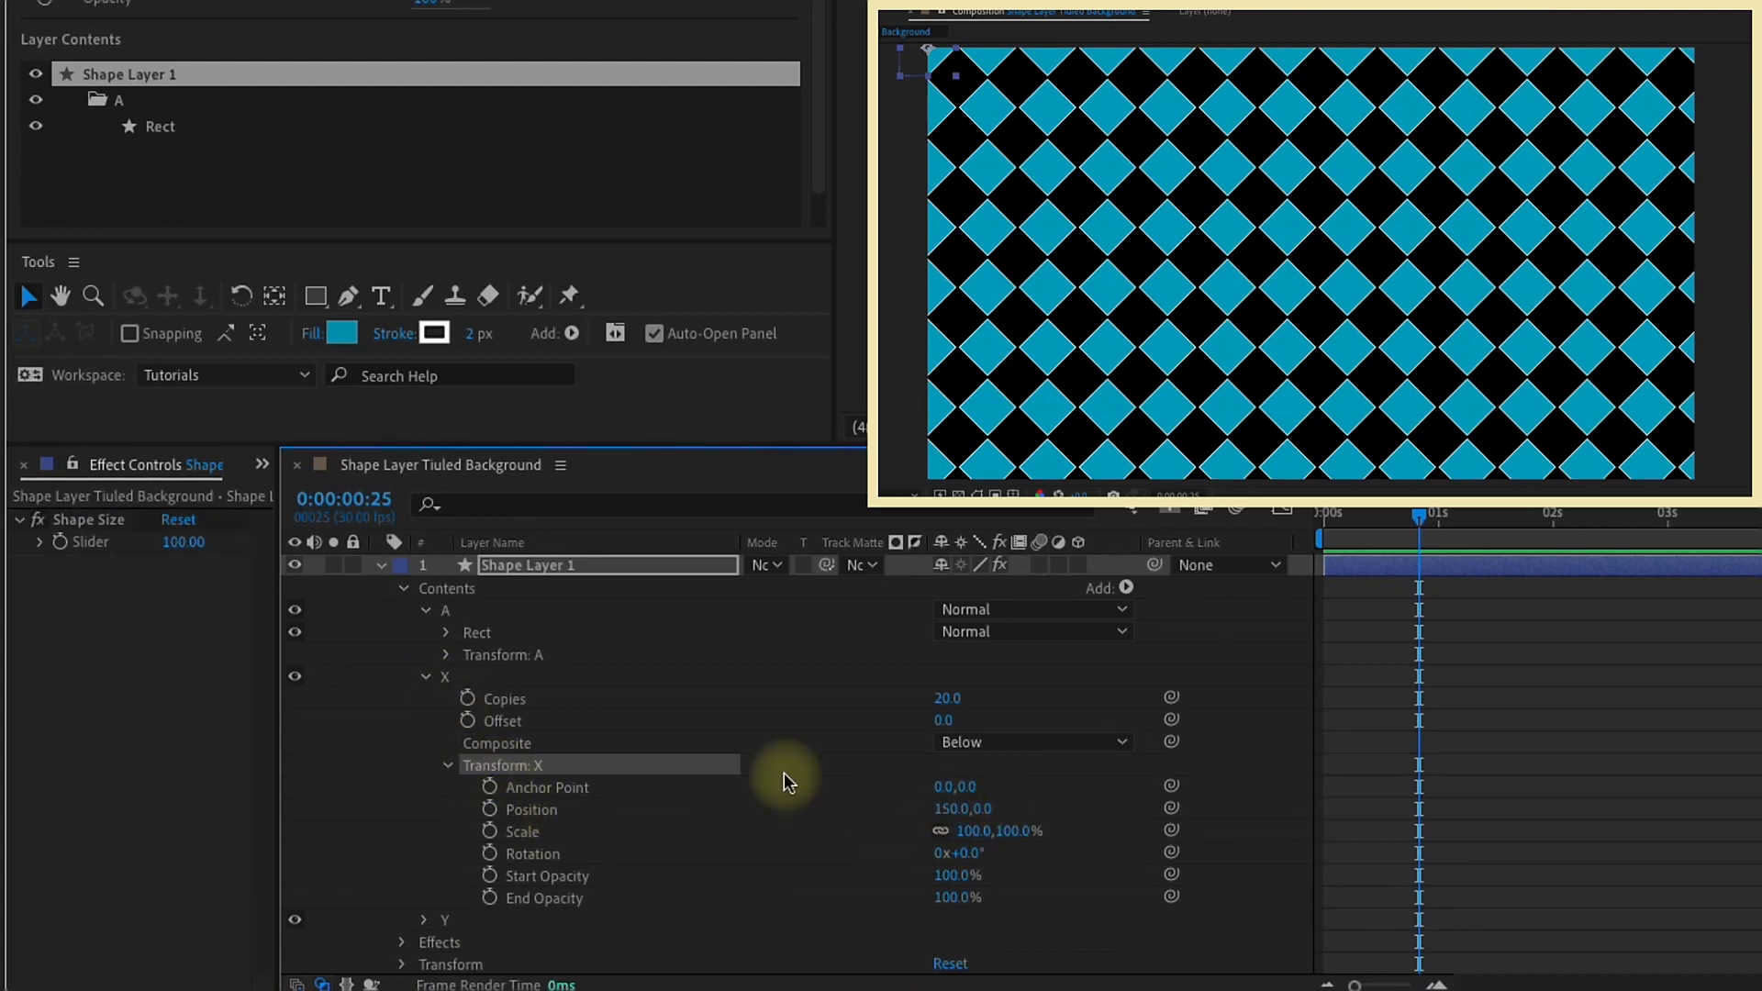
left_click(491, 812, "alt")
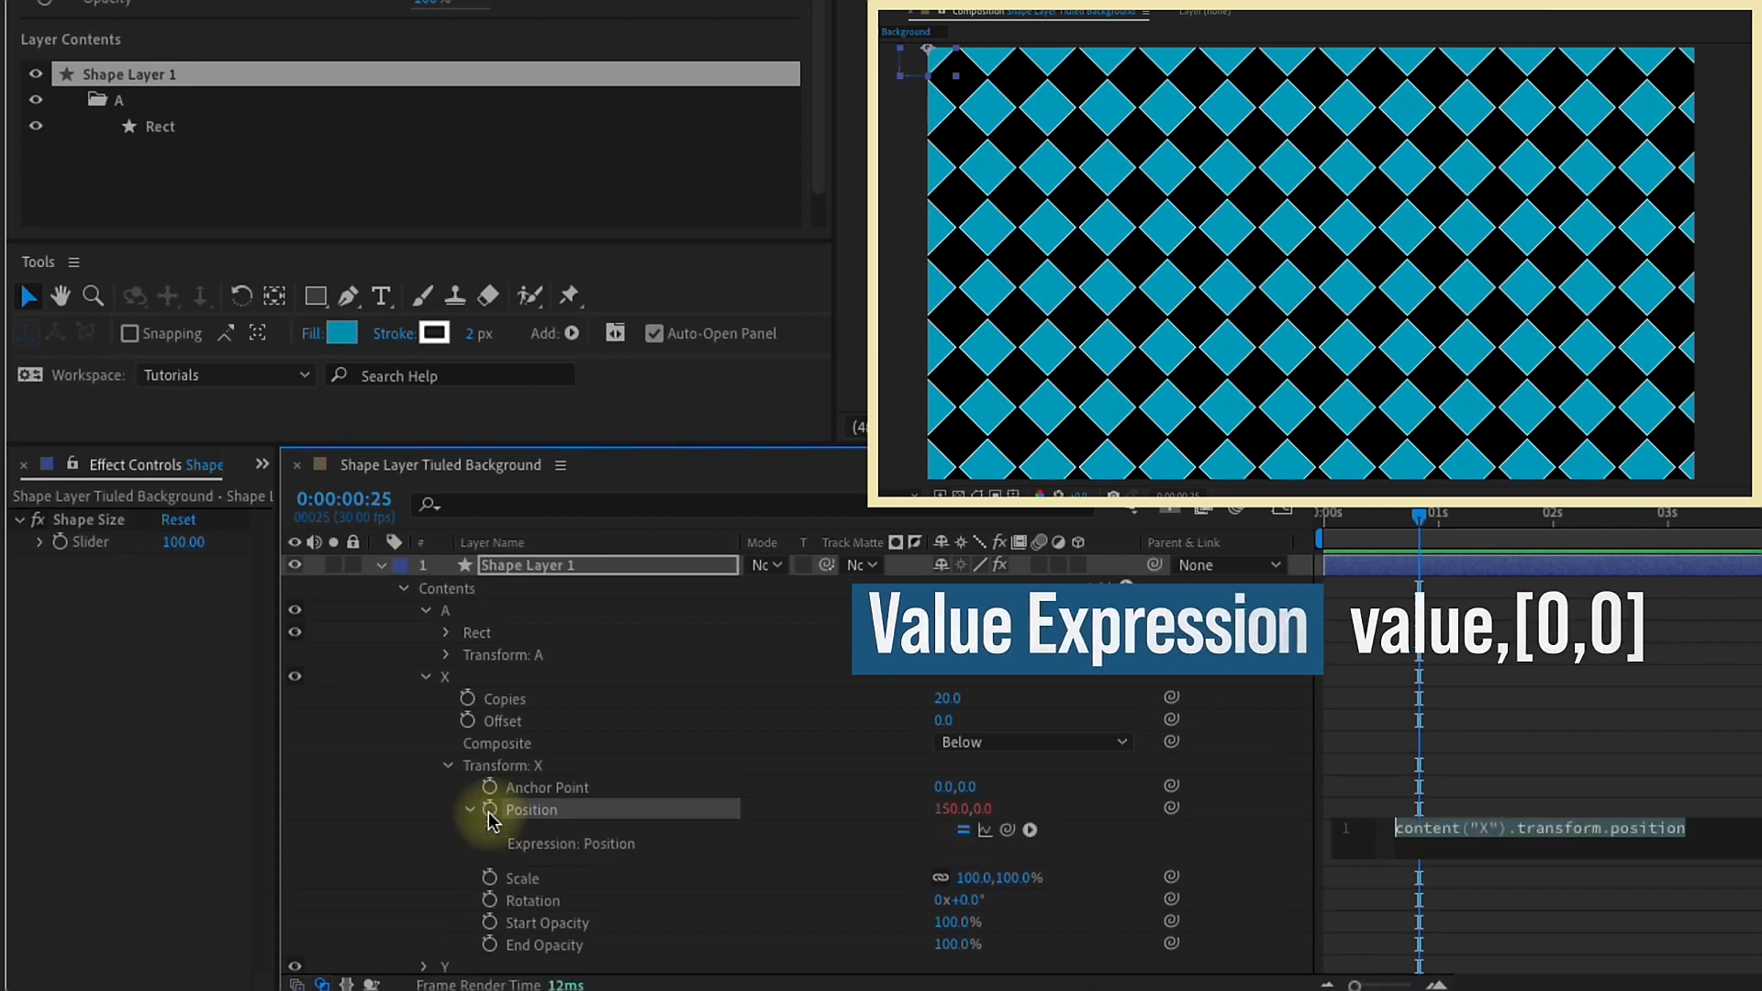
type("value,")
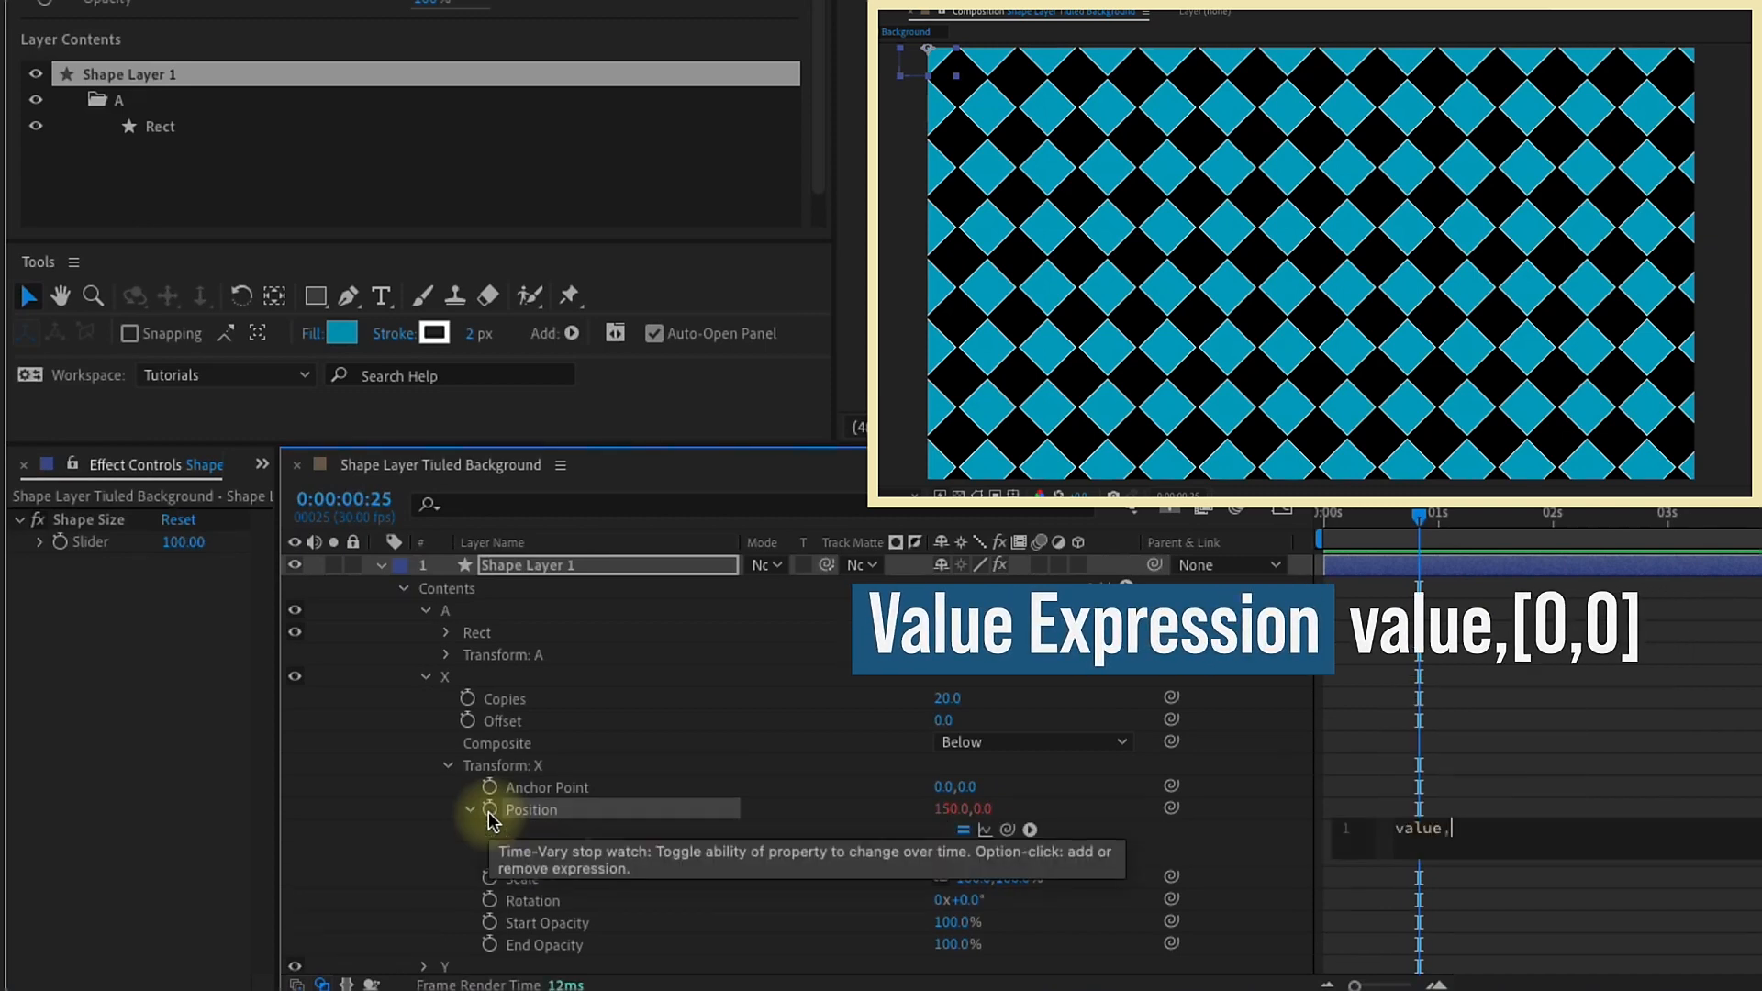
type("[0,0")
key("KP_Enter")
Step: Replace the first zero in the X repeater's Position expression with a link to the Shape Size slider multiplied by 1.5
left_click(1464, 832)
left_click(1473, 831)
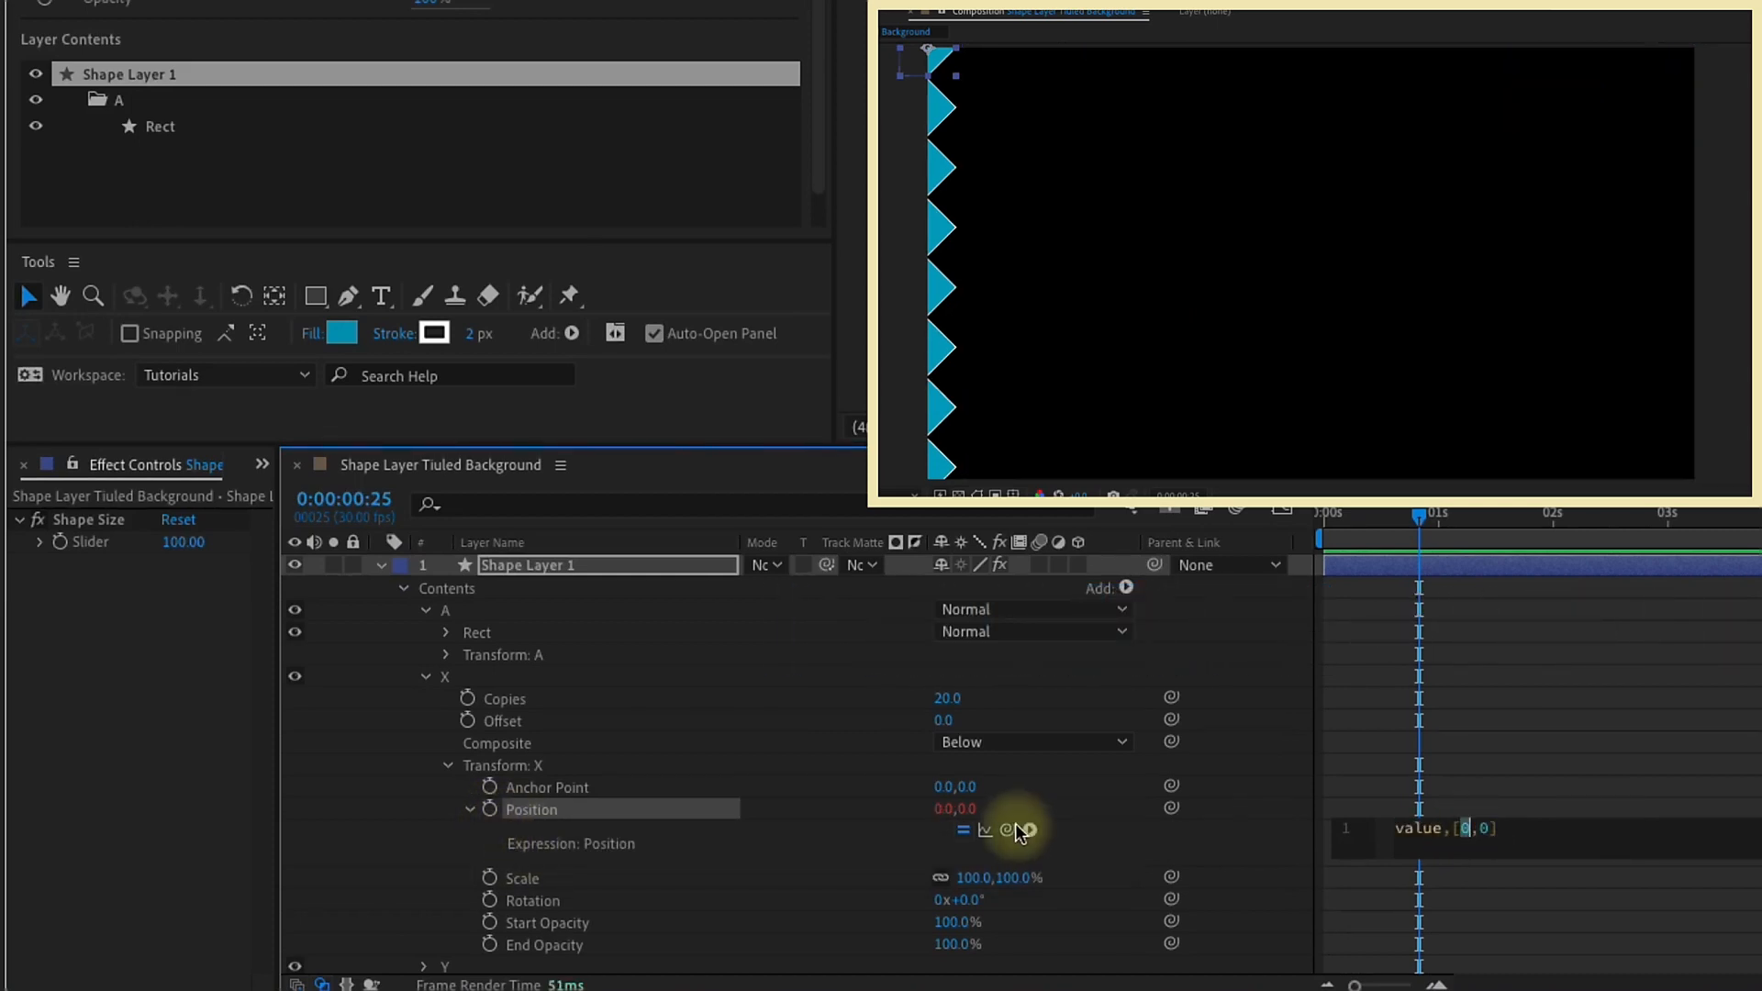
left_click_drag(1010, 832, 119, 547)
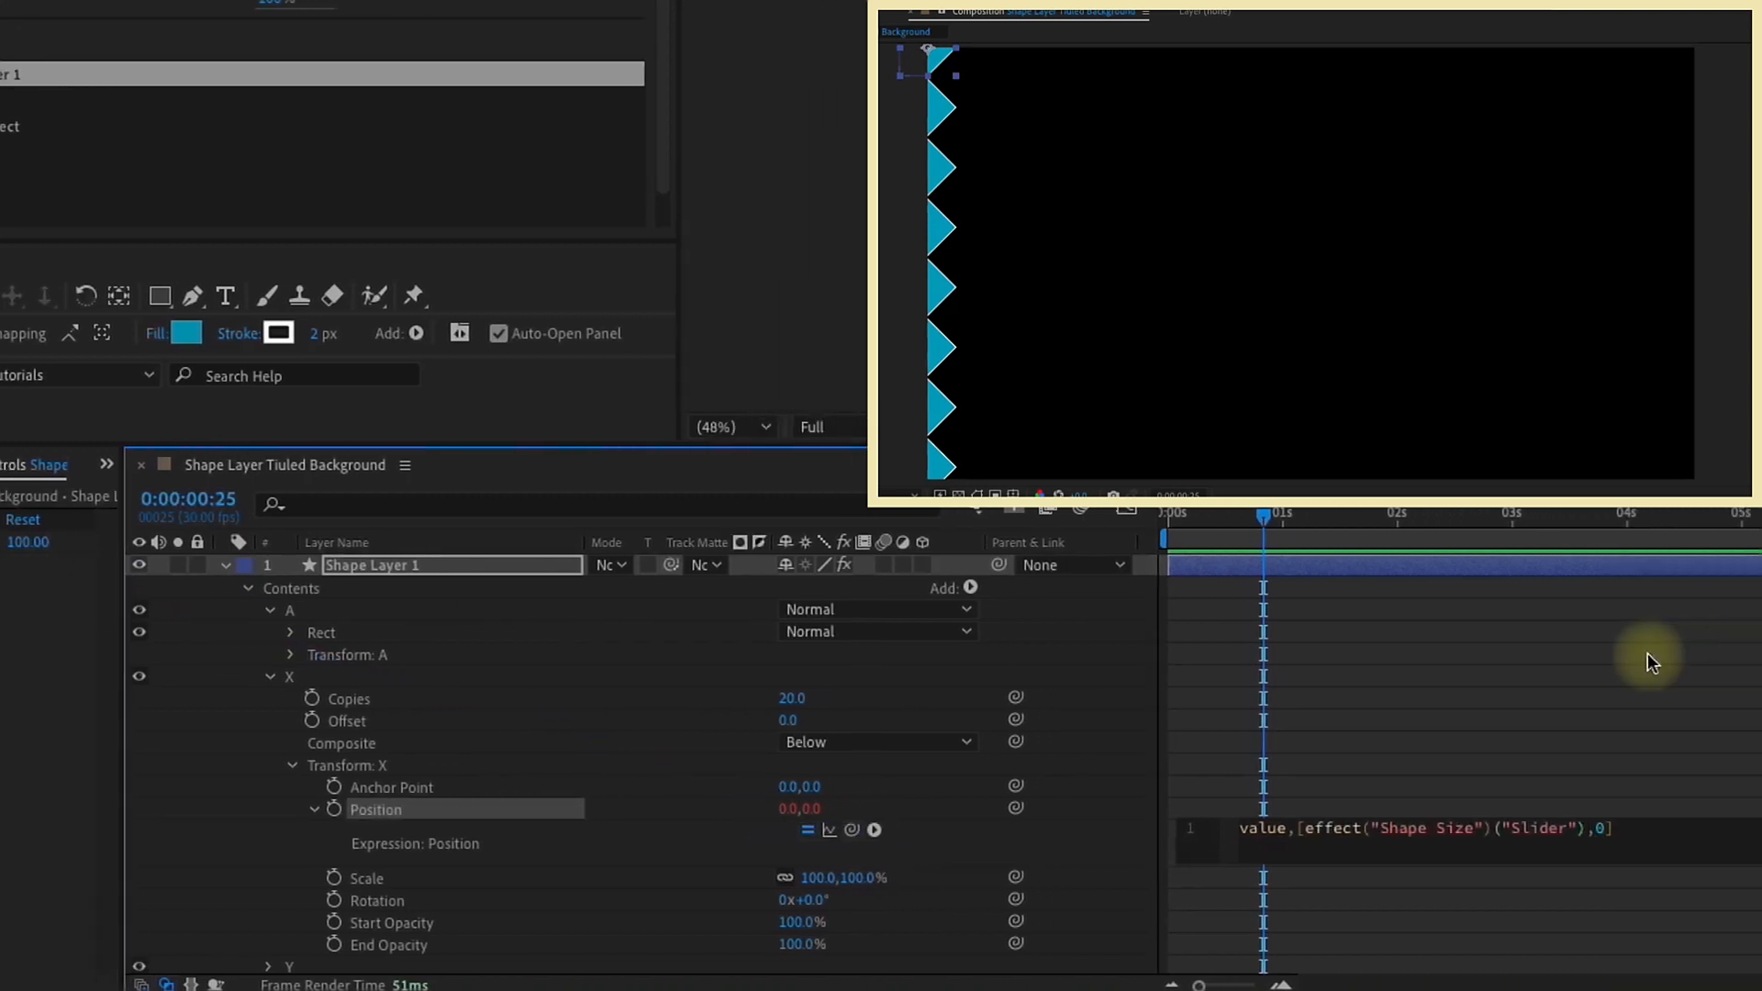
type("*1.5")
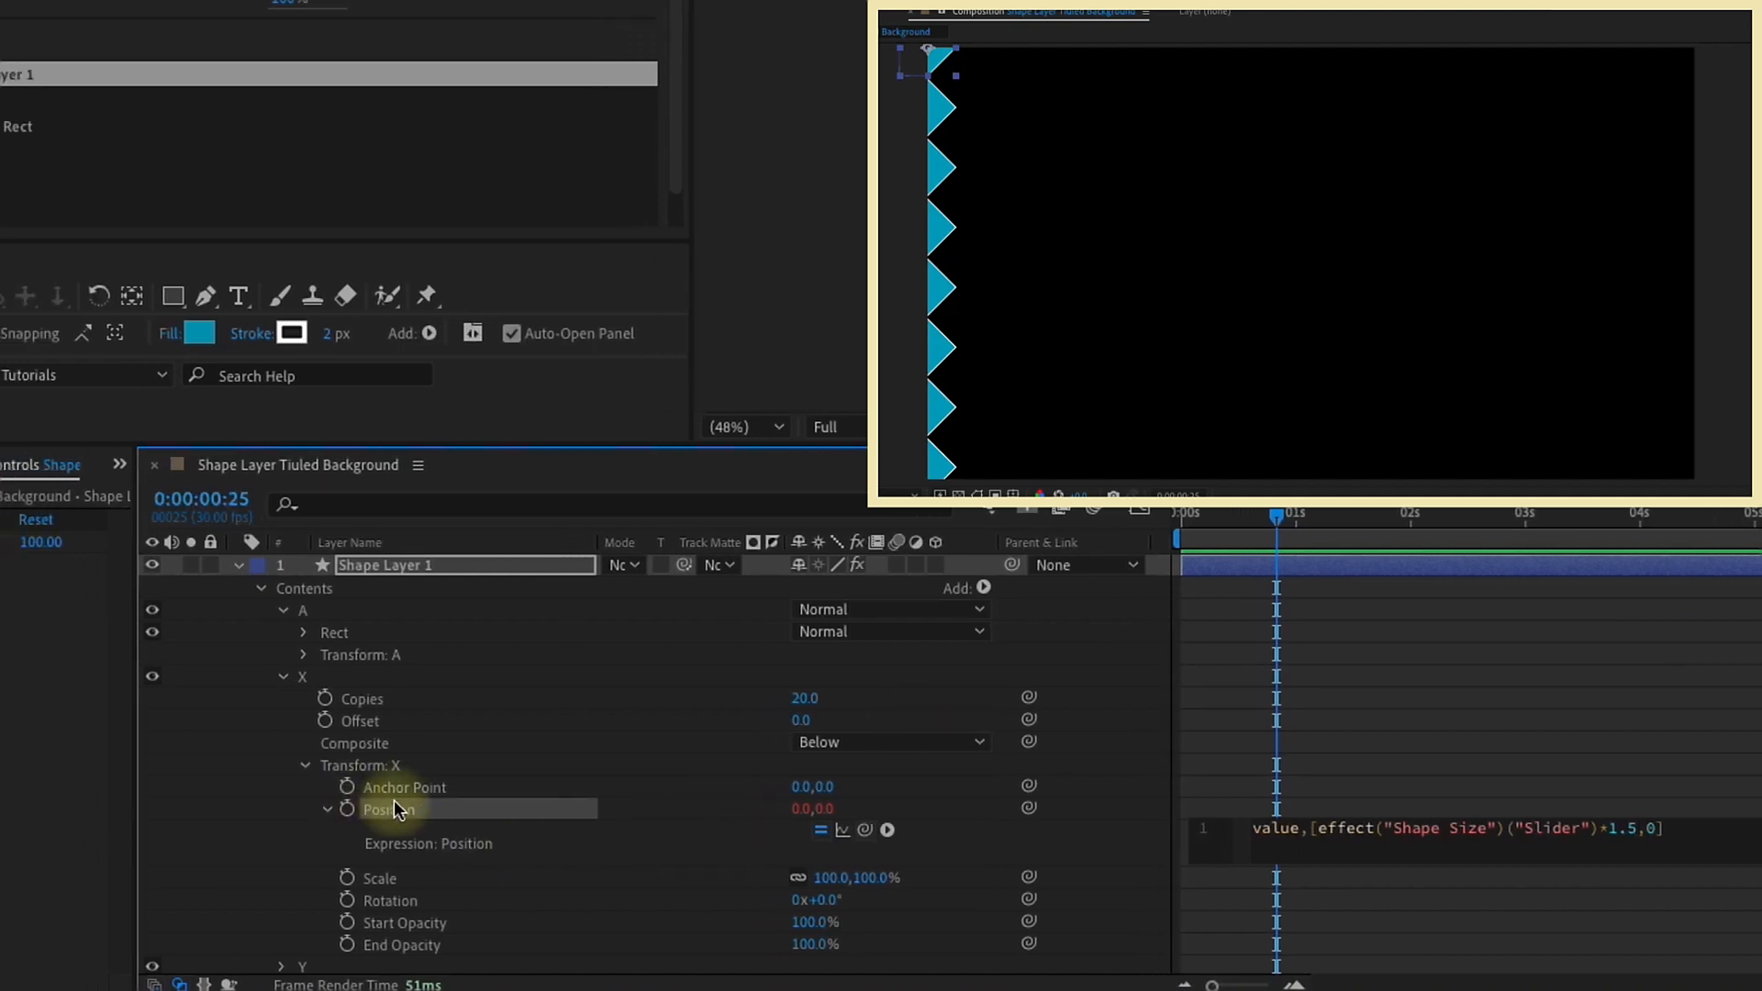
left_click(340, 804)
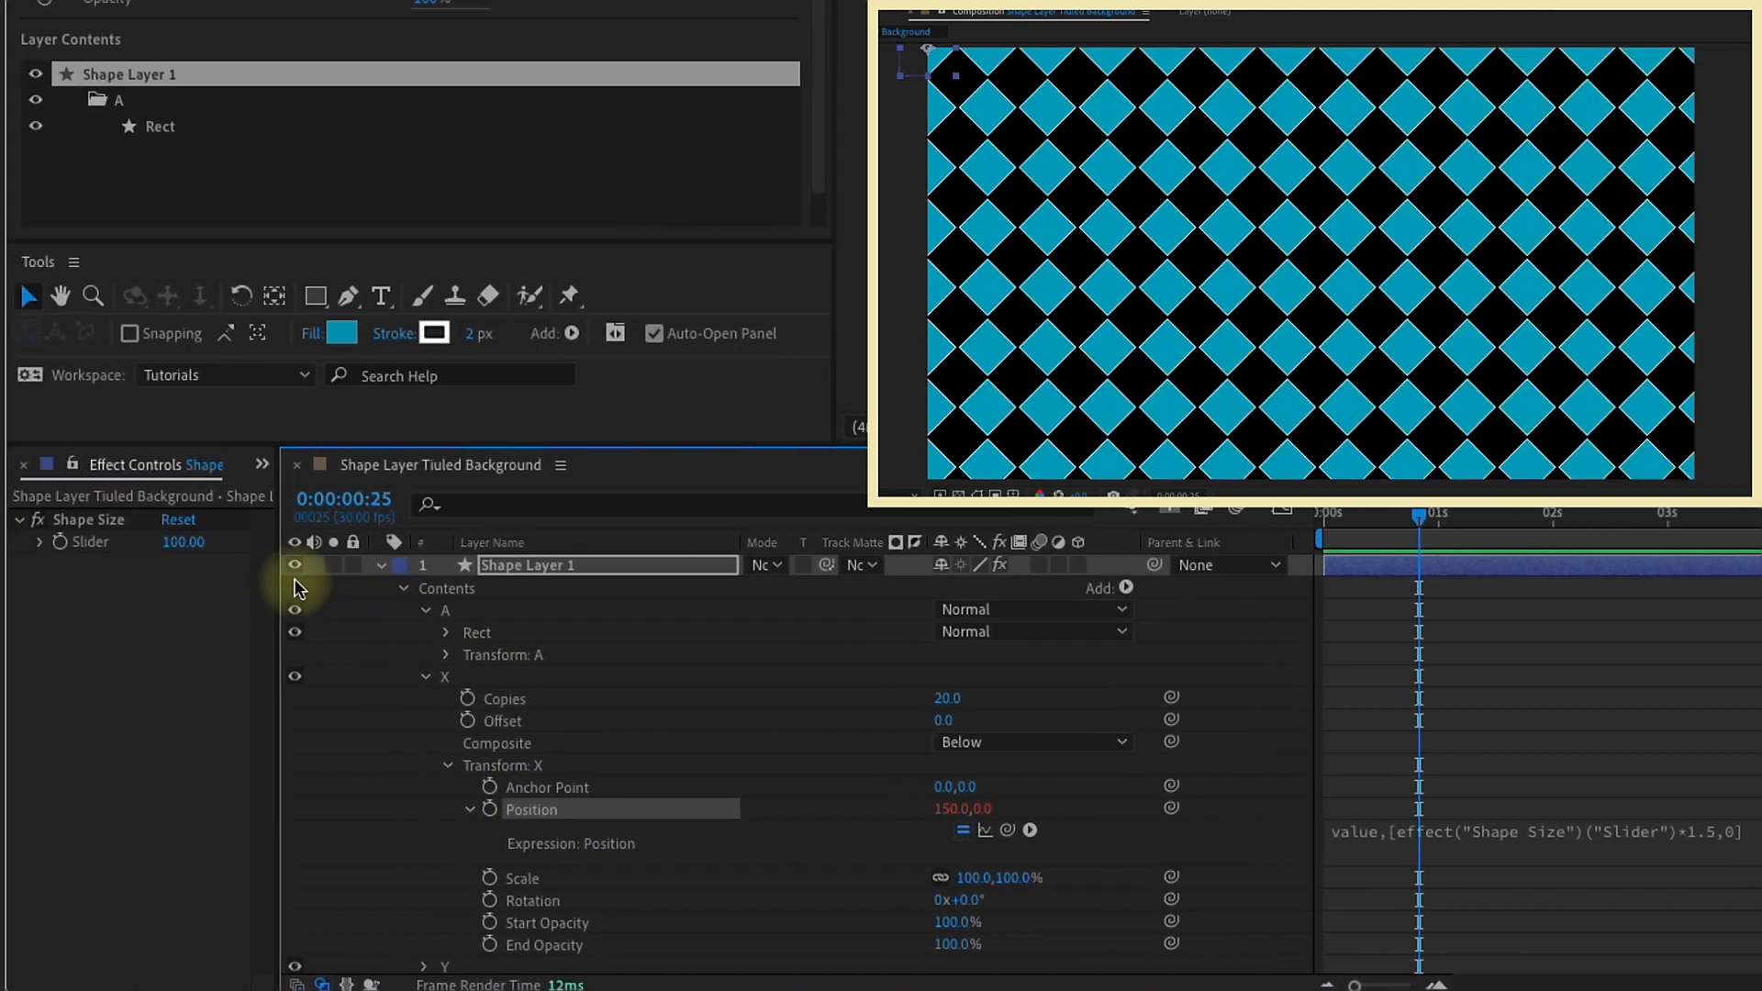
Step: Test the X repeater's horizontal spacing with the Shape Size slider at 75, and restore the slider to 100
left_click(210, 542)
type("75")
key("Return")
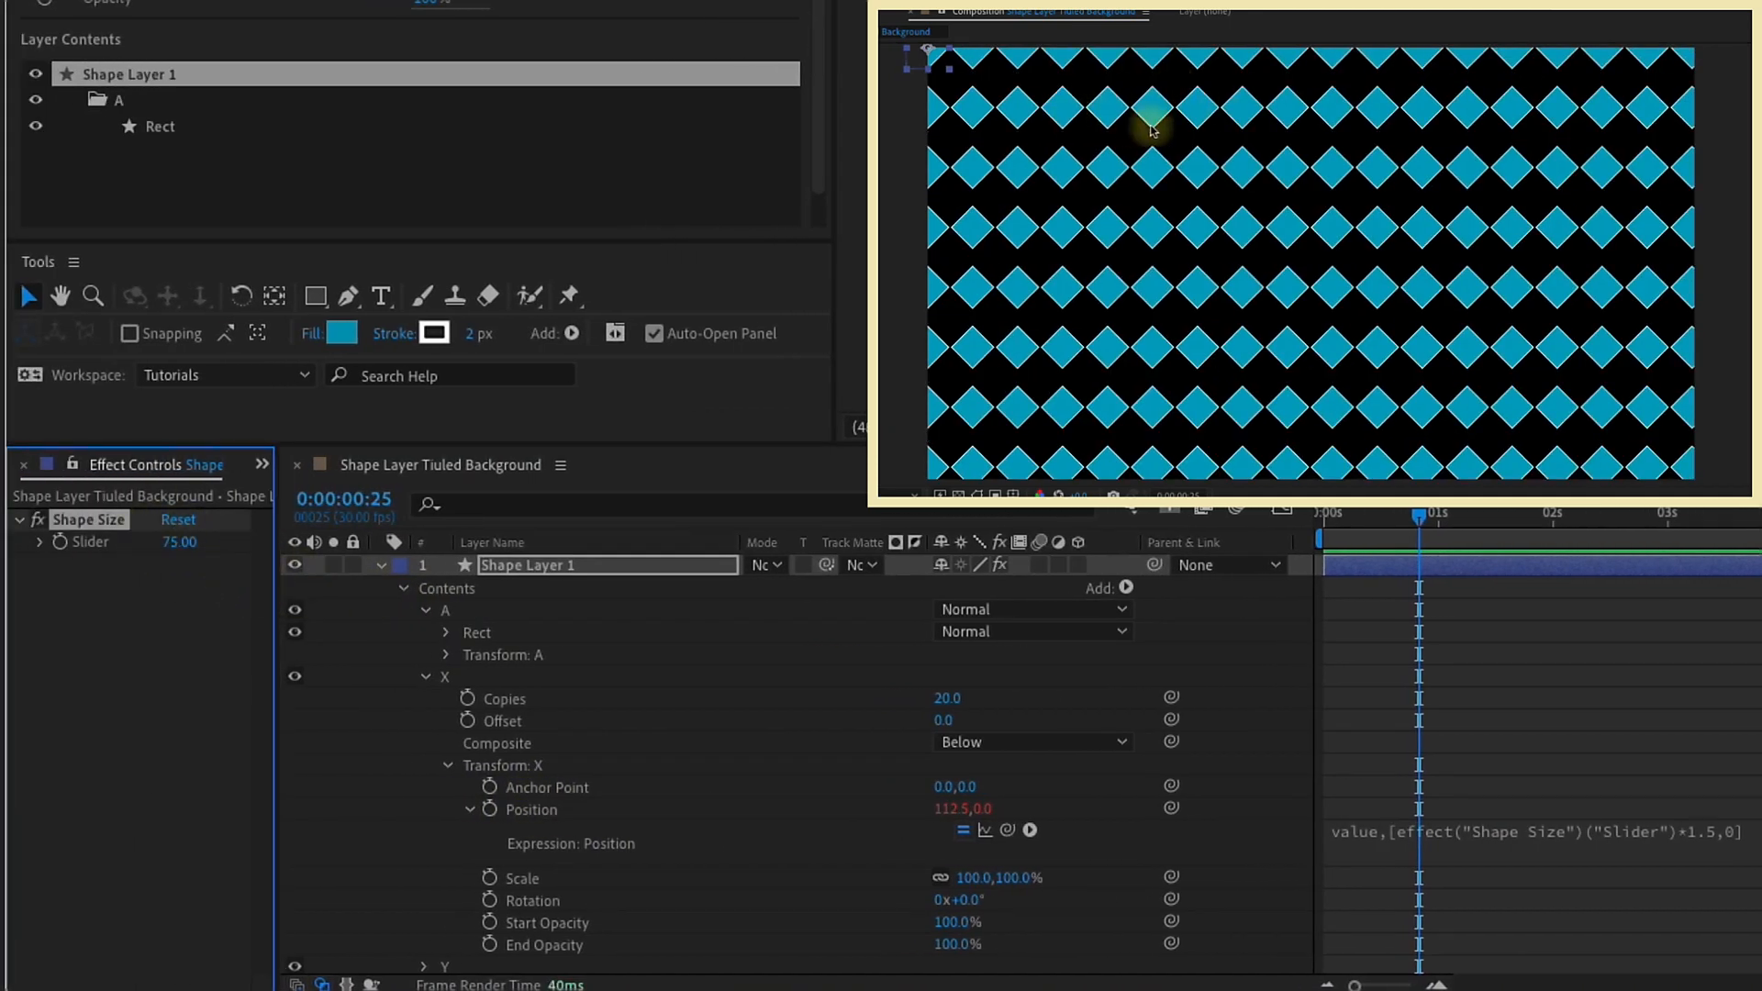
left_click(177, 551)
type("100")
key("Return")
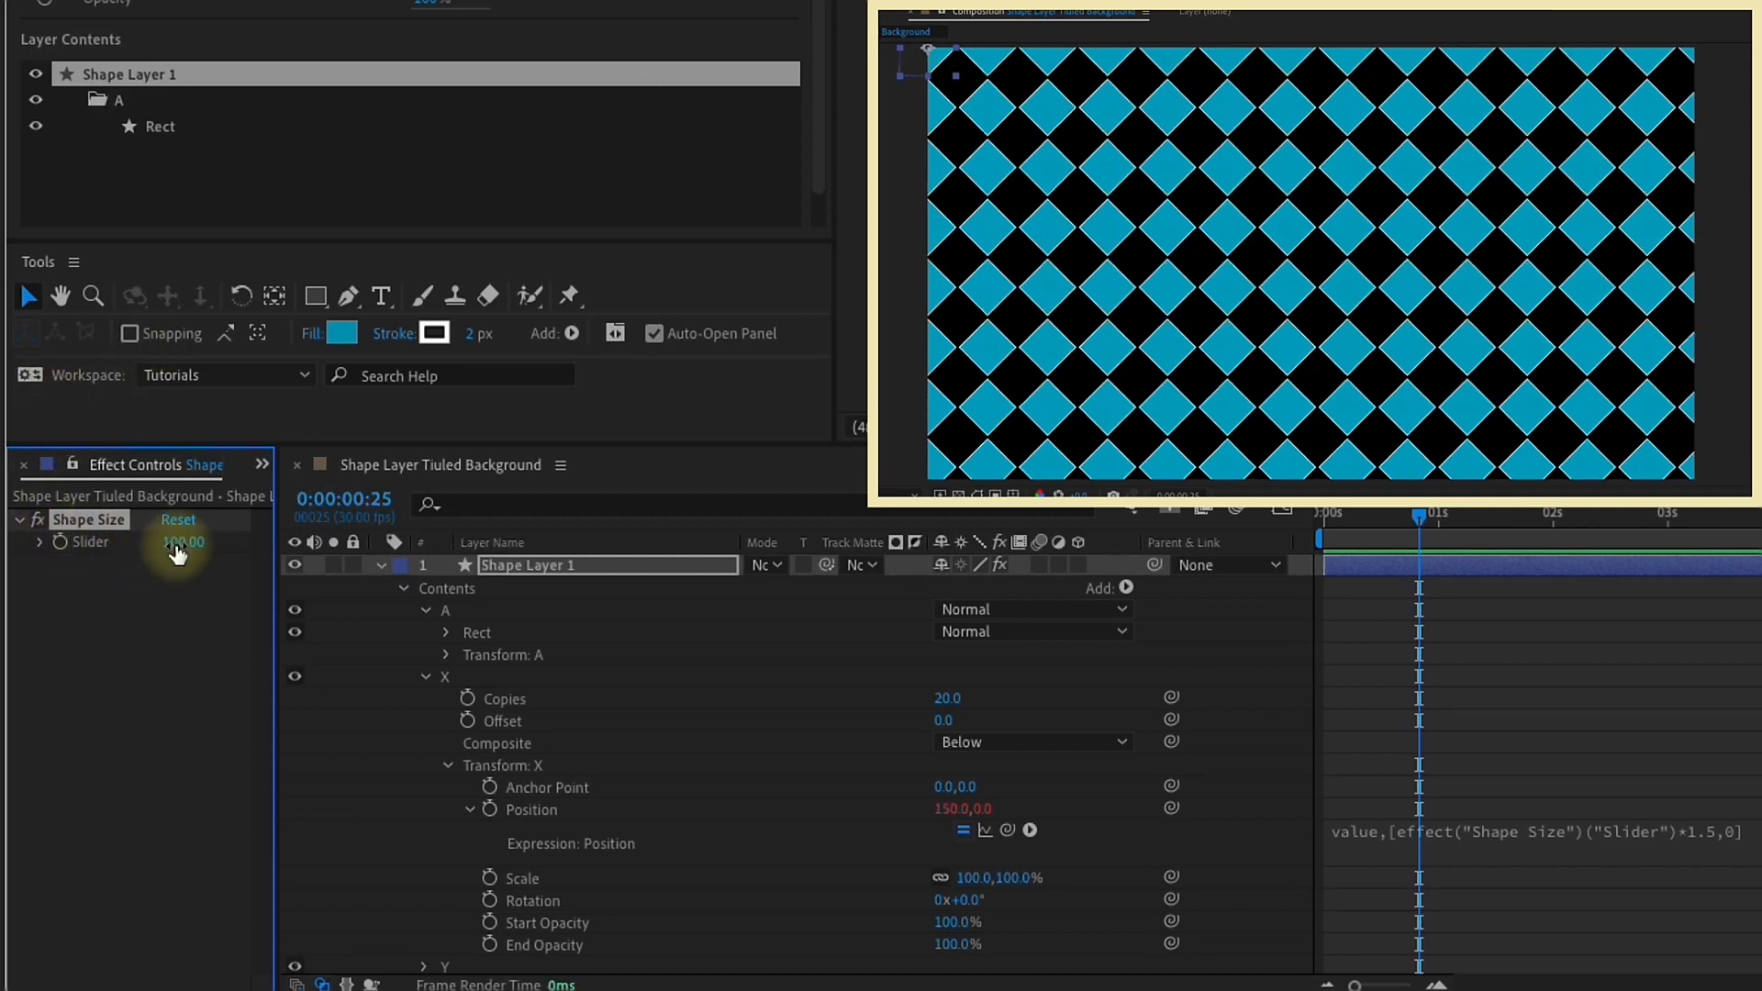
Step: Add the expression value,[0,0] to the Position in the Y repeater's transform properties
left_click(448, 765)
left_click(423, 787)
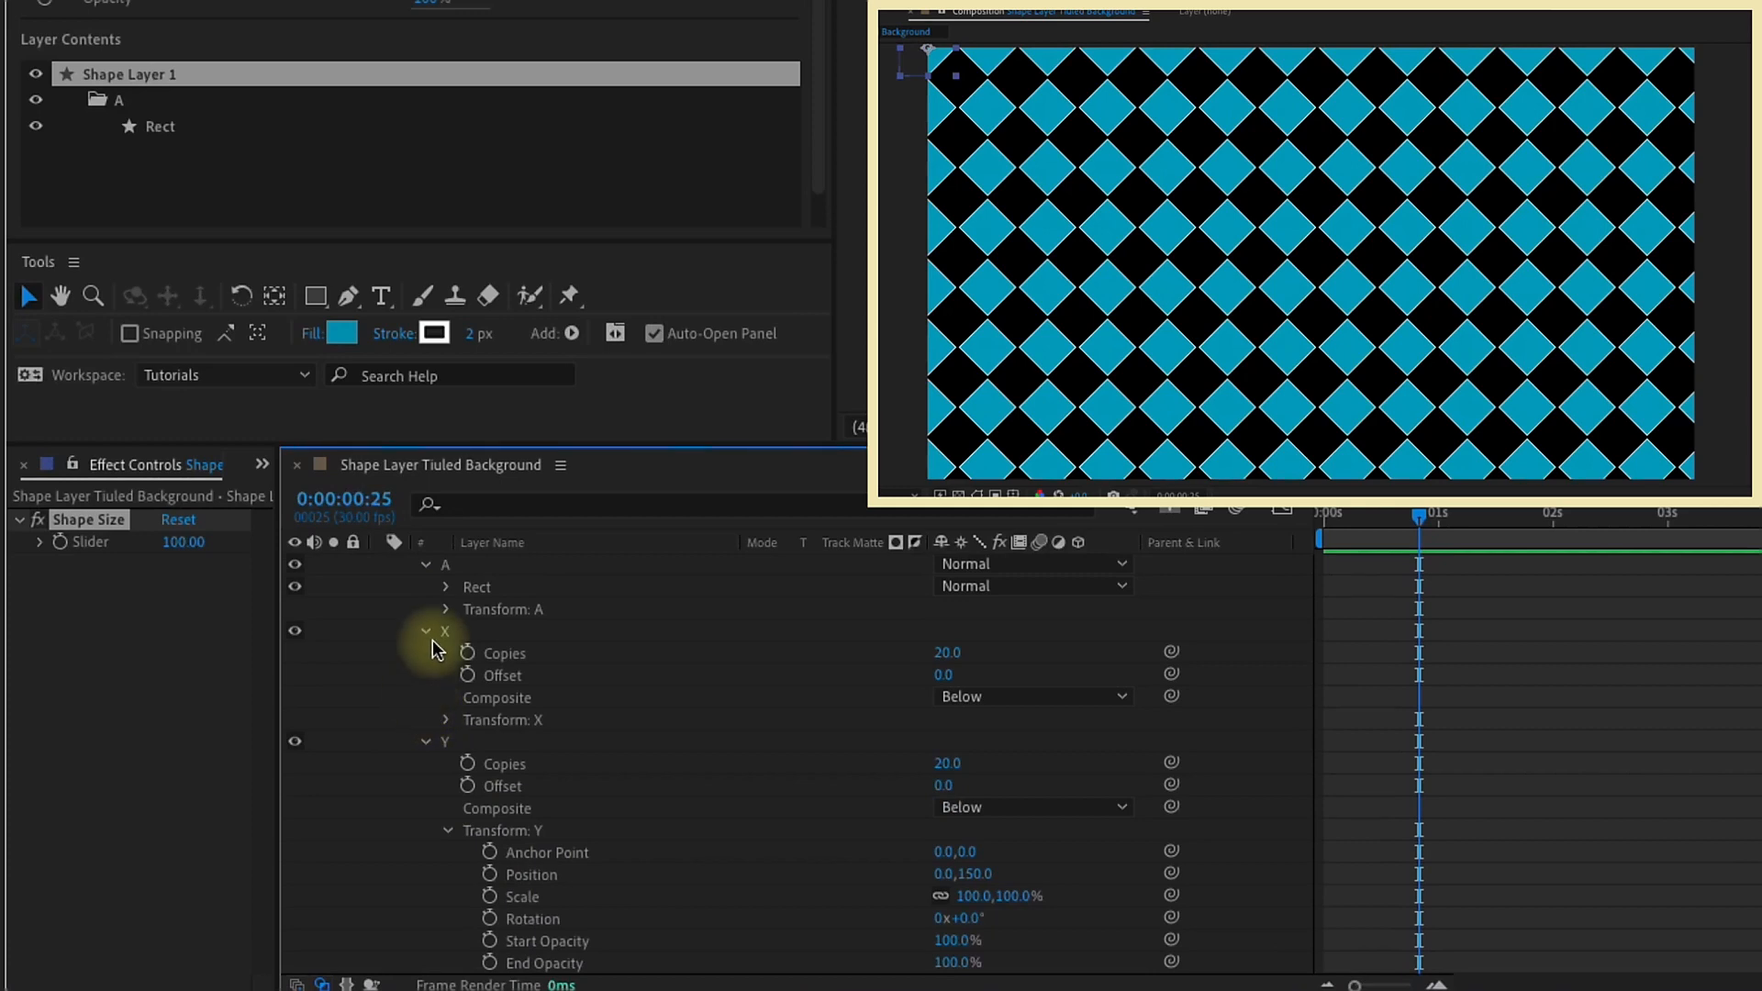
left_click(425, 637)
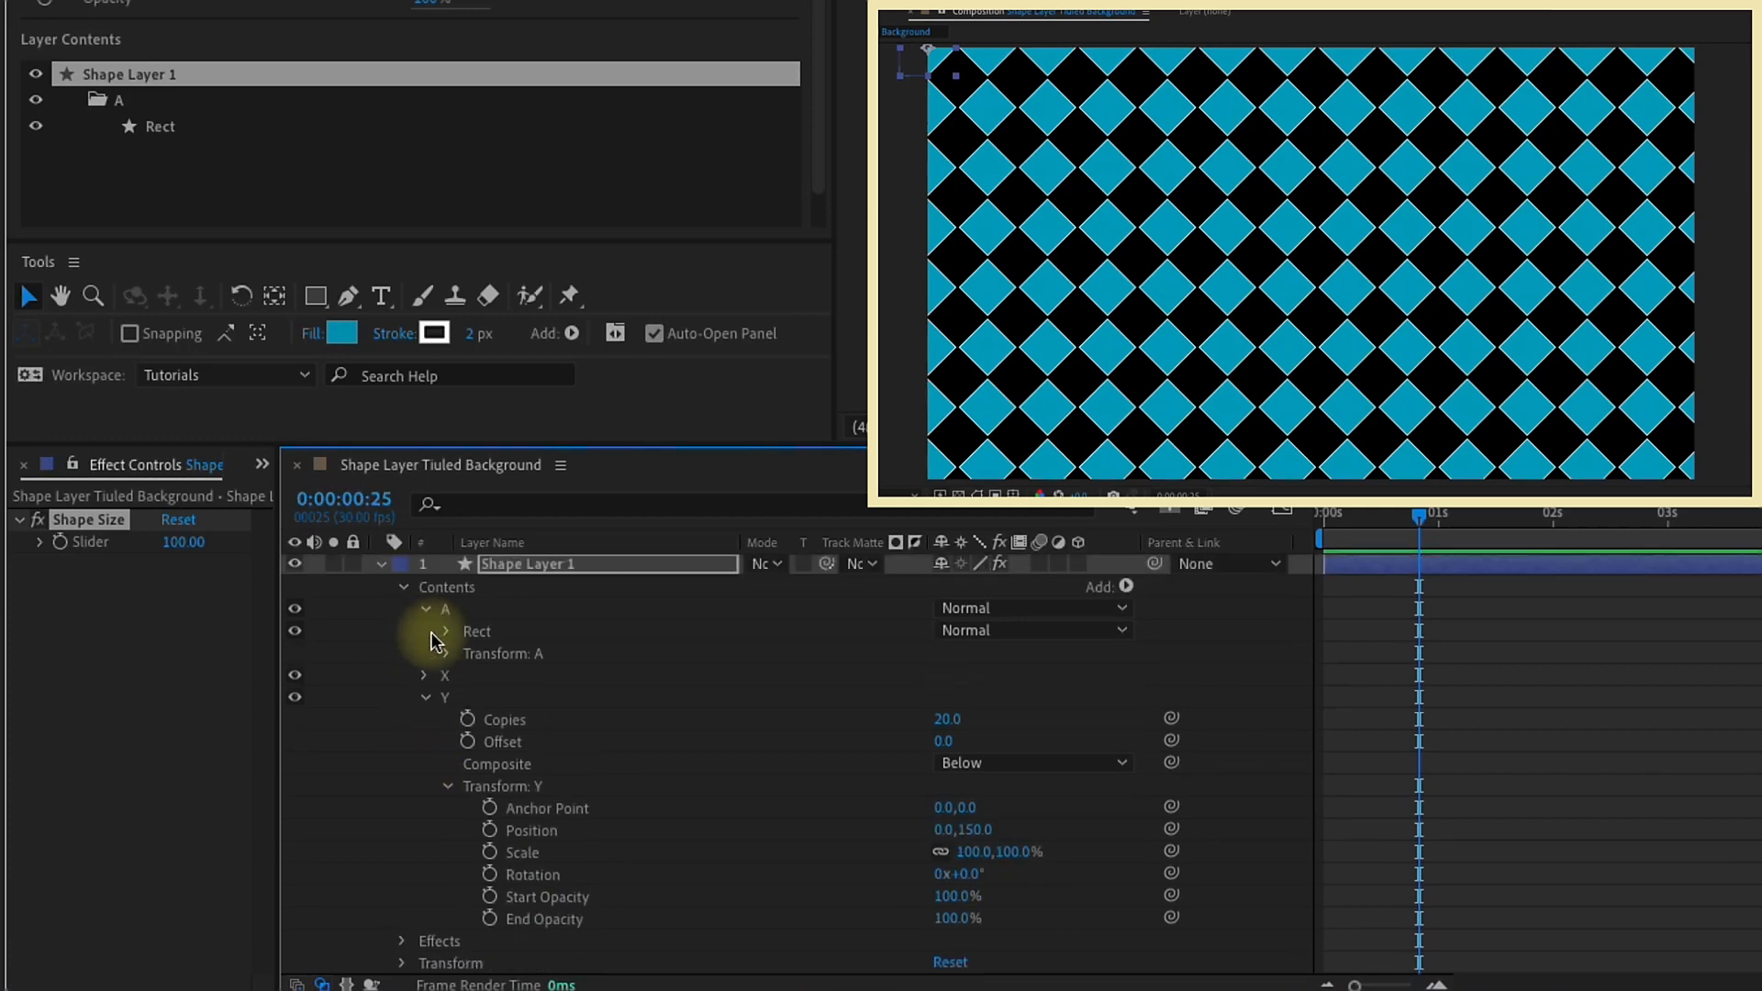
left_click(491, 831, "alt")
type("val")
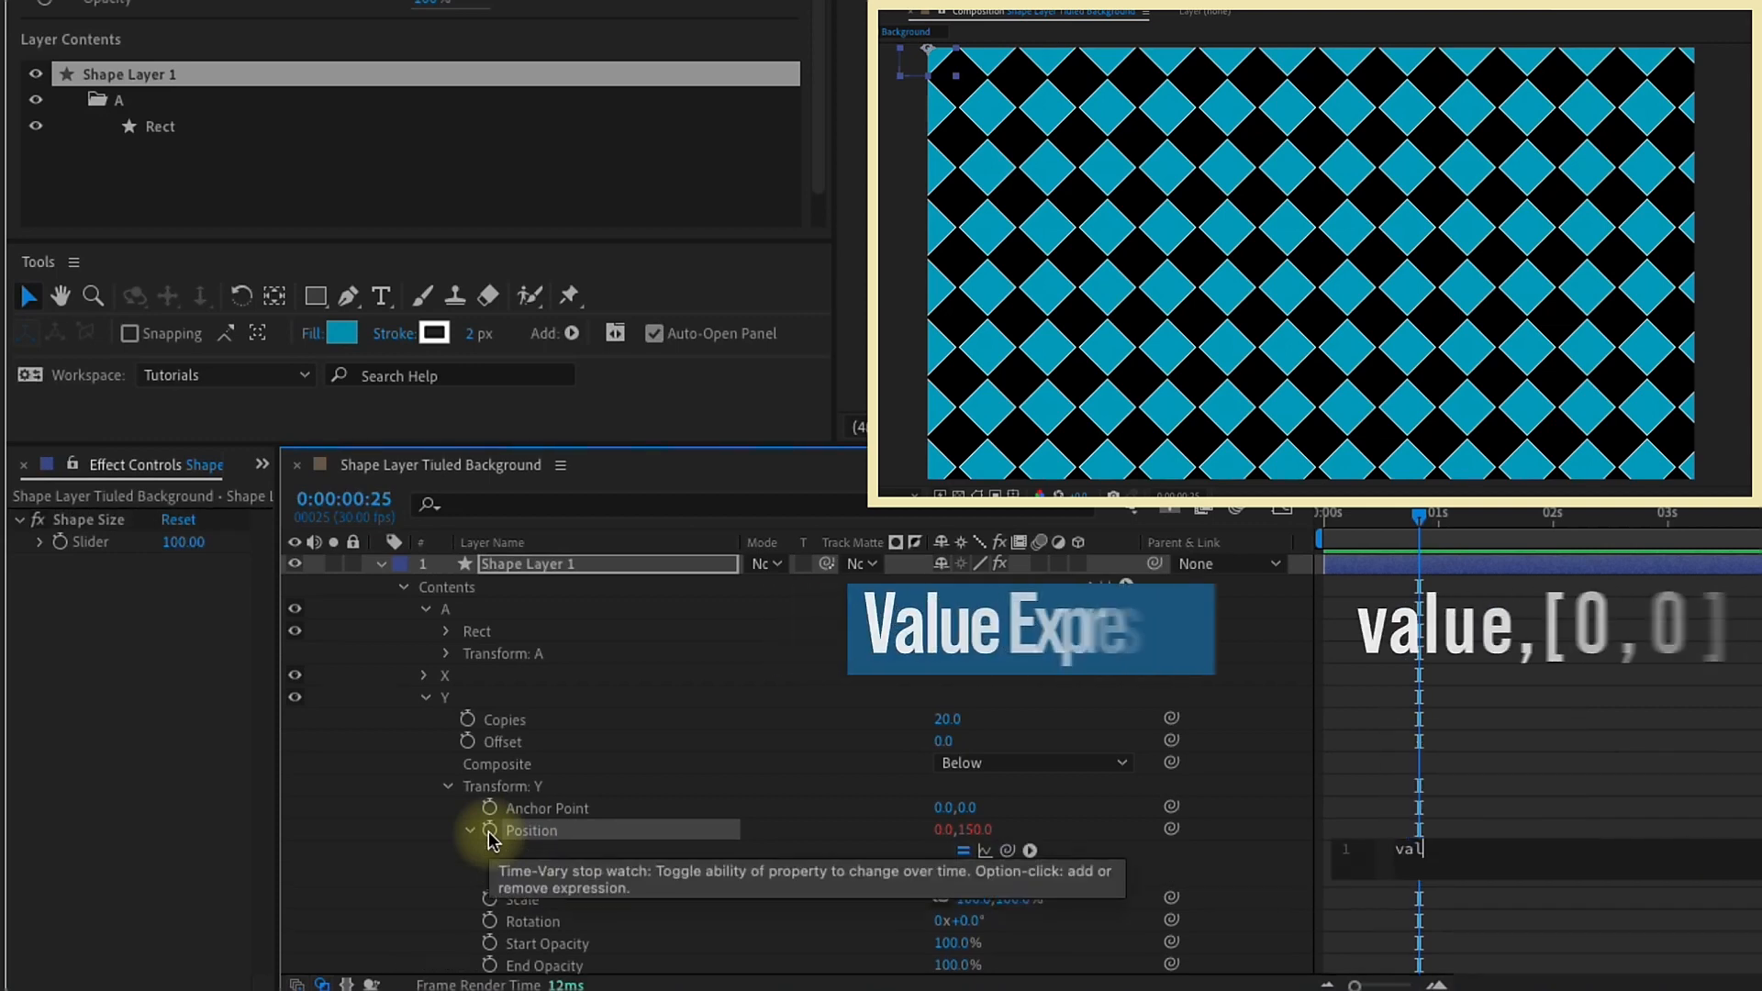
type("ue,[]0,0")
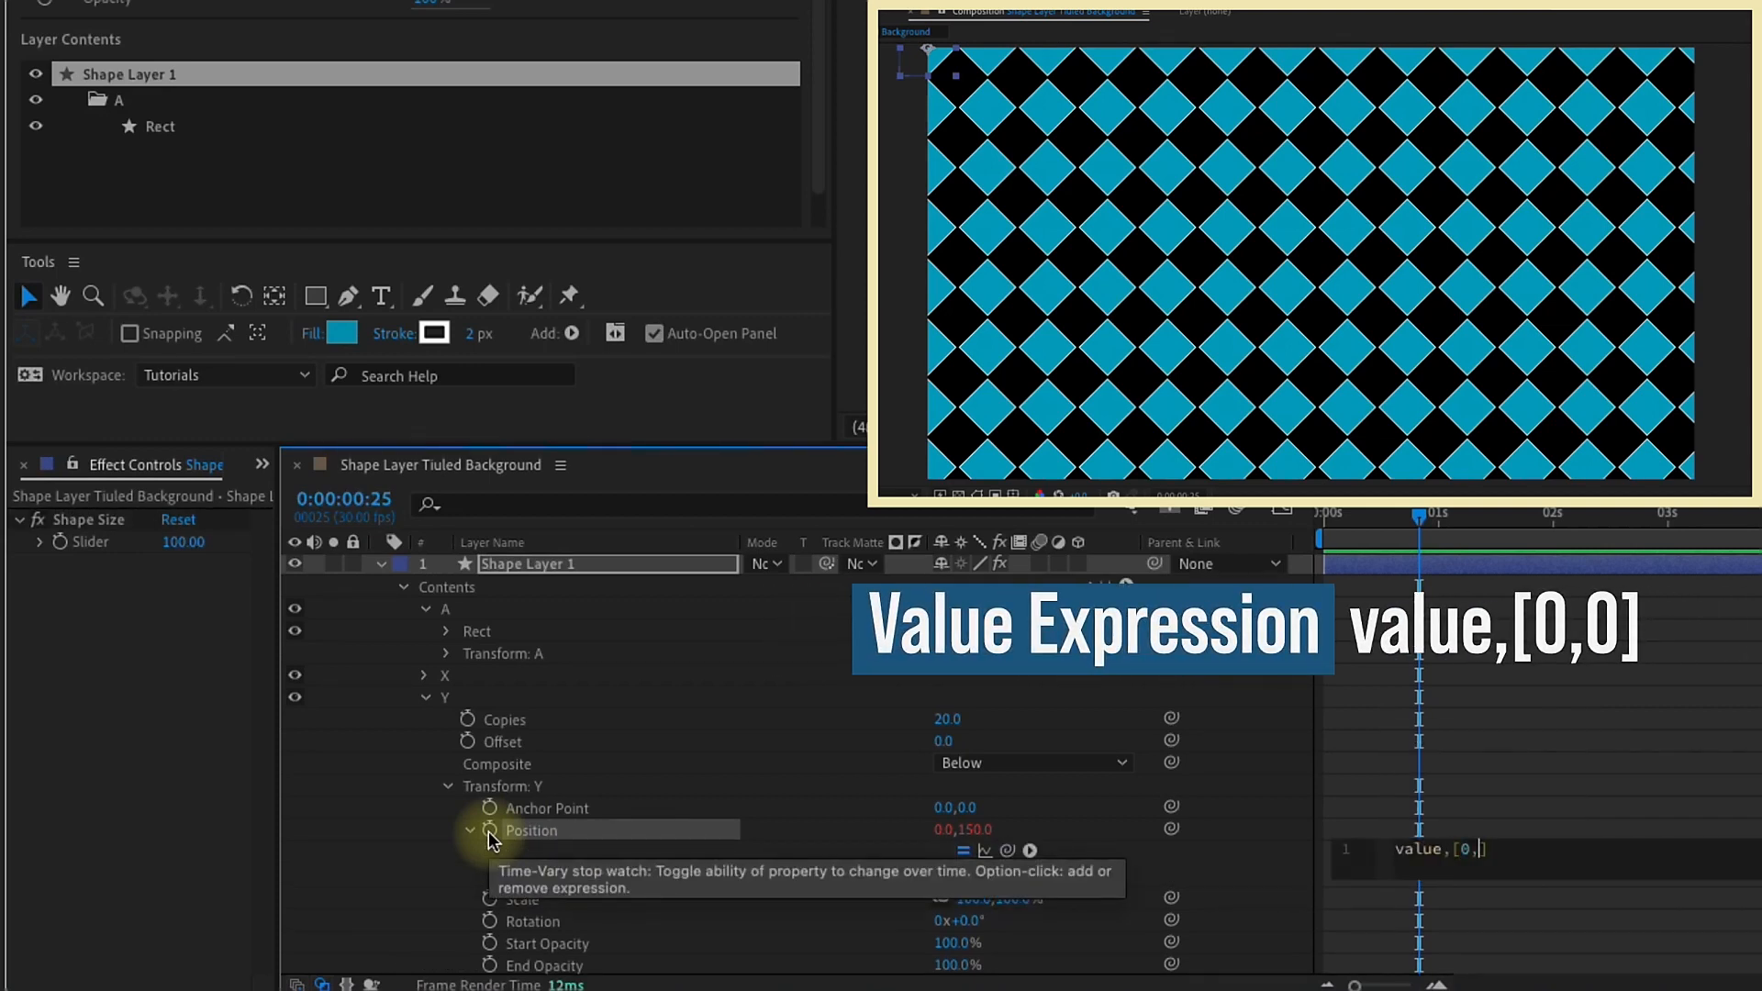
Step: Replace the second zero in the Y repeater's Position expression with a link to the Shape Size slider multiplied by 1.5
double_click(1483, 852)
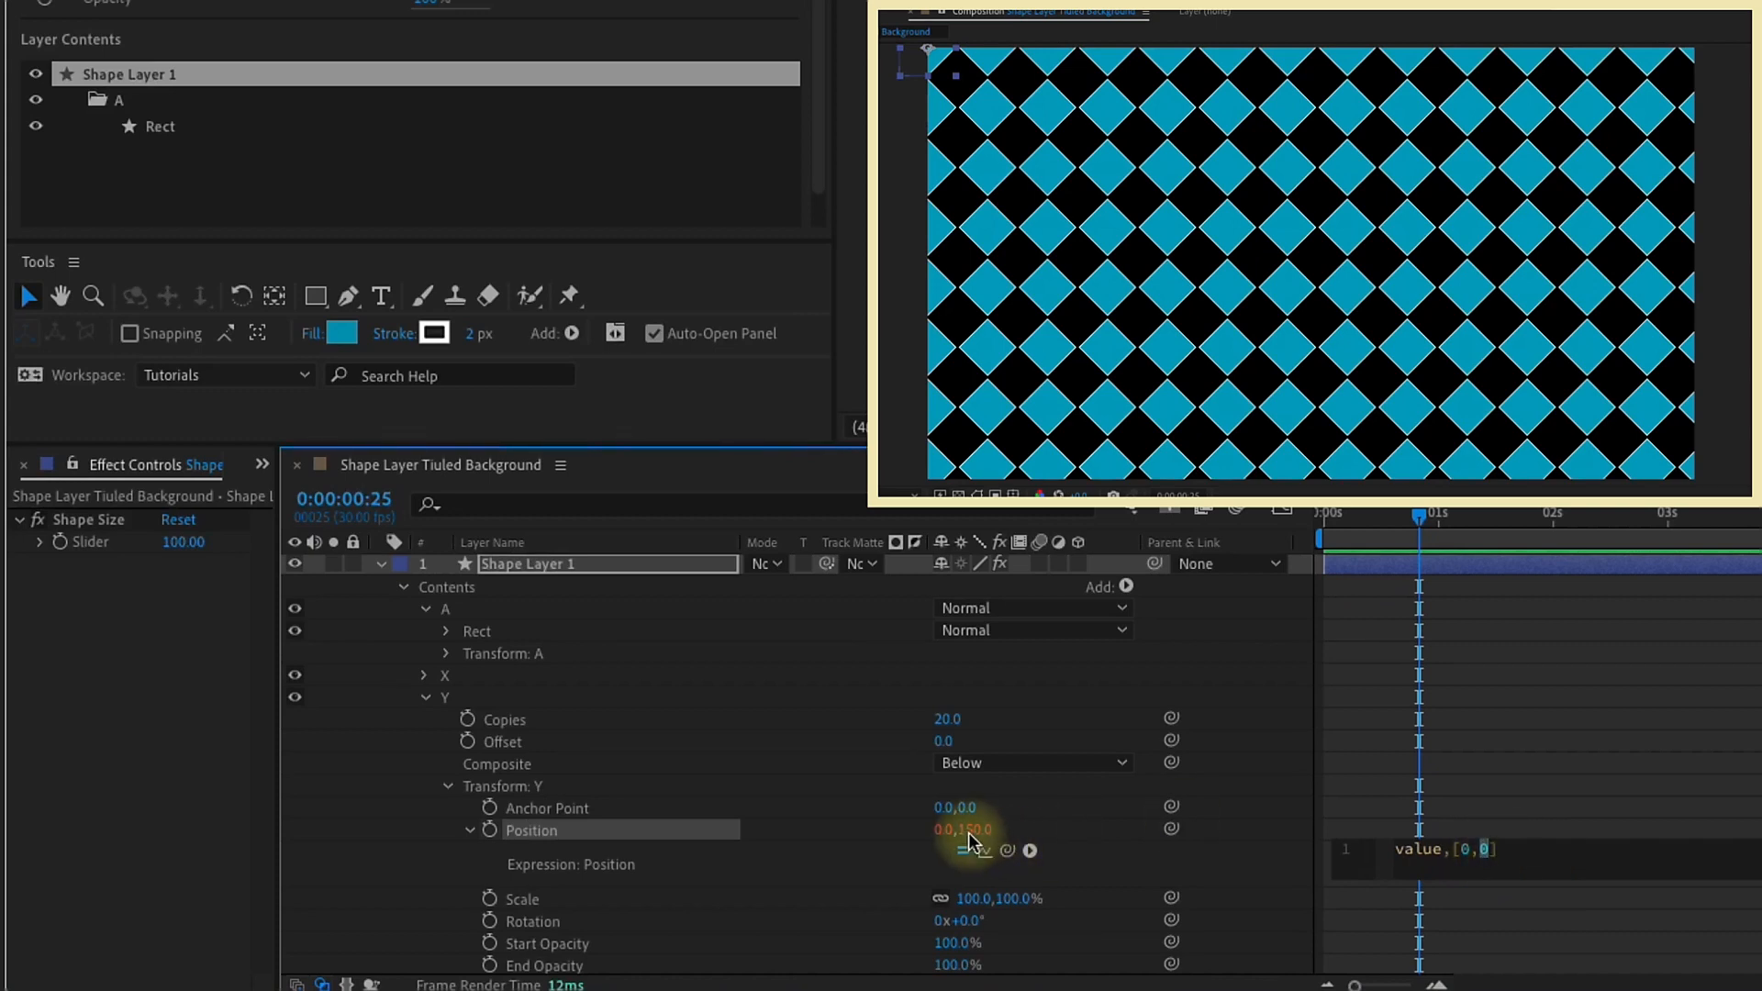
left_click_drag(1006, 850, 183, 544)
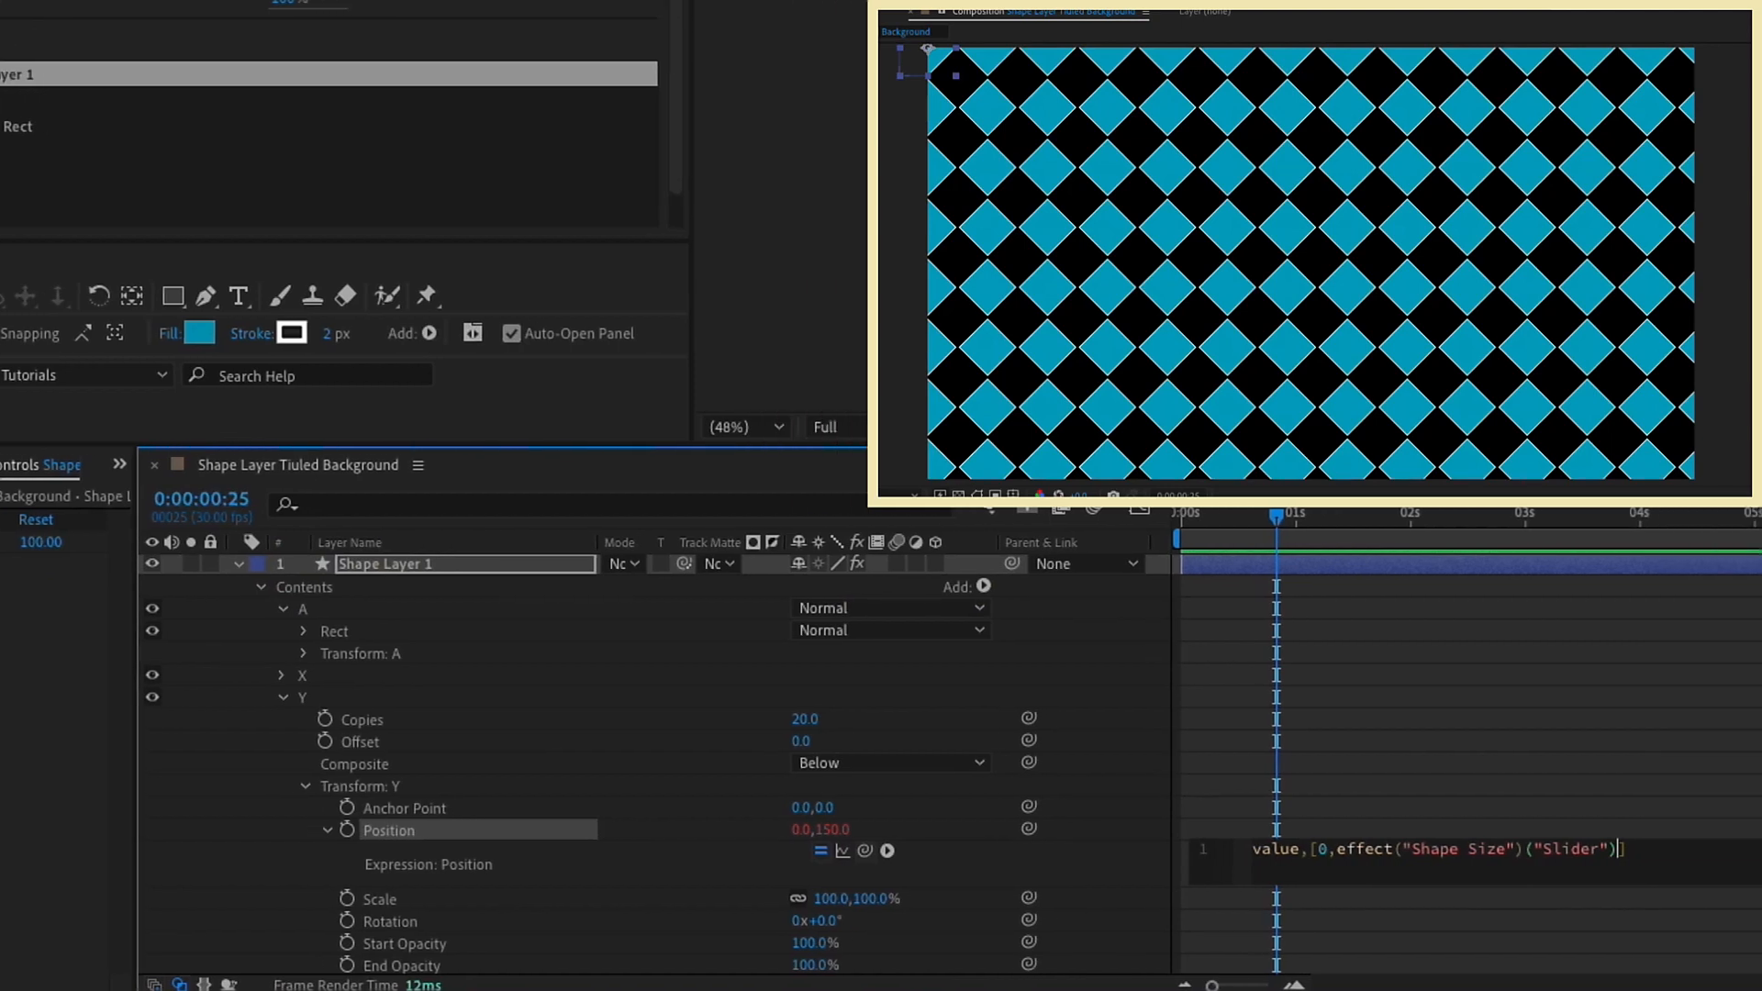
left_click(4, 552)
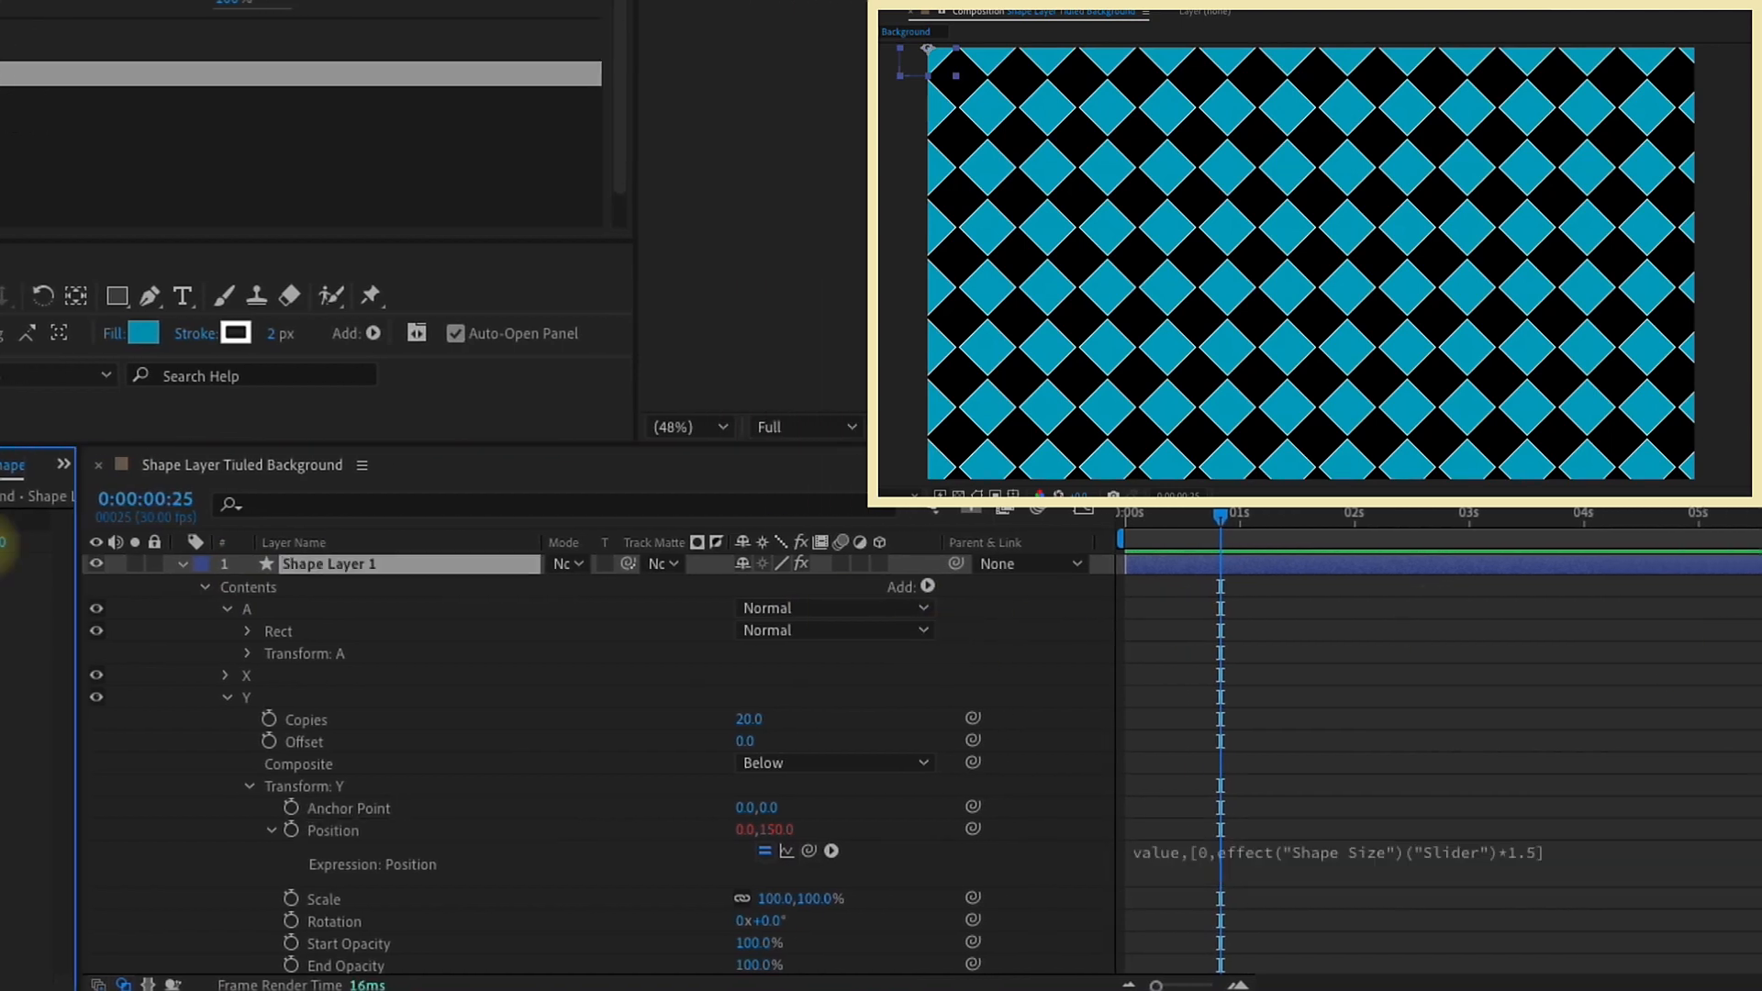
Step: Test the horizontal and vertical tile spacing with the Shape Size slider at 50 and 125, and restore it to 100
left_click(183, 542)
type("50")
key("Return")
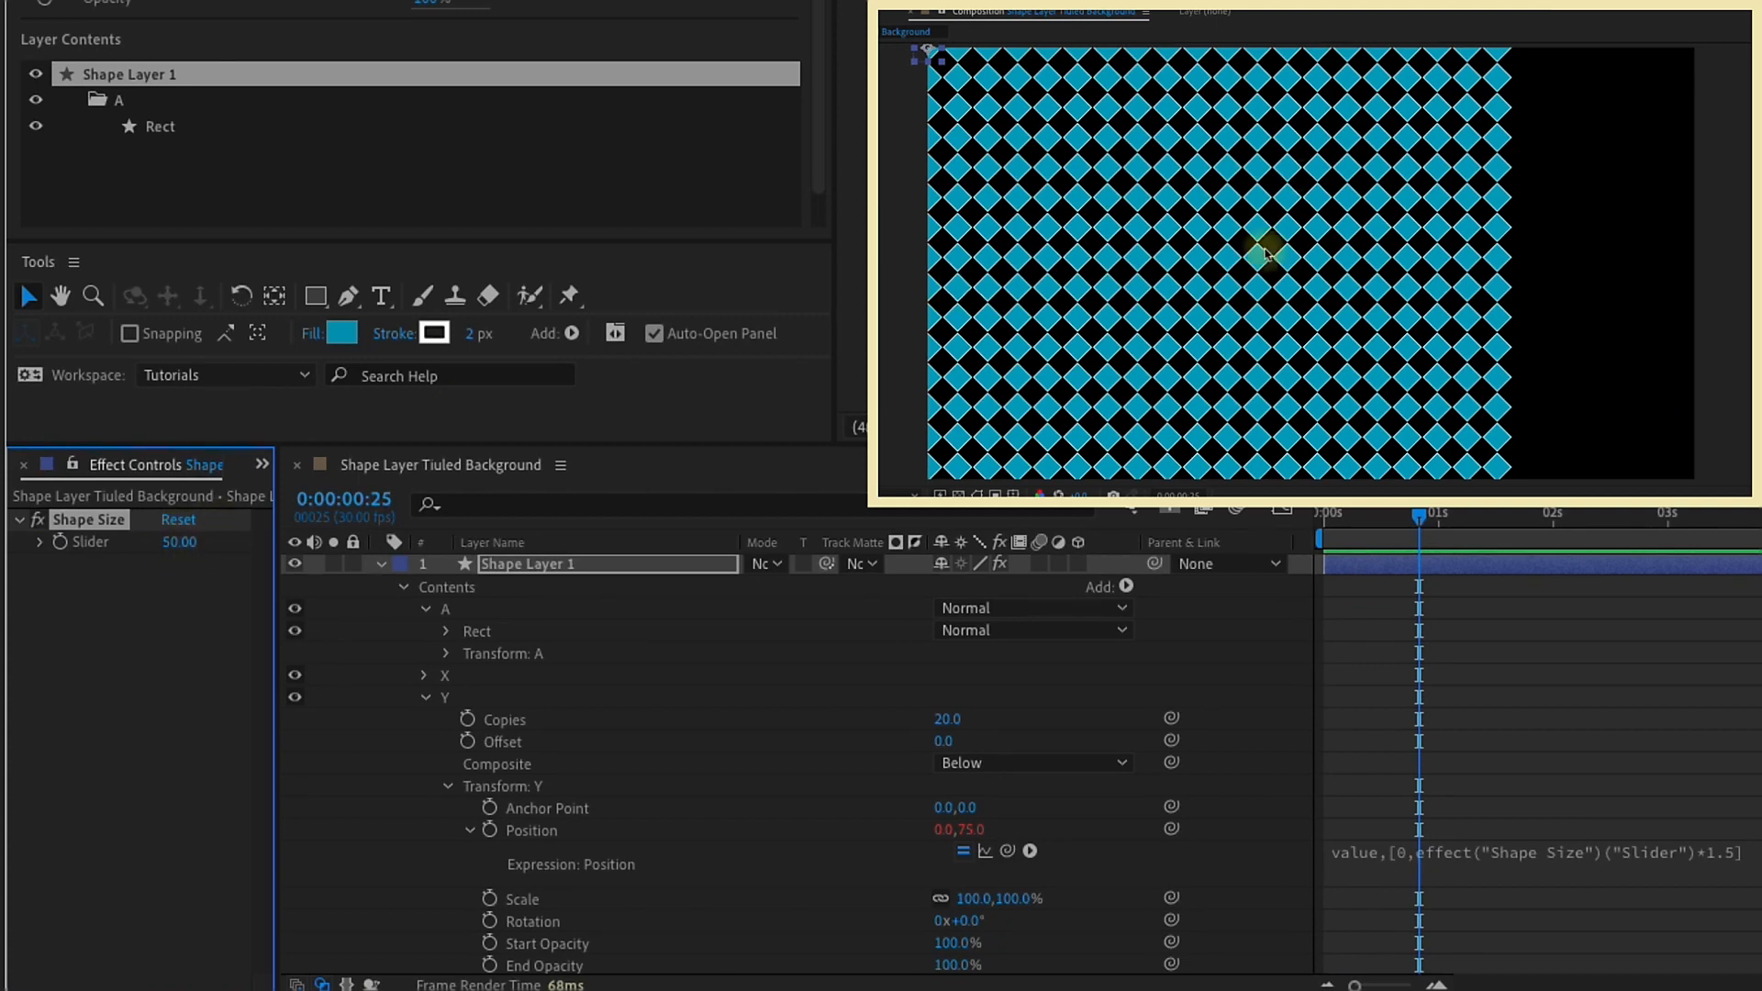
left_click(181, 542)
type("125")
key("Return")
left_click(181, 543)
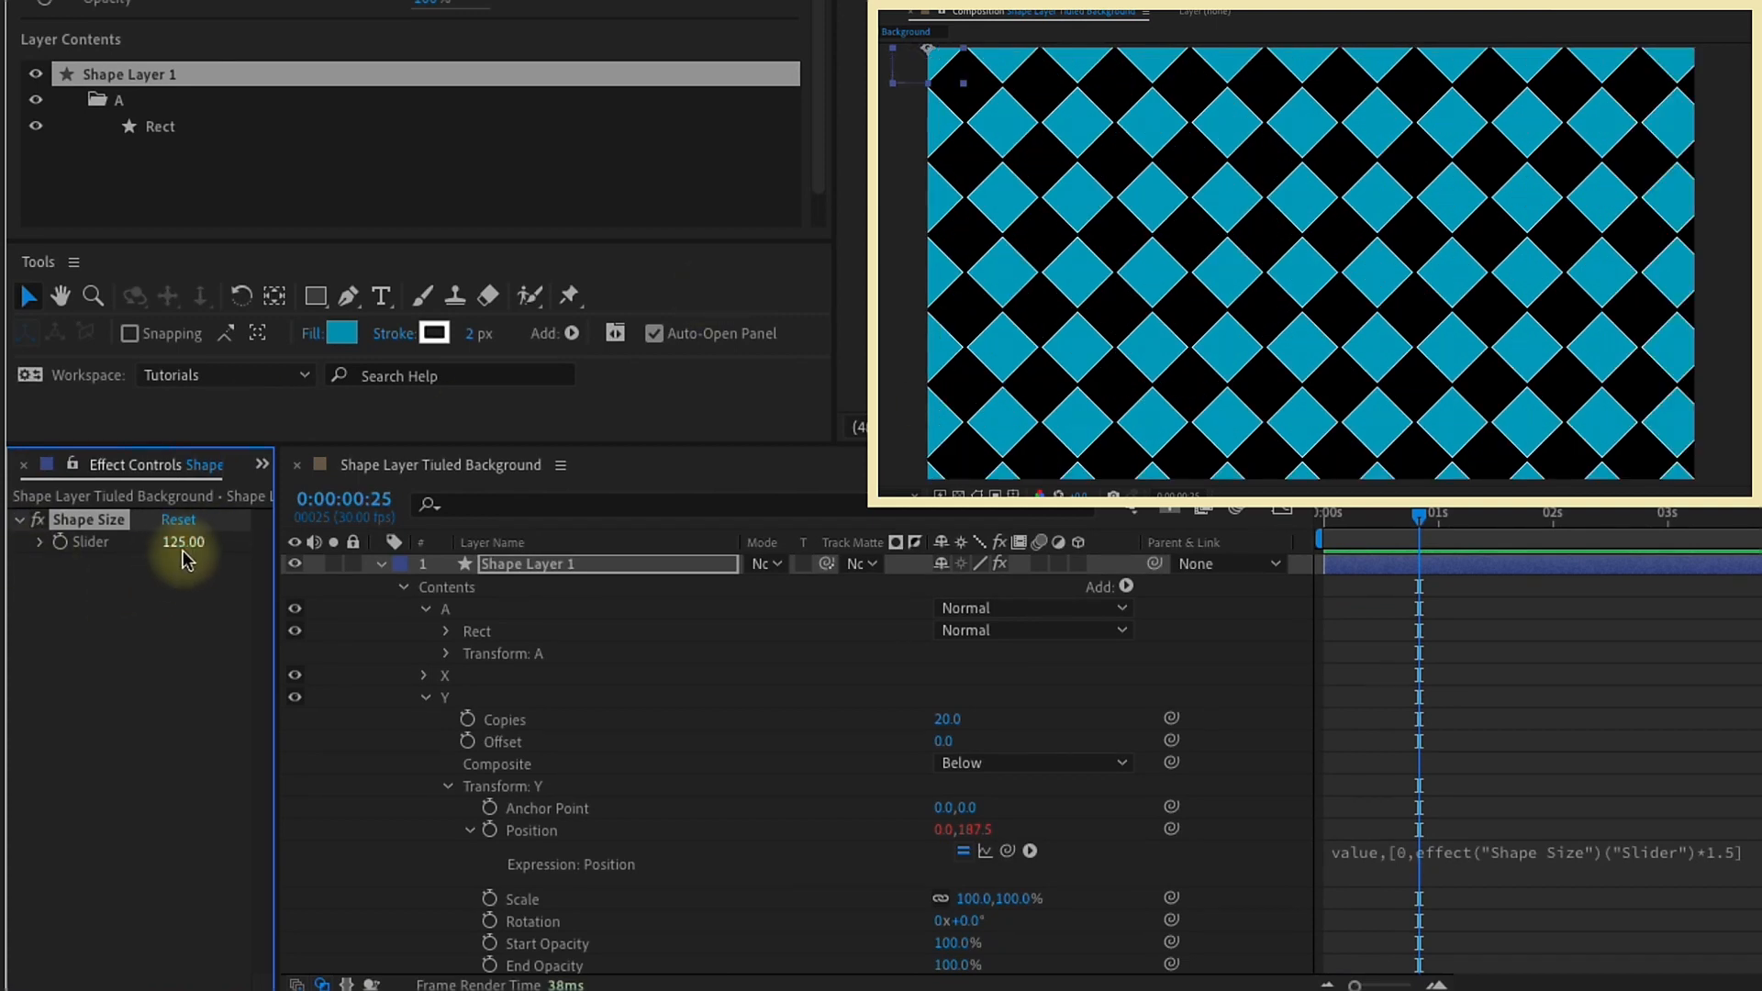
type("100")
key("Return")
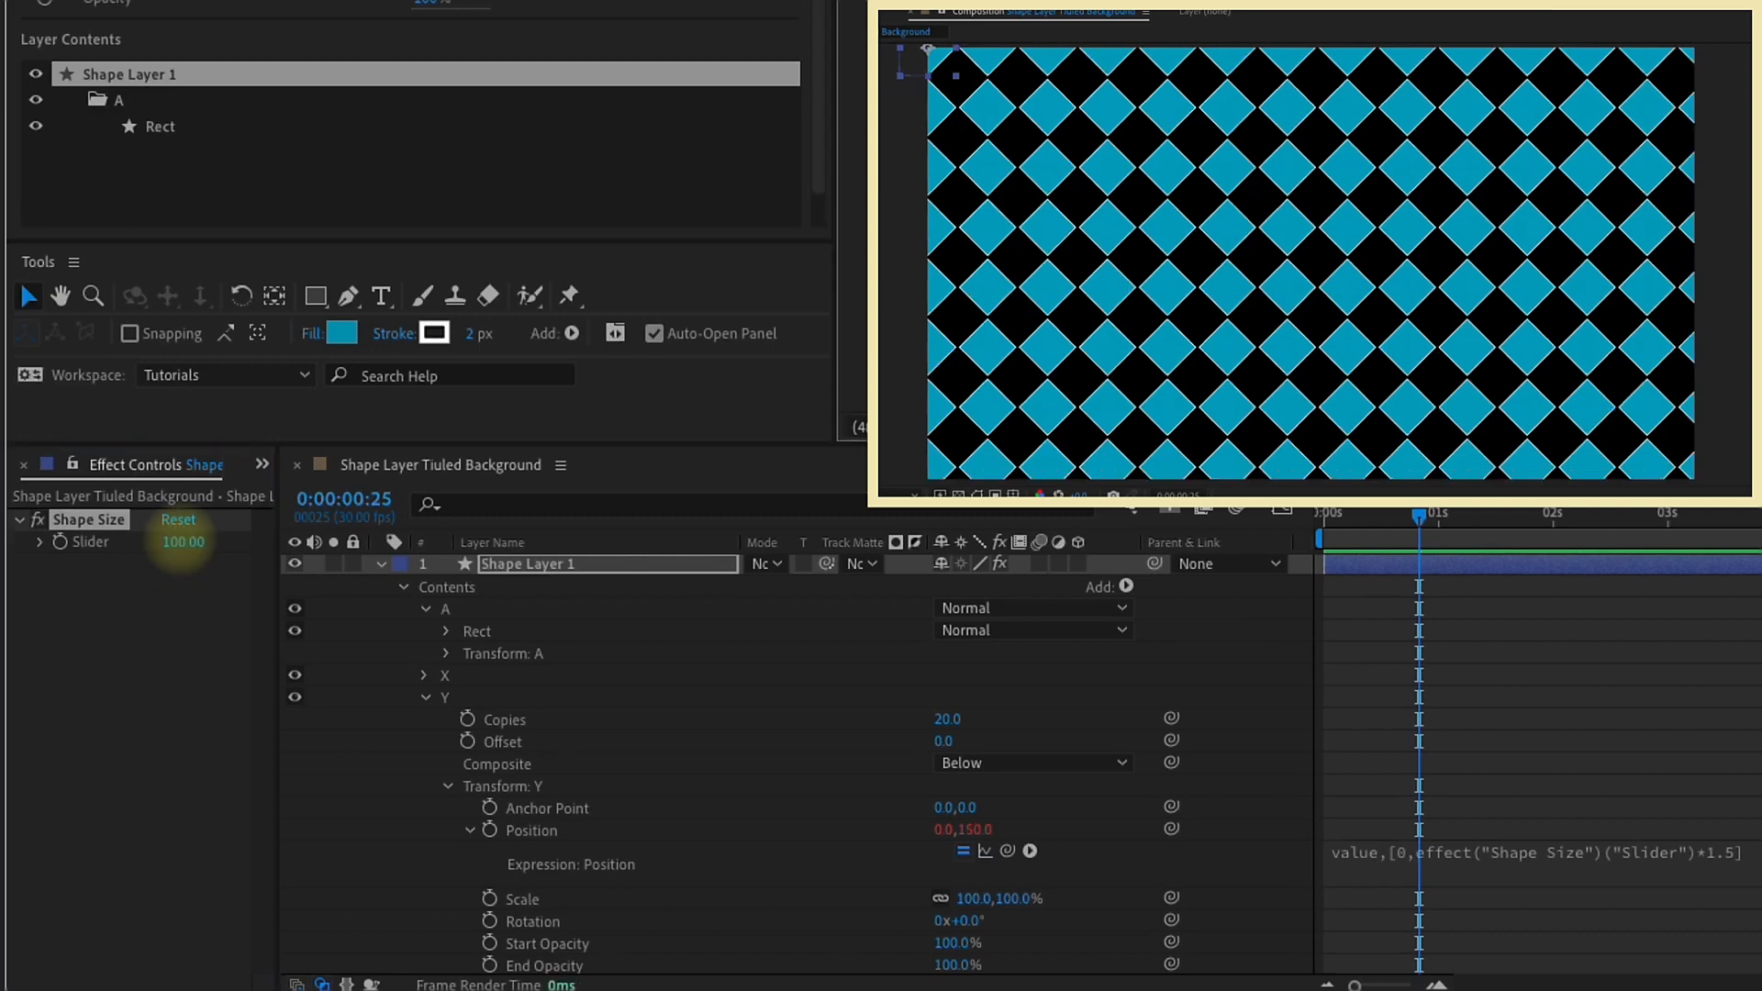
Step: Set the Shape Size slider to 50
left_click(179, 542)
type("50")
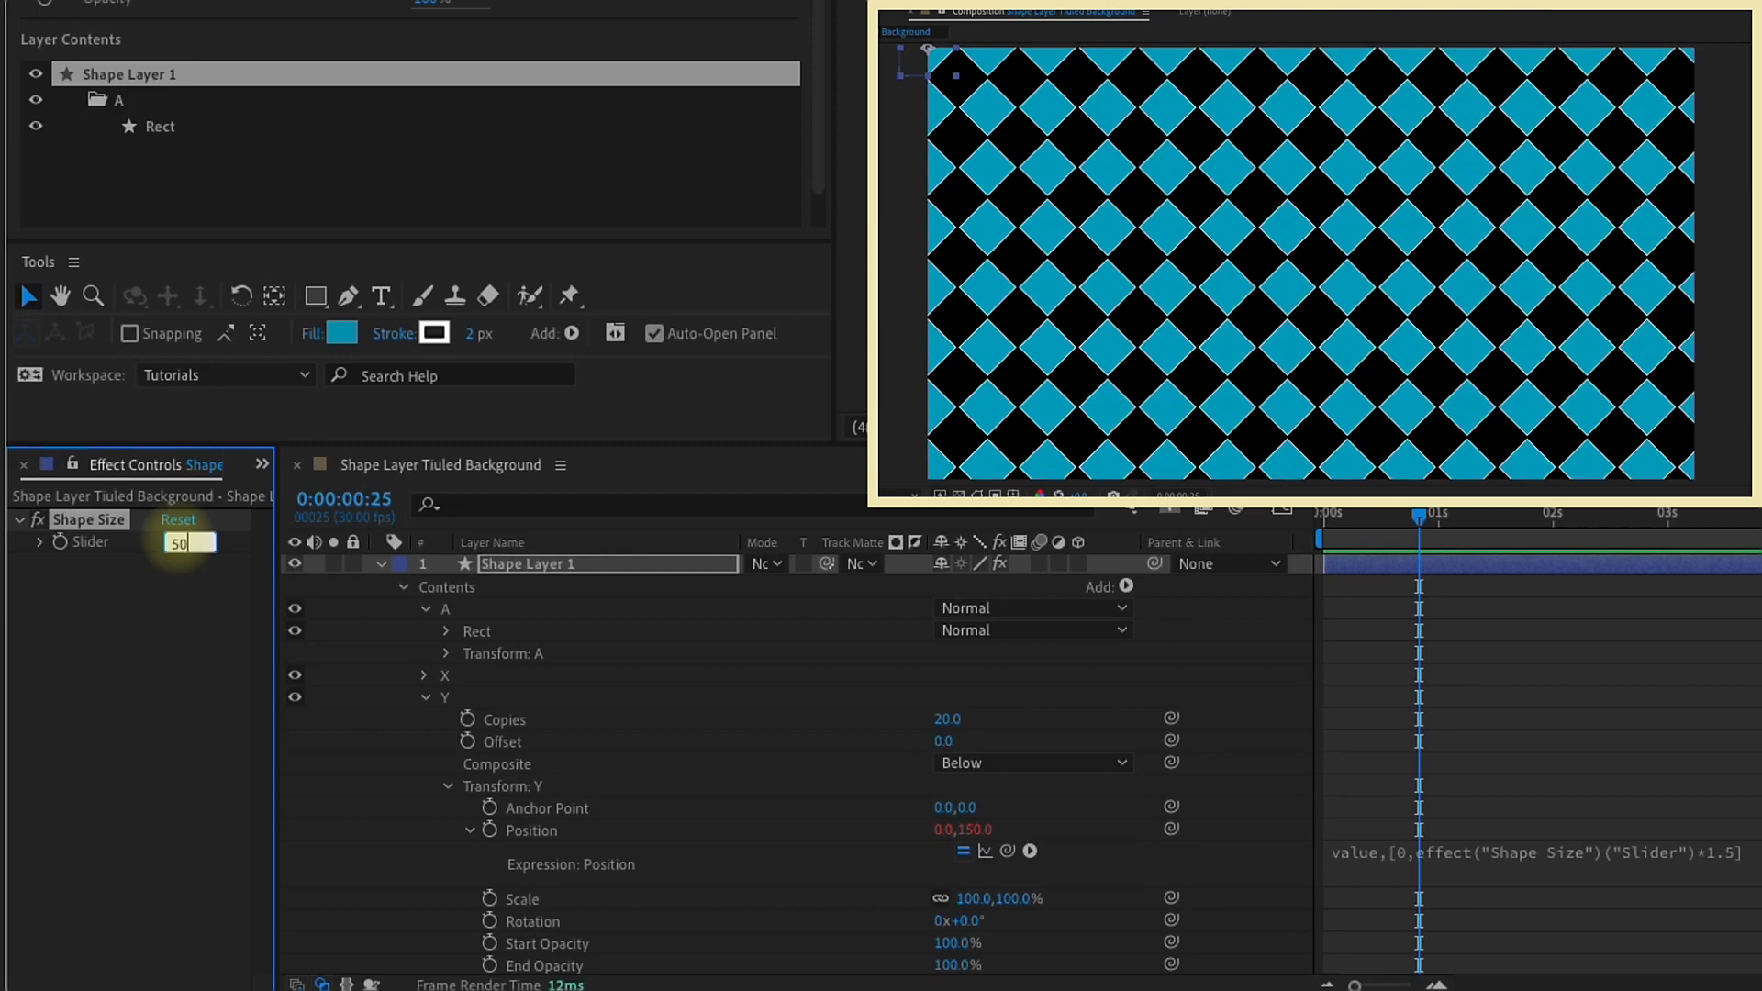
key("Return")
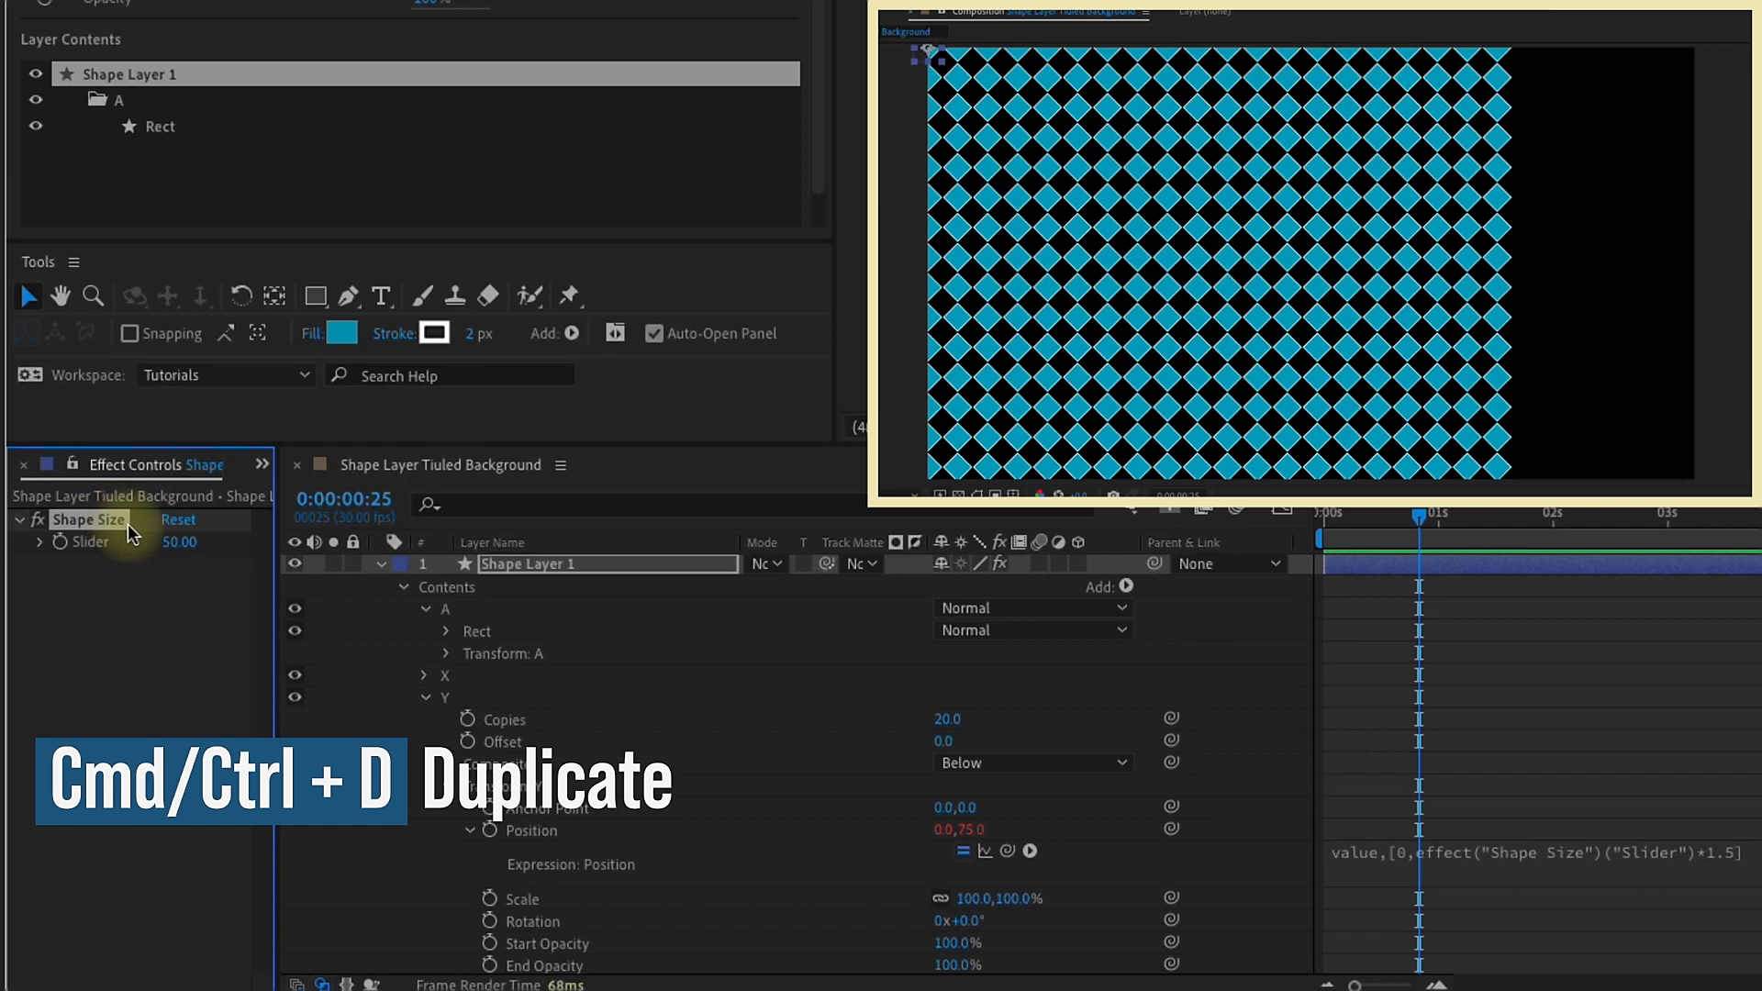
Step: Duplicate the Shape Size slider effect and rename the duplicate as Copies
key("ctrl+d")
key("Return")
type("Copies")
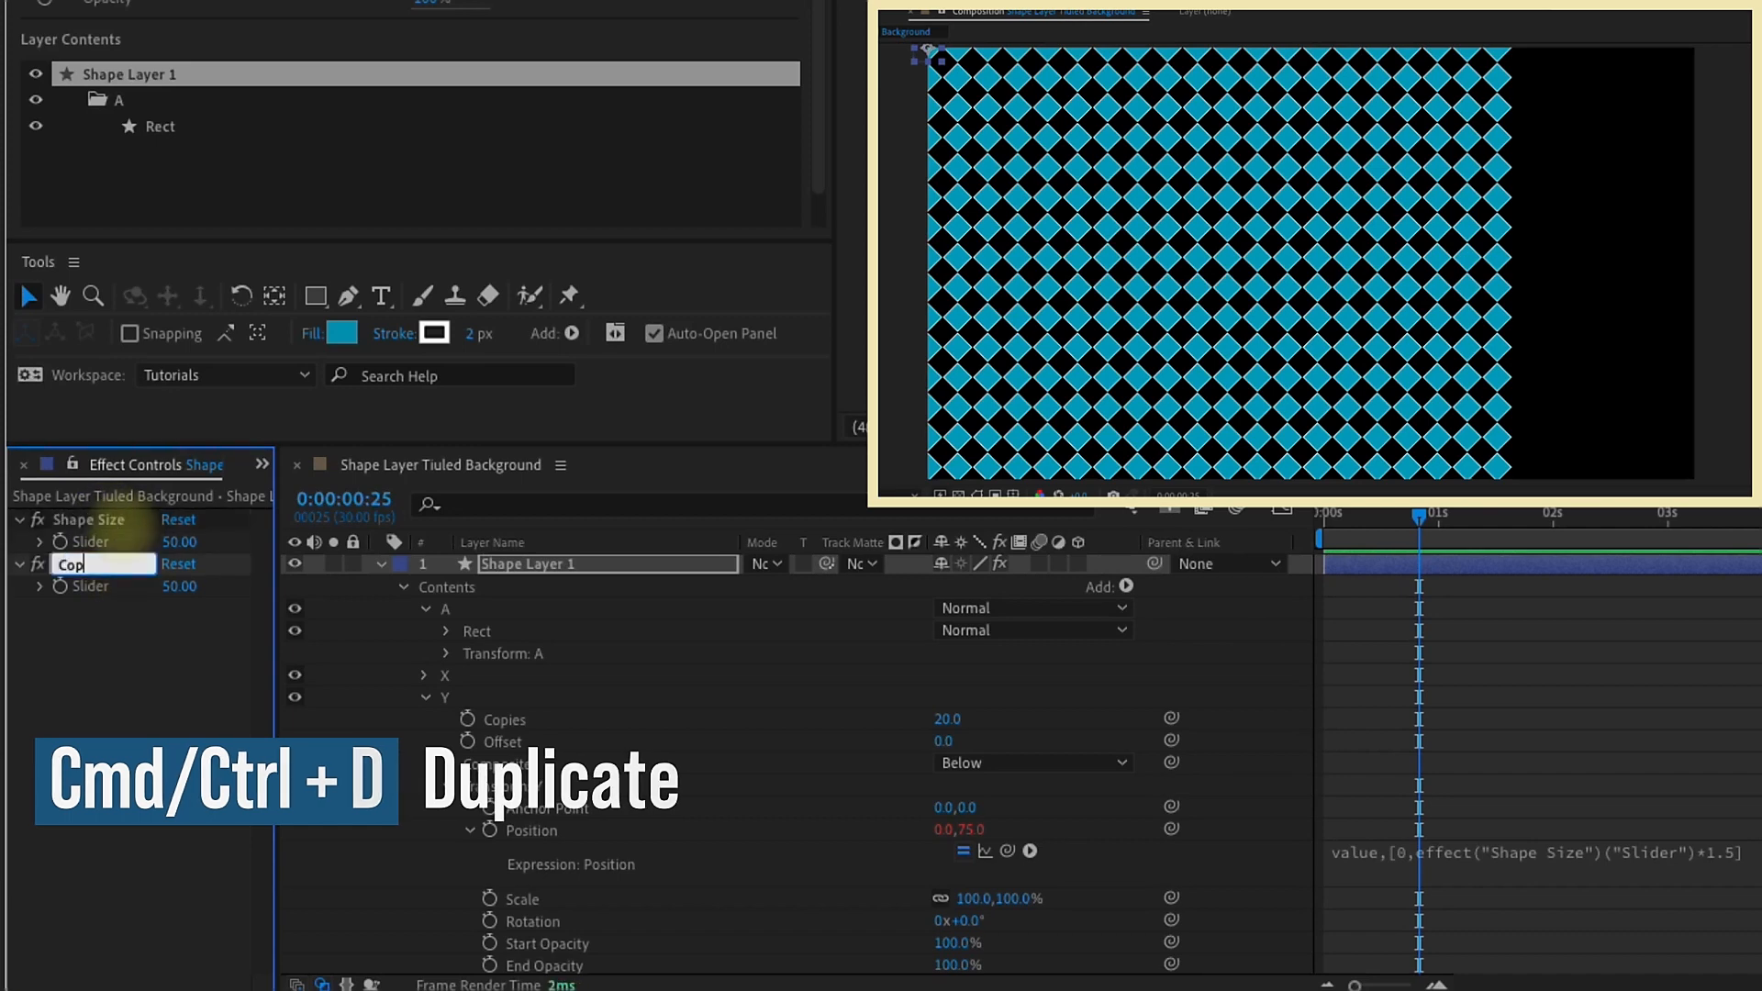
Step: Filter the layer properties by "copie" and link the X repeater's Copies to the Copies slider
left_click(477, 505)
type("copie")
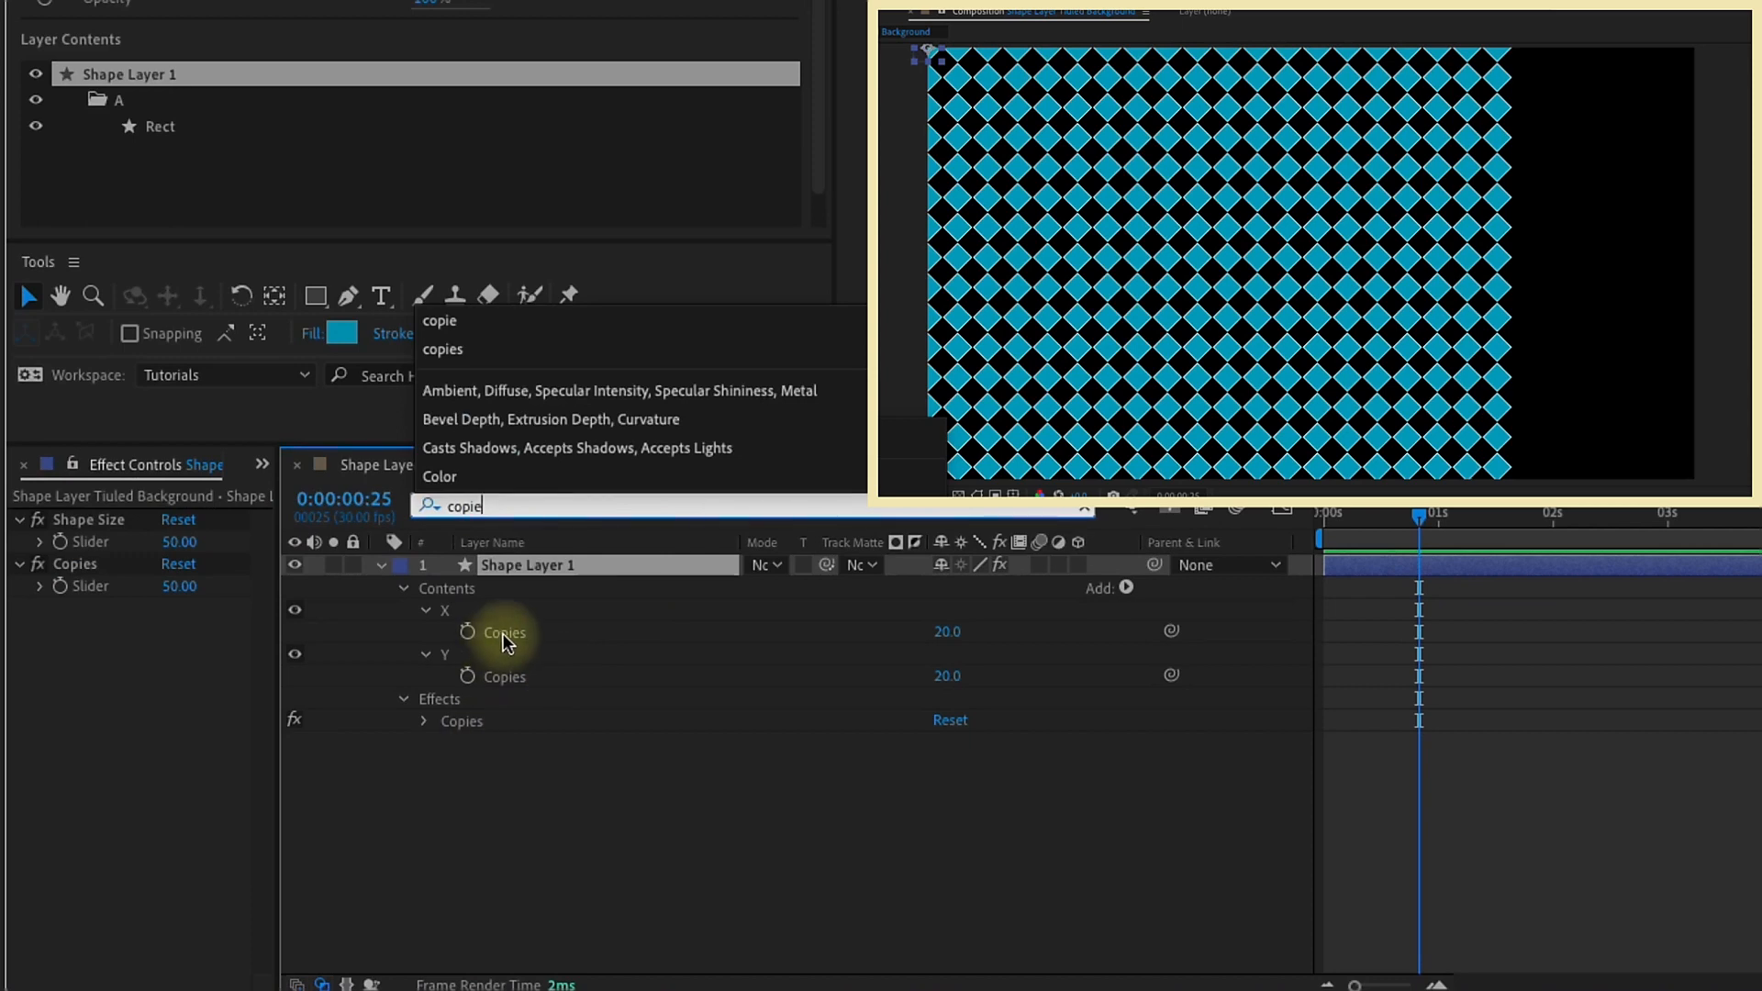
left_click(1172, 634)
left_click_drag(1172, 633, 97, 586)
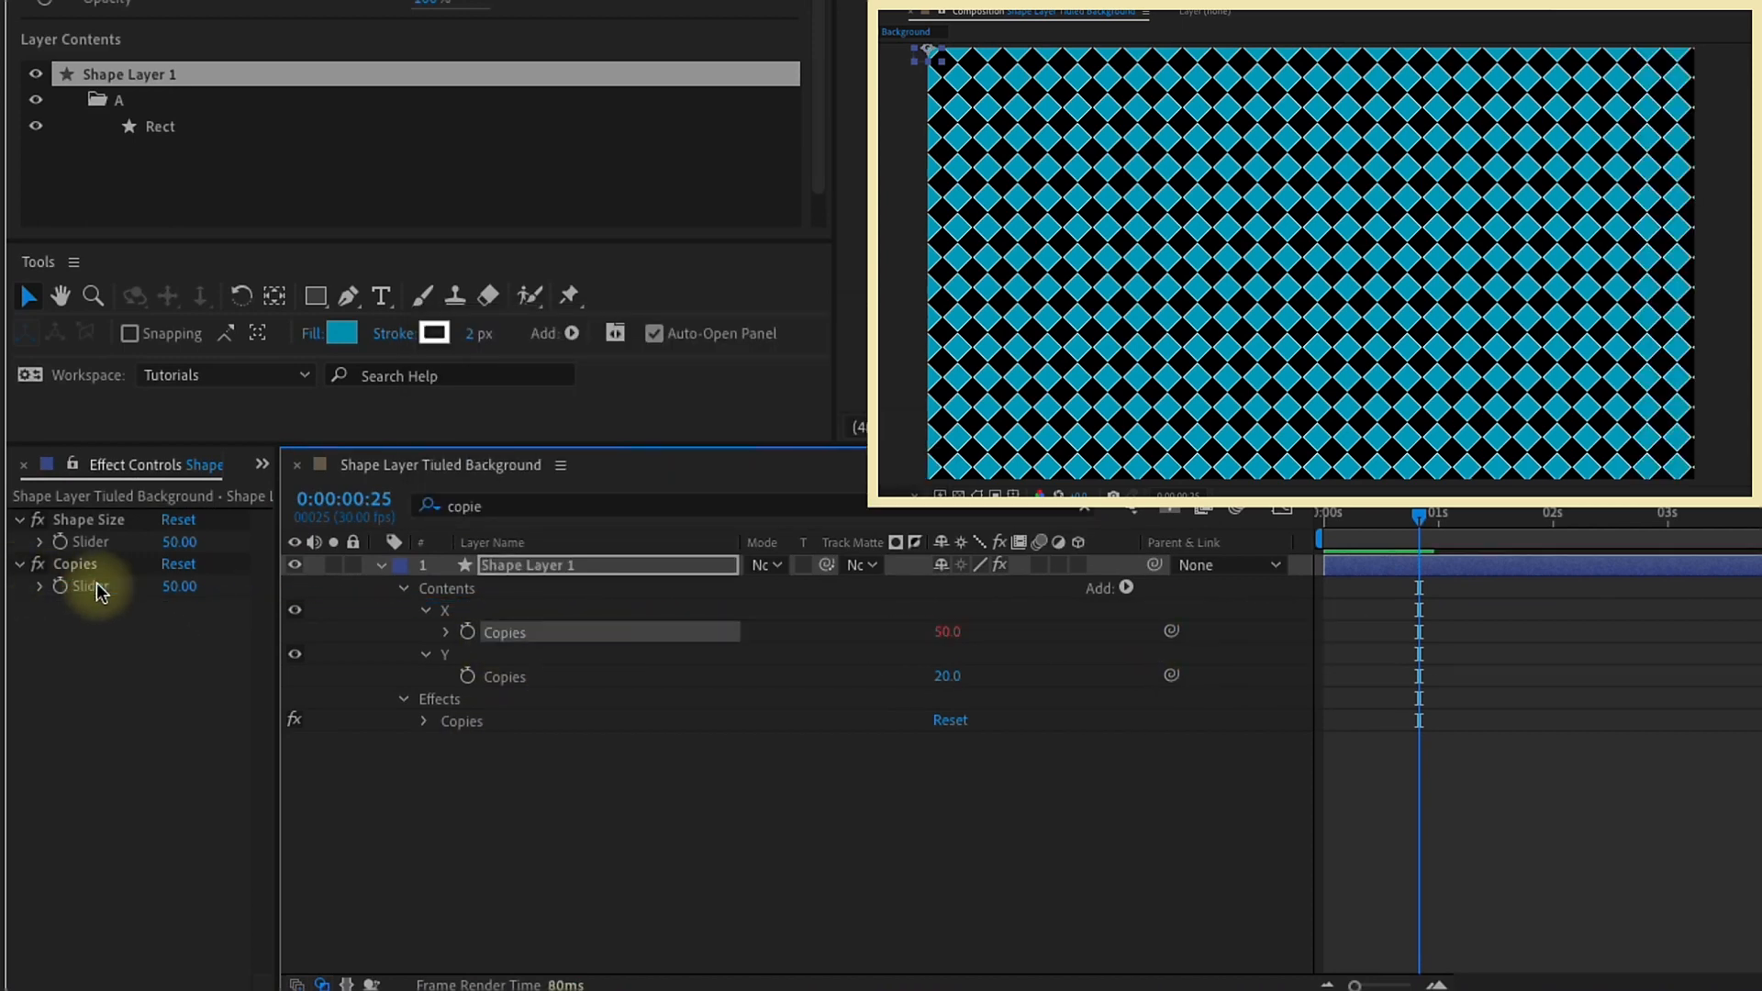
Step: Test the X repeater's link with the Copies slider at 10, and undo the change
left_click(180, 586)
type("10")
key("Return")
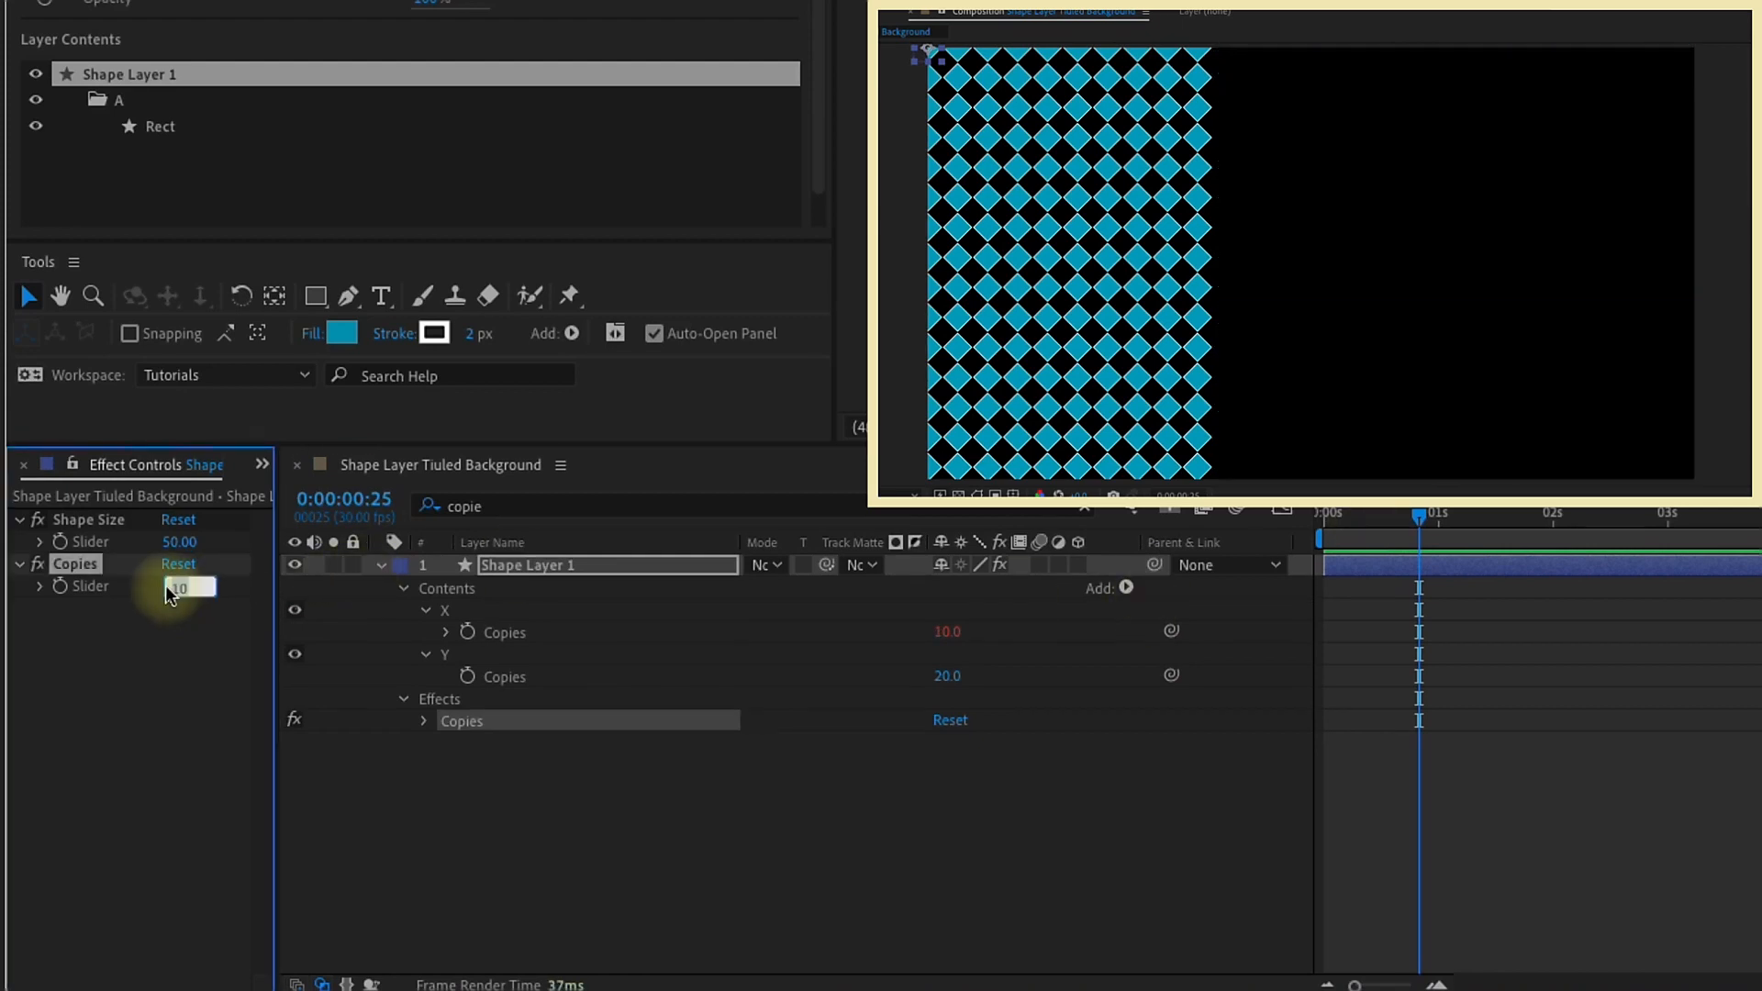
key("ctrl+z")
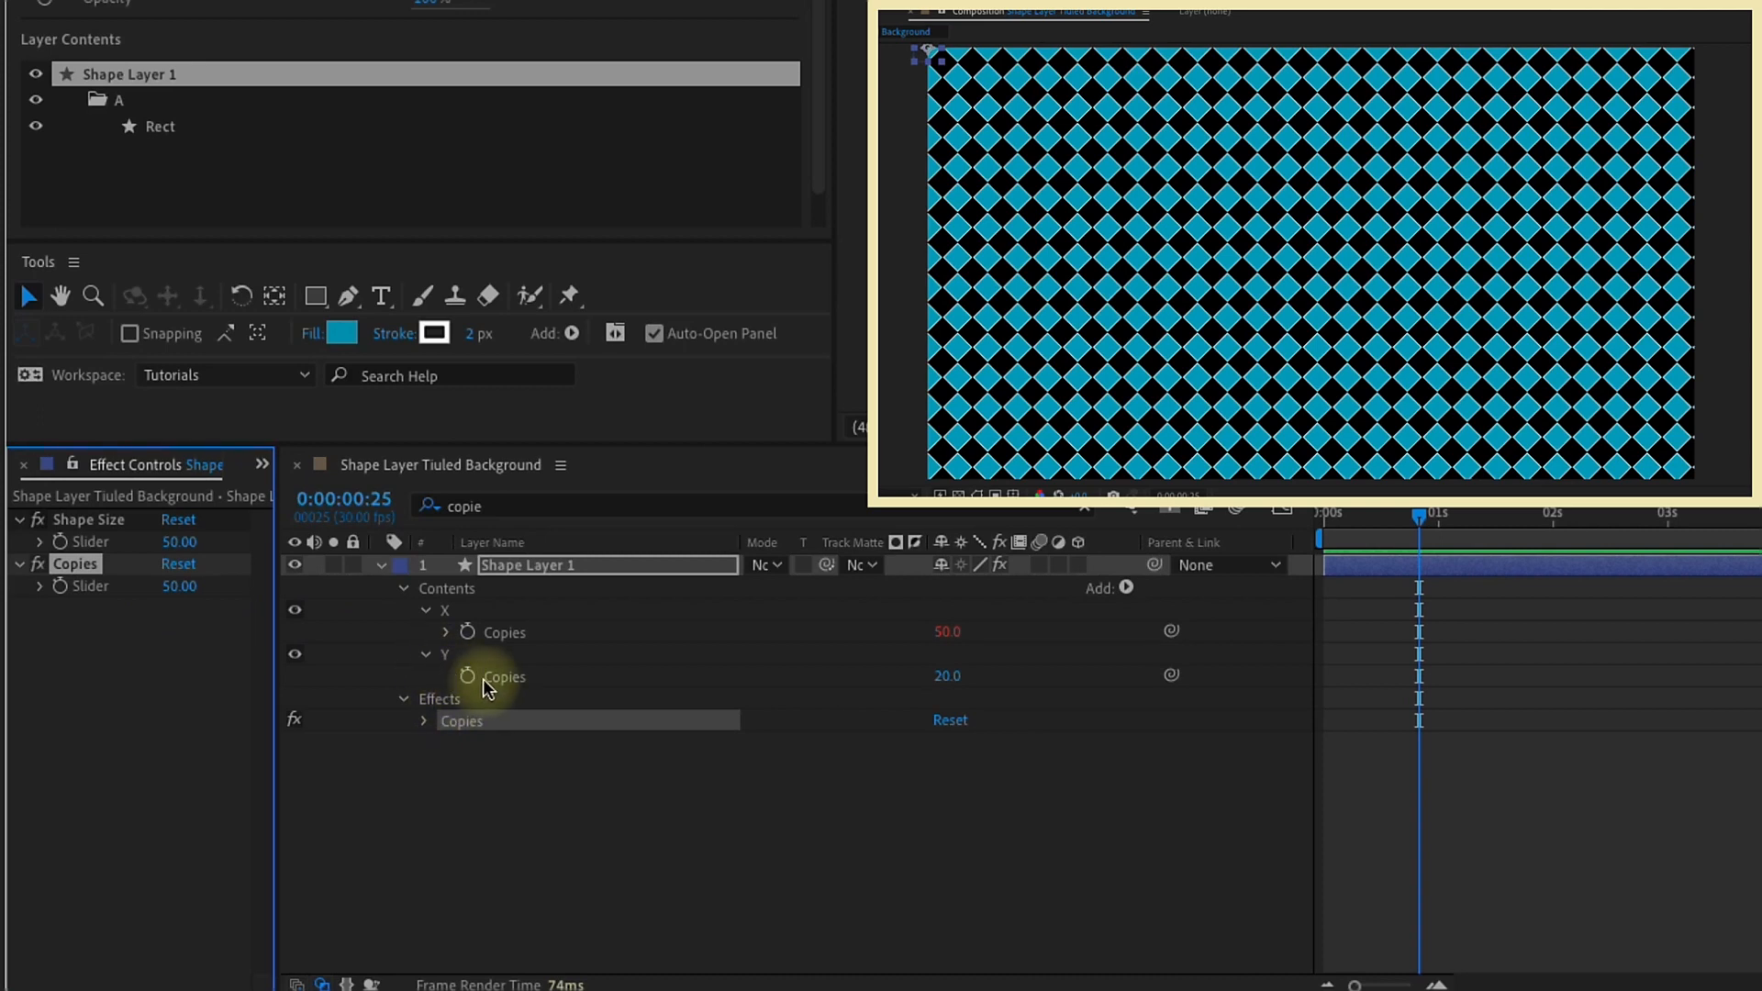
Step: Link the Y repeater's Copies to the Copies slider and multiply the expression by 9/16
left_click_drag(1171, 676, 91, 586)
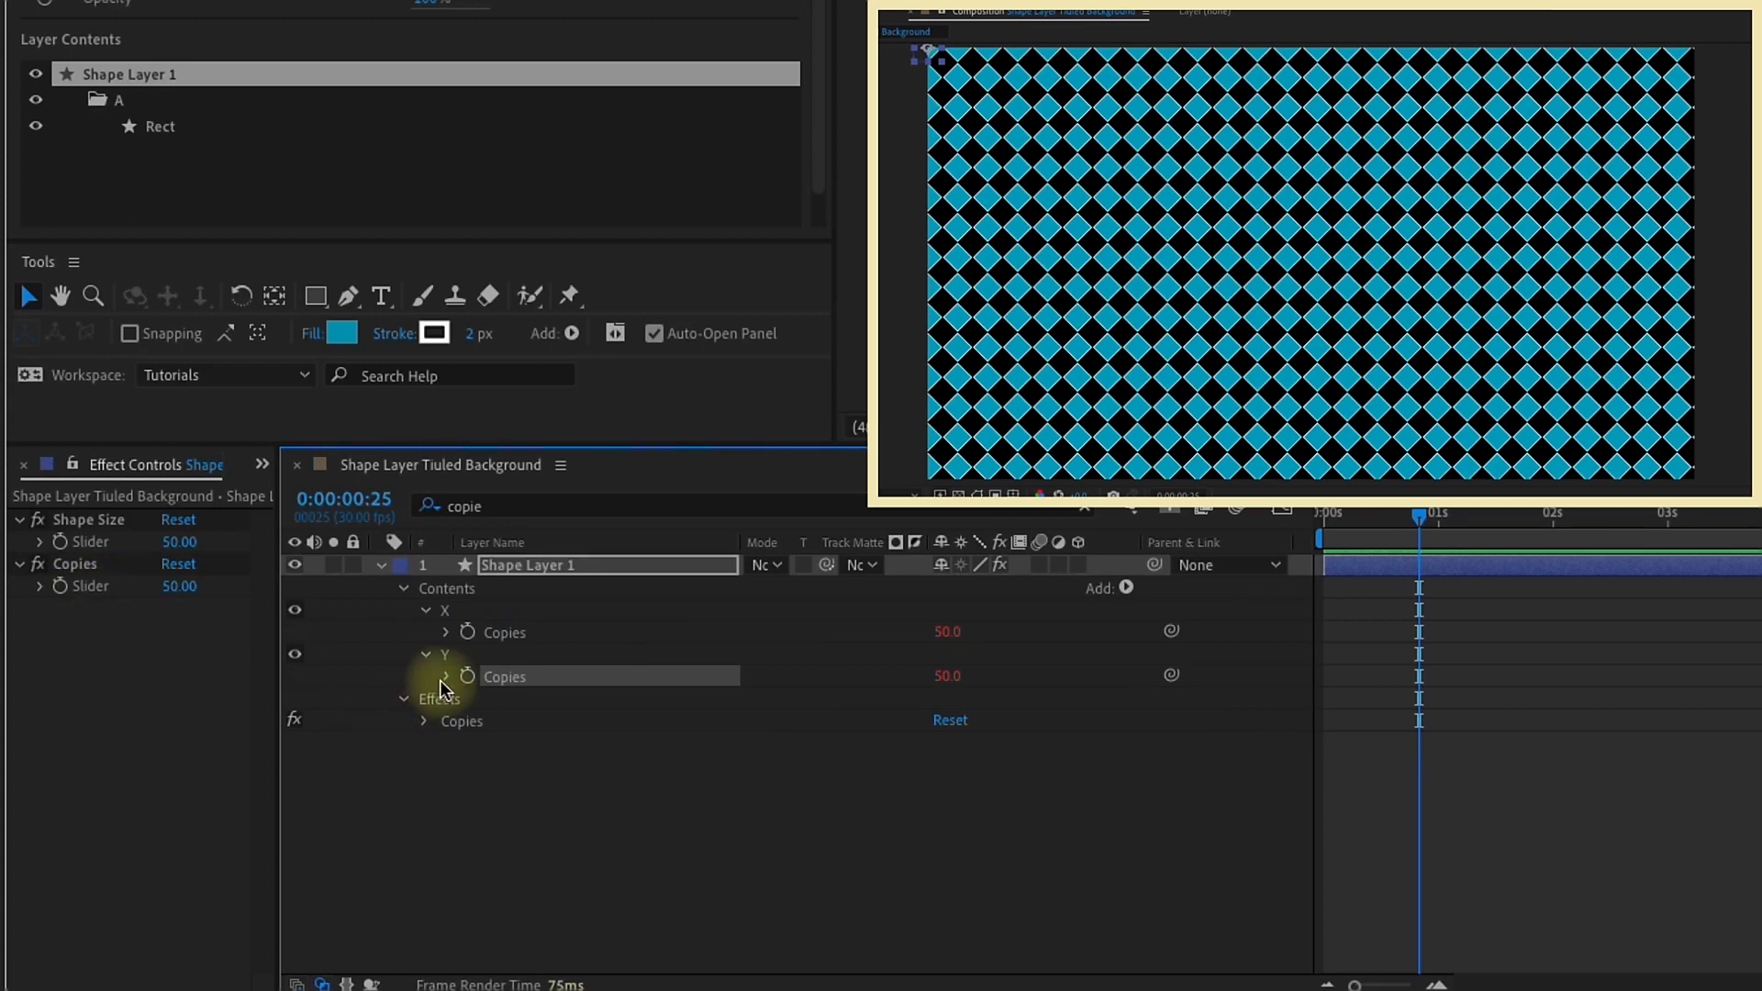
left_click(1622, 707)
type("*")
type("9/16")
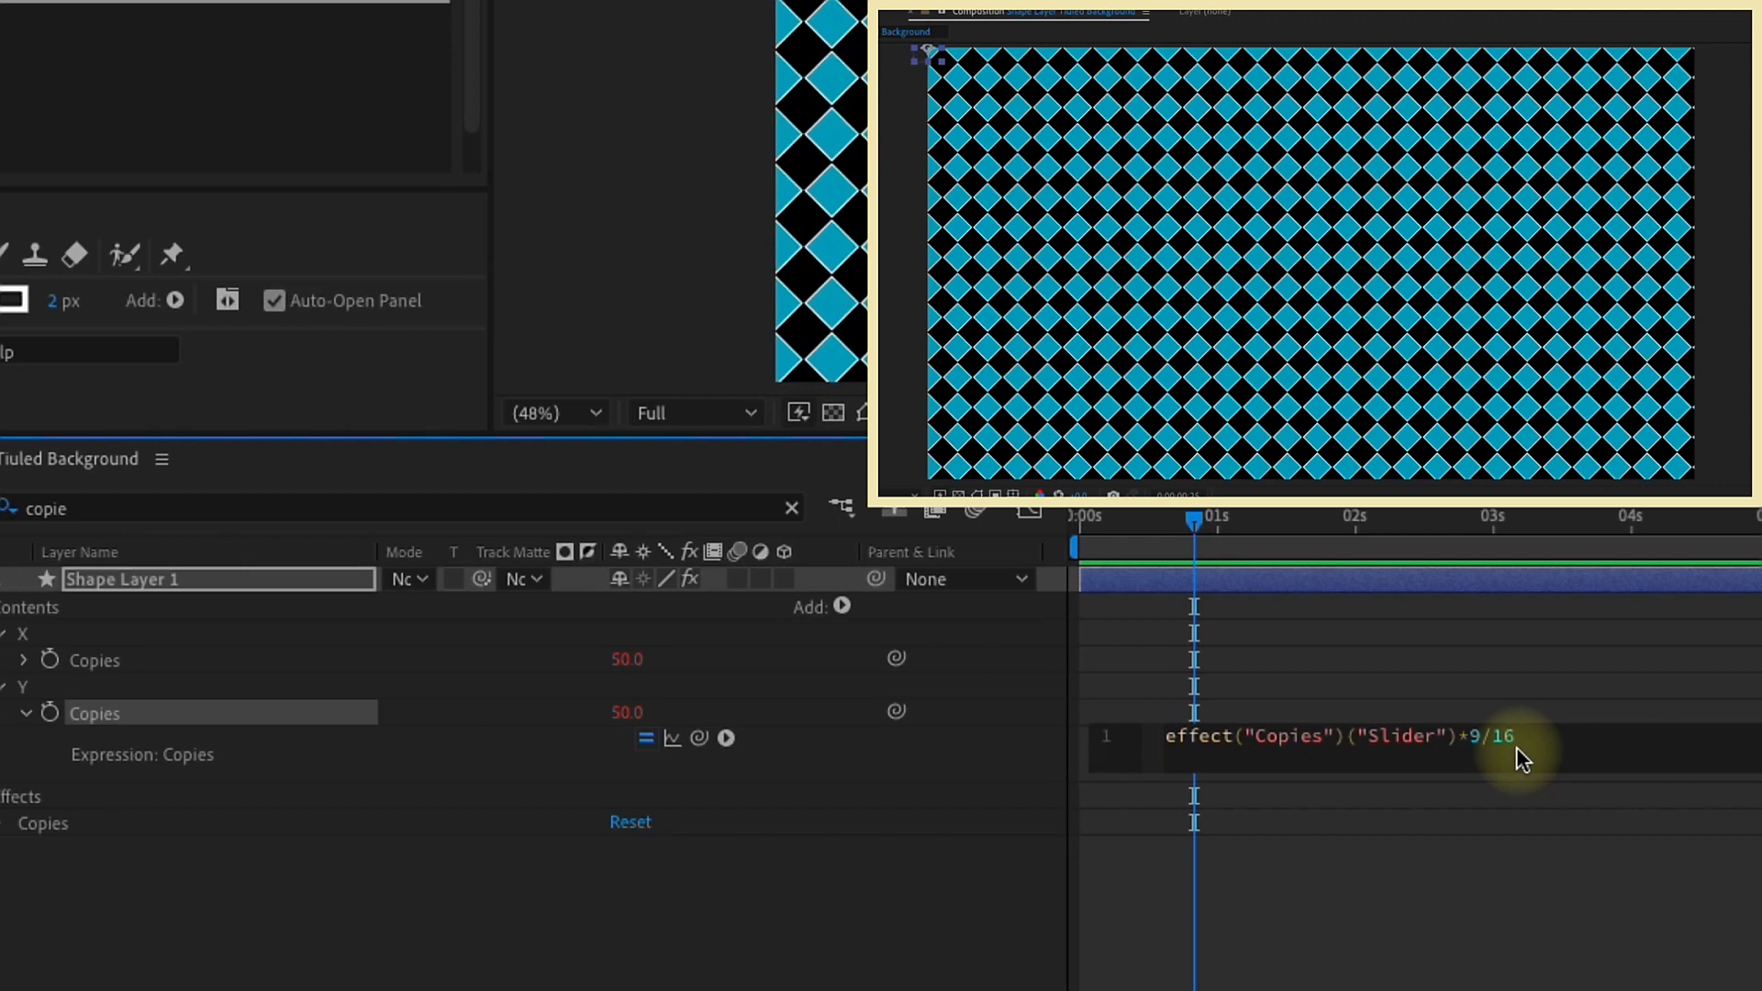
Step: Test the tile coverage with the Shape Size slider at 15, and set the slider to 100
left_click(177, 650)
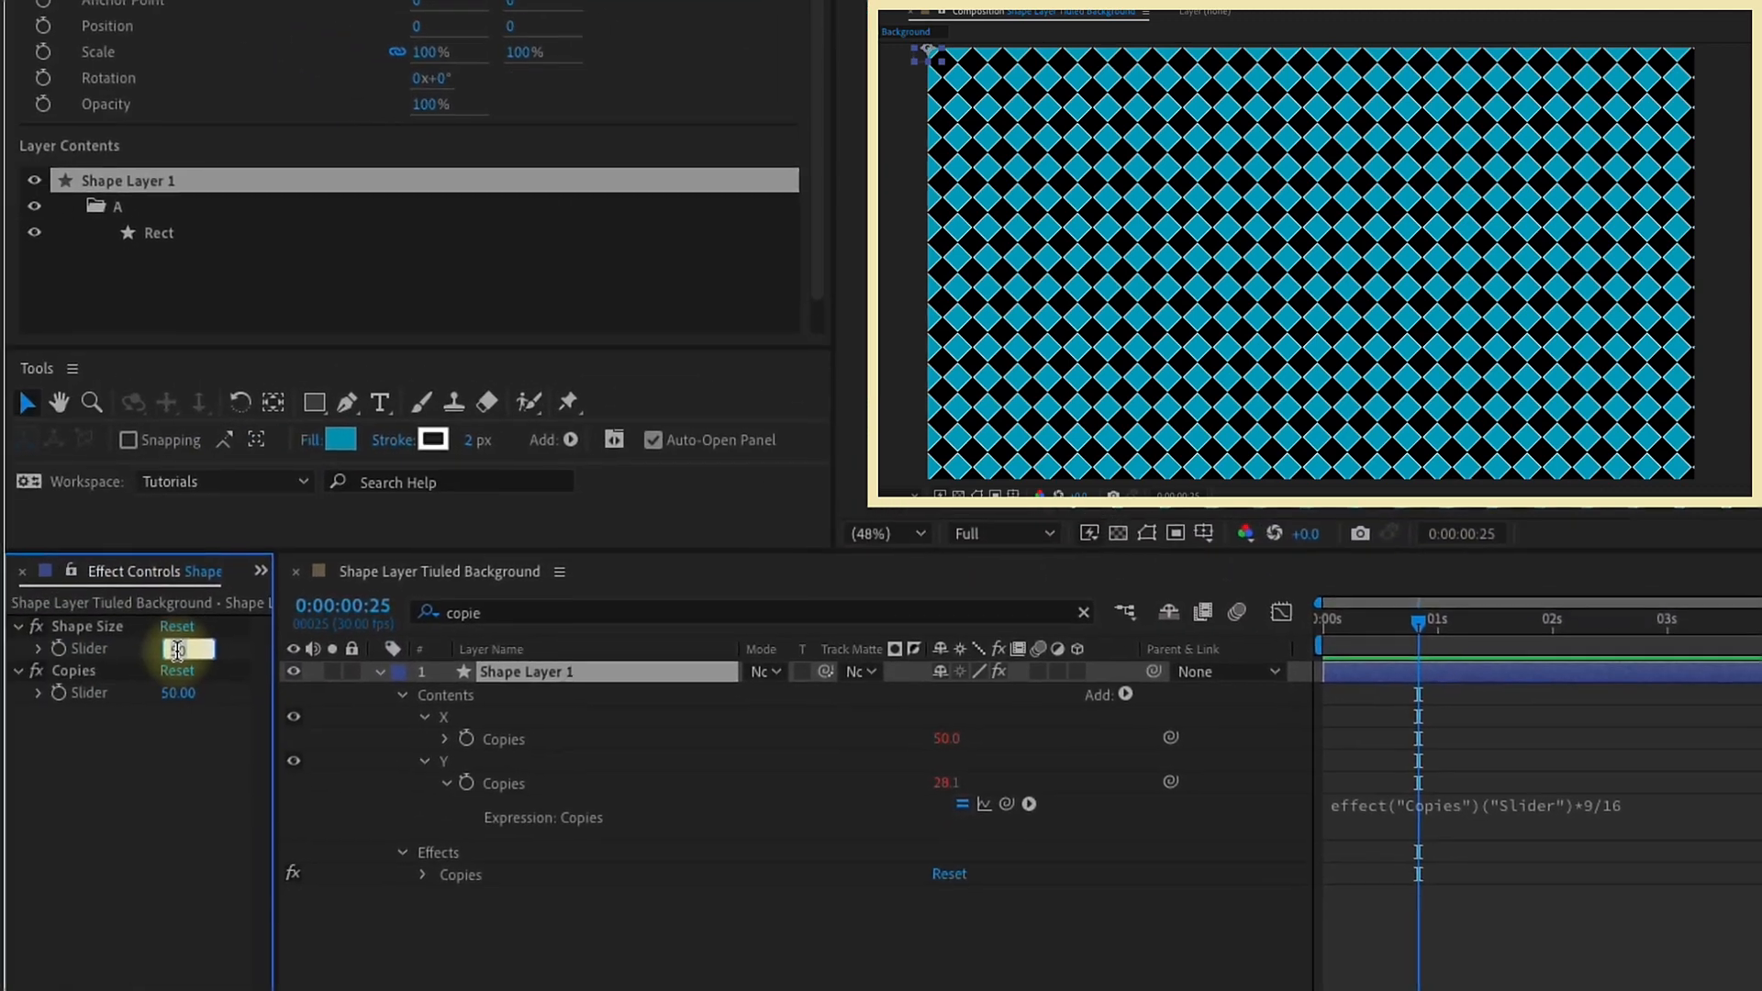
type("15")
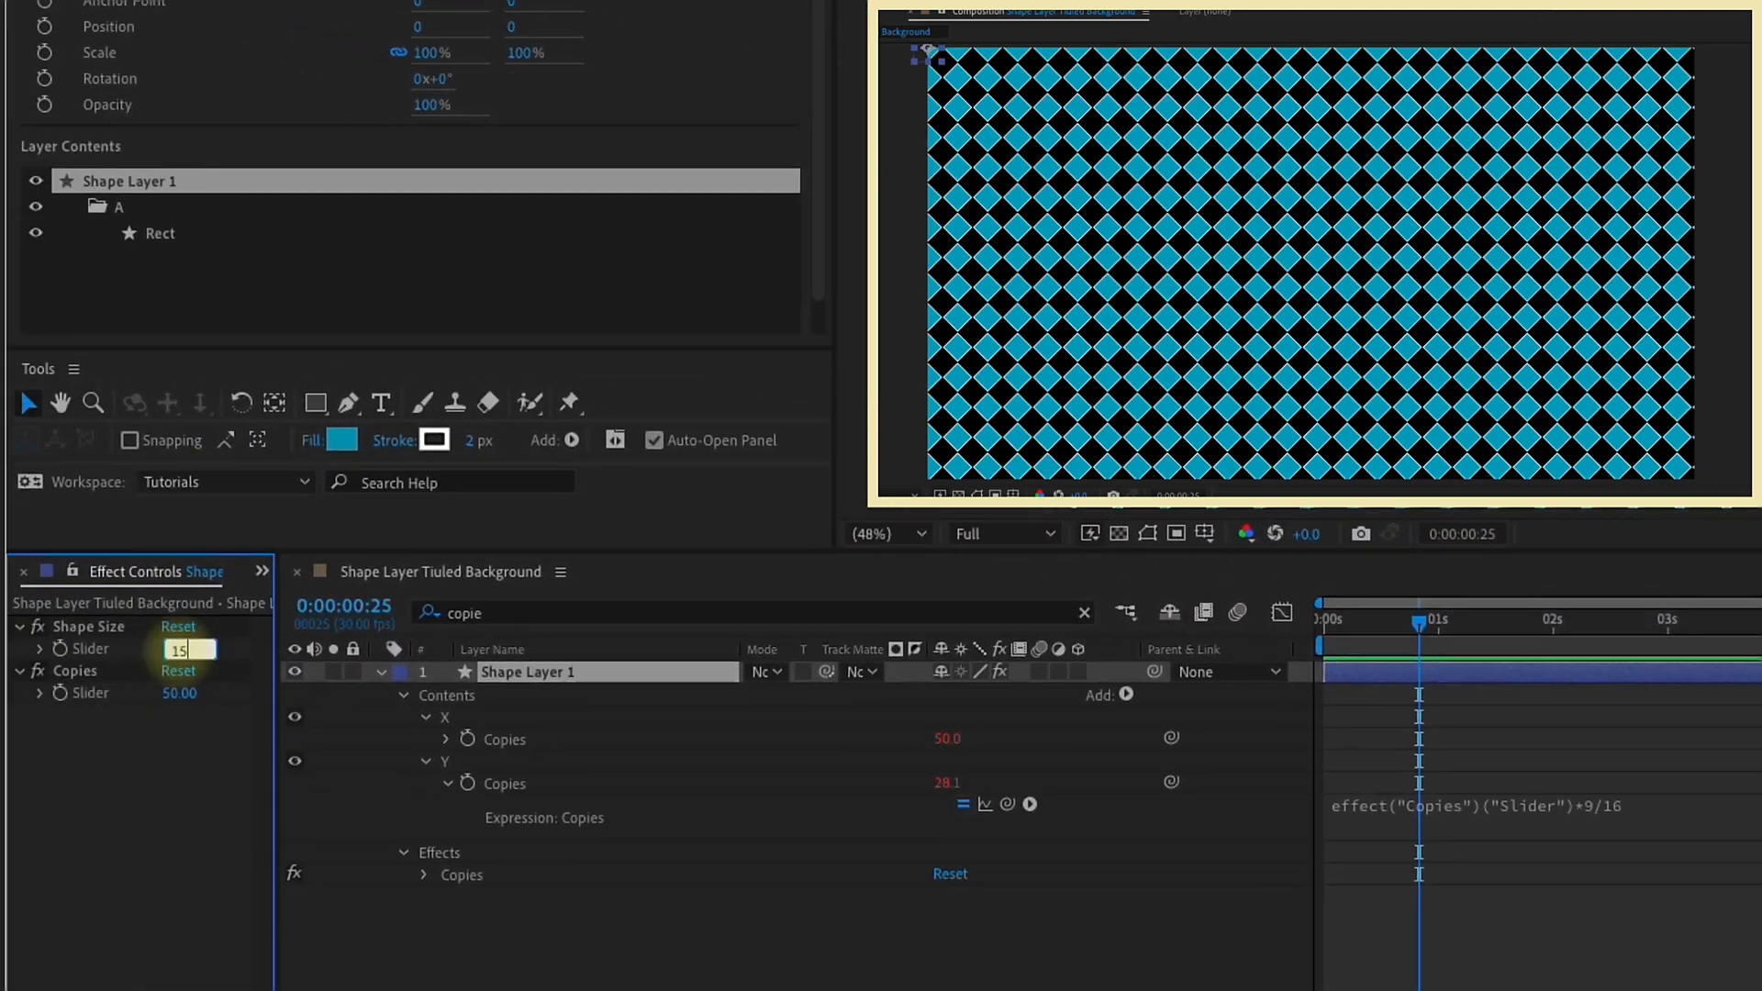
key("Return")
left_click_drag(186, 650, 203, 651)
left_click(184, 651)
type("20")
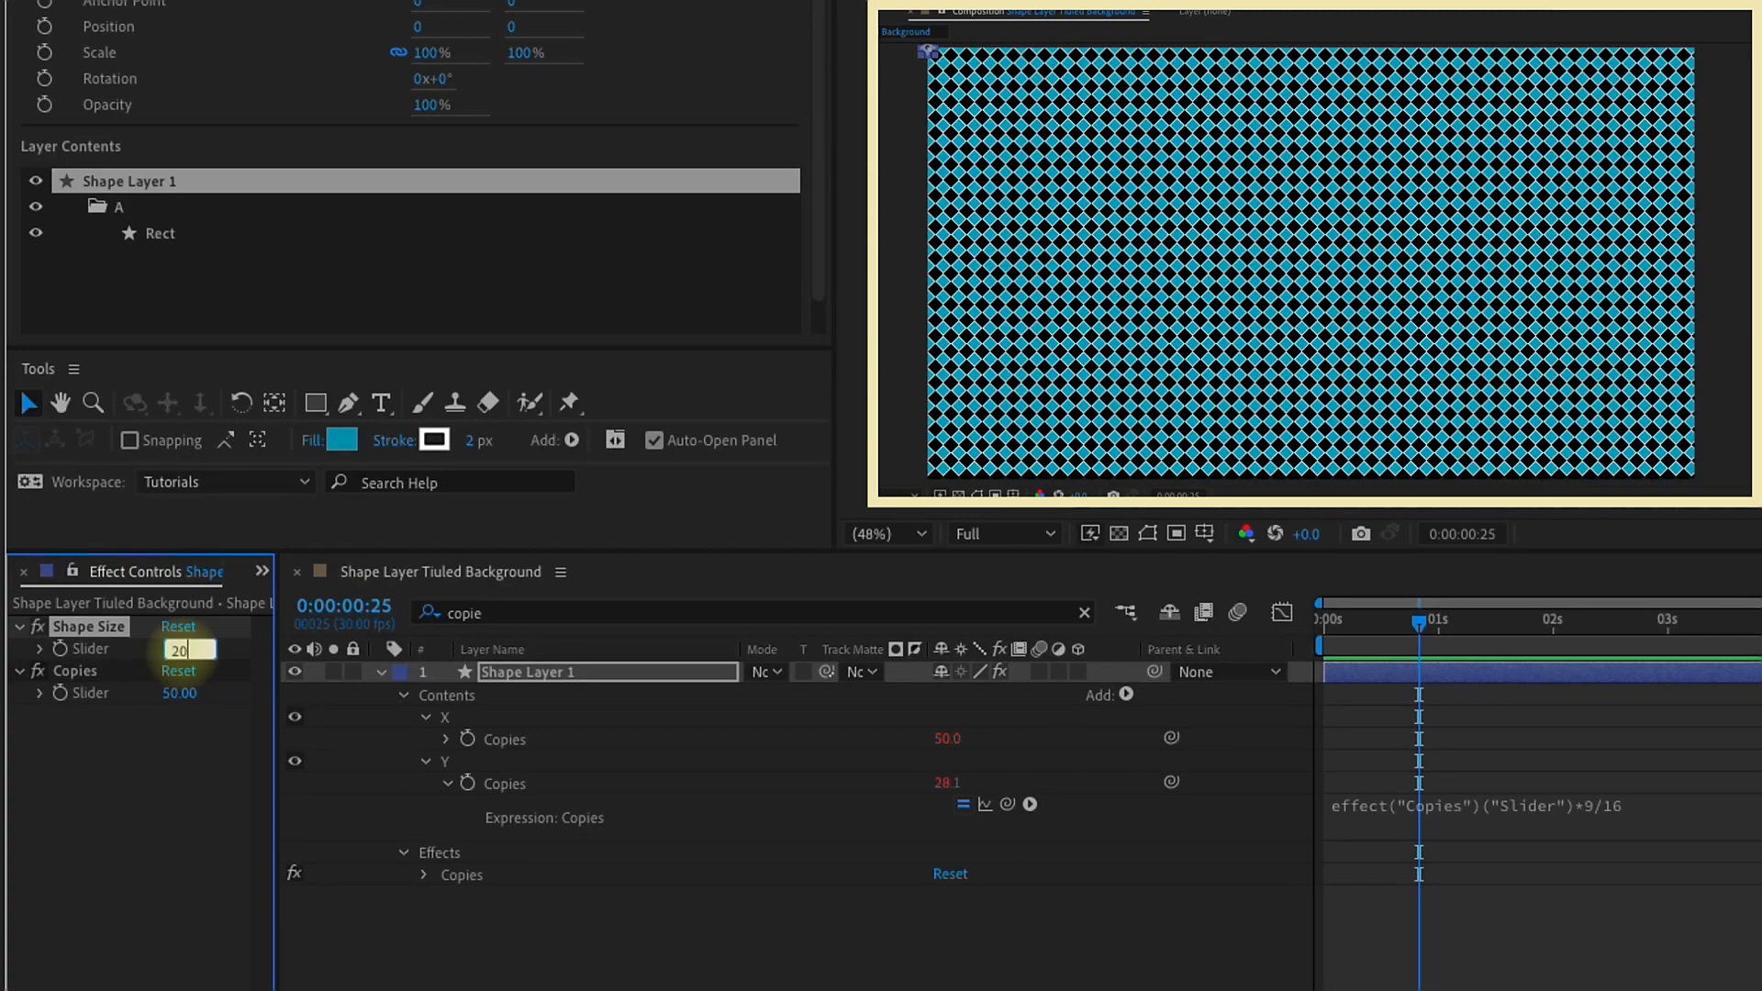
type("0")
key("Return")
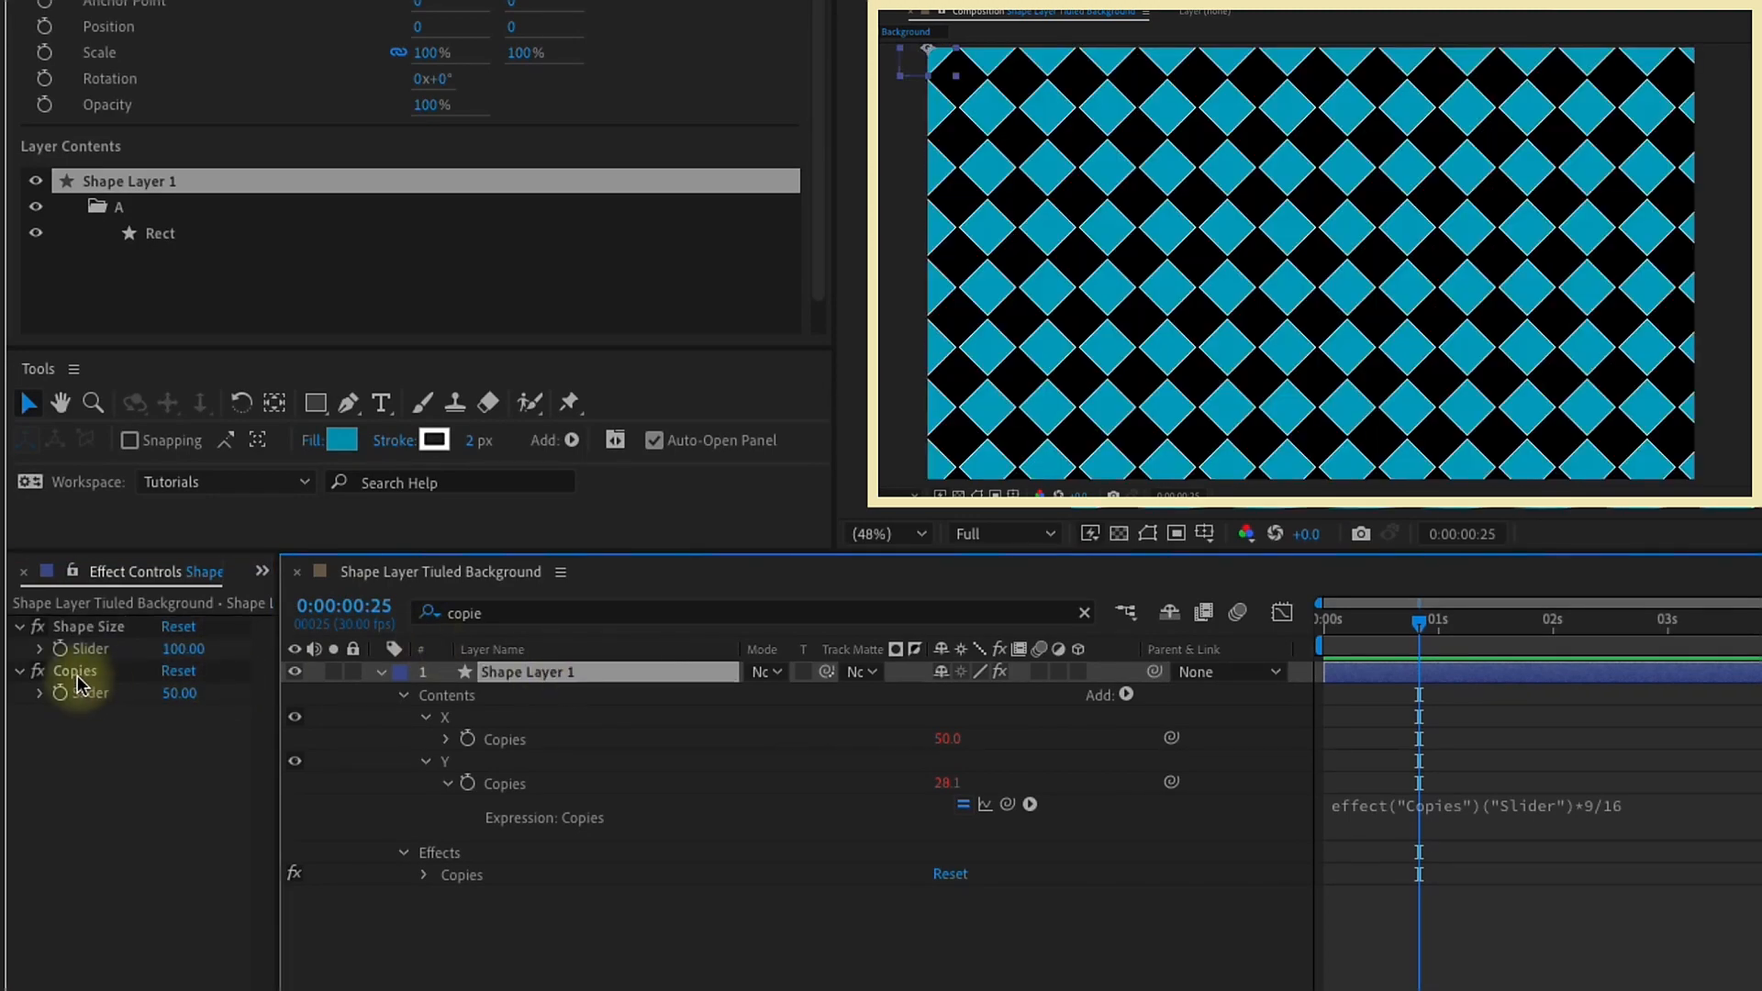
Step: Duplicate the Copies slider effect and rename the duplicate as Stroke width
left_click(77, 673)
key("ctrl+d")
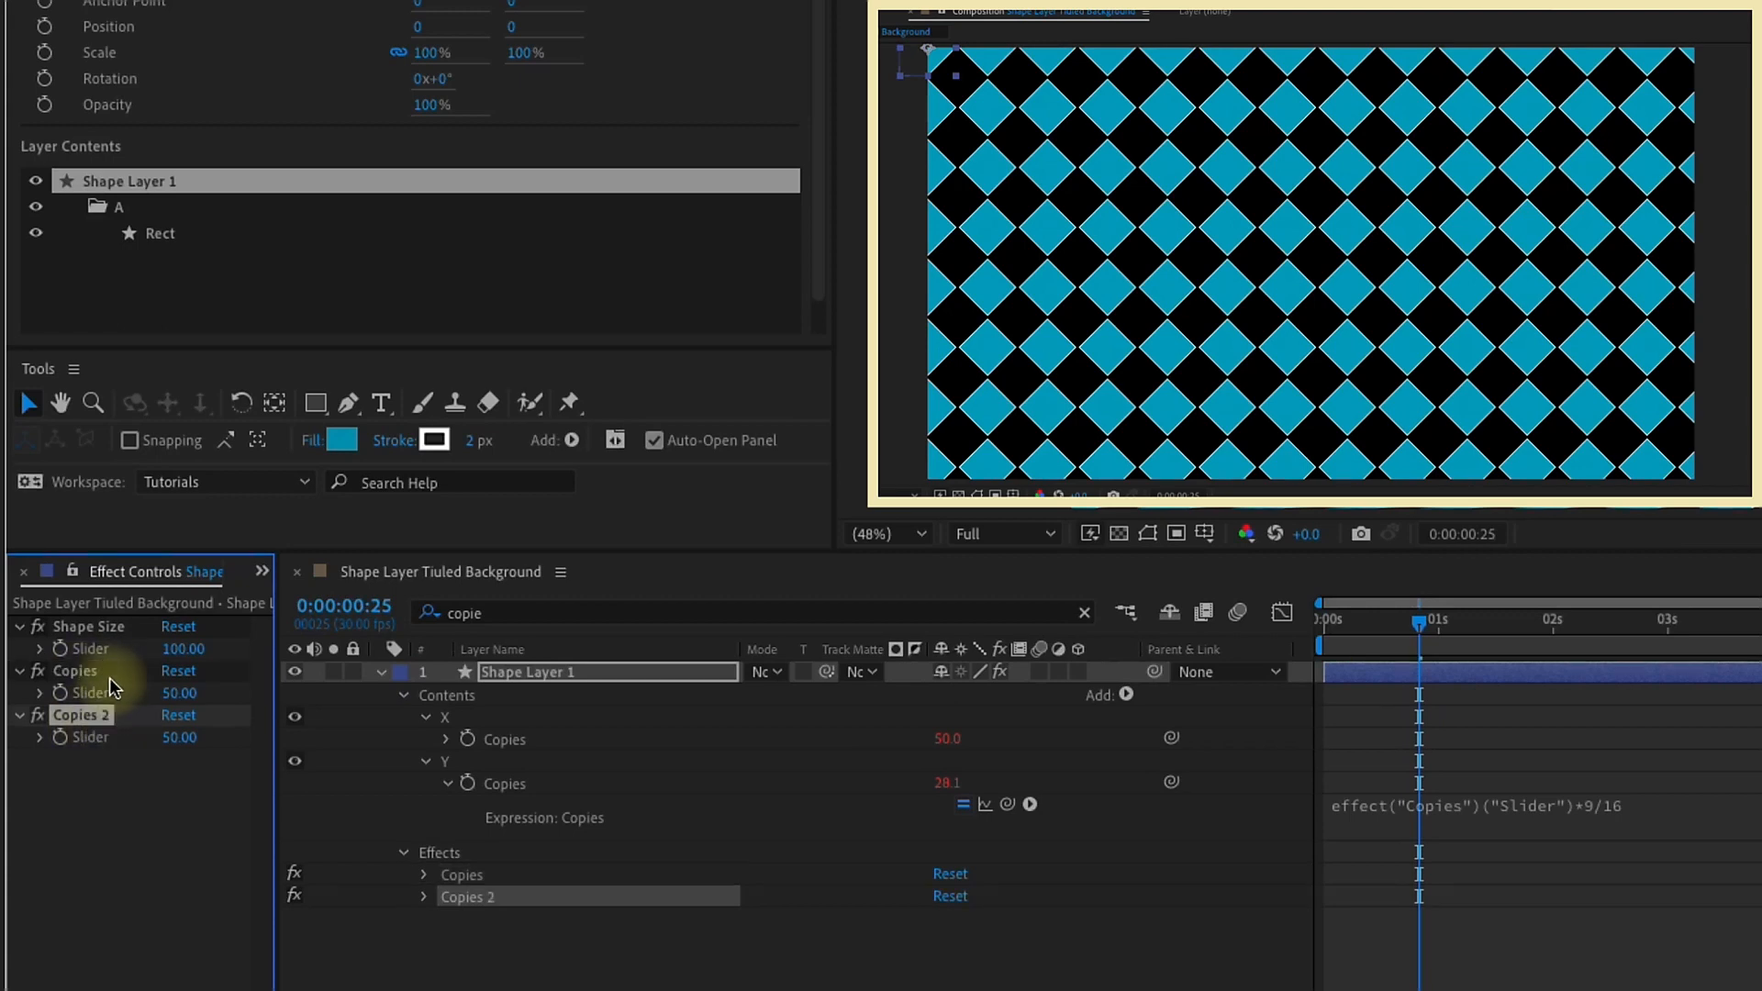
key("Return")
type("Stroke wid")
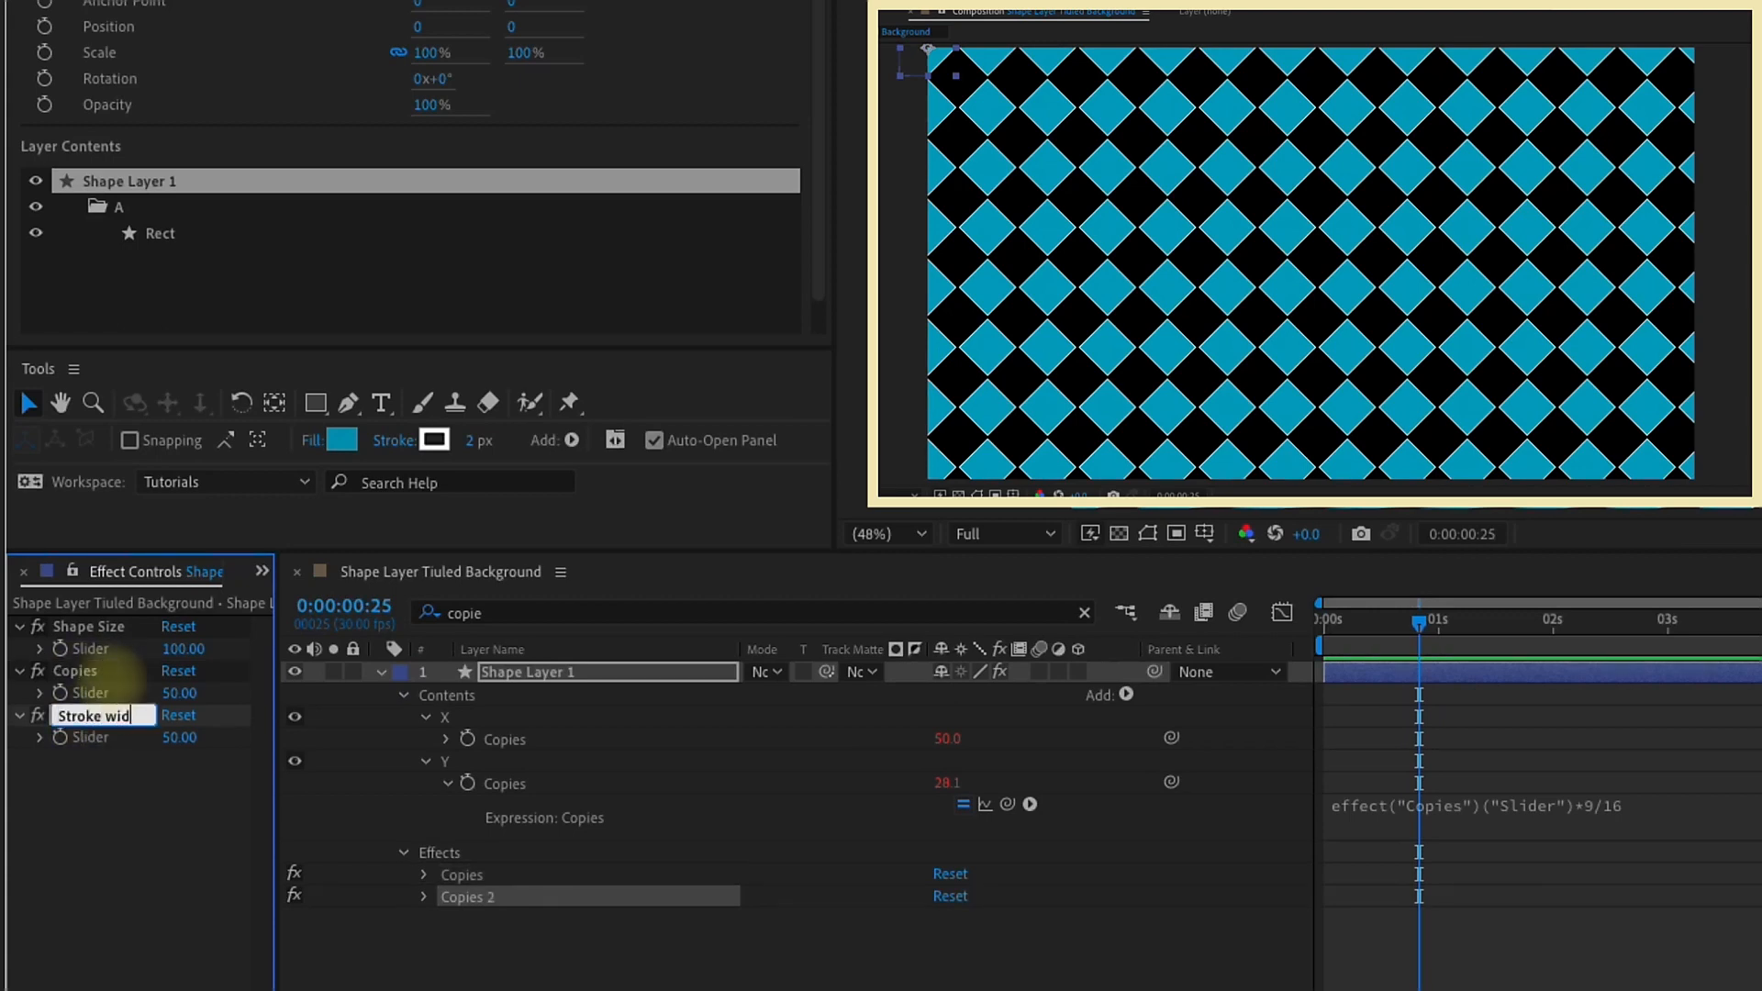
type("th")
Step: Filter the layer properties by "stroke" and link the rectangle's Stroke Width to the Stroke width slider
left_click(496, 614)
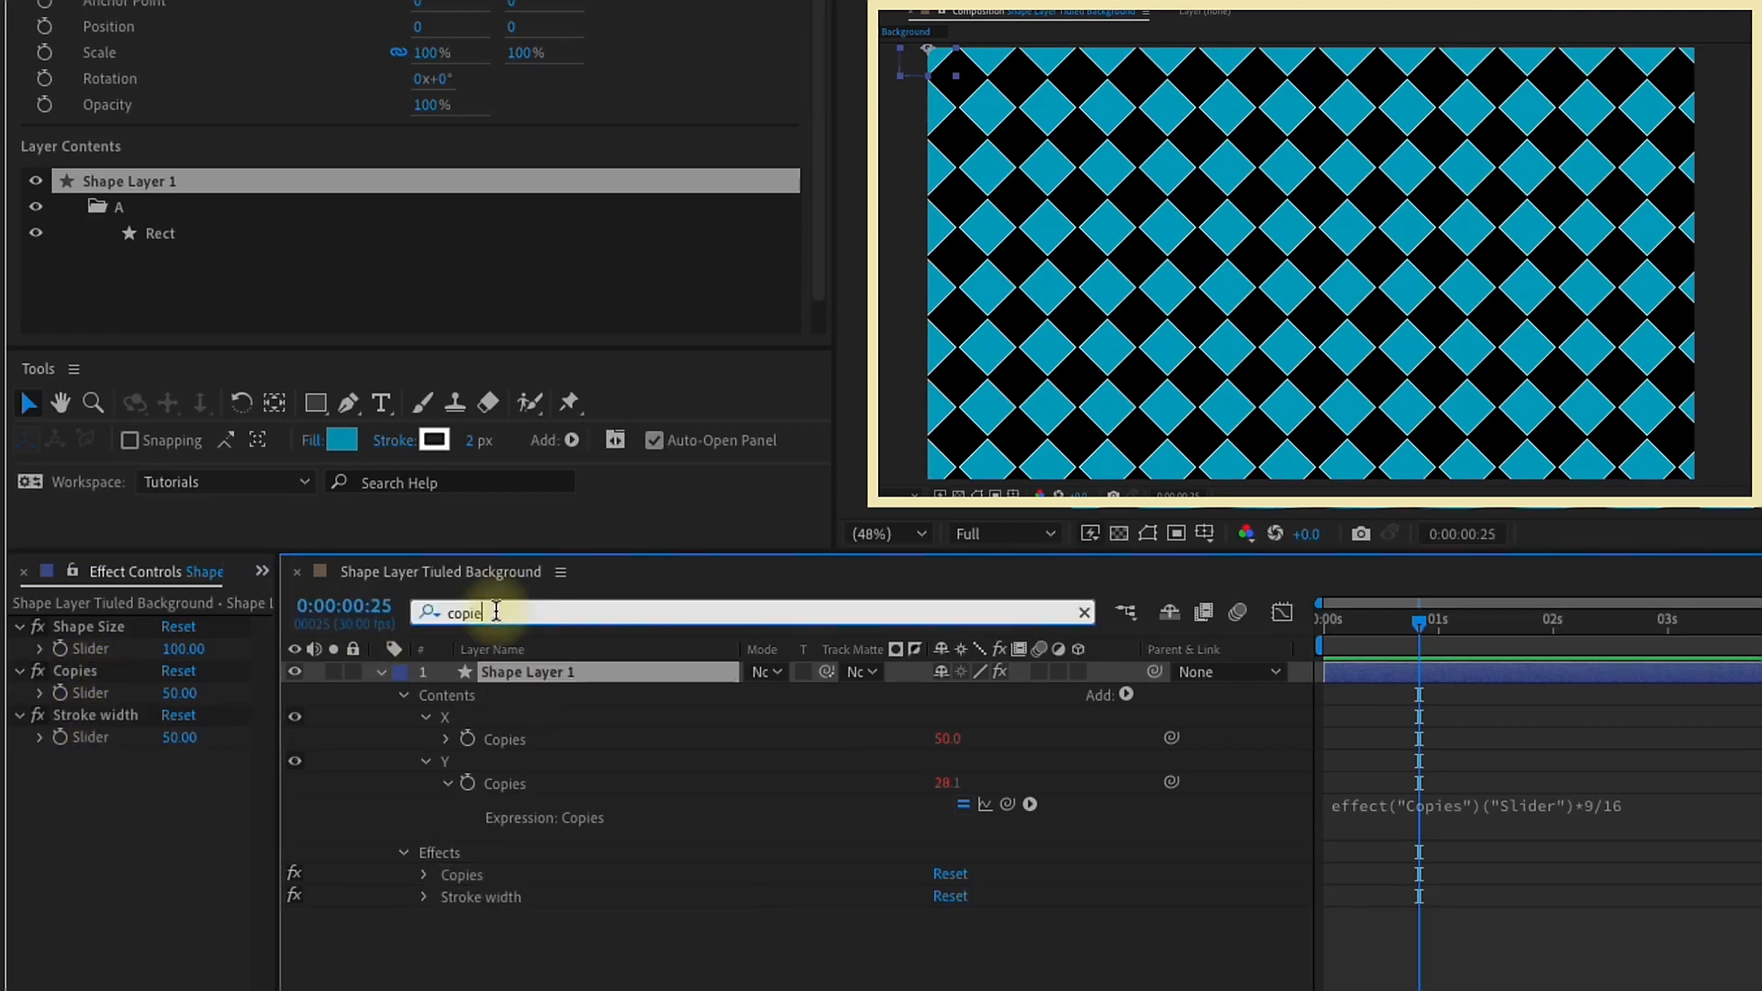
key("BackSpace")
key("BackSpace")
key("BackSpace")
key("BackSpace")
key("BackSpace")
type("stroke")
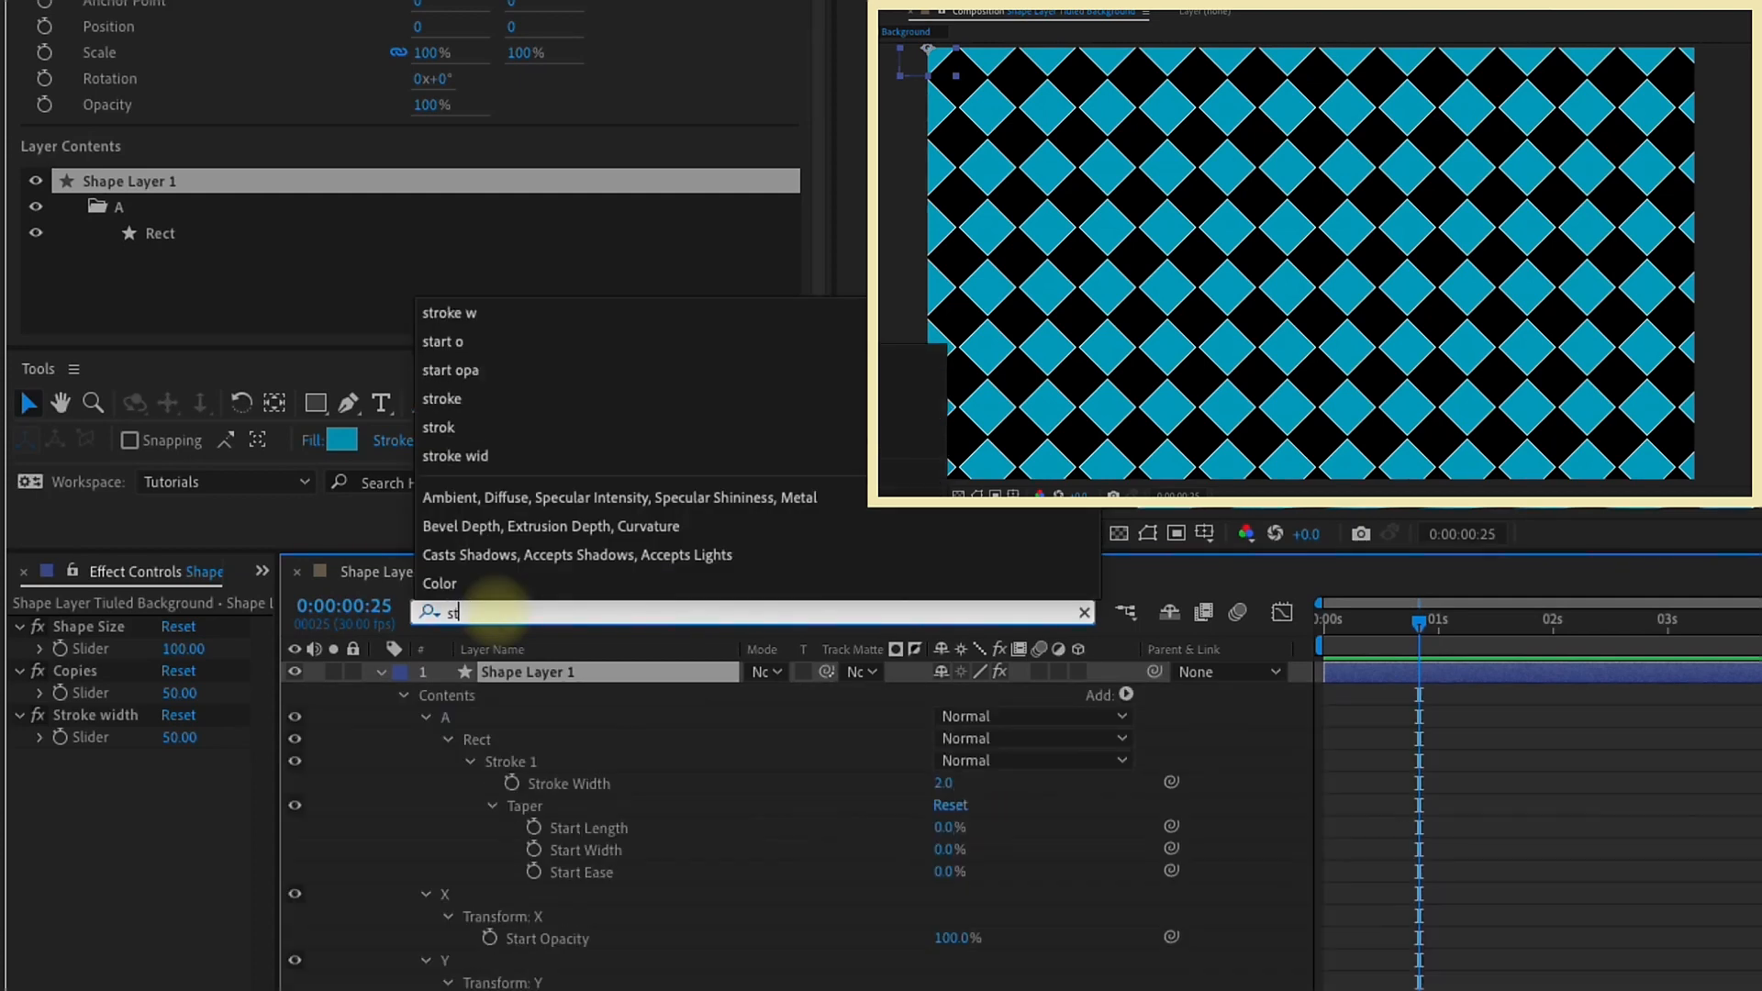
left_click(1171, 784)
mouse_move(1174, 790)
left_mouse_down()
mouse_move(86, 752)
mouse_move(101, 736)
left_mouse_up()
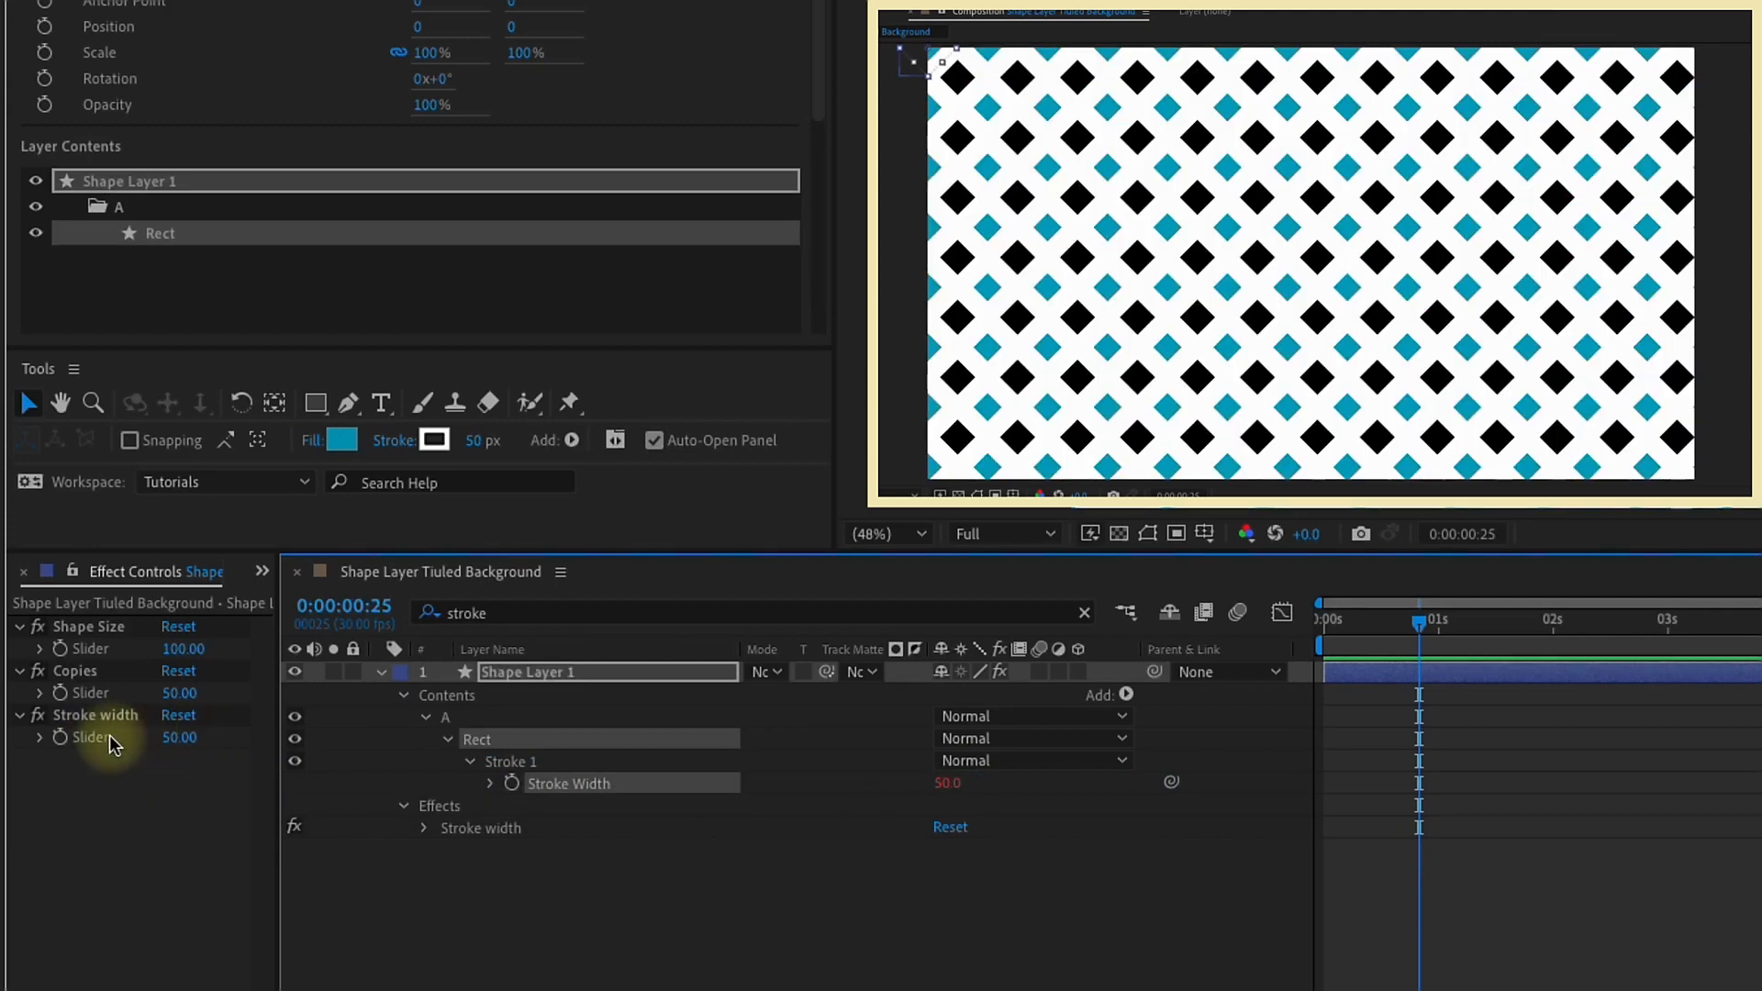
Step: Set the Stroke width slider to 5
left_click(179, 738)
type("5")
key("Return")
Step: Show the transparency grid to check the gaps between the diamonds, and hide it again
left_click(495, 673)
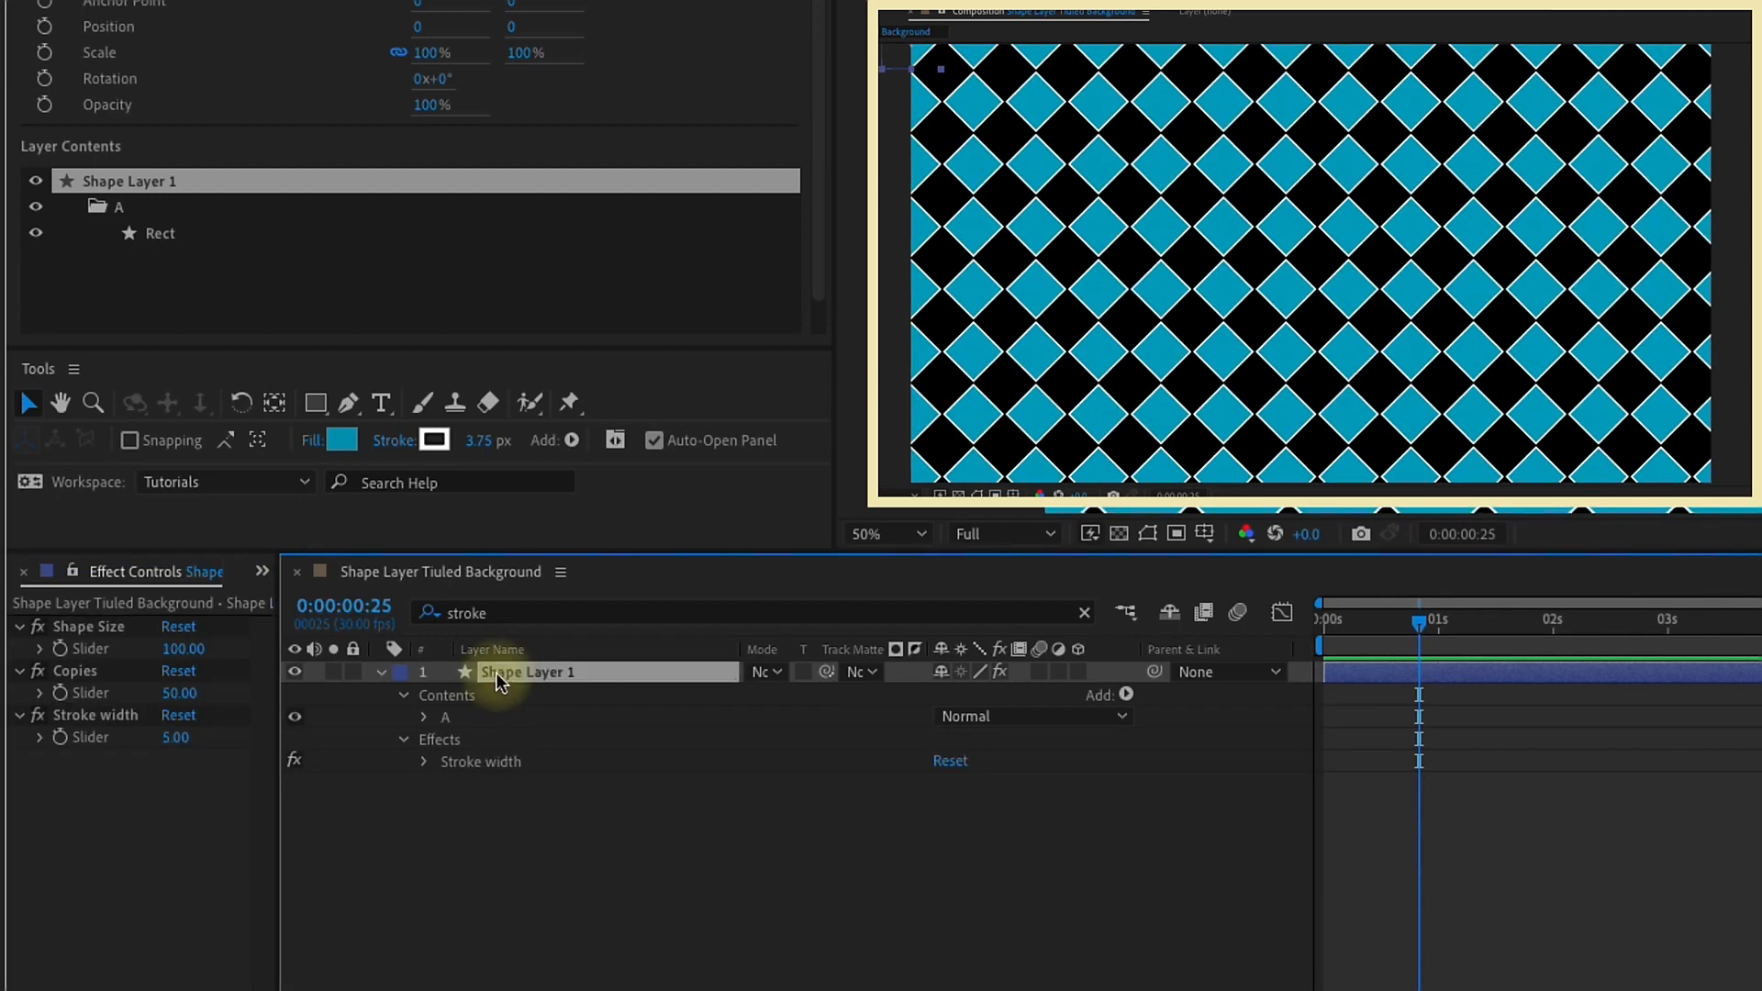
left_click(1118, 536)
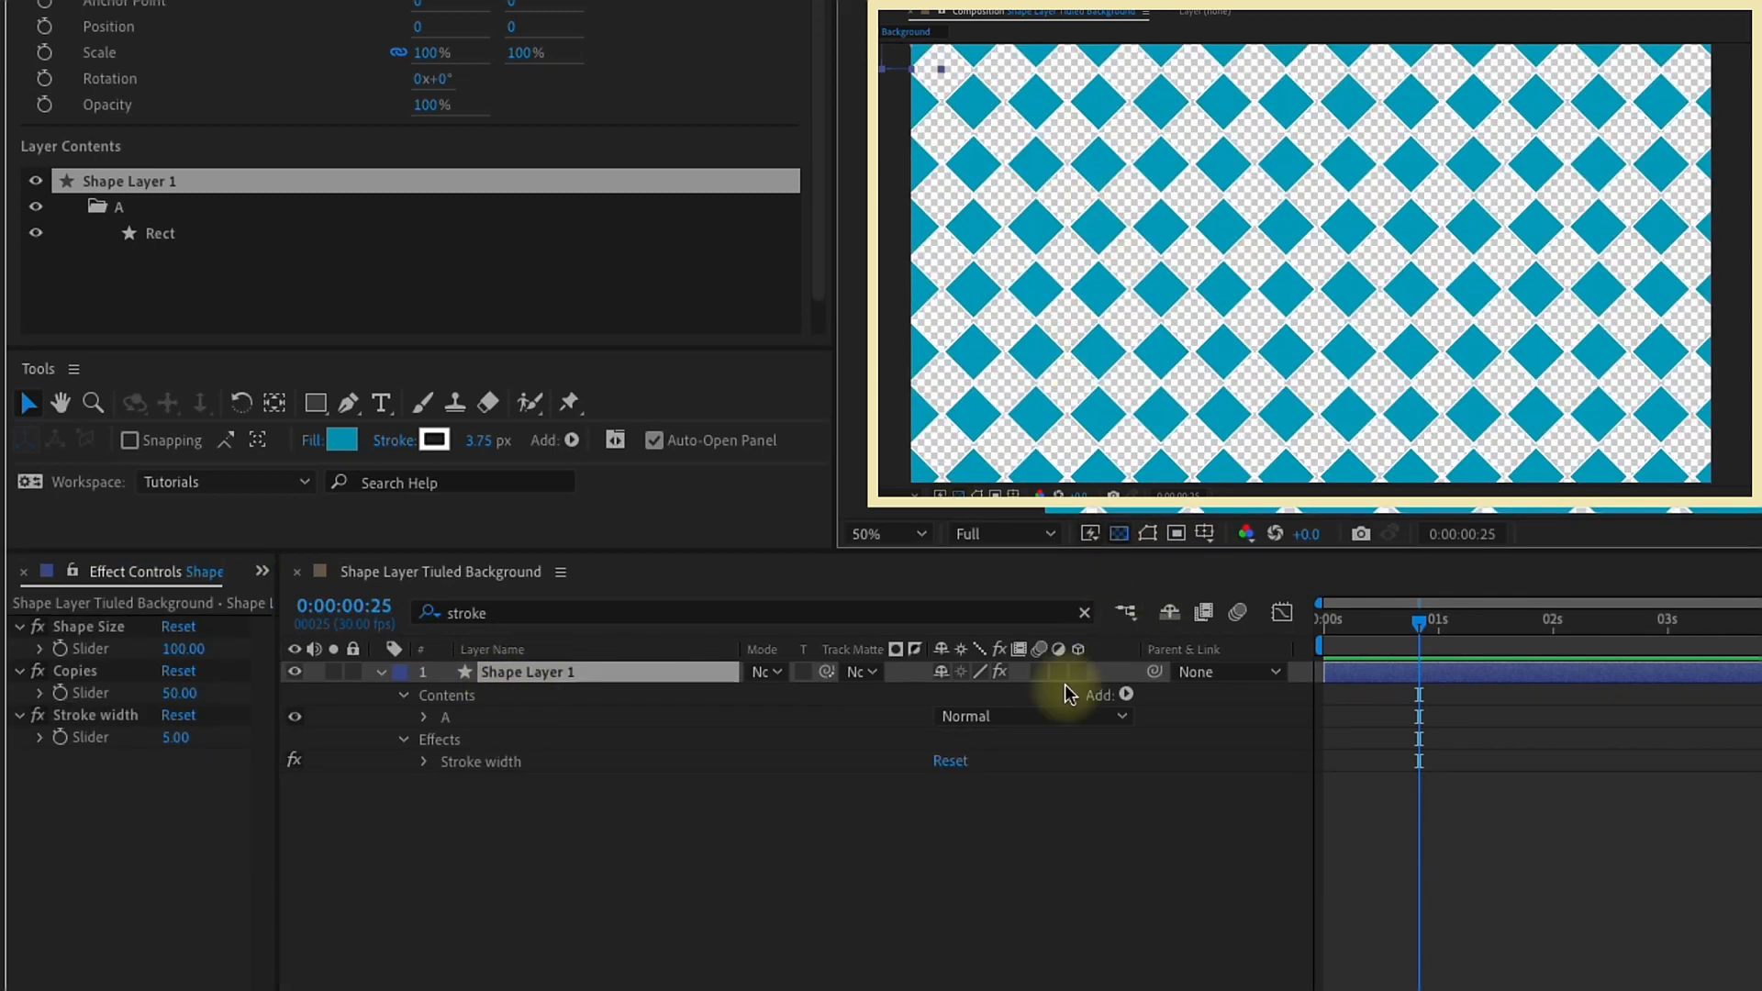
left_click(1118, 536)
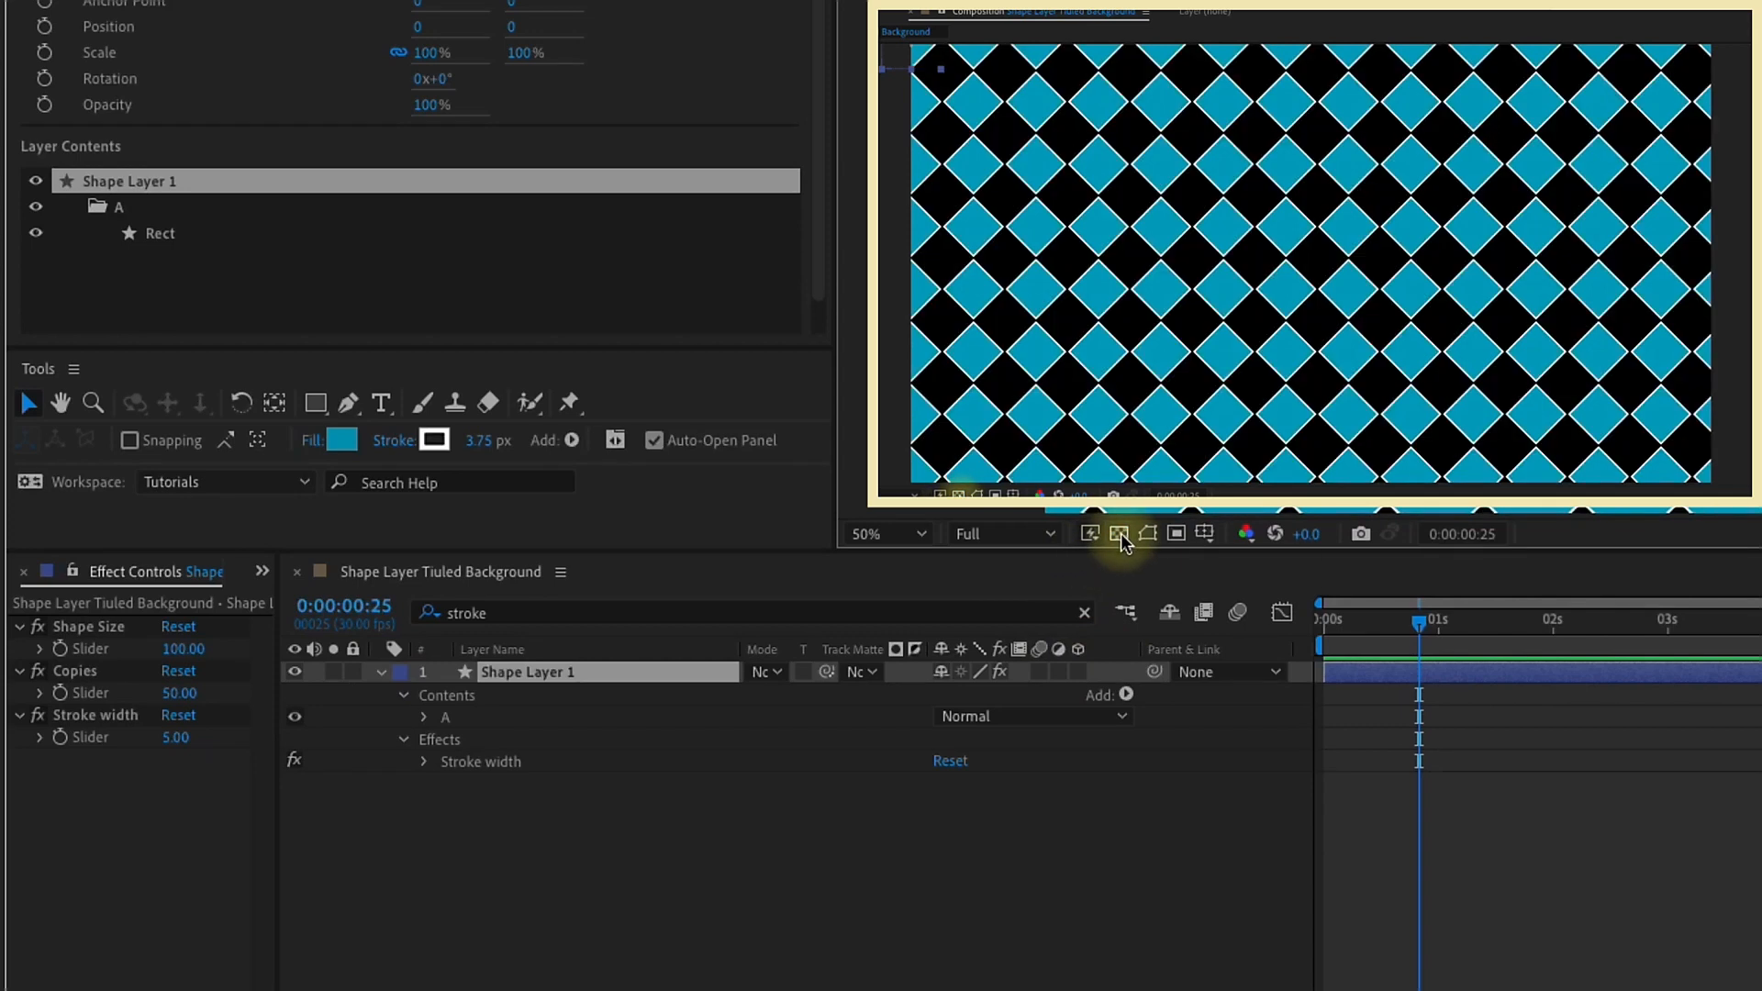
Step: Duplicate shape group A and rename the duplicate as B
left_click(445, 720)
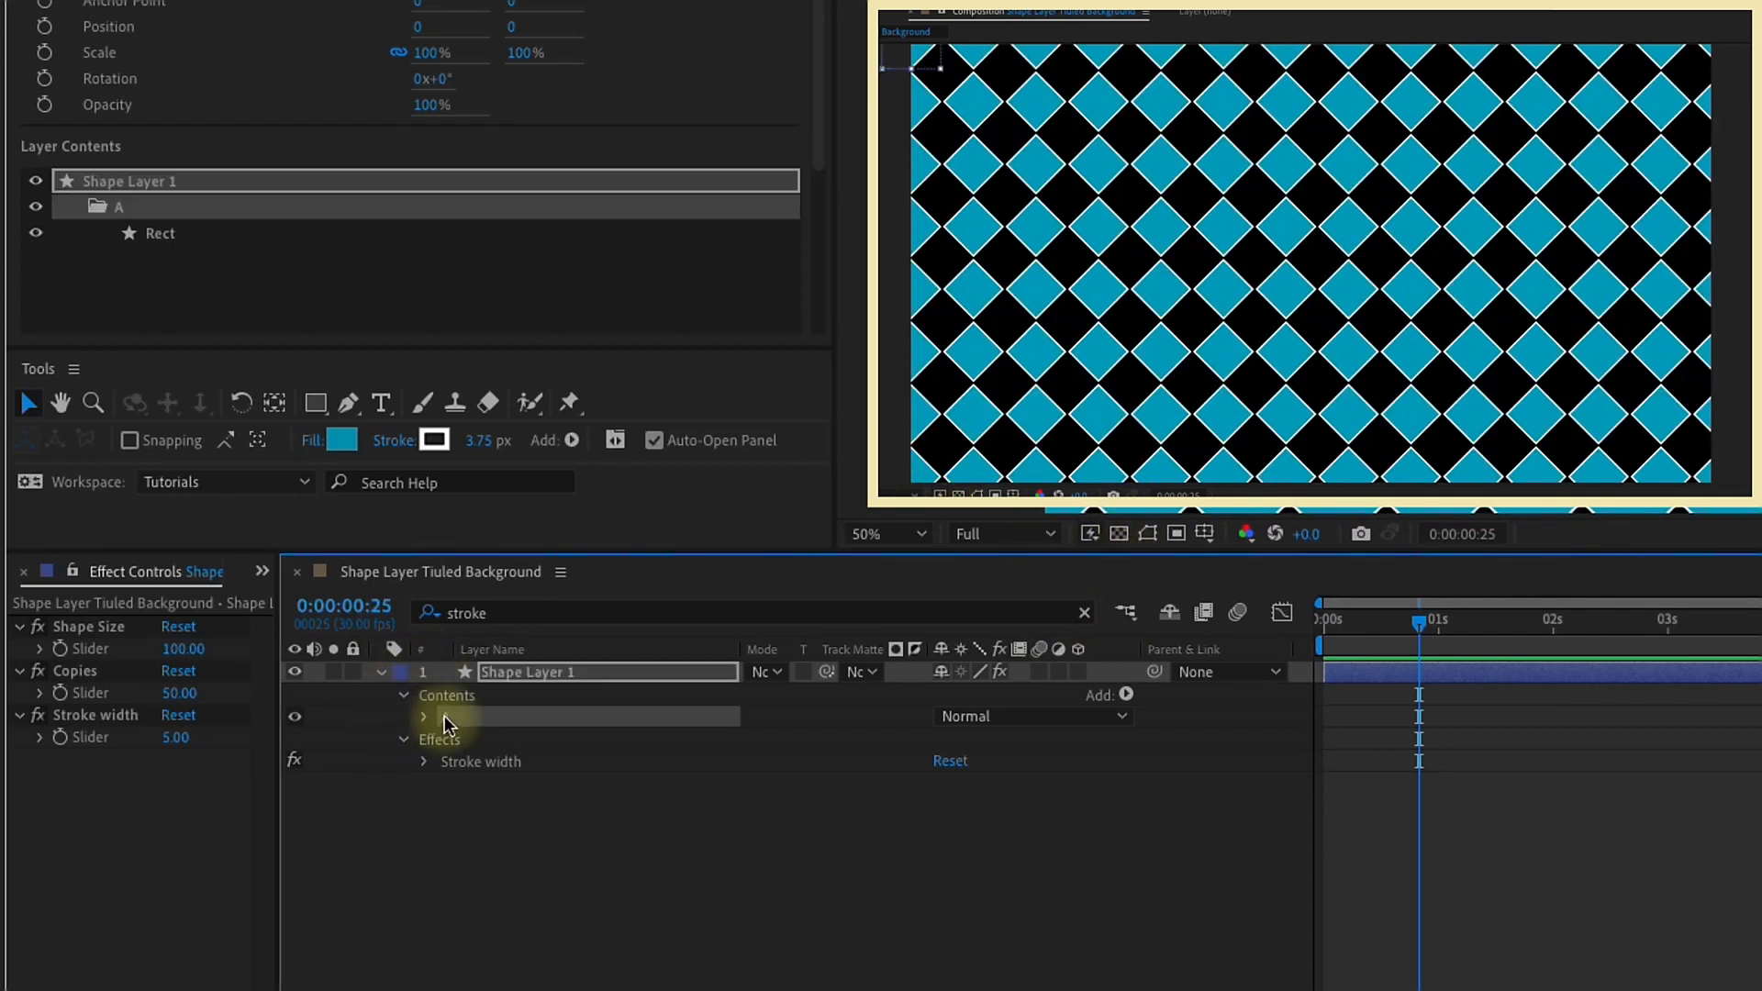
key("ctrl+d")
key("Return")
type("B")
key("Return")
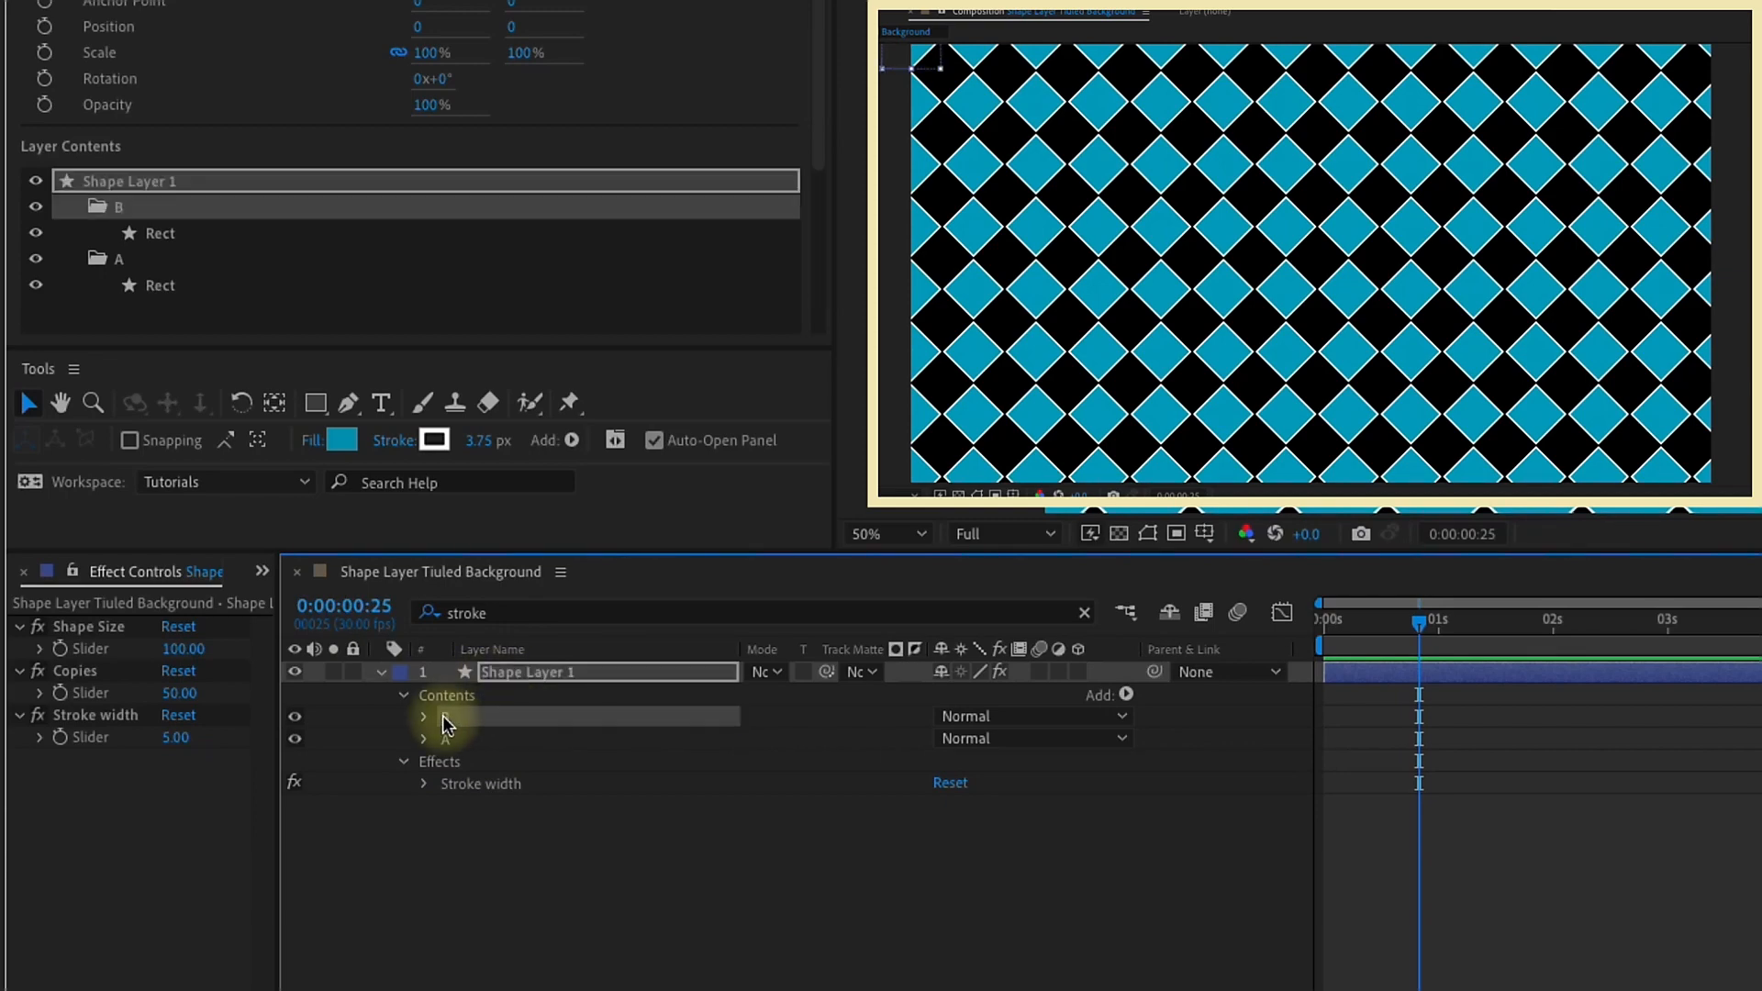
Step: Change the fill color of group B's rectangle to purple
left_click(343, 441)
left_click_drag(1331, 487, 1336, 514)
left_click(1538, 442)
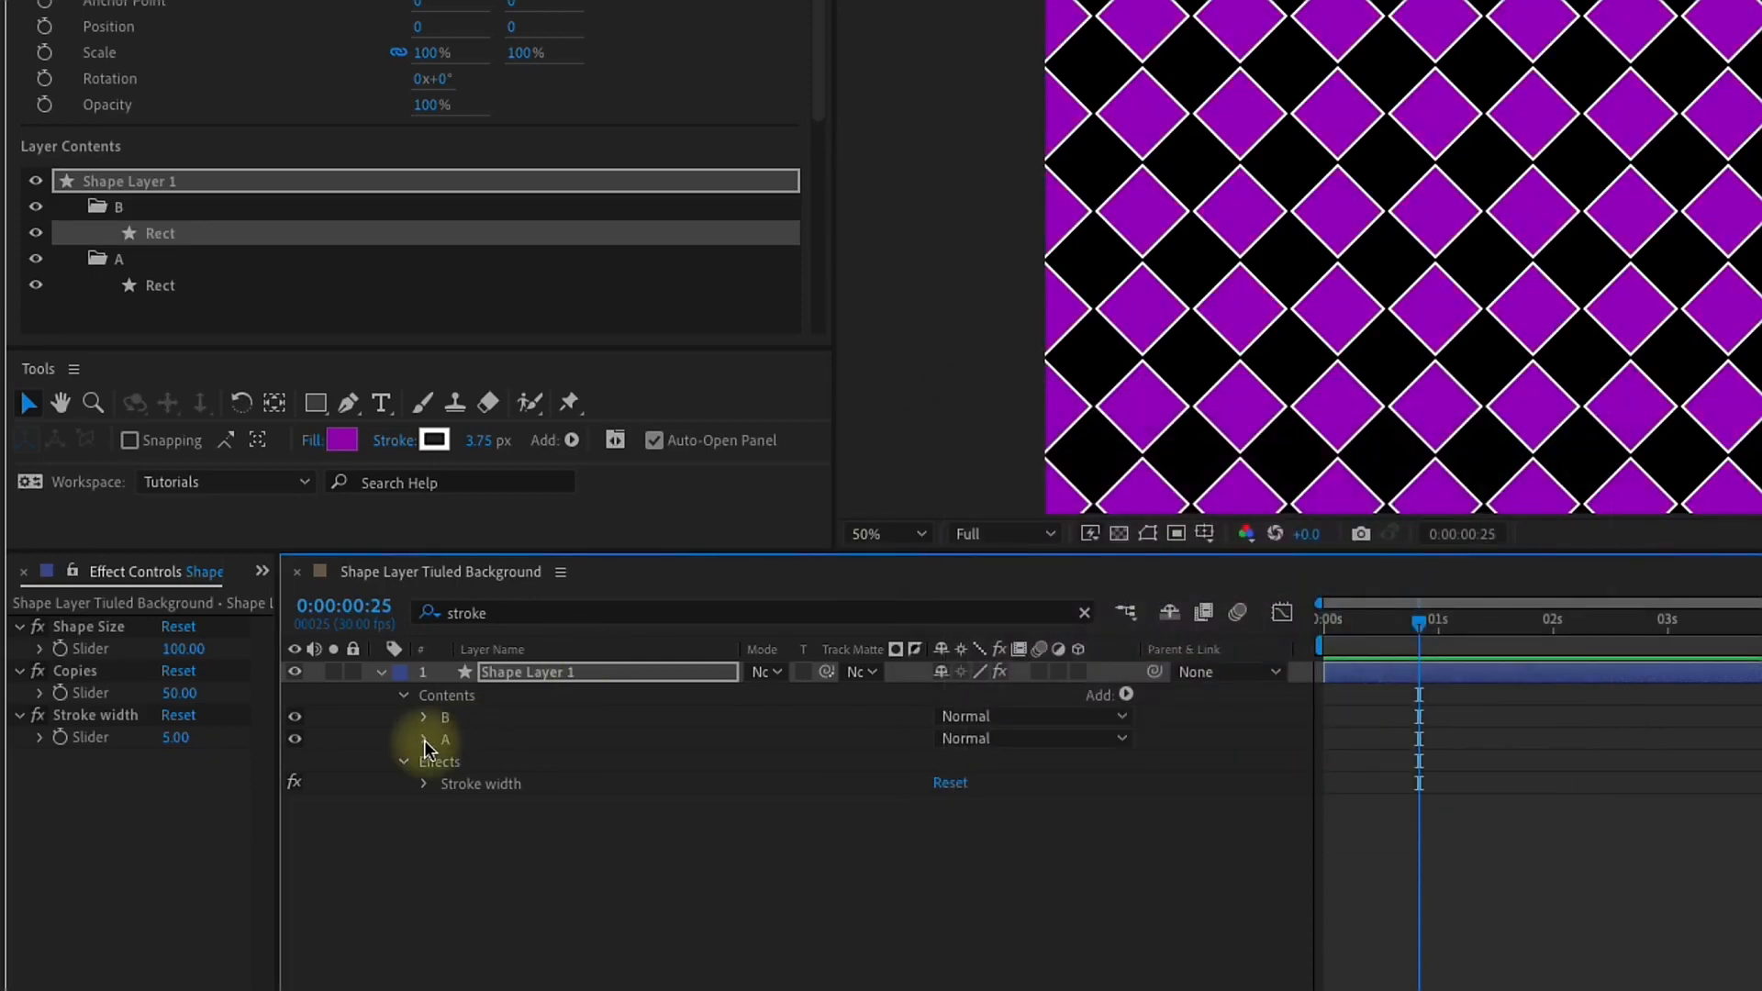
Step: Toggle group B's visibility off and on to compare it with group A underneath
left_click(295, 717)
left_click(296, 717)
left_click(295, 716)
left_click(296, 716)
Step: Drive group B's Position with an expression that uses the Shape Size slider for both axes, multiplied by .7
left_click(424, 717)
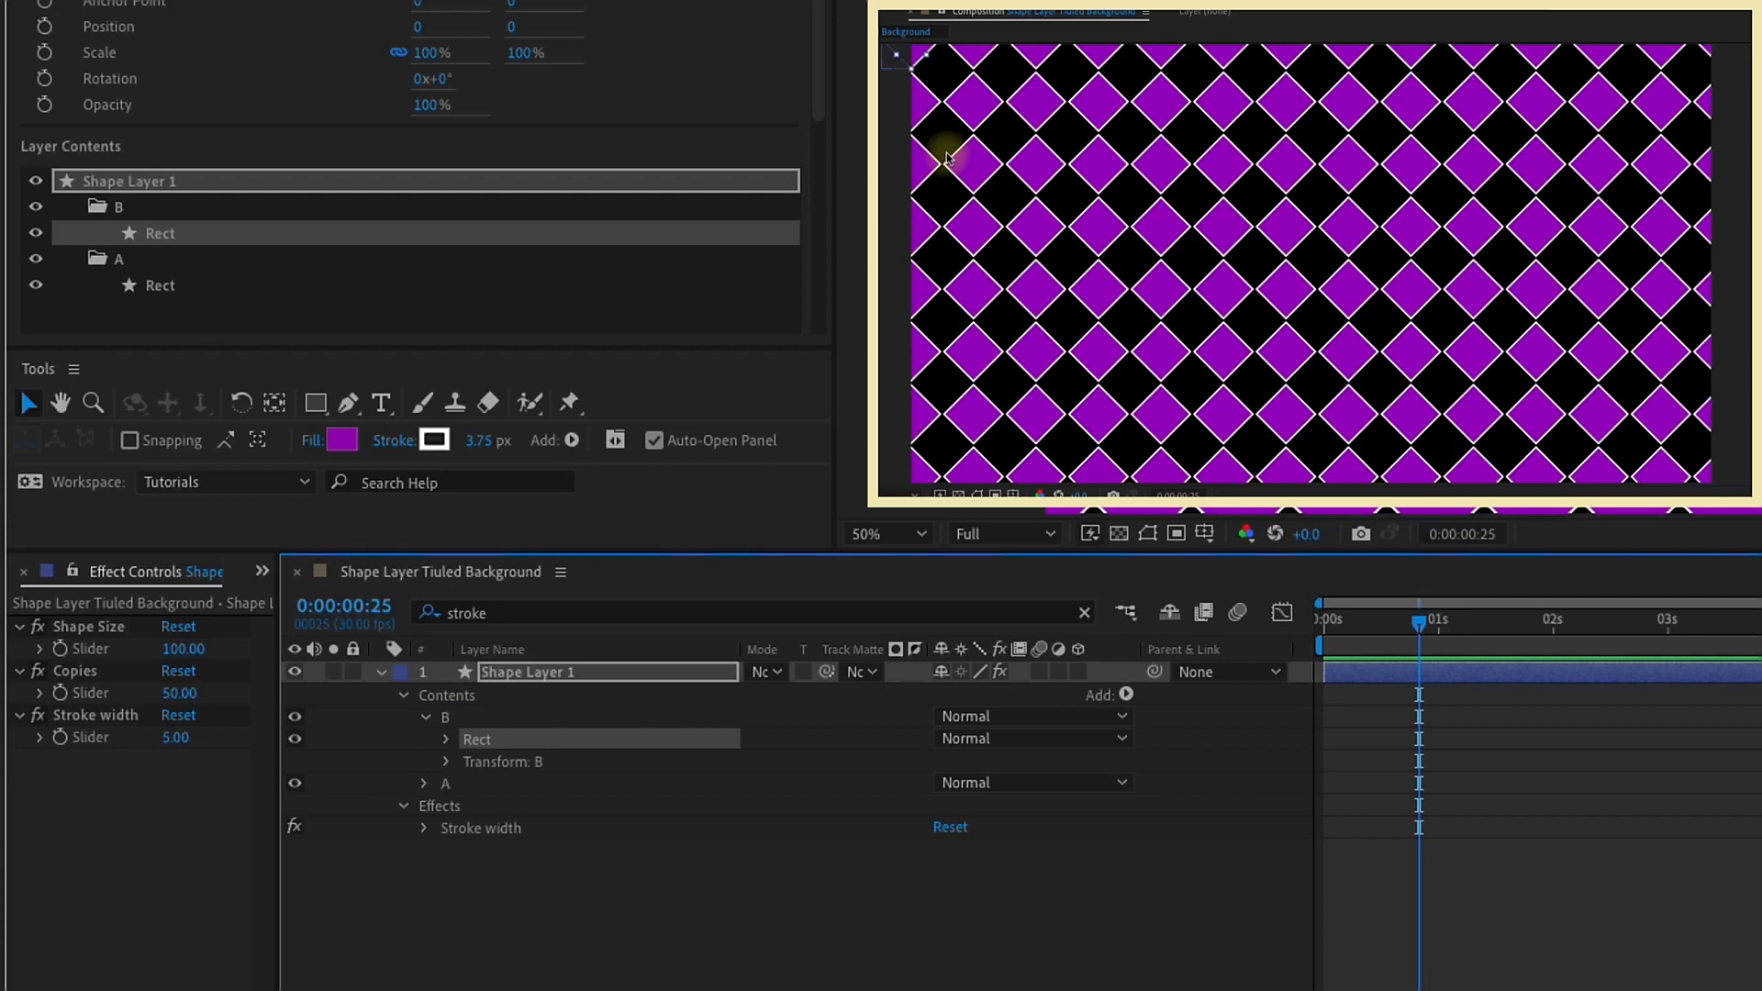
left_click(455, 717)
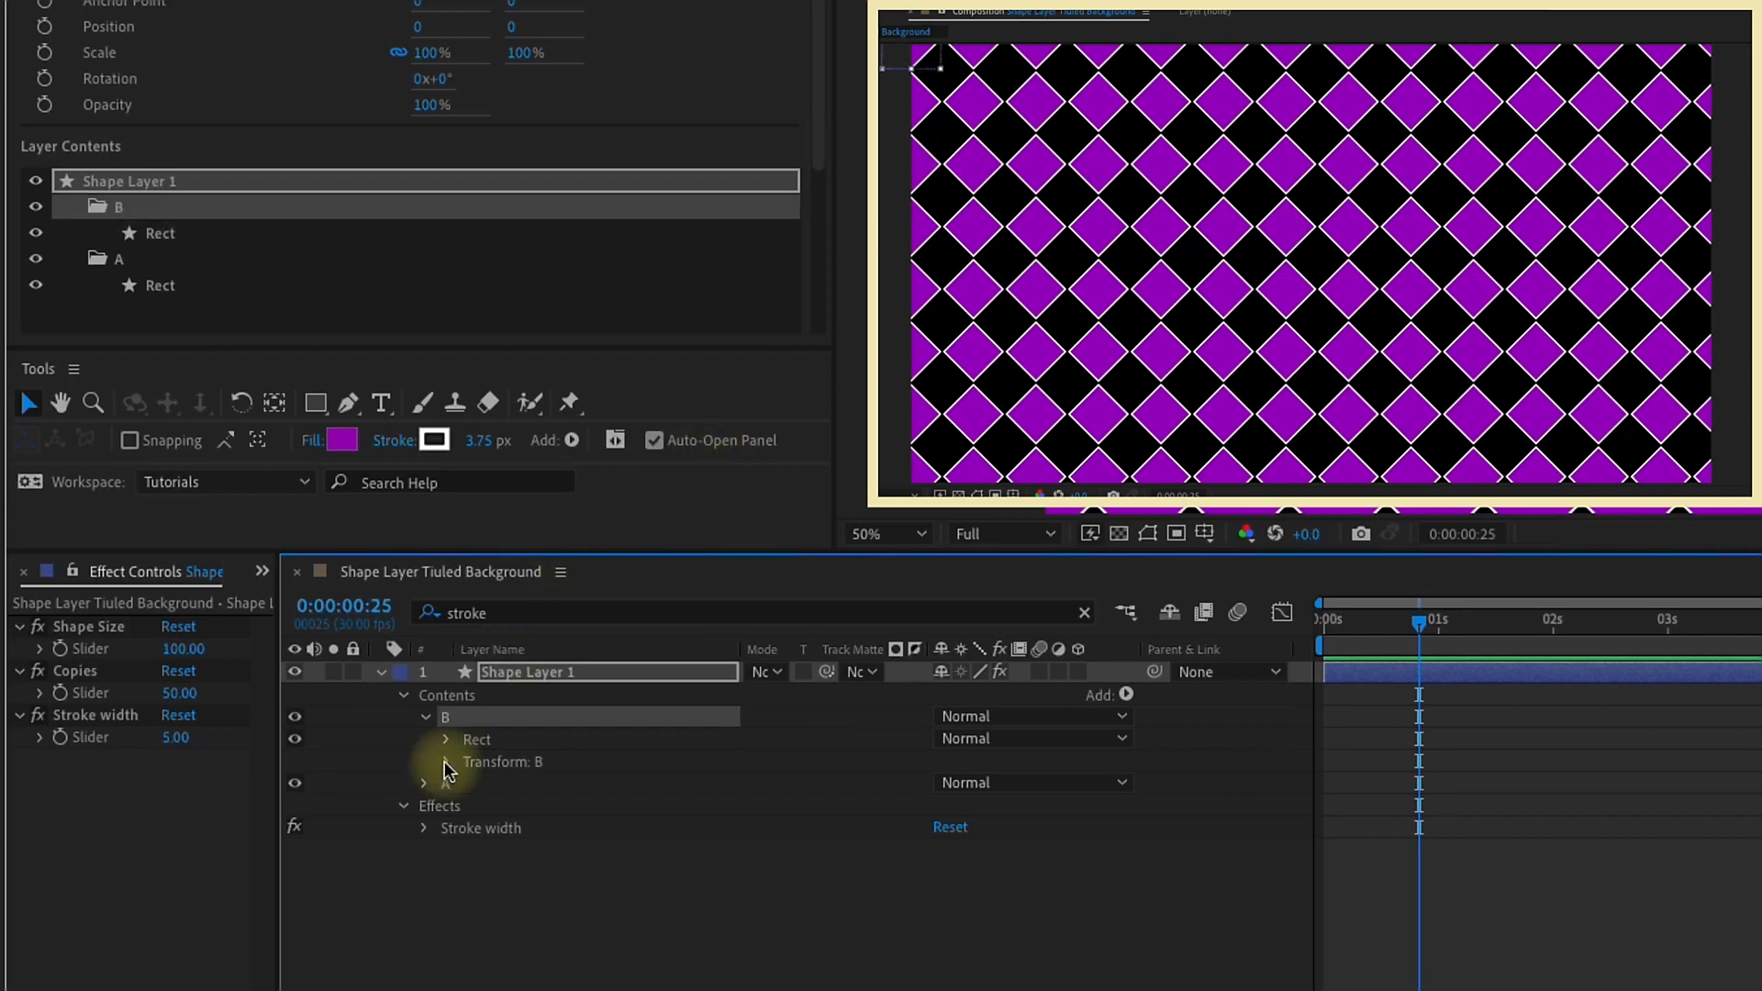
left_click(446, 763)
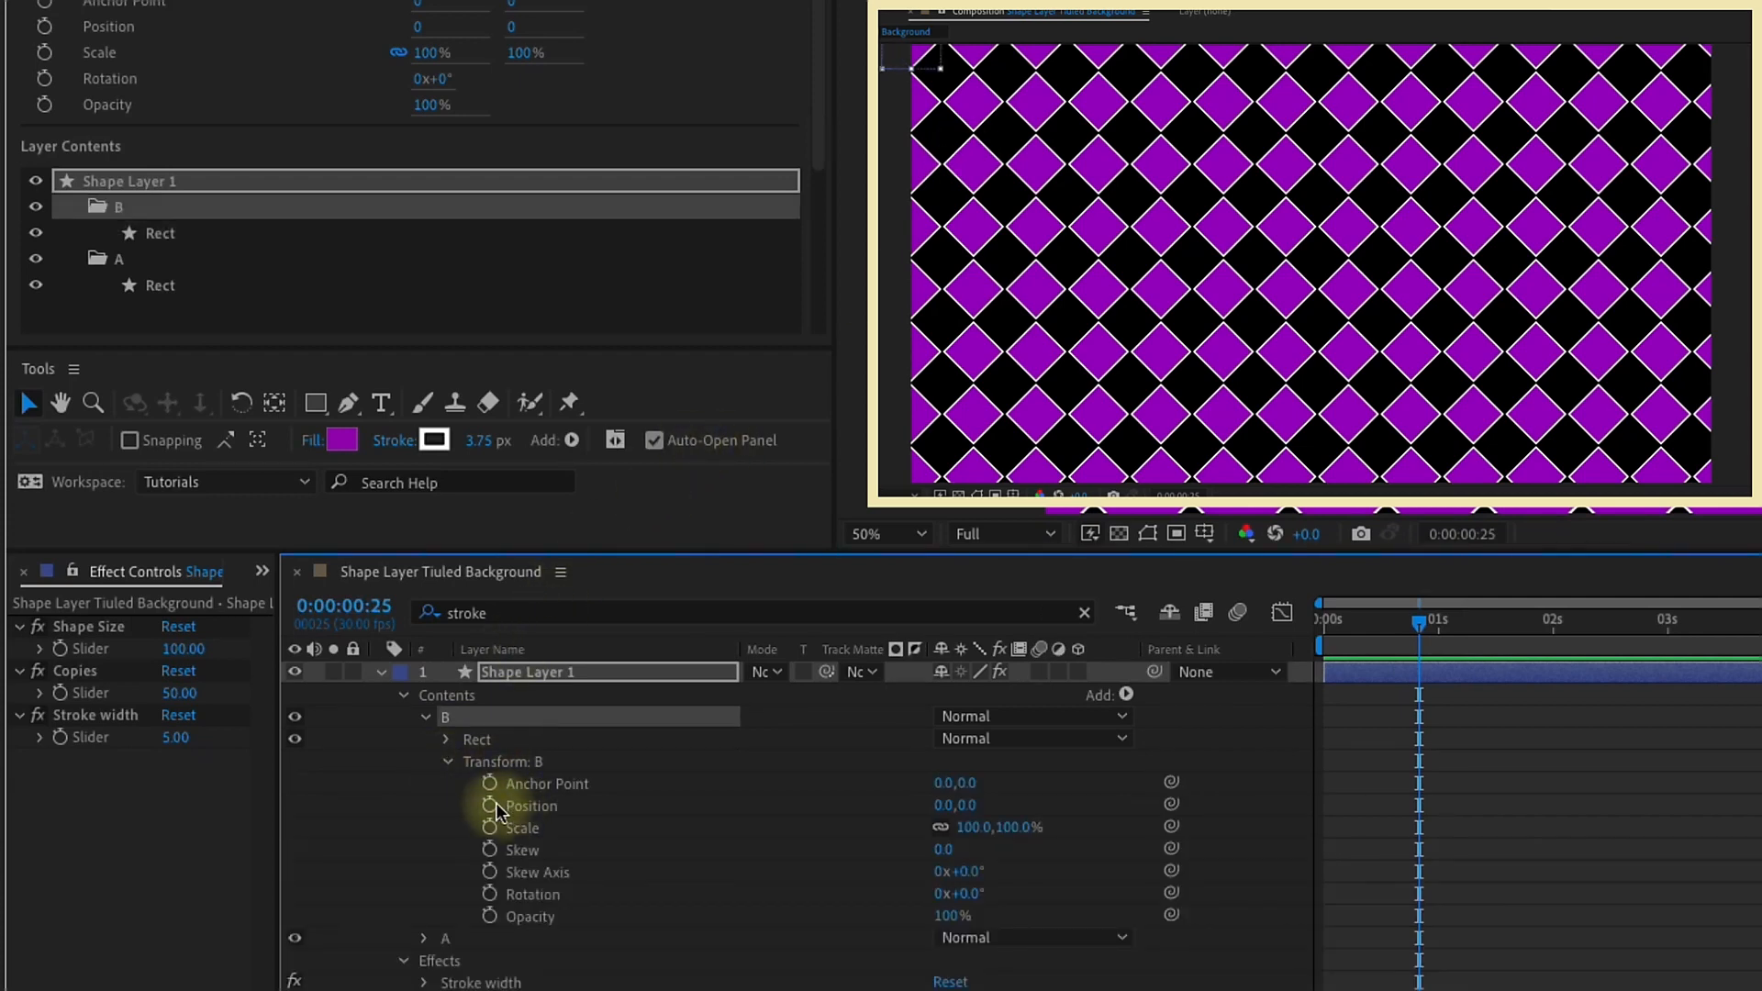
left_click_drag(1173, 804, 142, 649)
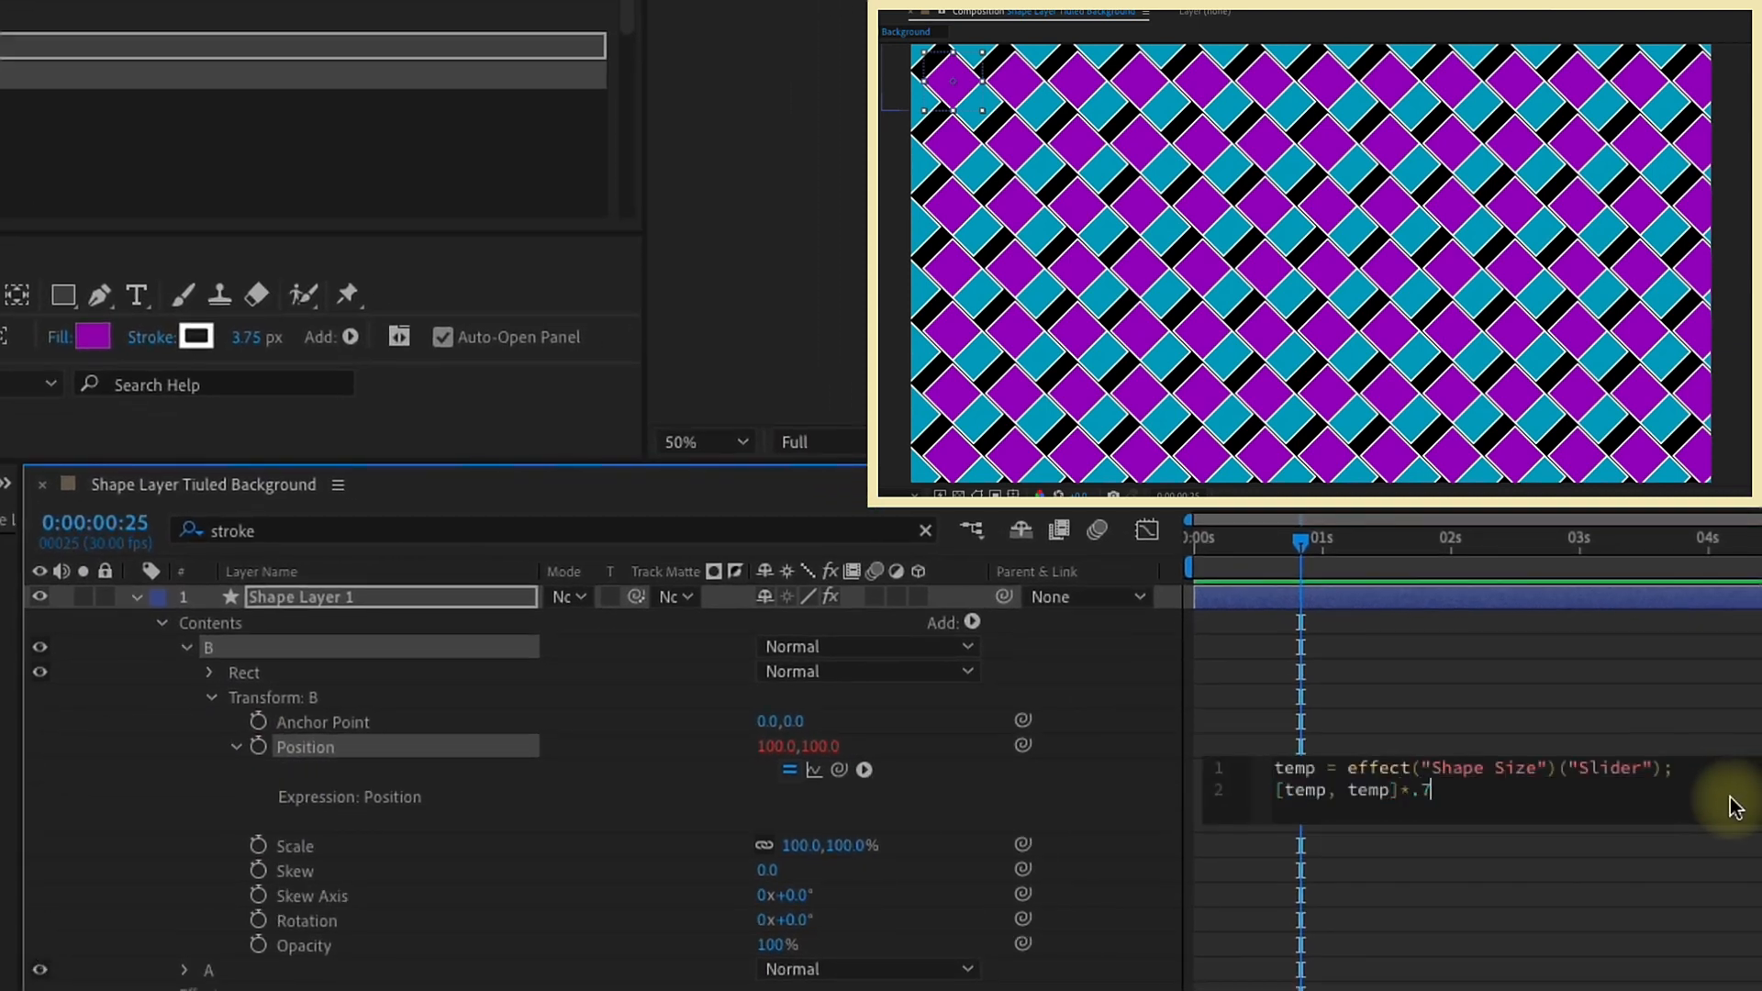
left_click(1224, 596)
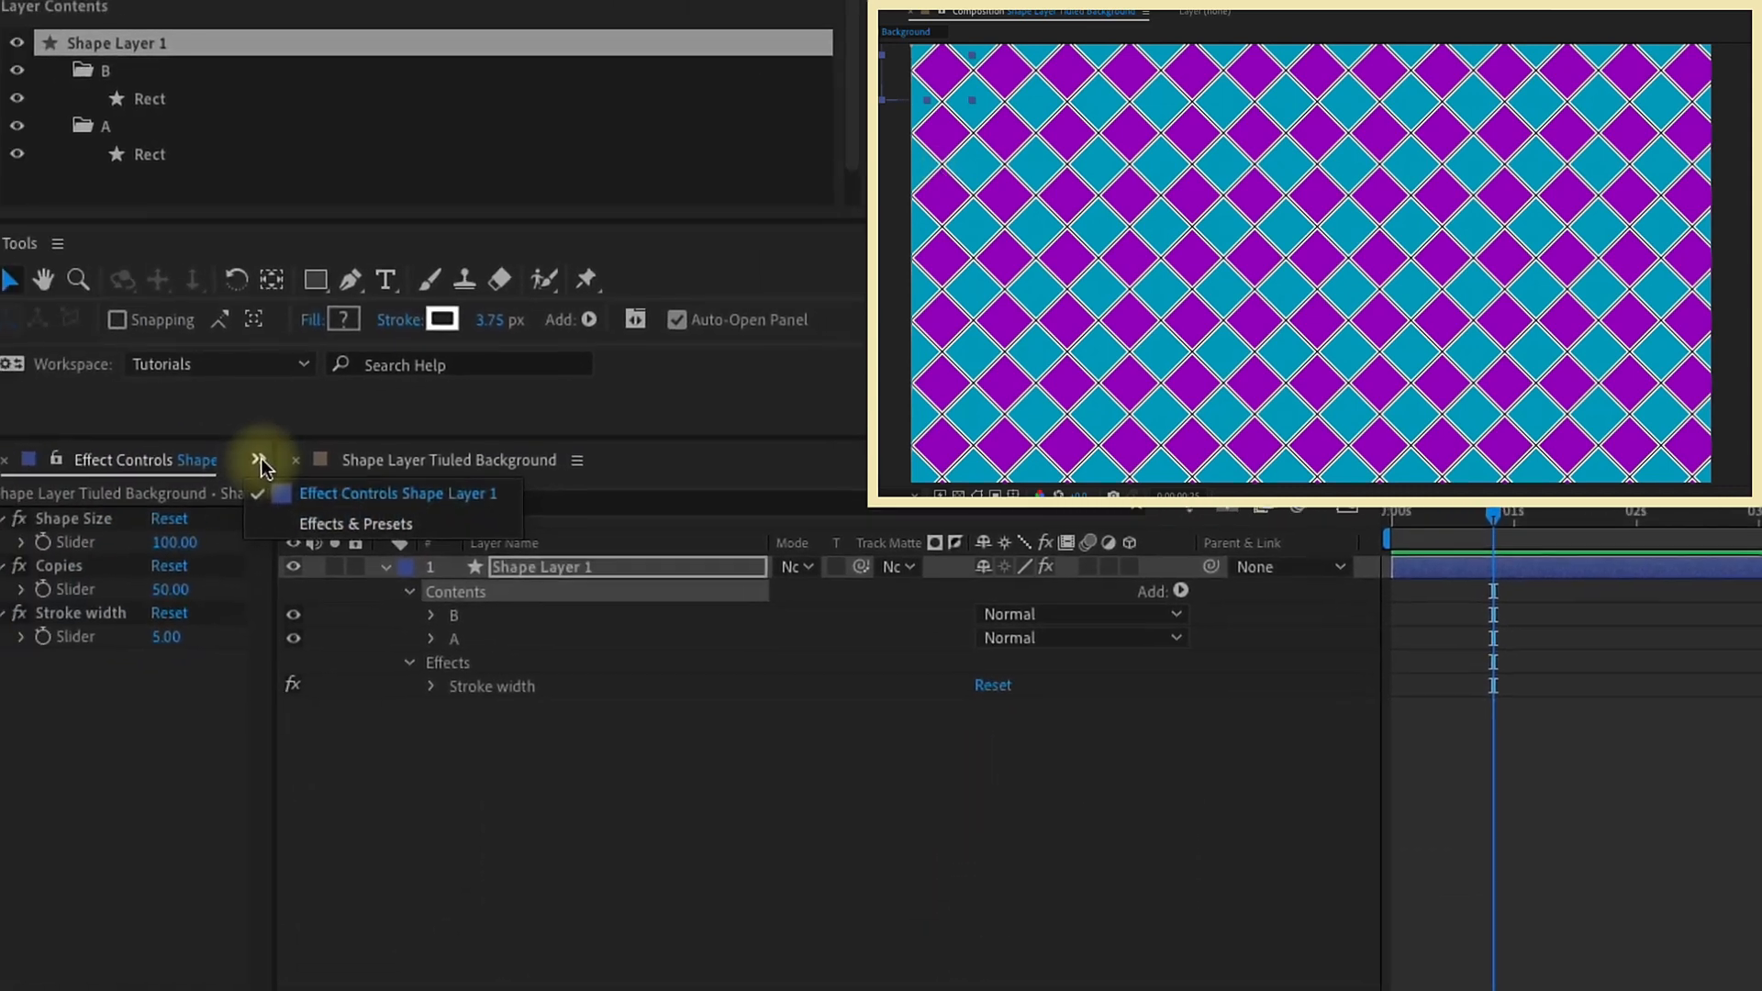
Step: Add a Color Control effect to the shape layer and rename it Fill A
left_click(273, 457)
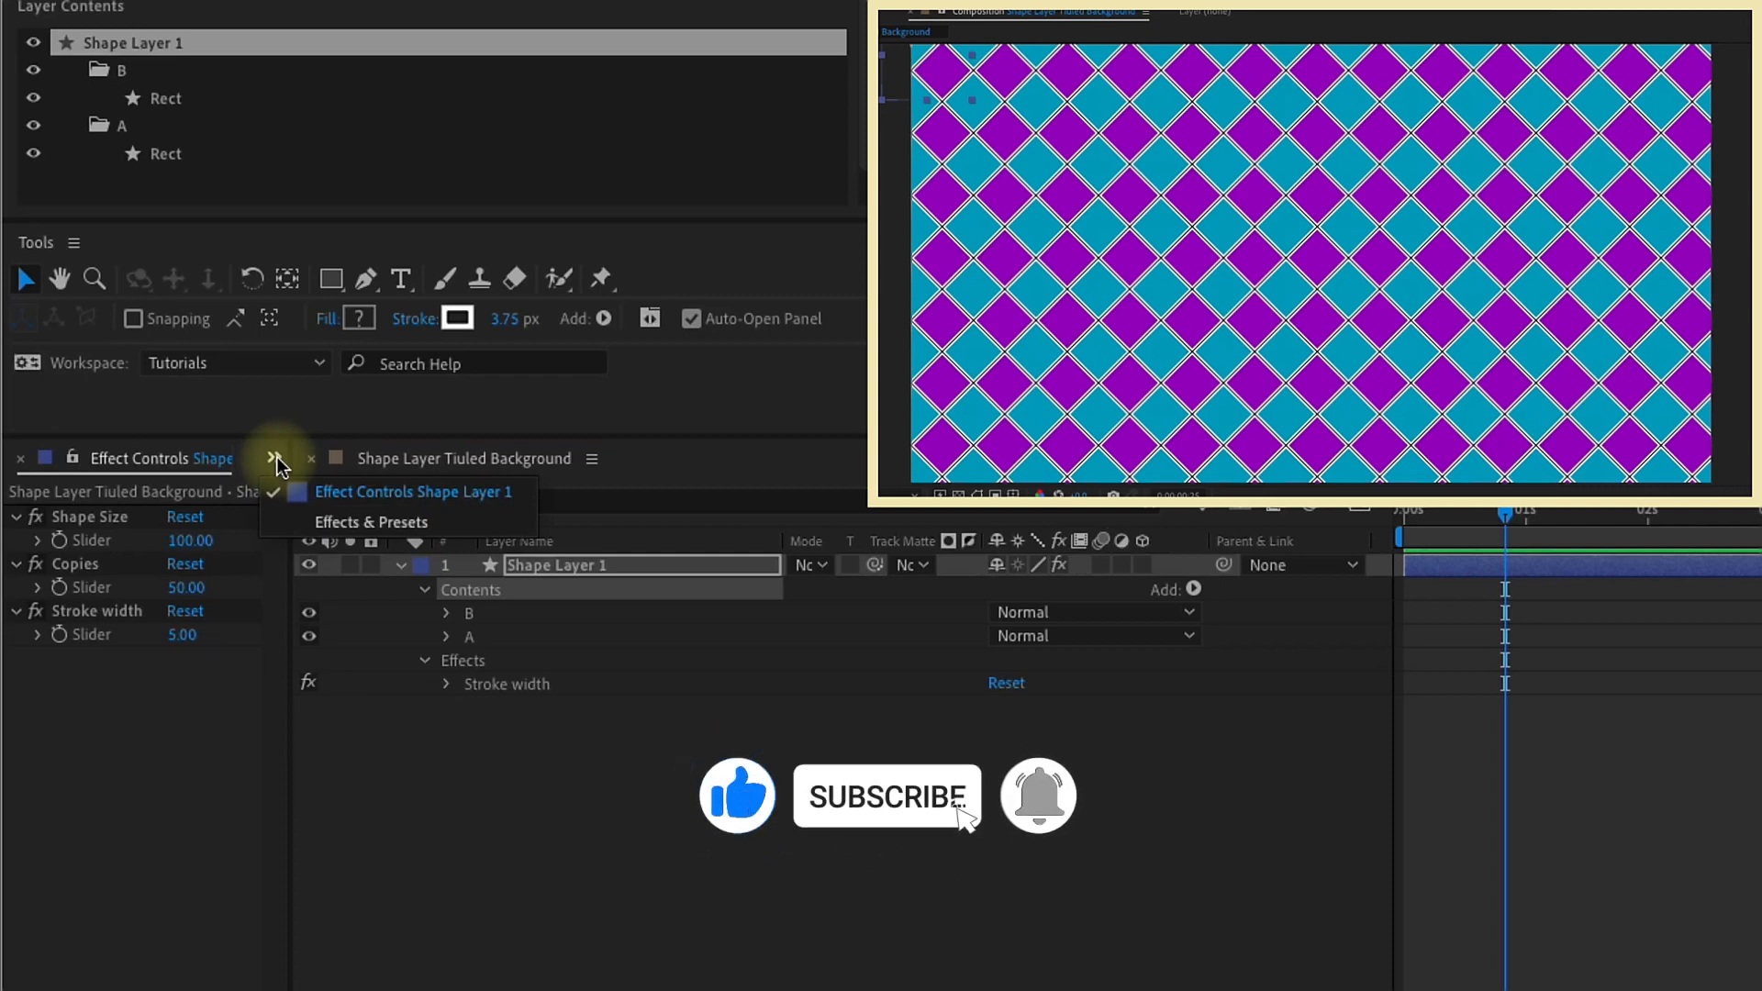
left_click(339, 521)
double_click(163, 494)
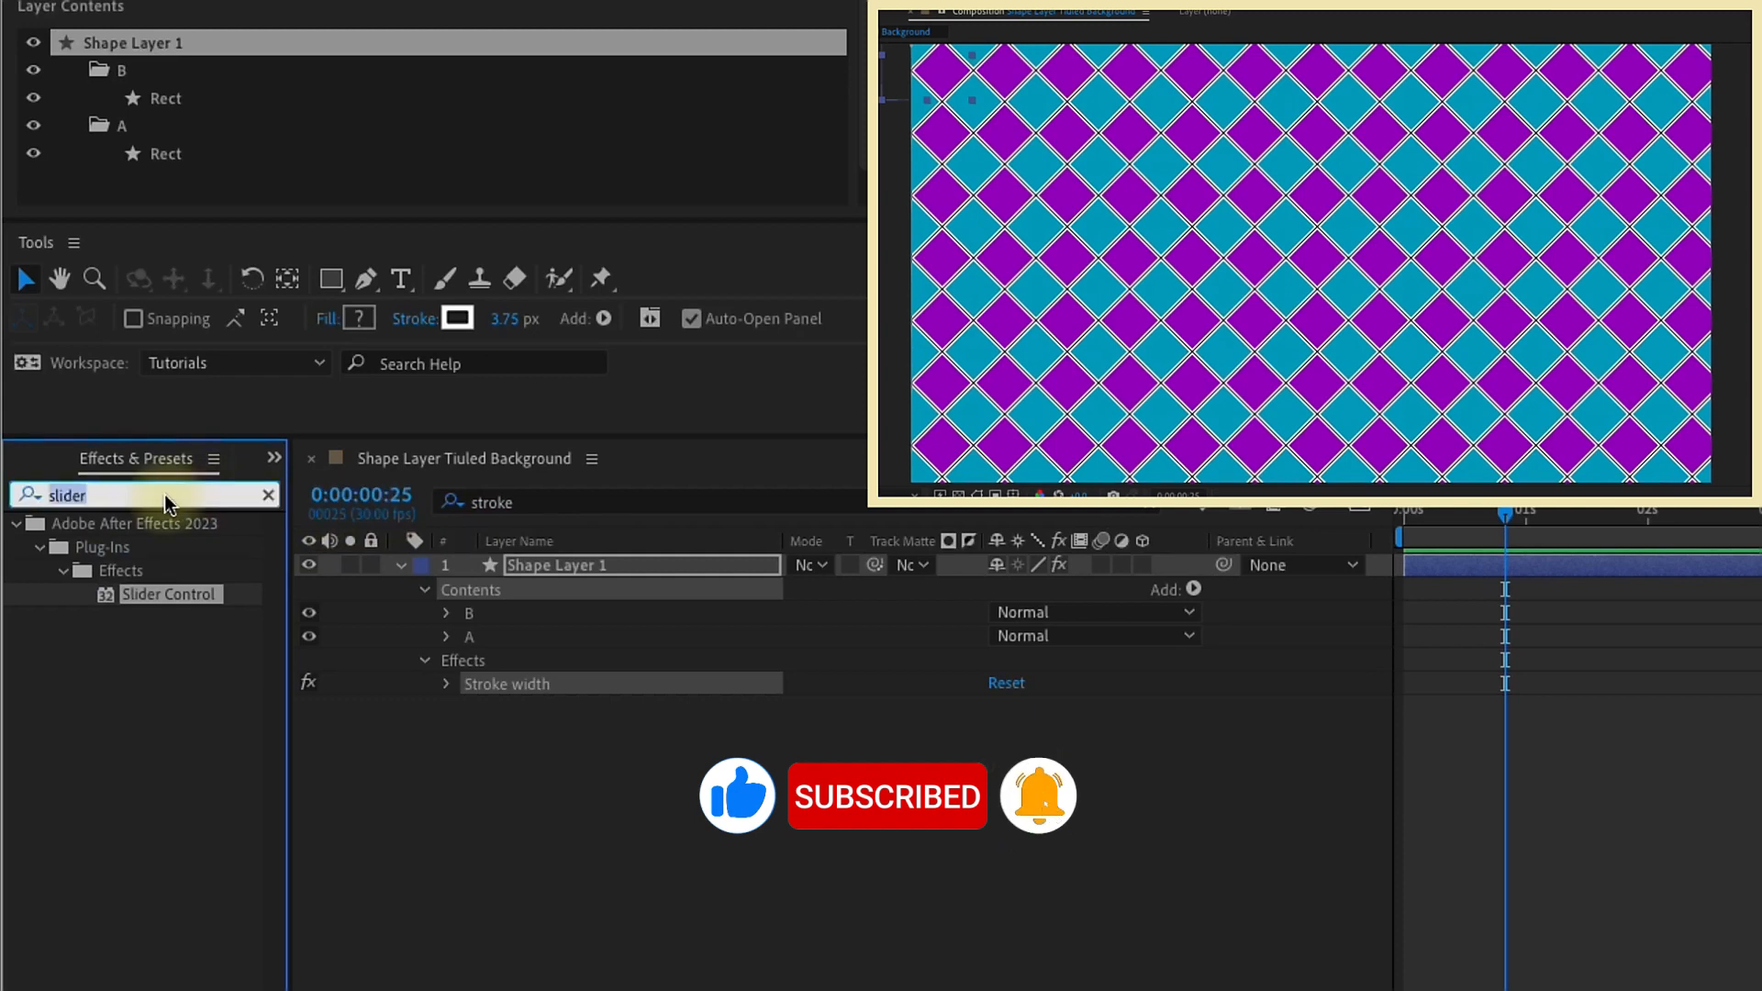
type("color control")
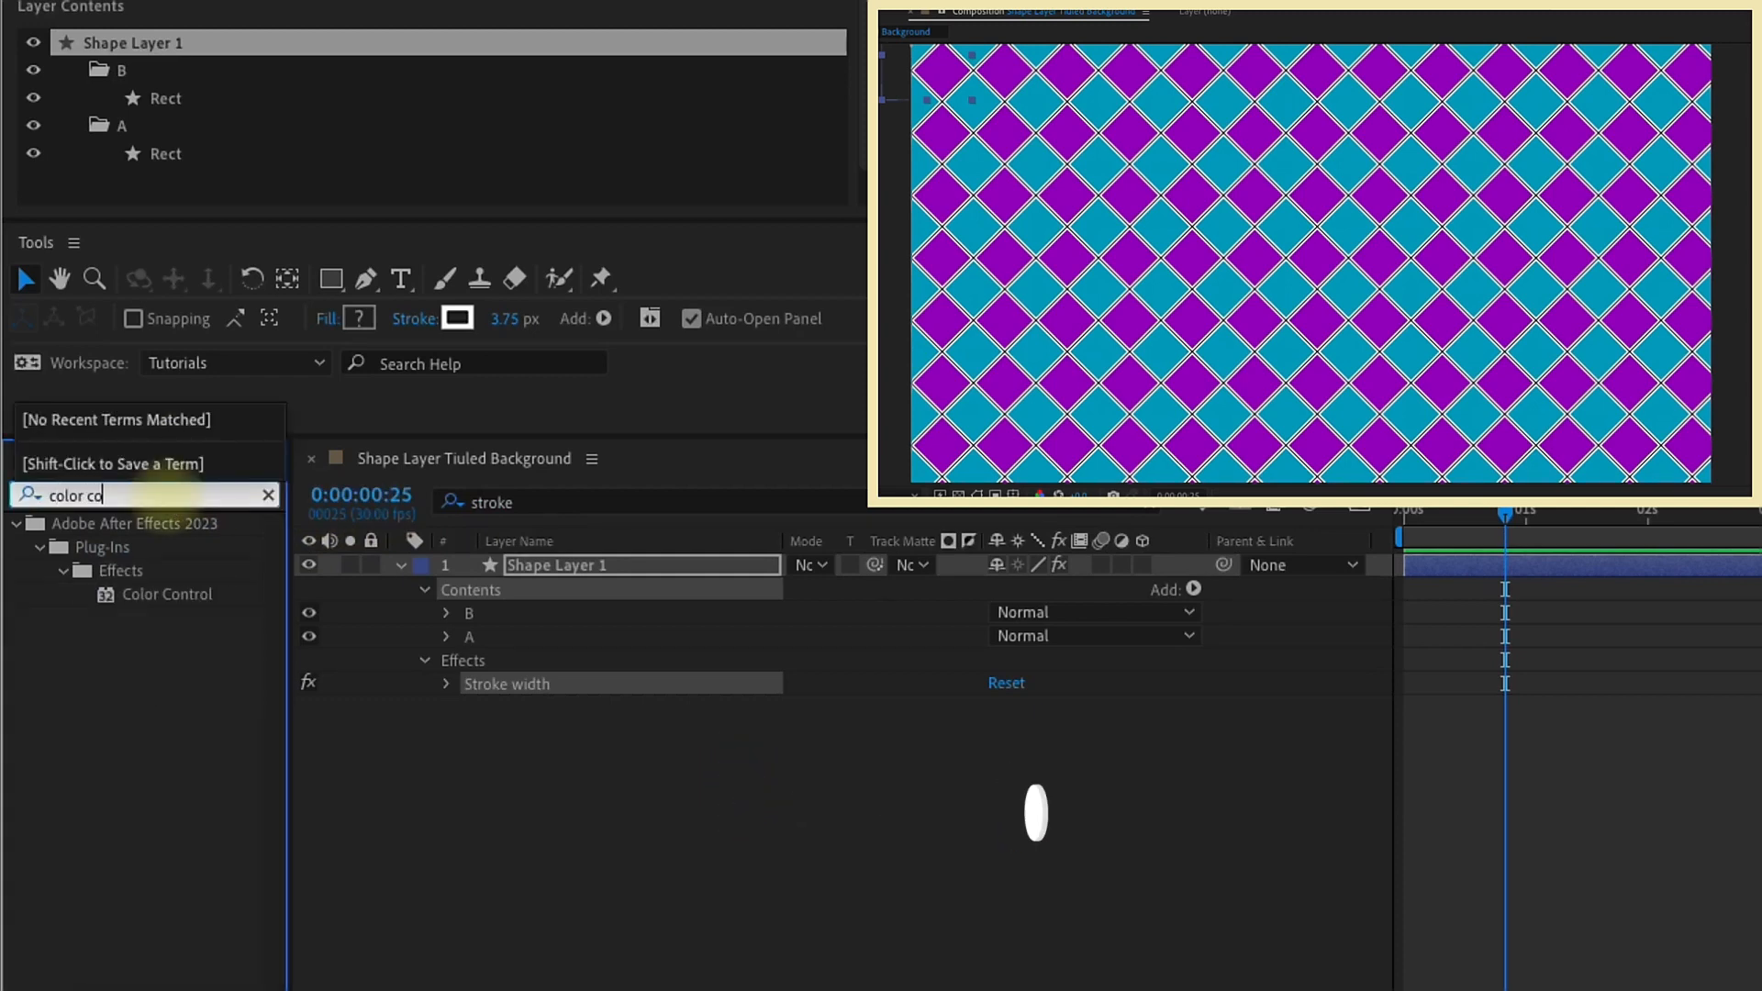
double_click(160, 594)
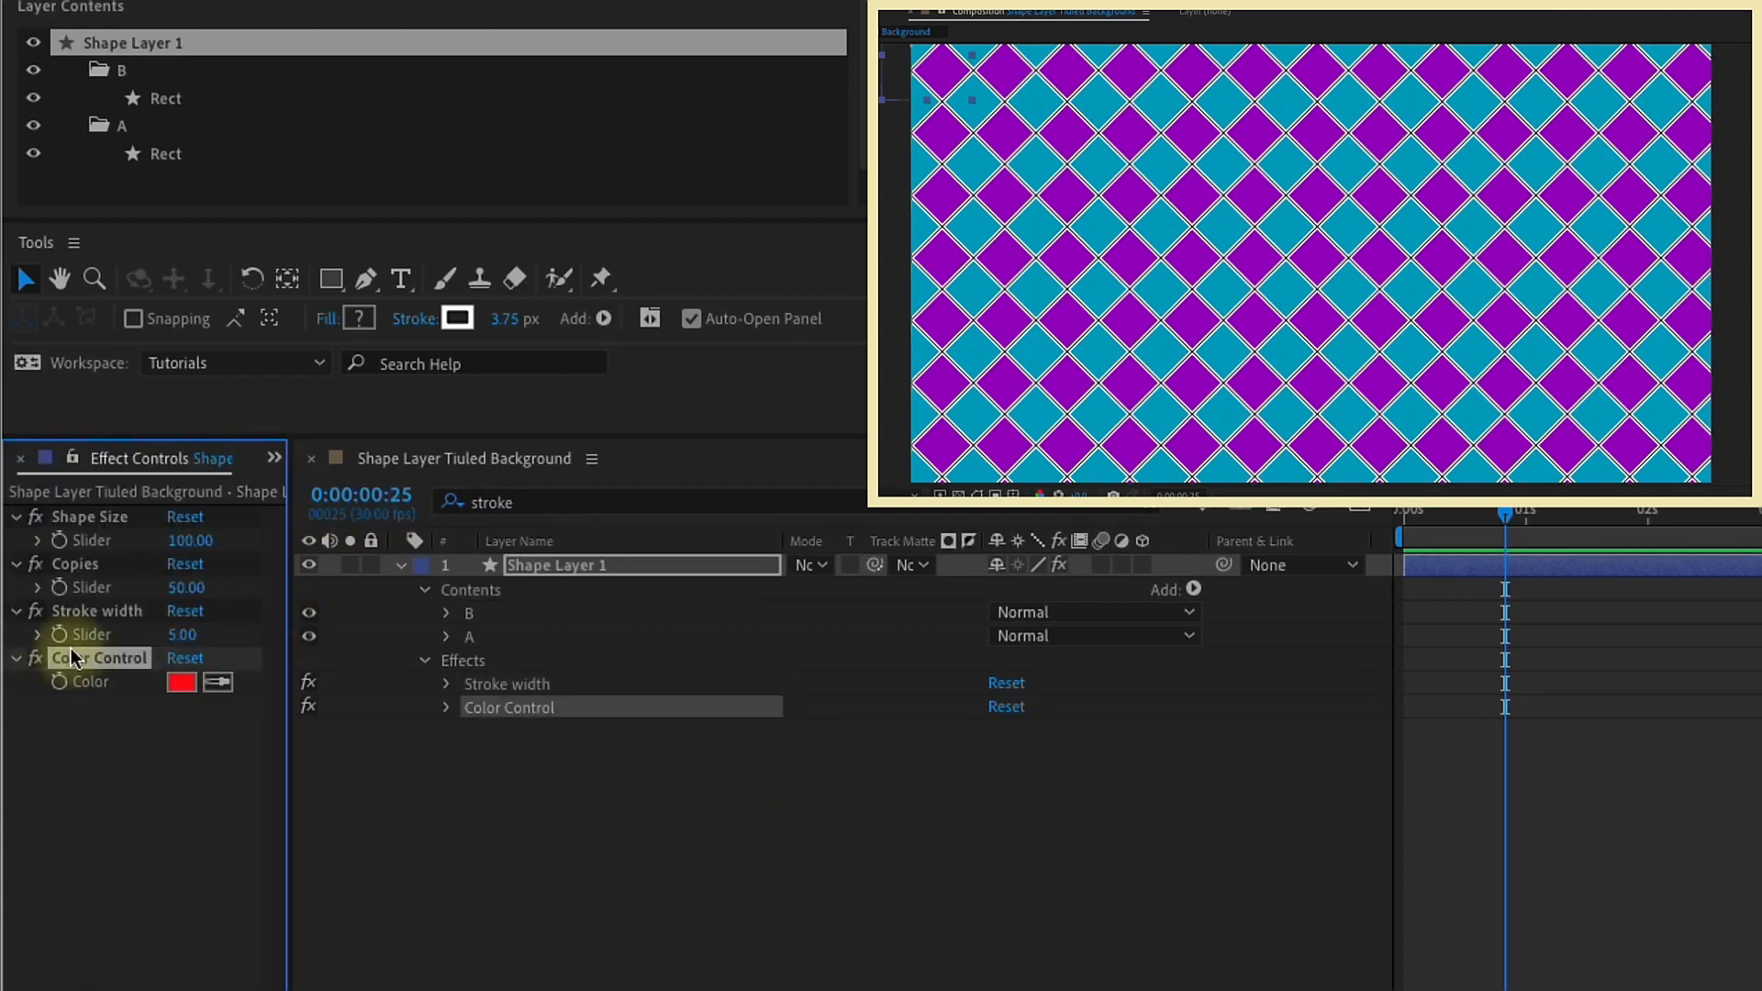
key("Return")
type("Fi")
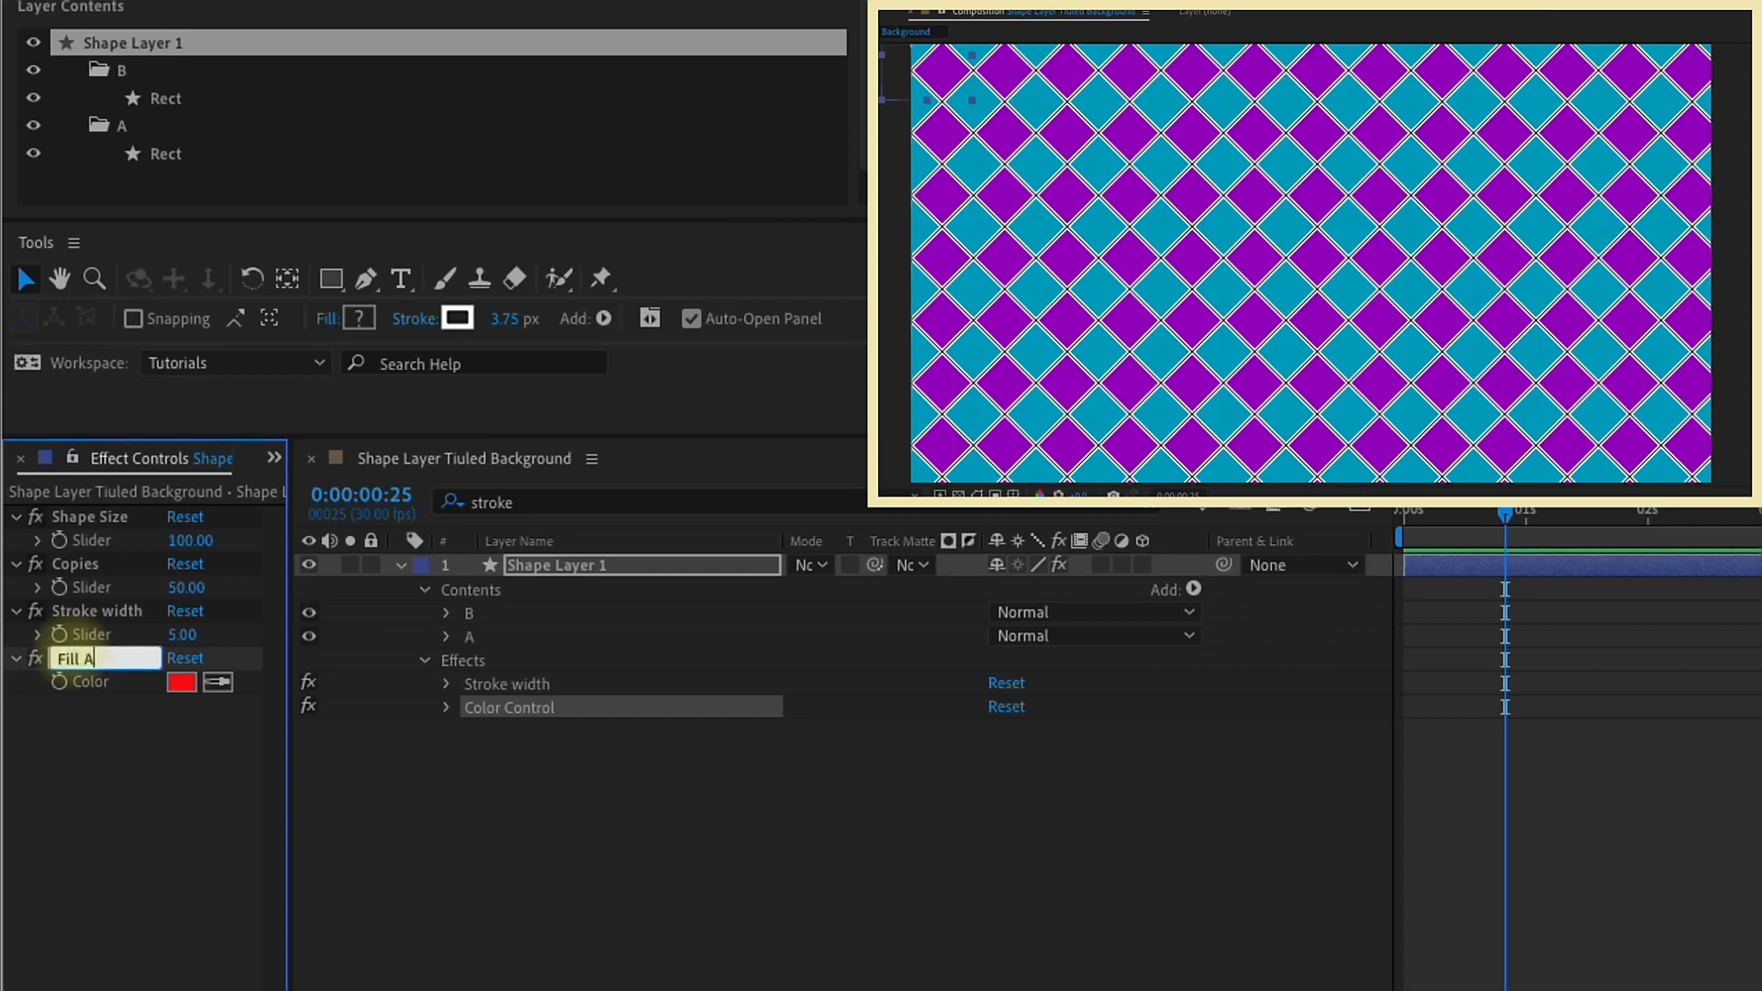
type("ll A")
key("Return")
Step: Duplicate the Fill A color control three times, naming the copies Fill B, Stroke A and Stroke B
key("ctrl+d")
key("Return")
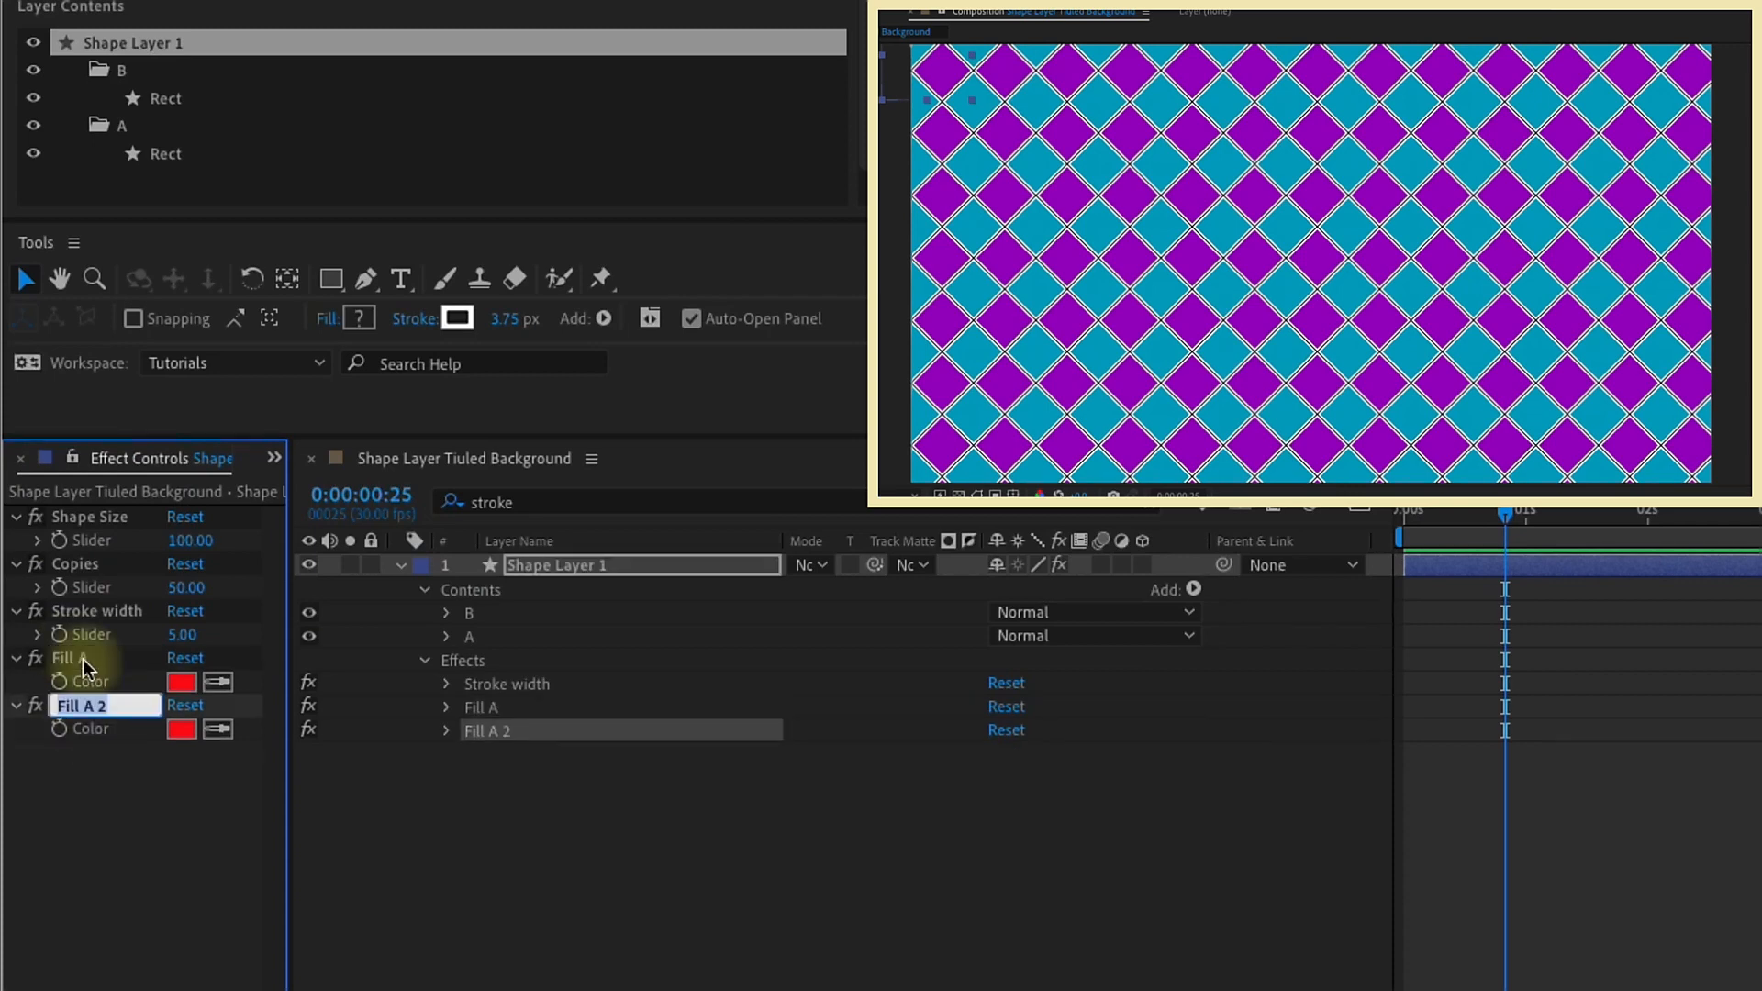
key("ctrl+d")
key("Return")
type("Stroke A")
key("Return")
key("ctrl+d")
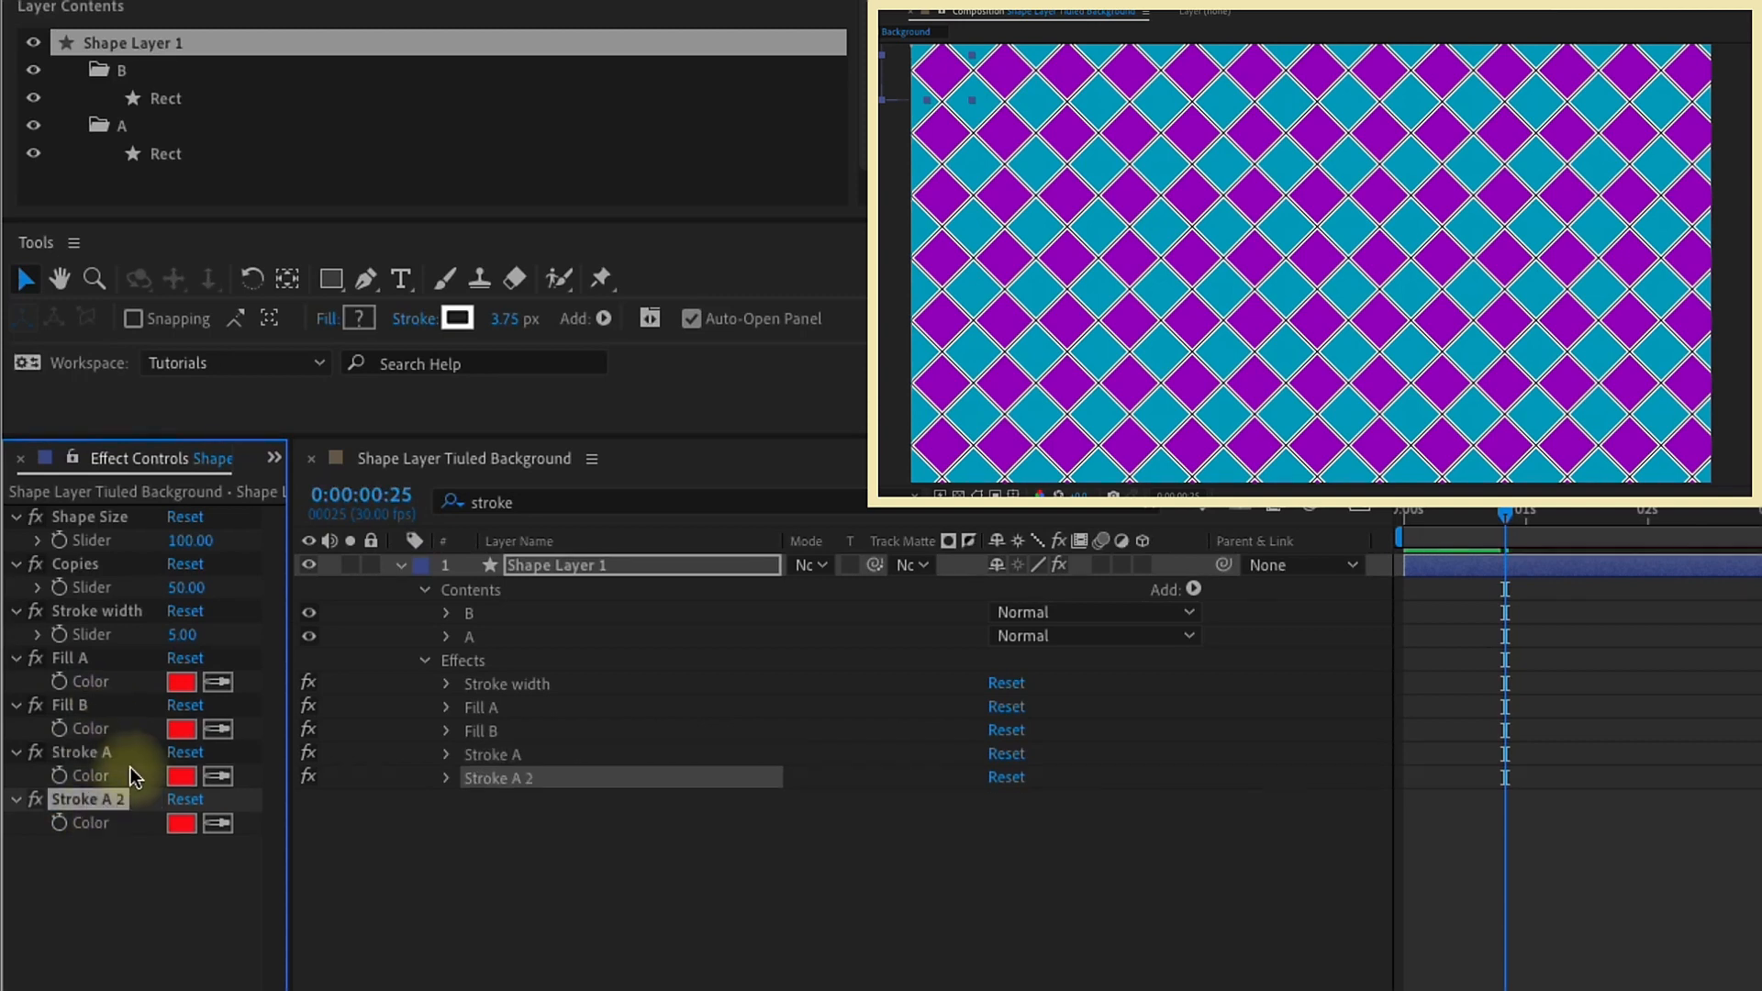
type("Stroke B")
key("Return")
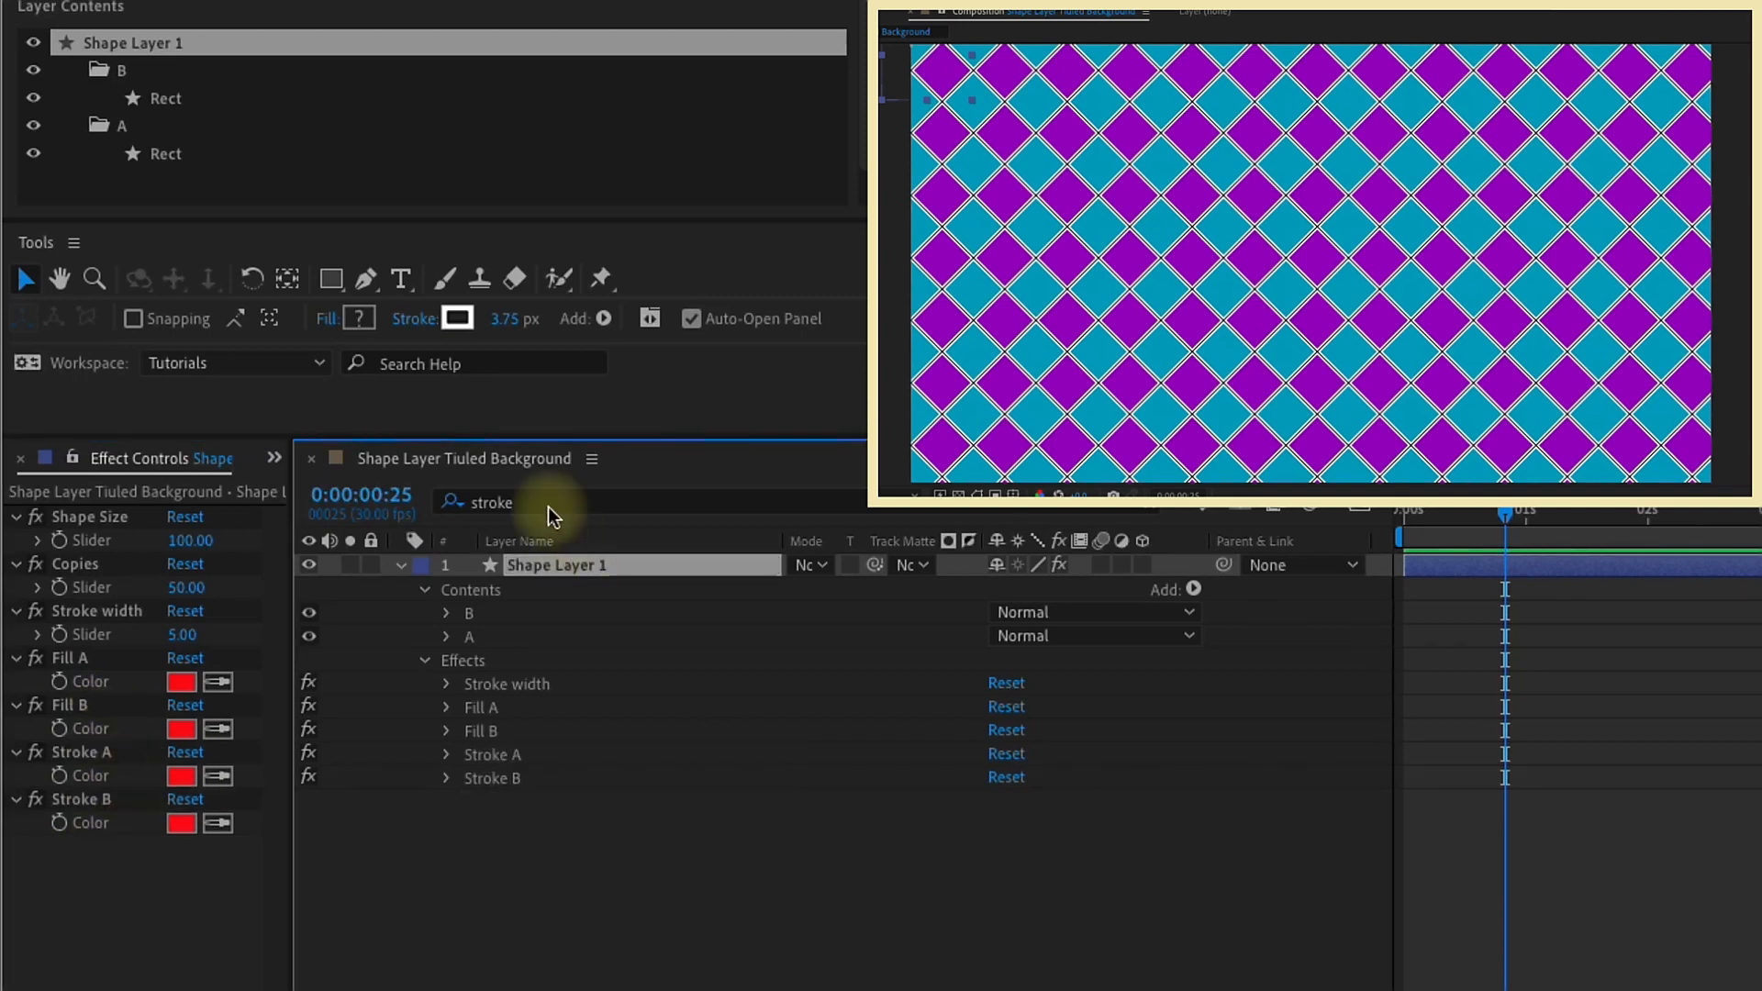
Step: Filter the shape layer's timeline properties by "color" and bring all color properties into view
left_click(547, 505)
type("color")
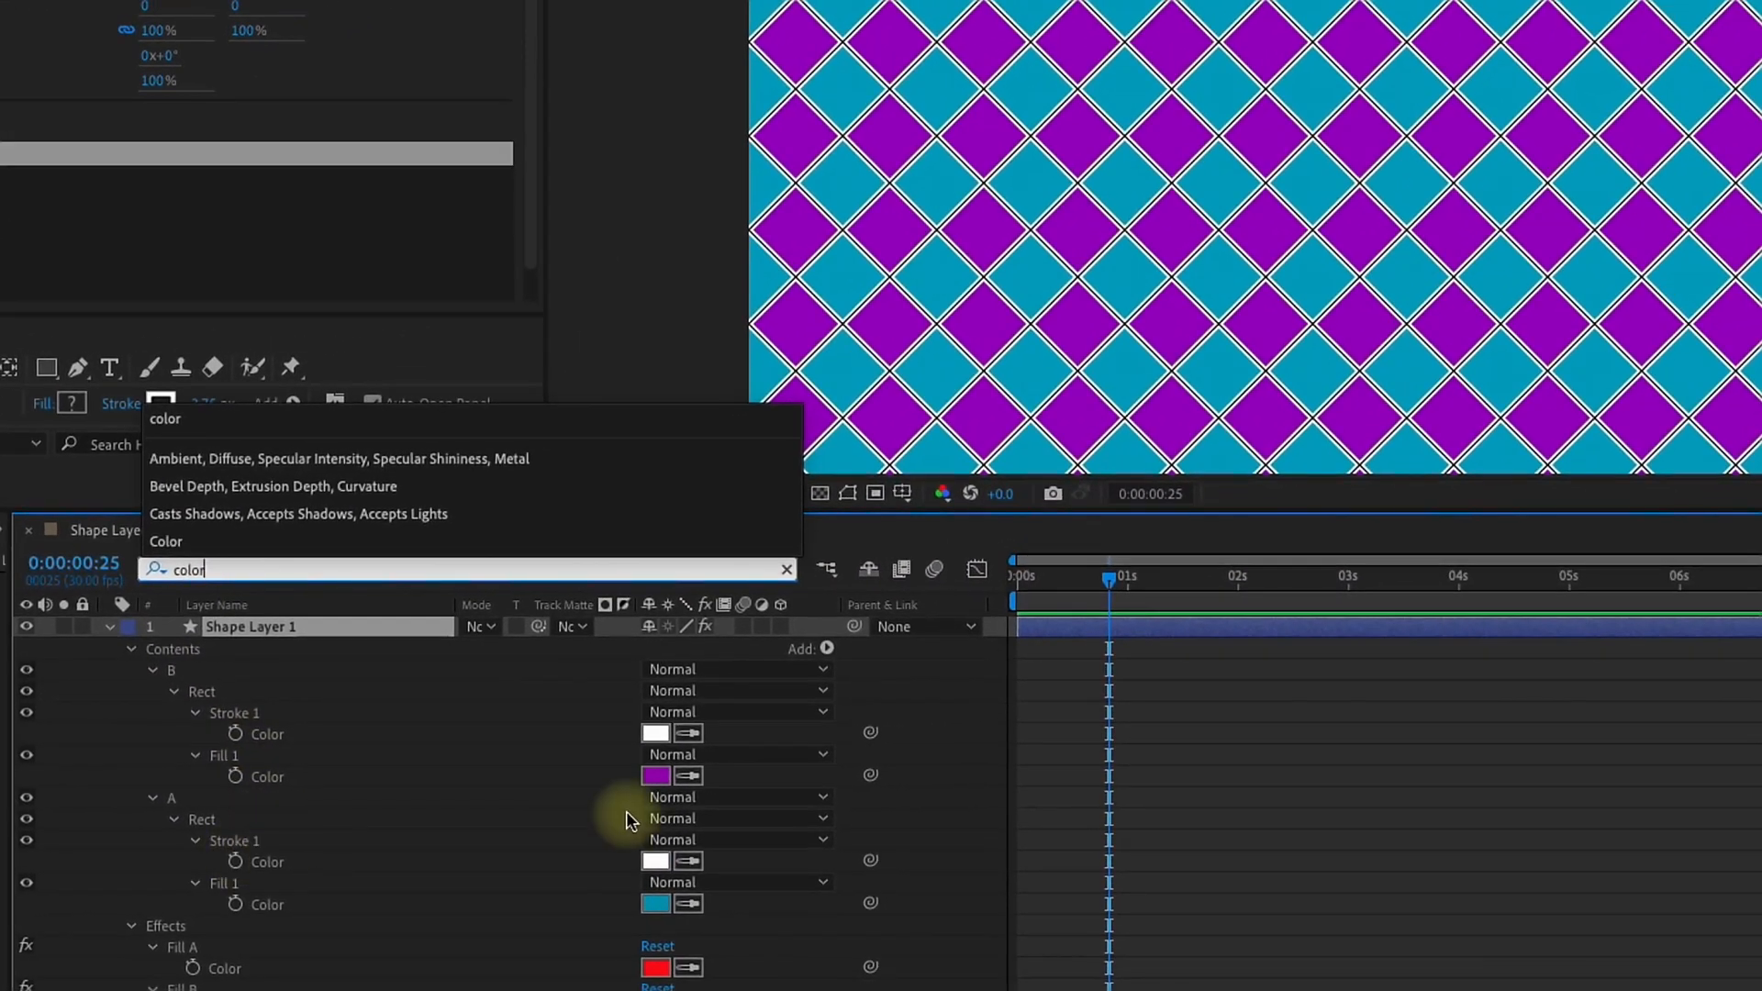
scroll(798, 794, "down", 1)
left_click_drag(573, 508, 590, 318)
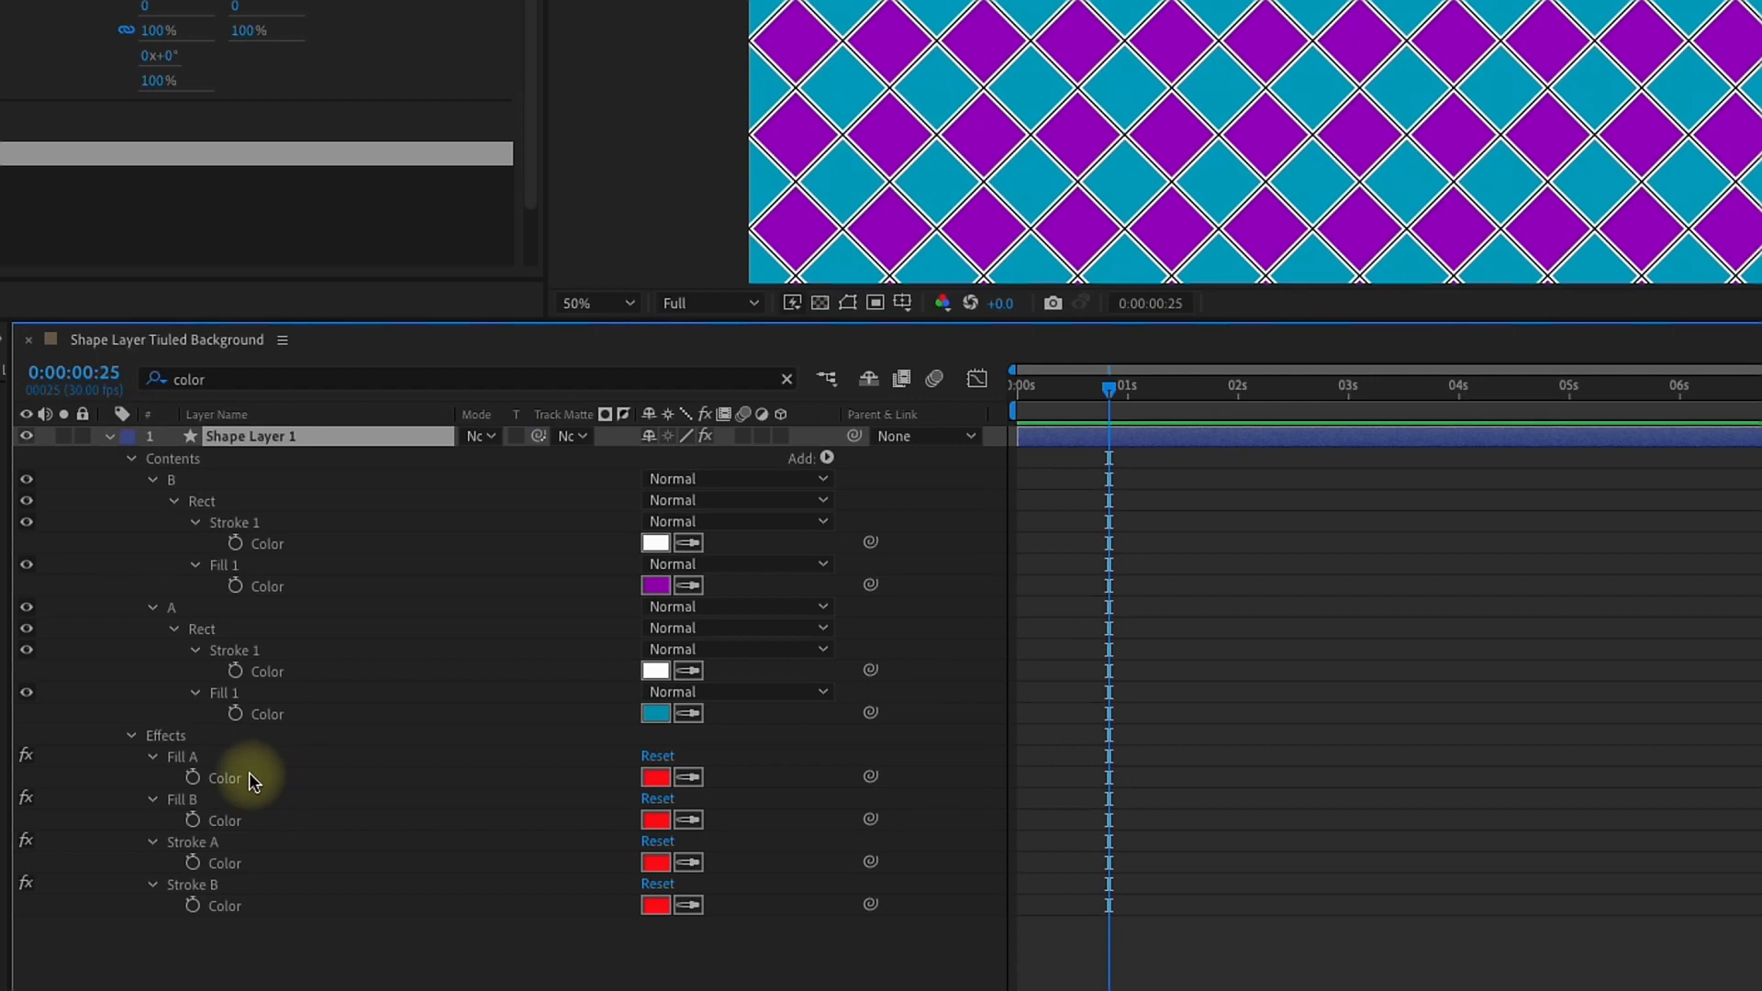
Step: Link group B's fill color to the Fill B control and set that control to the original purple, 9000BA
left_click(655, 587)
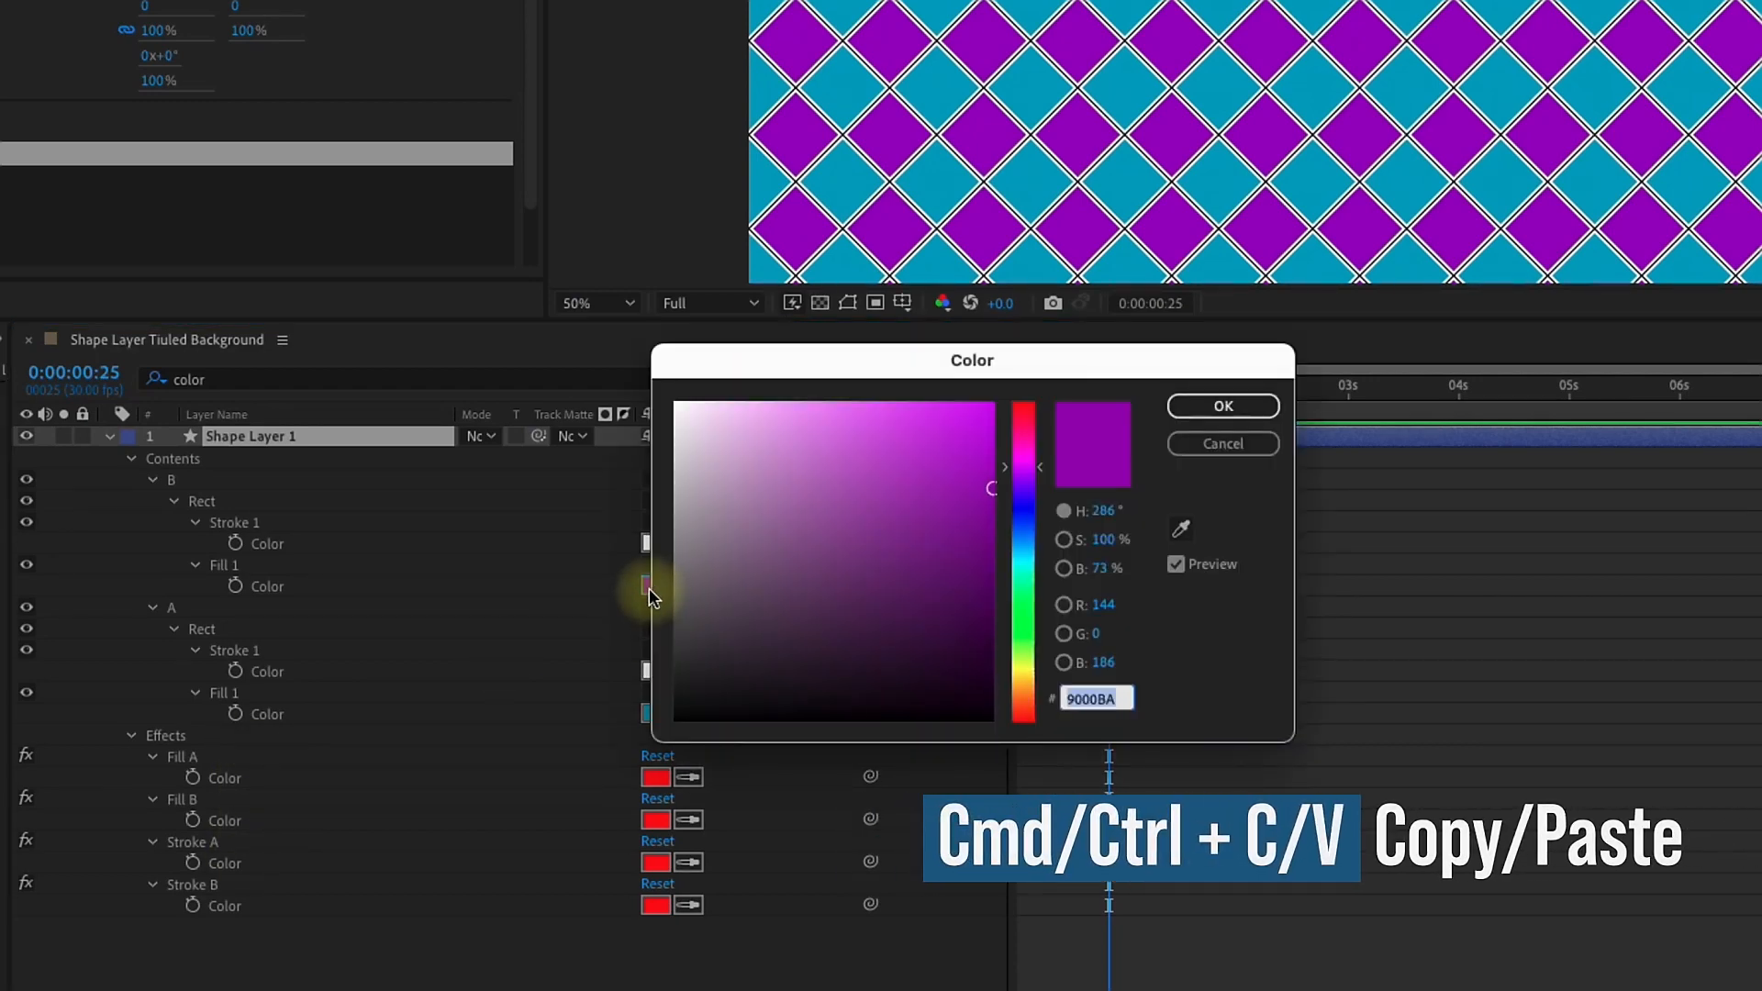
left_click(1223, 406)
left_click_drag(871, 586, 226, 819)
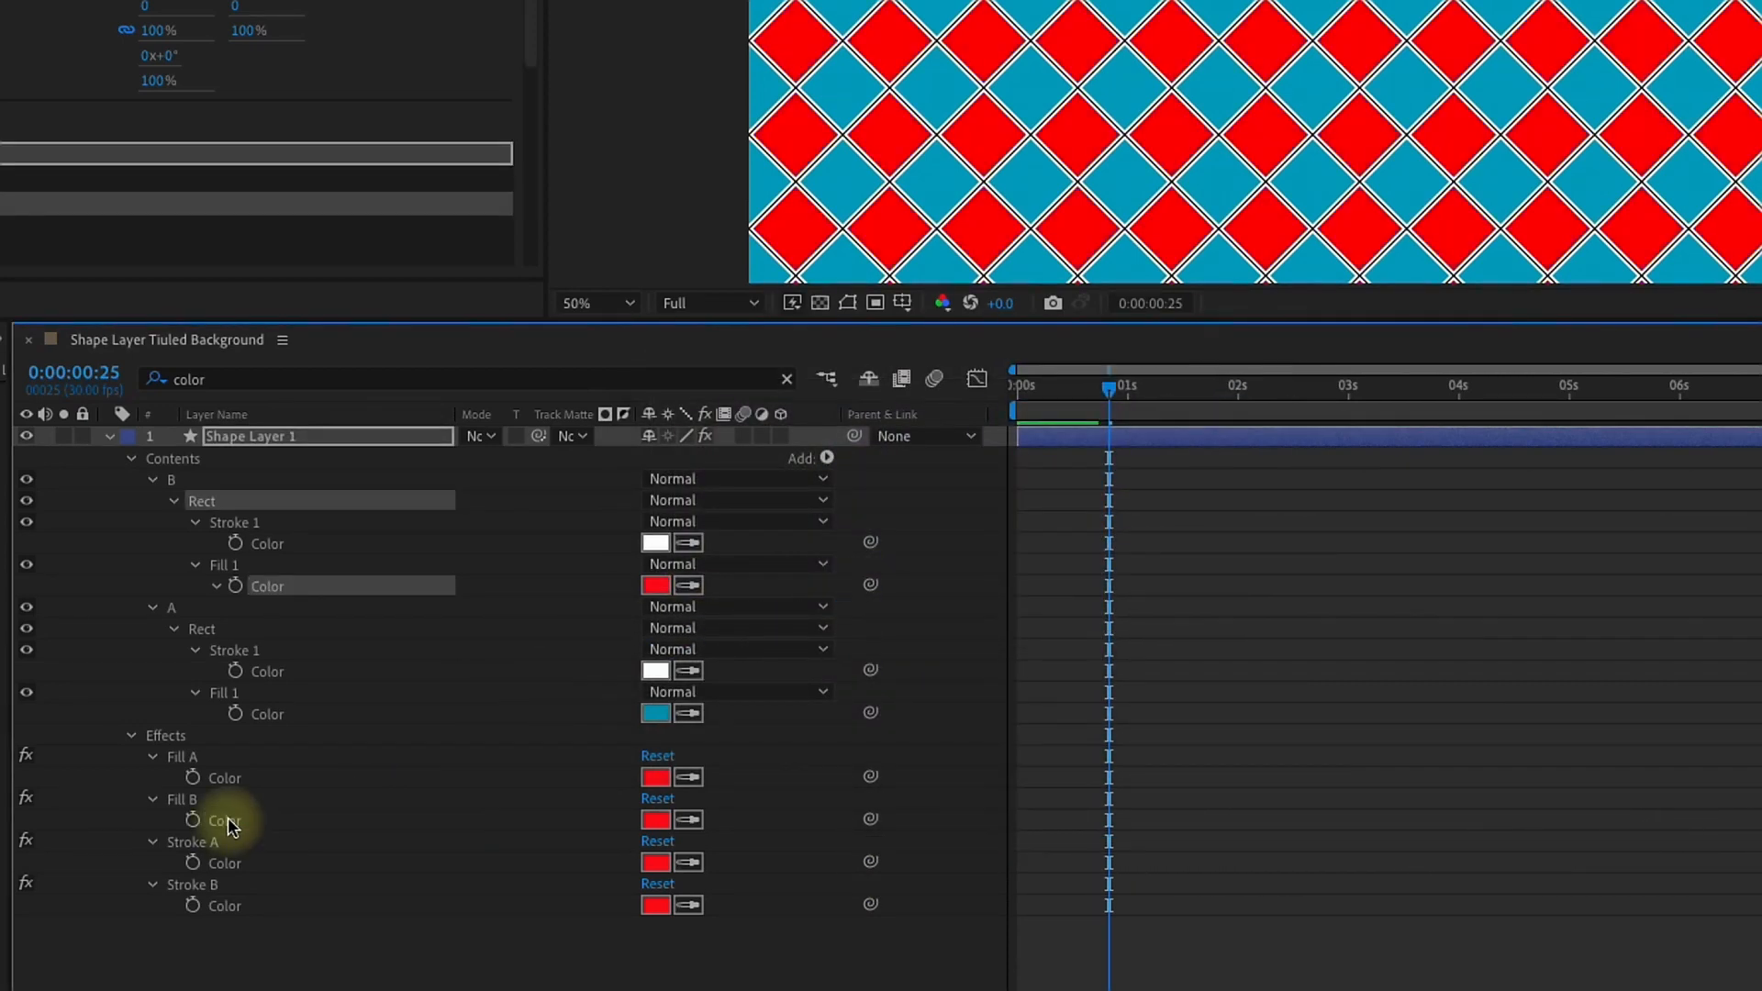
left_click(656, 820)
type("9000BA")
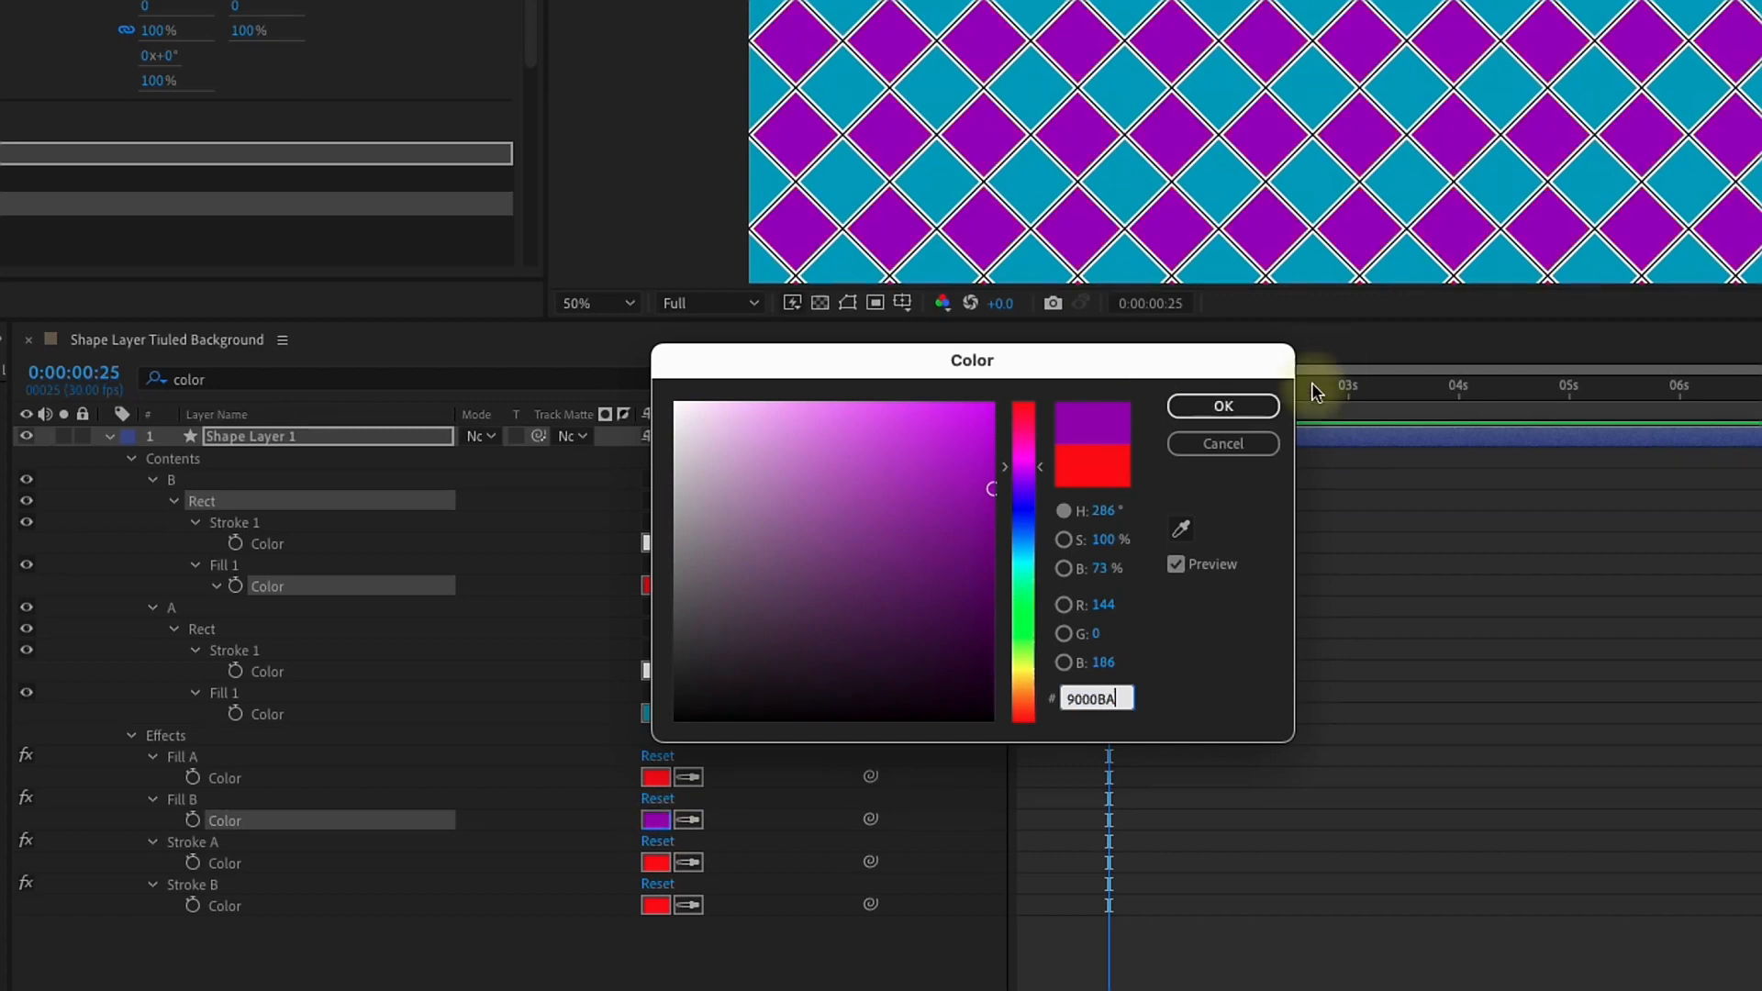
left_click(1228, 405)
Step: Link group A's fill color to the Fill A control and set that control to the original teal, 009ABA
left_click(648, 713)
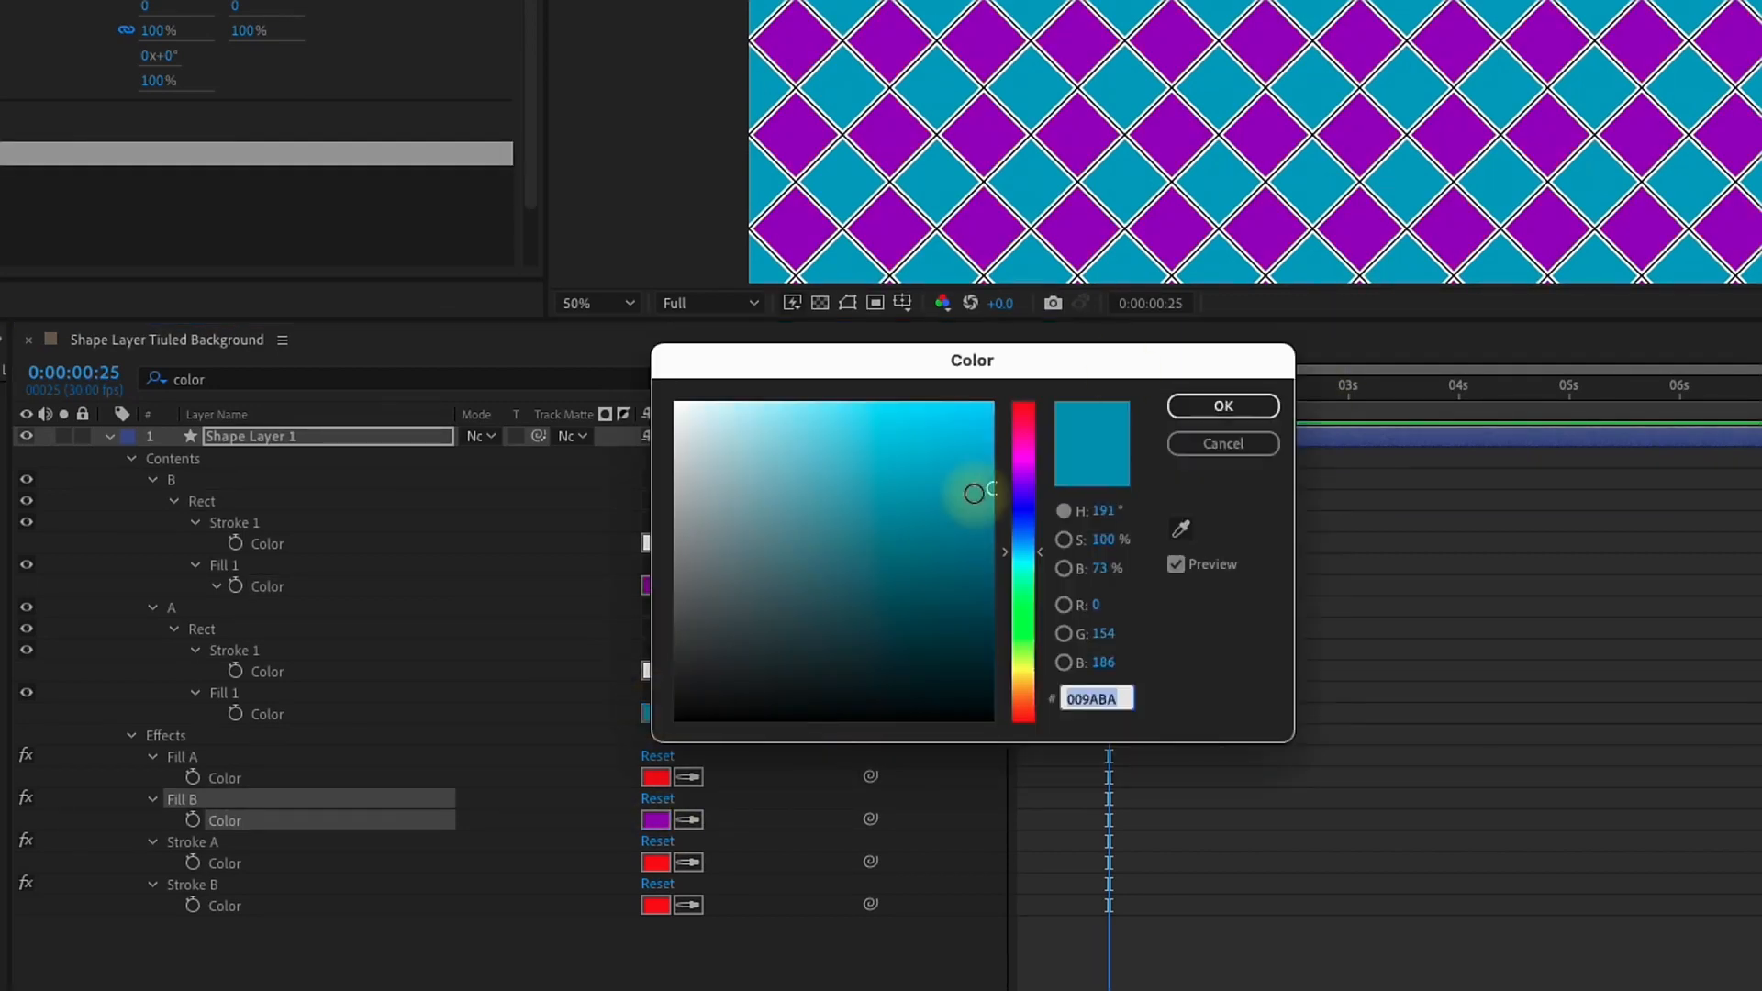
left_click(1226, 443)
left_click_drag(871, 713, 245, 773)
left_click(657, 779)
type("009ABA")
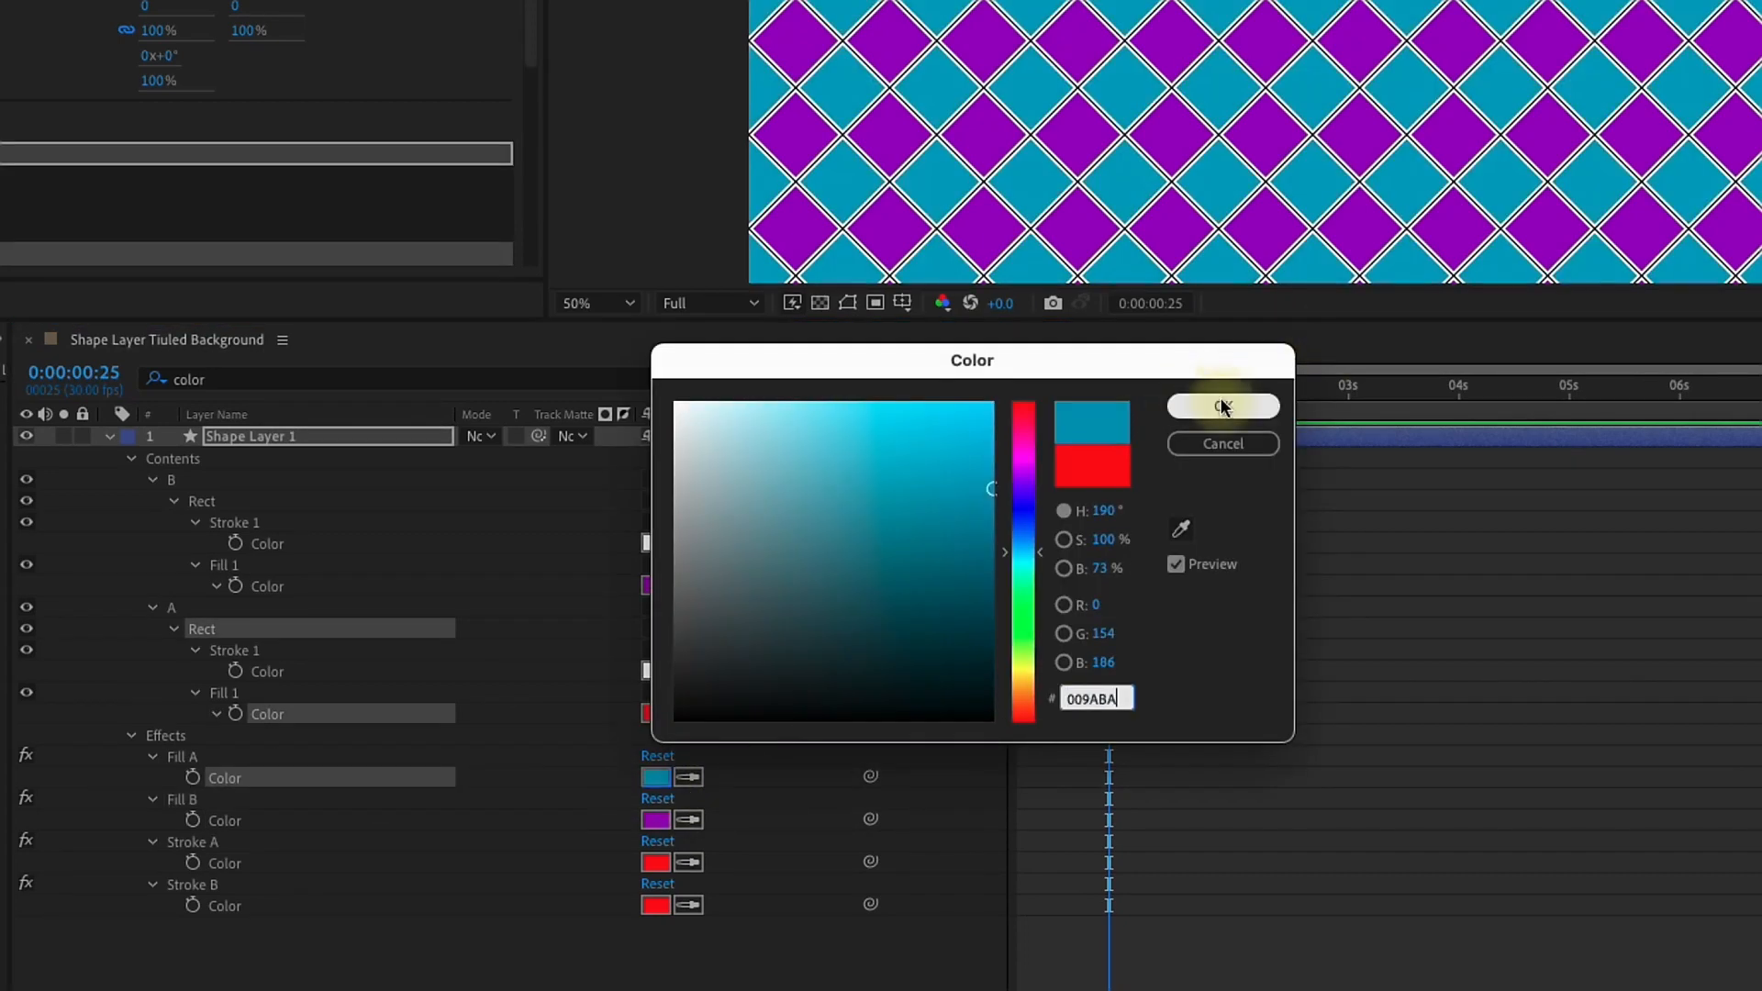
left_click(1220, 404)
Step: Link group B's stroke color to Stroke A and group A's stroke color to Stroke B, and set both controls to white, FFFFFF
mouse_move(870, 542)
left_mouse_down()
mouse_move(220, 846)
mouse_move(228, 862)
left_mouse_up()
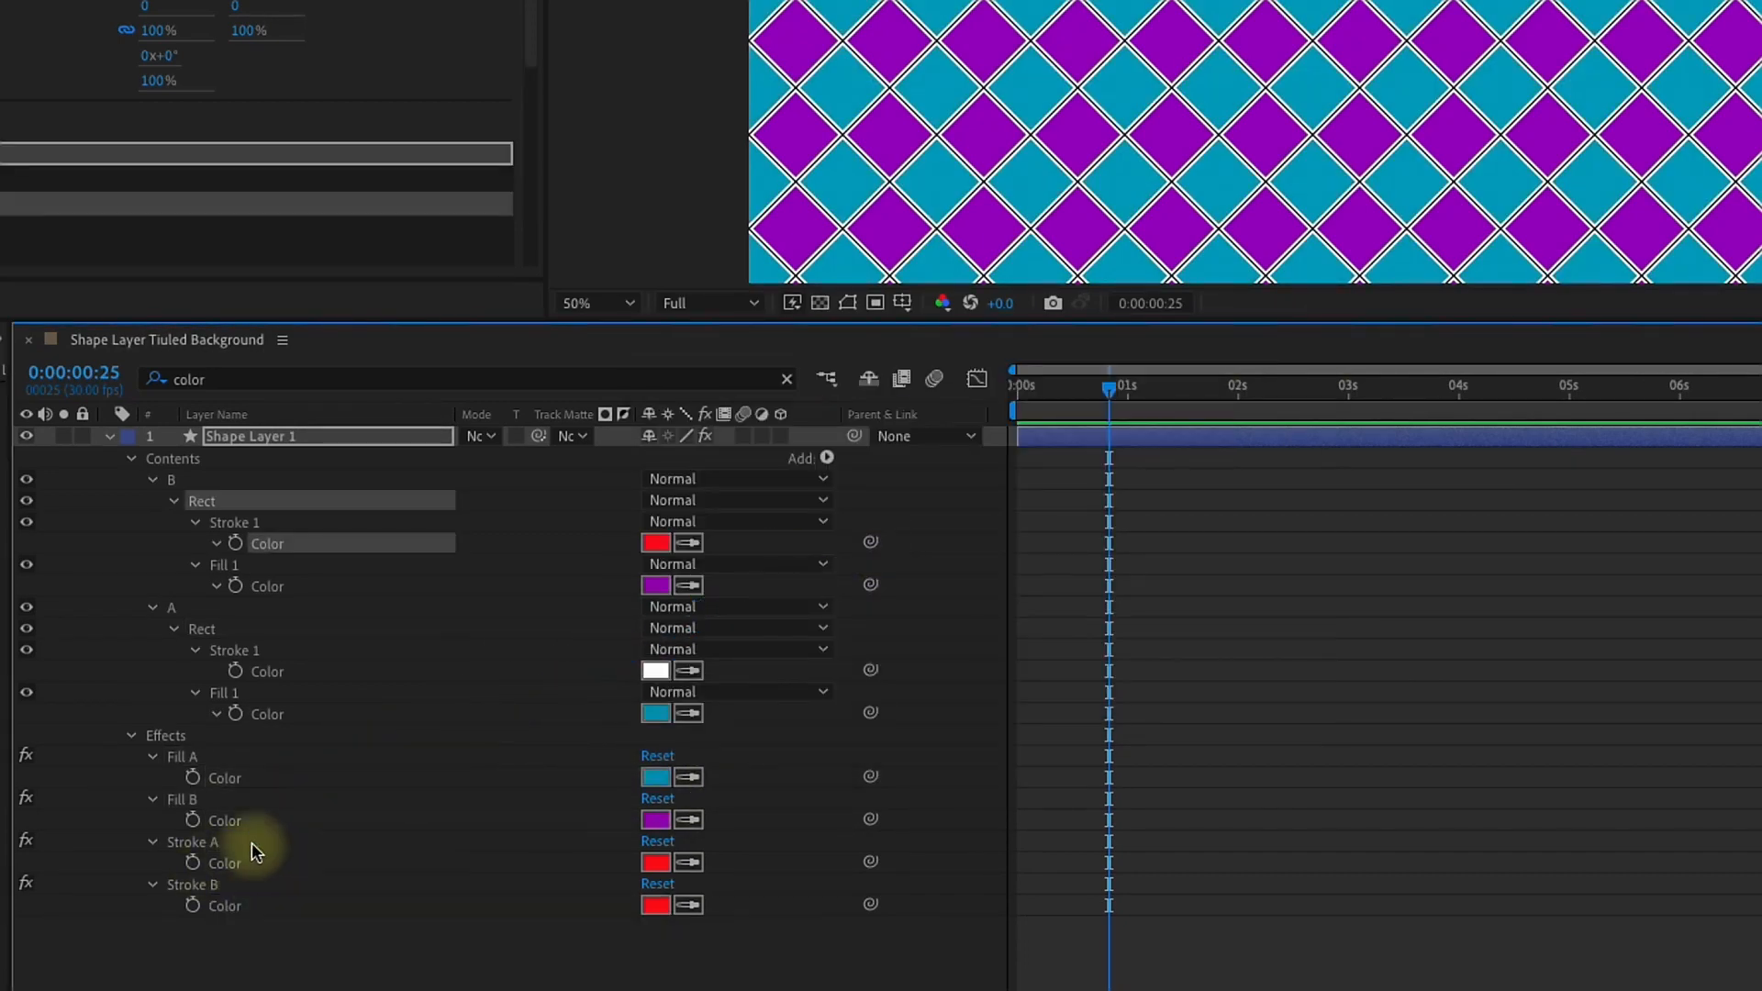
left_click_drag(870, 671, 251, 896)
left_click(657, 863)
left_click_drag(756, 412, 675, 403)
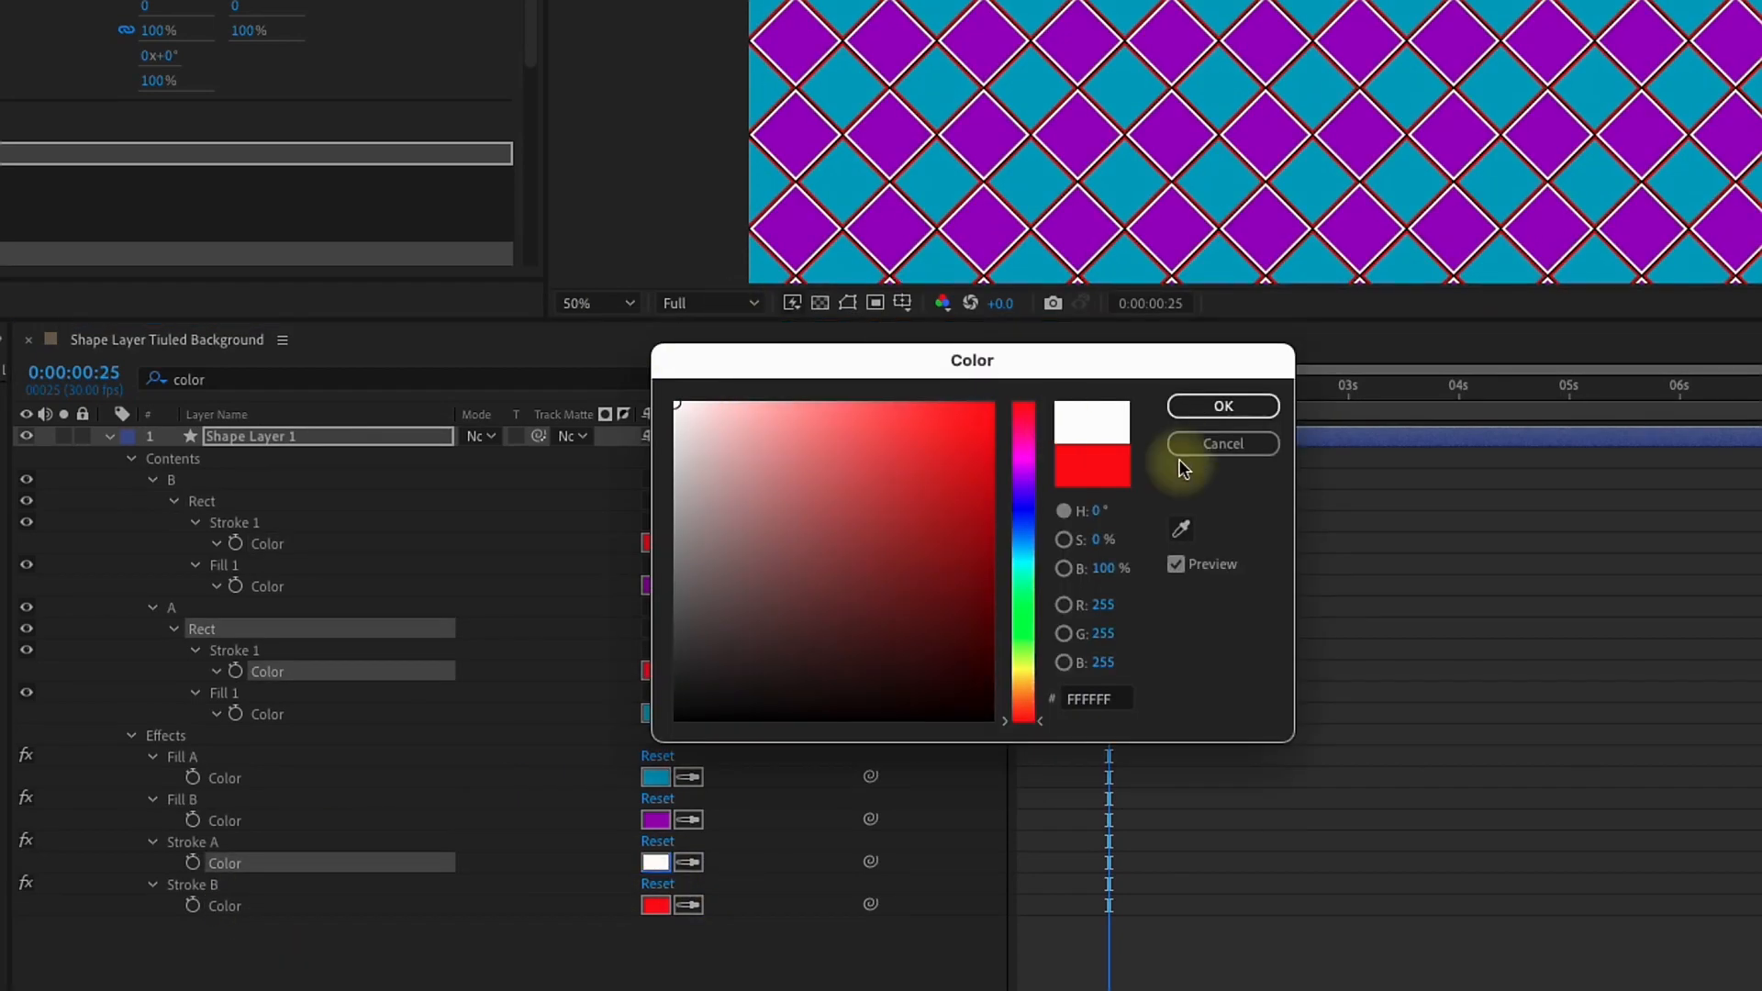
left_click(1191, 411)
left_click(655, 905)
left_click_drag(735, 472, 582, 314)
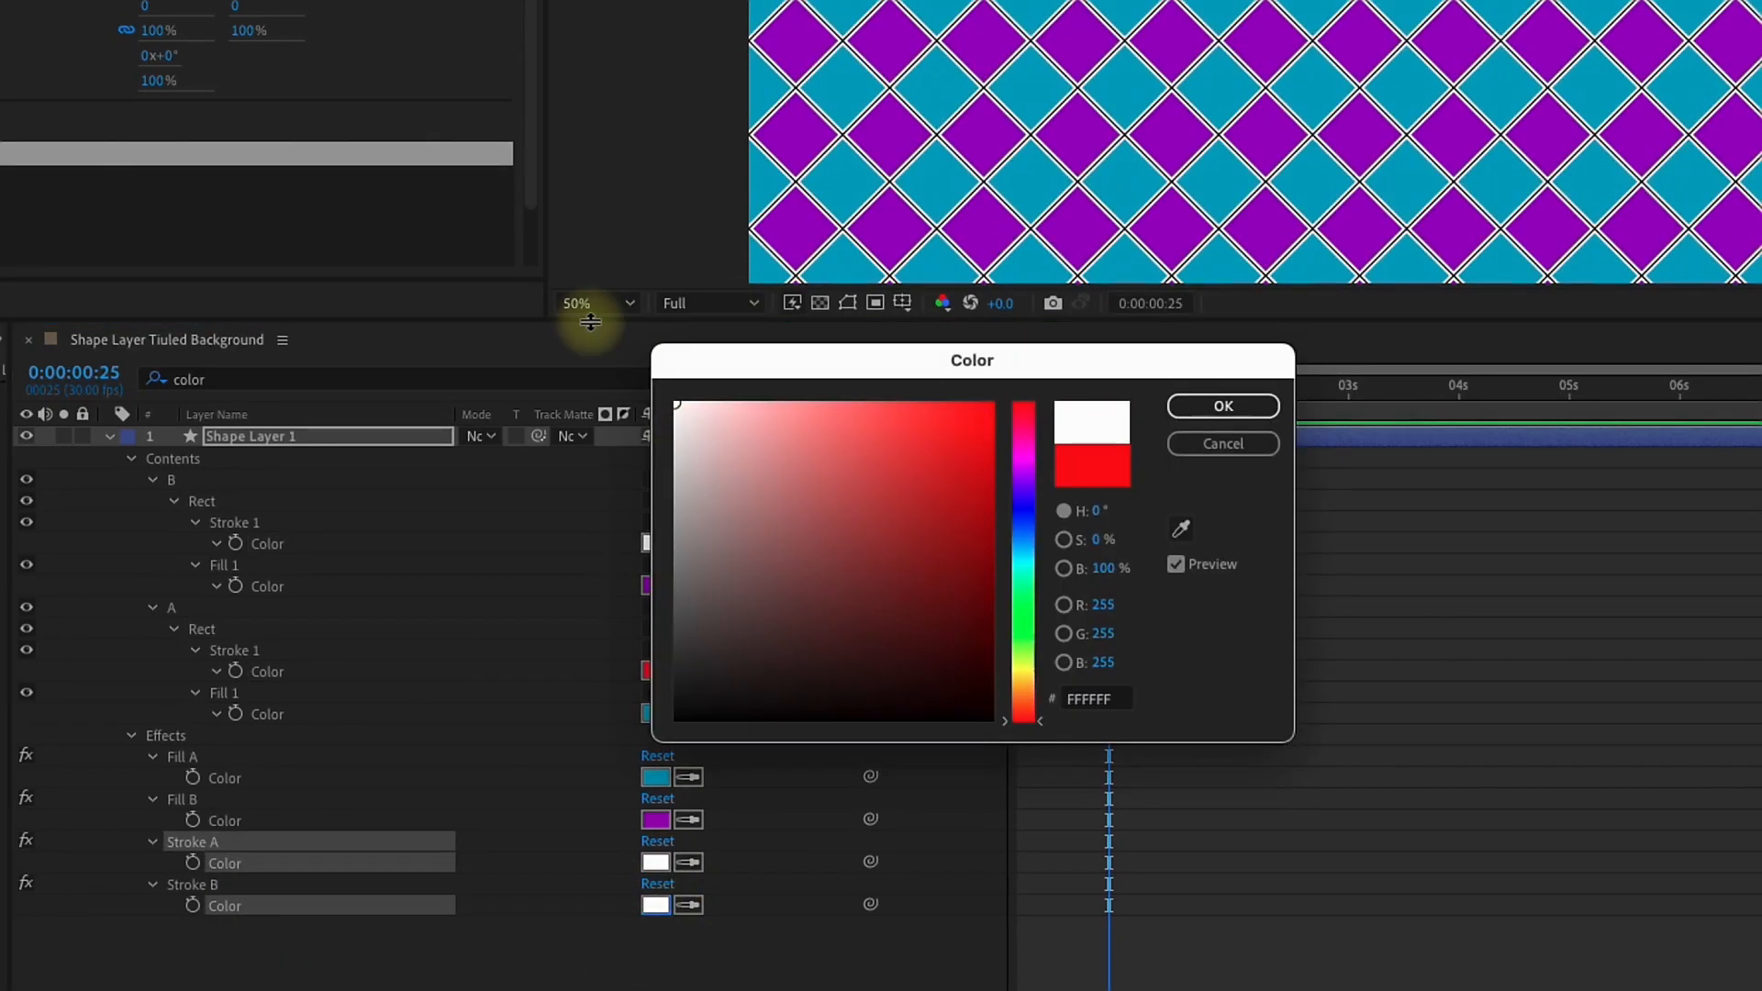
left_click(1249, 418)
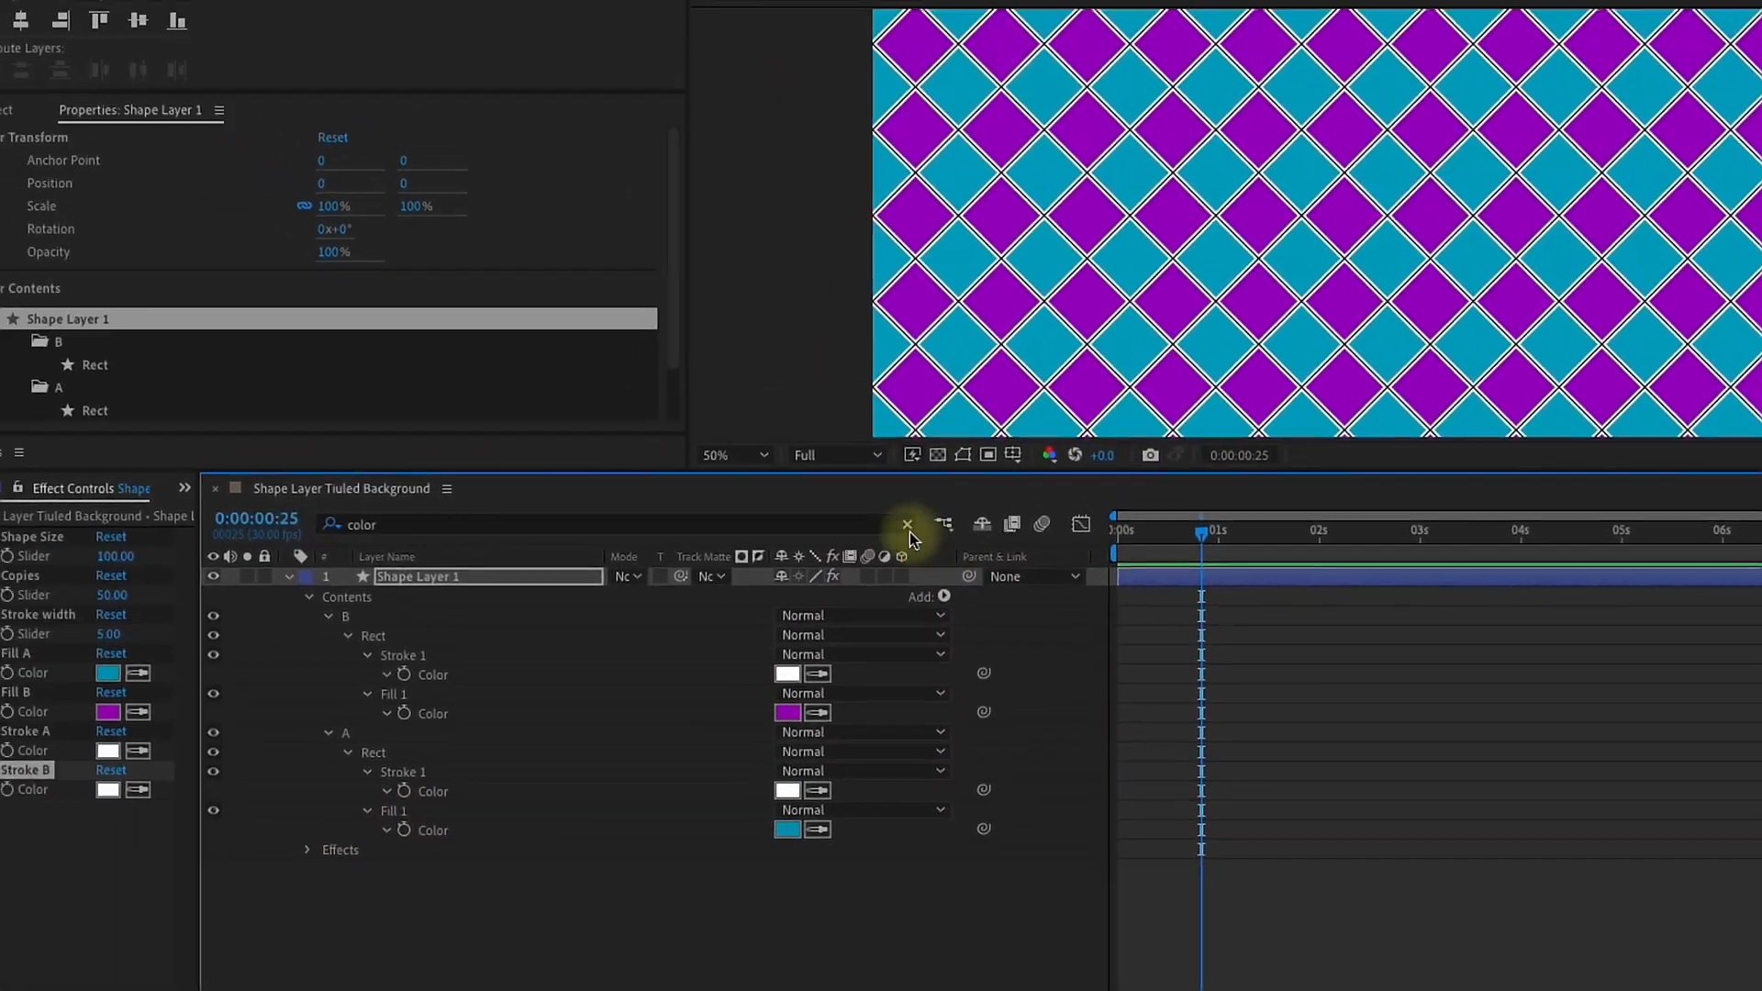
left_click(795, 378)
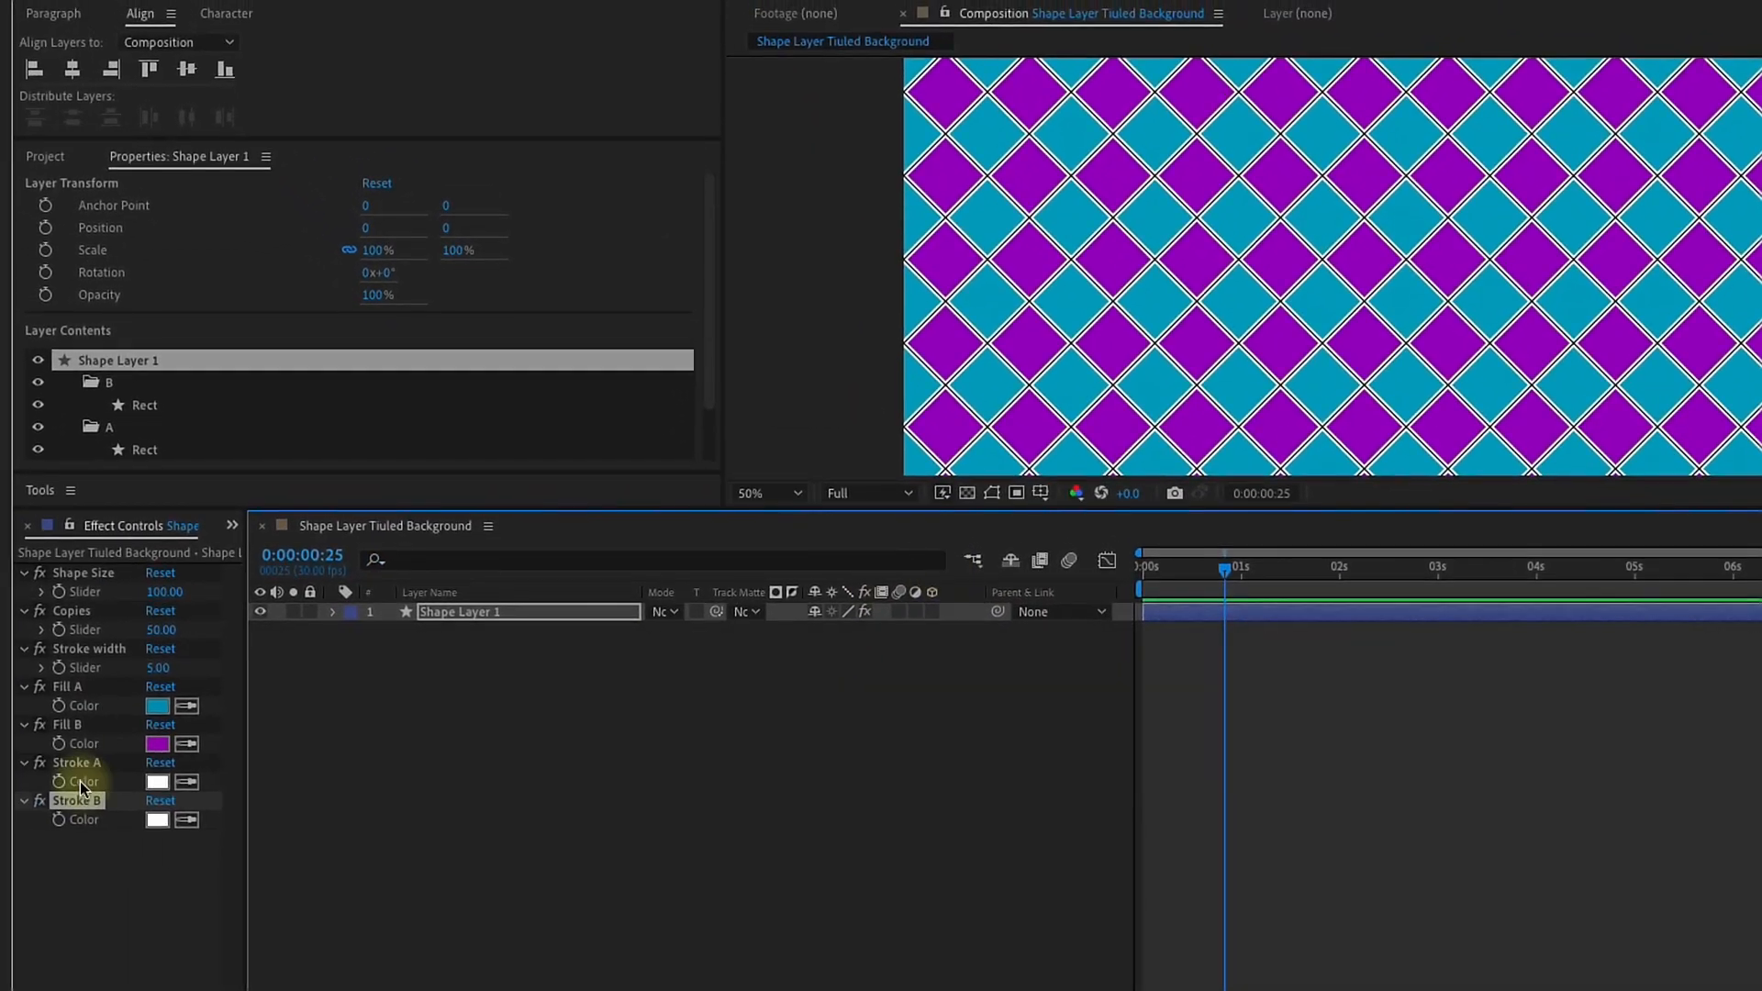
Step: Change the Fill A control's color to bright green
left_click(157, 705)
left_click_drag(1148, 716, 1148, 778)
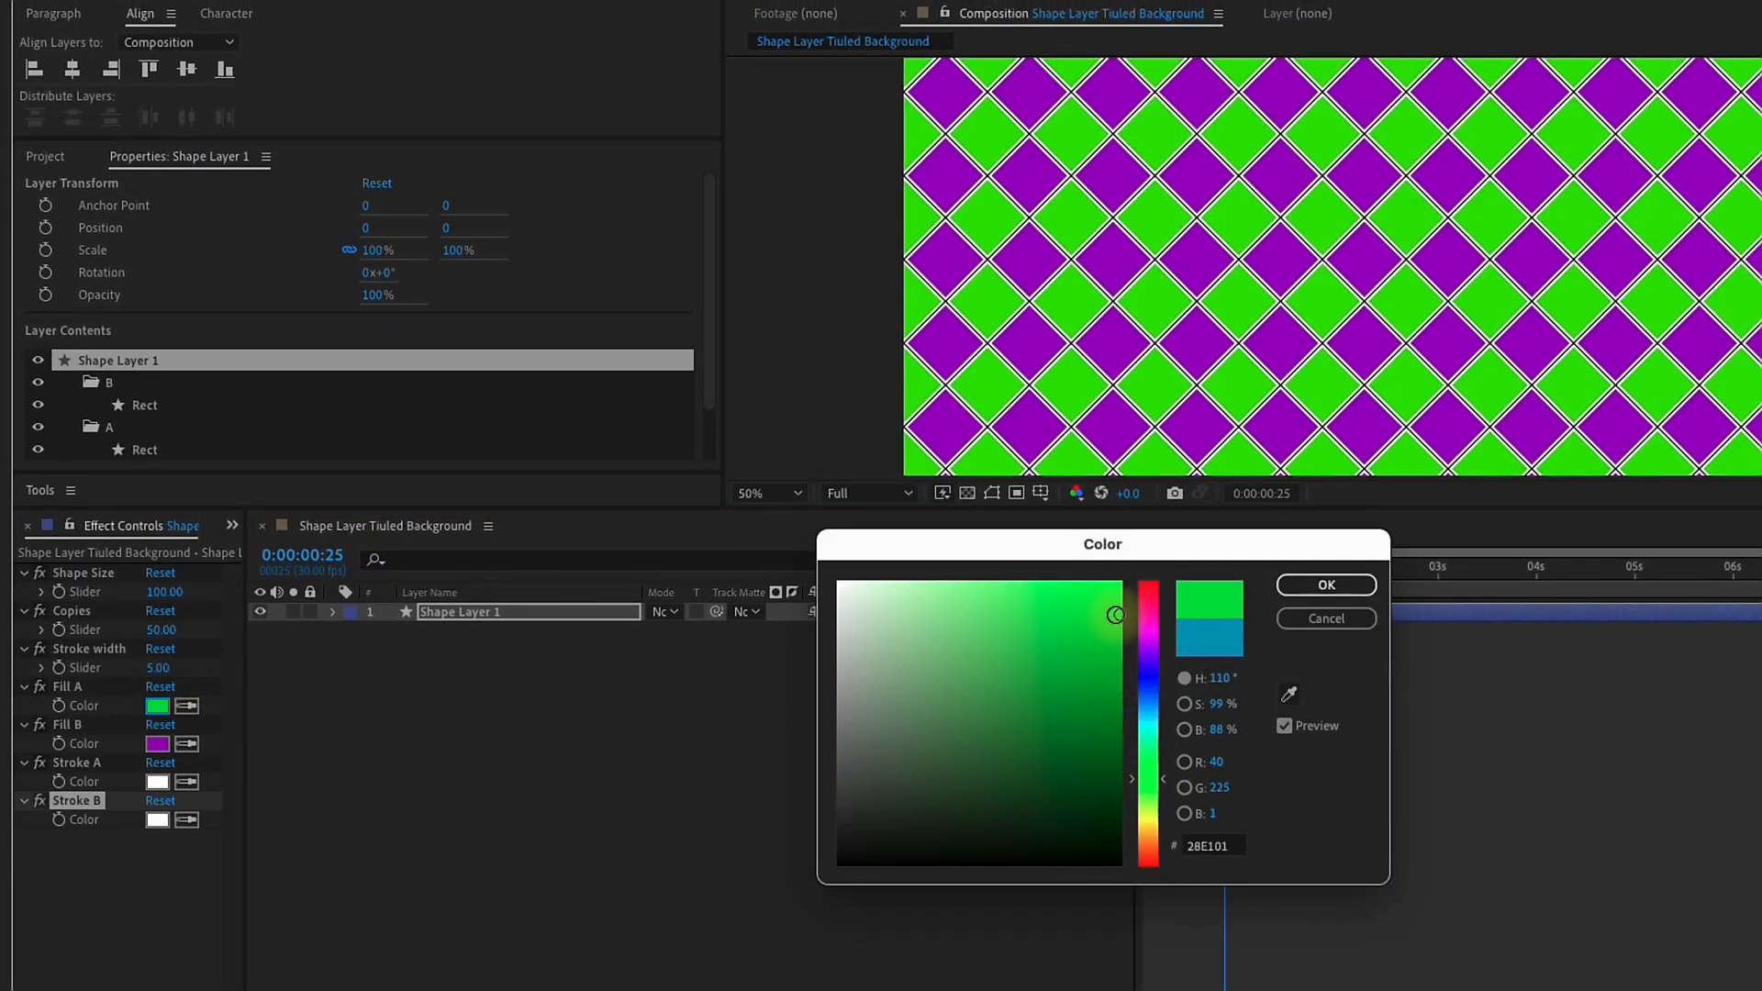
left_click(1327, 585)
Step: Duplicate the Stroke width slider, place the copy after Stroke B and rename it Roundness A
left_click(100, 646)
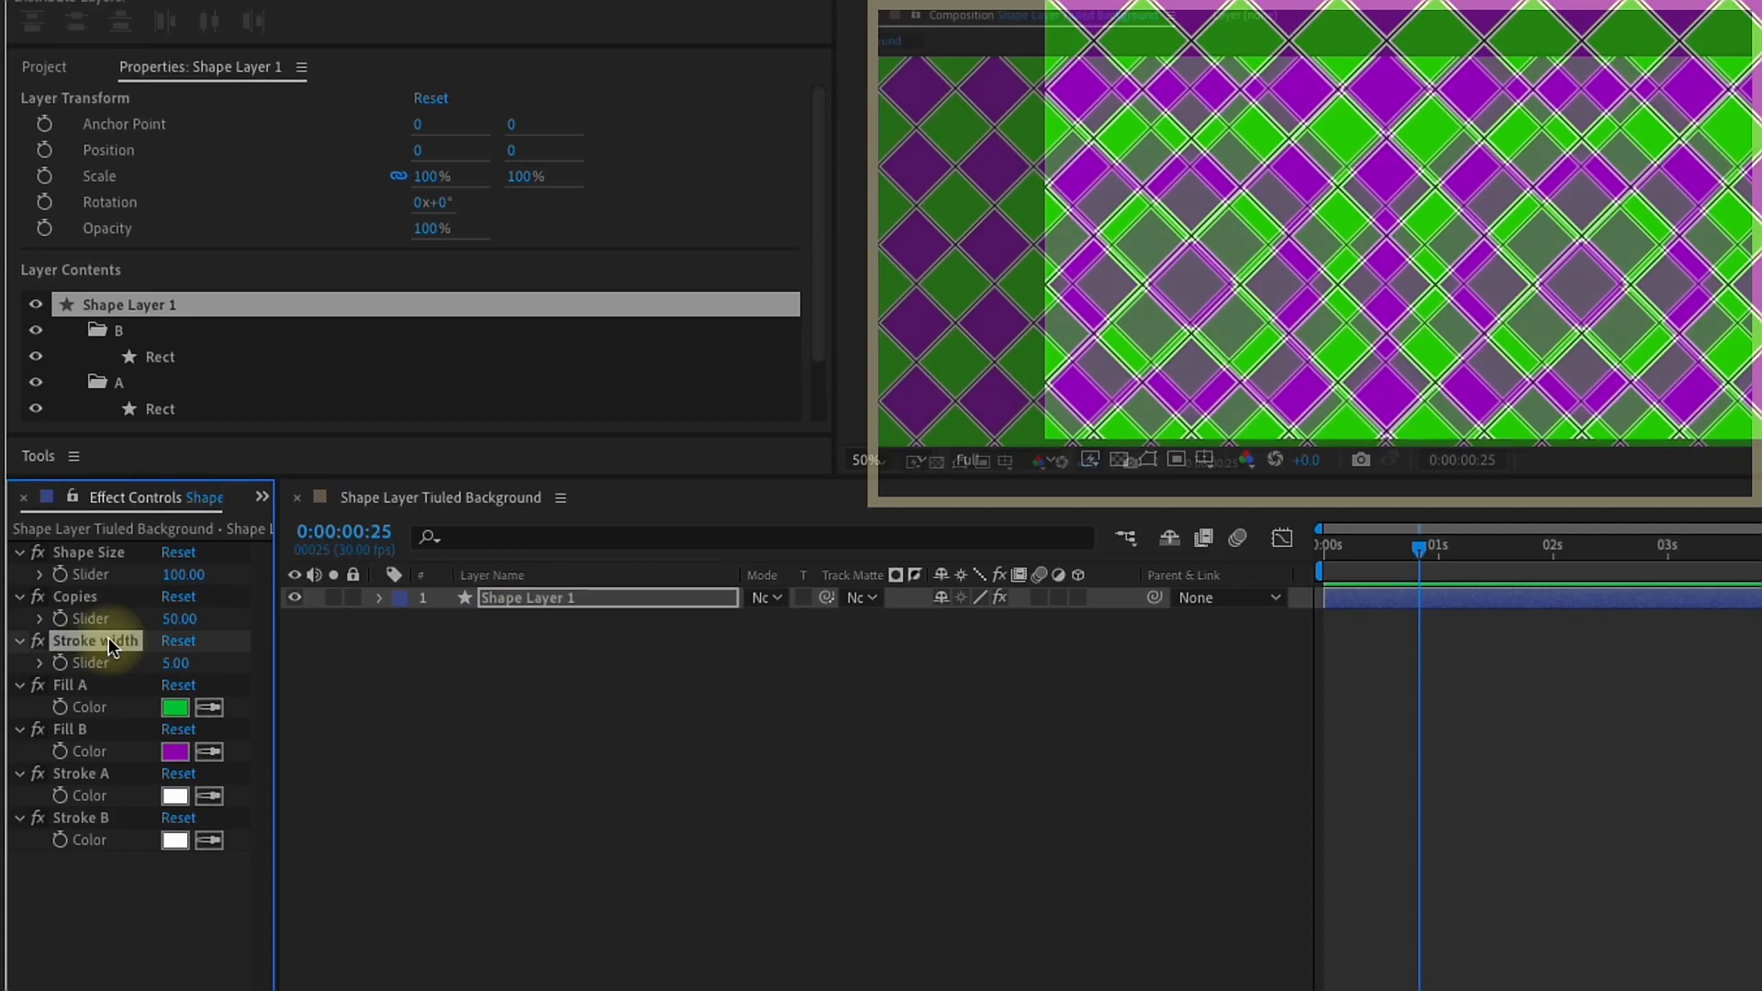
key("ctrl+d")
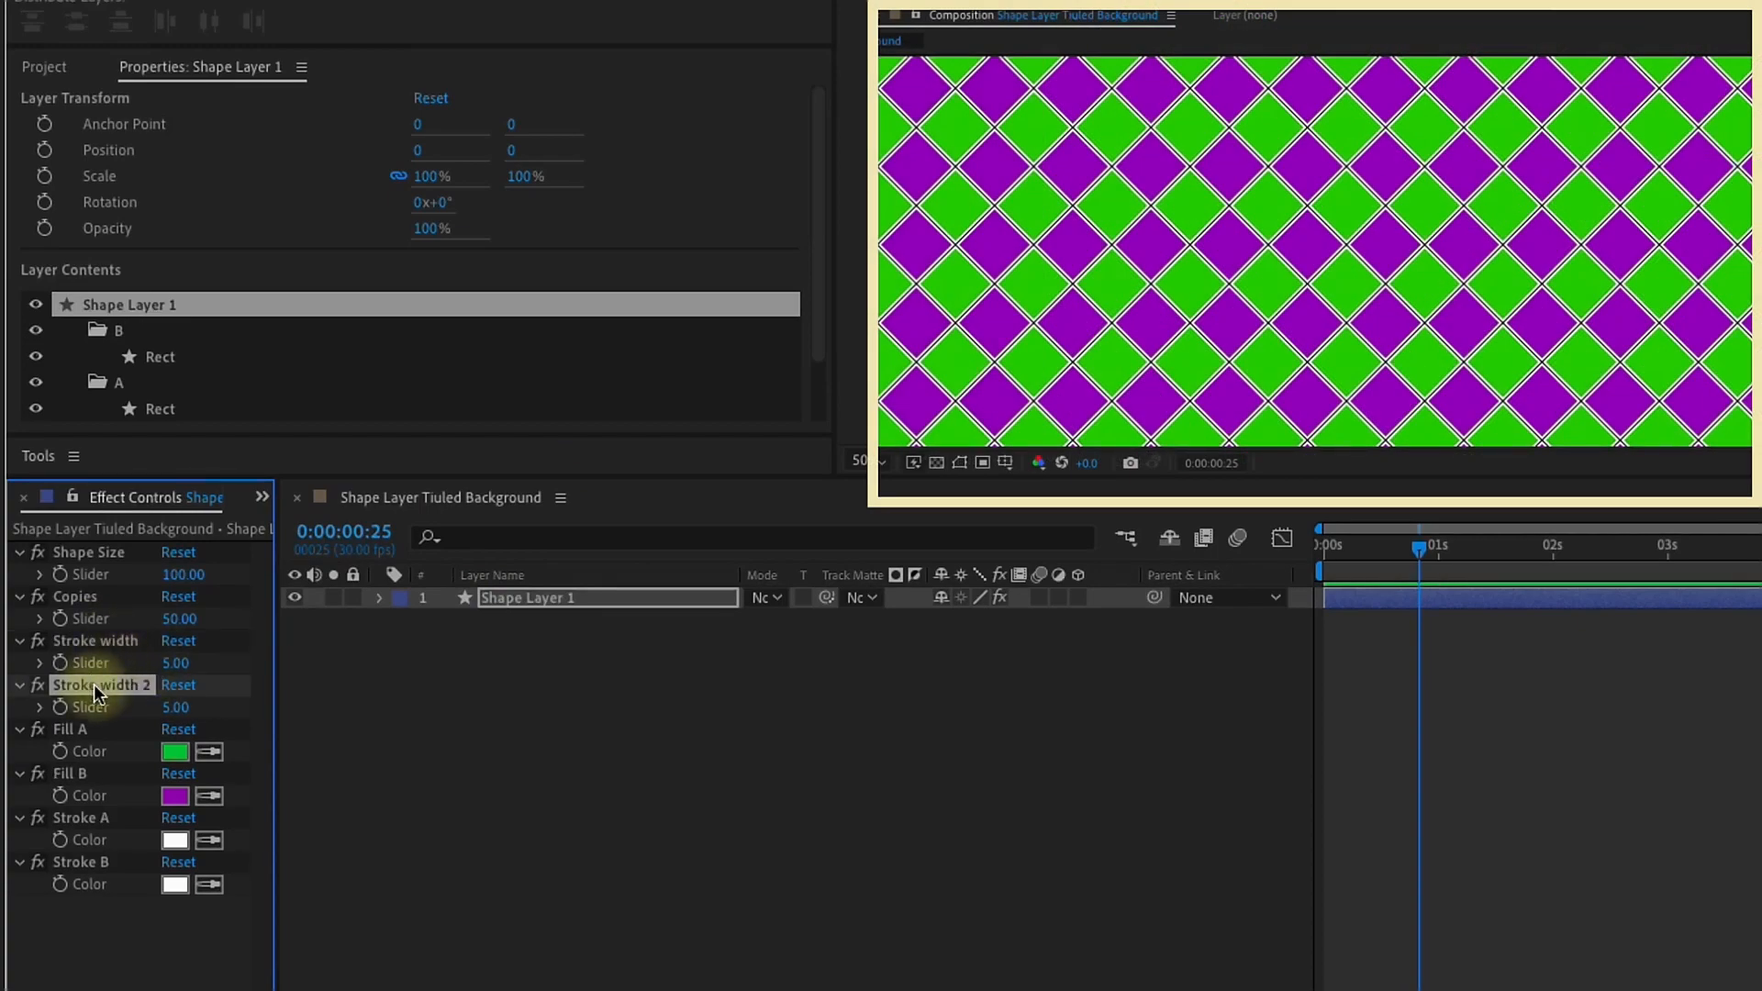
left_click_drag(93, 685, 115, 984)
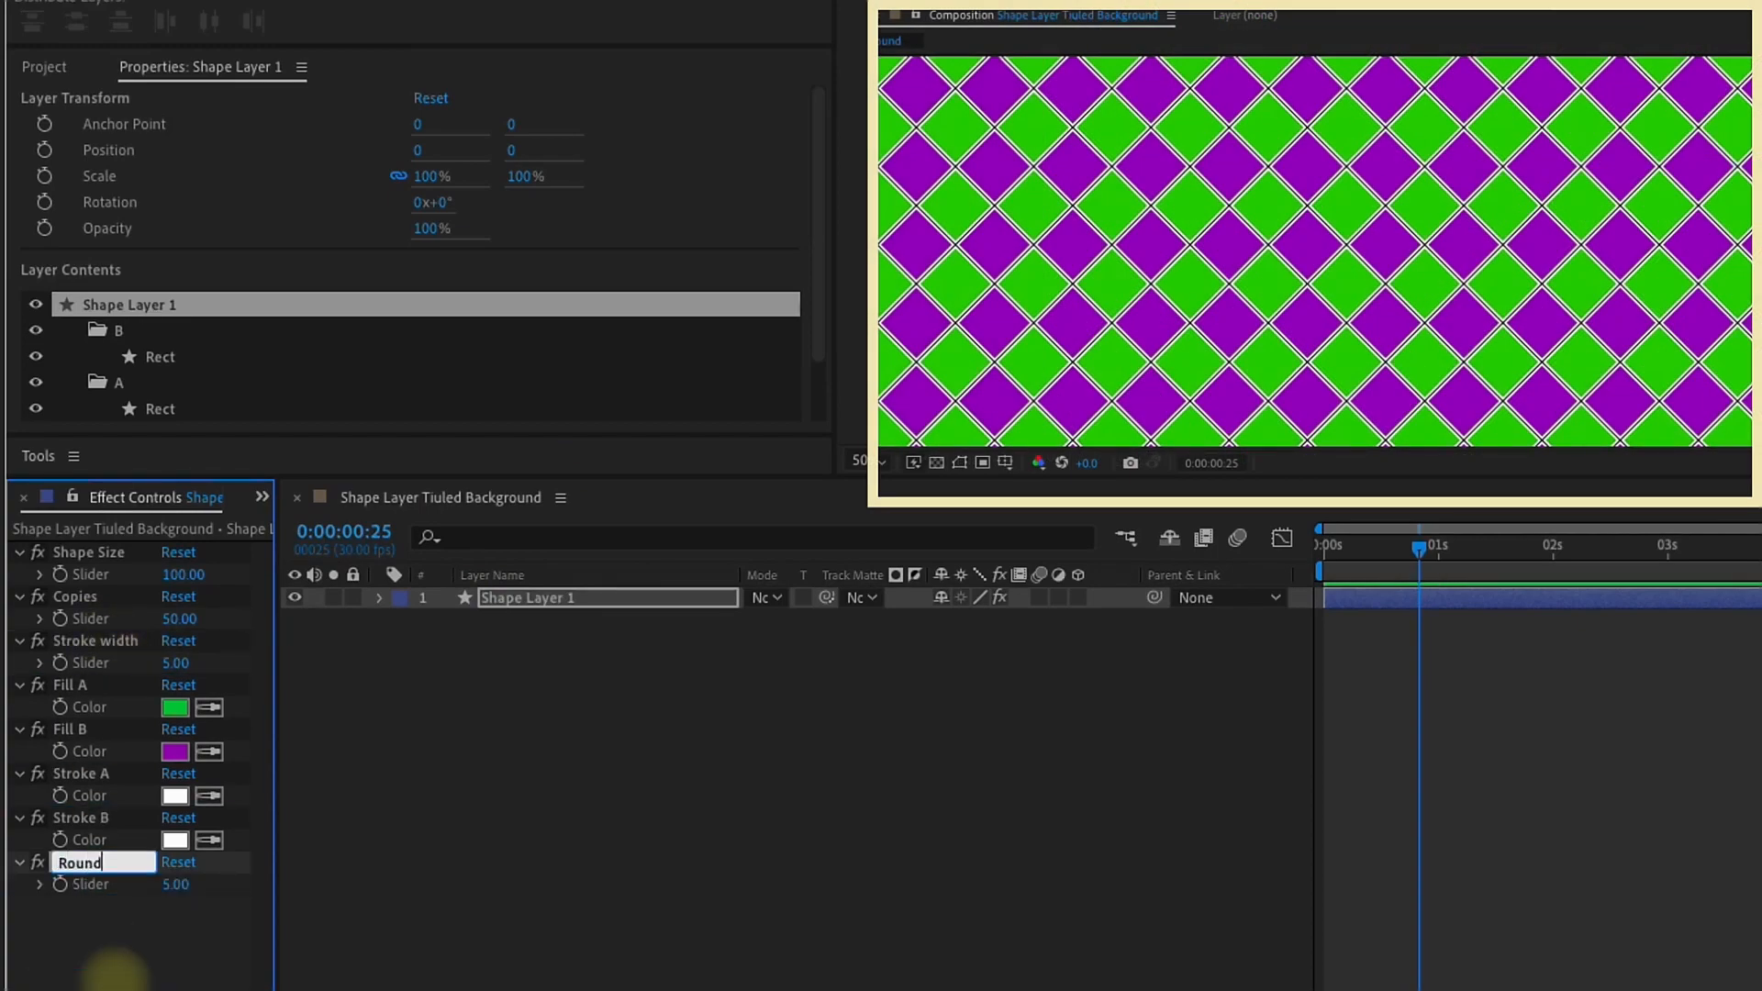
key("Return")
Step: Duplicate the Roundness A slider and rename the copy Roundness B
key("ctrl+d")
key("Return")
key("Right")
key("BackSpace")
key("BackSpace")
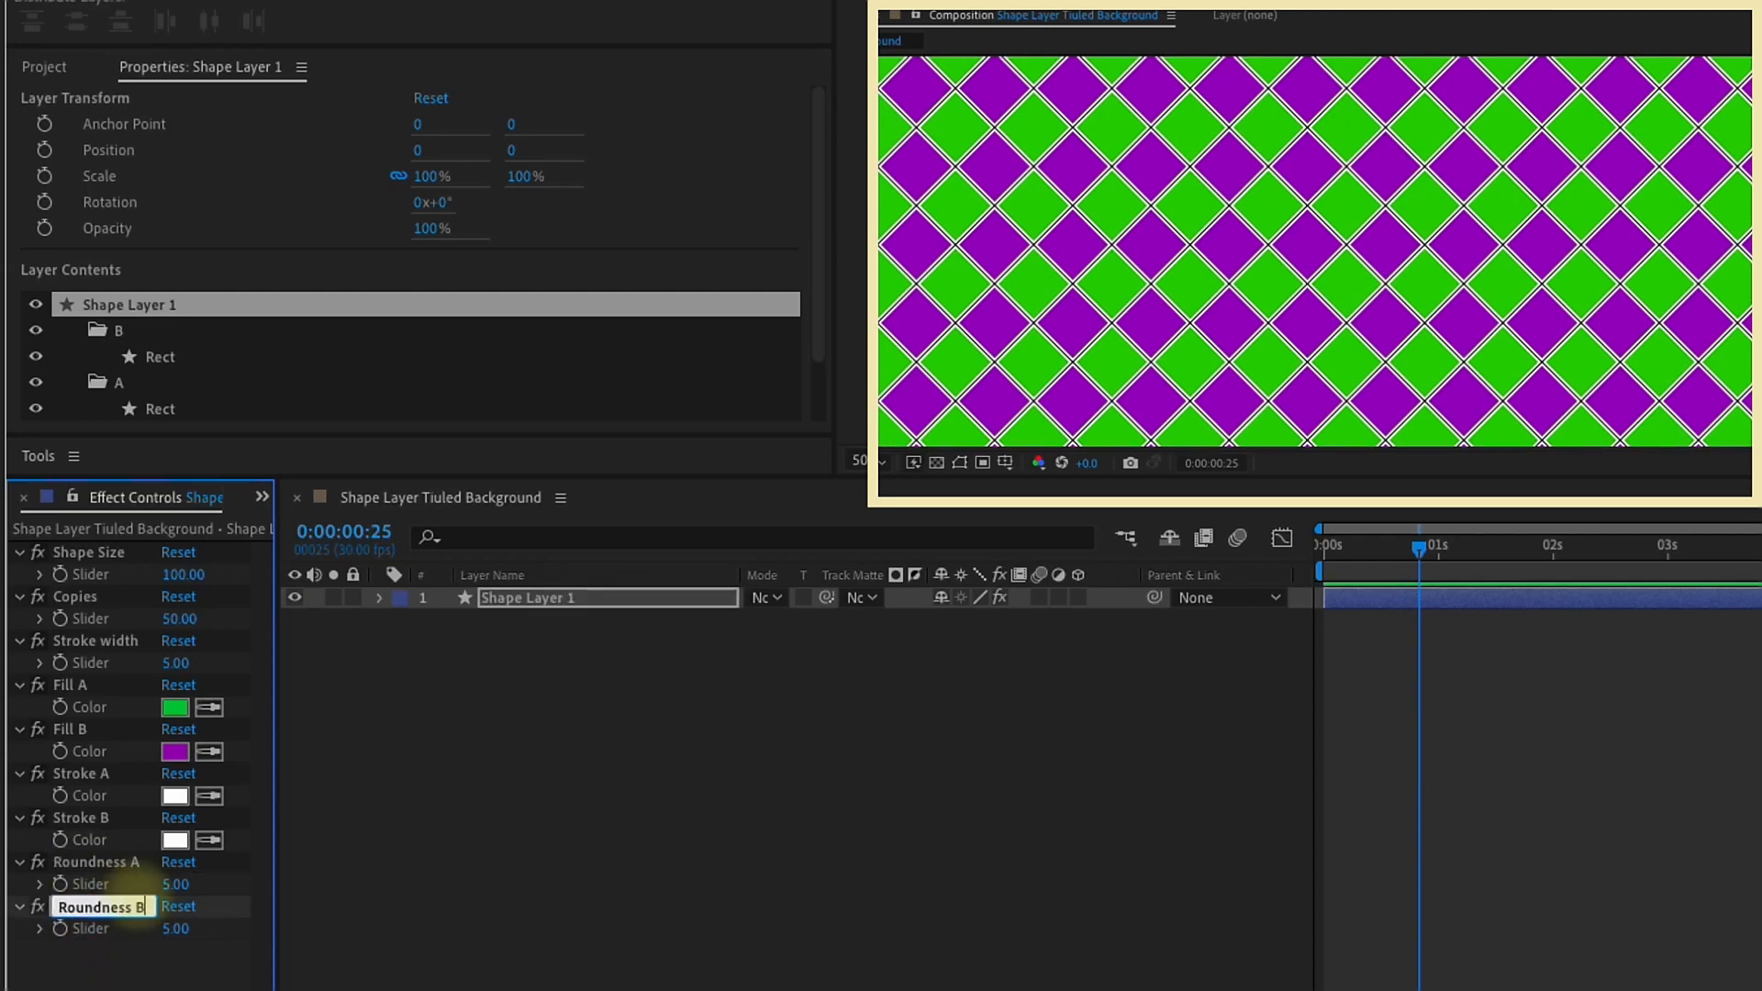
Step: Link the rectangle path roundness of groups A and B to the Roundness A and Roundness B sliders
left_click(514, 598)
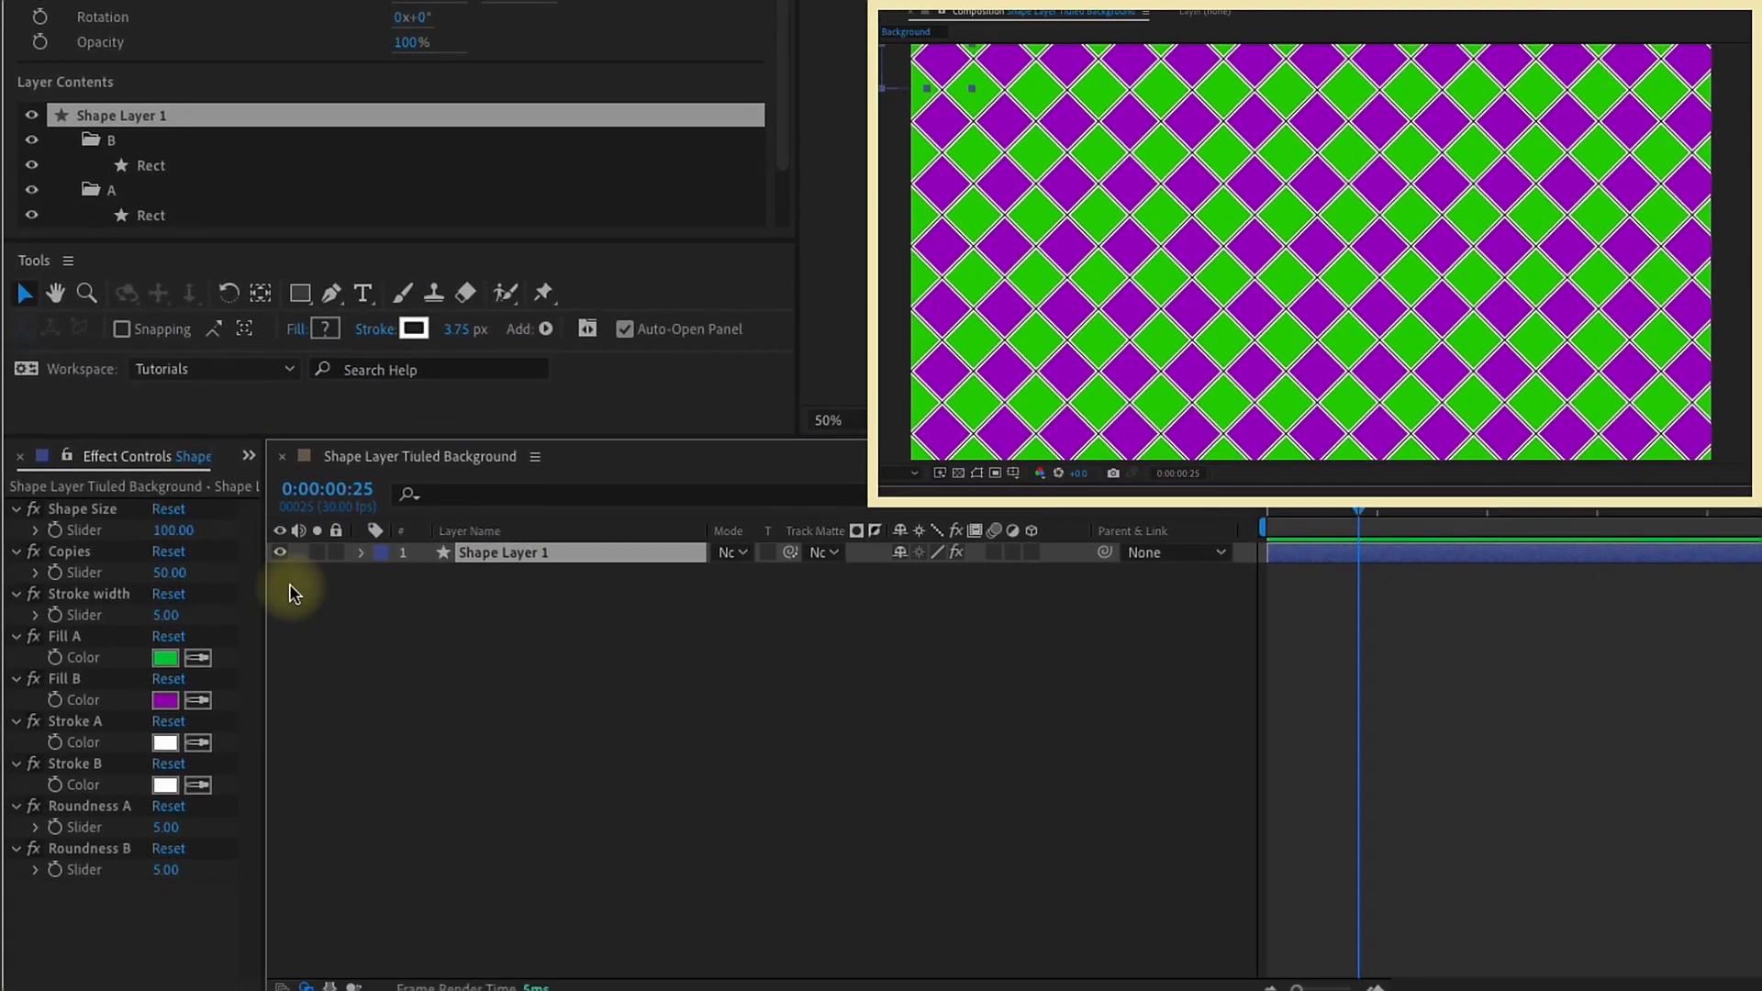
left_click(449, 494)
type("roundn")
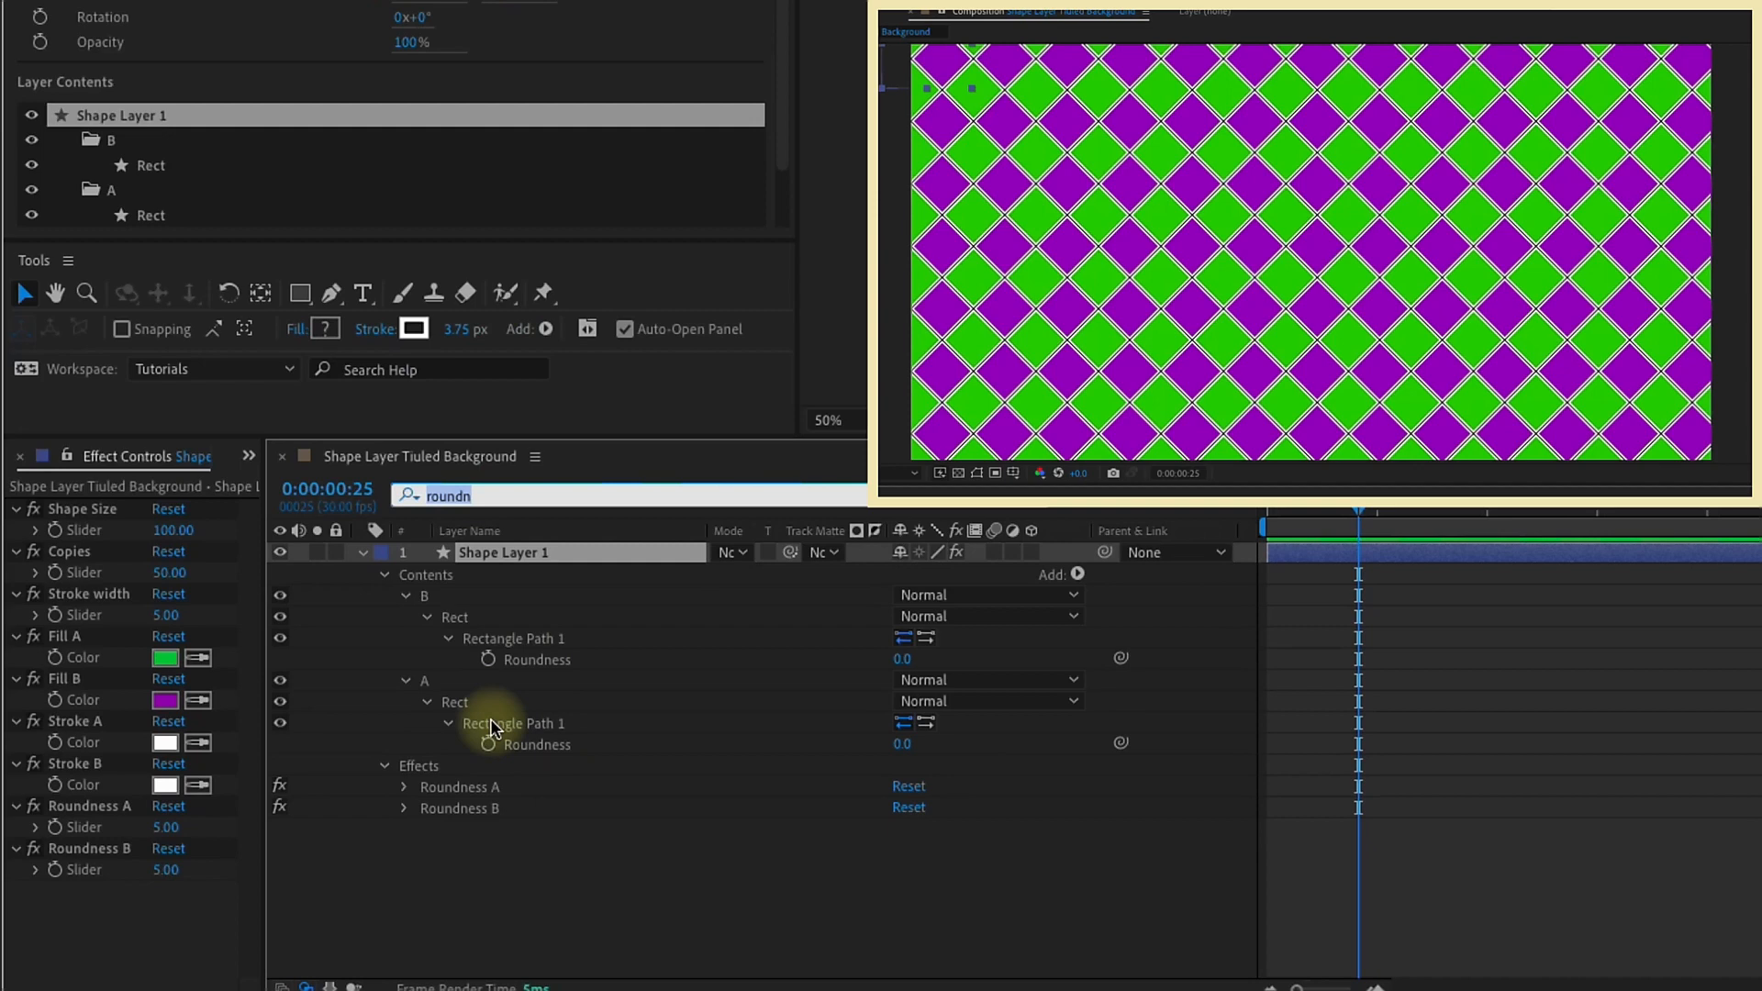
left_click(597, 744)
left_click_drag(1120, 743, 114, 829)
left_click(537, 661)
left_click_drag(1121, 658, 90, 870)
Step: Test the Roundness B slider by setting it to 20 and raising it to 145
left_click(168, 870)
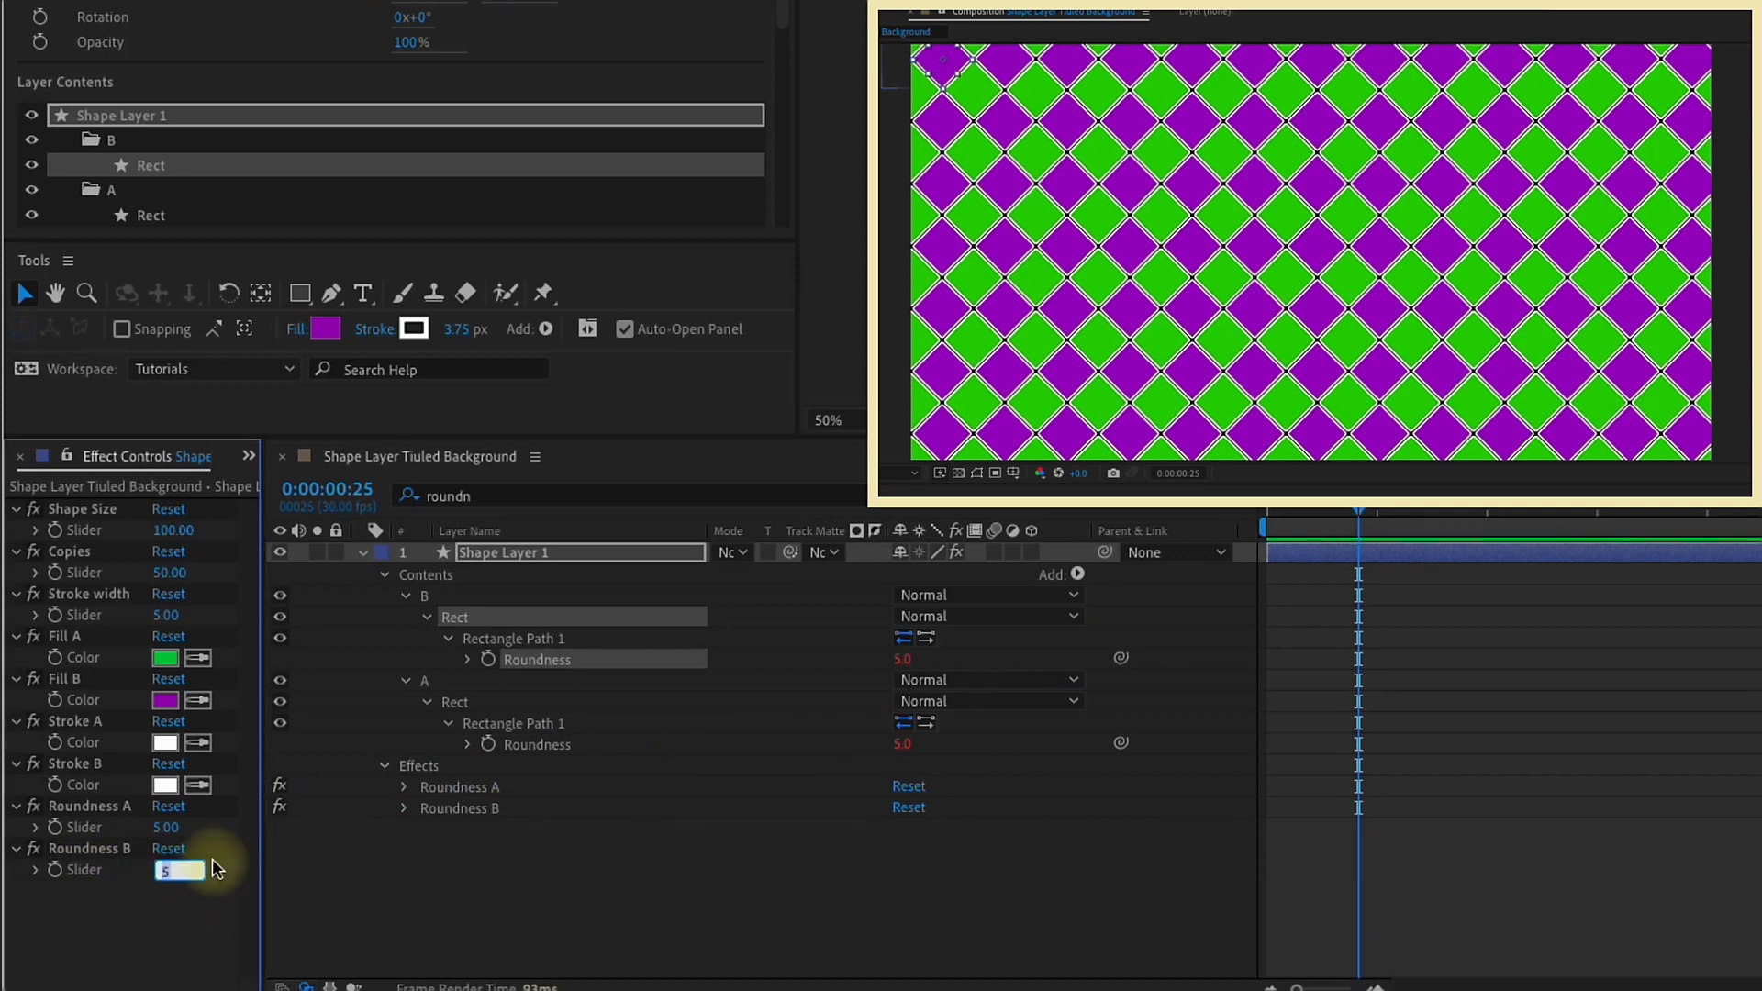
key("Return")
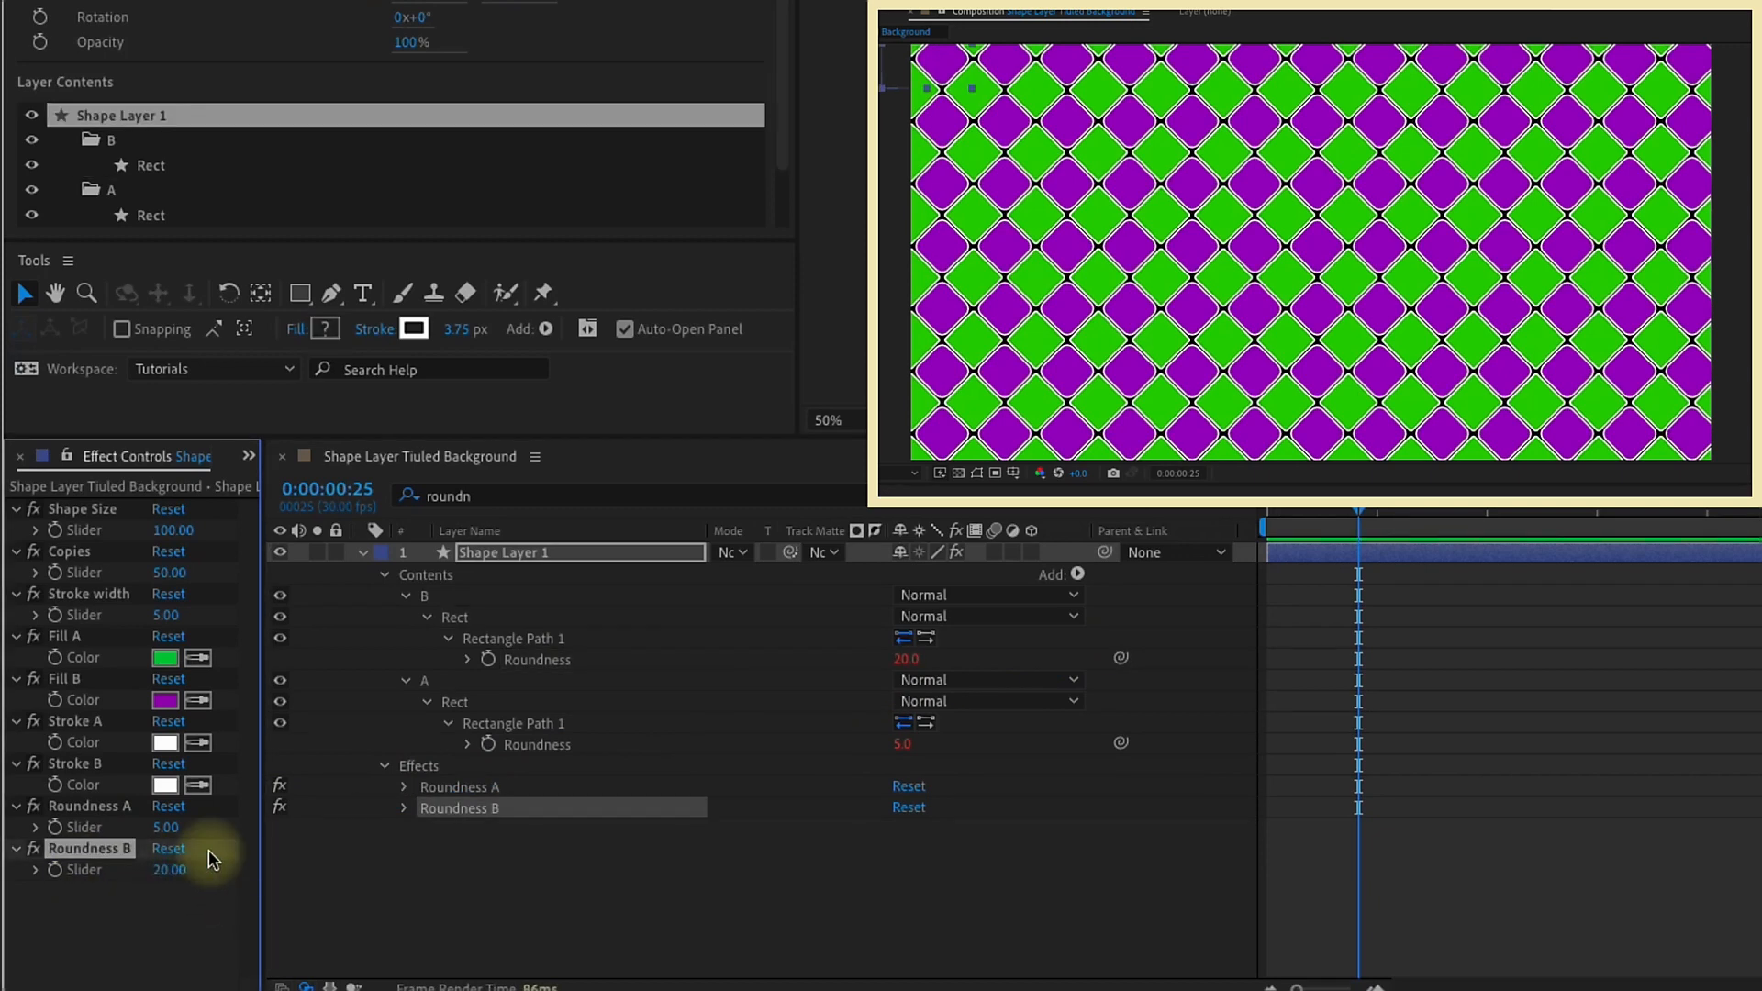
left_click_drag(171, 869, 266, 859)
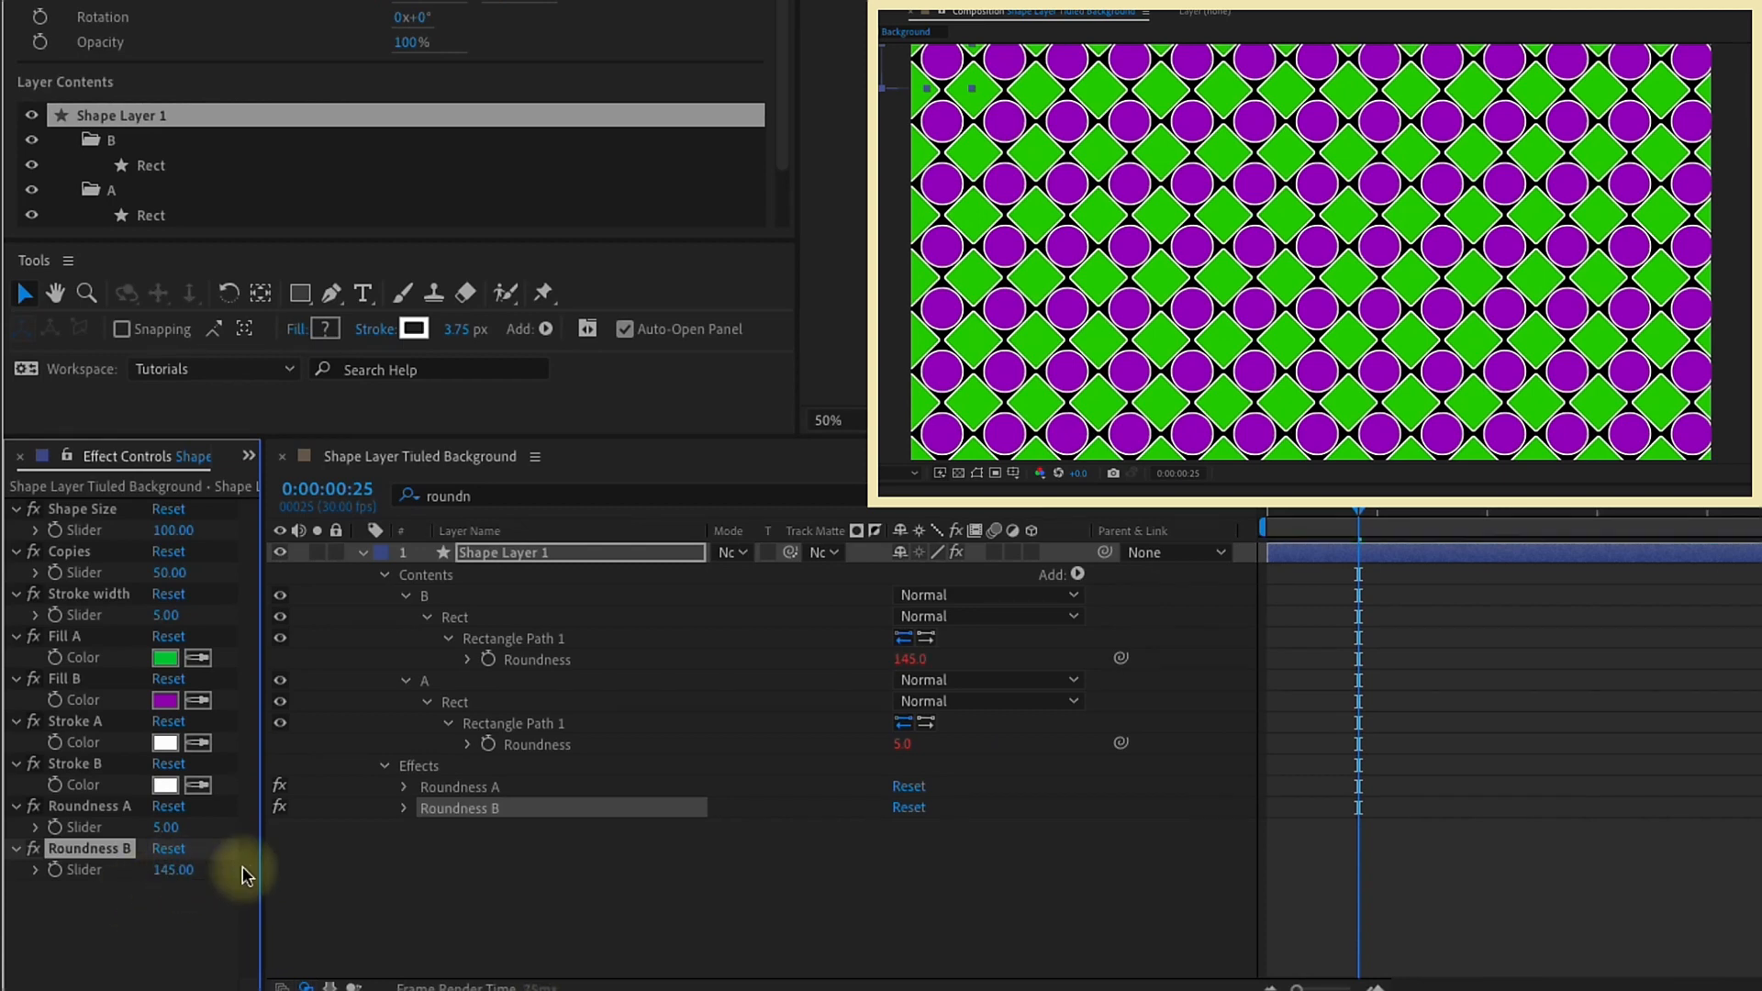
Step: Set the Roundness B slider to 15, lower it to -89, and select the Roundness A effect
left_click(178, 872)
type("15")
key("Return")
left_click_drag(170, 870, 73, 840)
left_click(82, 808)
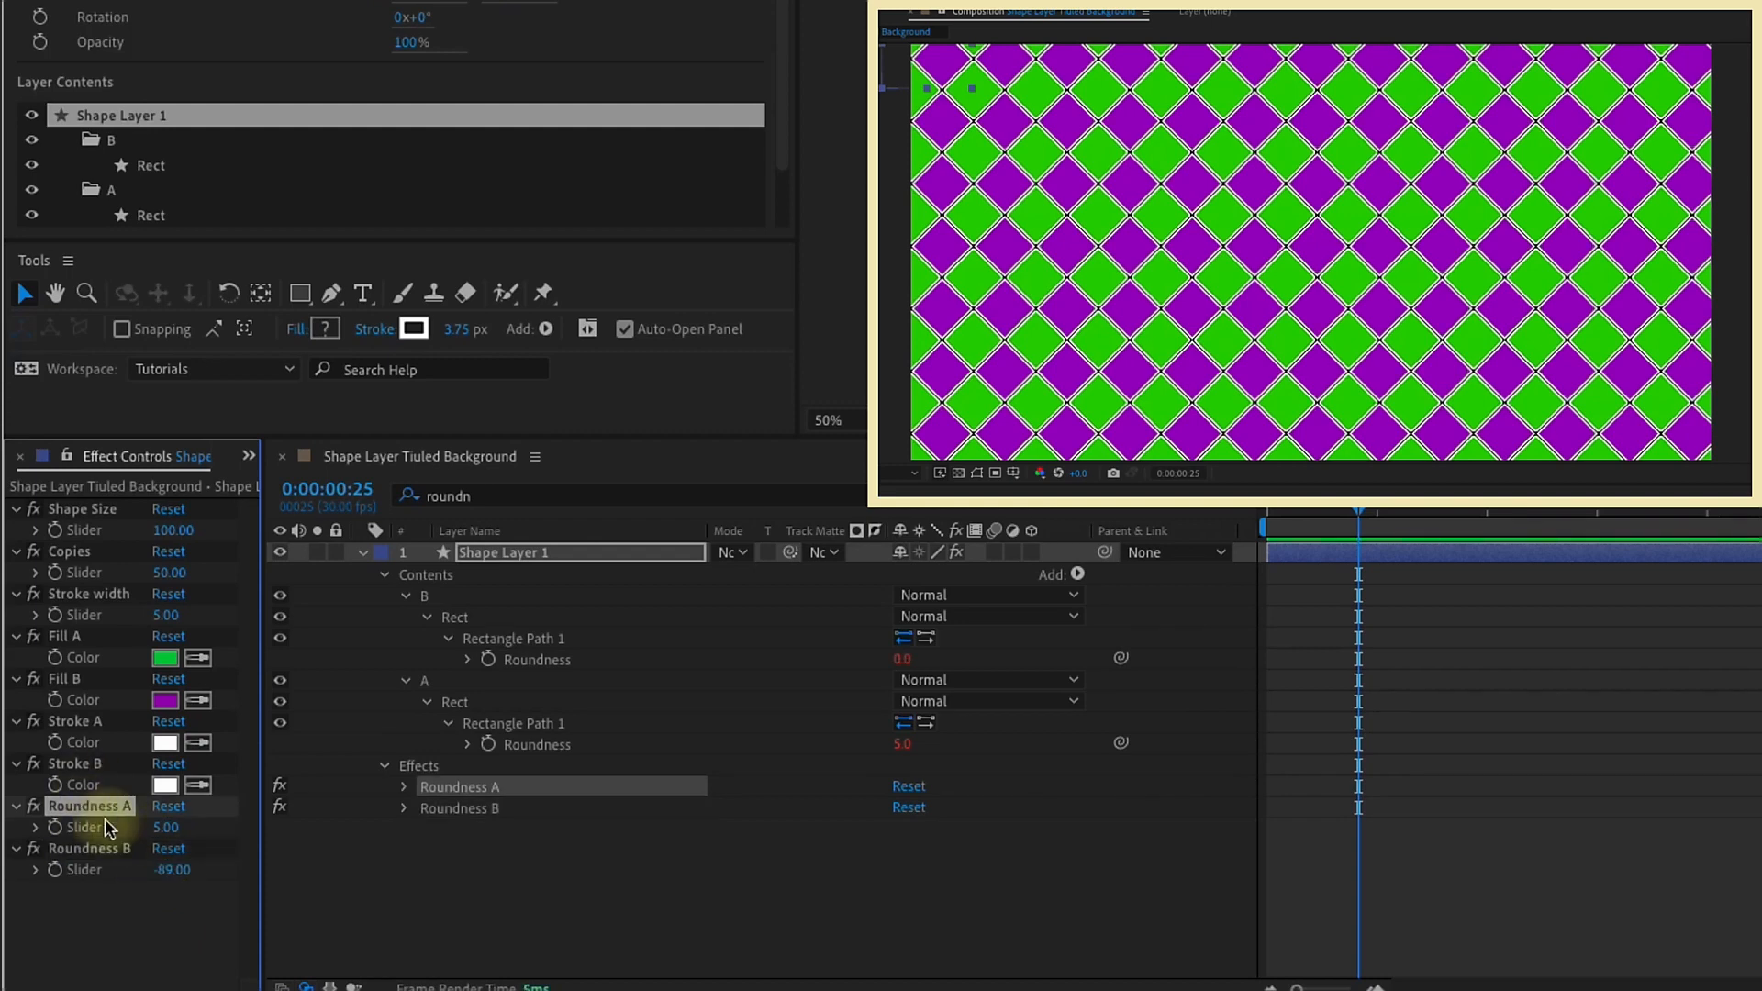
Step: Duplicate the Roundness B slider, rename the copy Rotation A, and duplicate that as Rotation B
left_click(84, 848)
key("ctrl+d")
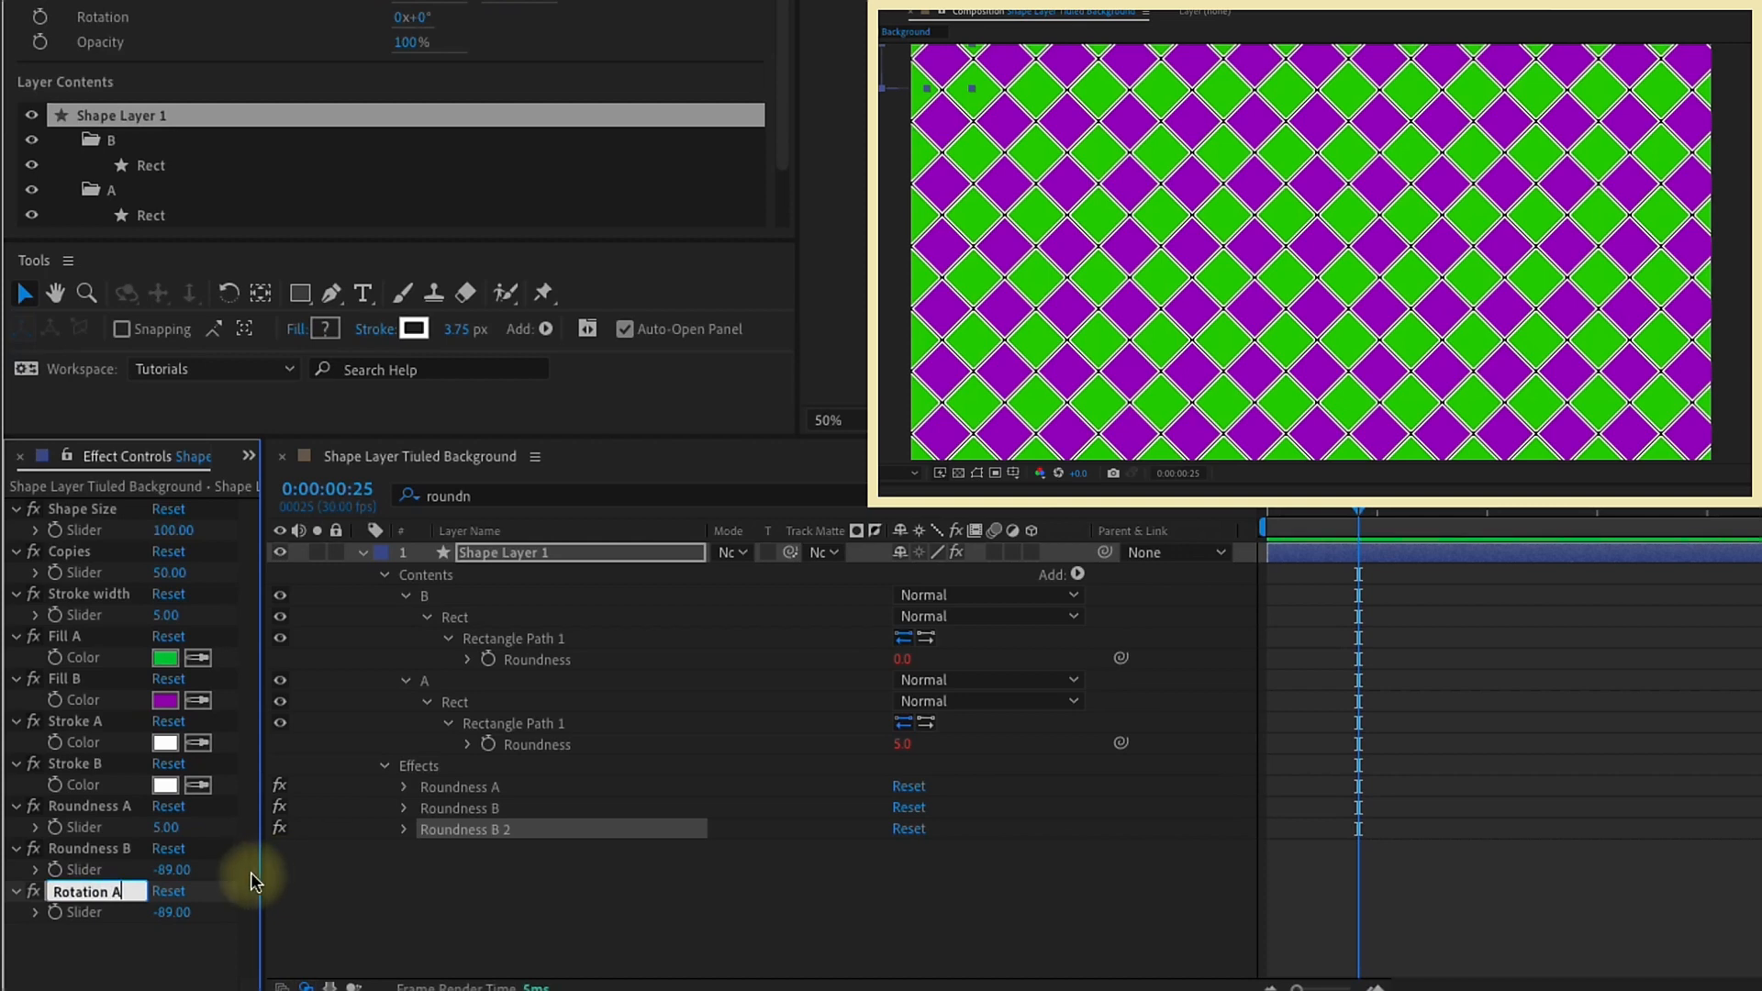
key("Return")
key("ctrl+d")
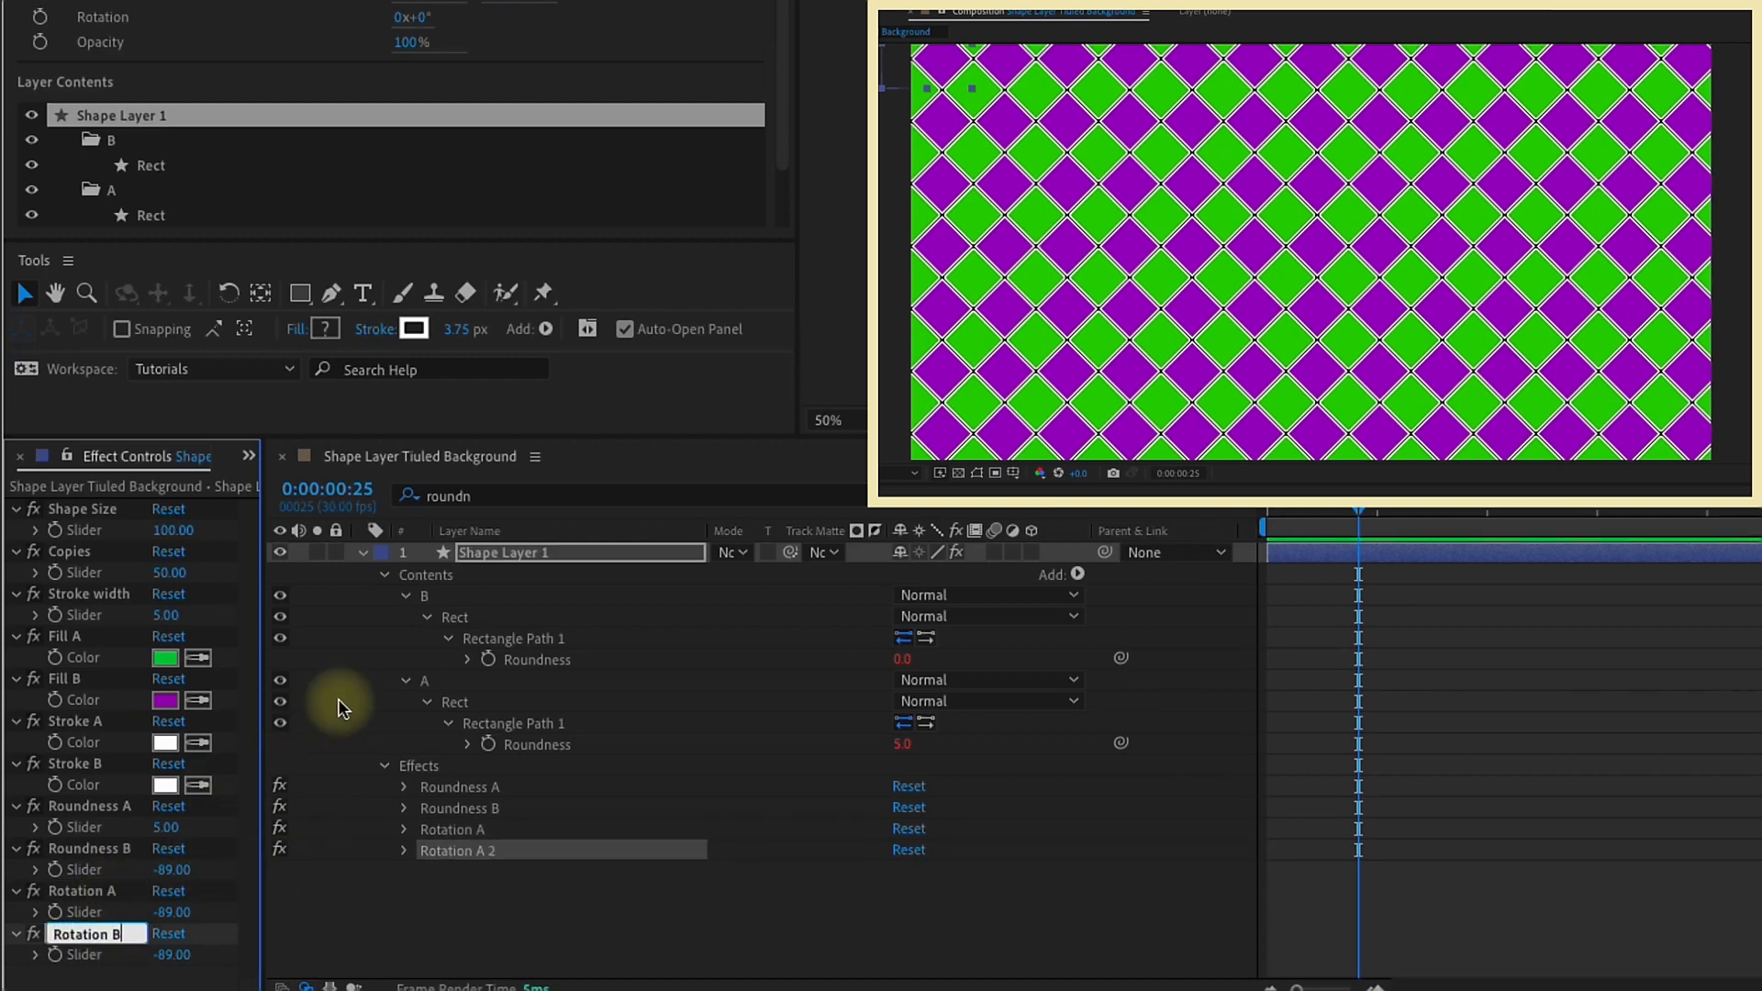
Step: Search the timeline properties for "rotation" and clear the search filter
left_click(469, 553)
left_click(492, 496)
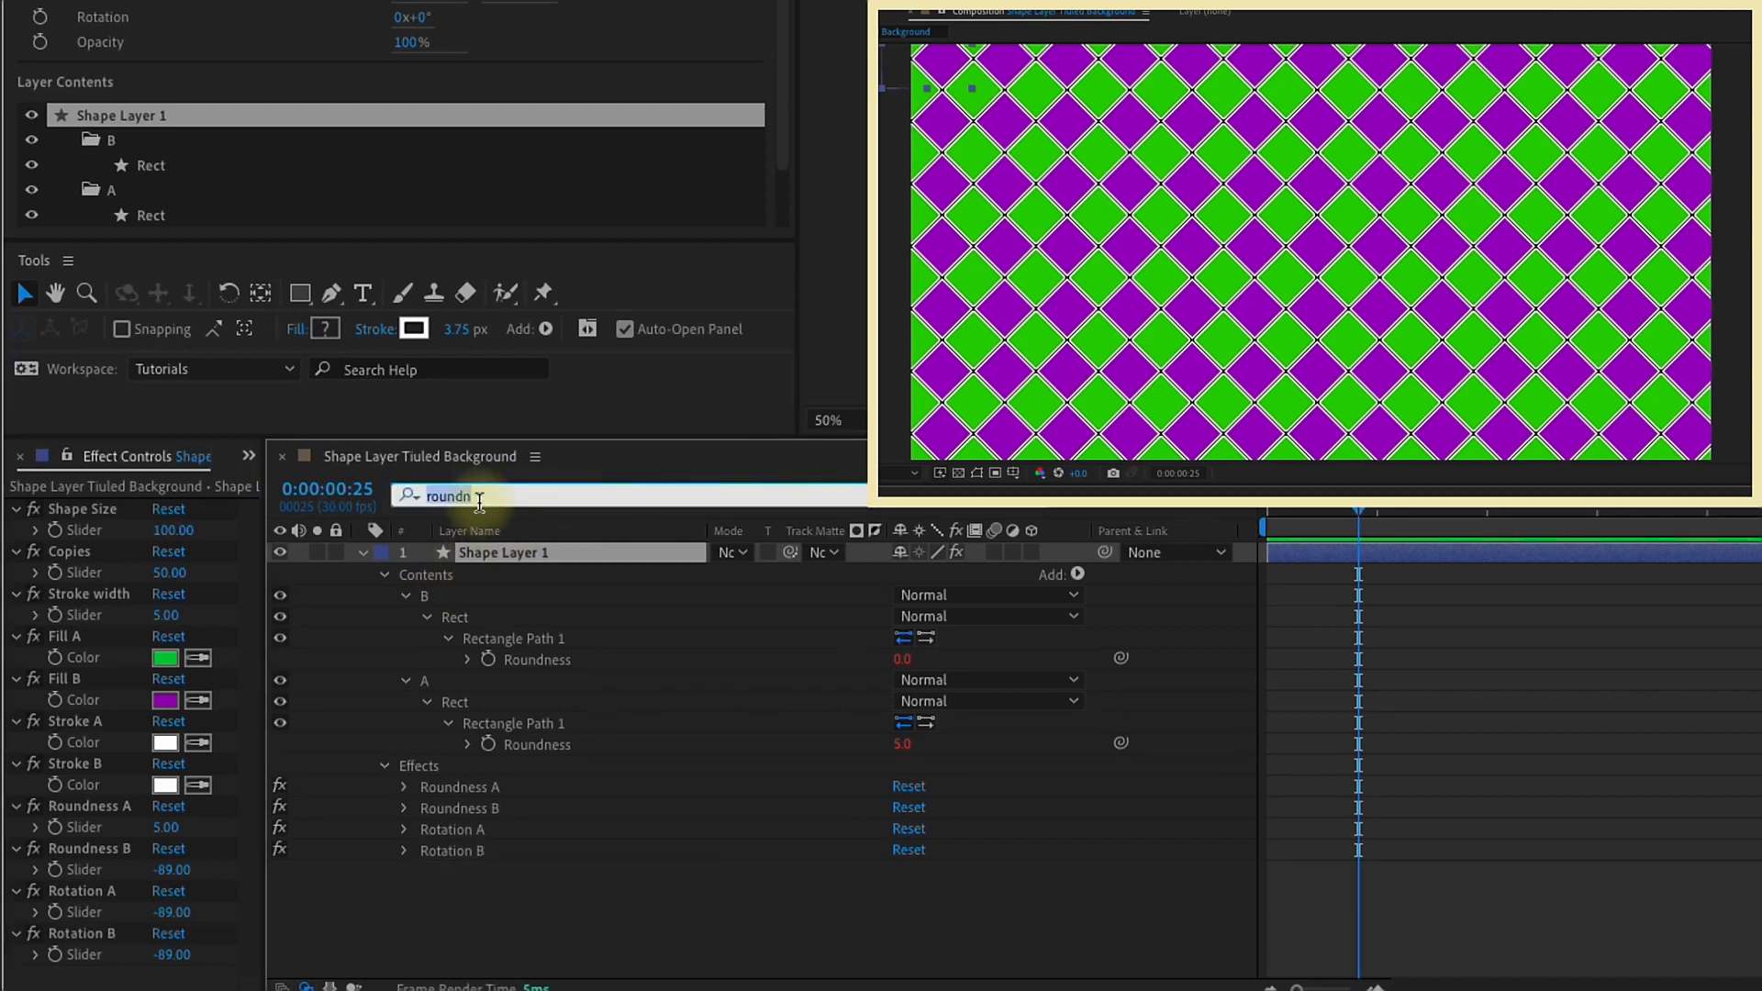
type("rotation")
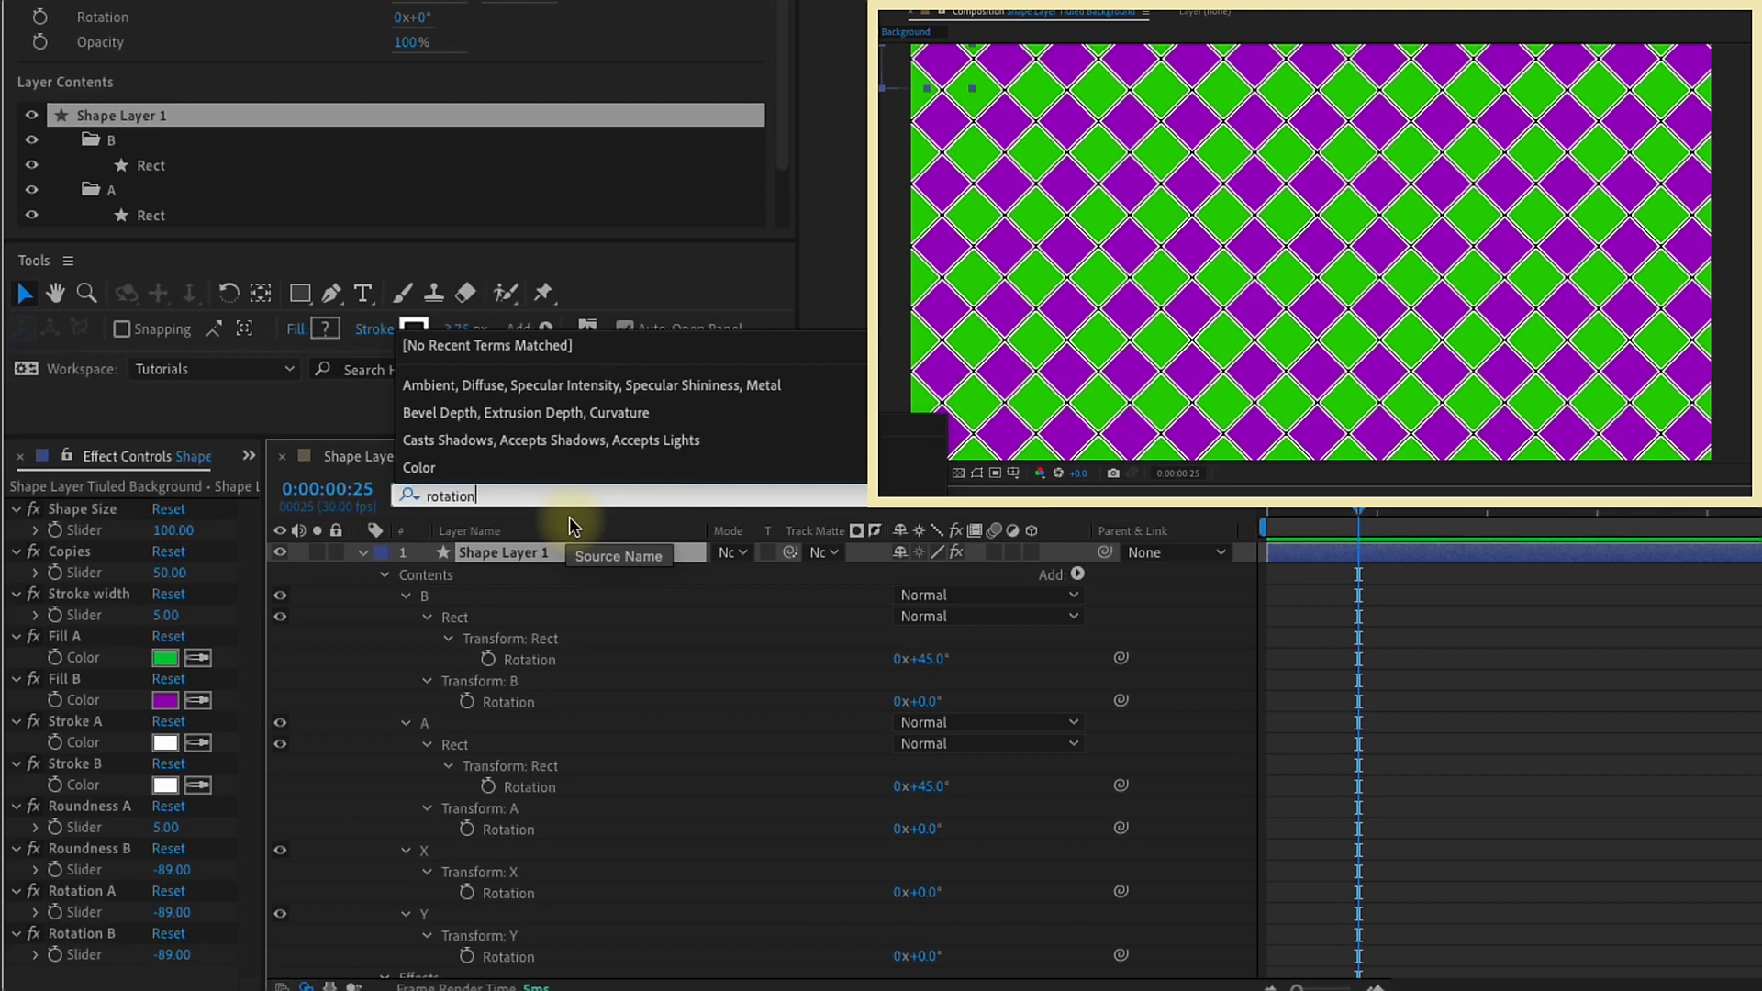
left_click(1039, 501)
Step: Expand group B down to the transform properties of its Rect
left_click(362, 552)
left_click(385, 575)
left_click(425, 597)
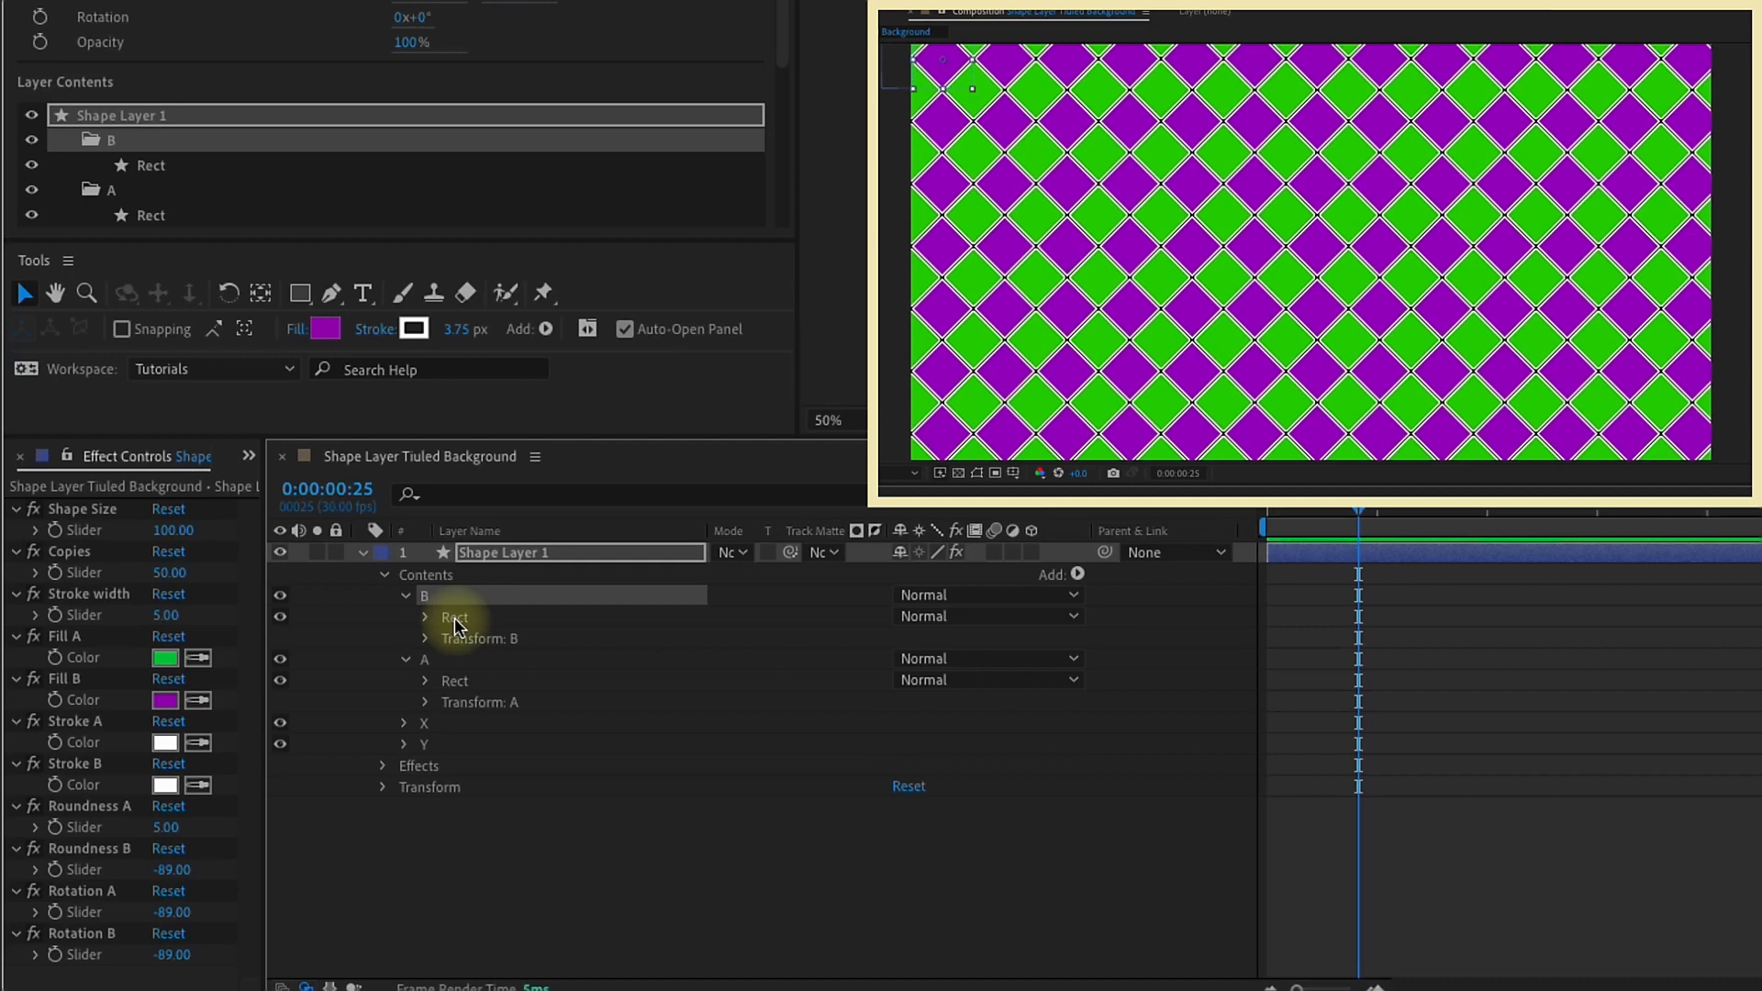
left_click(455, 619)
left_click(425, 617)
left_click(448, 702)
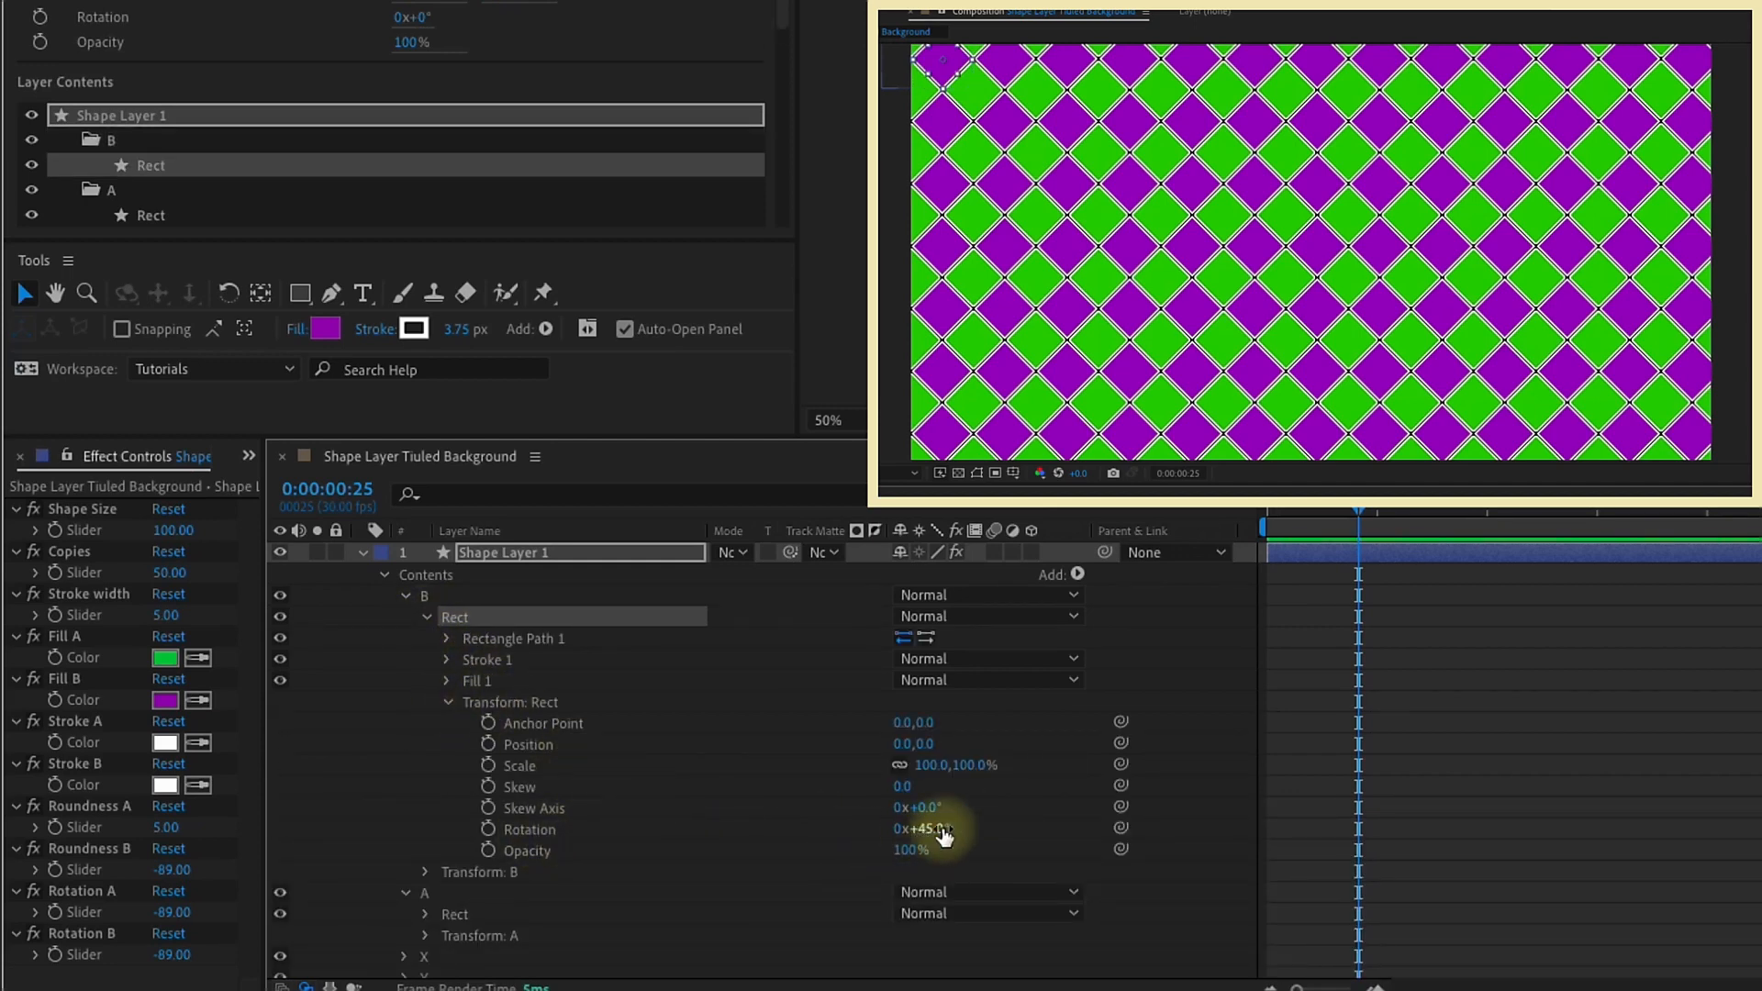
Step: Set the Rotation A and Rotation B sliders to 45
left_click(172, 912)
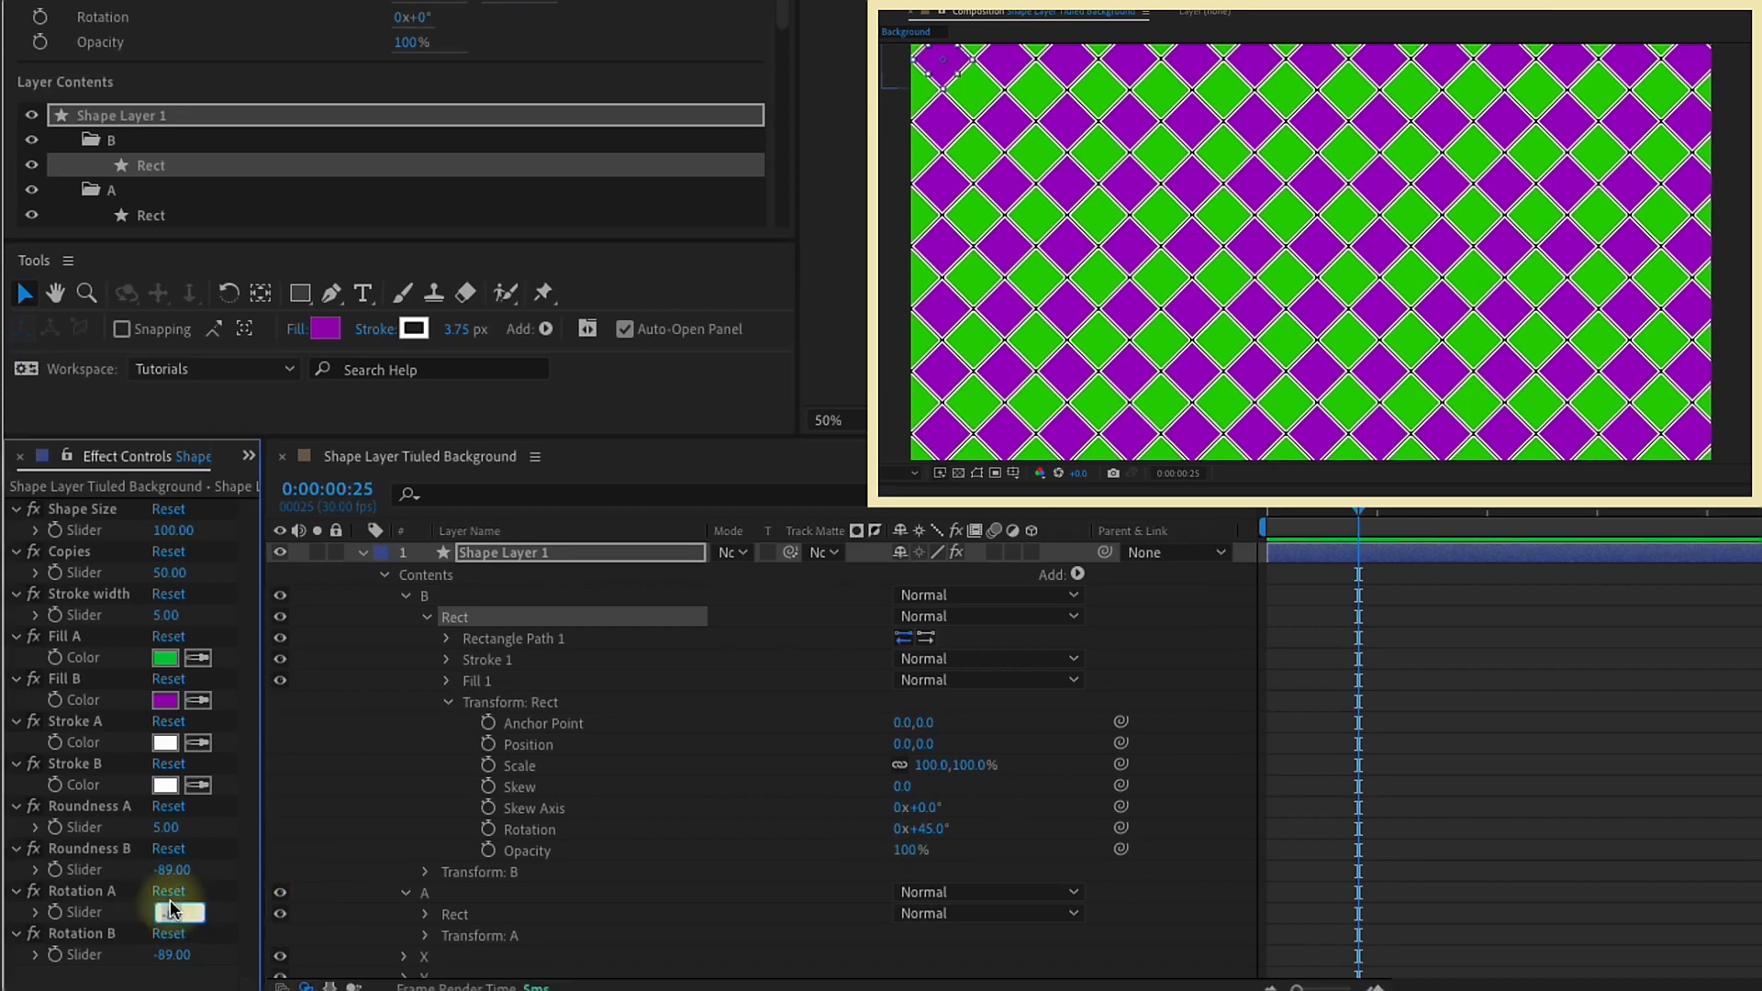
left_click(172, 954)
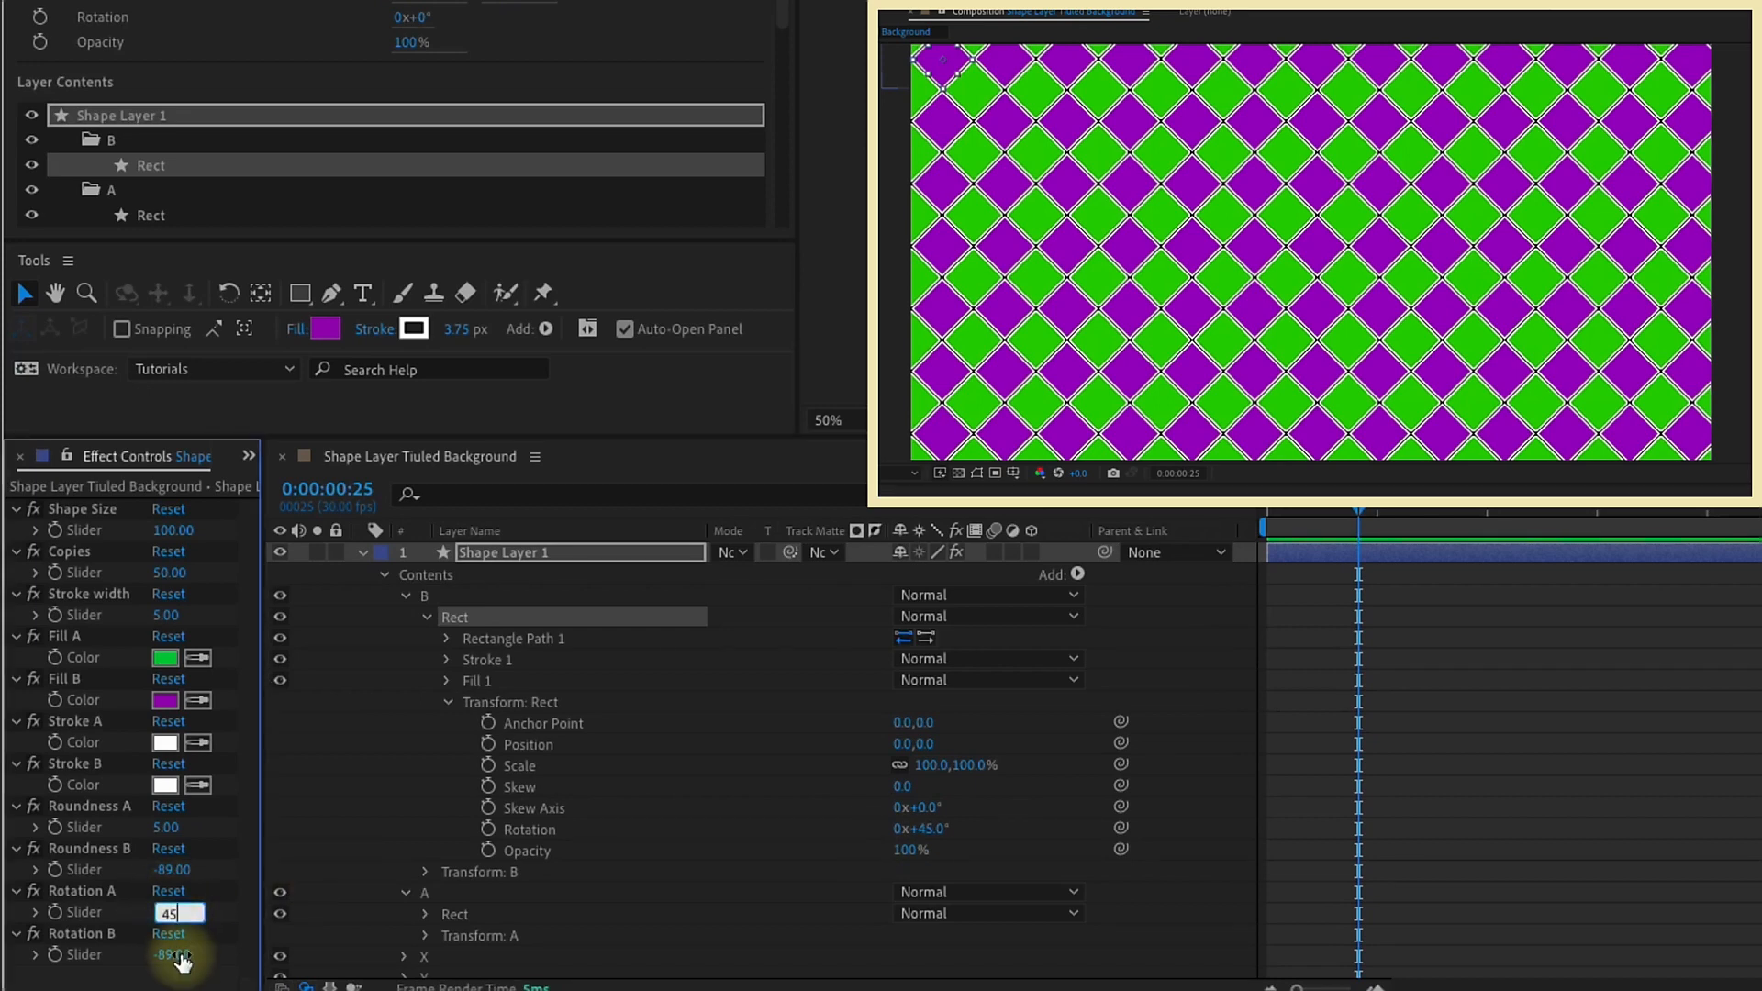
type("45")
key("Return")
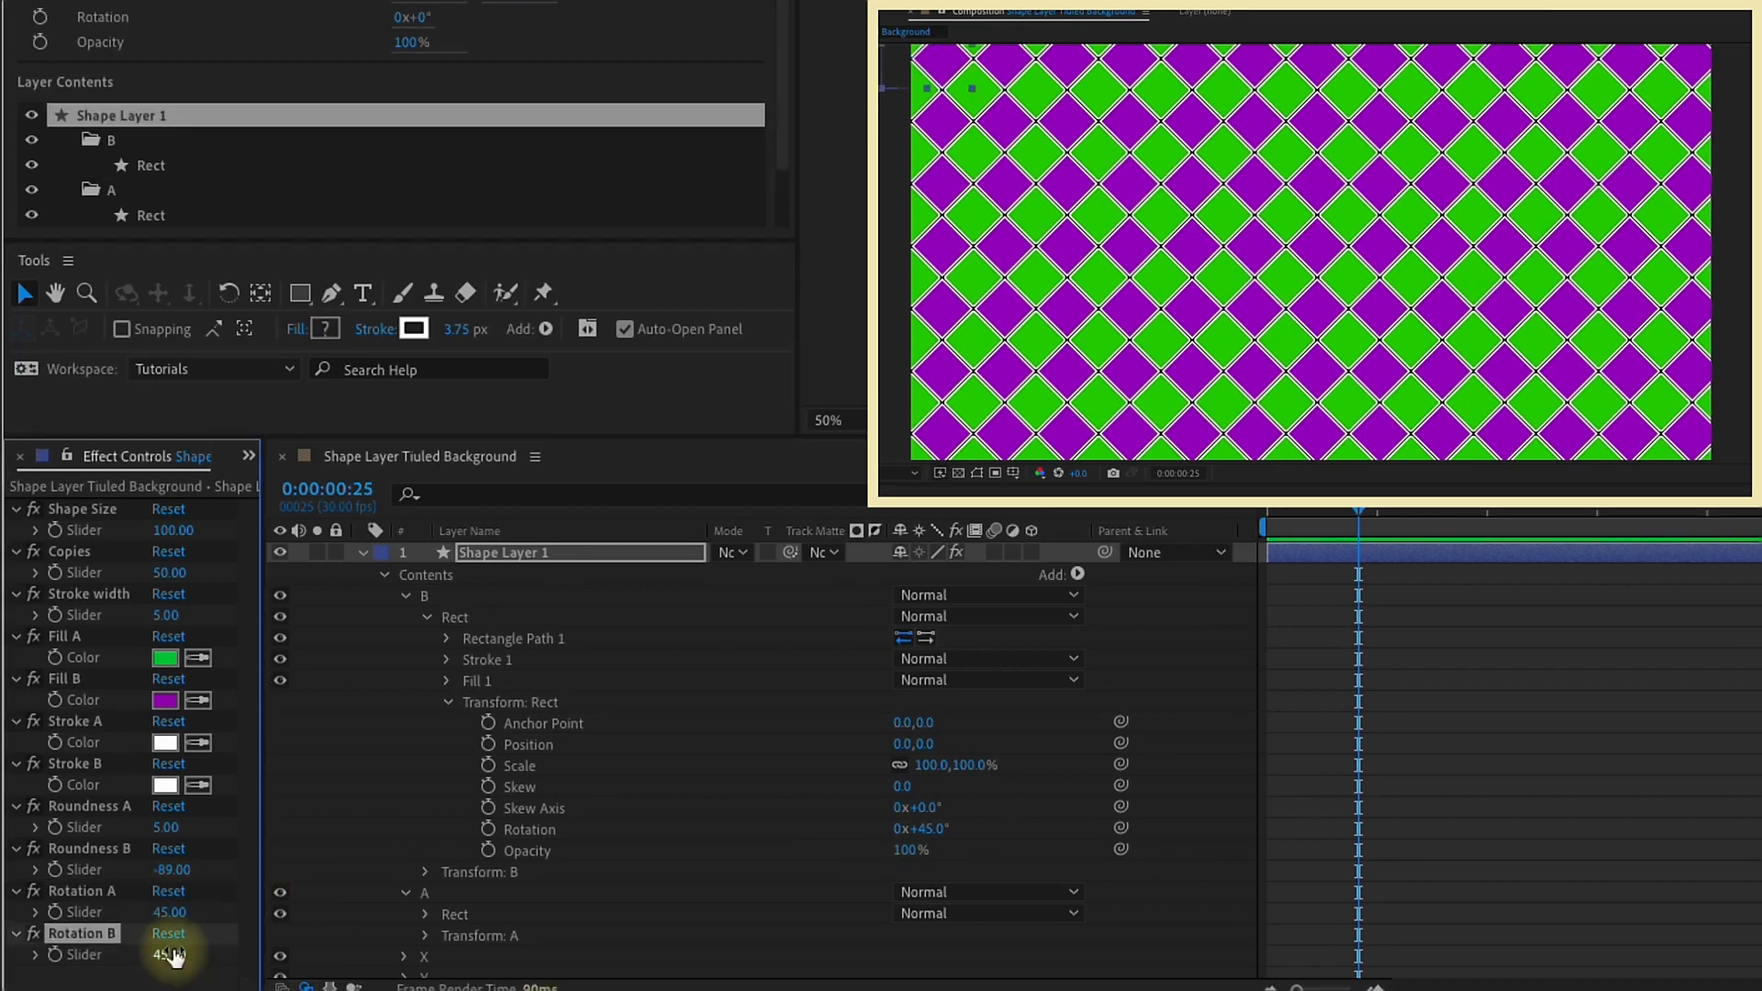
Step: Link the Rect rotation in groups B and A to the Rotation B and Rotation A sliders respectively
left_click_drag(1122, 828, 129, 952)
left_click(430, 632)
left_click(405, 596)
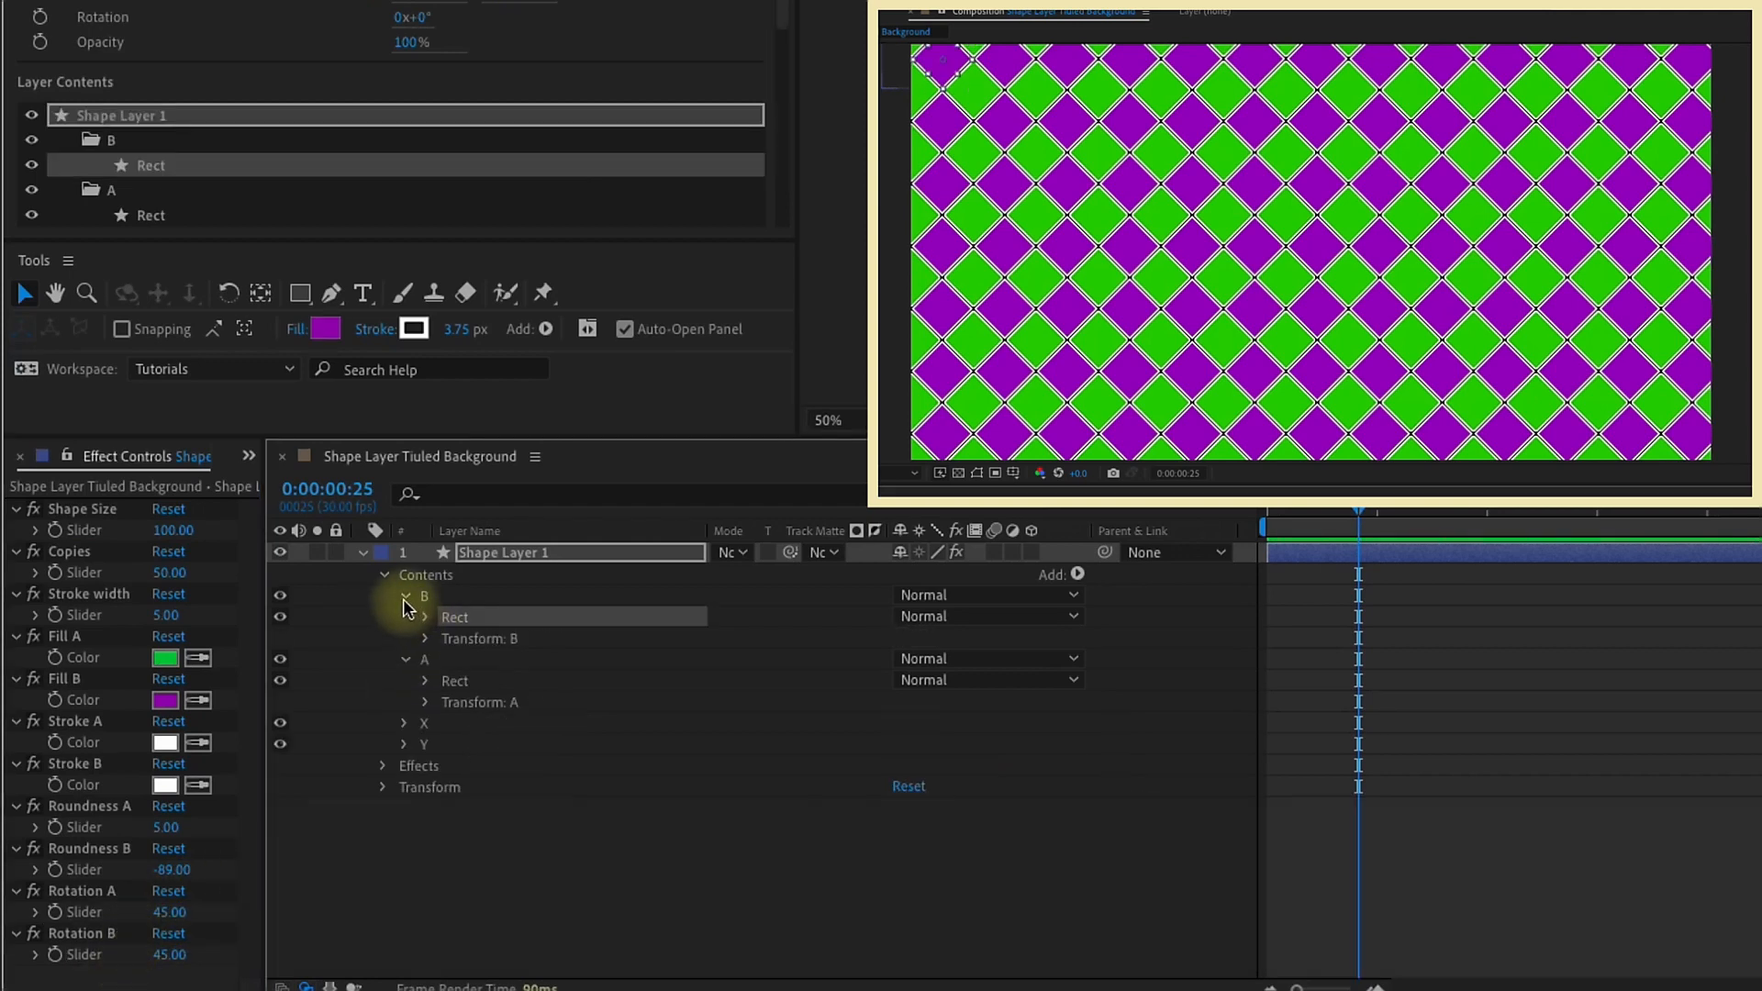
left_click(424, 639)
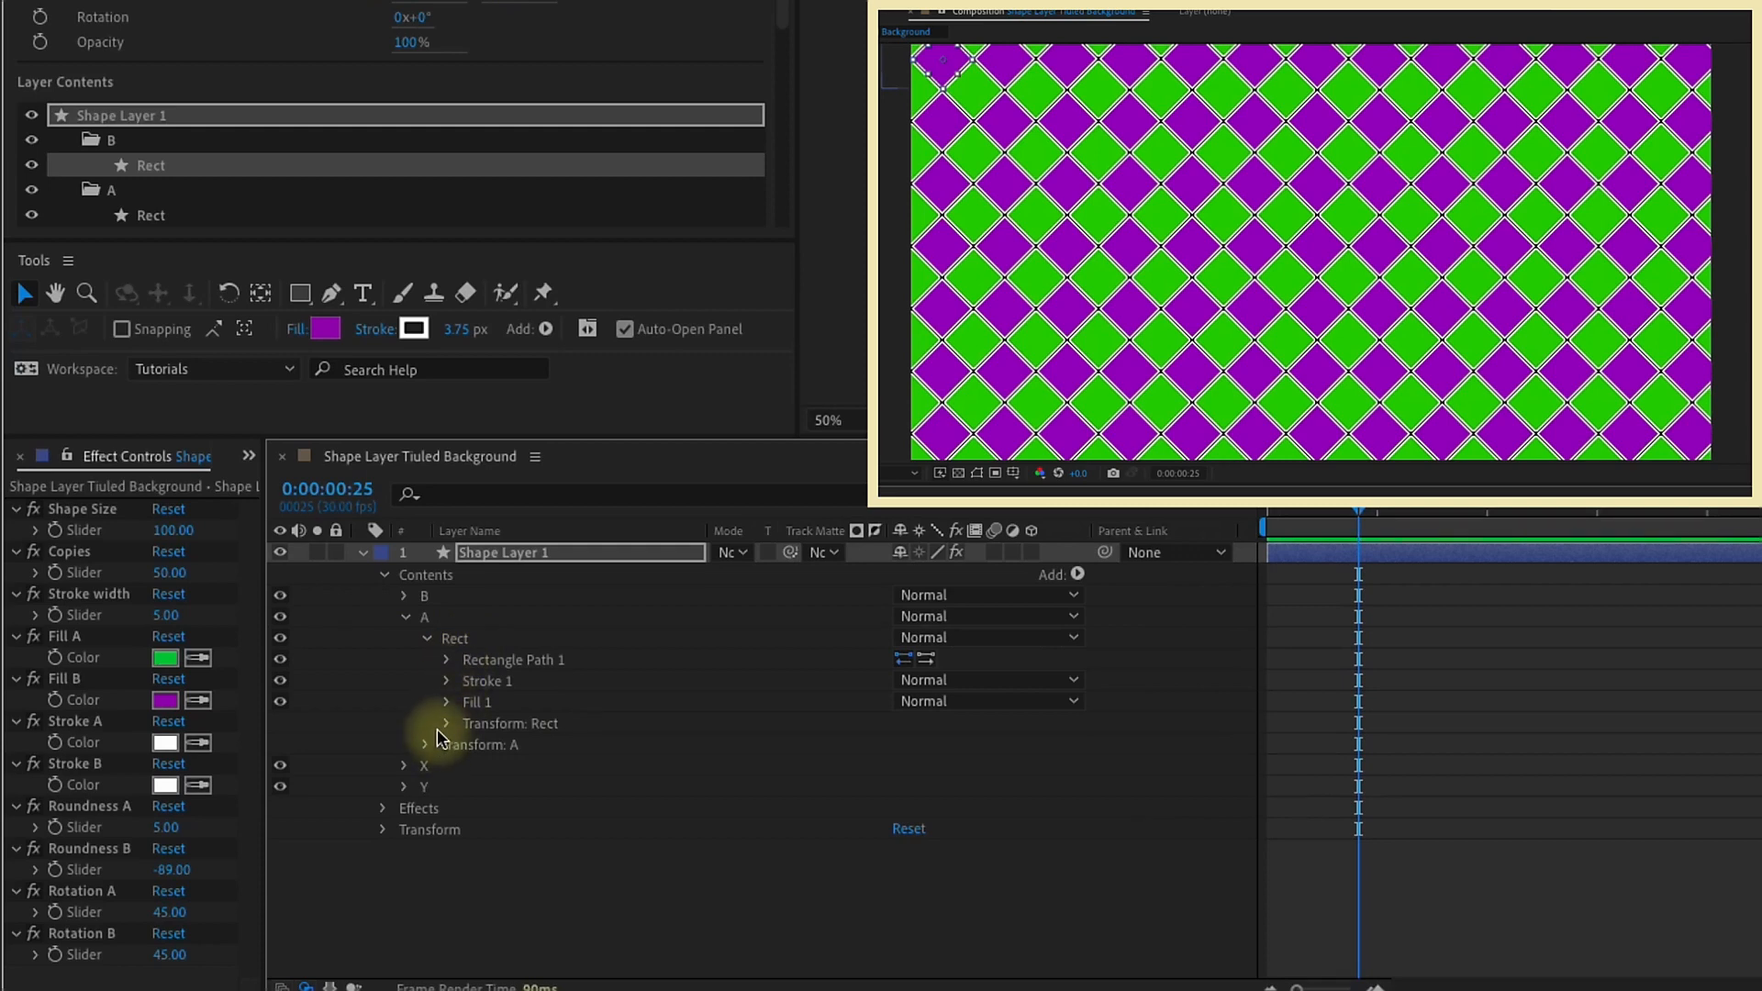
left_click(447, 723)
left_click_drag(1121, 850, 103, 914)
Step: Test the group A controls by setting Rotation A to 0 and Roundness A to 50
left_click(174, 912)
type("0")
key("Return")
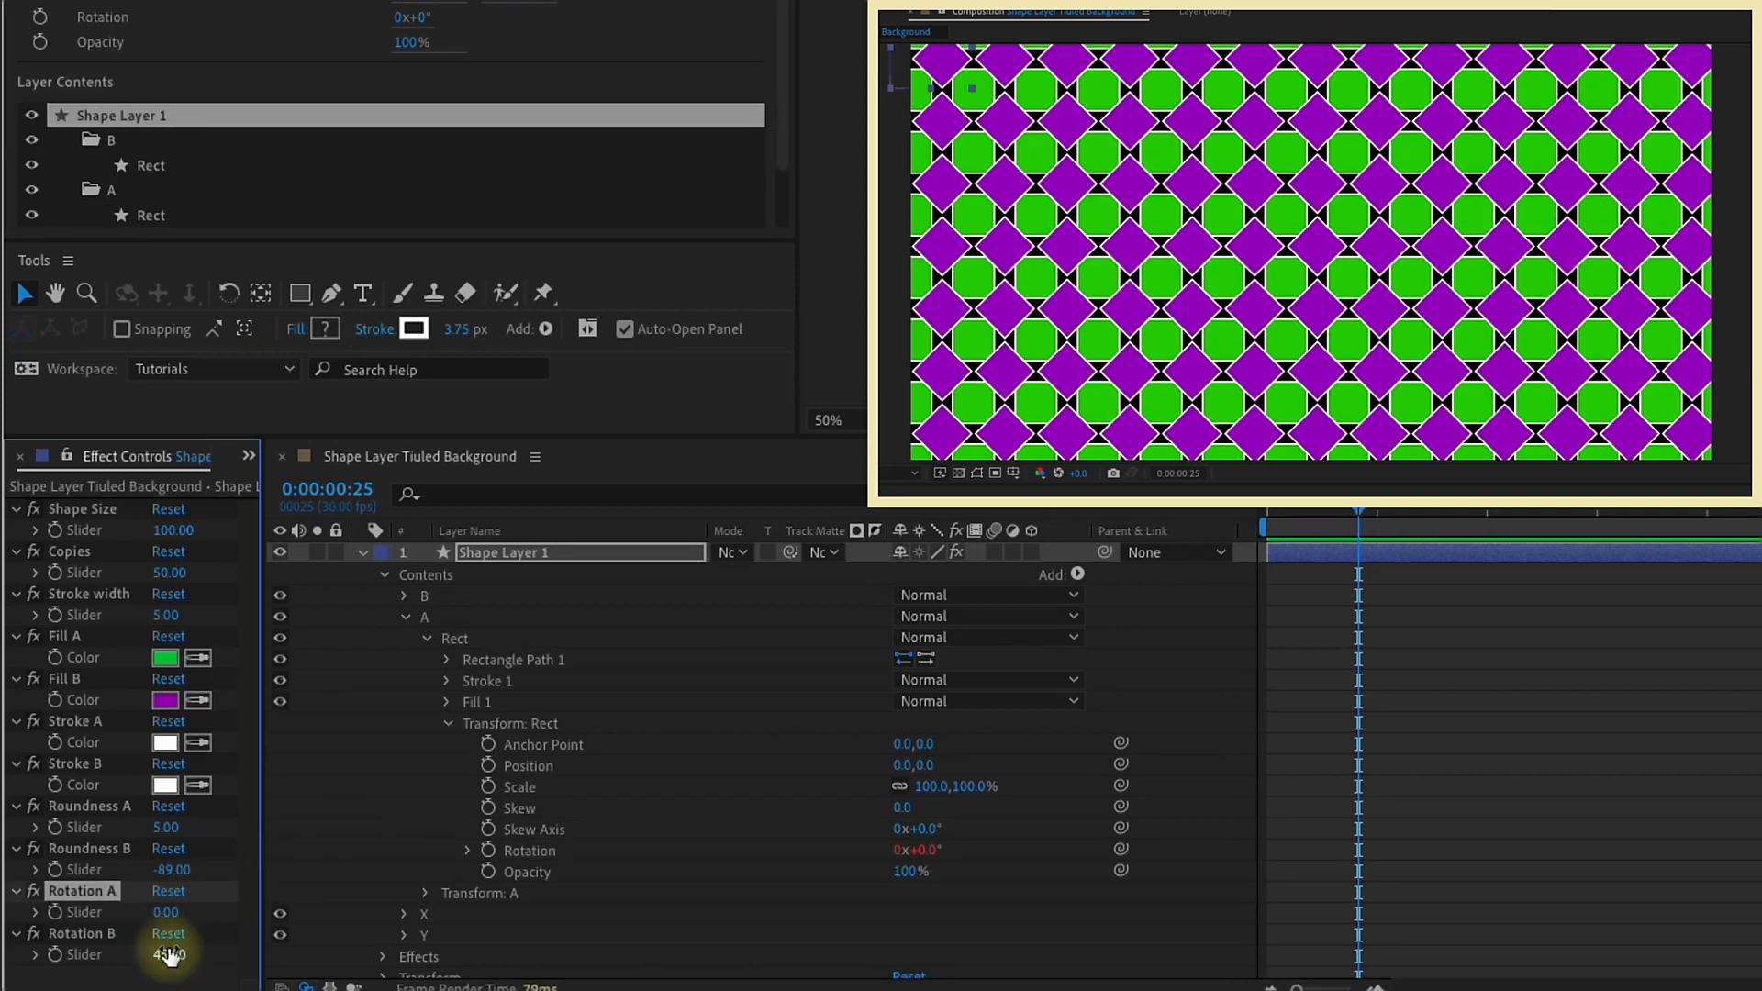
left_click(165, 827)
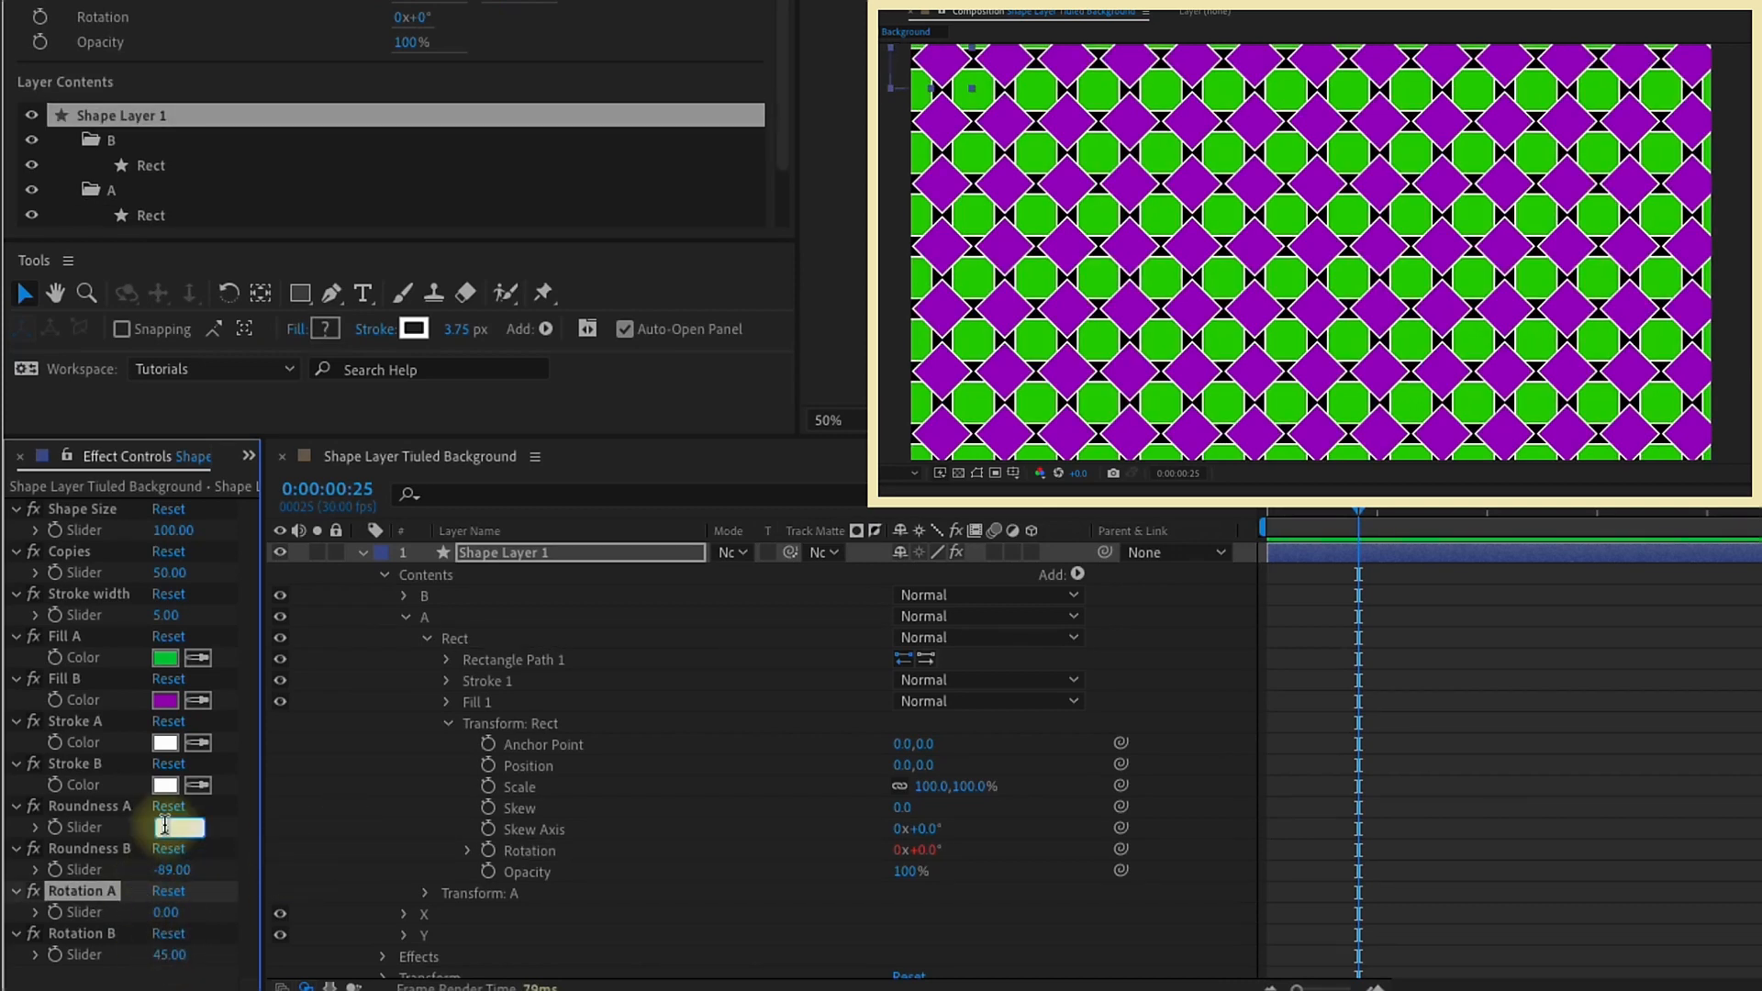
type("50")
key("Return")
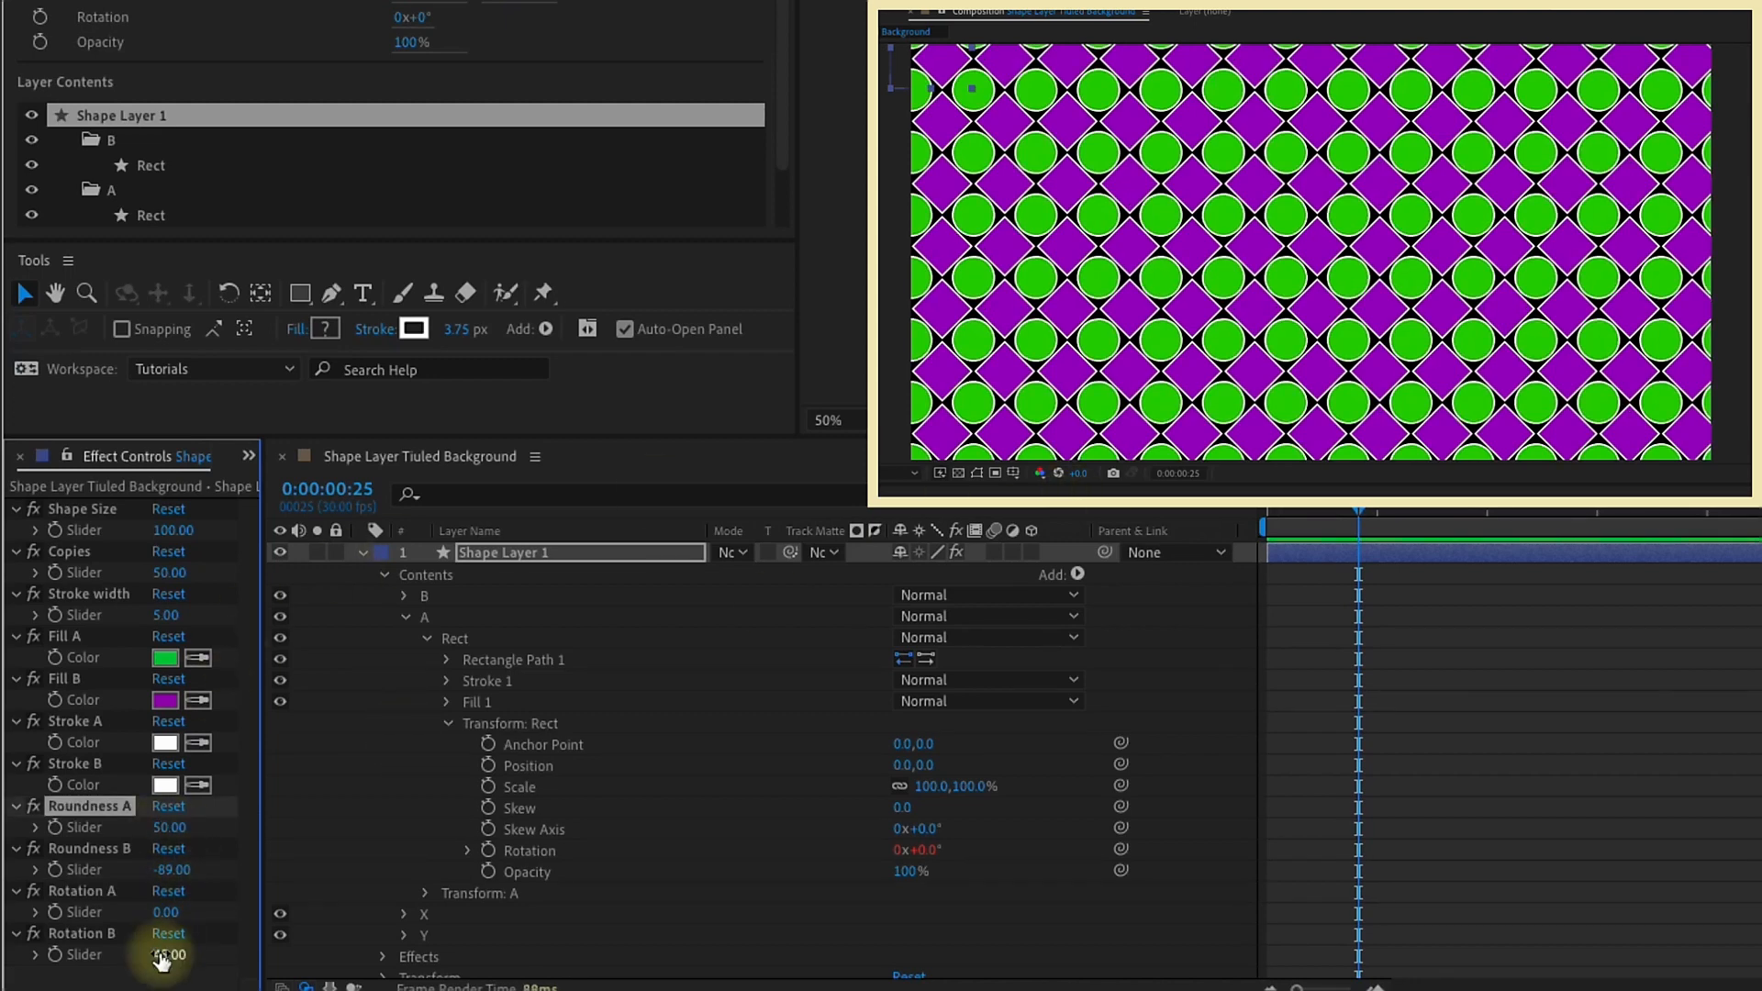
Step: Test the Rotation B slider at 0 and 25, and set Roundness A to 15
type("0")
key("Return")
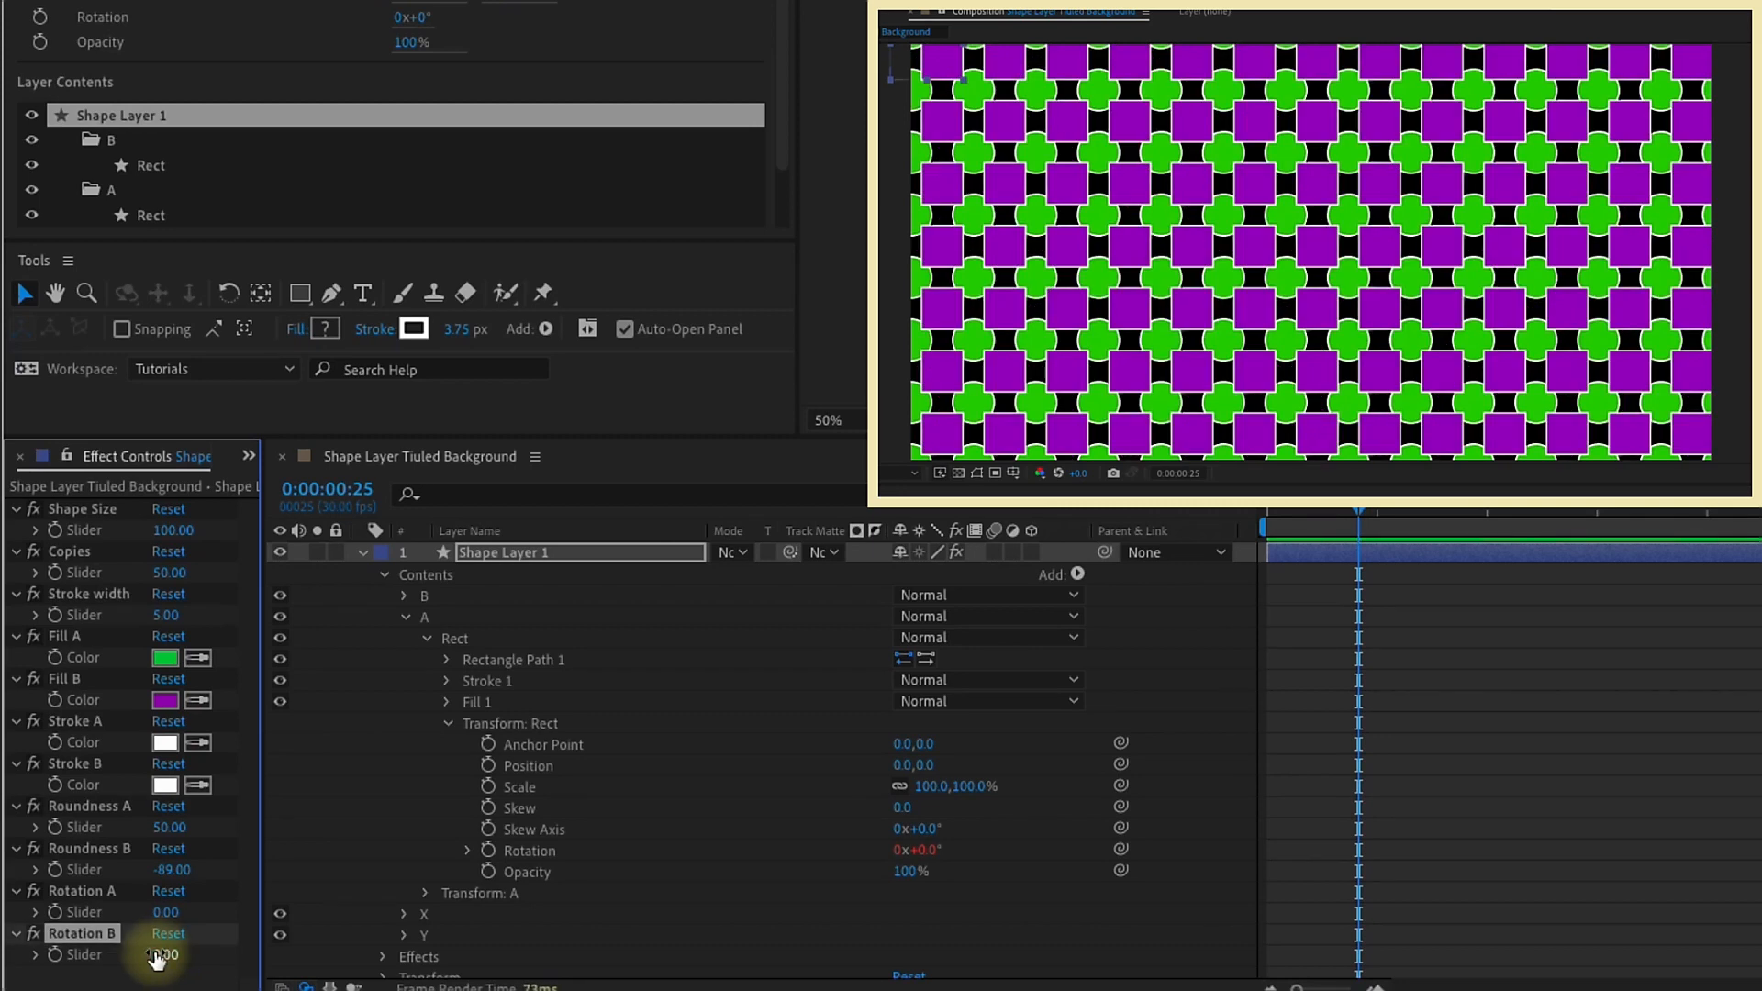
left_click(161, 955)
type("2")
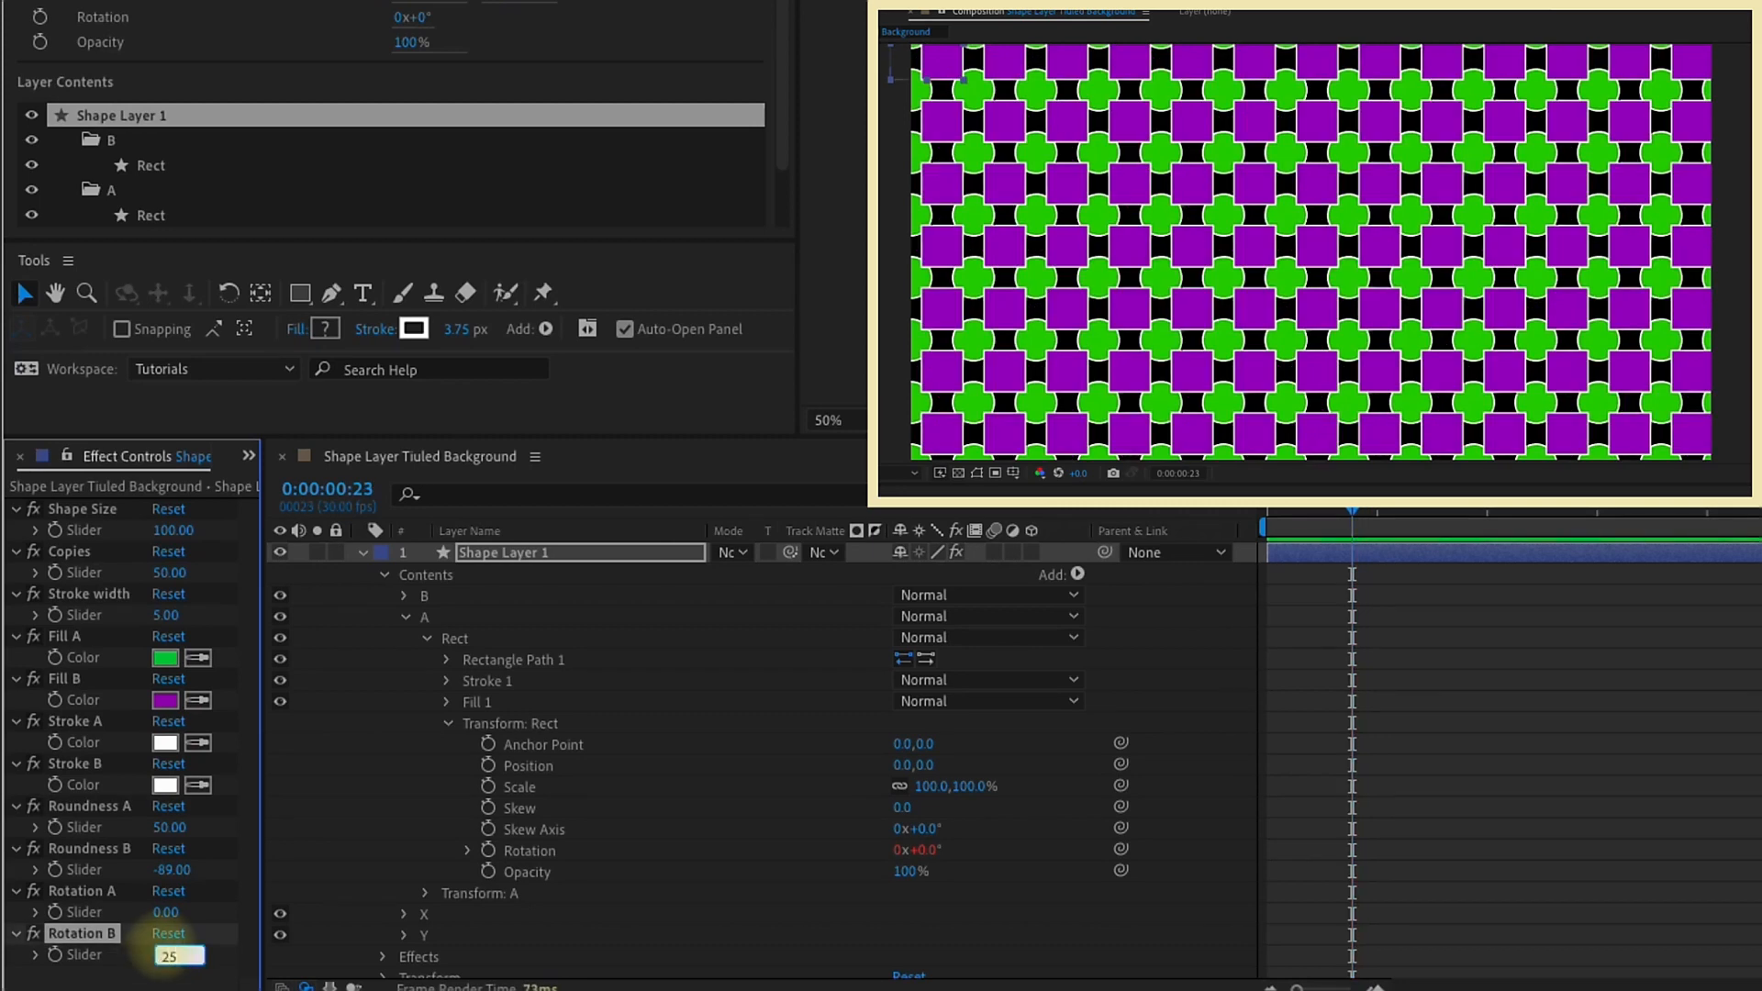
type("5")
key("Return")
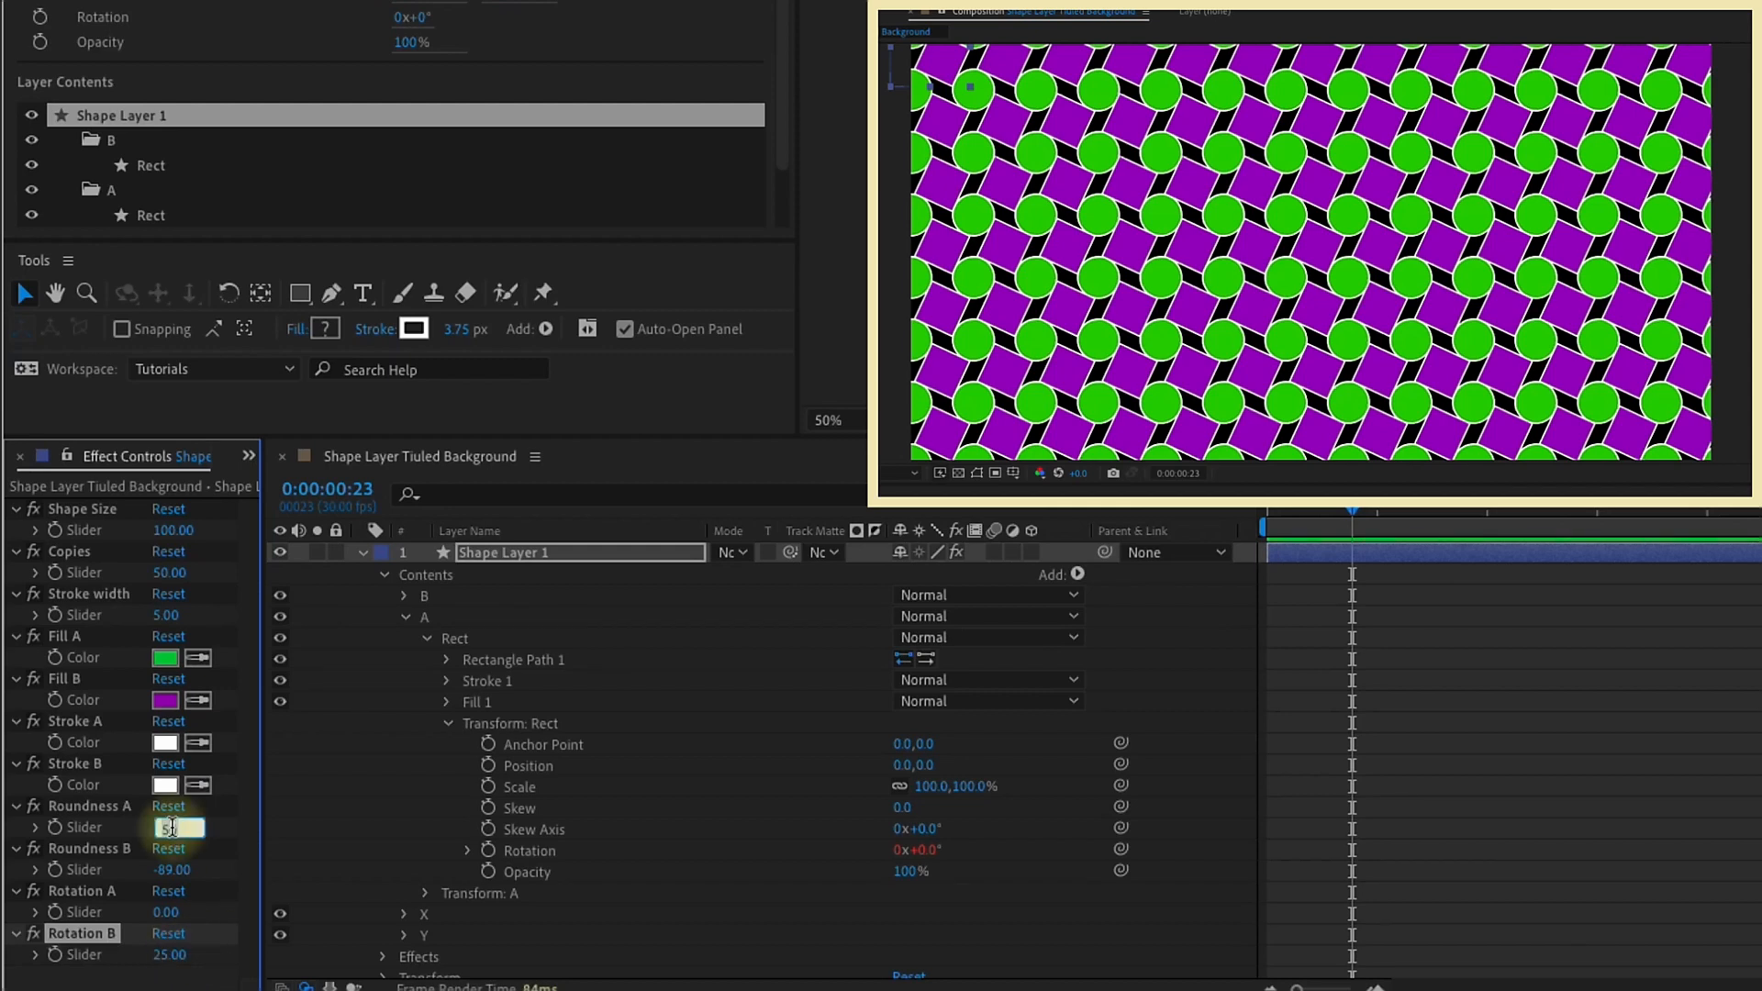
type("5")
key("Return")
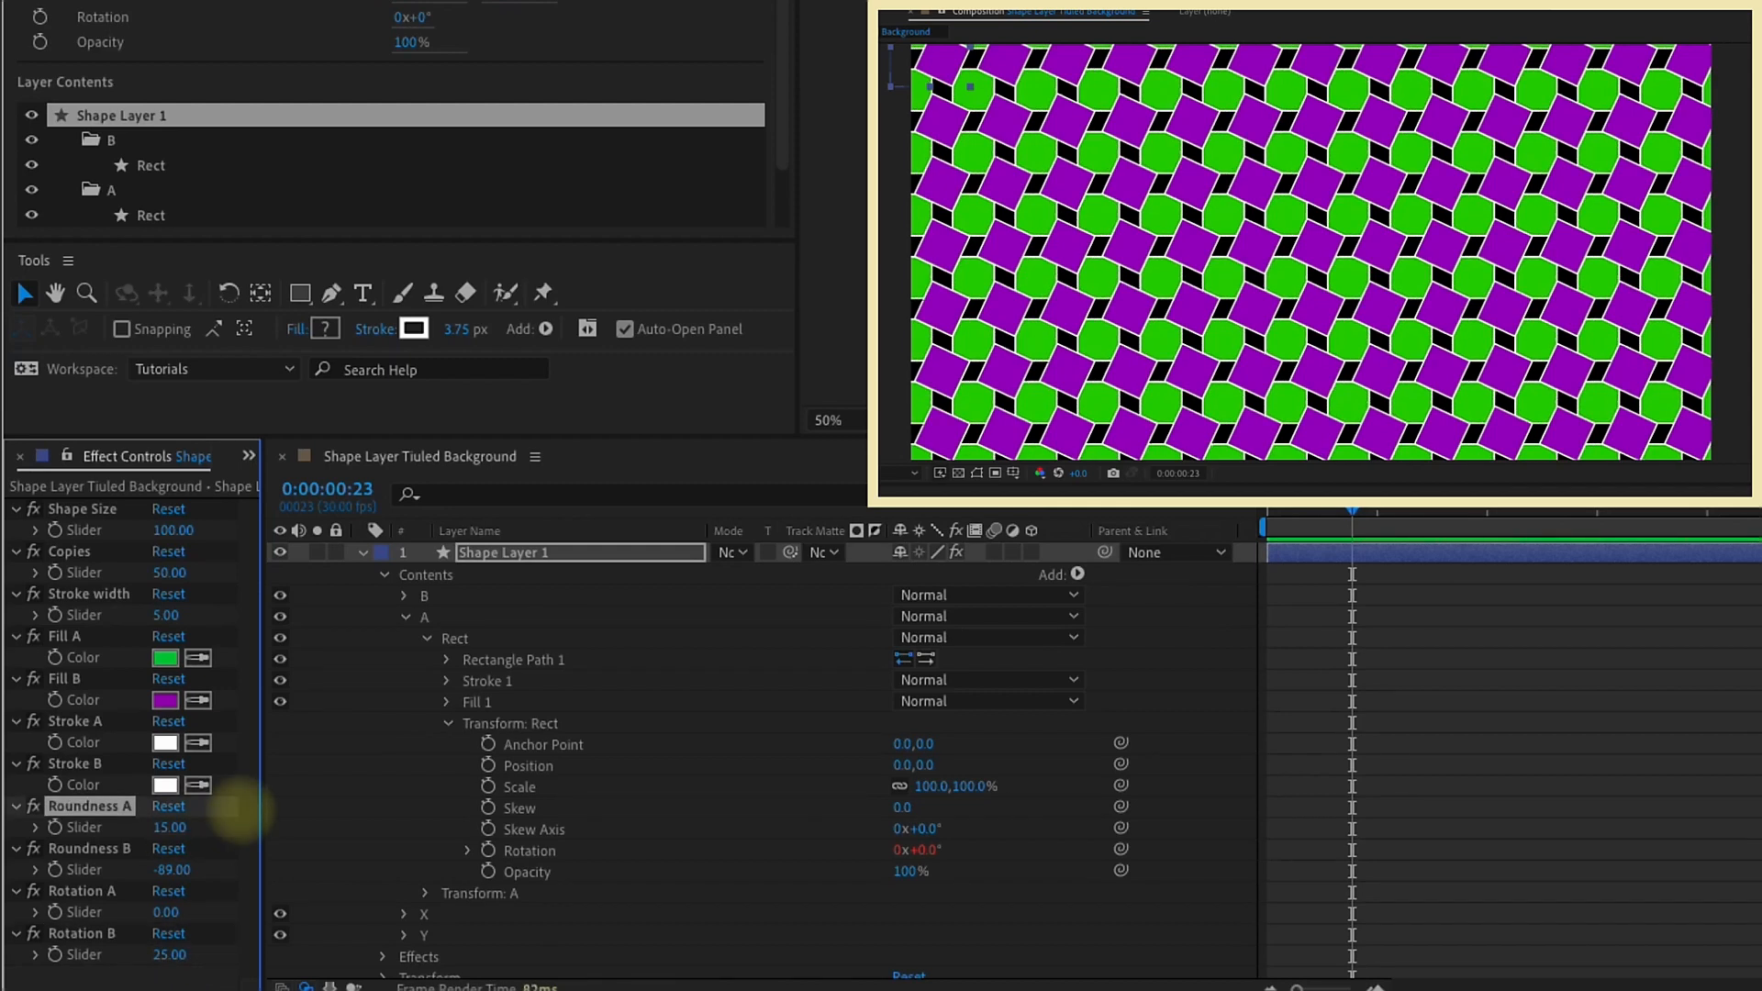
Step: Restore the Rotation A and Rotation B sliders to 45
type("45")
key("Return")
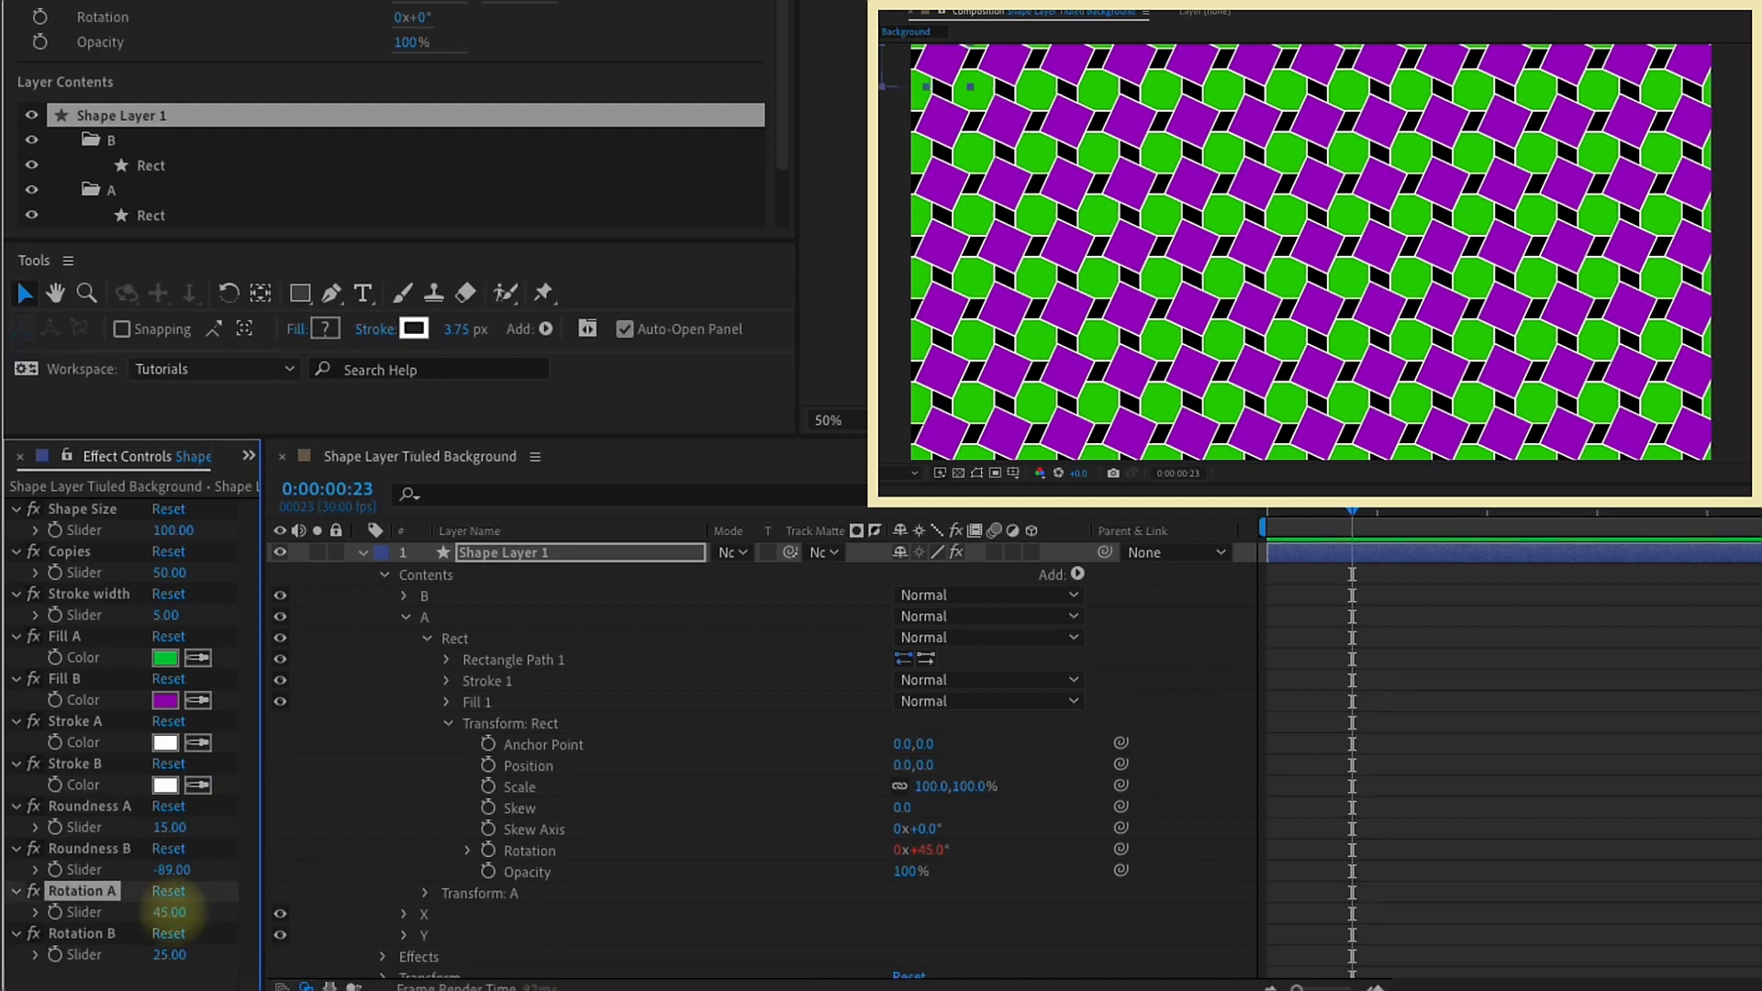
left_click(170, 953)
type("45")
key("Return")
Step: Set the Roundness A and Roundness B sliders to 0
left_click(170, 829)
type("0")
key("Return")
left_click(176, 869)
type("0")
key("Return")
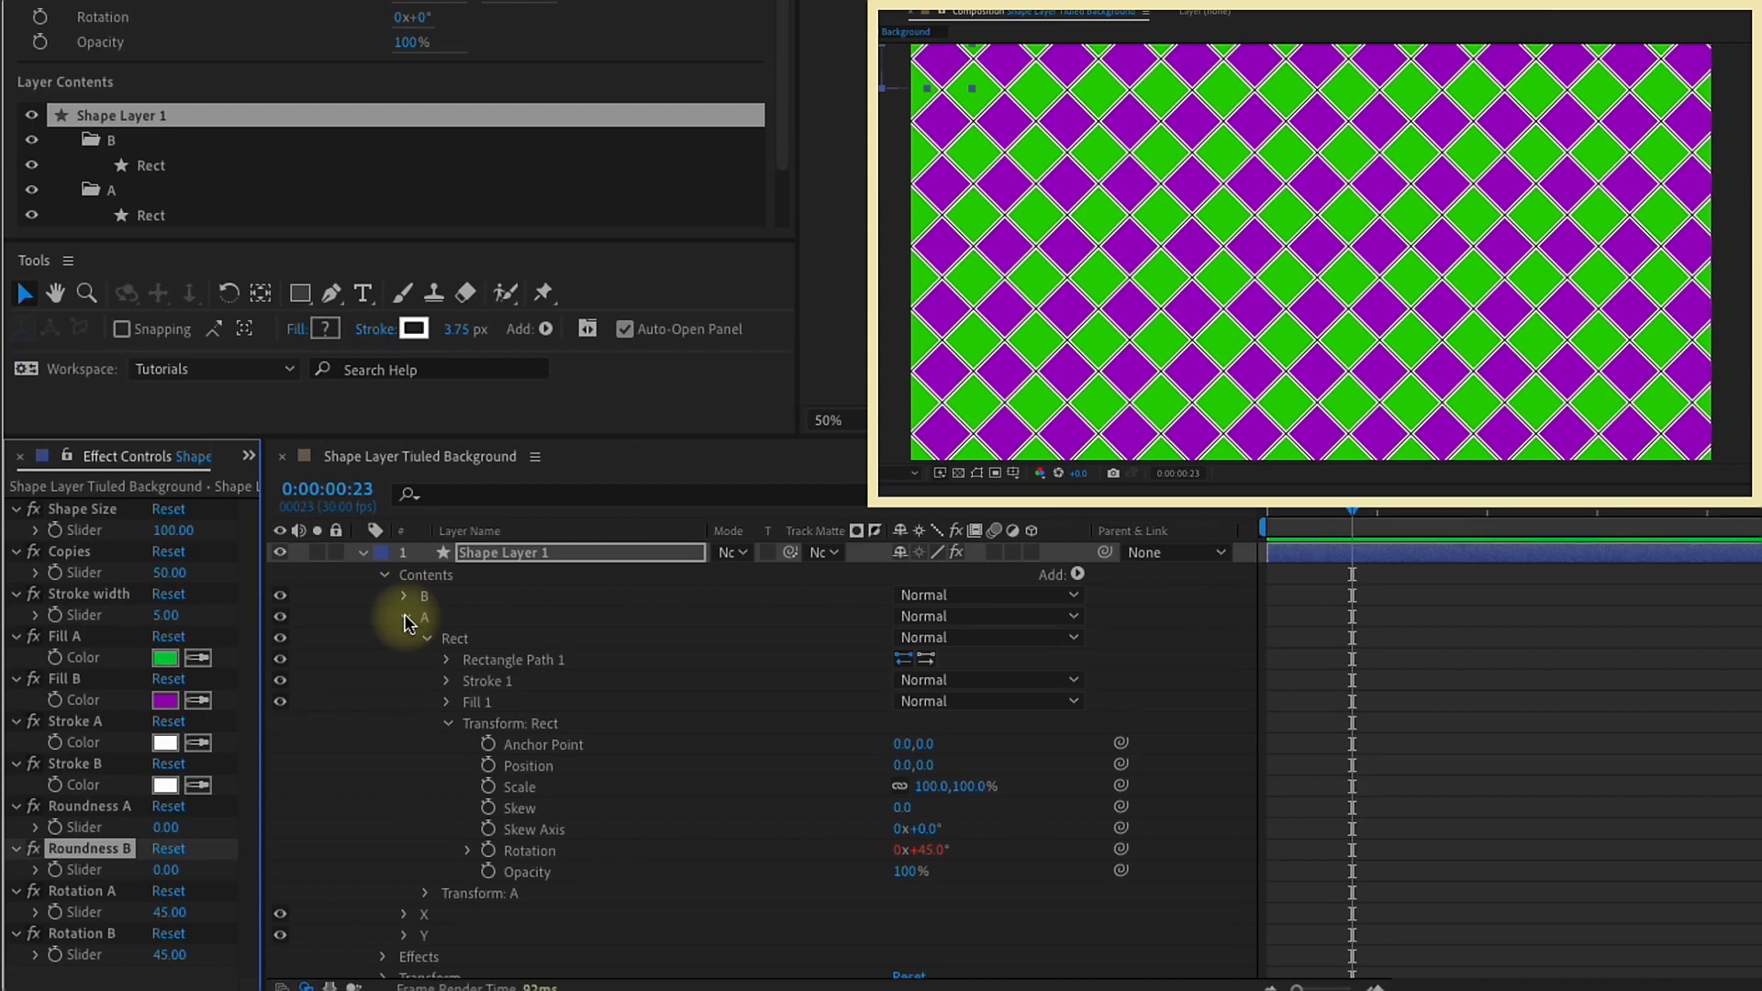
Step: Return the playhead to the first frame and expand the Rect transform properties in group B
left_click(404, 618)
left_click_drag(1285, 511, 1242, 511)
left_click(424, 597)
left_click(404, 595)
left_click(427, 617)
left_click(448, 703)
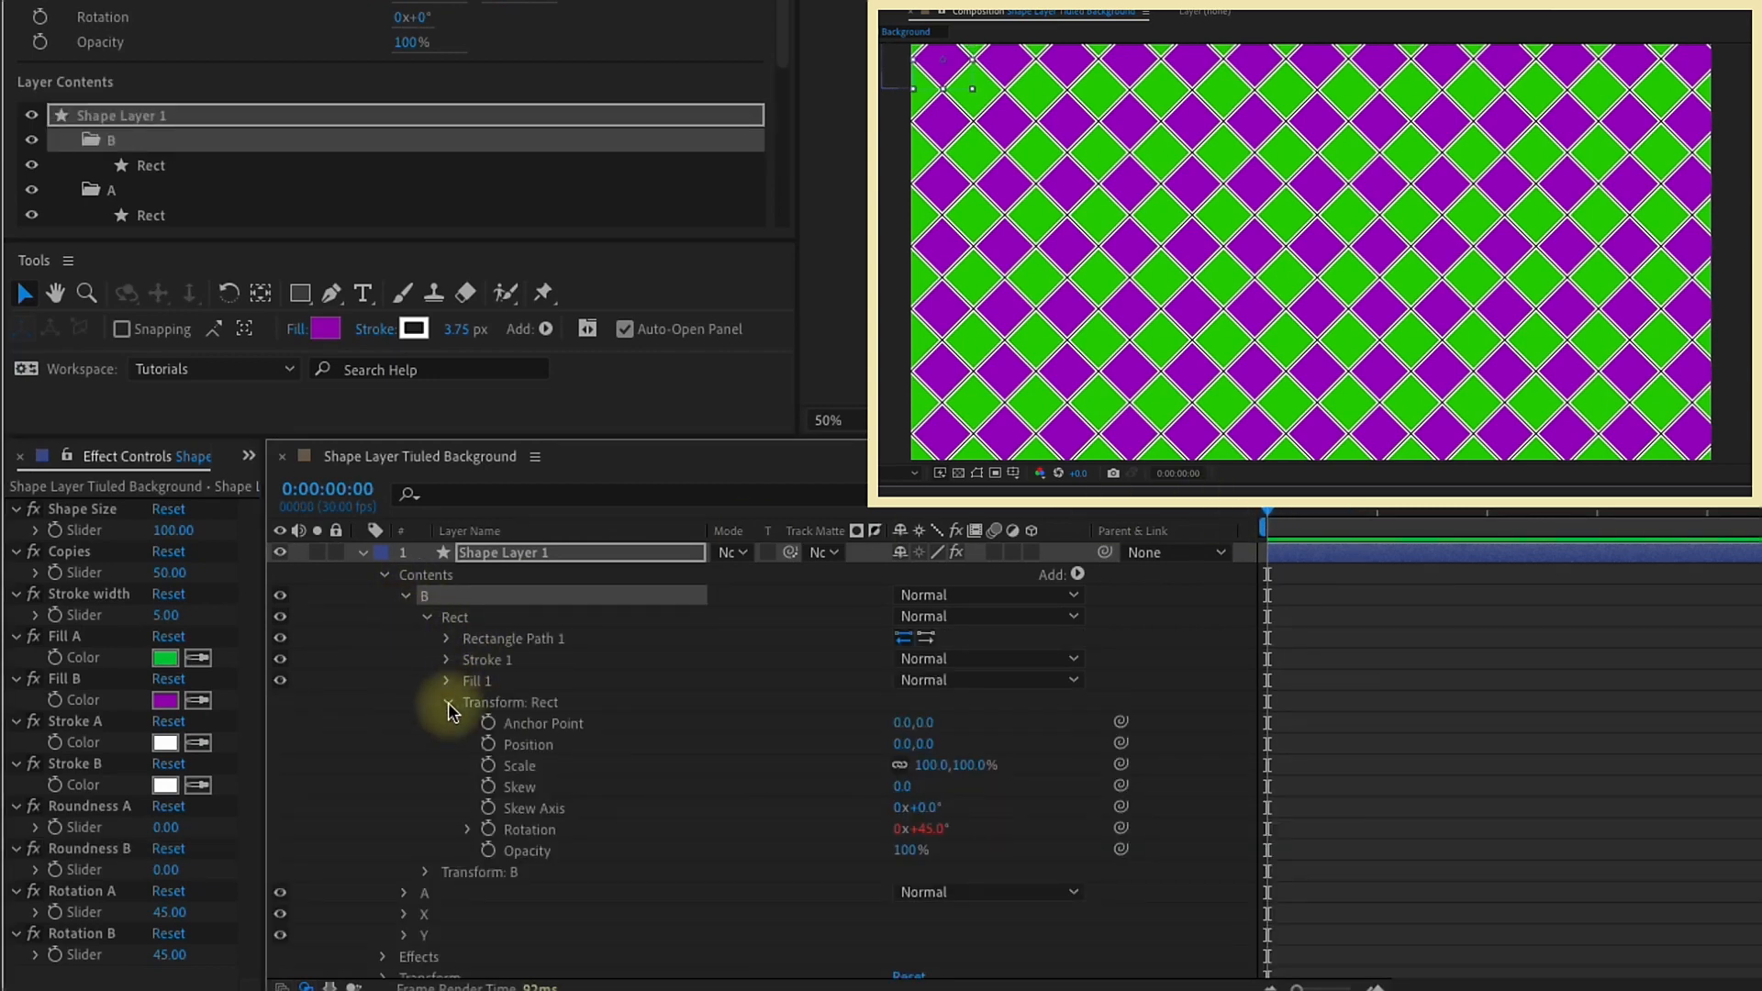
Step: Try scaling group B's Rect to 67% and then scaling Transform: B, undoing both changes
left_click(453, 709)
left_click(446, 639)
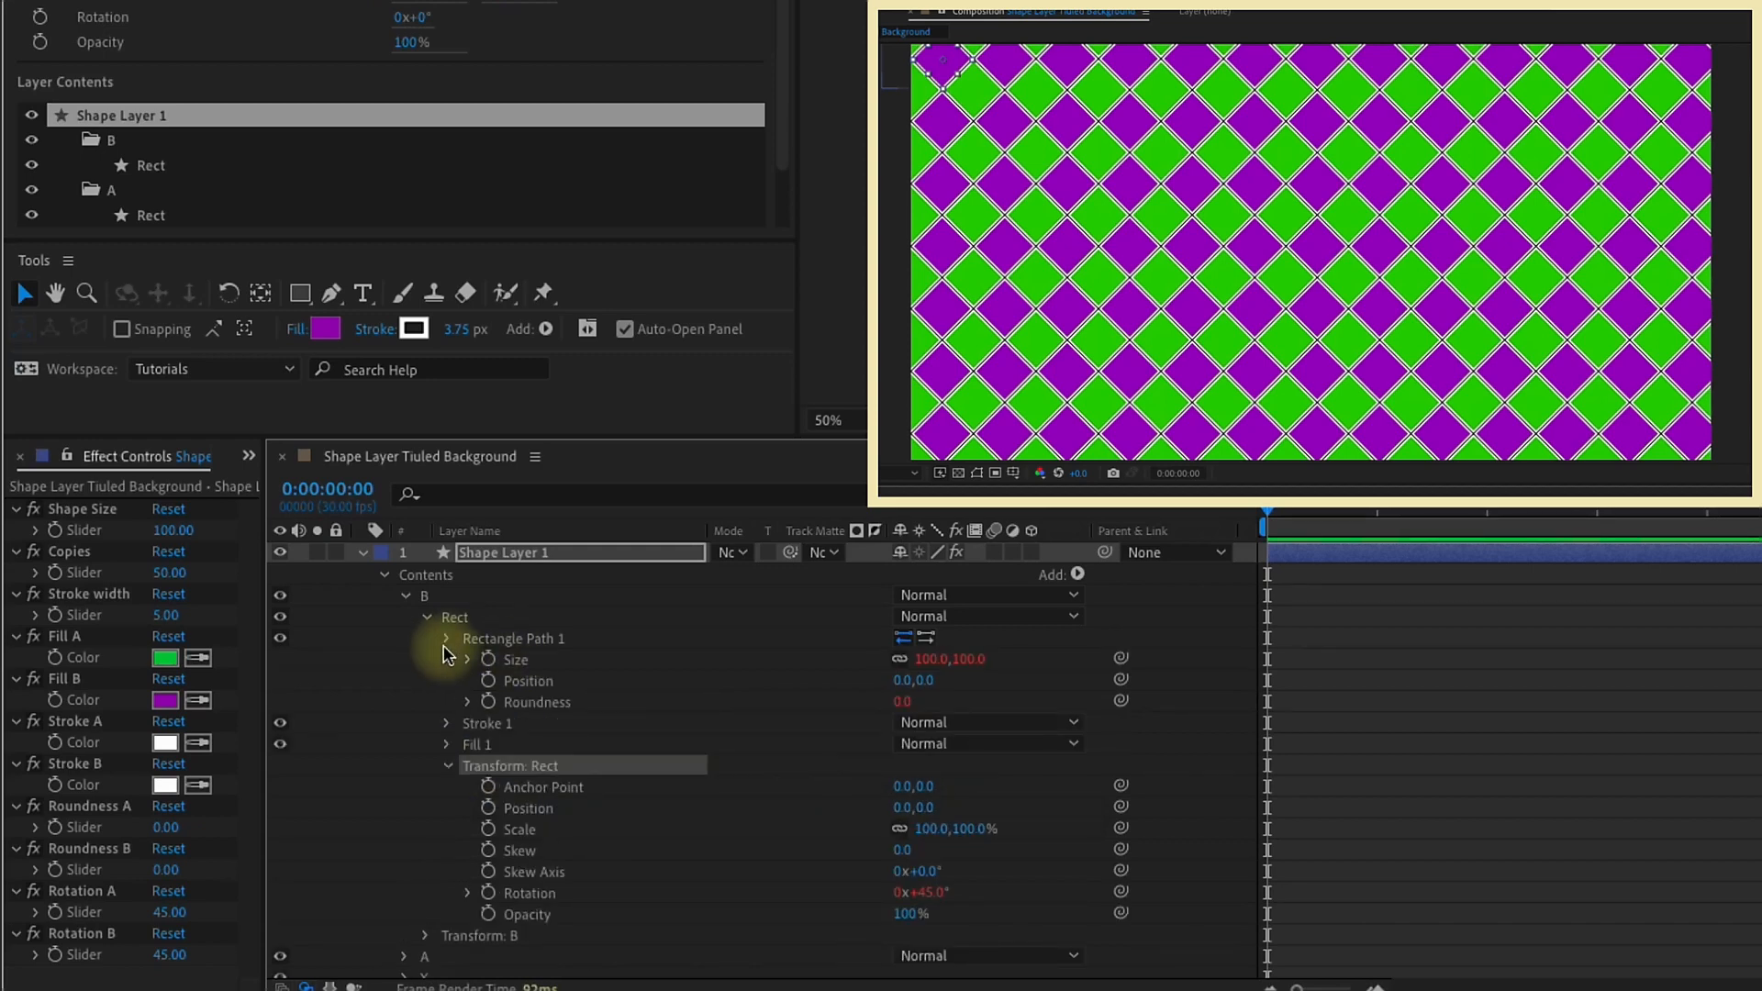
left_click(447, 640)
left_click(425, 871)
left_click_drag(927, 712, 879, 712)
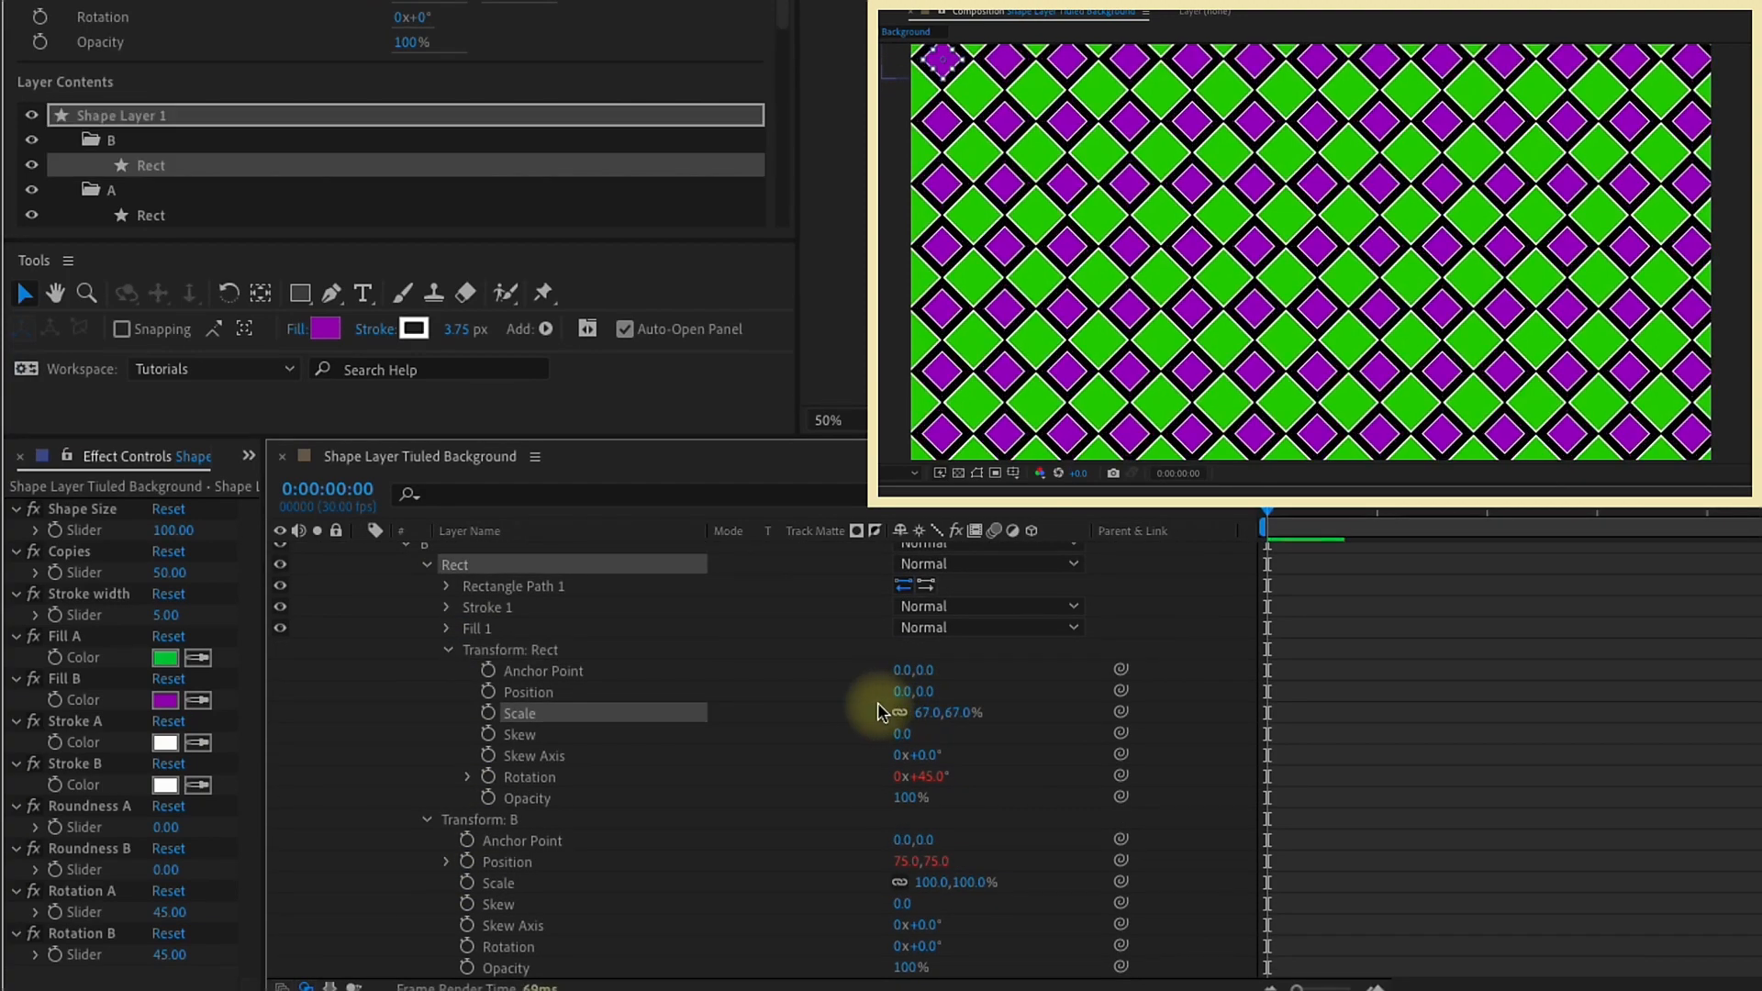
key("ctrl+z")
left_click_drag(922, 882, 888, 863)
key("ctrl+z")
left_click(427, 819)
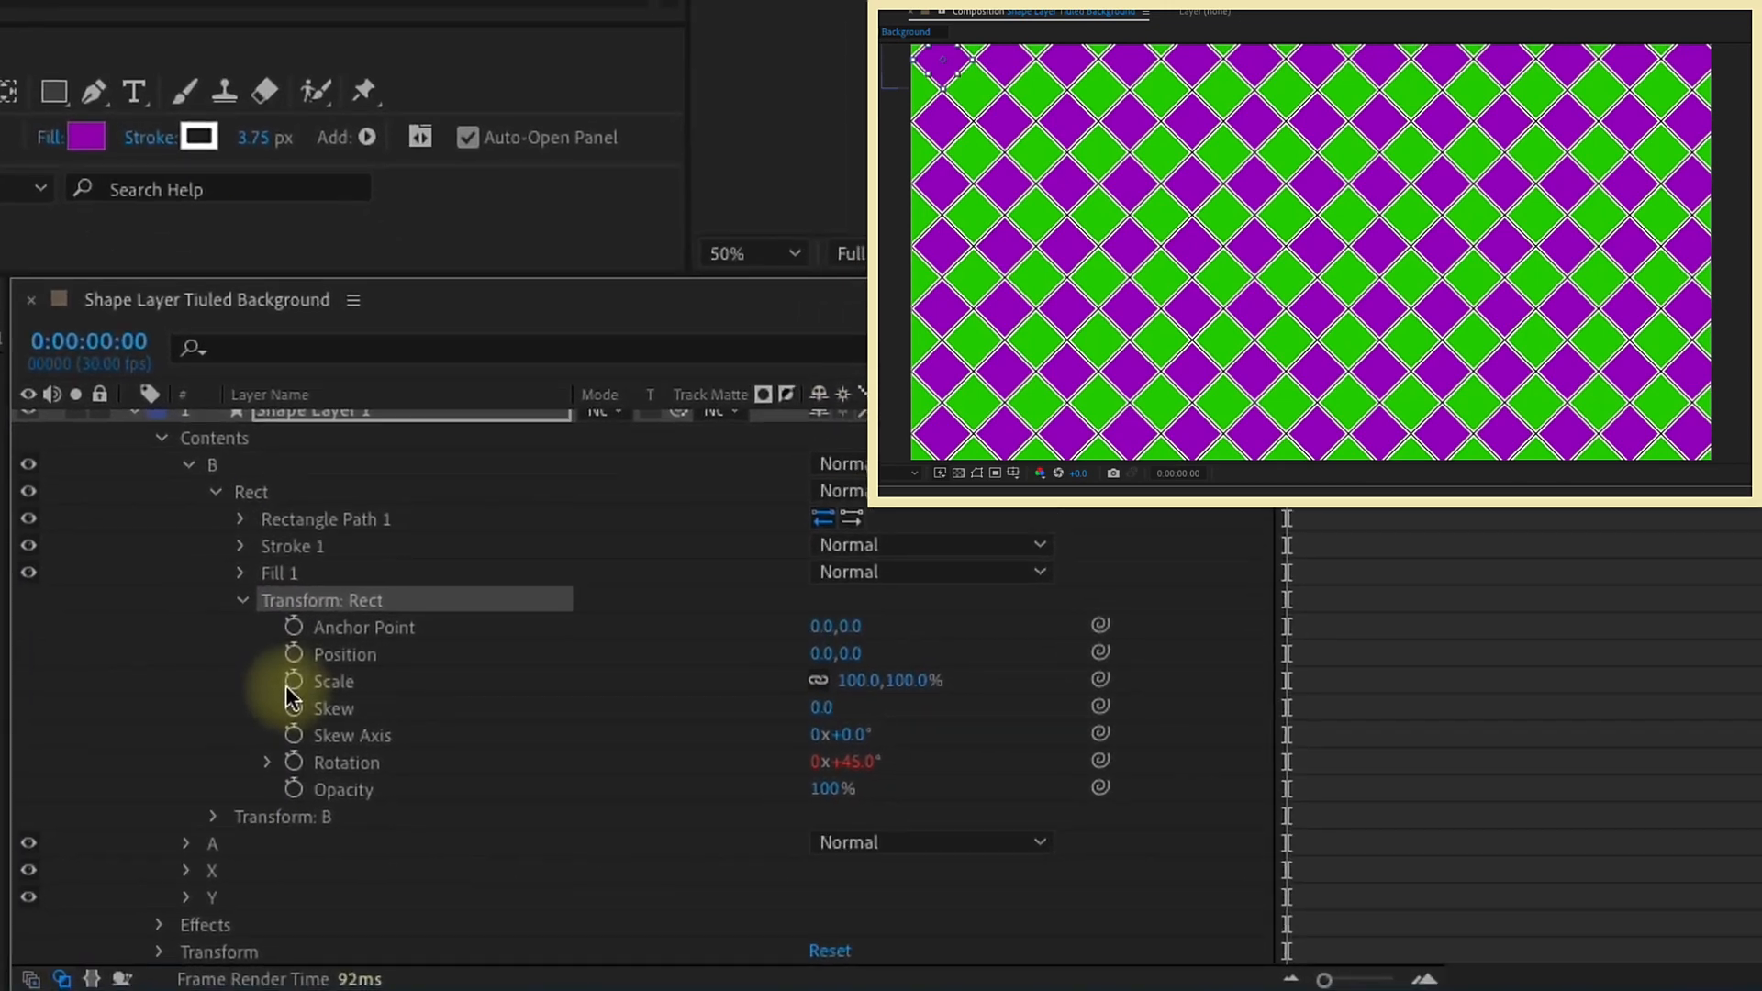
Step: Animate the scale of group B's Rect from 0% at the first frame to 100% at frame 20
left_click(293, 681)
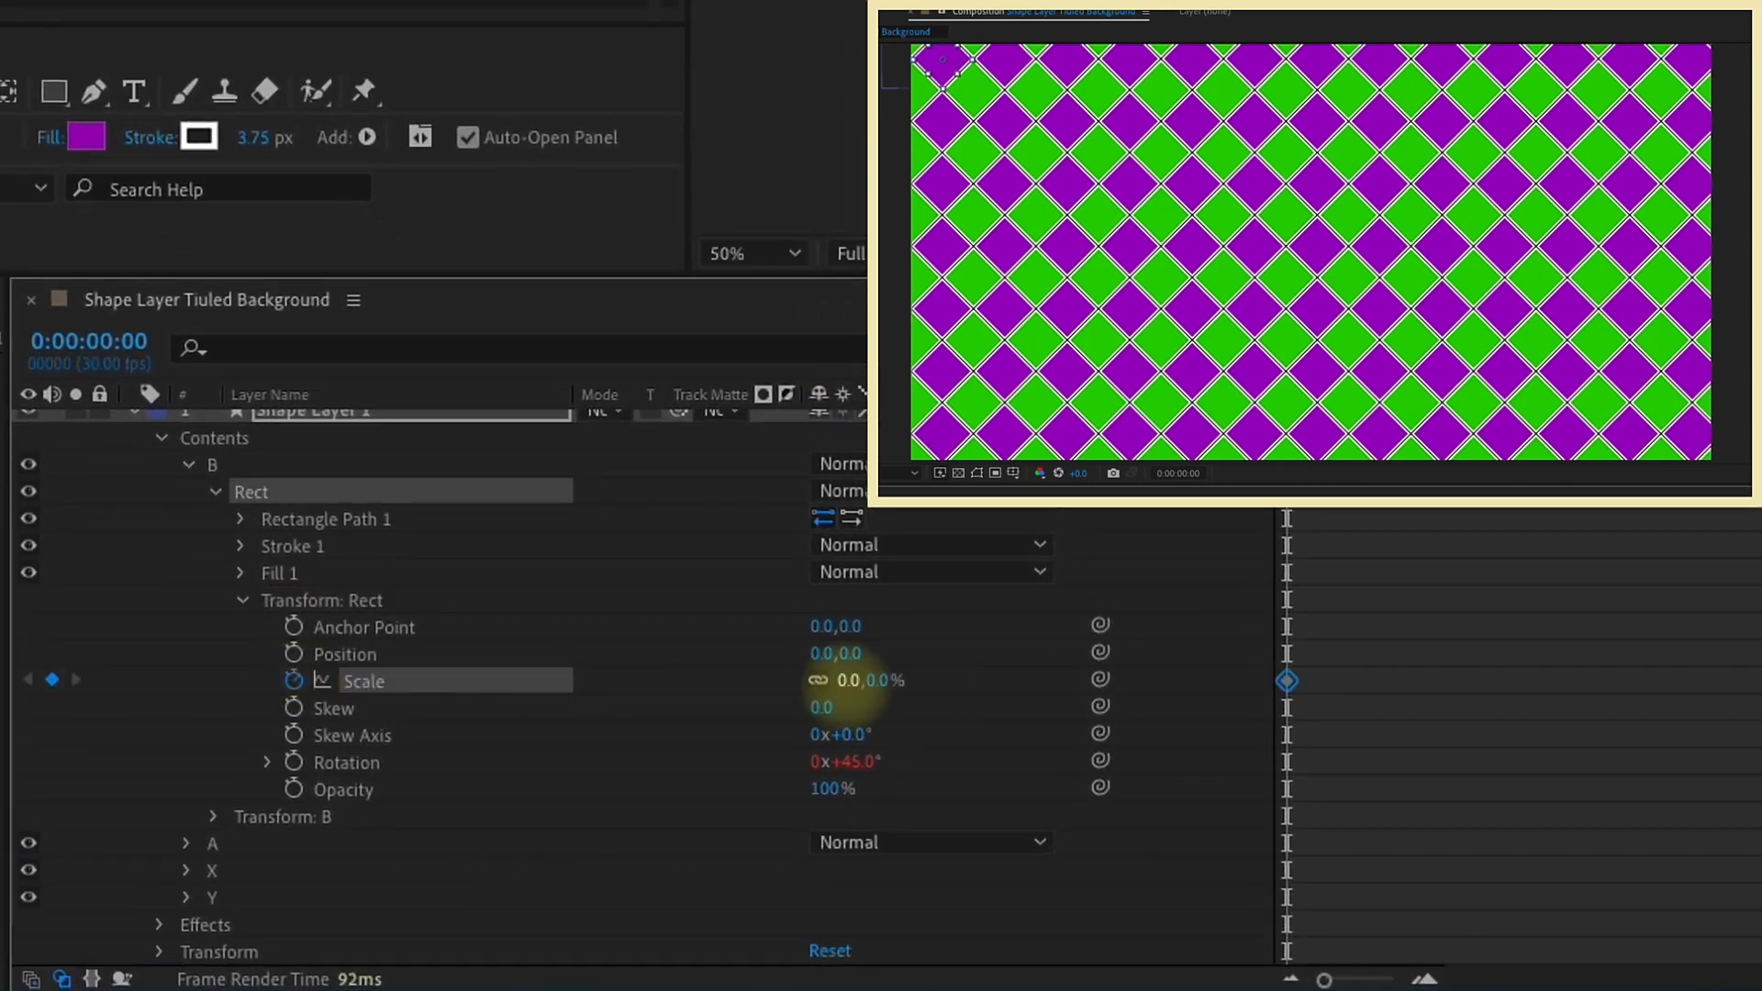
key("shift+Page_Down")
key("shift+Page_Down")
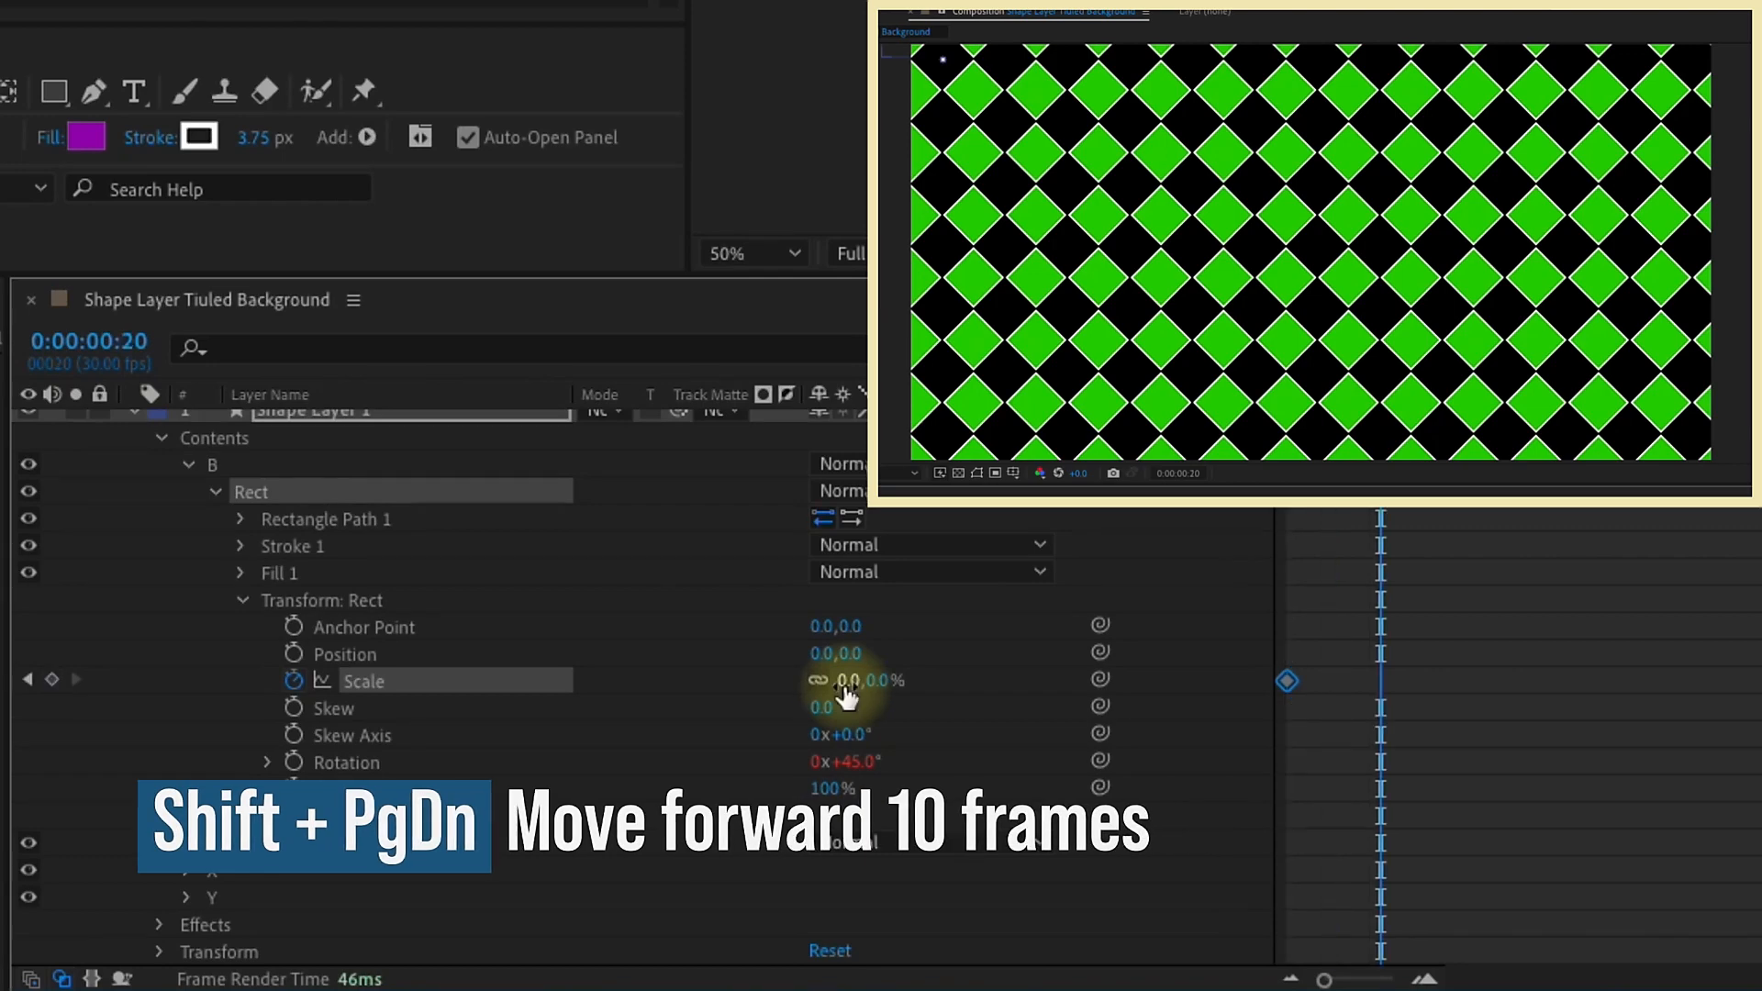
type("100")
key("Return")
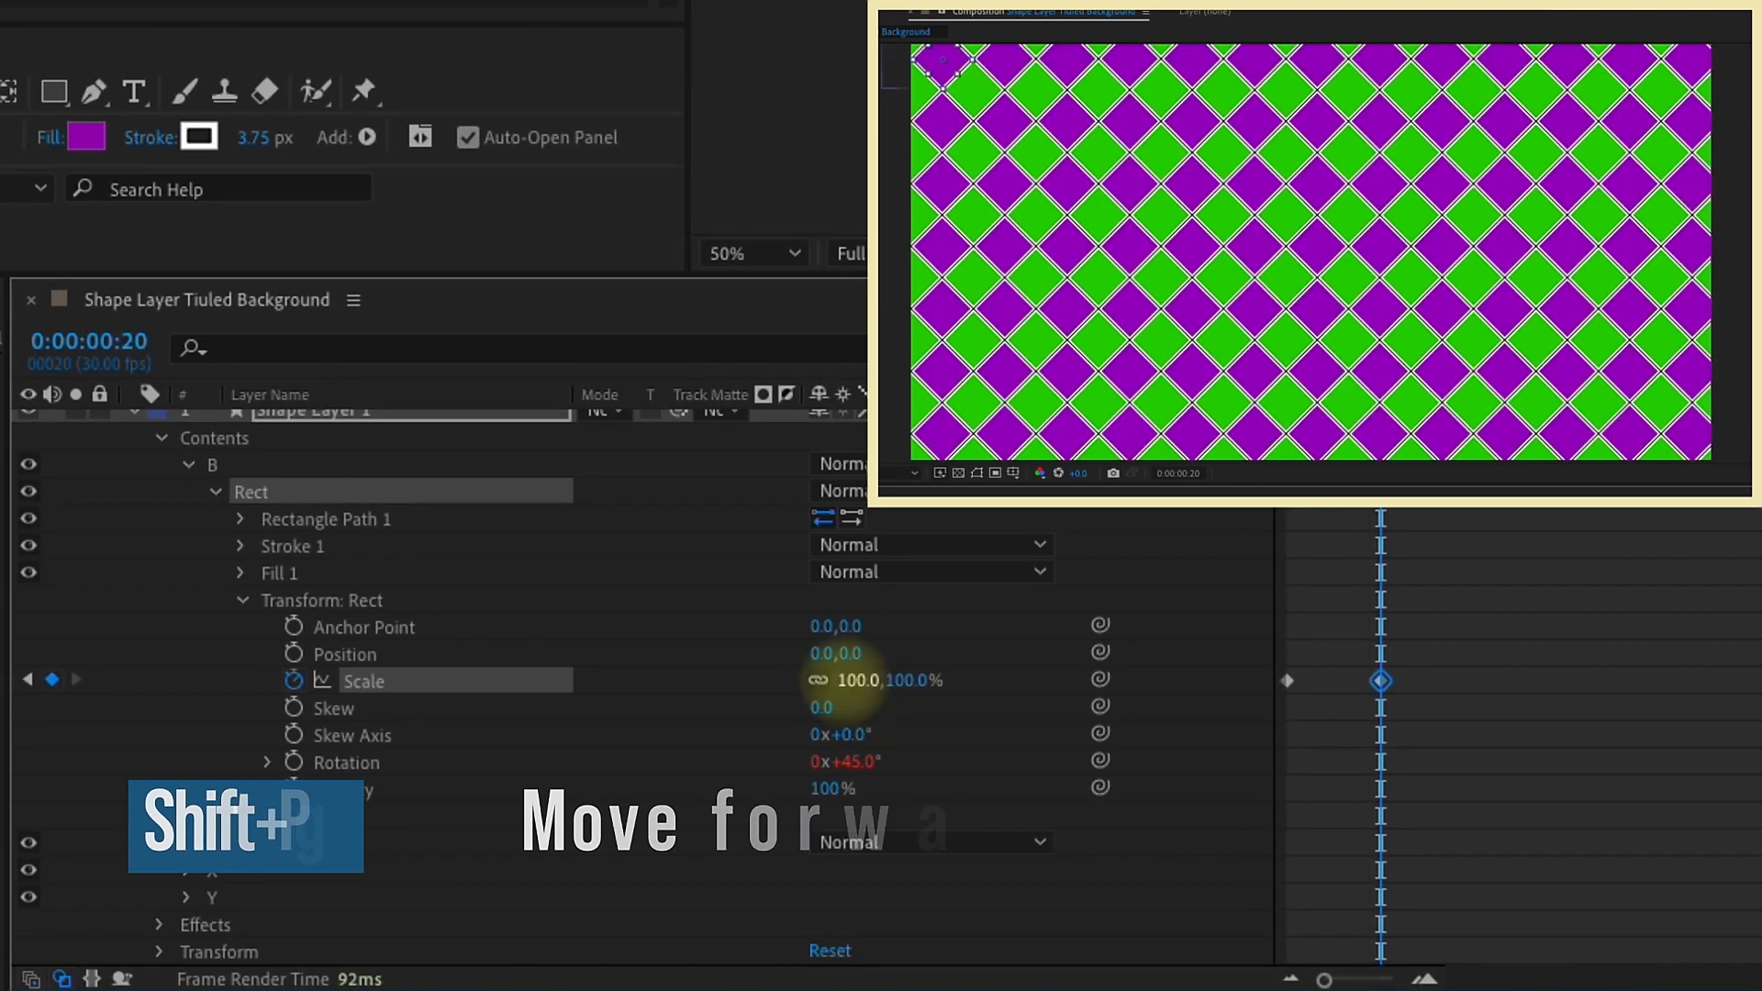
Step: Apply Easy Ease to the scale keyframe at frame 20 and check the motion in the speed graph and a preview
key("F9")
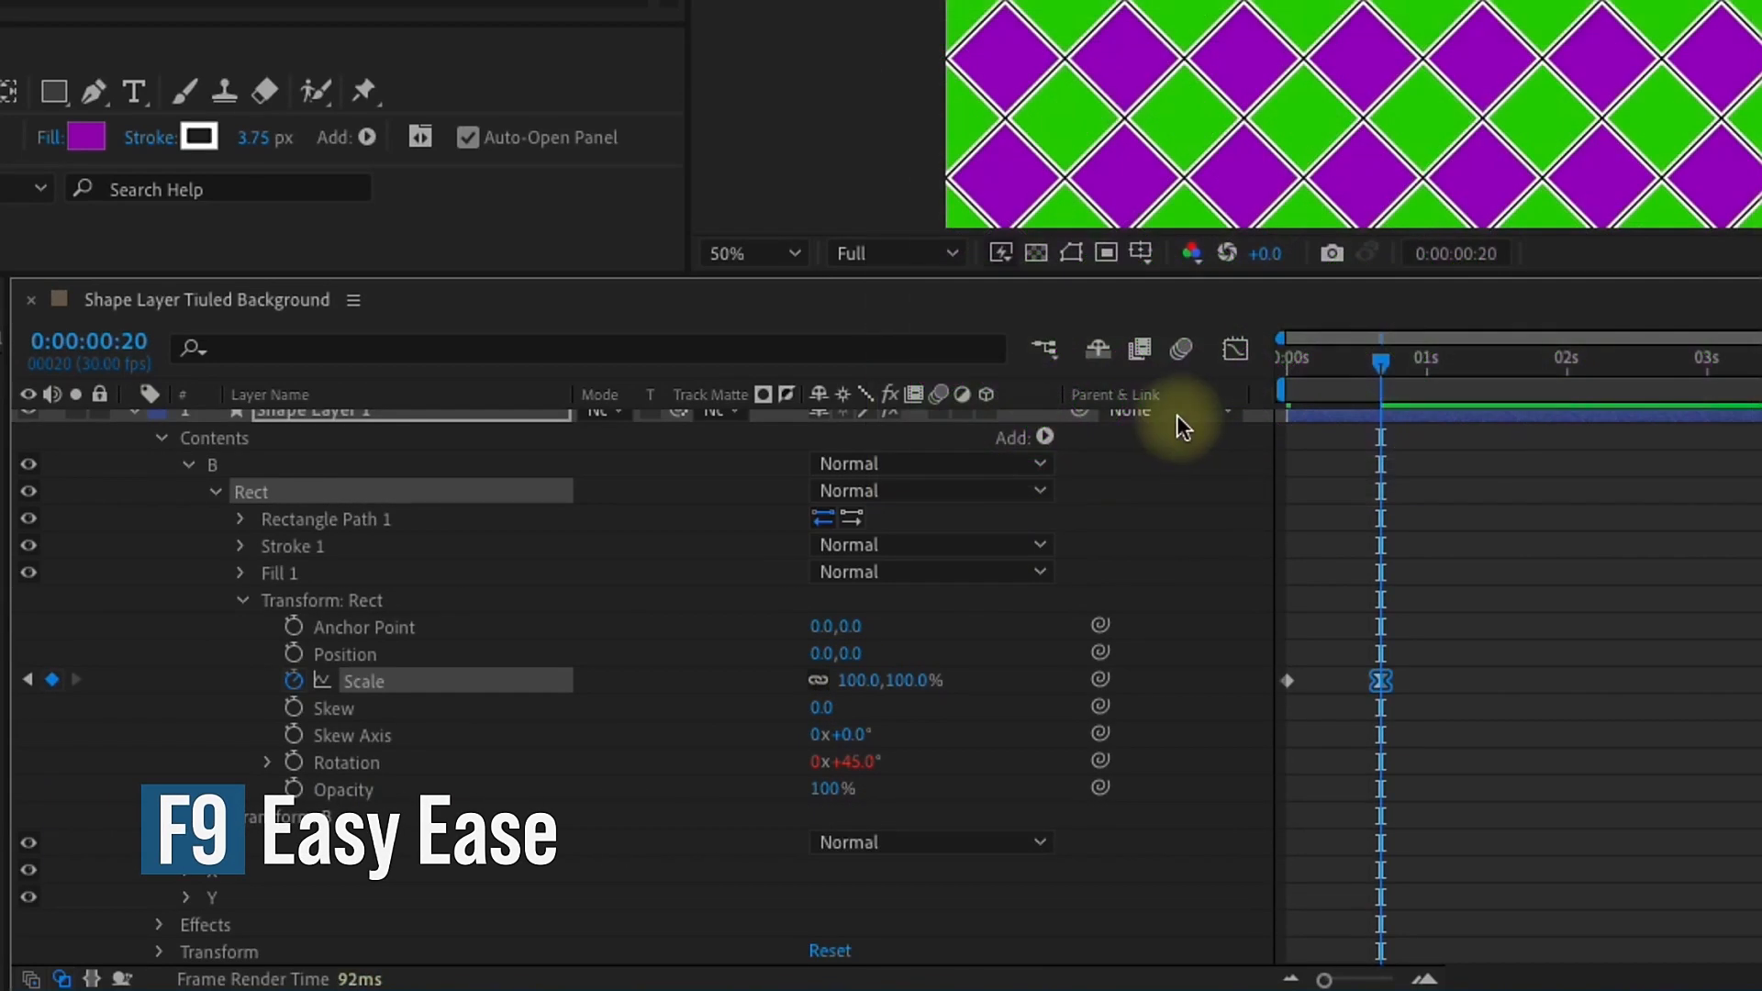
left_click(1236, 349)
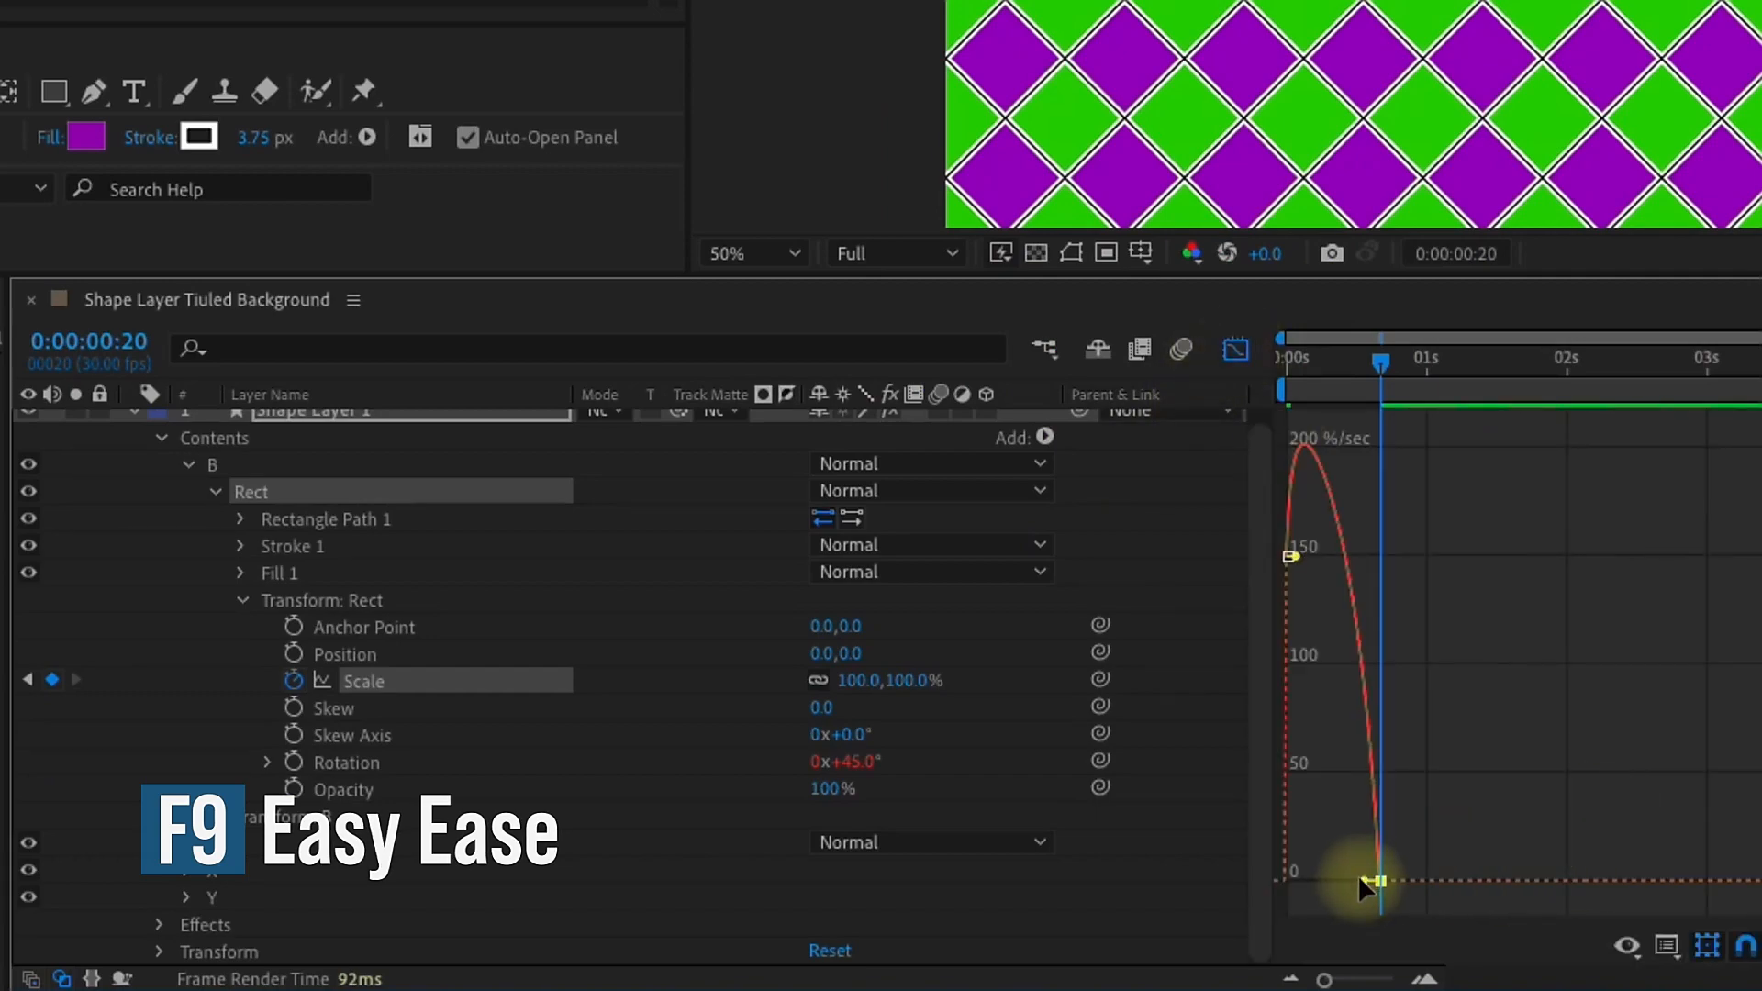
left_click(1236, 349)
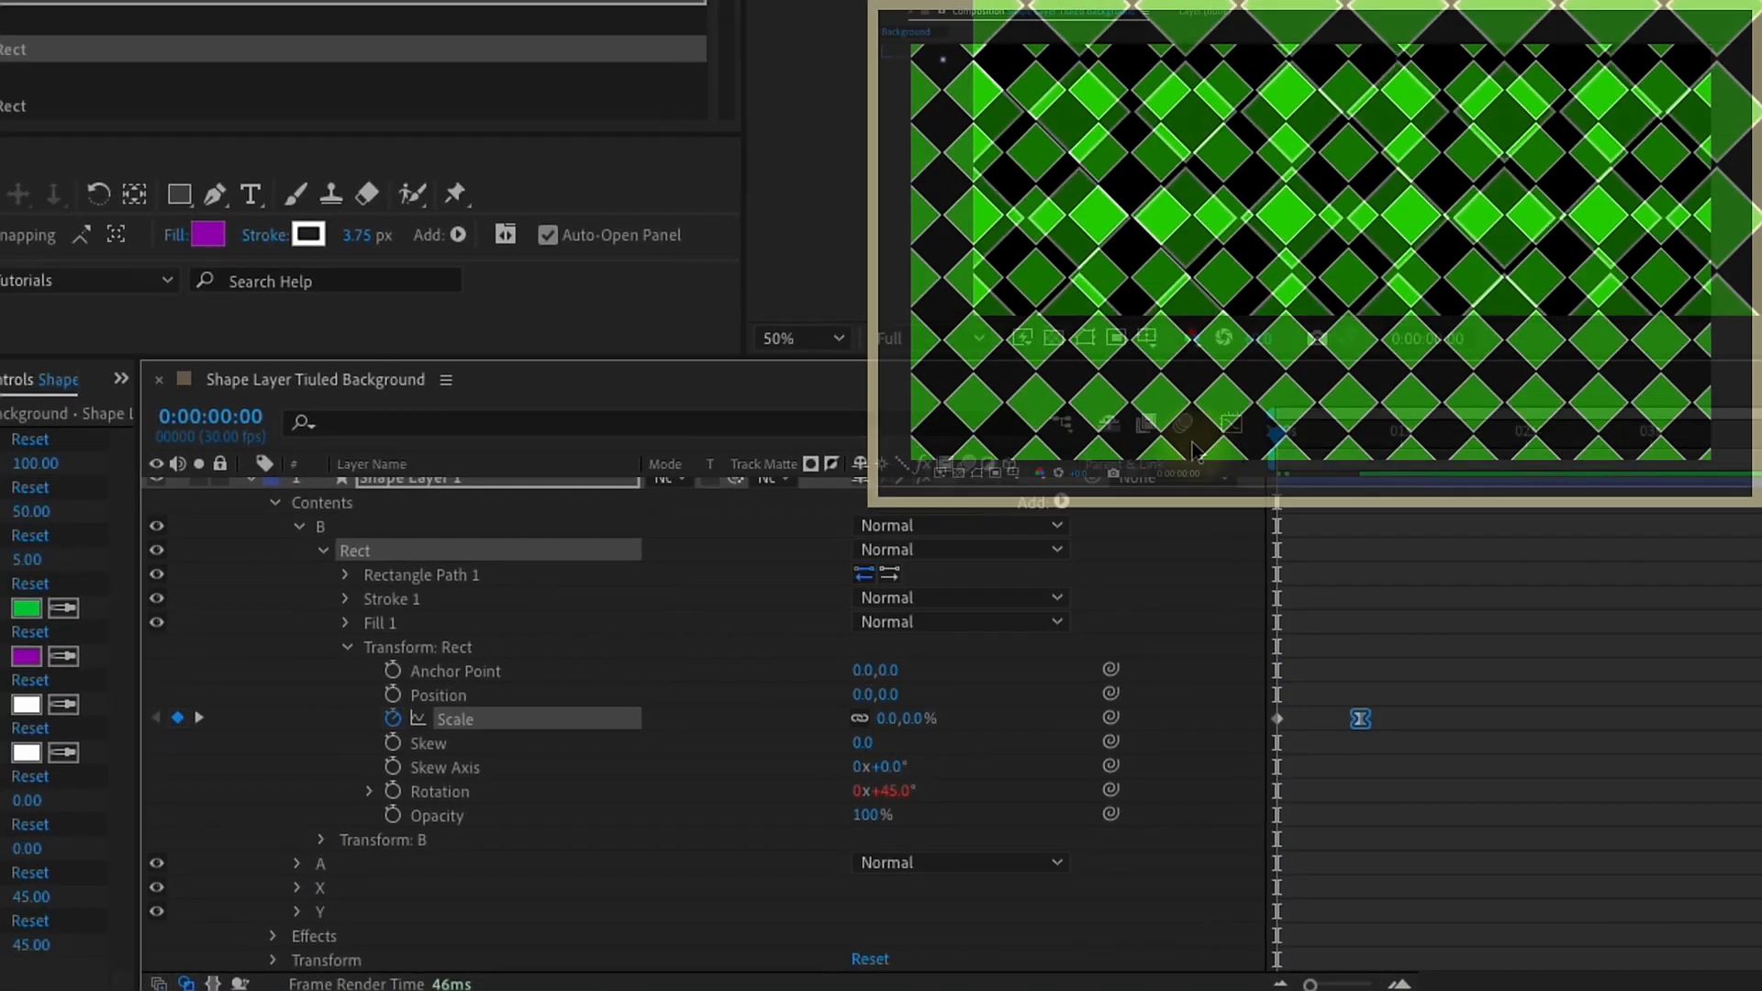
key("space")
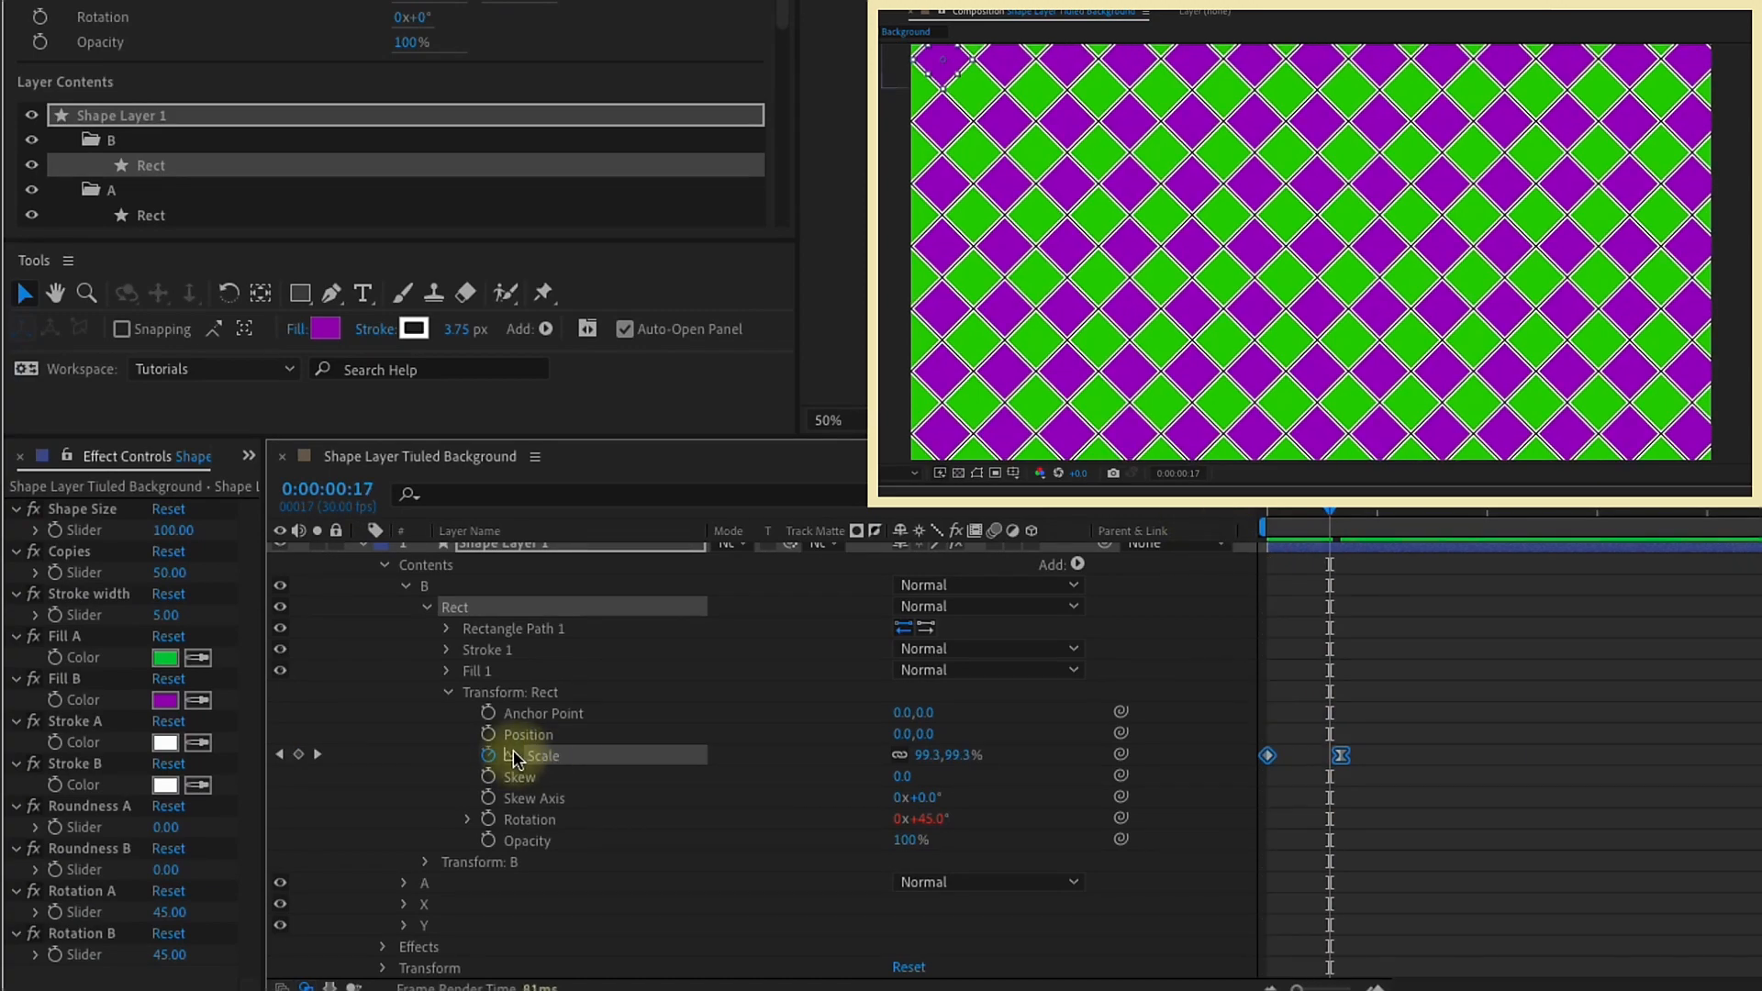
Step: Copy the scale keyframes from group B's Rect to group A's Rect at the first frame, and reveal all keyframed properties
left_click(405, 587)
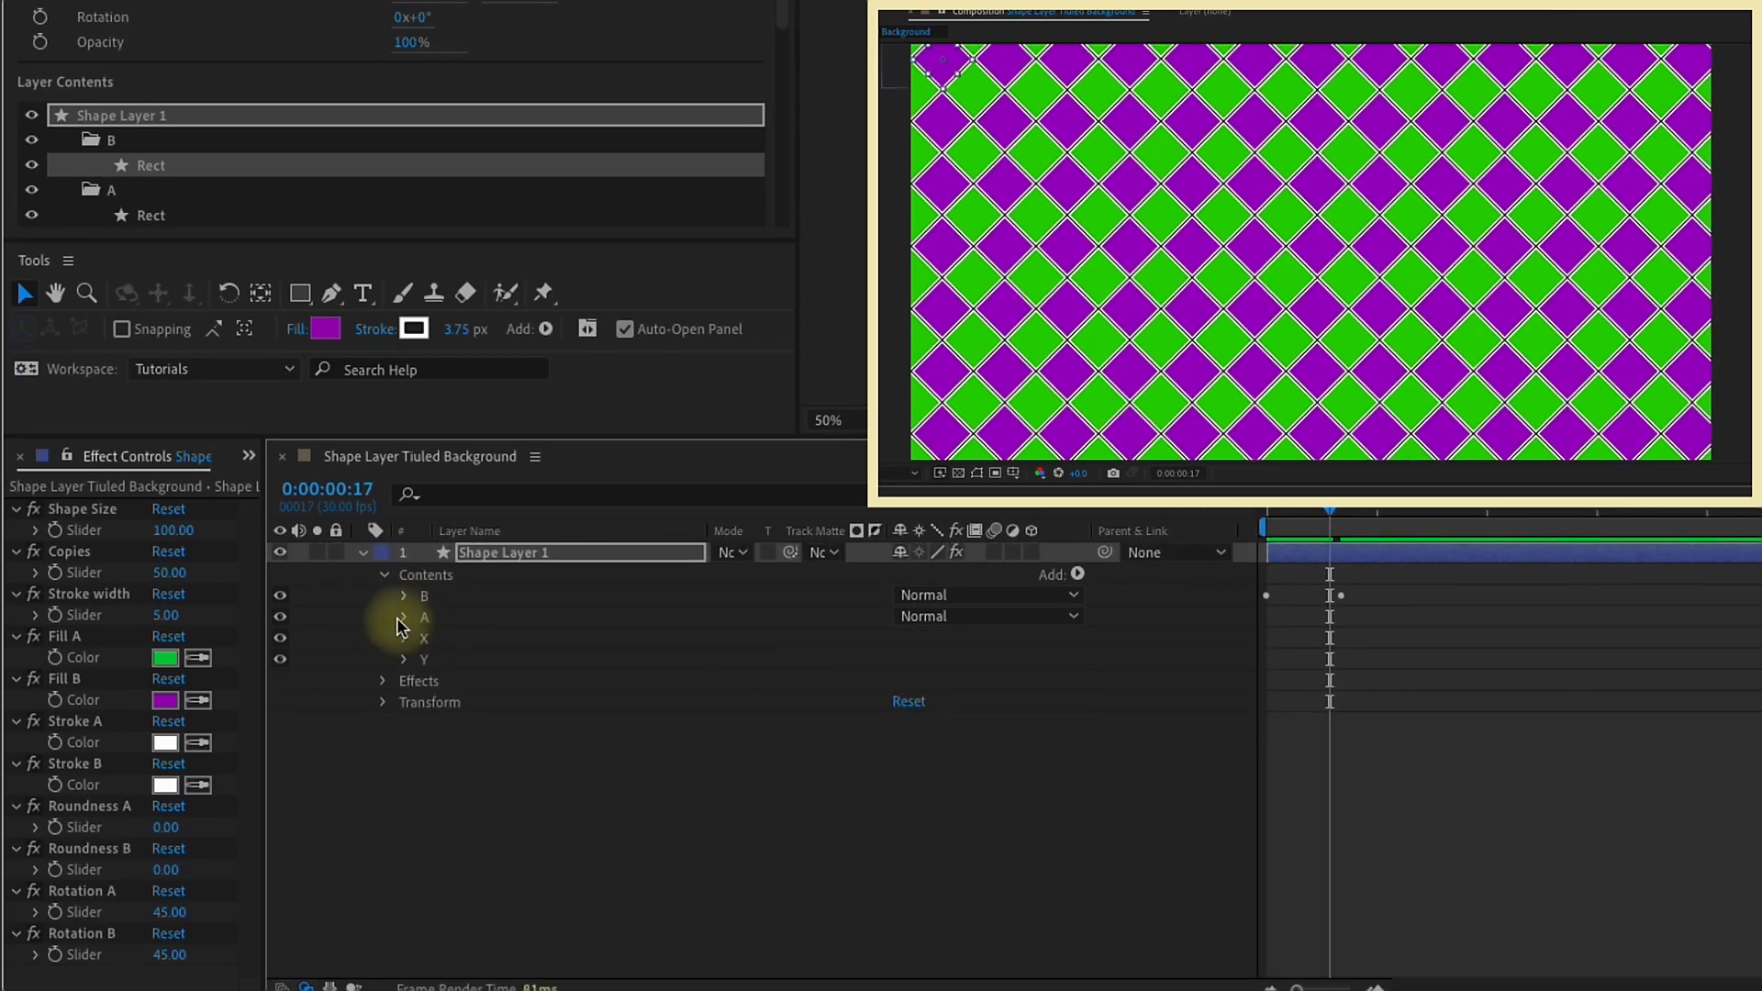
left_click(404, 617)
left_click(454, 638)
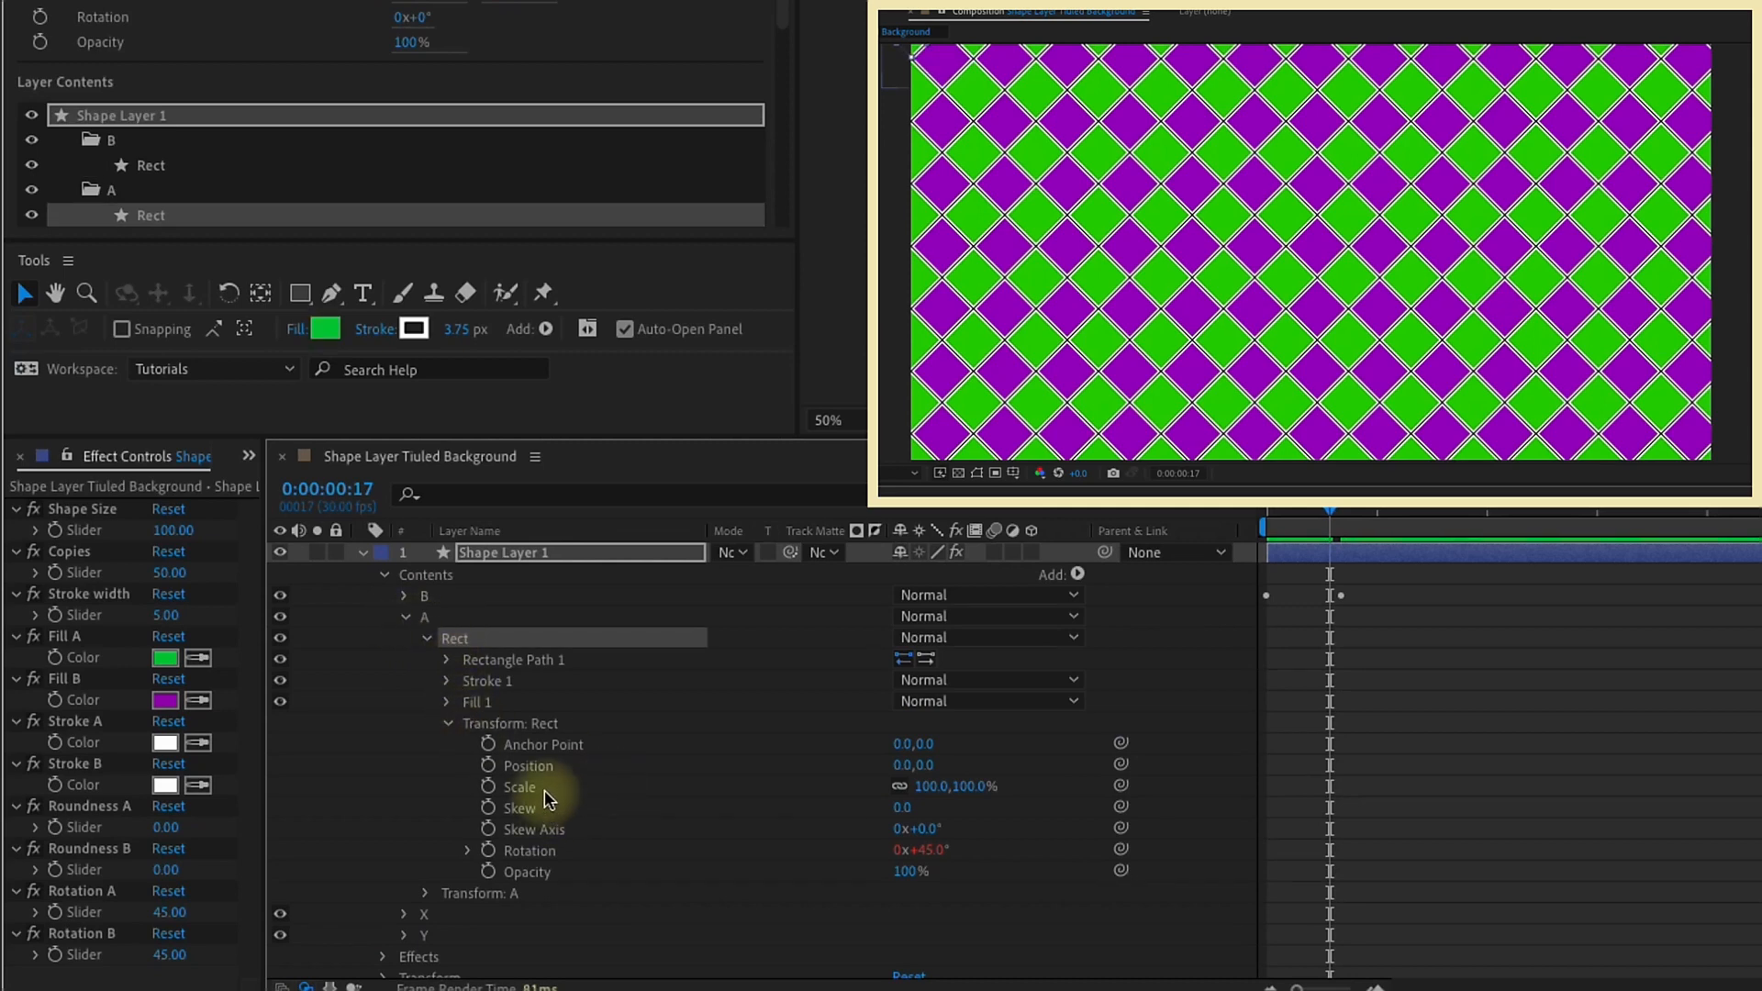
left_click(526, 789)
key("Home")
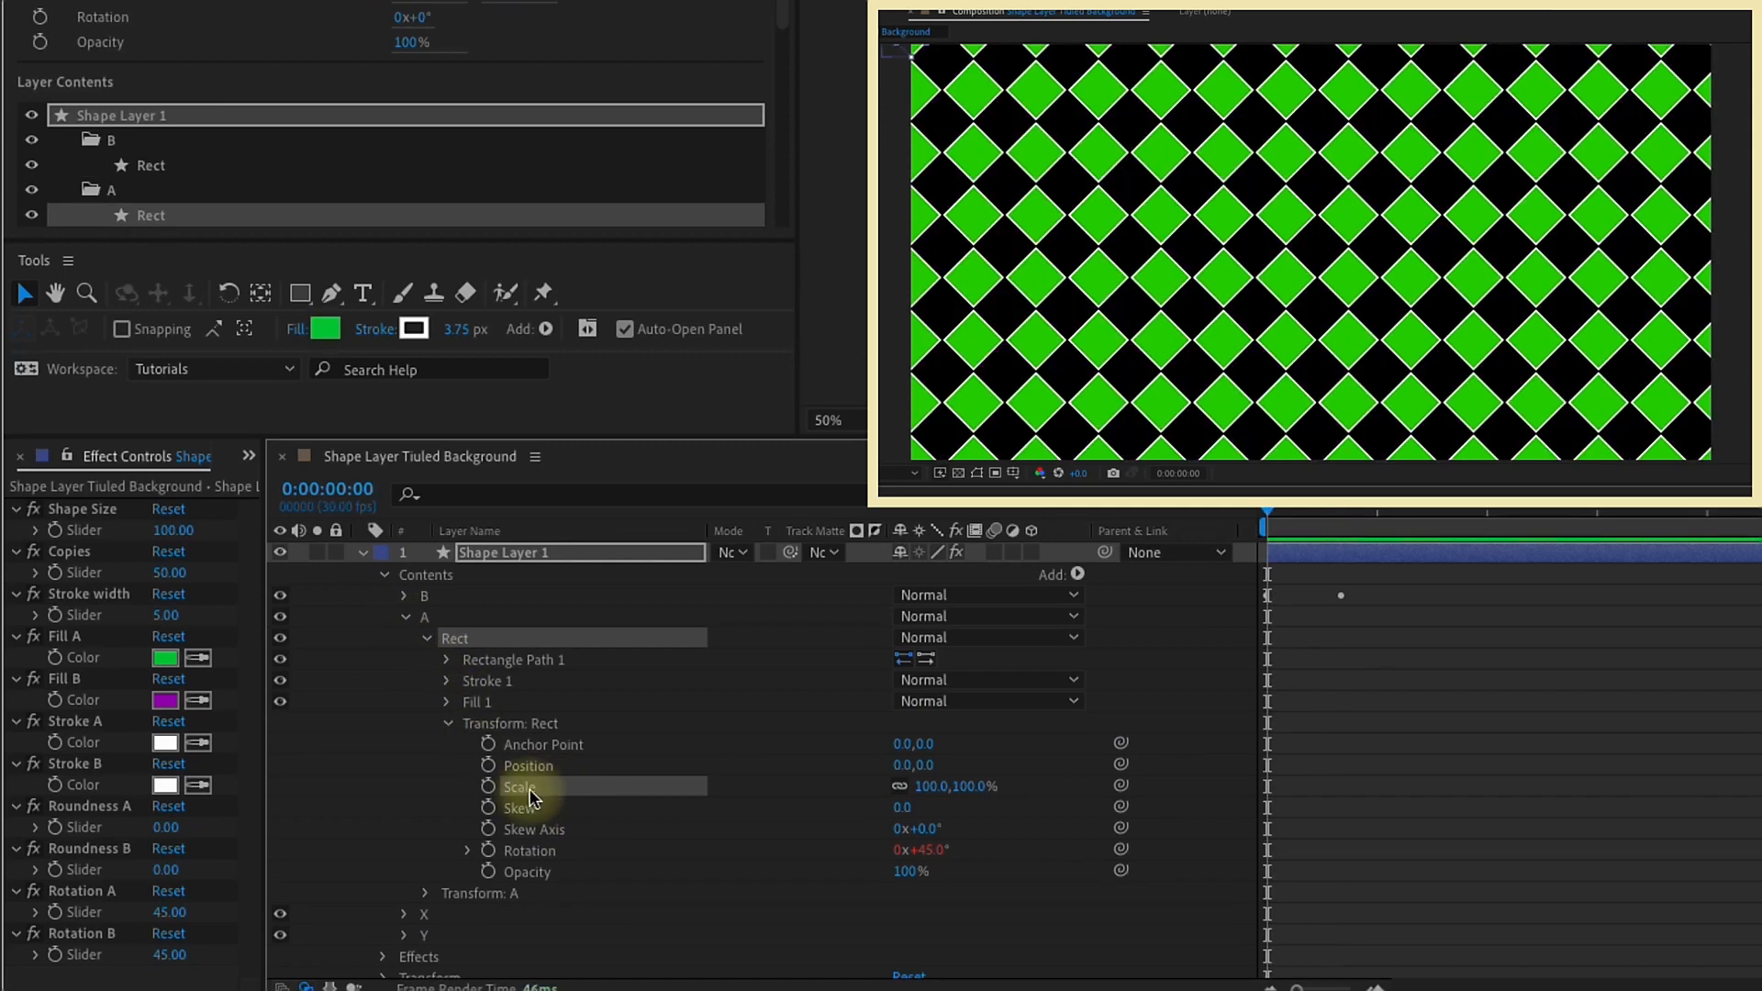
key("ctrl+v")
key("u")
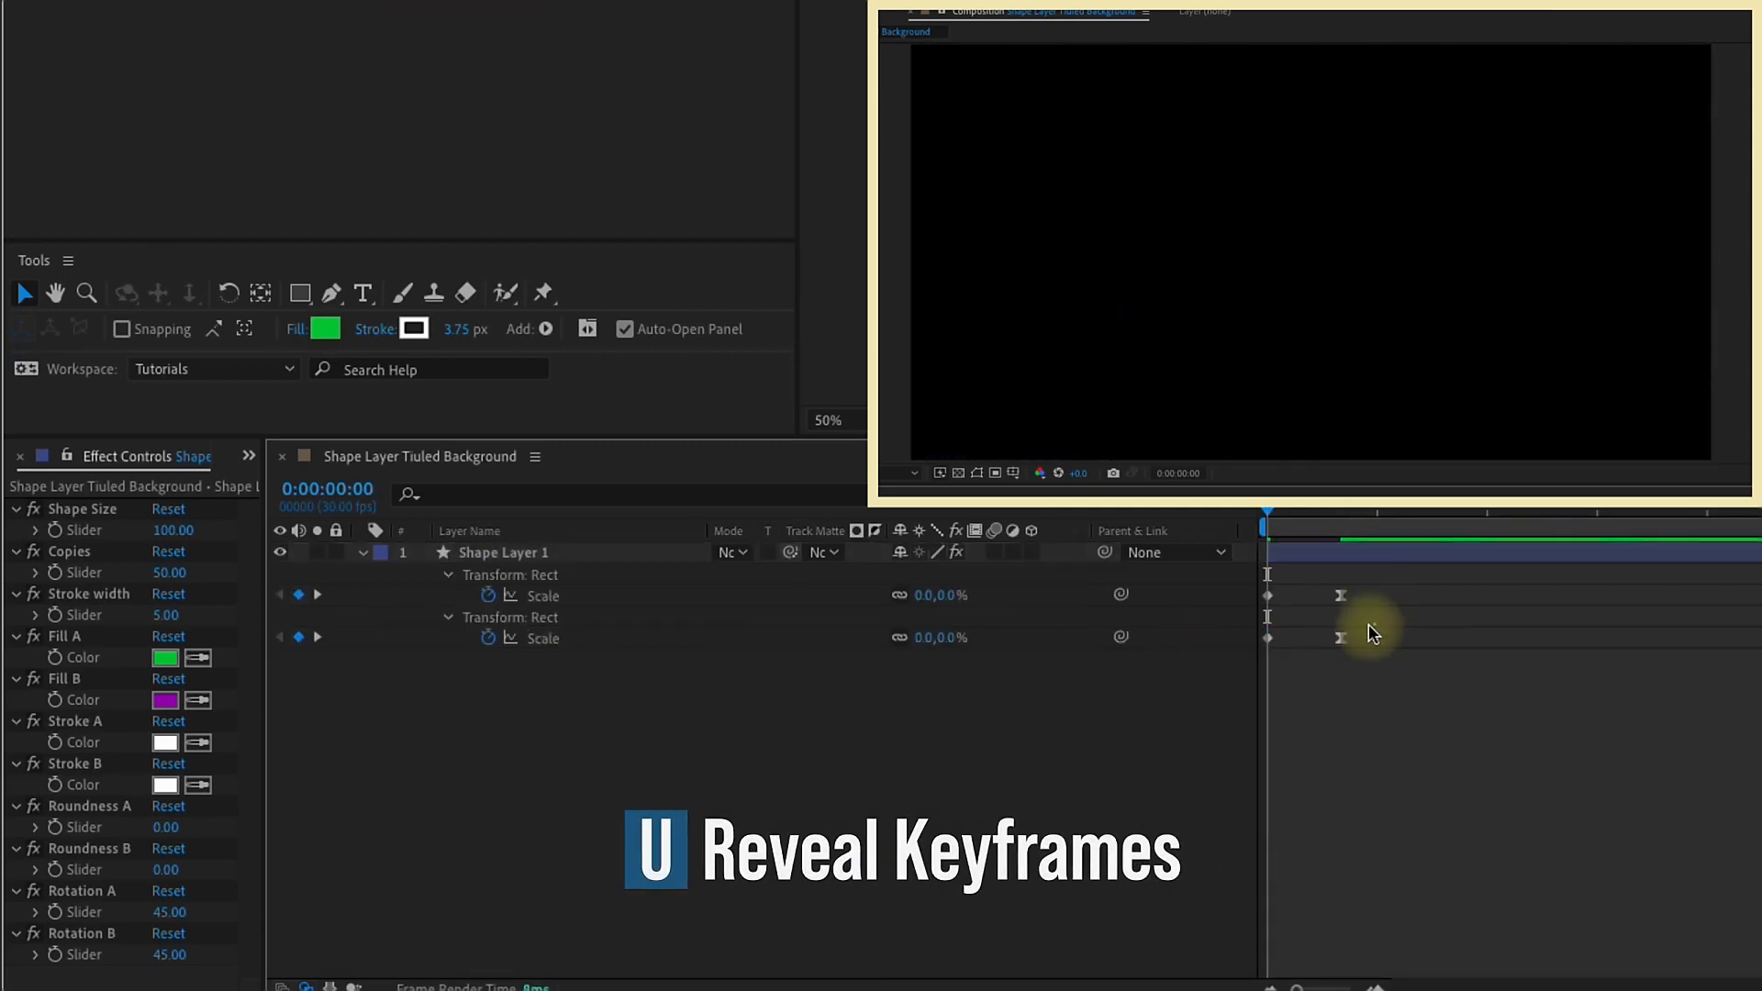
Step: Shift both scale keyframes of group A's Rect slightly forward in time from group B's and preview the staggered animation
left_click_drag(1267, 638, 1286, 638)
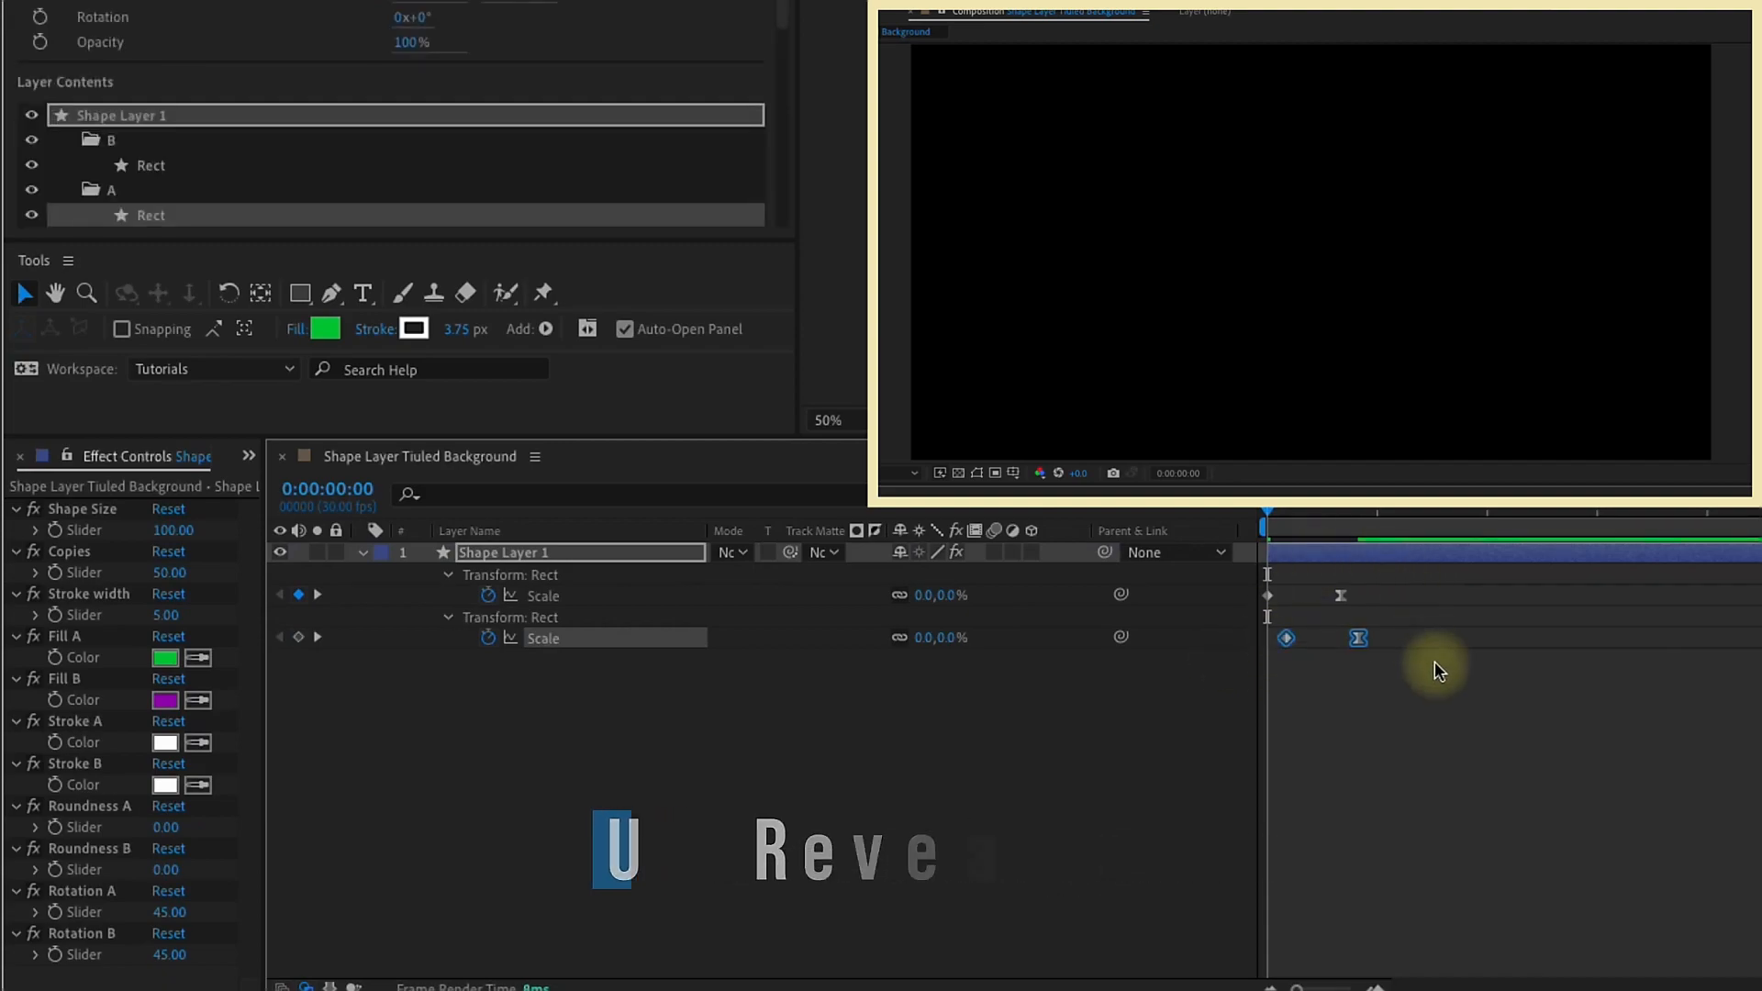
key("space")
left_click_drag(1331, 517, 1312, 519)
Step: Set the Roundness A slider to 50 and preview the animation
left_click(169, 830)
key("Return")
key("space")
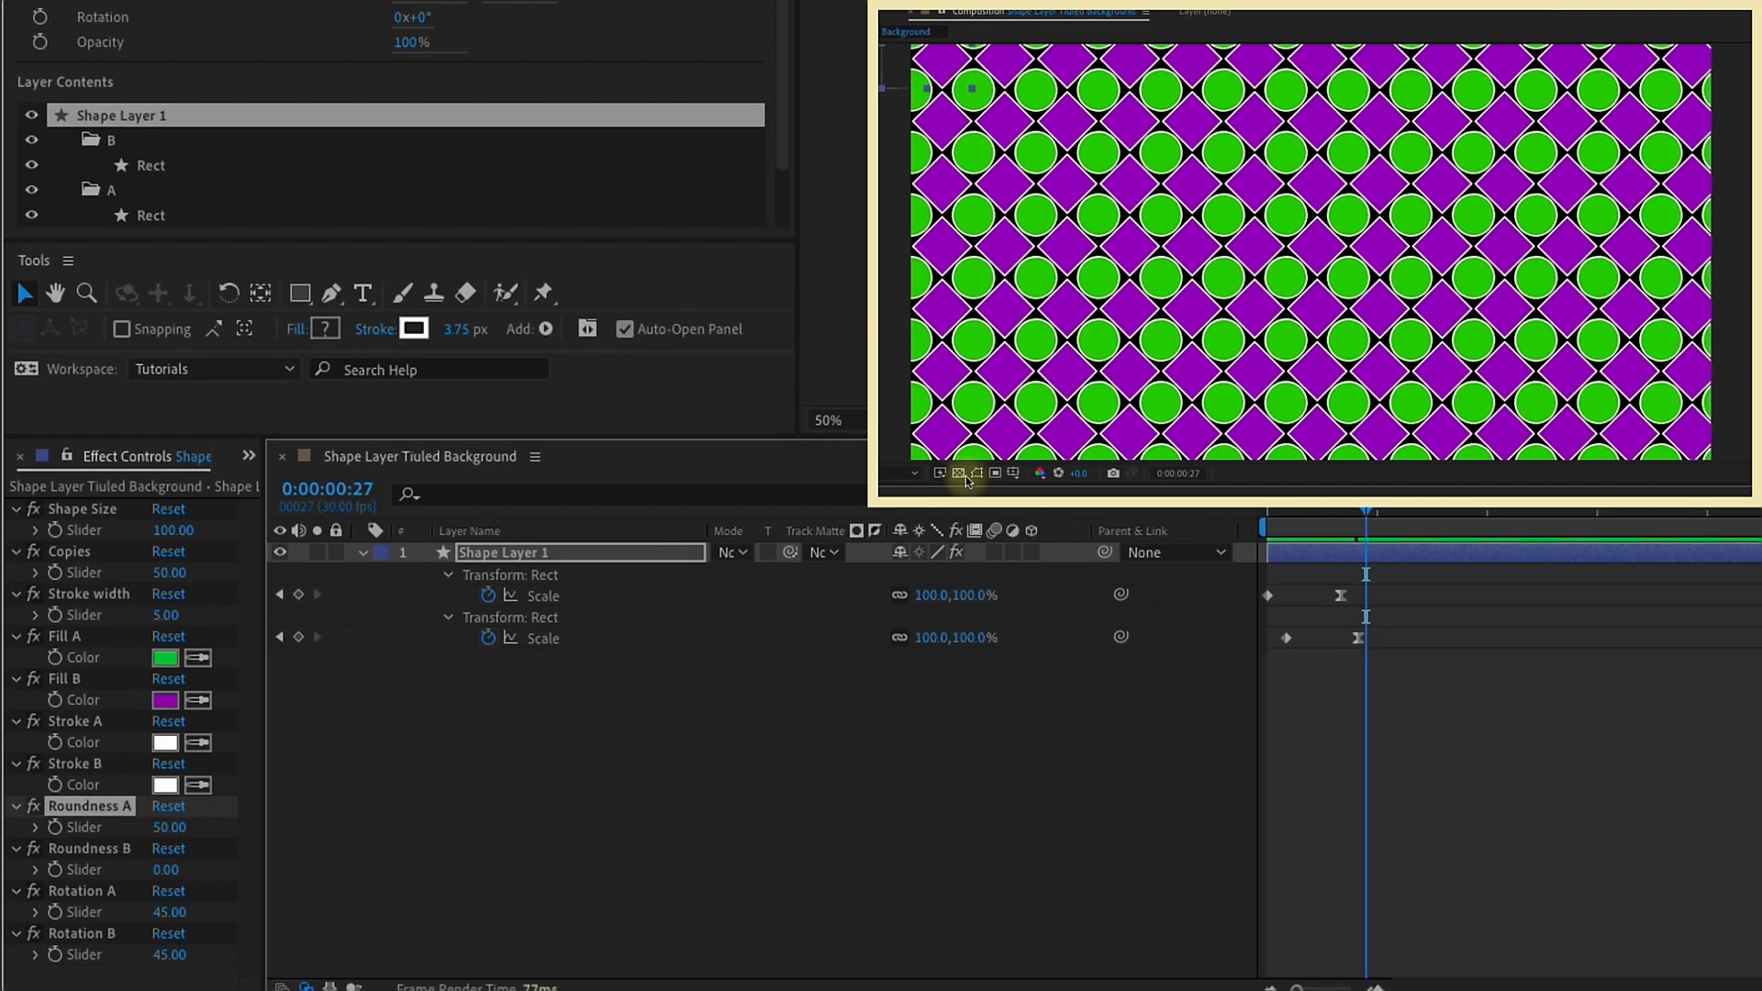
left_click(968, 481)
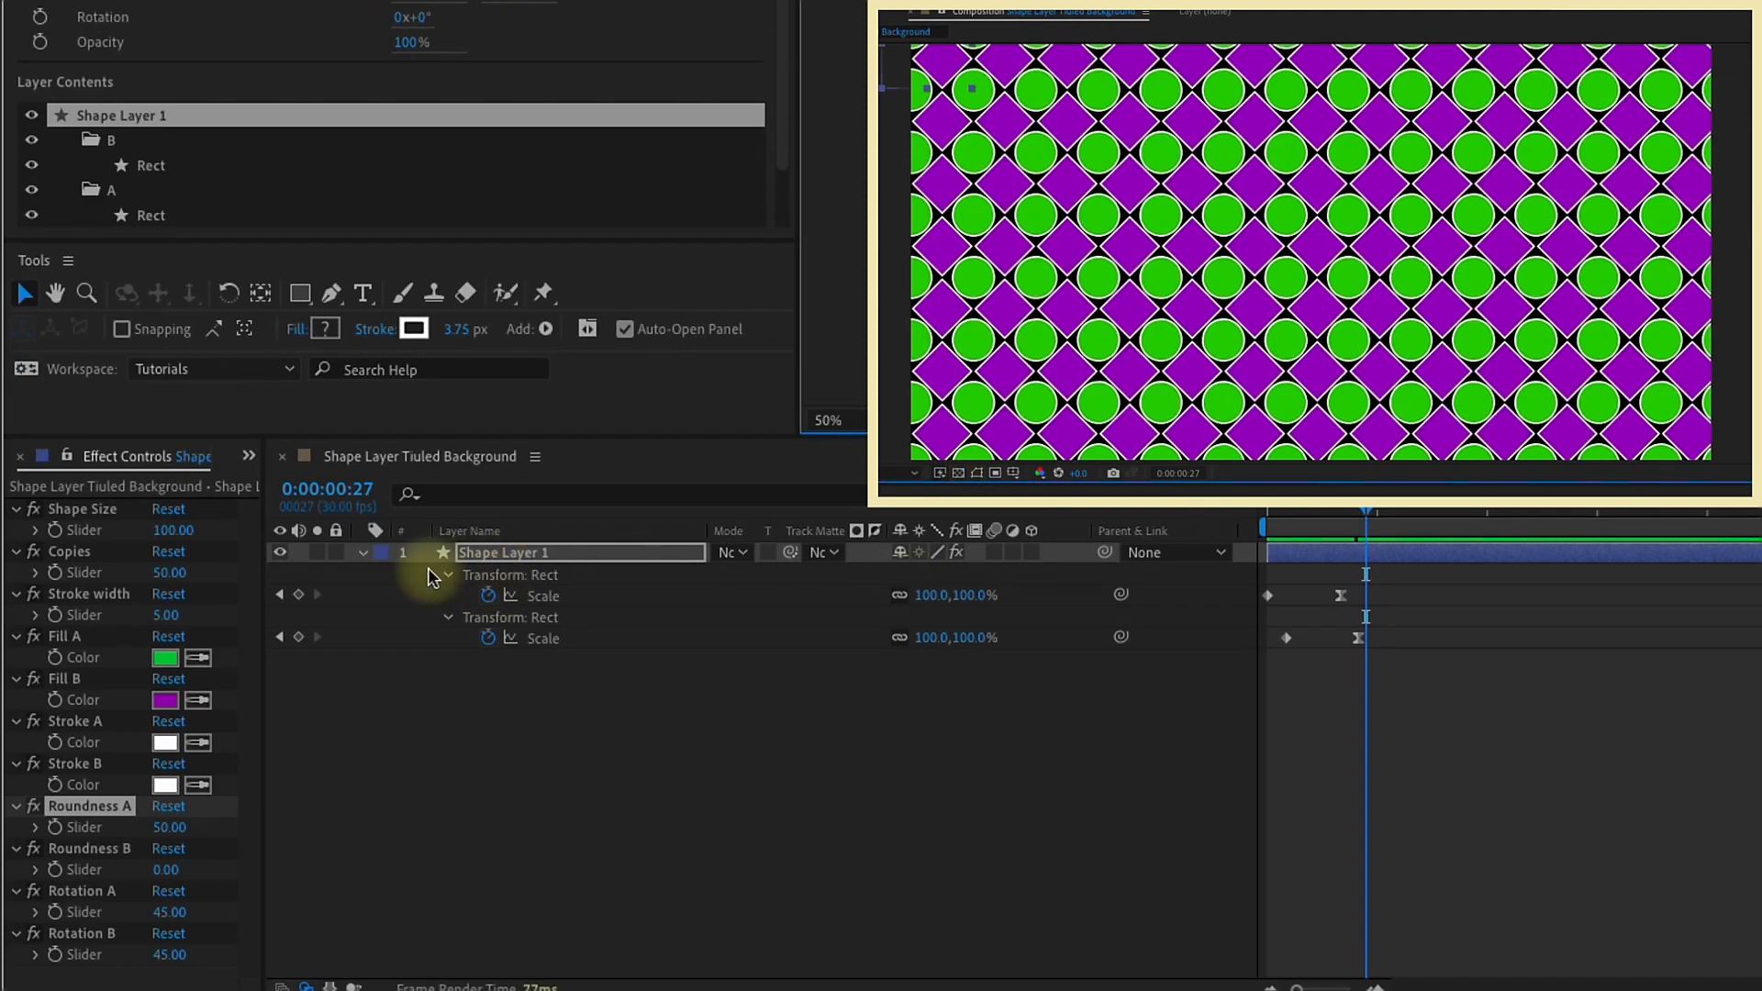
Step: Add an empty group to Shape Layer 1's contents, move it below Y, and name it BF Color
left_click(401, 562)
left_click(367, 553)
left_click(364, 552)
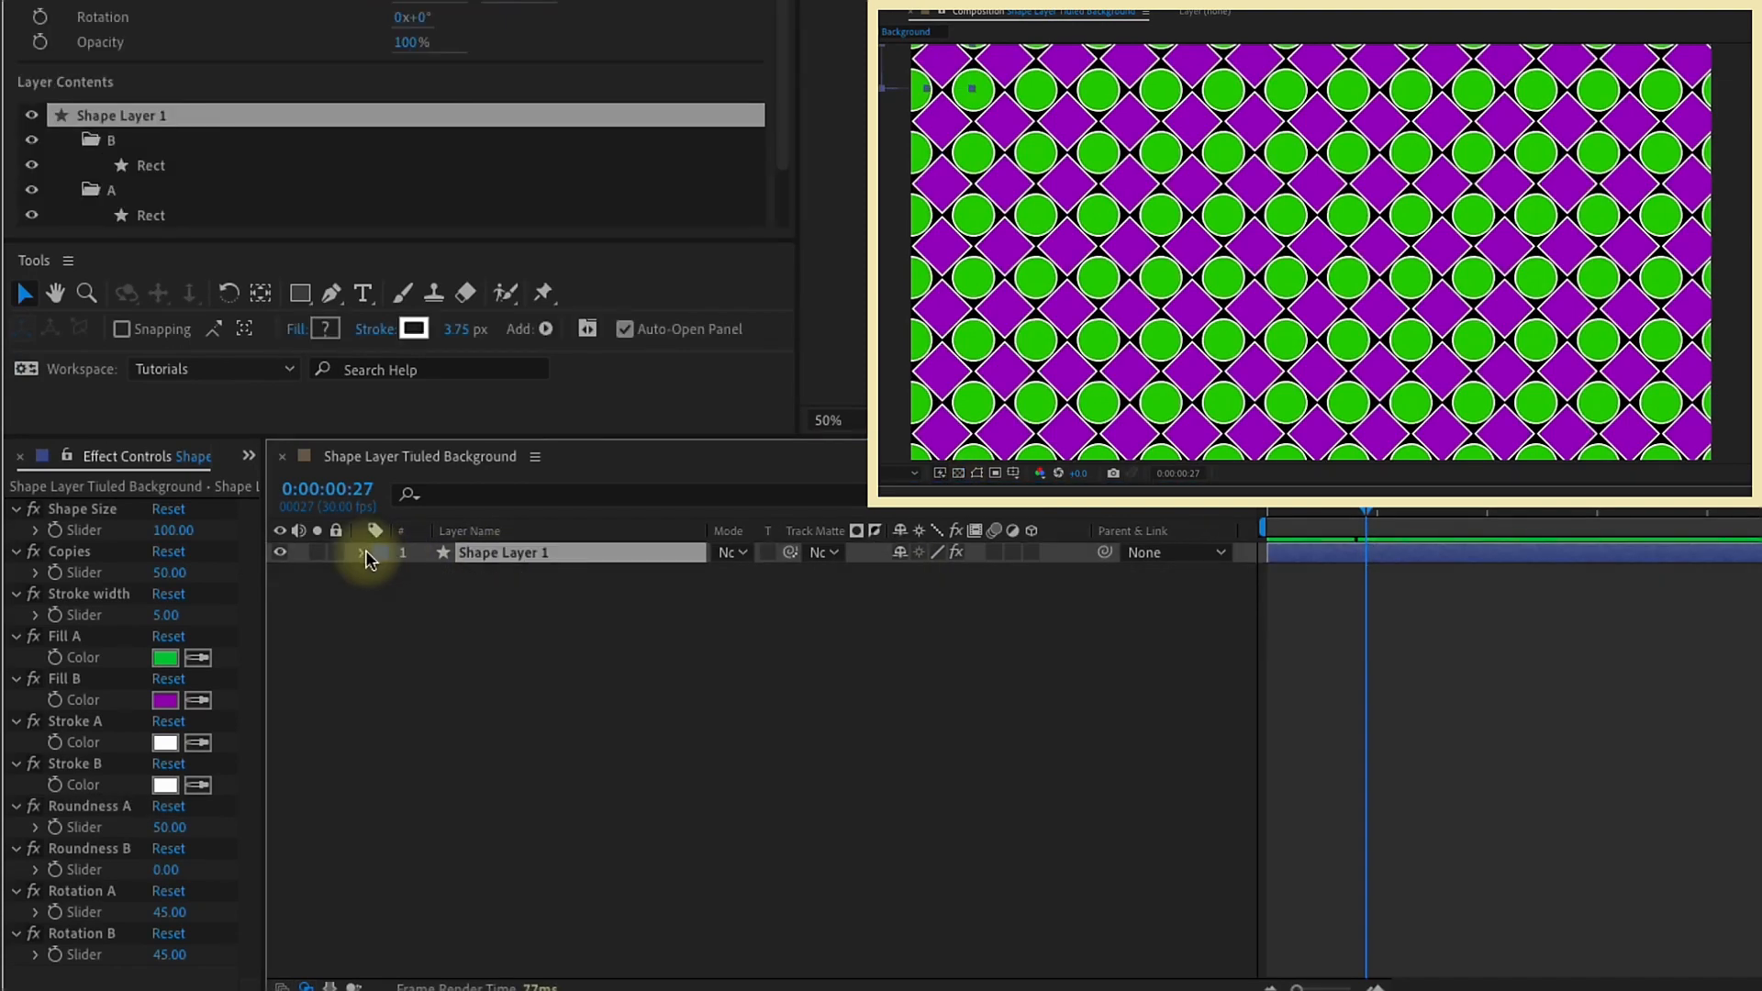
left_click(364, 552)
left_click(403, 596)
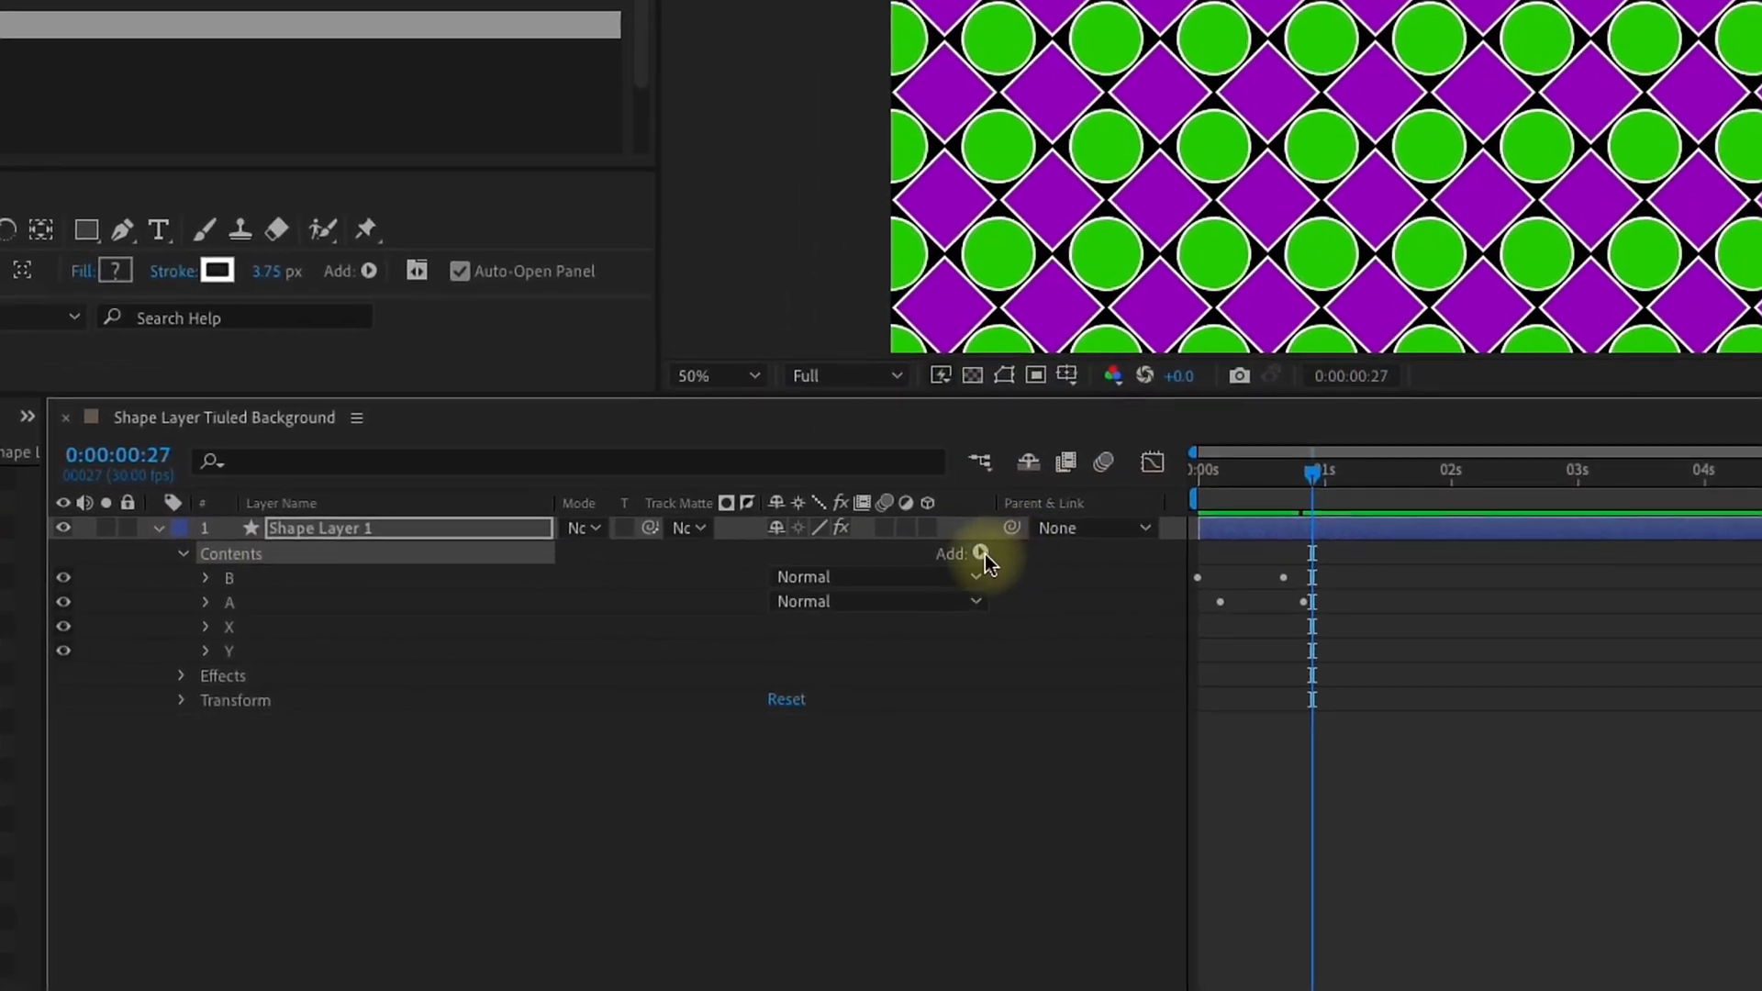
left_click(1077, 573)
left_click(1013, 392)
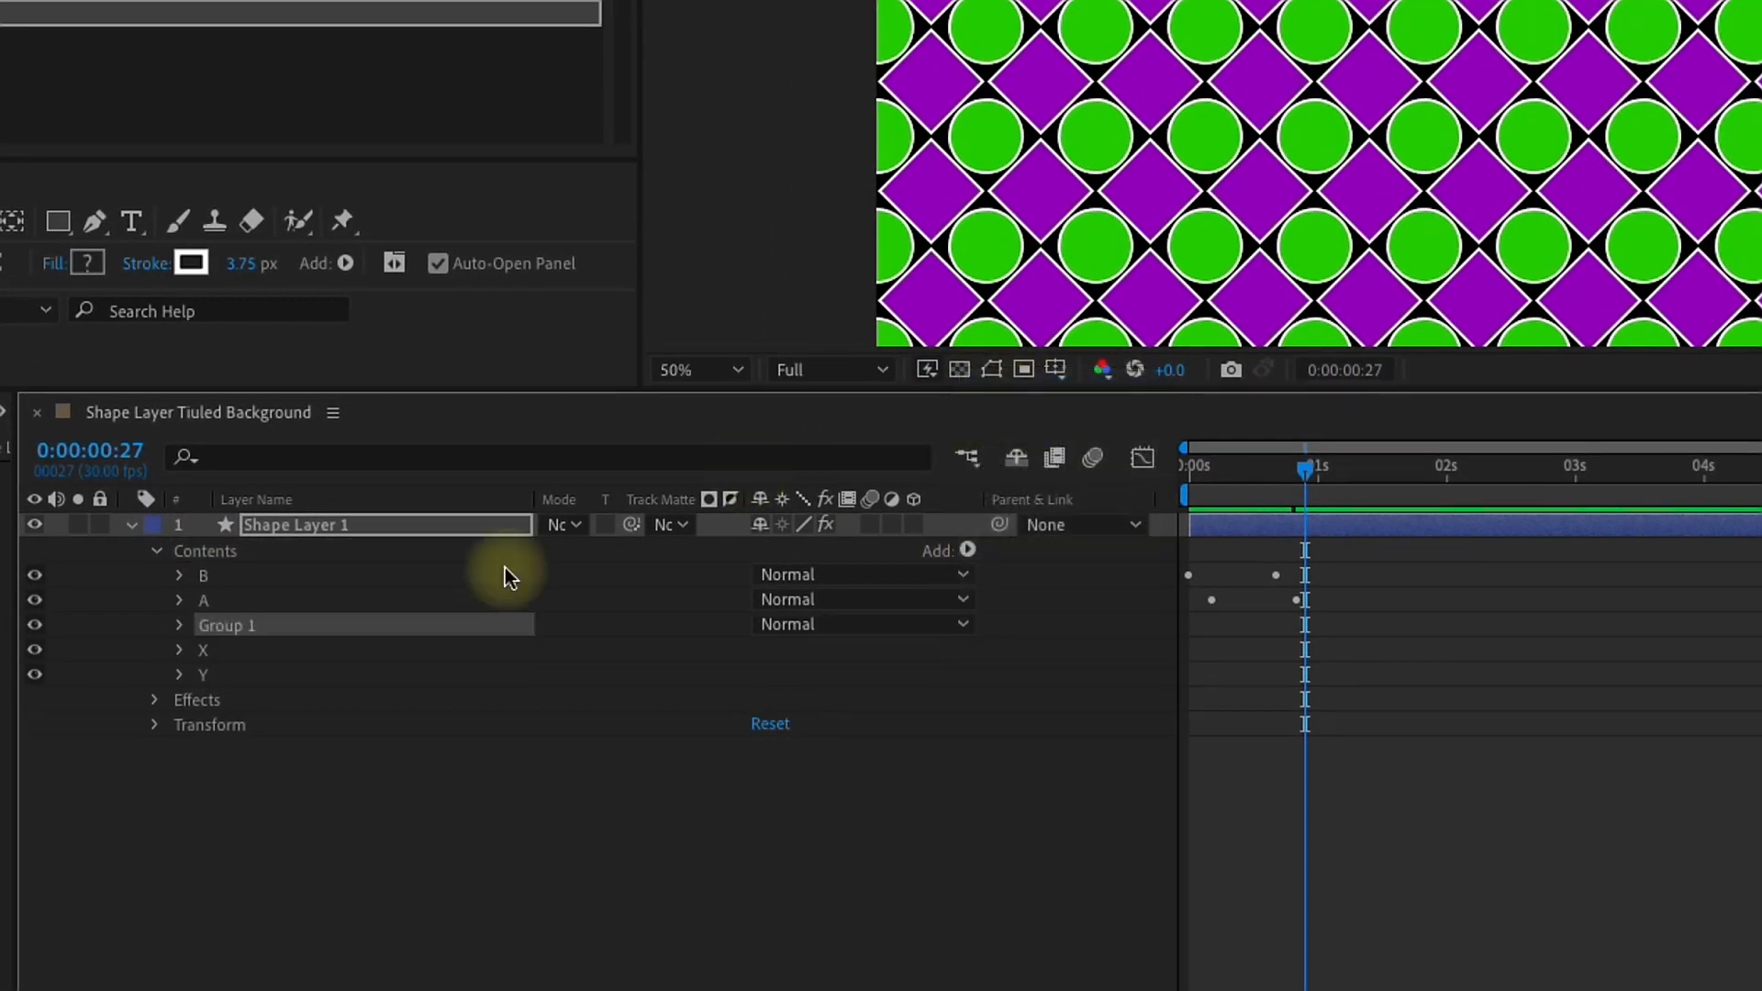
left_click_drag(204, 624, 204, 697)
key("Return")
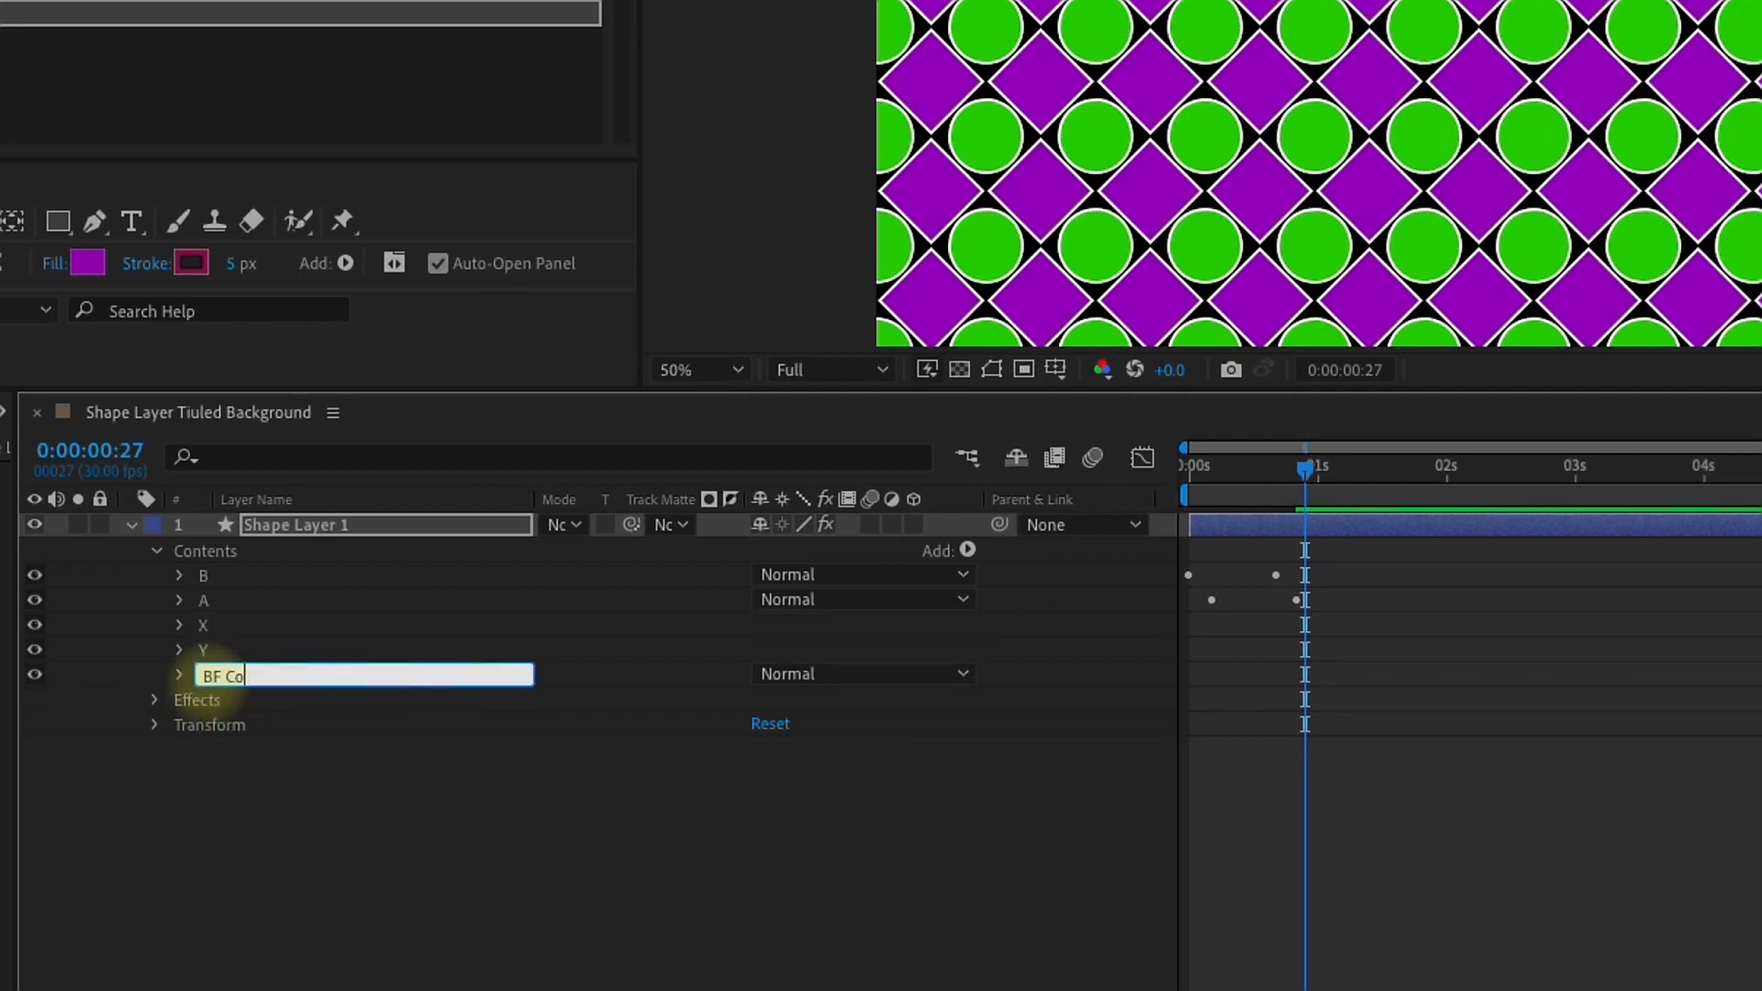
key("Return")
Step: Add a rectangle path and a fill inside the BF Color group
left_click(182, 675)
left_click(968, 549)
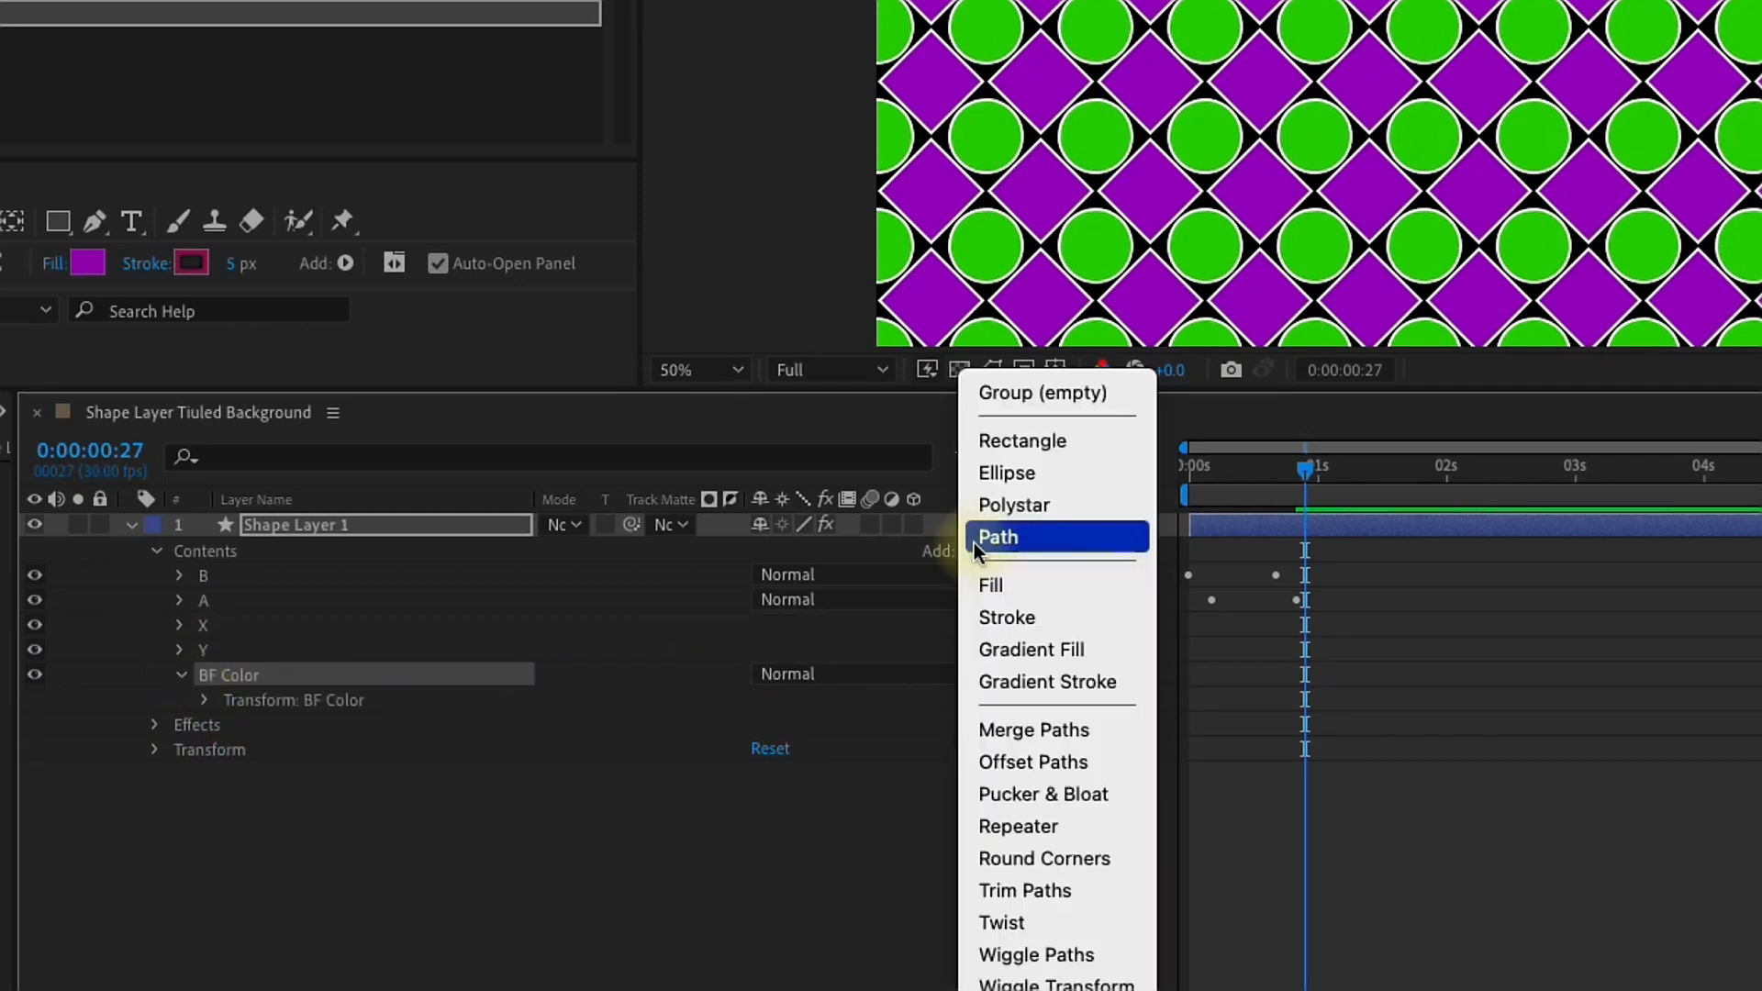
left_click(1011, 443)
left_click(968, 548)
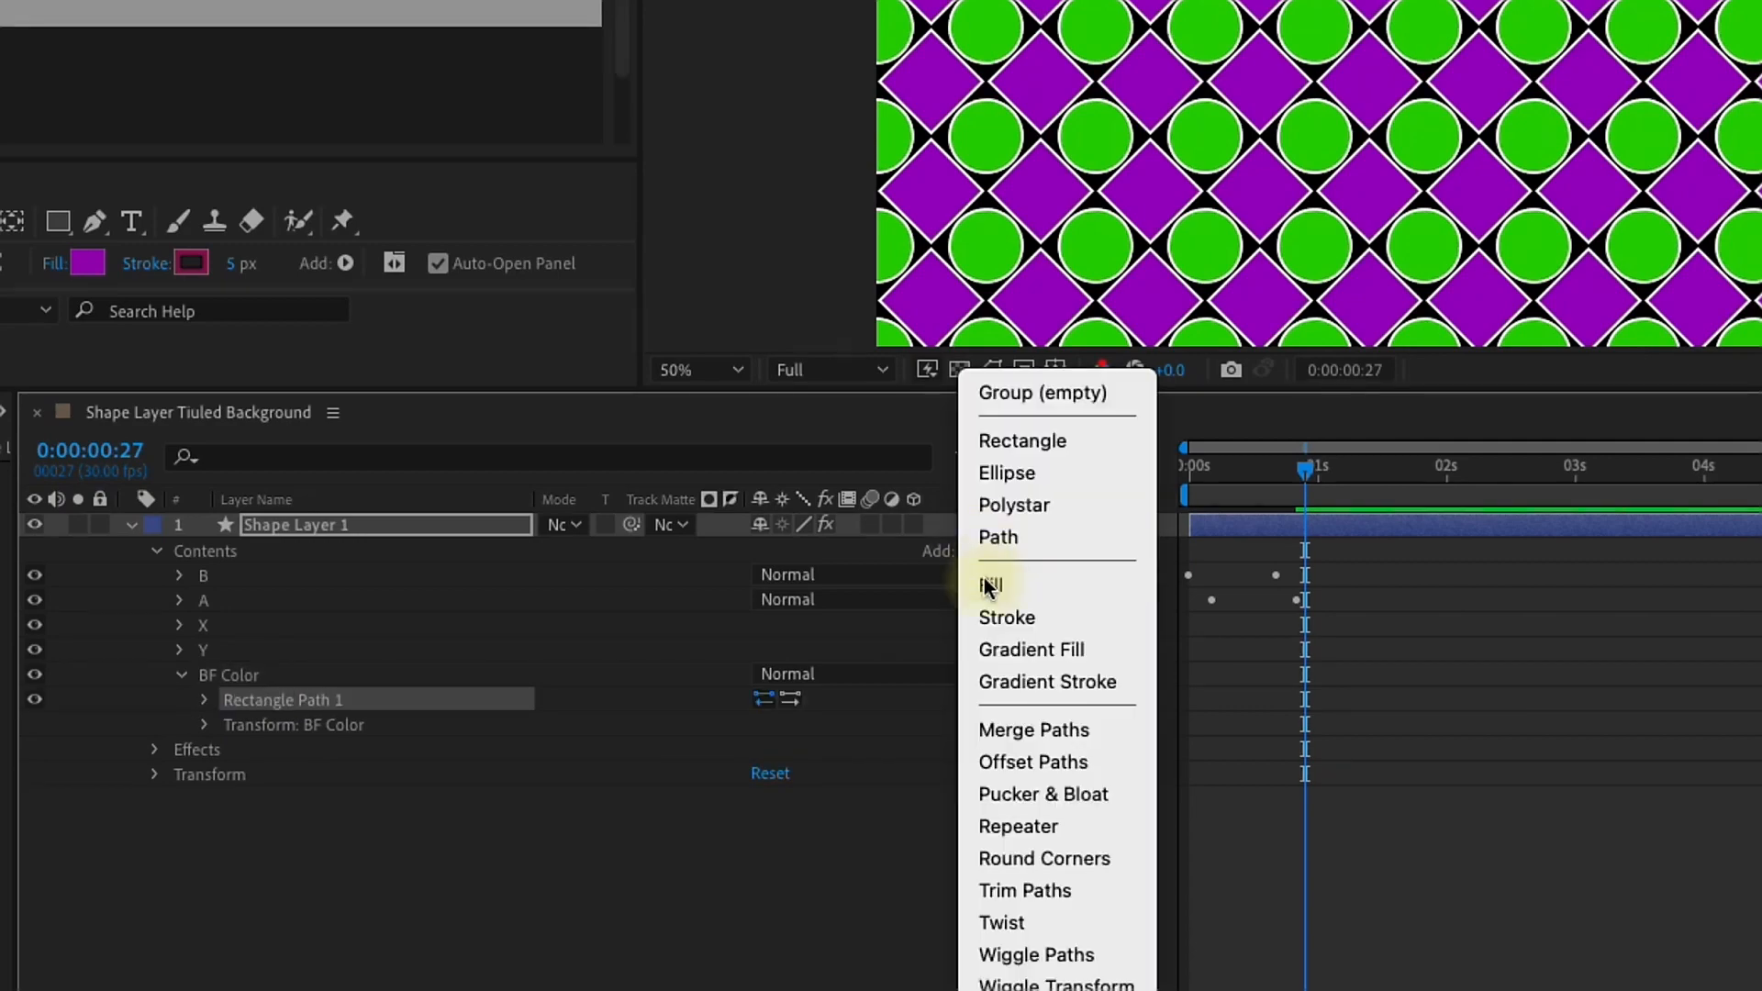
left_click(990, 585)
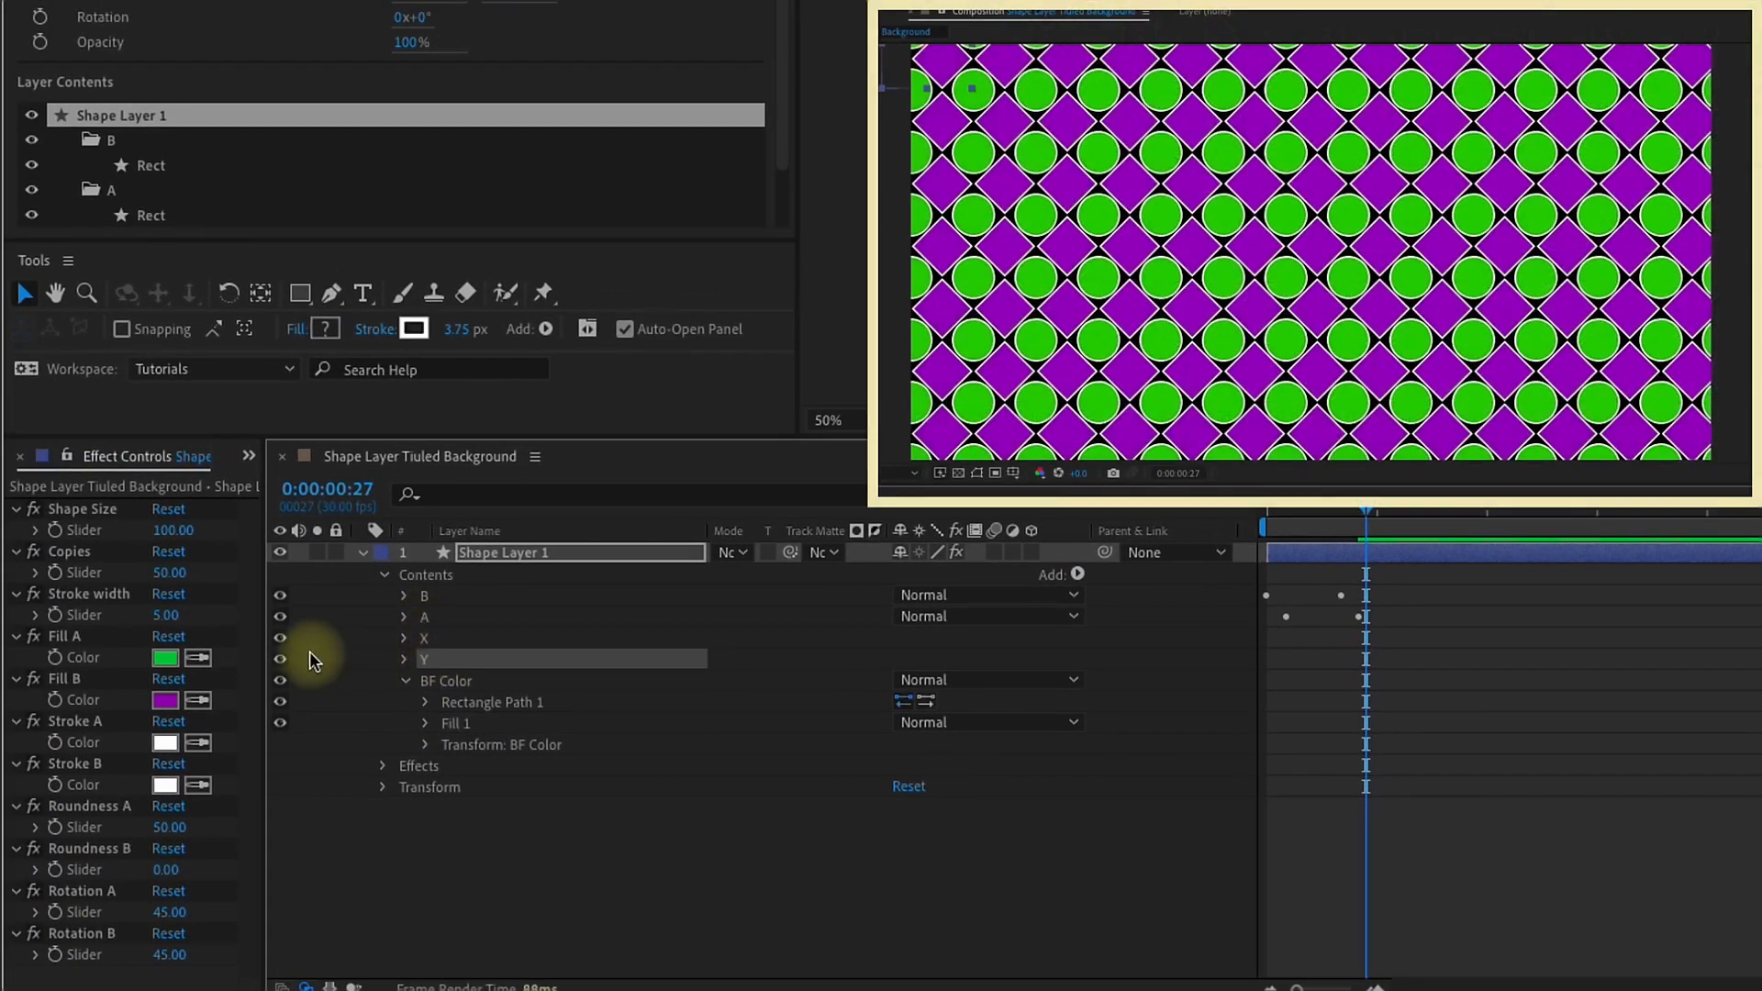
Step: Hide B, A, X and Y, and set the BF Color rectangle's size to 1920 by 1080
left_click_drag(278, 659, 278, 587)
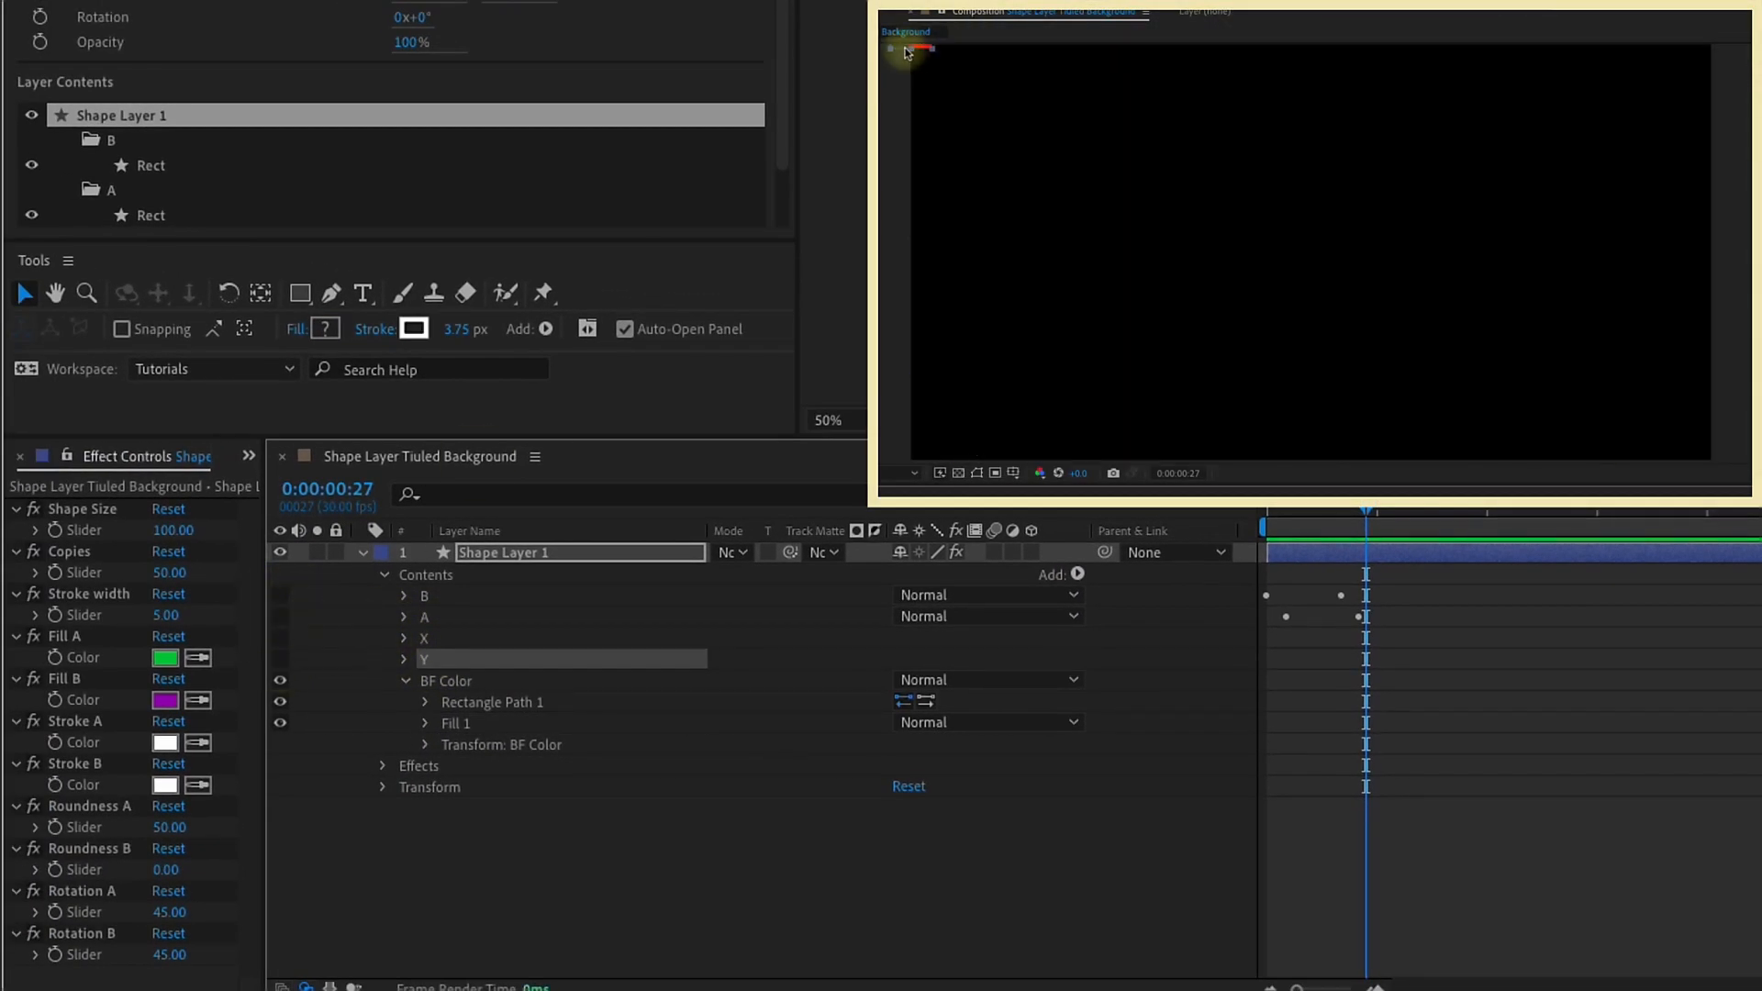
left_click_drag(934, 95, 939, 136)
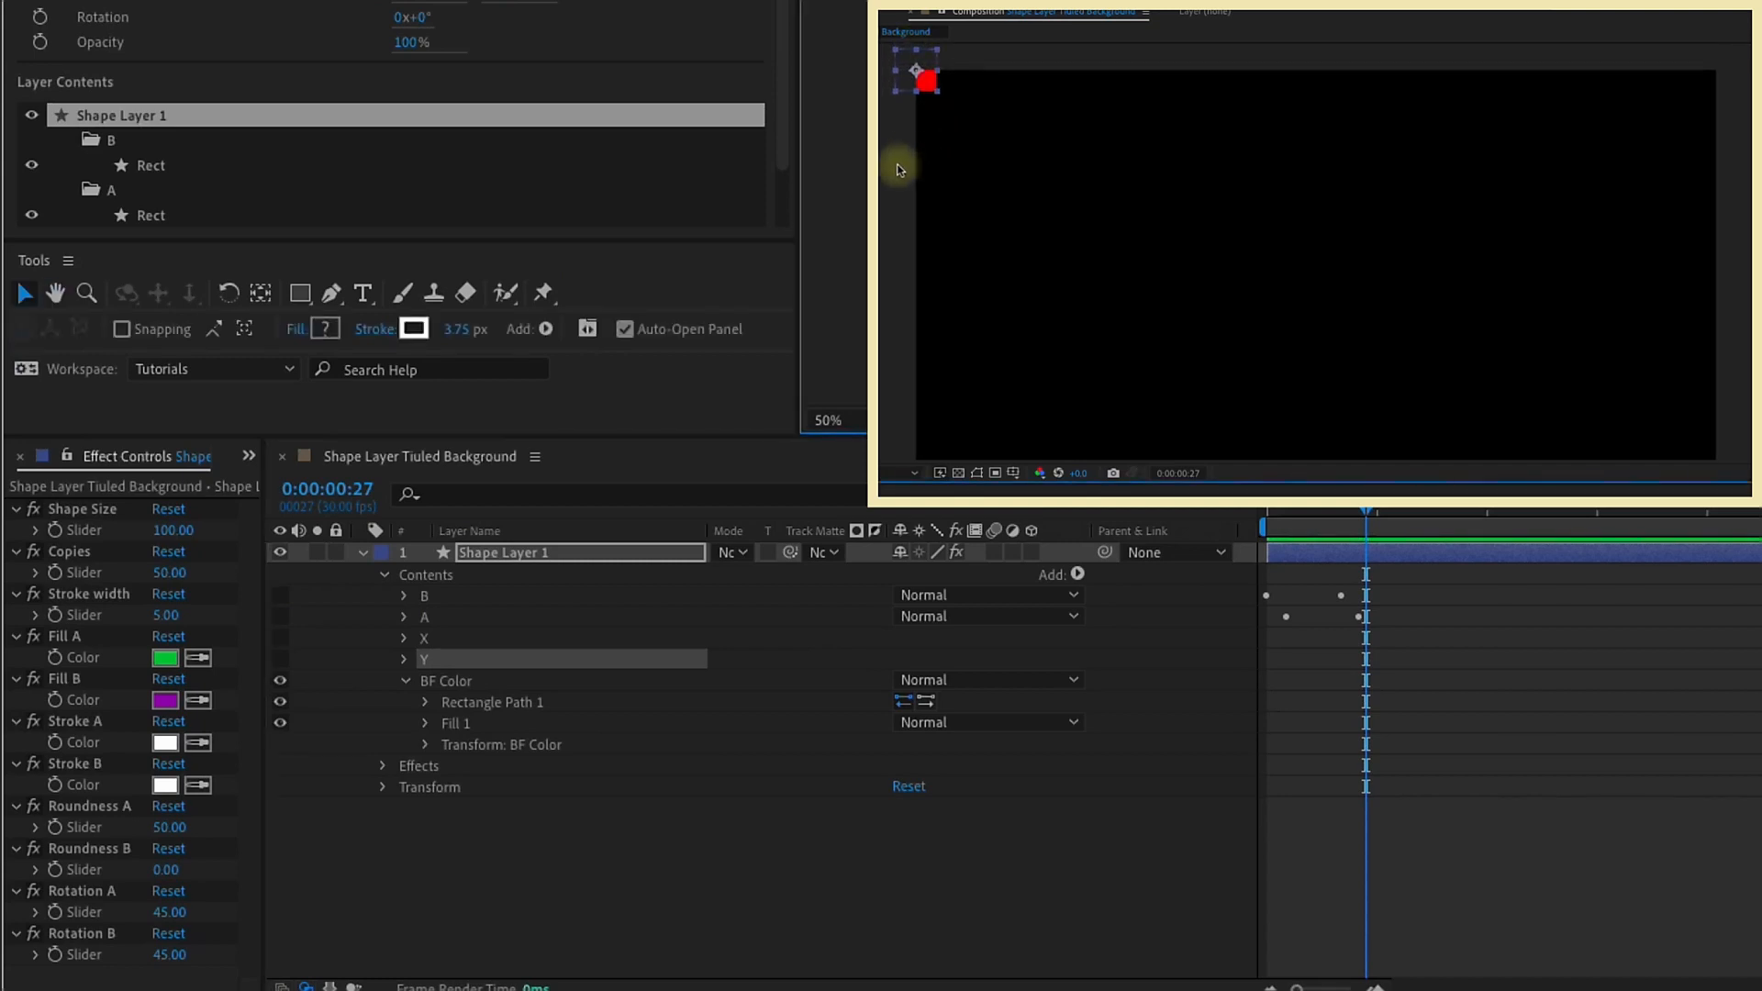
left_click(425, 702)
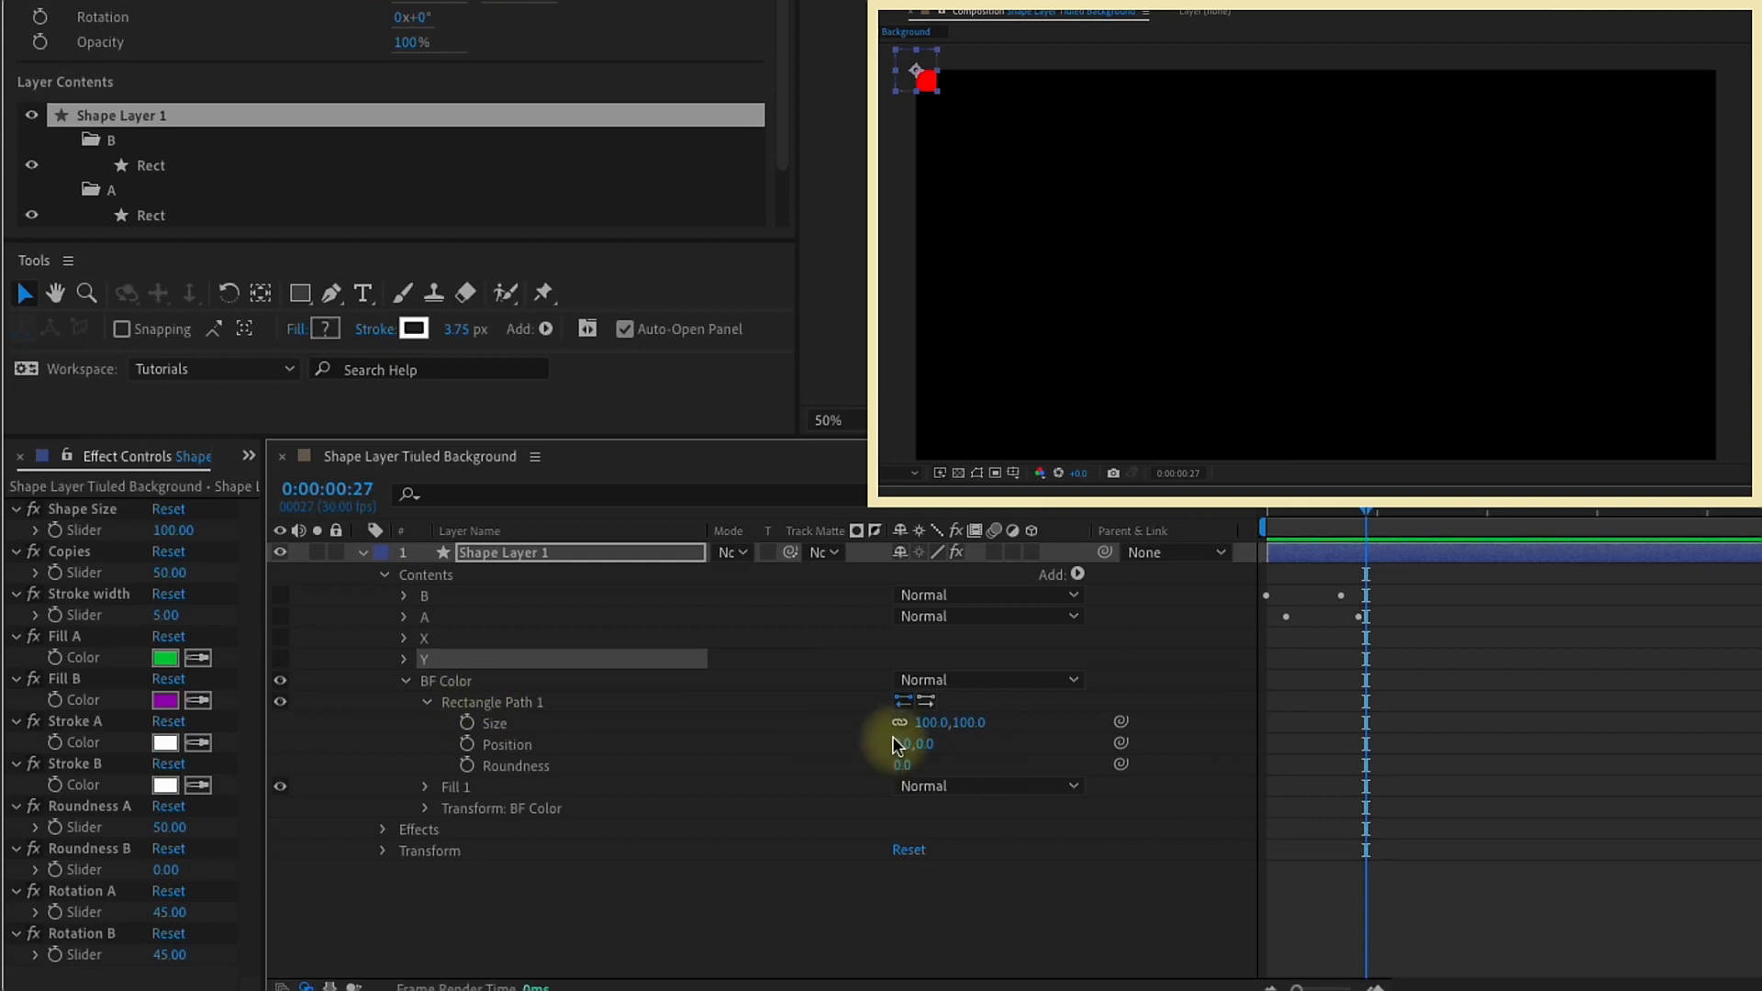
left_click(931, 723)
type("1920")
key("Tab")
type("1080")
key("Return")
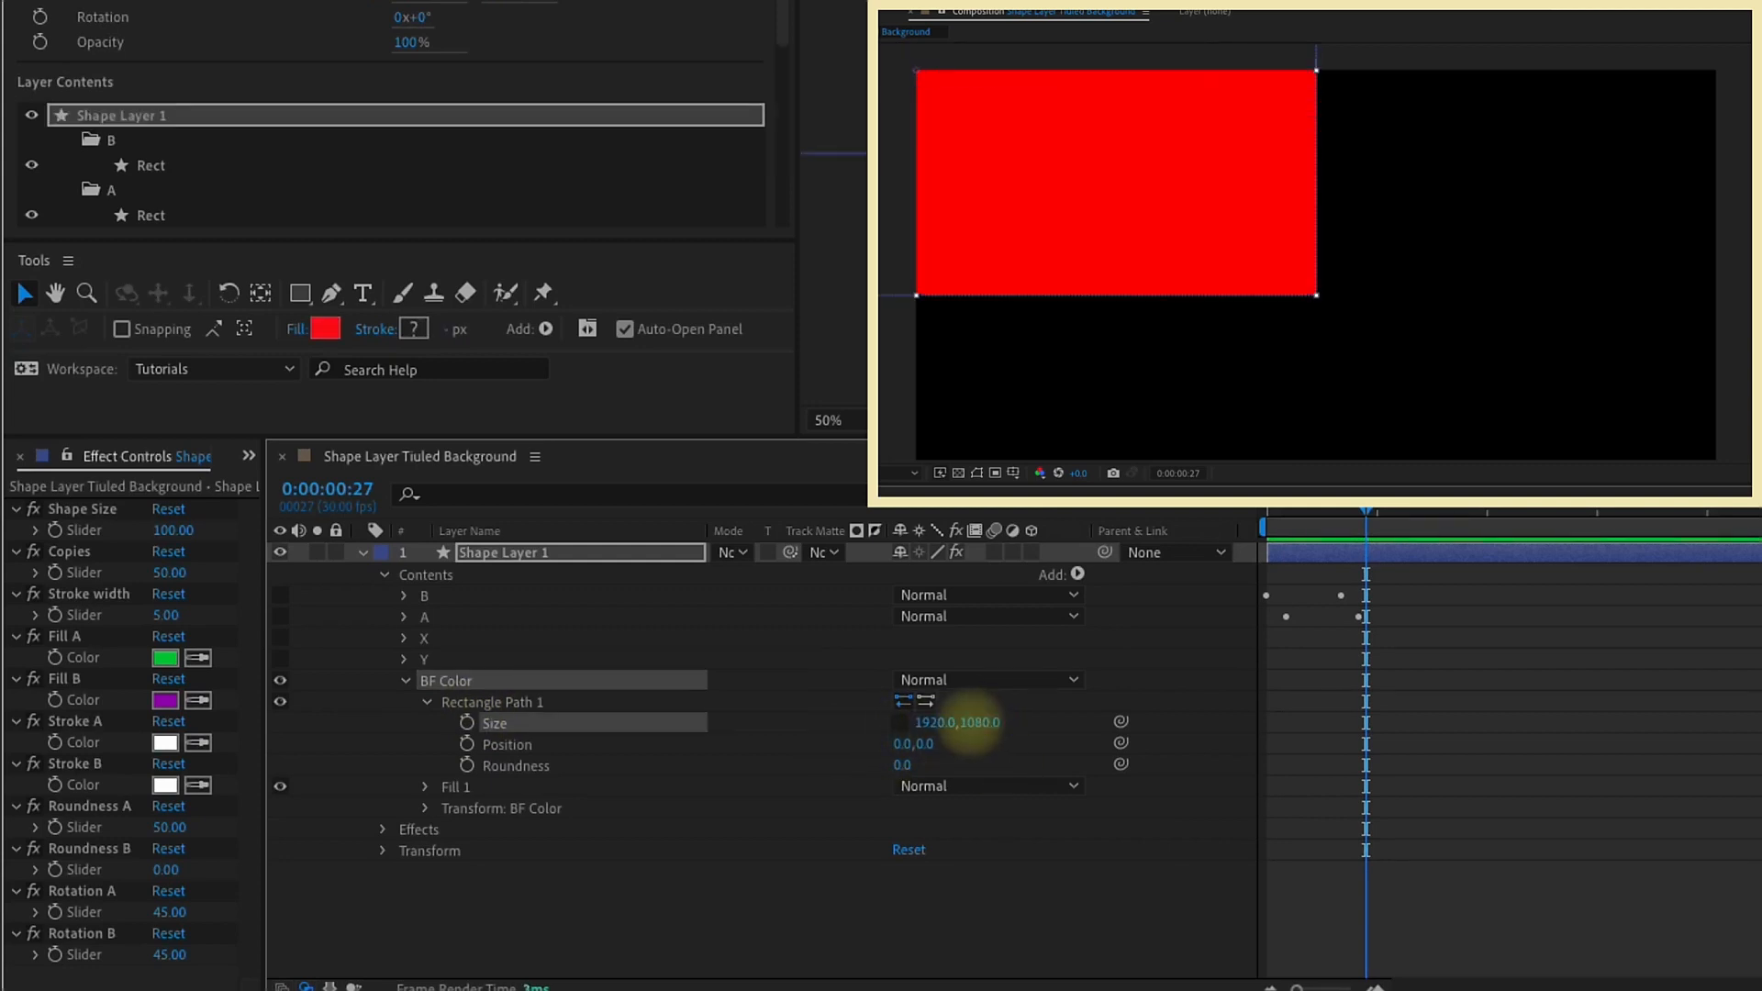
Step: Set the BF Color rectangle's position to 960, 540 so it covers the composition
scroll(900, 236, "down", 2)
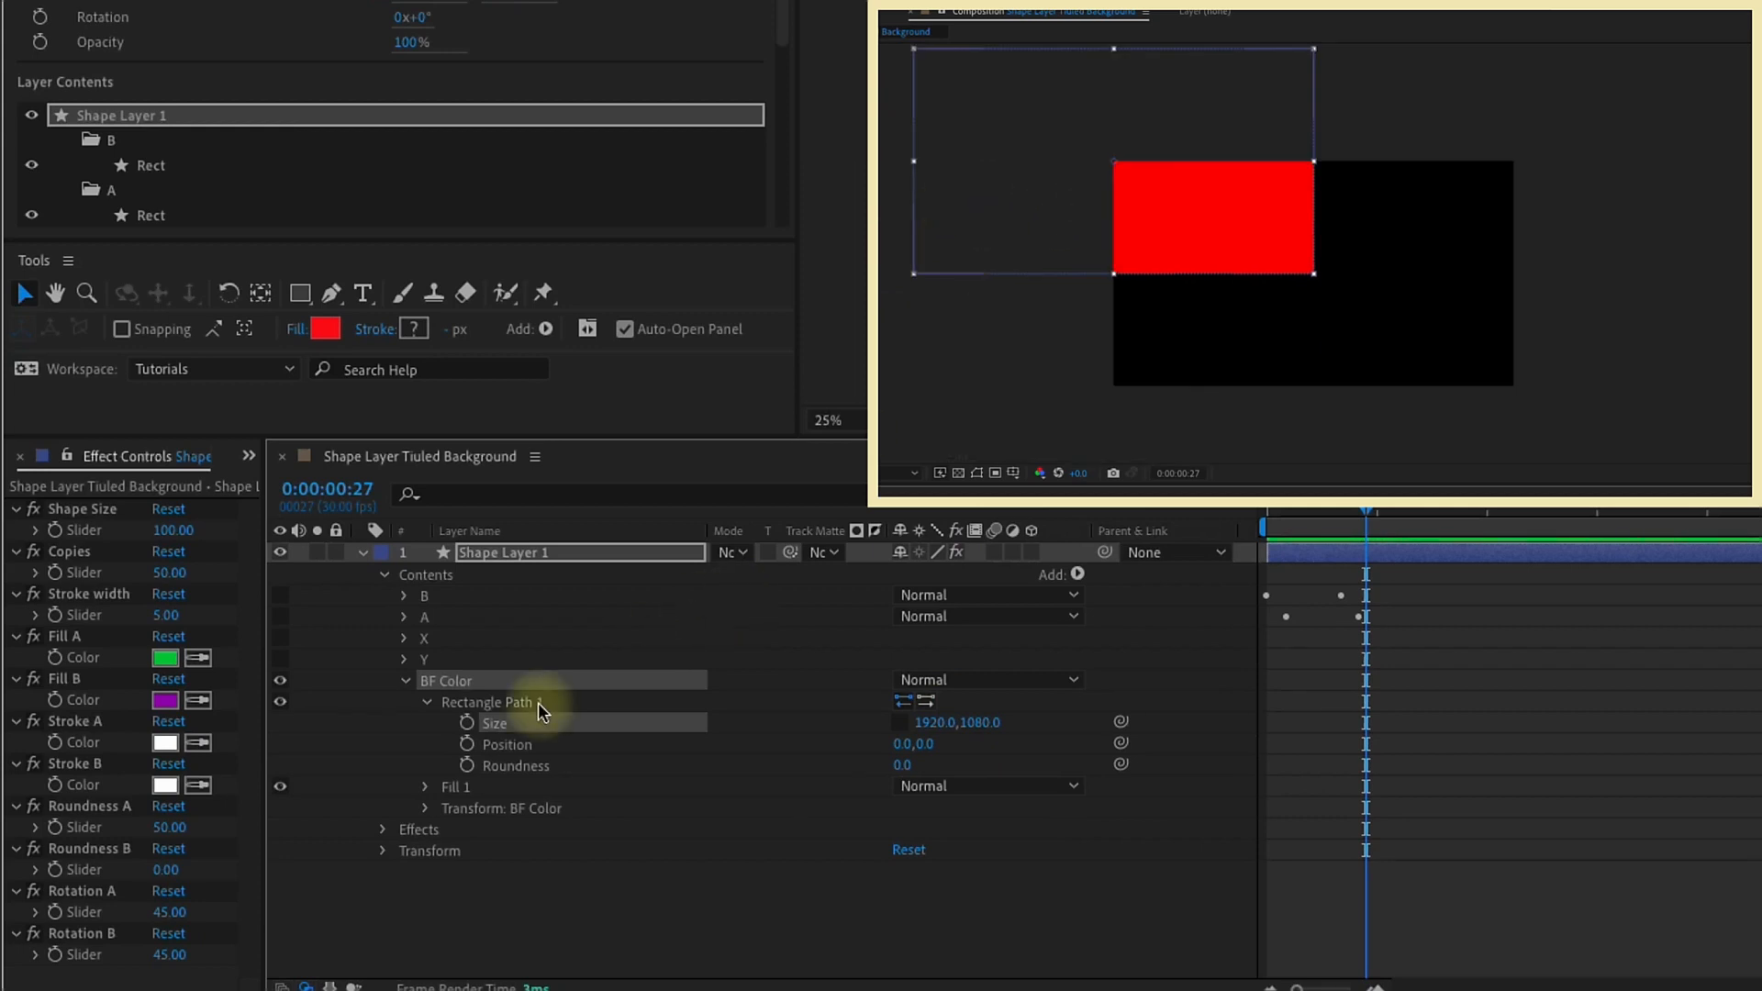
left_click(505, 745)
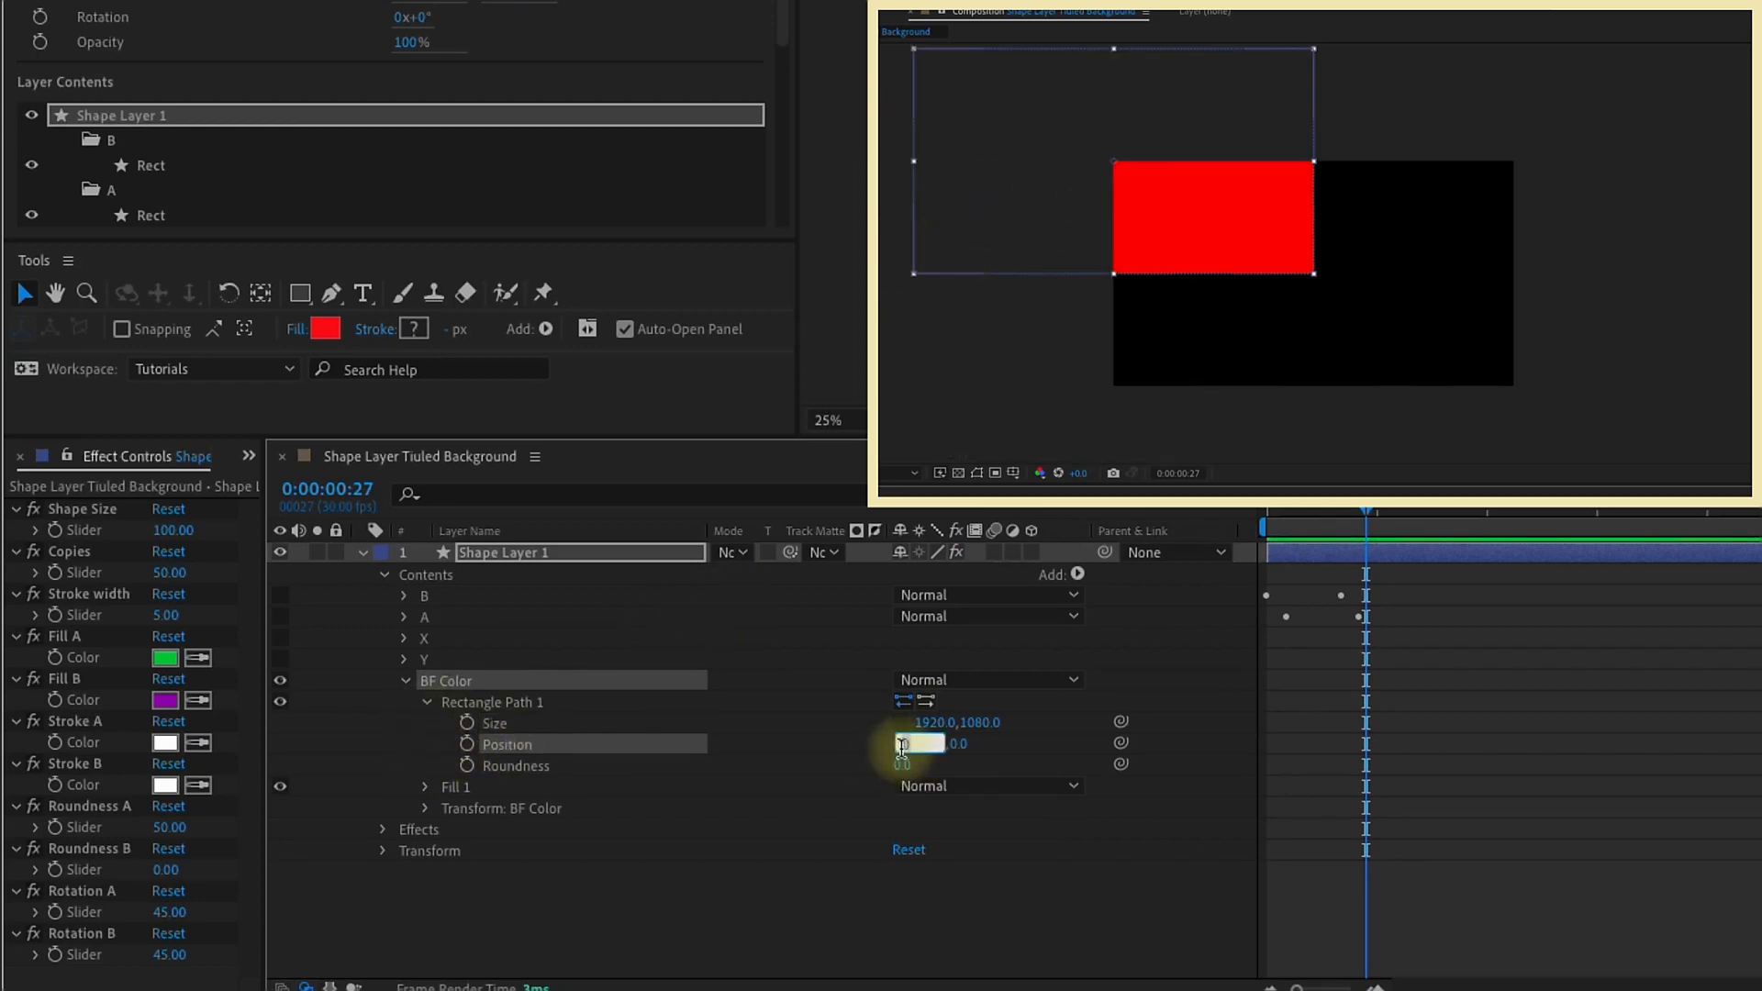
left_click(987, 751)
left_click(939, 744)
type("540")
key("Return")
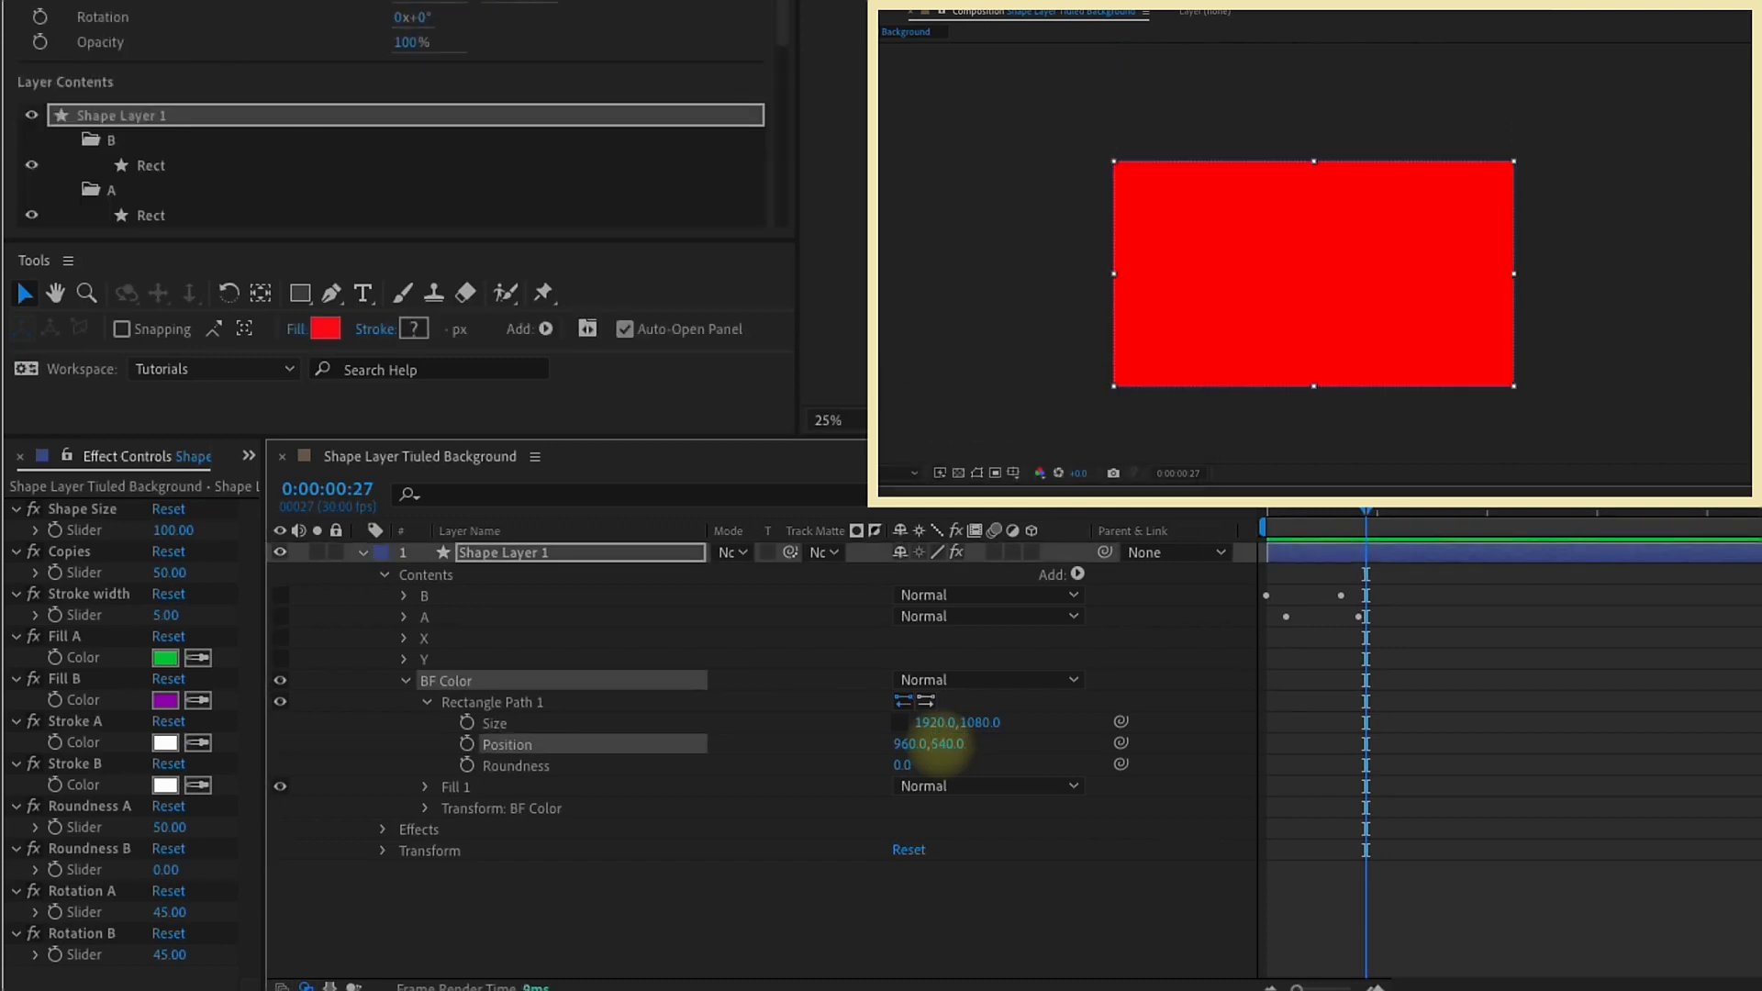
key("shift+slash")
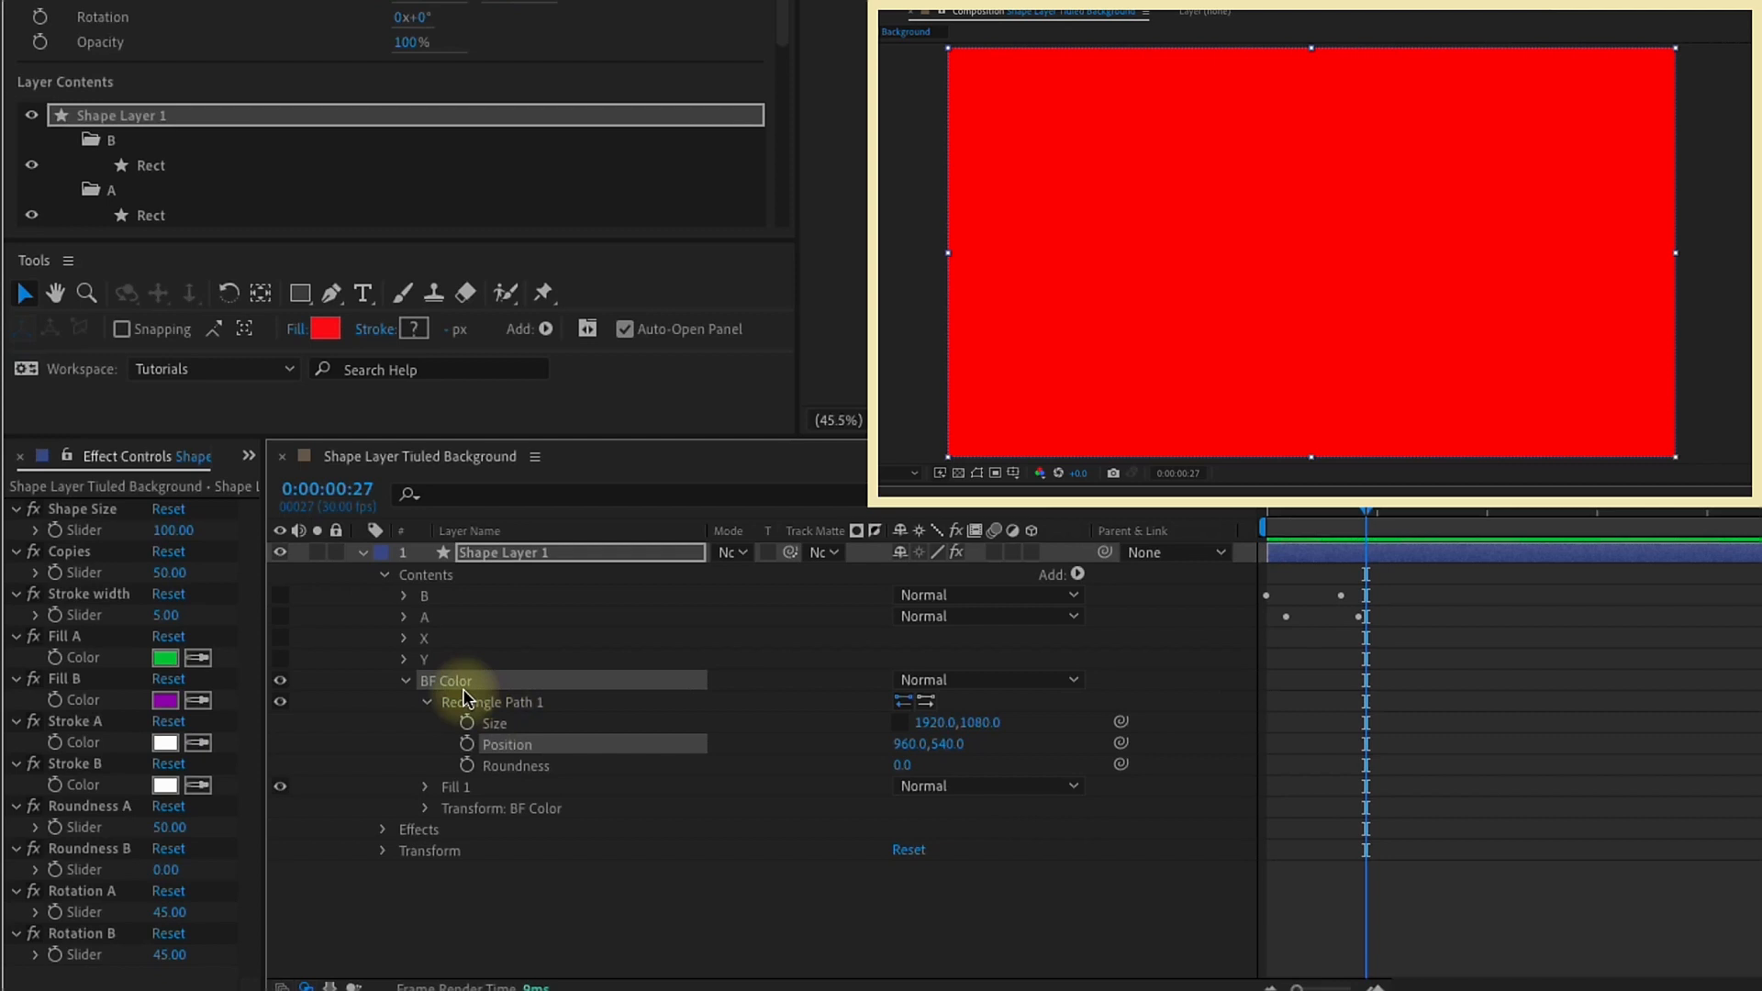
Step: Duplicate the Stroke B color control as BG Color at the end of the effects, and link Fill 1's color to it
left_click(89, 654)
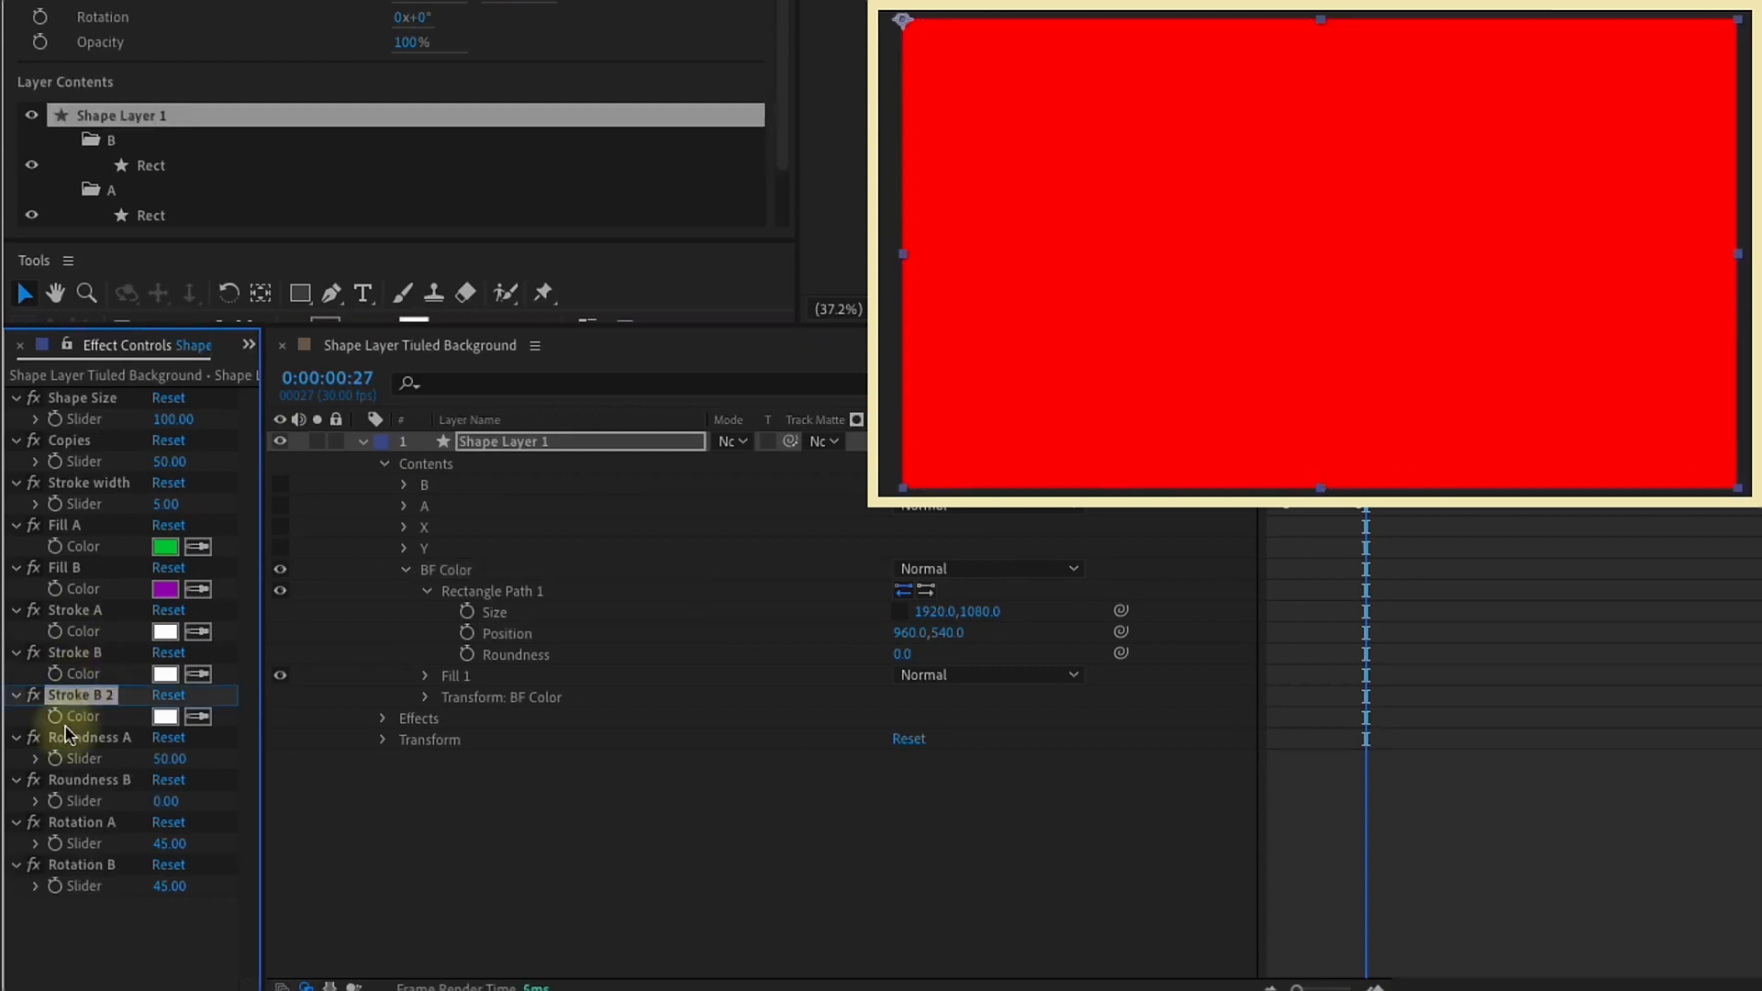
key("ctrl+v")
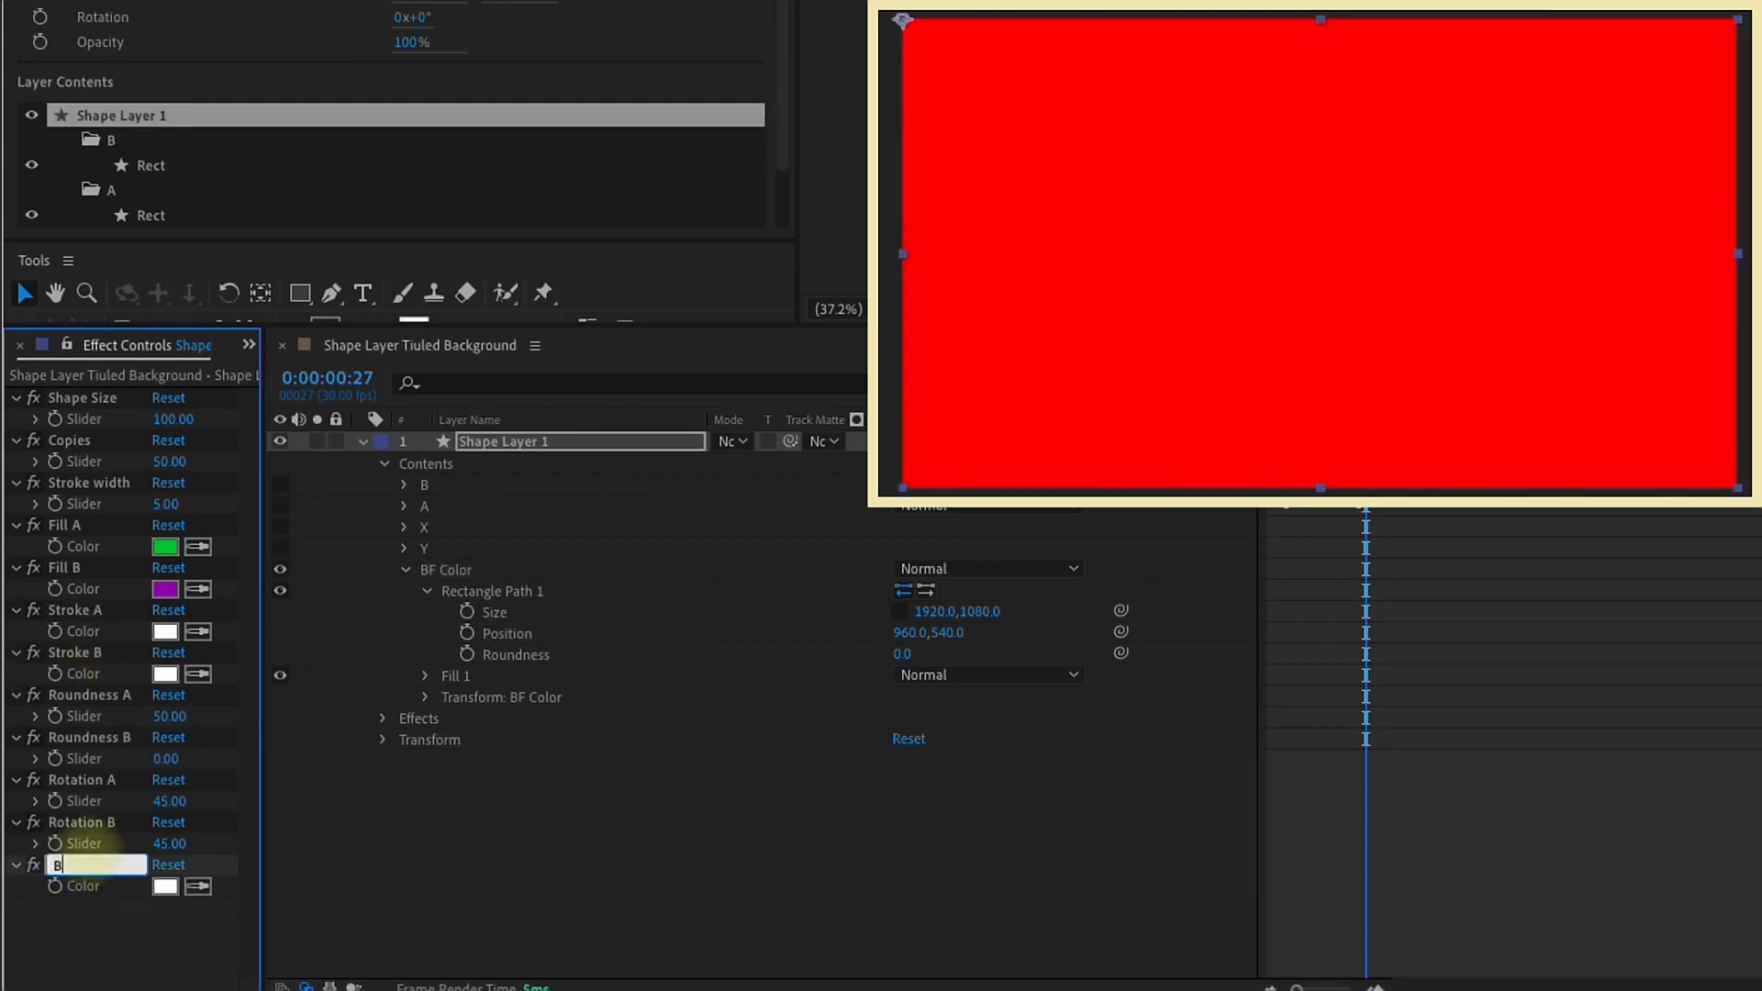
left_click(426, 676)
left_click_drag(1122, 740, 81, 886)
Step: Return to the first frame, expand the BF Color group's transform properties, and rename the group BG Color
key("Home")
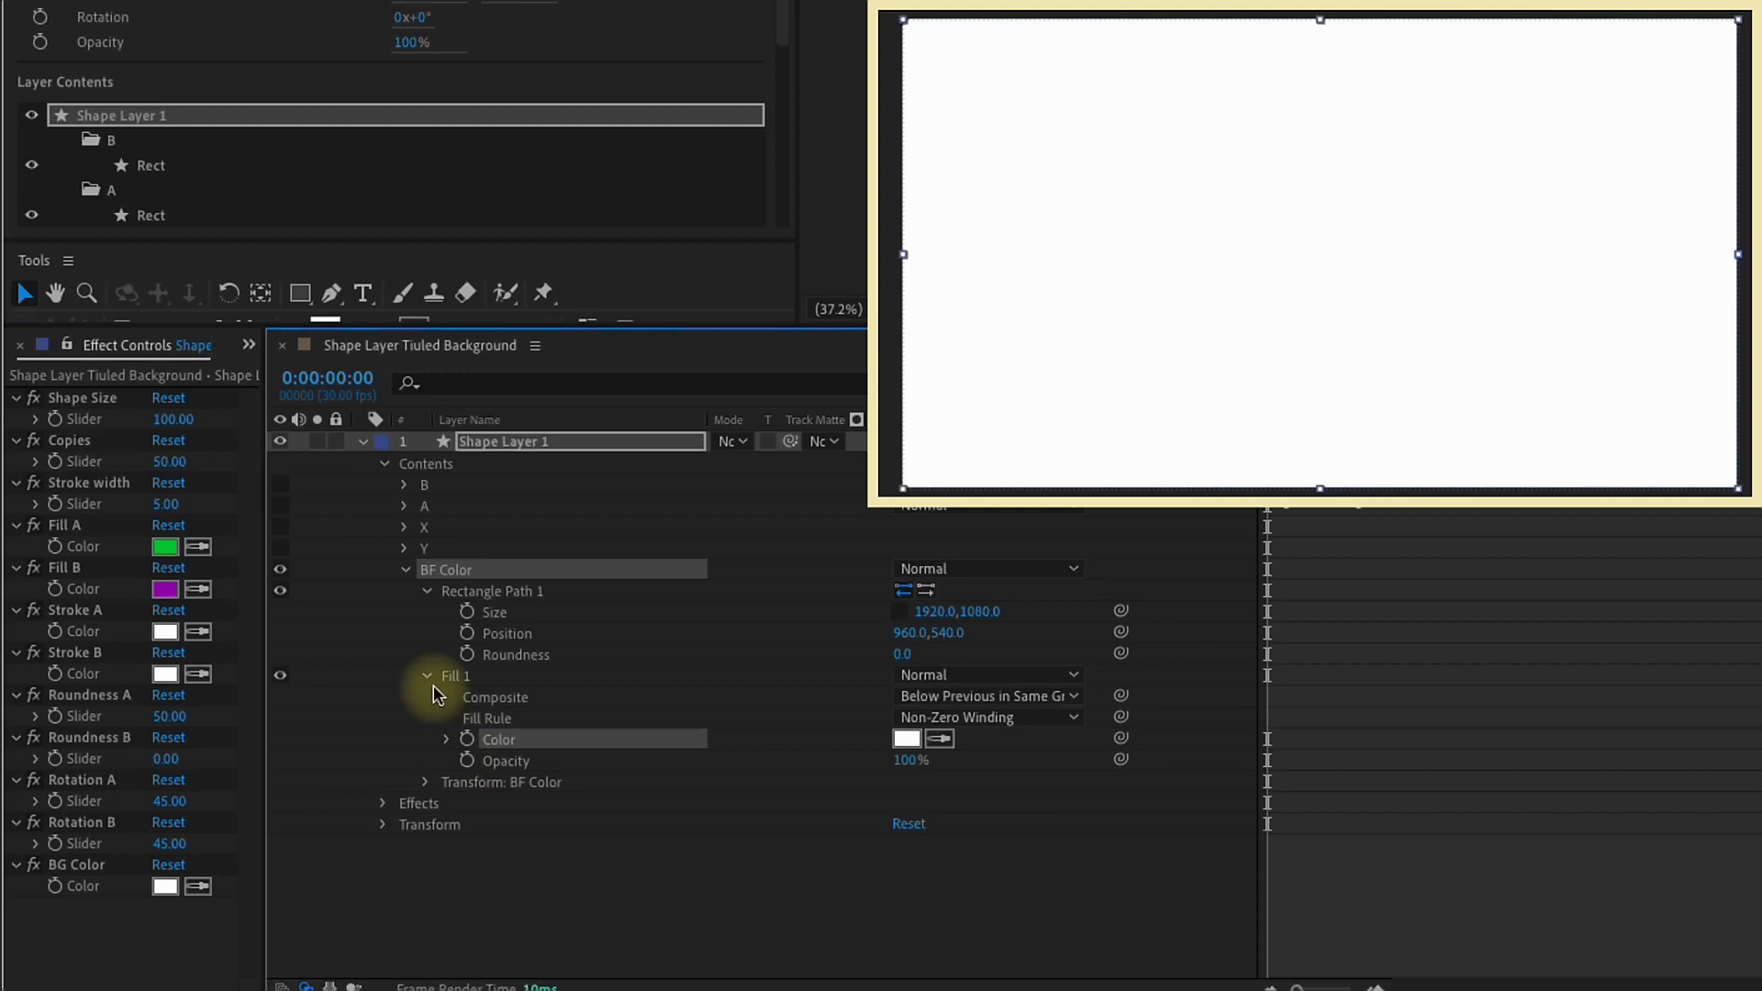
left_click(427, 676)
left_click(427, 591)
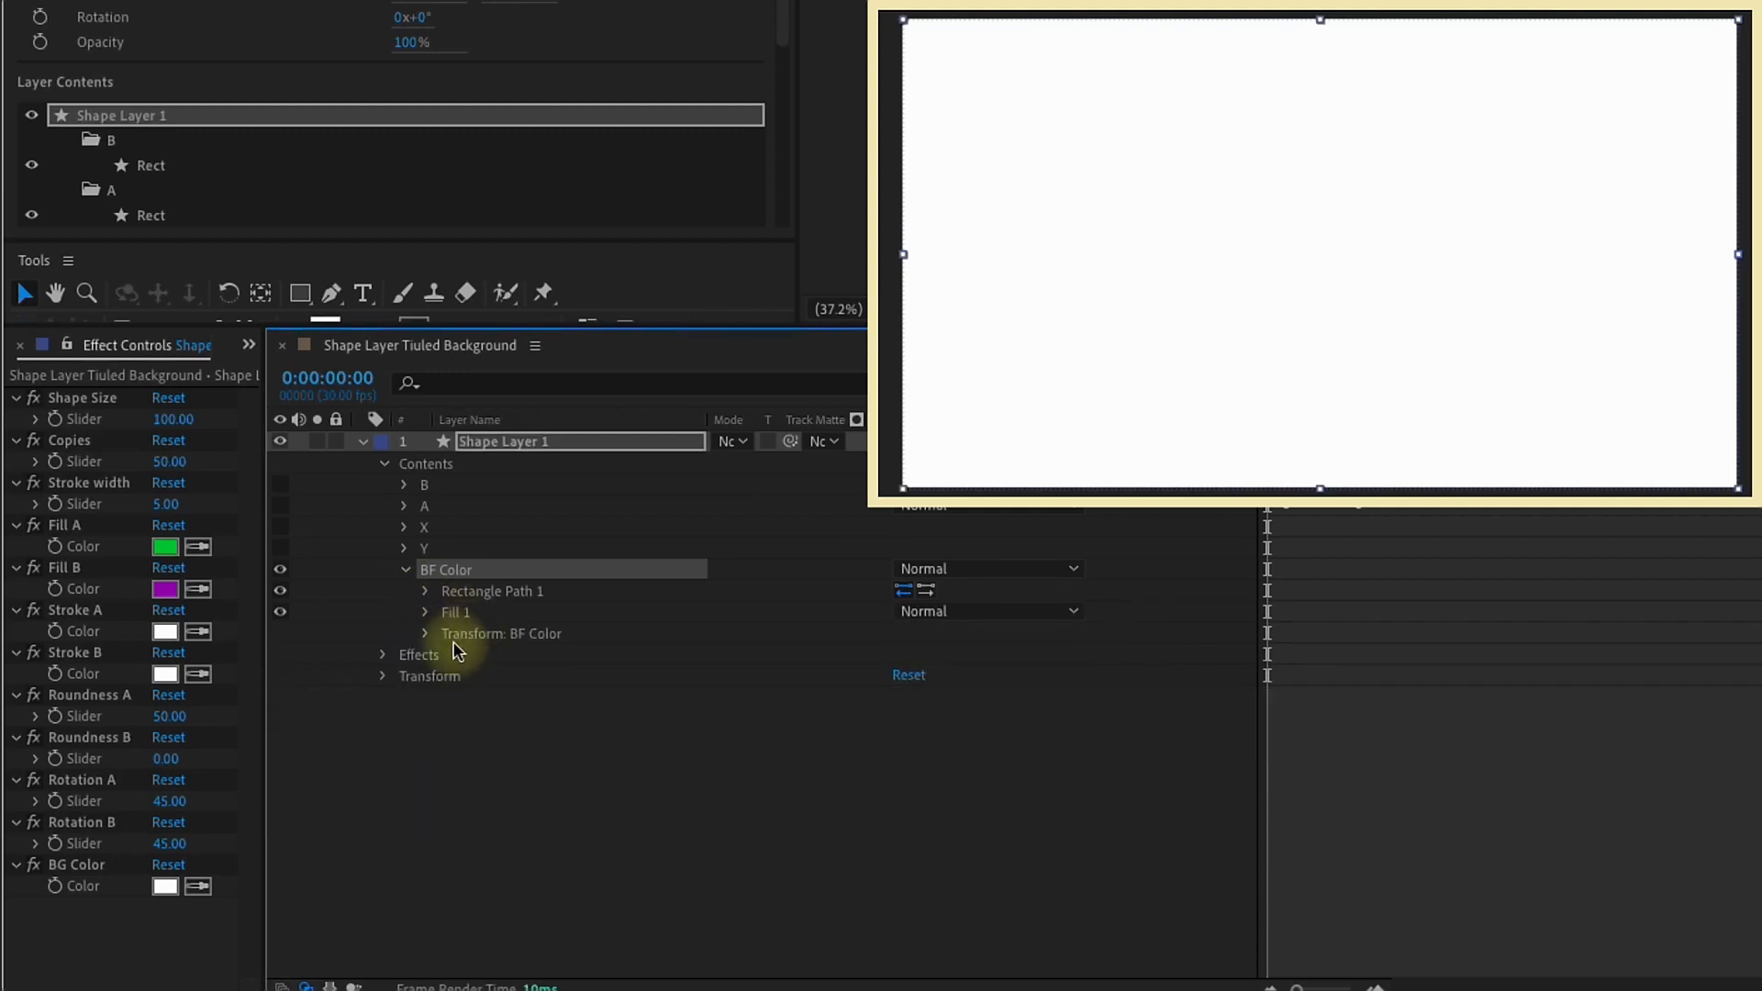
left_click(426, 633)
left_click(459, 634)
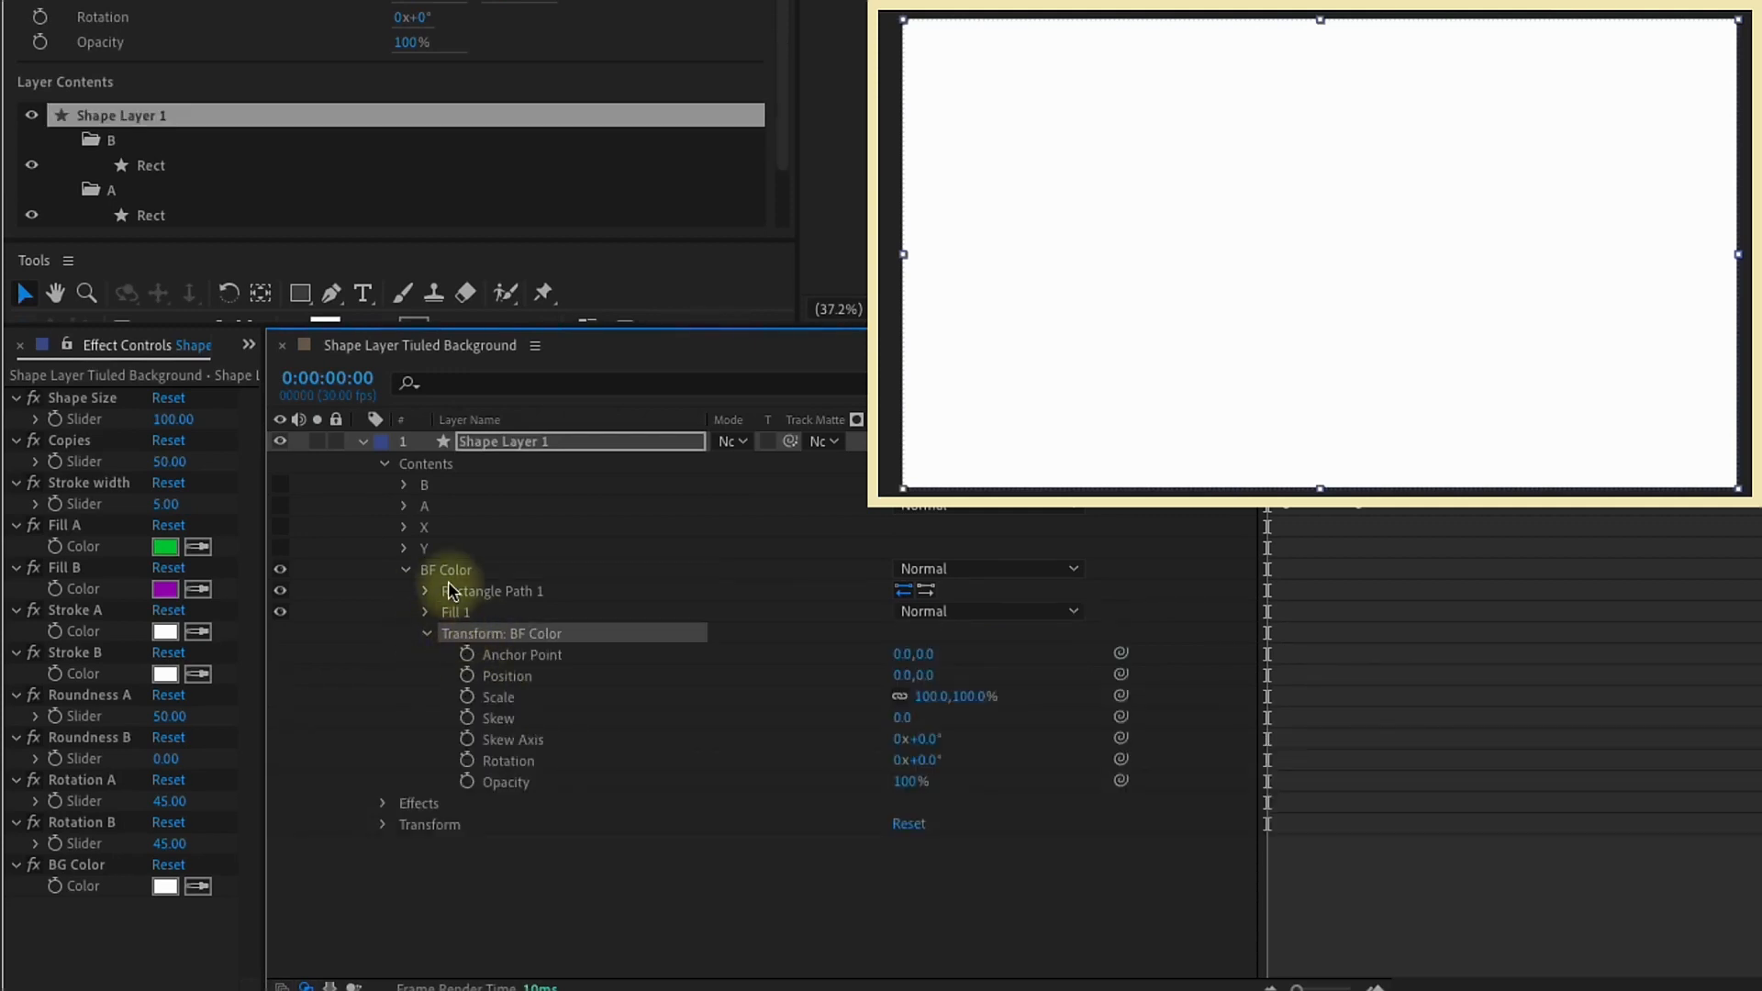
left_click(438, 574)
key("Return")
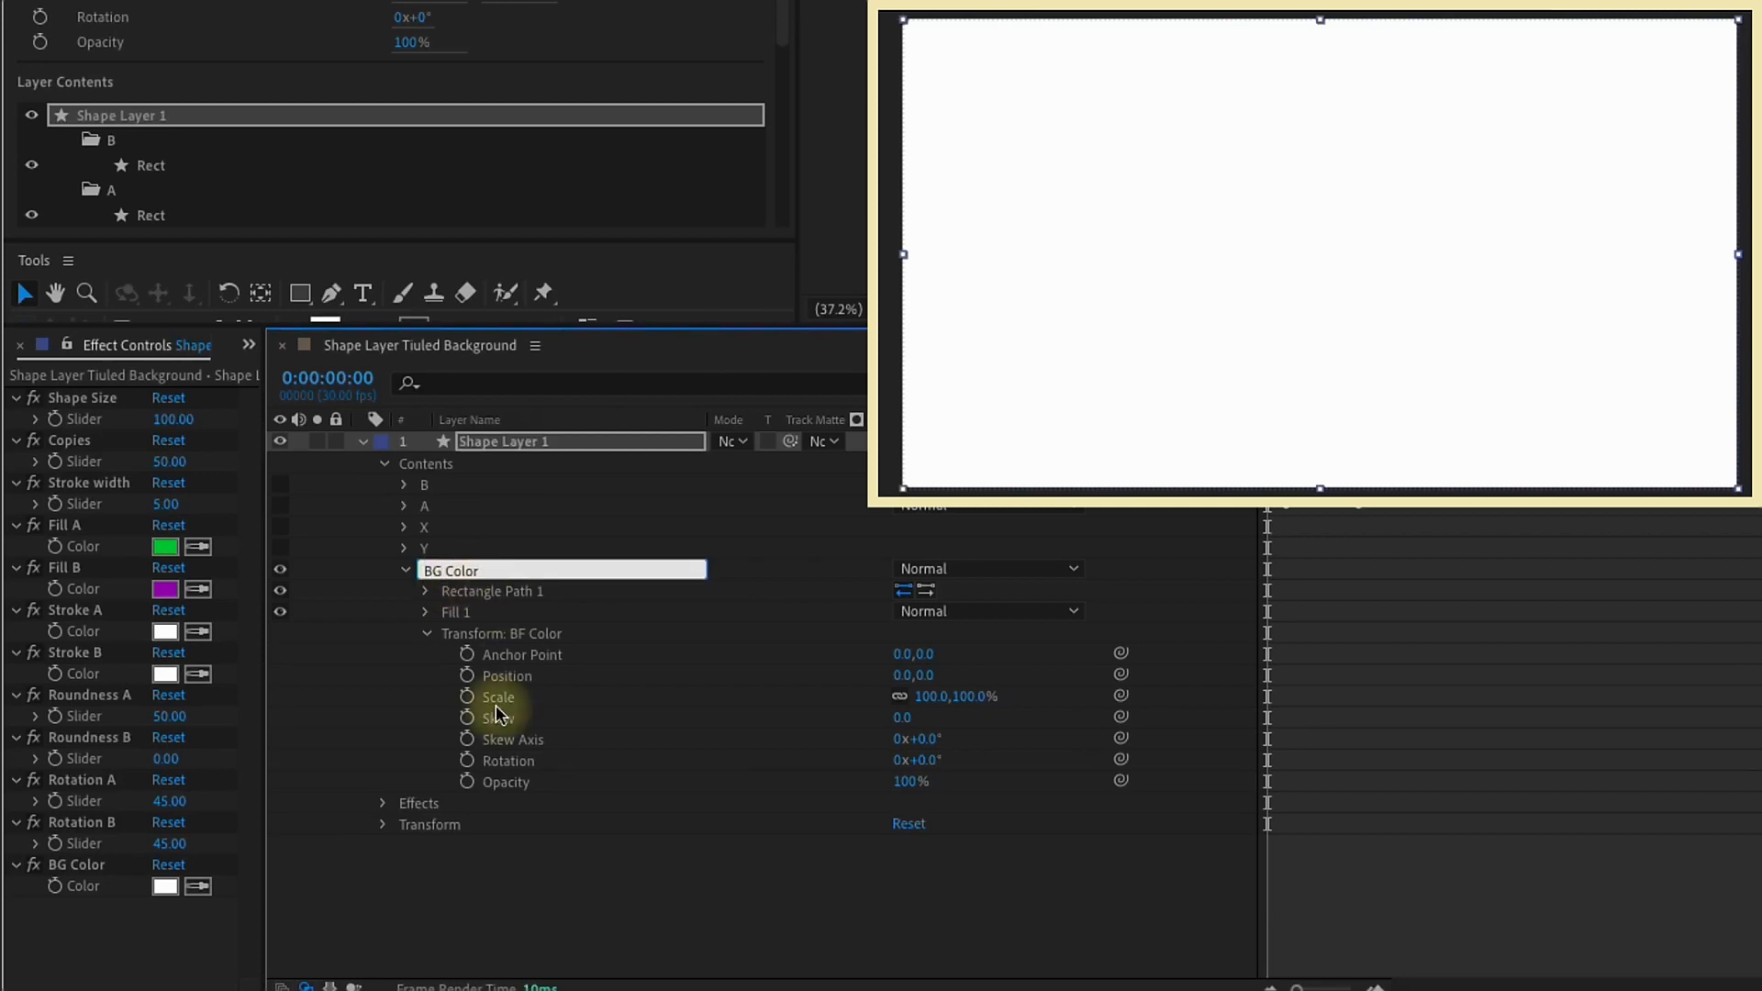
Step: Animate the BG Color group's opacity from 0% at the first frame to 100% at frame 20, with Easy Ease on both keyframes
left_click(467, 782)
left_click_drag(908, 781, 683, 782)
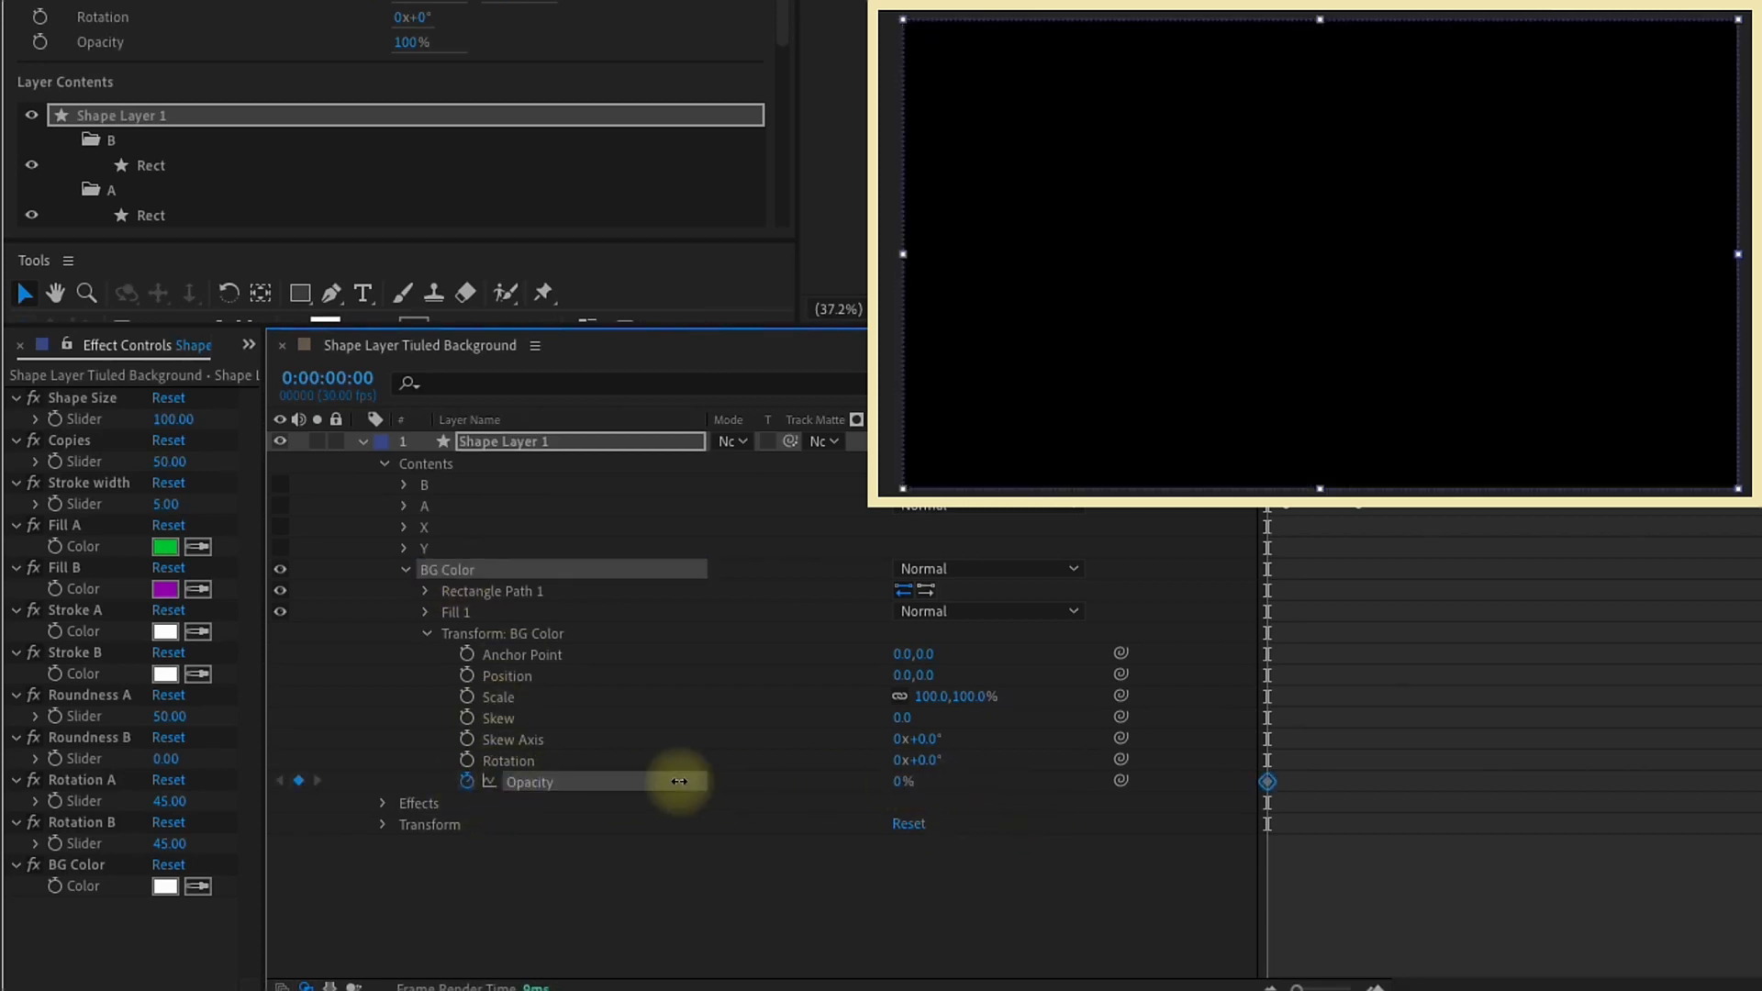
key("shift+Page_Down")
key("shift+Page_Down")
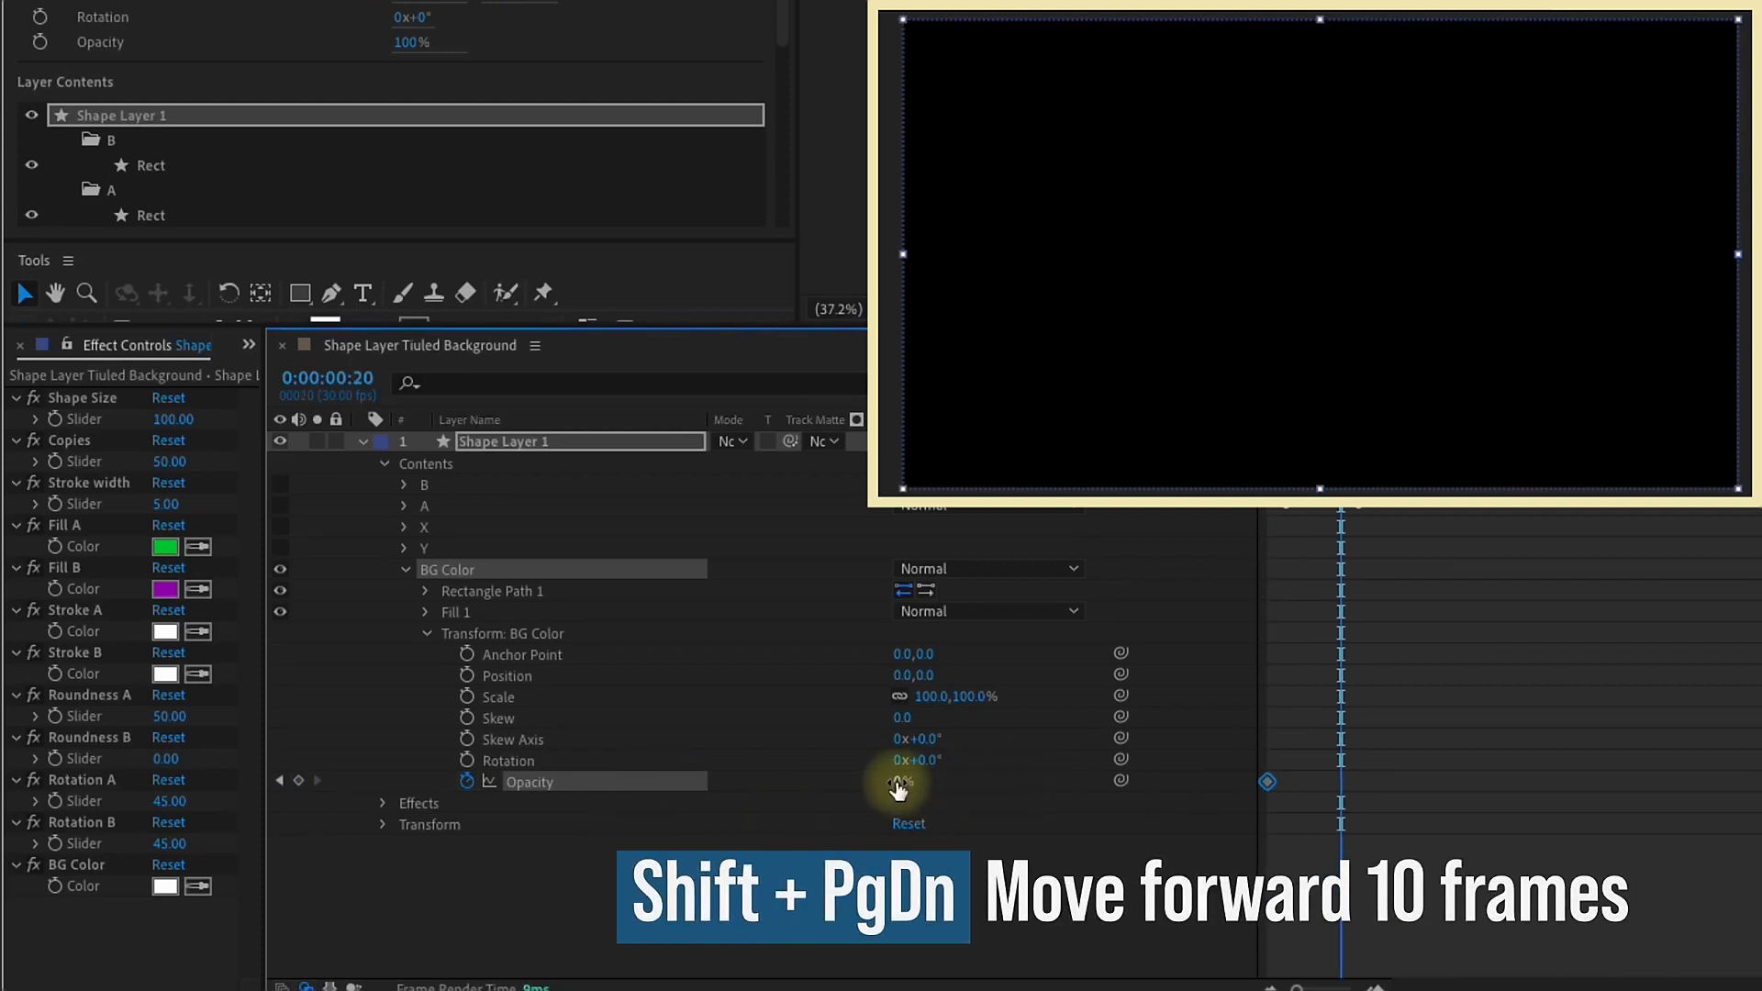
left_click_drag(899, 782, 1354, 803)
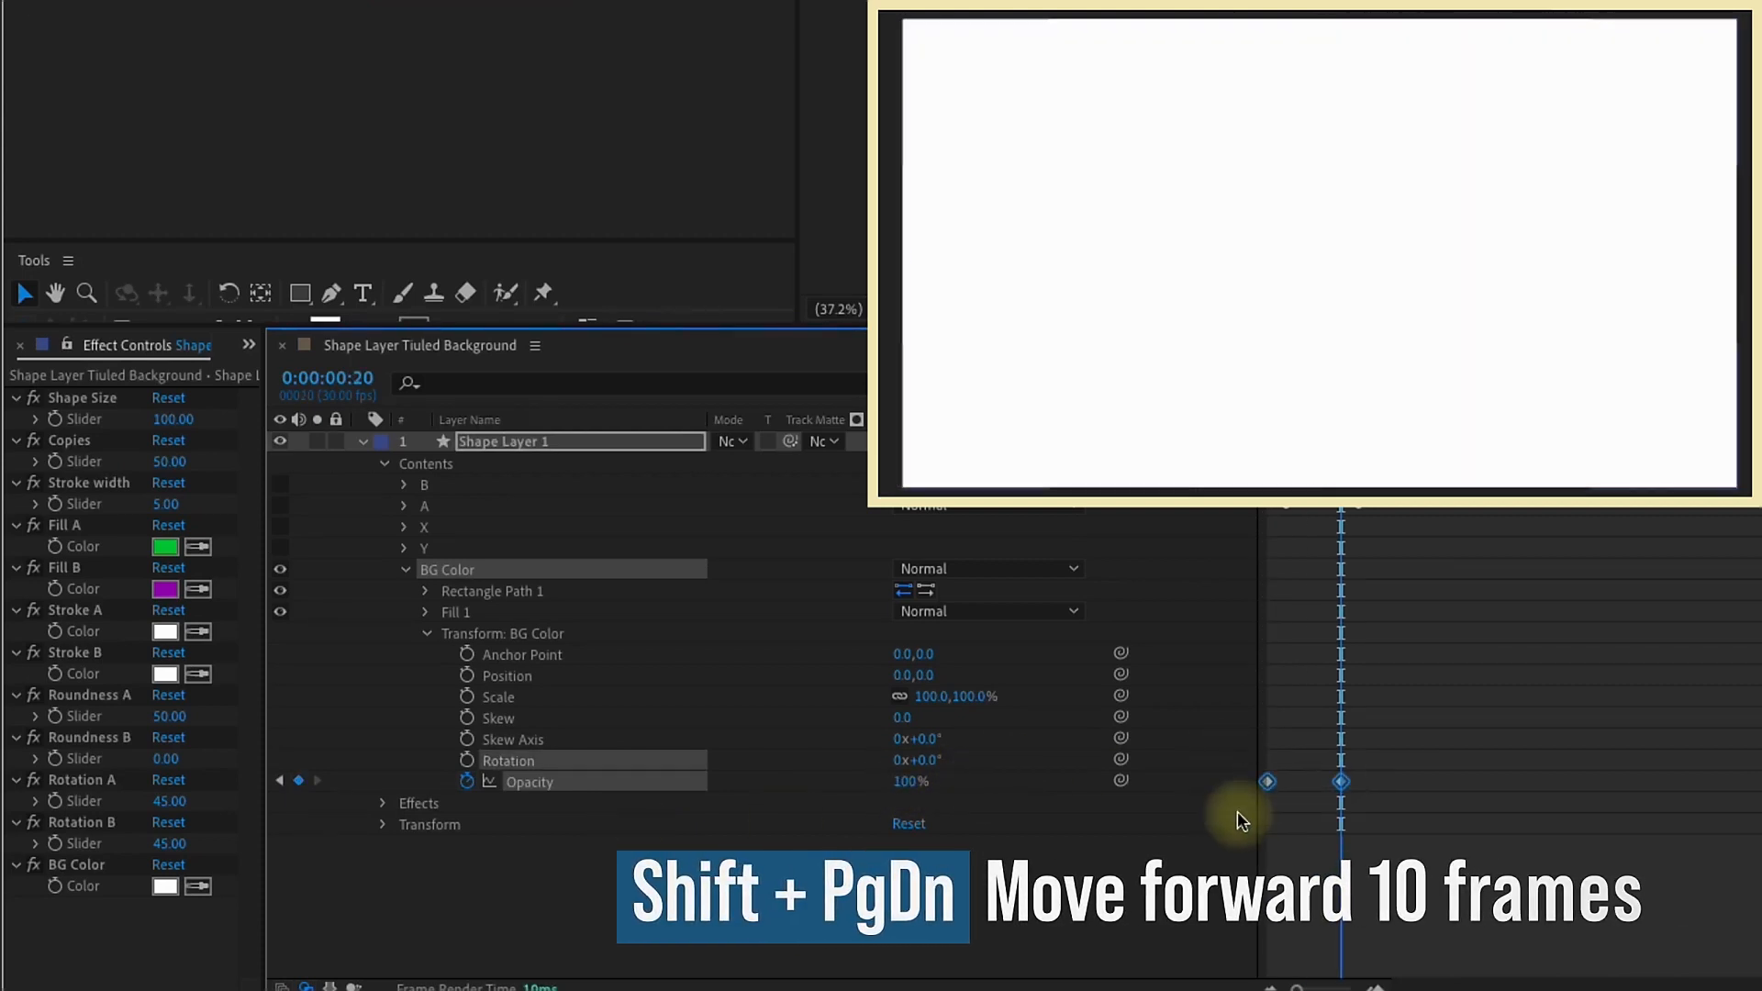
key("F9")
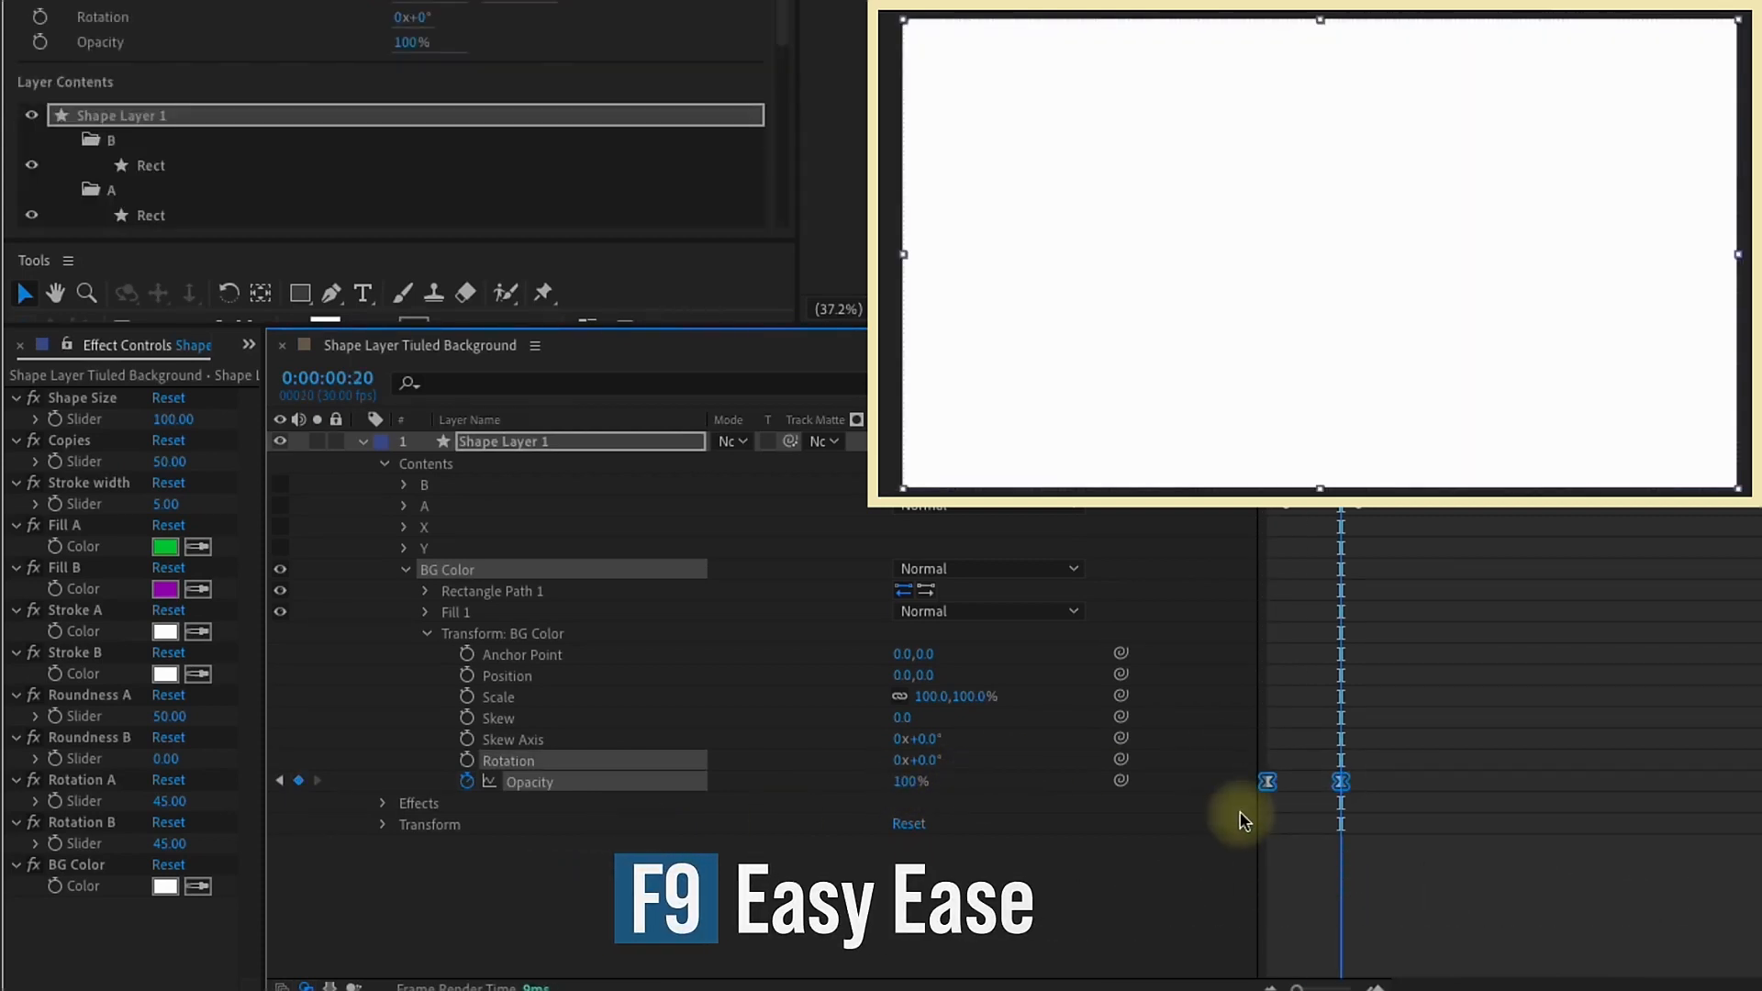
Step: Make B, A, X and Y visible again and preview the animation from the first frame
left_click_drag(284, 493, 284, 550)
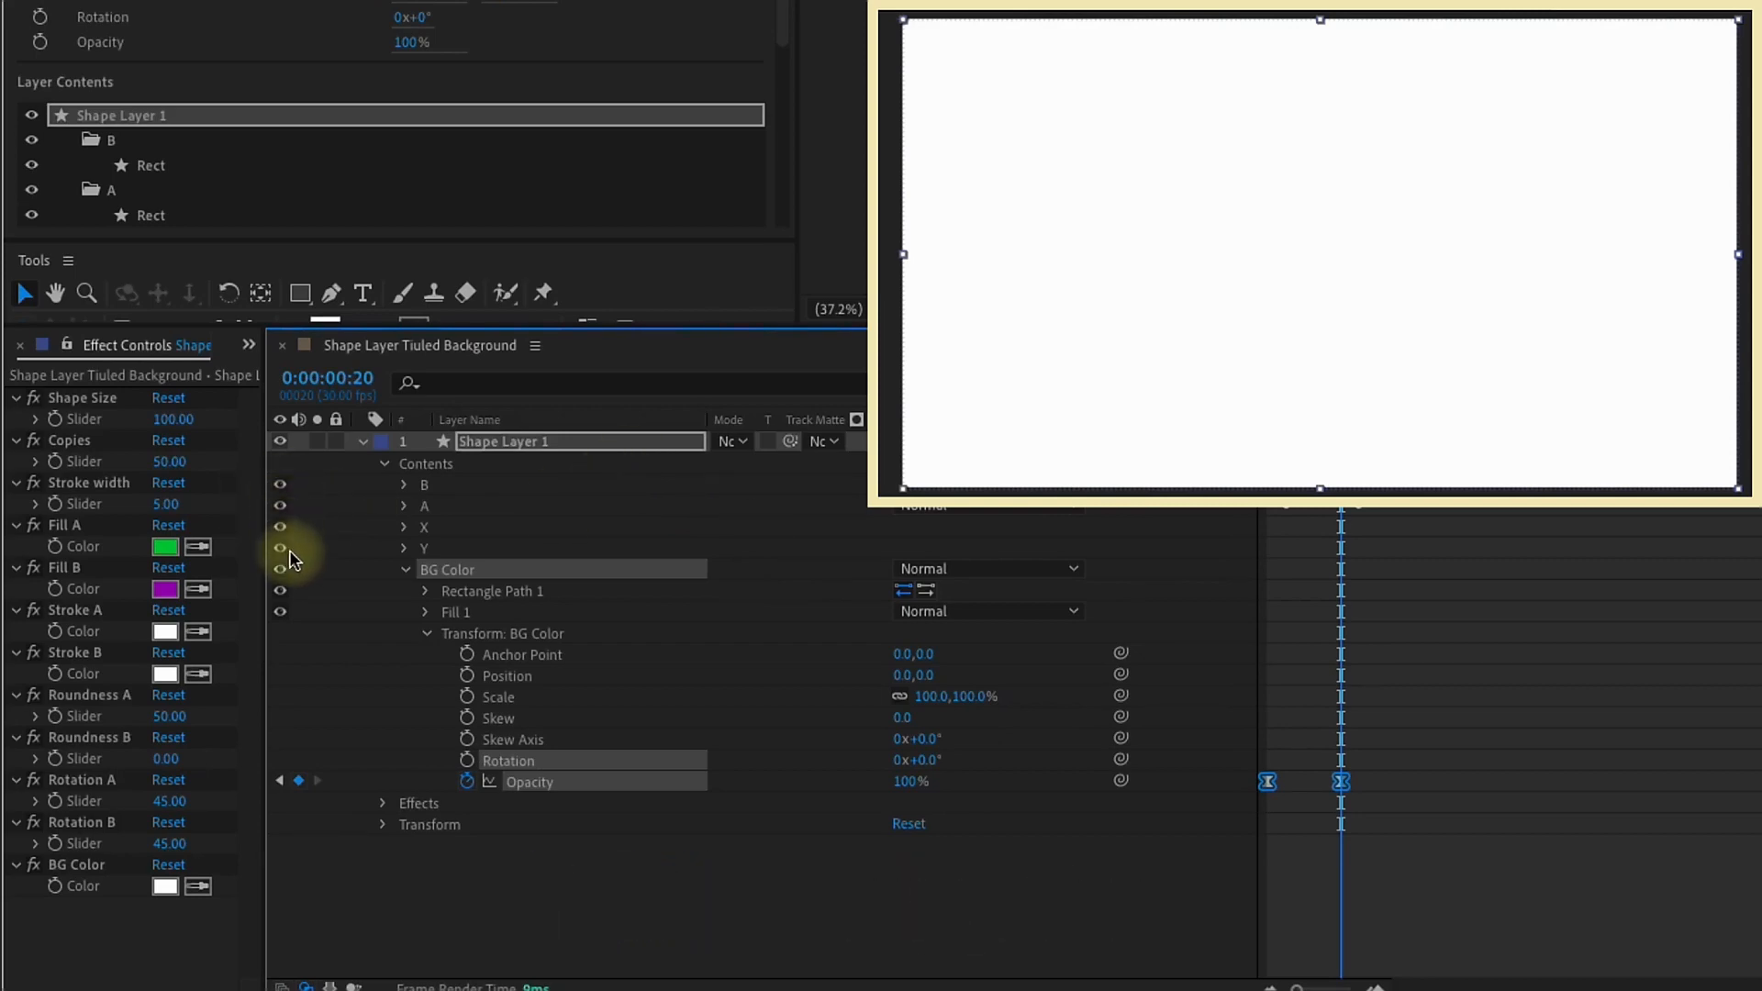
key("Home")
key("space")
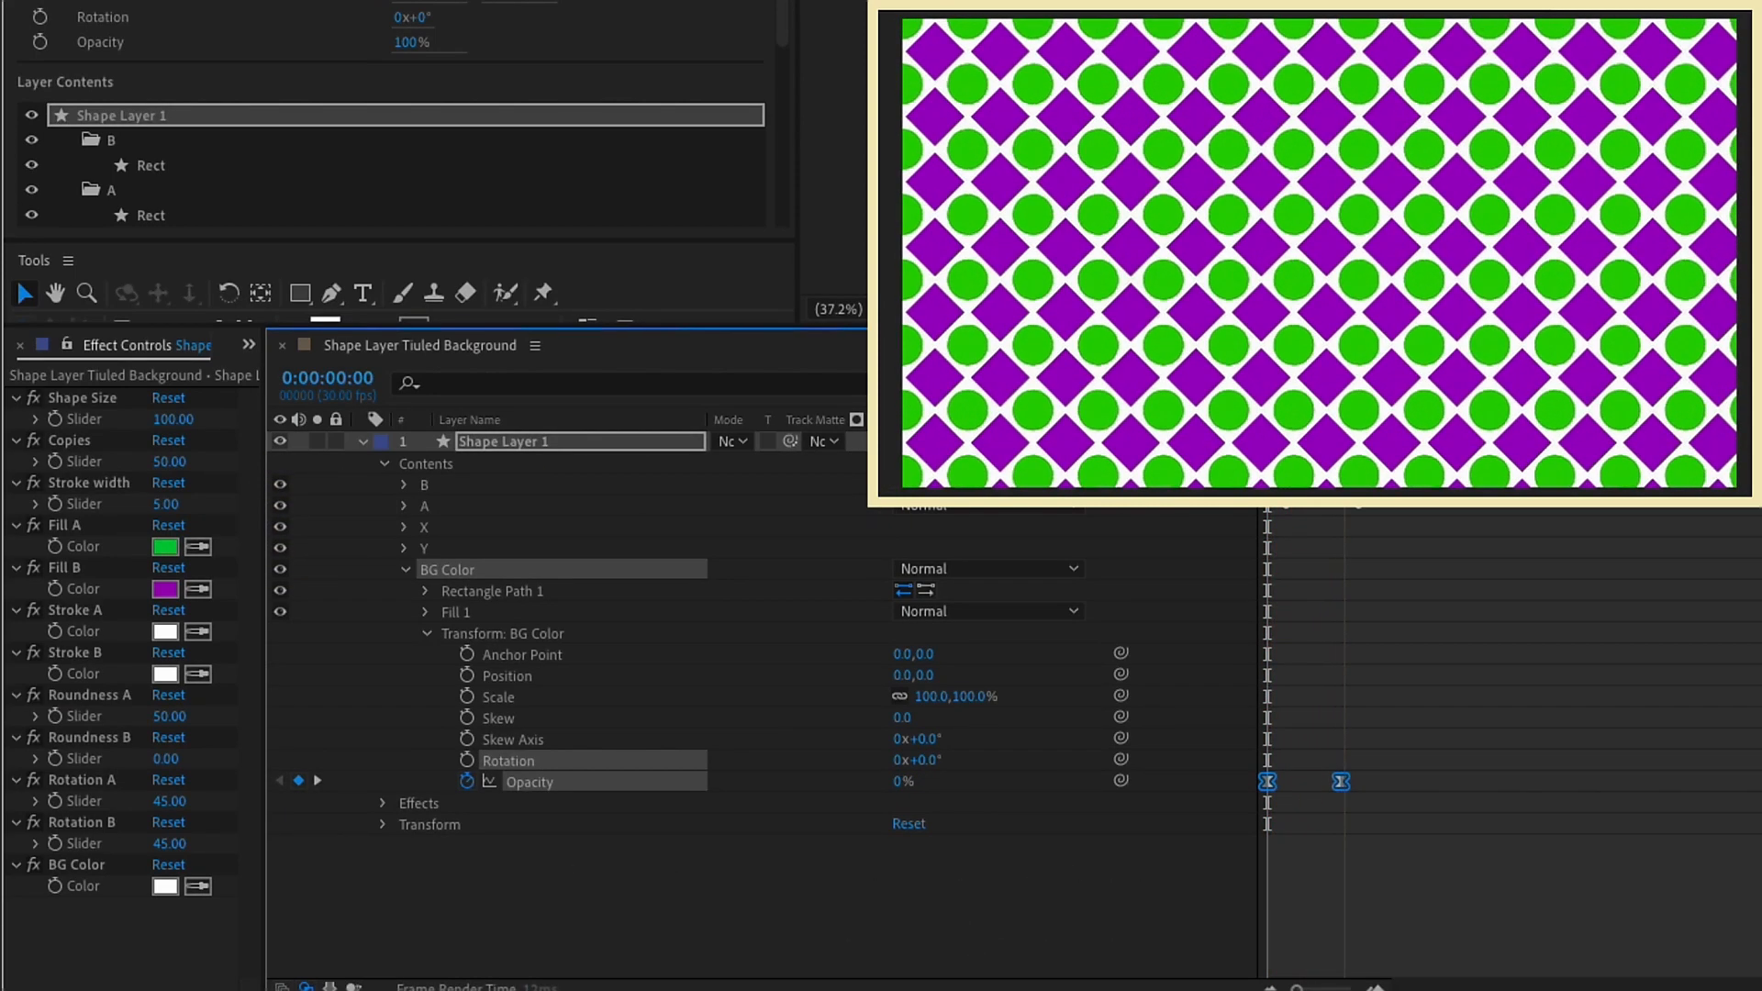
Step: Set the BG Color control to a dark red and preview the animation from the first frame
left_click(165, 885)
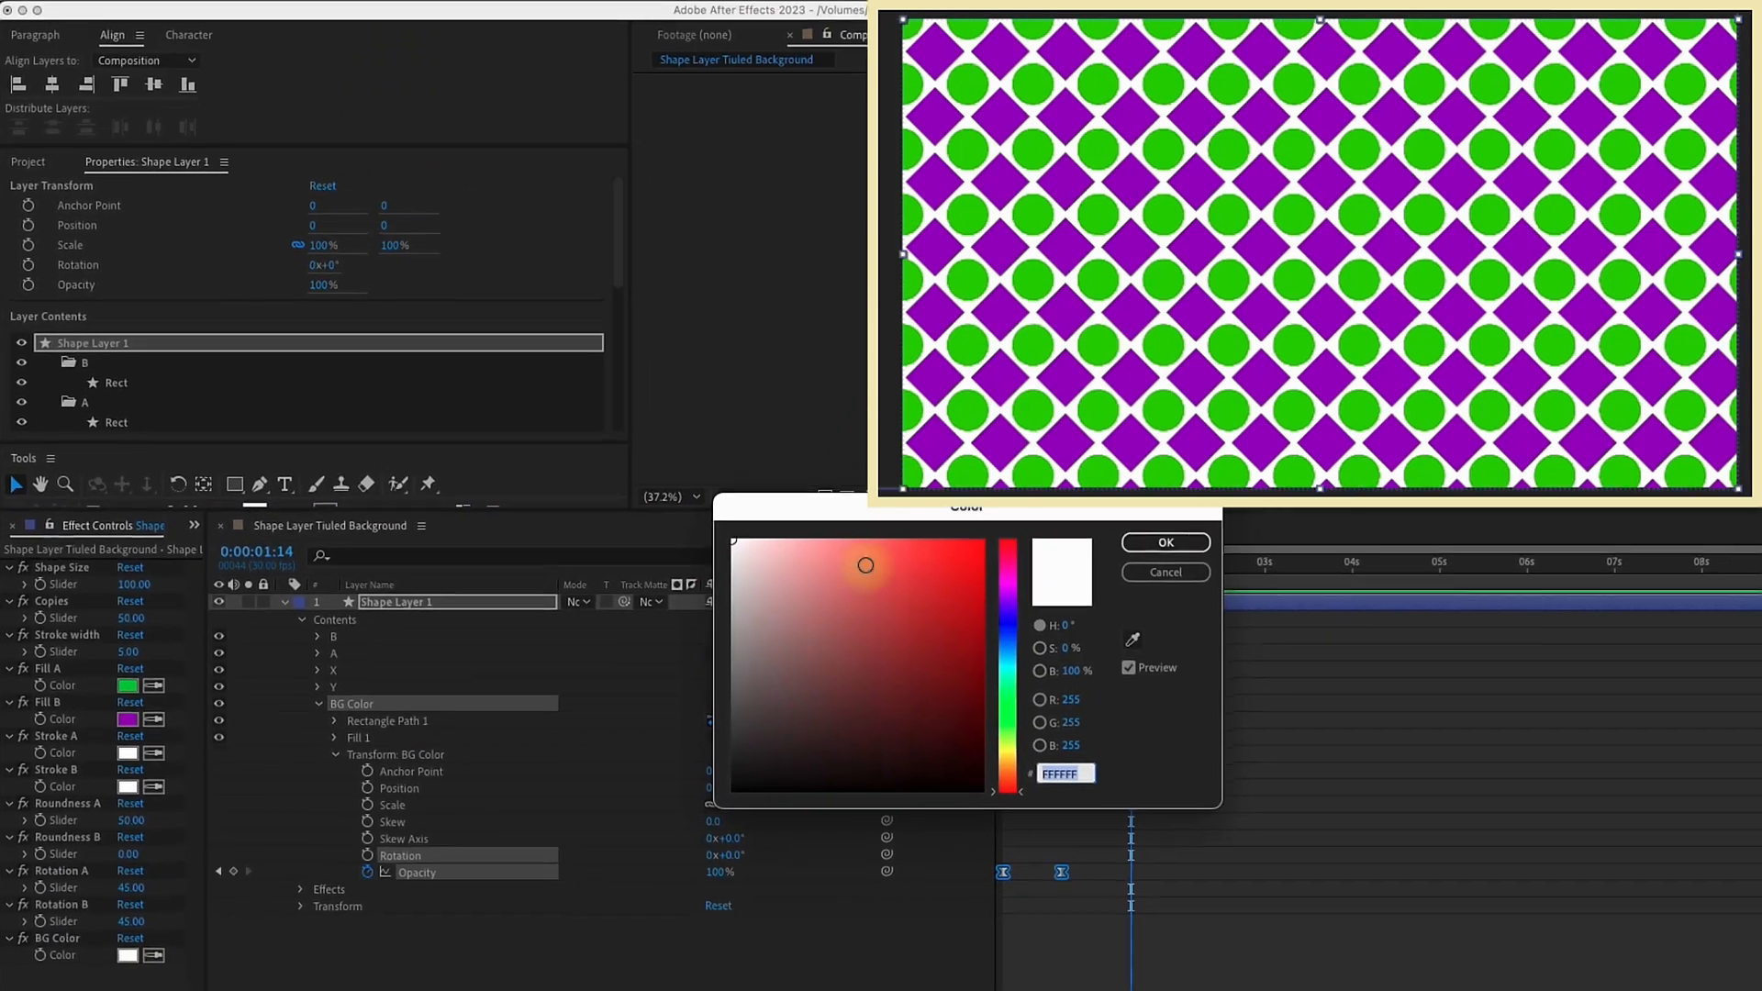
left_click(969, 588)
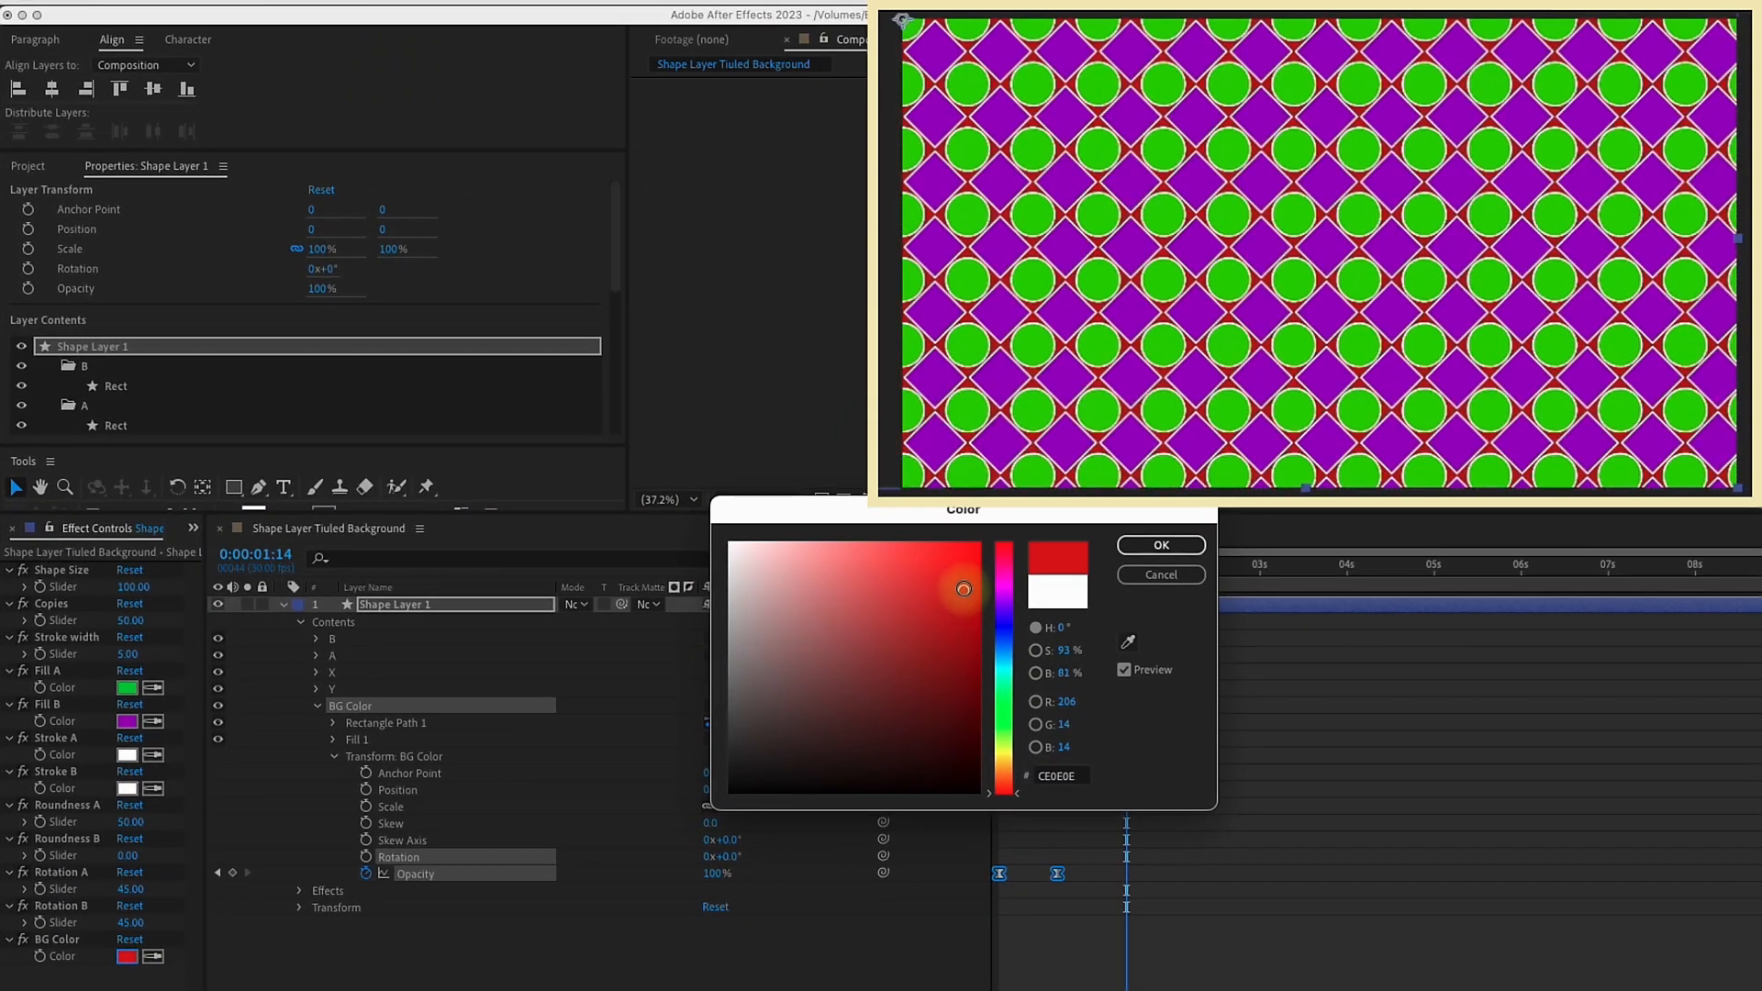
left_click_drag(965, 592, 973, 633)
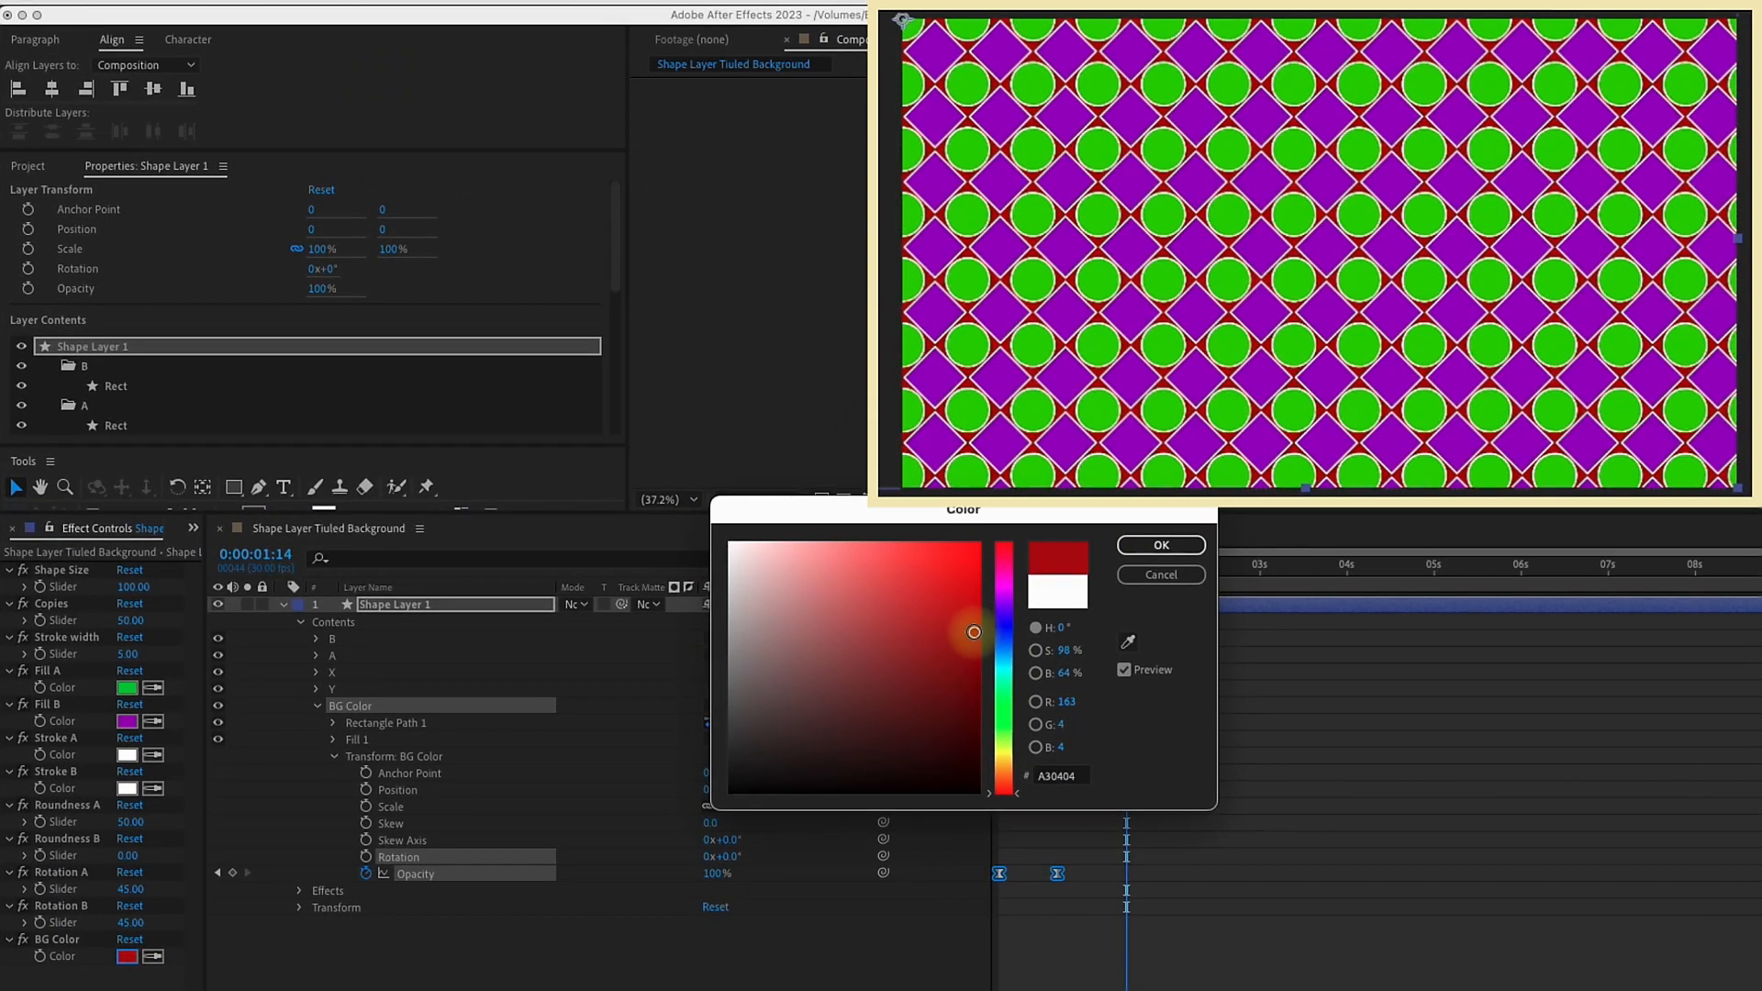
left_click(1141, 546)
left_click_drag(1111, 557, 945, 562)
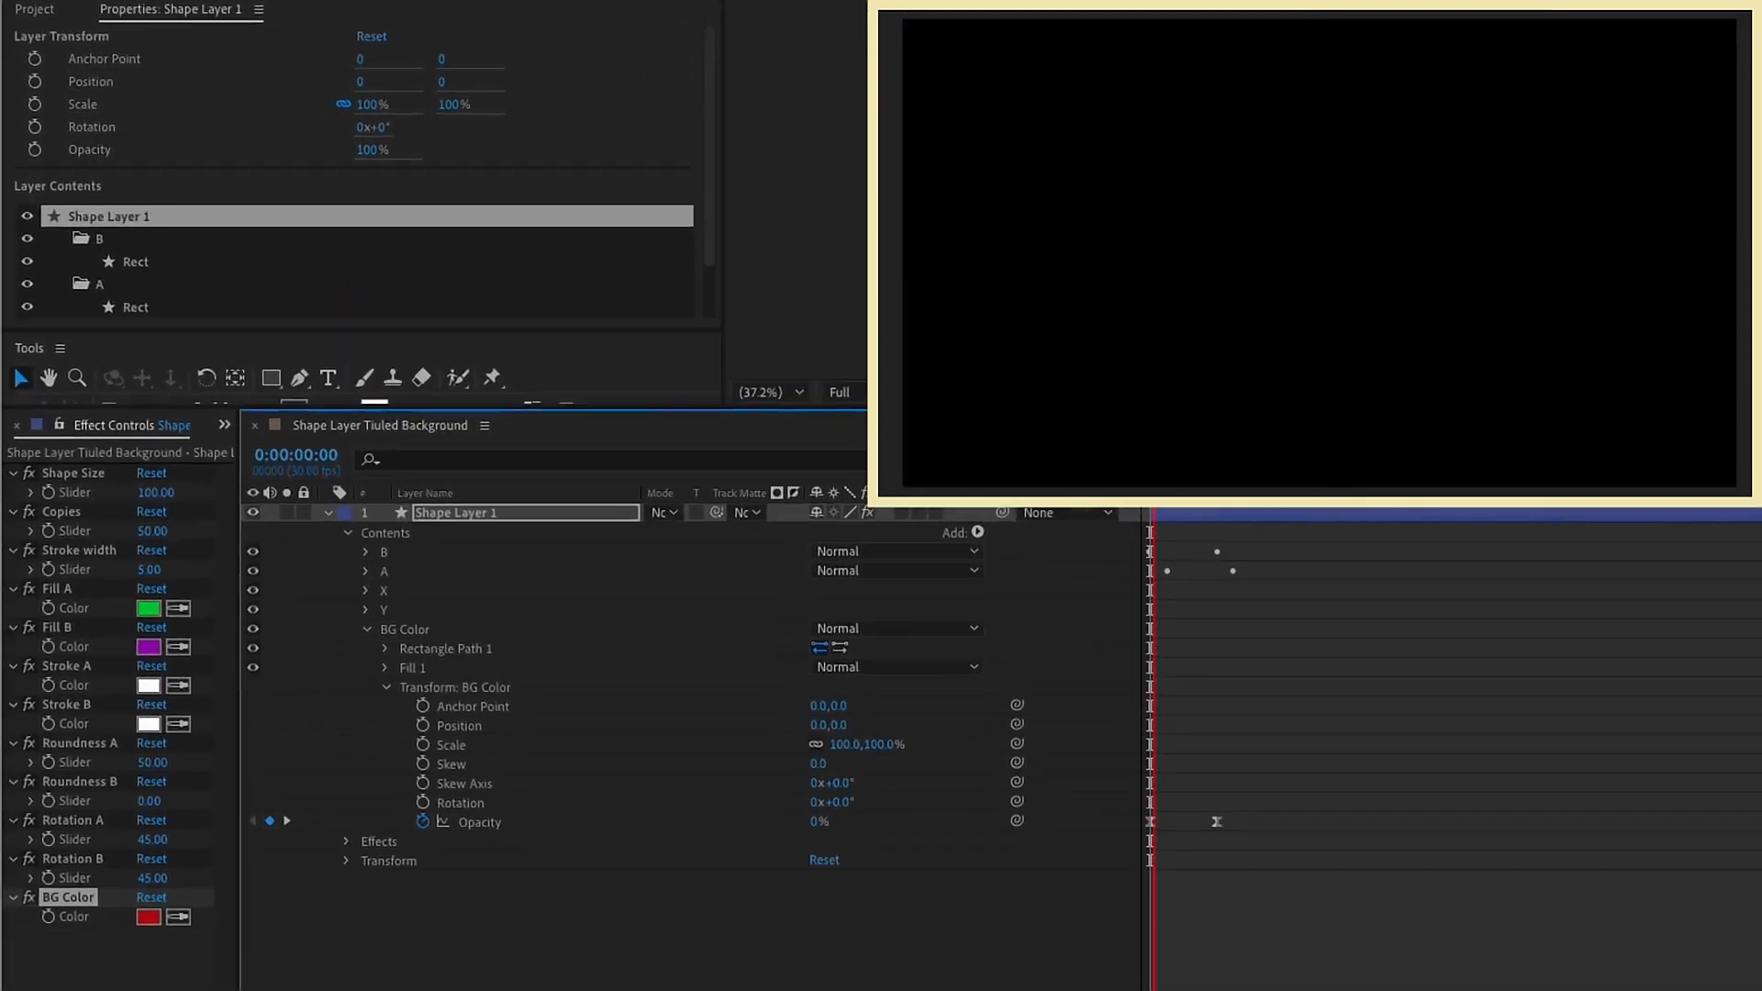
key("space")
Step: Duplicate the Rotation B slider control and rename the copy BG Opacity
left_click(92, 823)
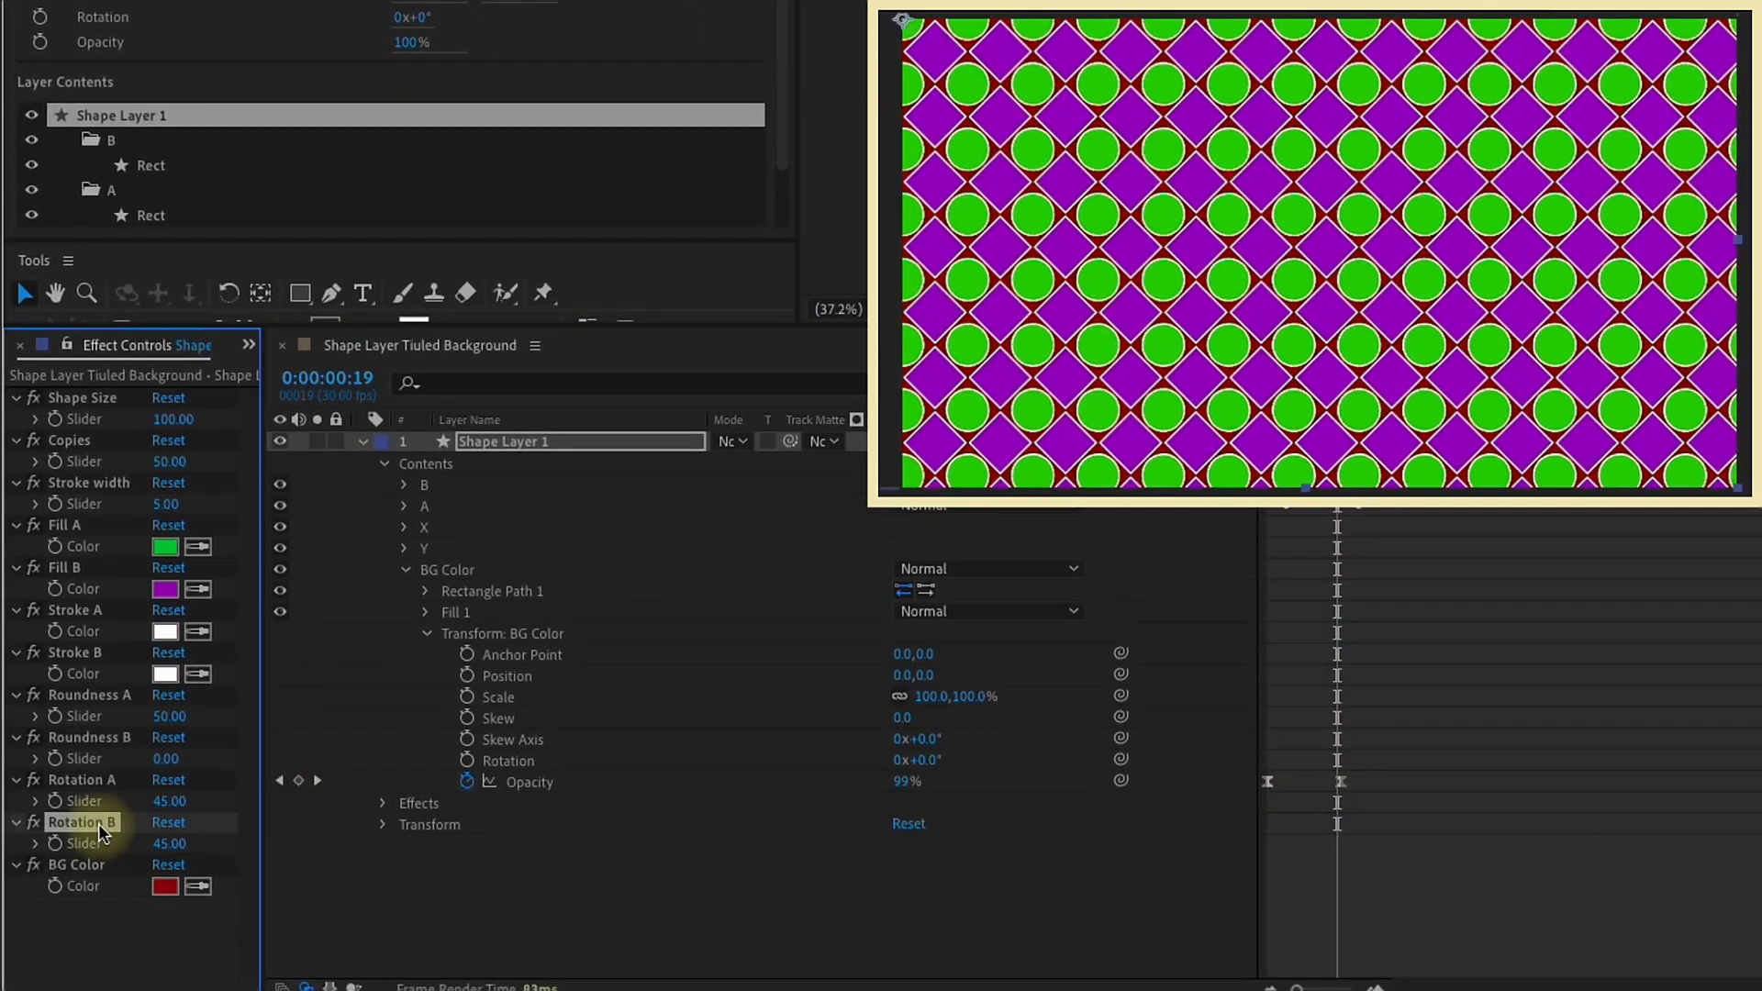
key("ctrl+d")
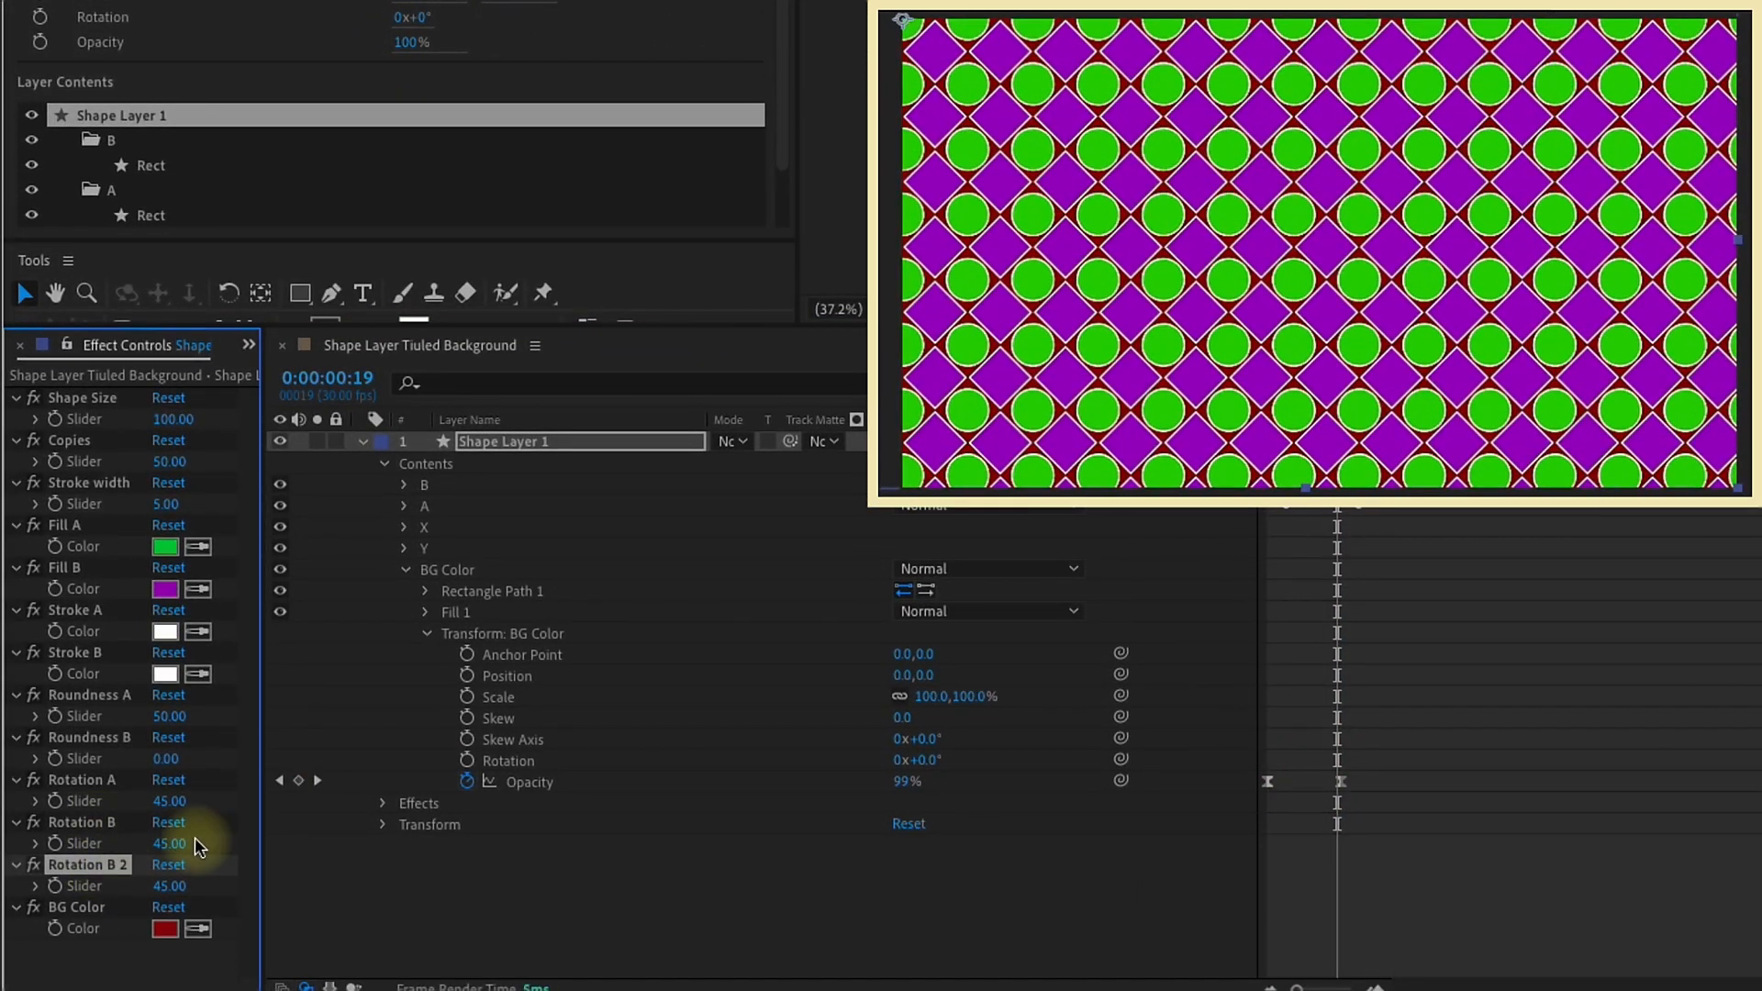
key("Return")
type("BG")
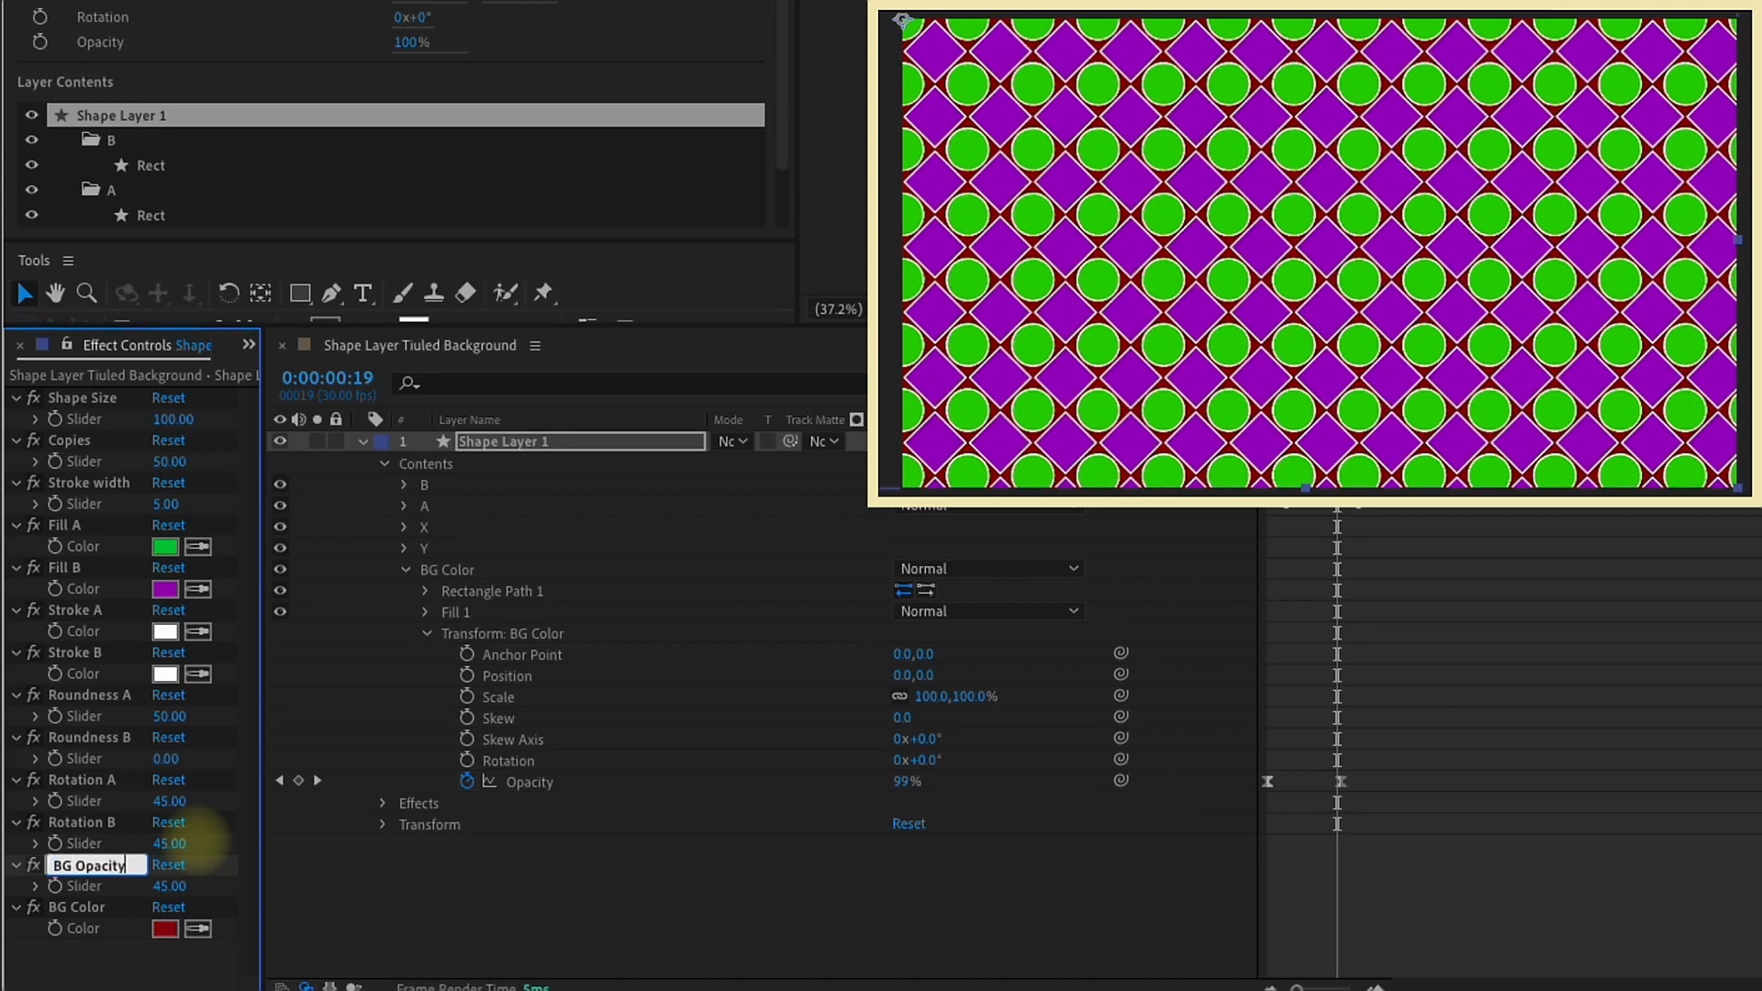
type(" Opacity")
Step: Link the opacity of Fill 1 in the BG Color group to the BG Opacity slider
left_click(427, 633)
left_click(427, 613)
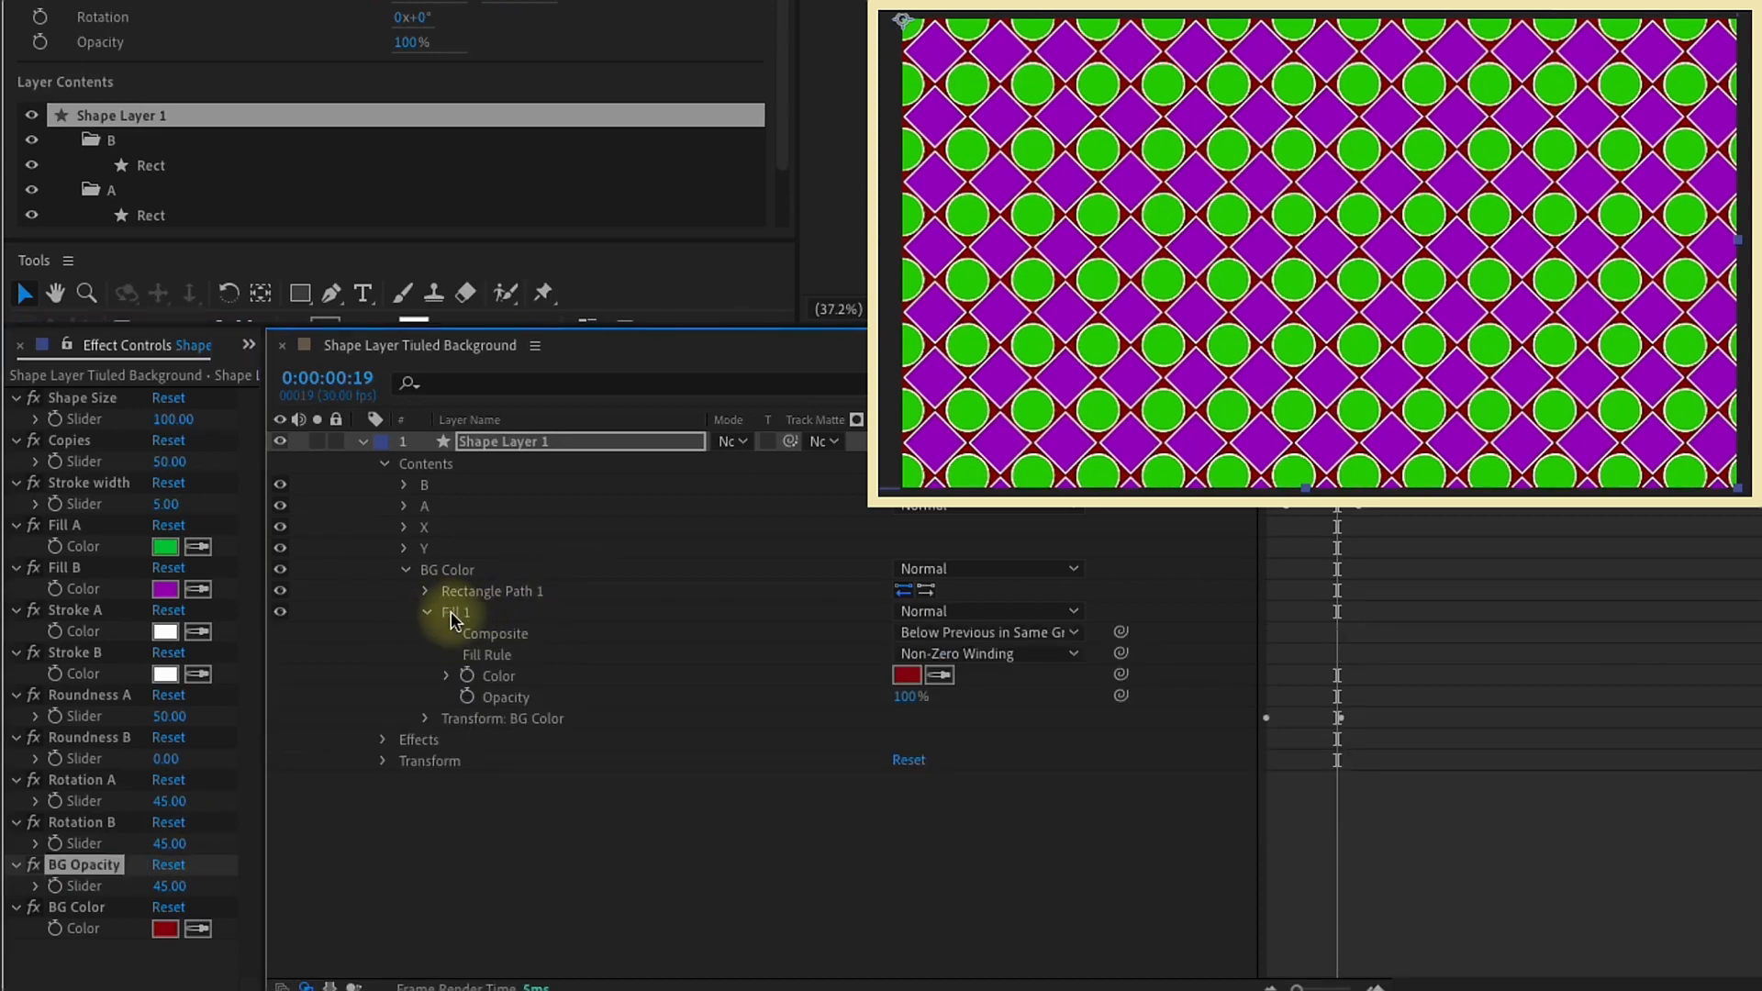
left_click(423, 720)
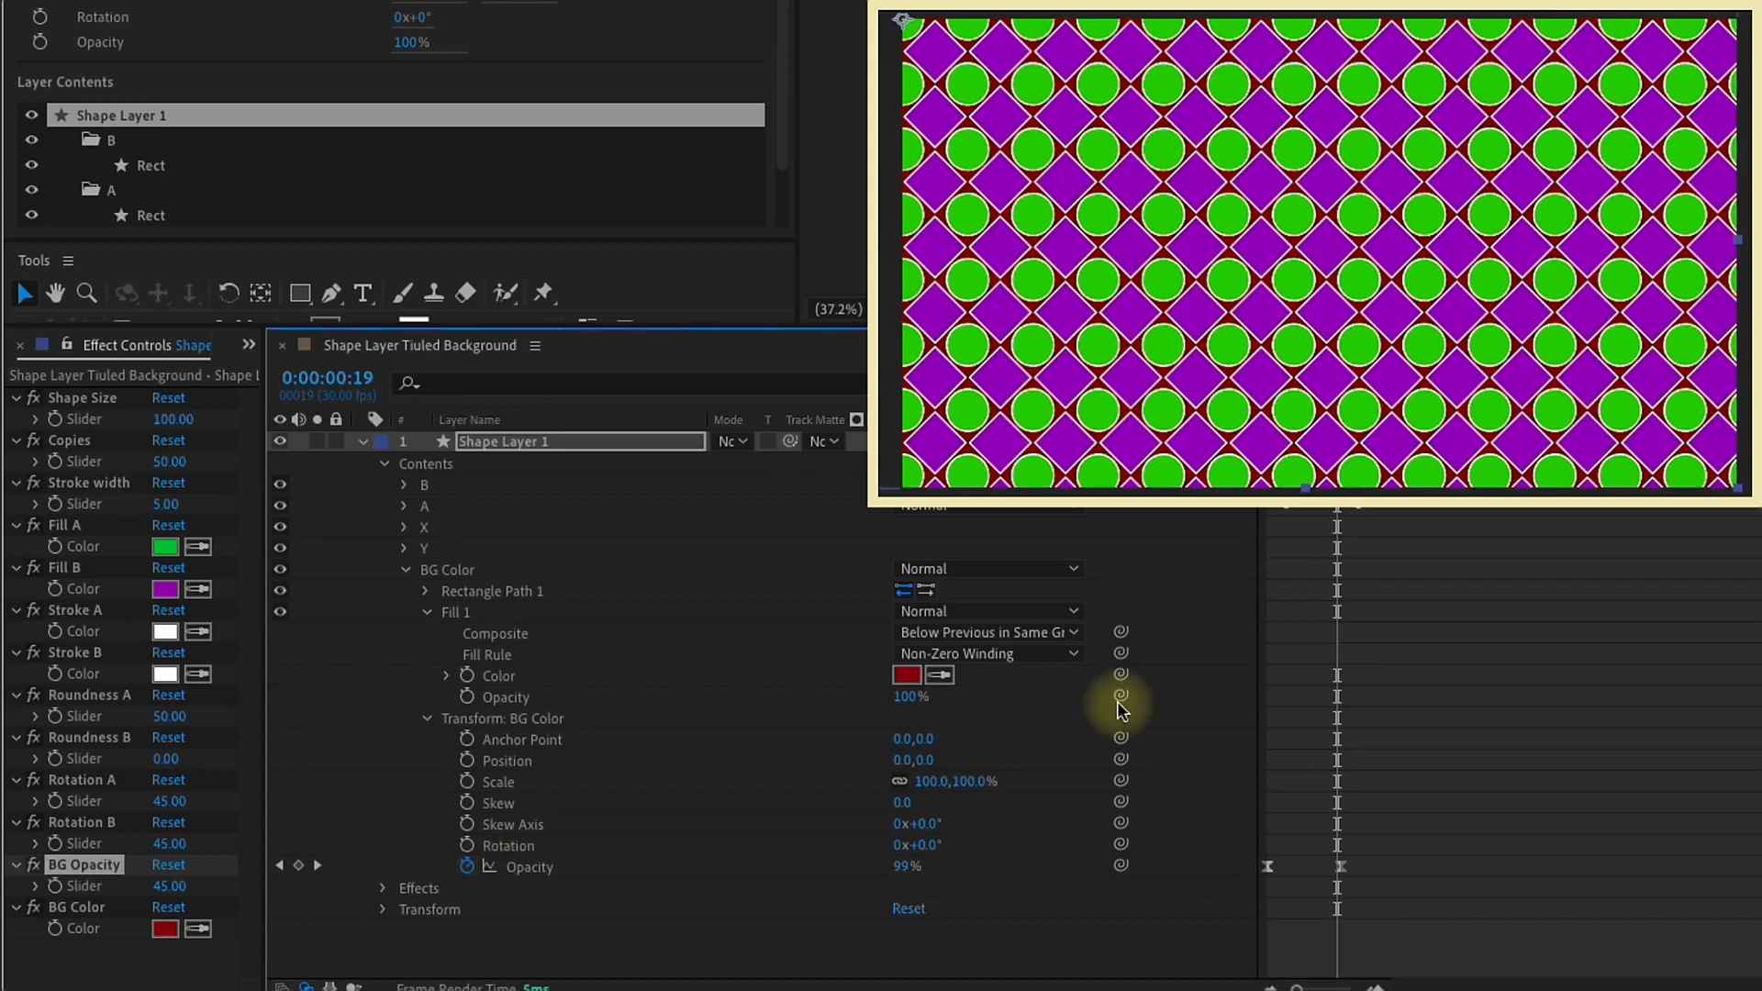
left_click_drag(1121, 696, 341, 888)
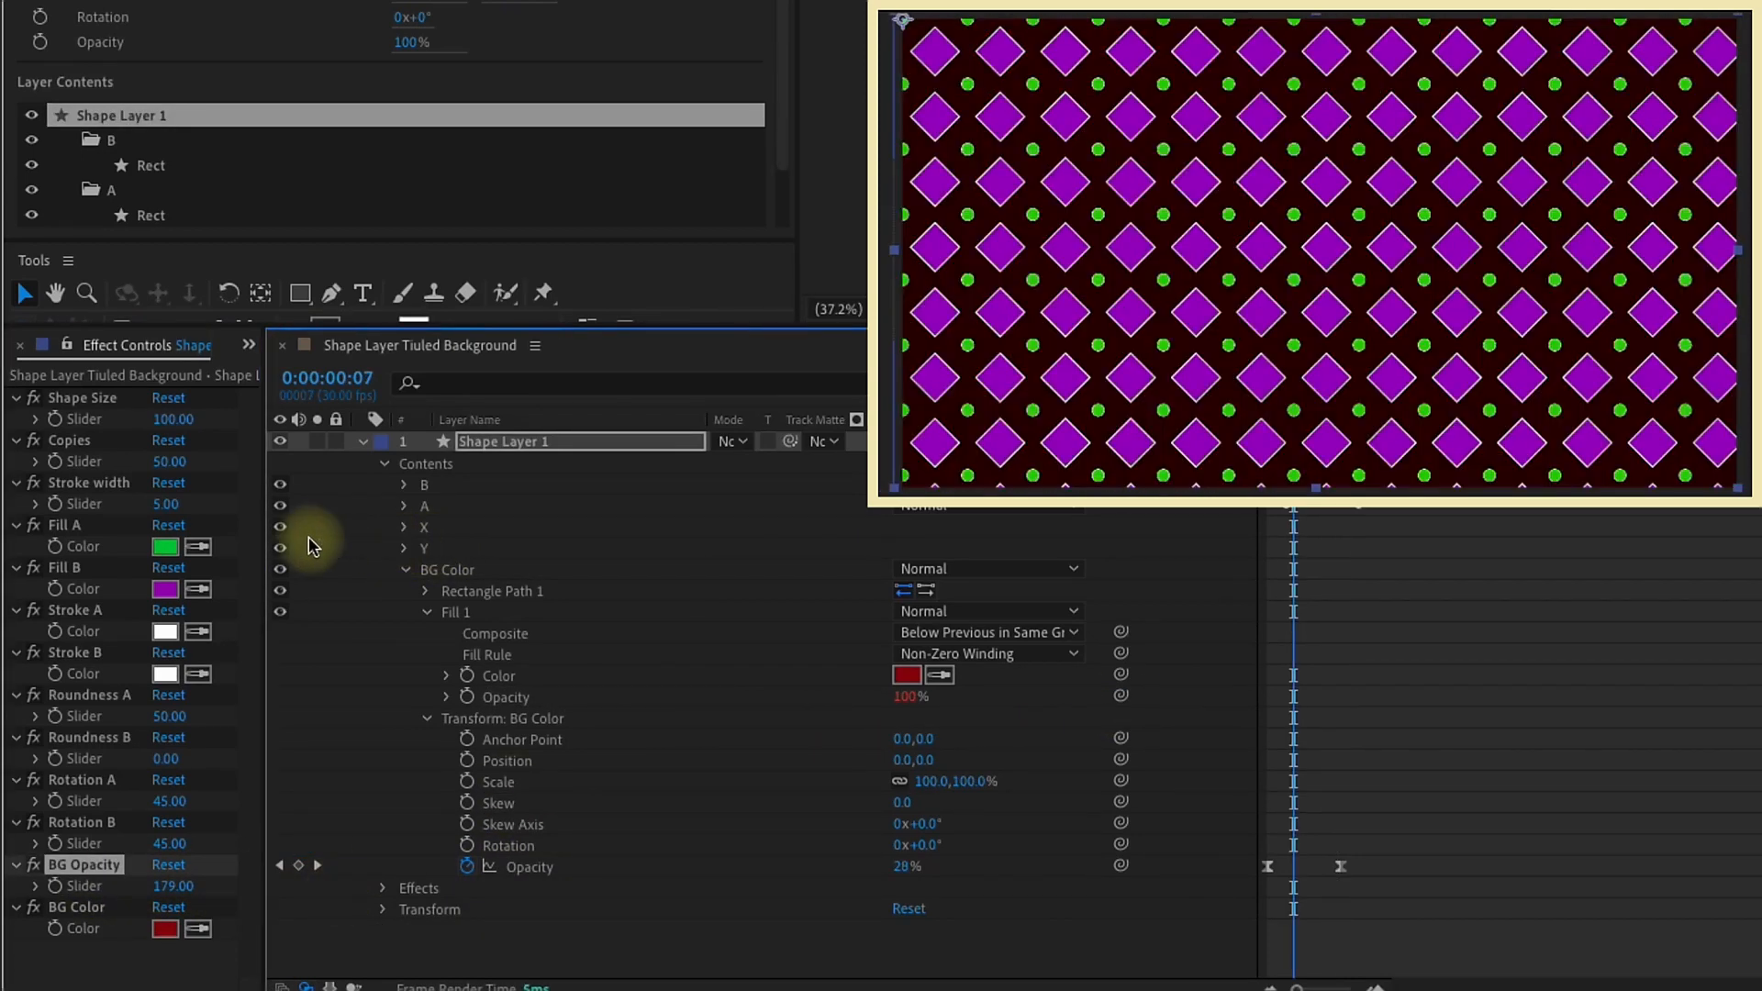
Step: Hide B, A, X and Y, and set the BG Opacity slider to 0
left_click_drag(281, 484, 280, 549)
mouse_move(1294, 395)
left_mouse_down()
mouse_move(1338, 394)
mouse_move(1304, 395)
left_mouse_up()
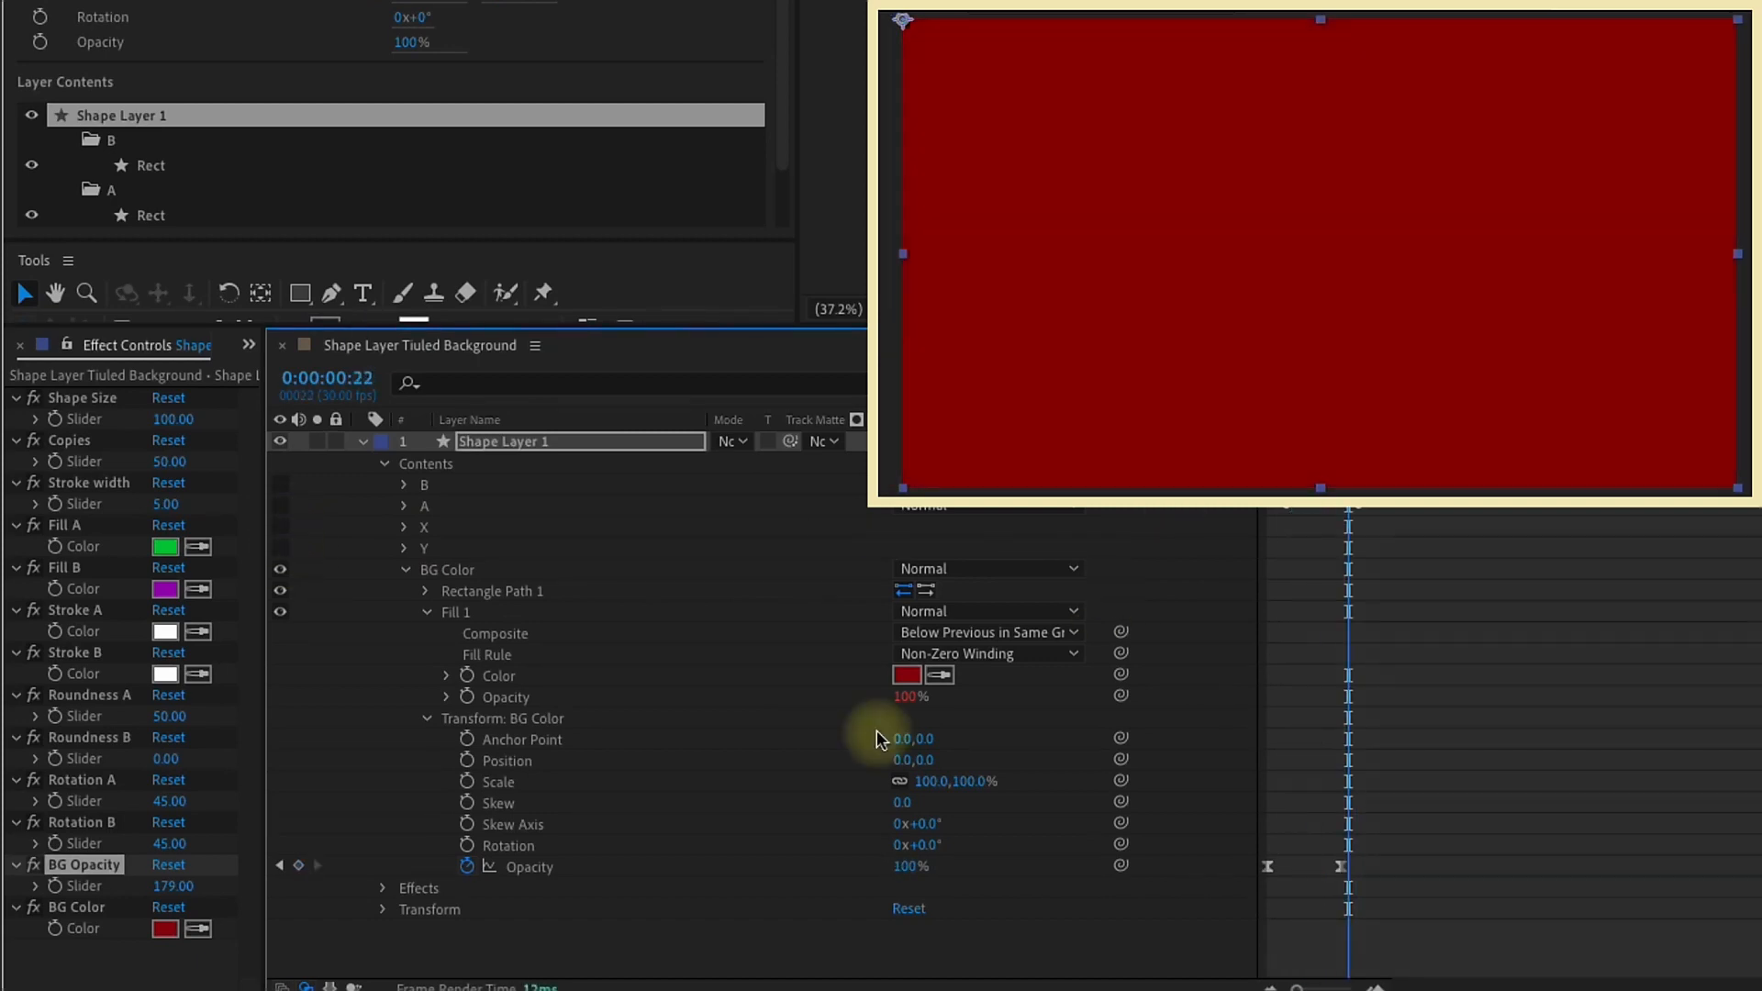
left_click(172, 887)
type("0")
key("Return")
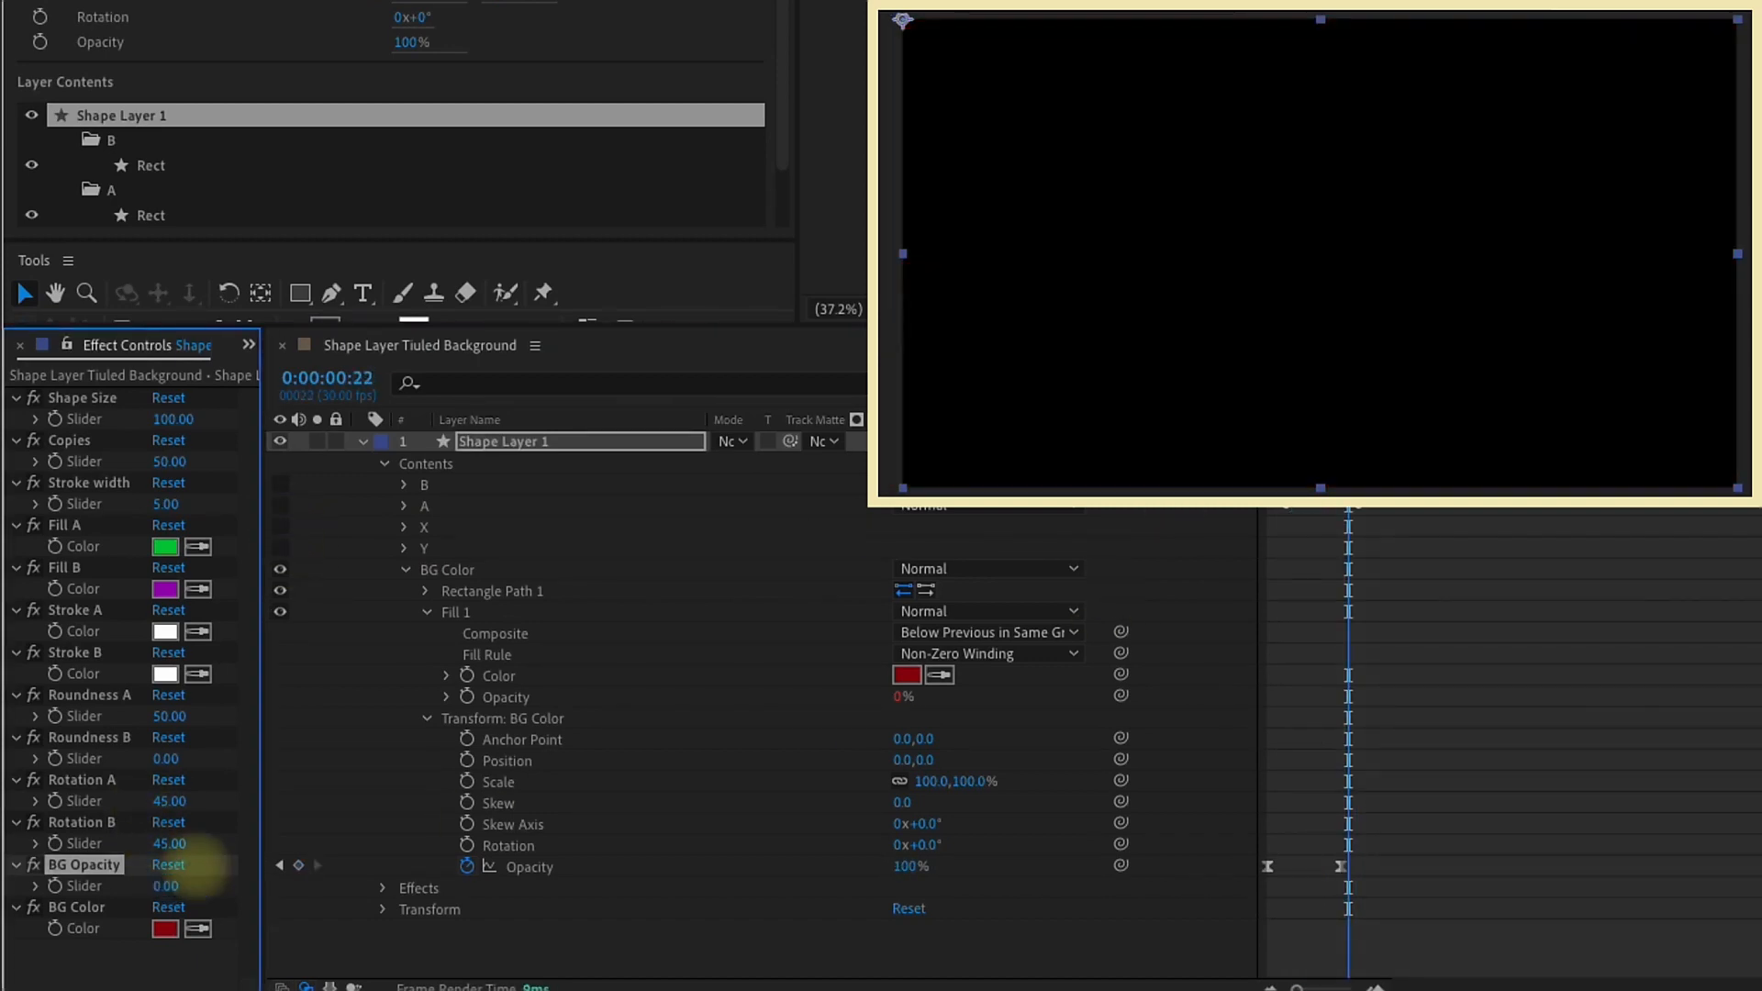
Step: Preview the background from the first frame and make B, A, X and Y visible again
key("Home")
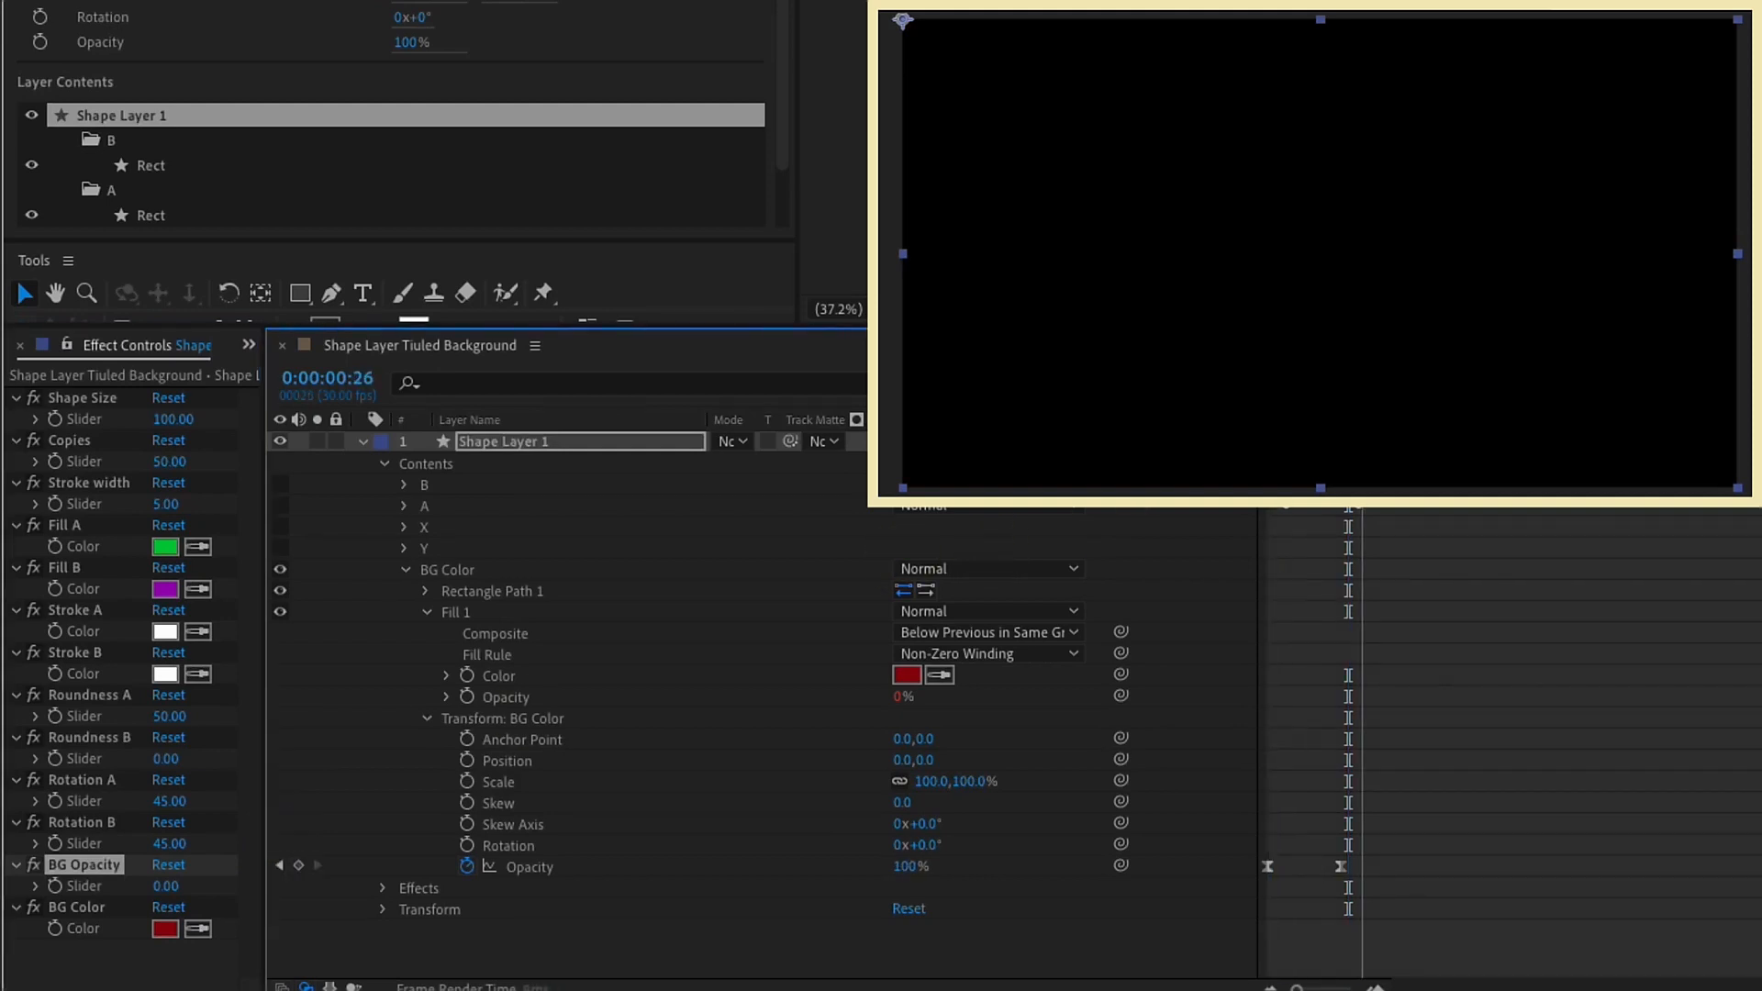
left_click(285, 483)
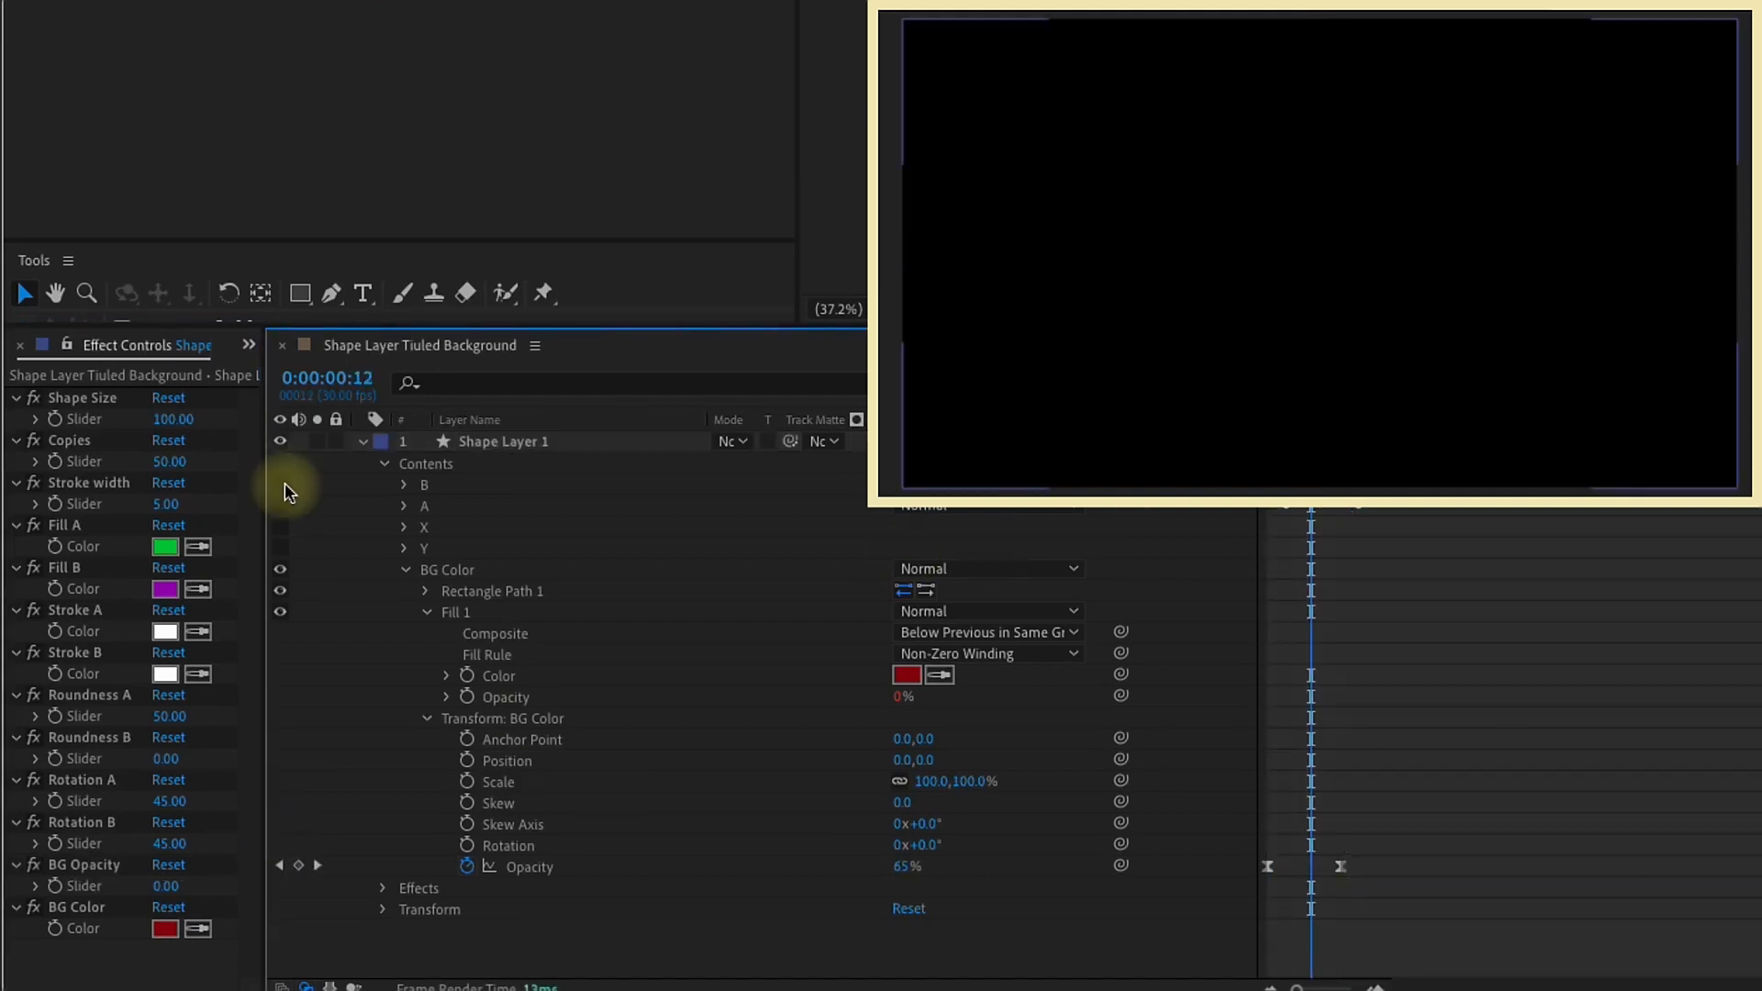
left_click(282, 555)
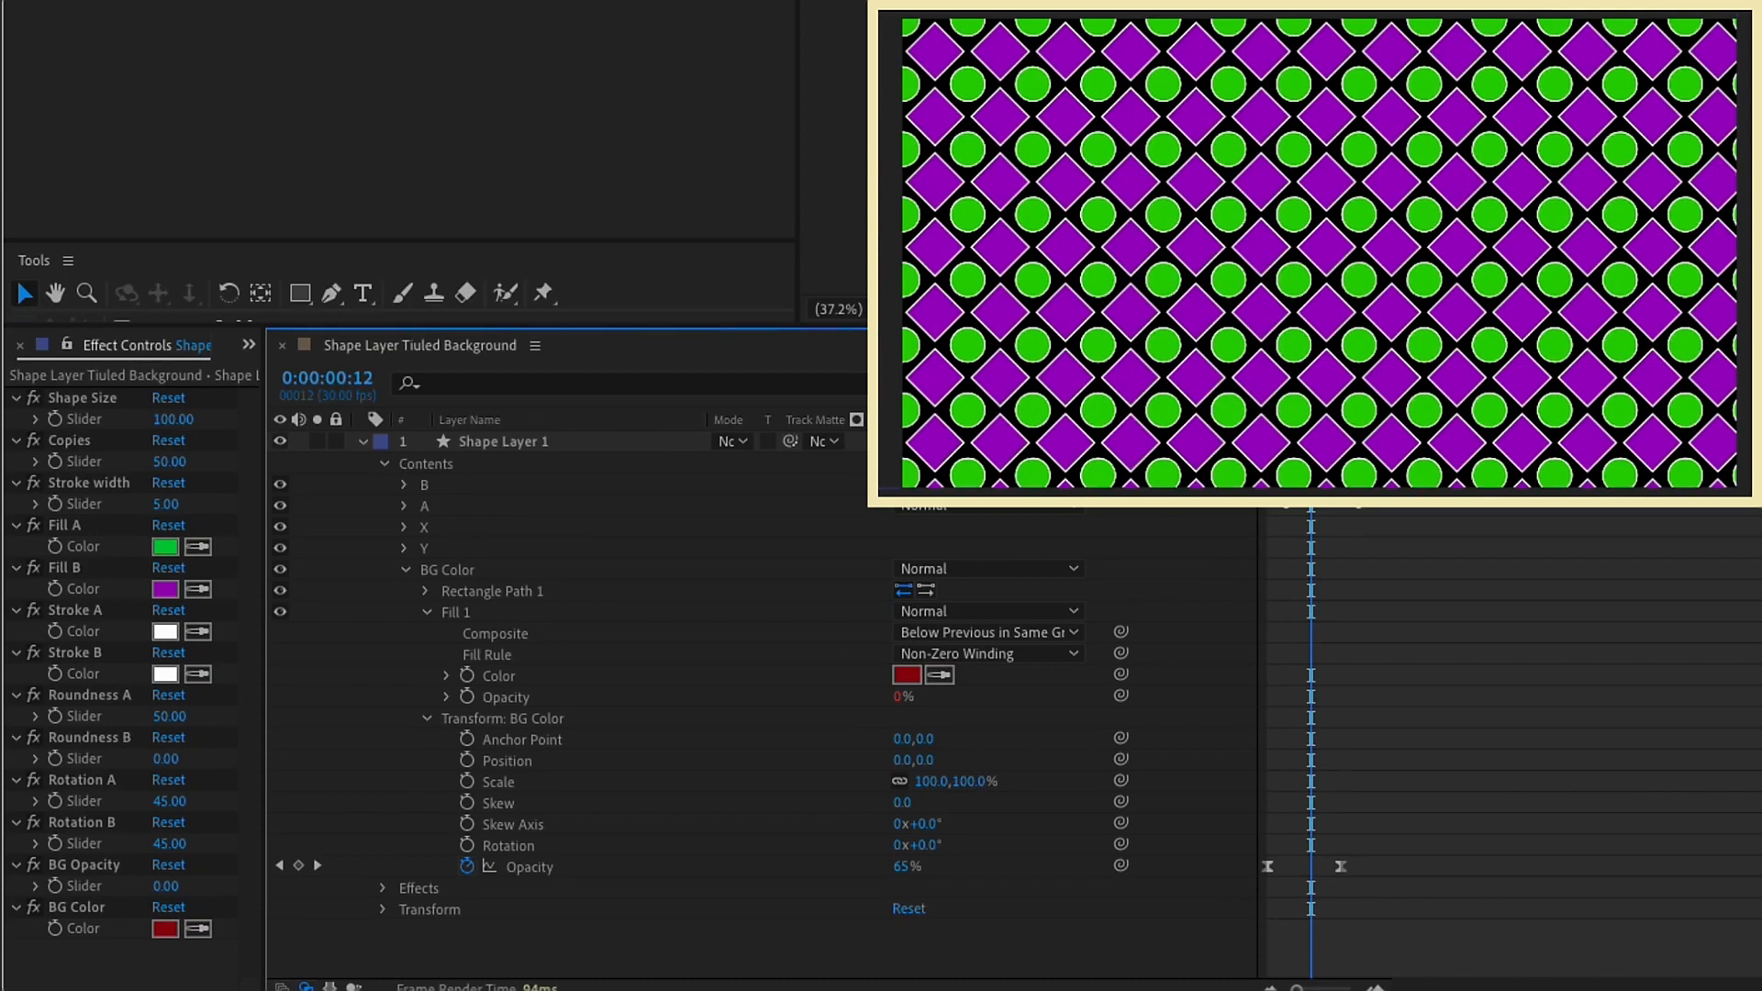
Step: Set the Roundness A slider to 0 and preview the animation
left_click(169, 716)
type("0")
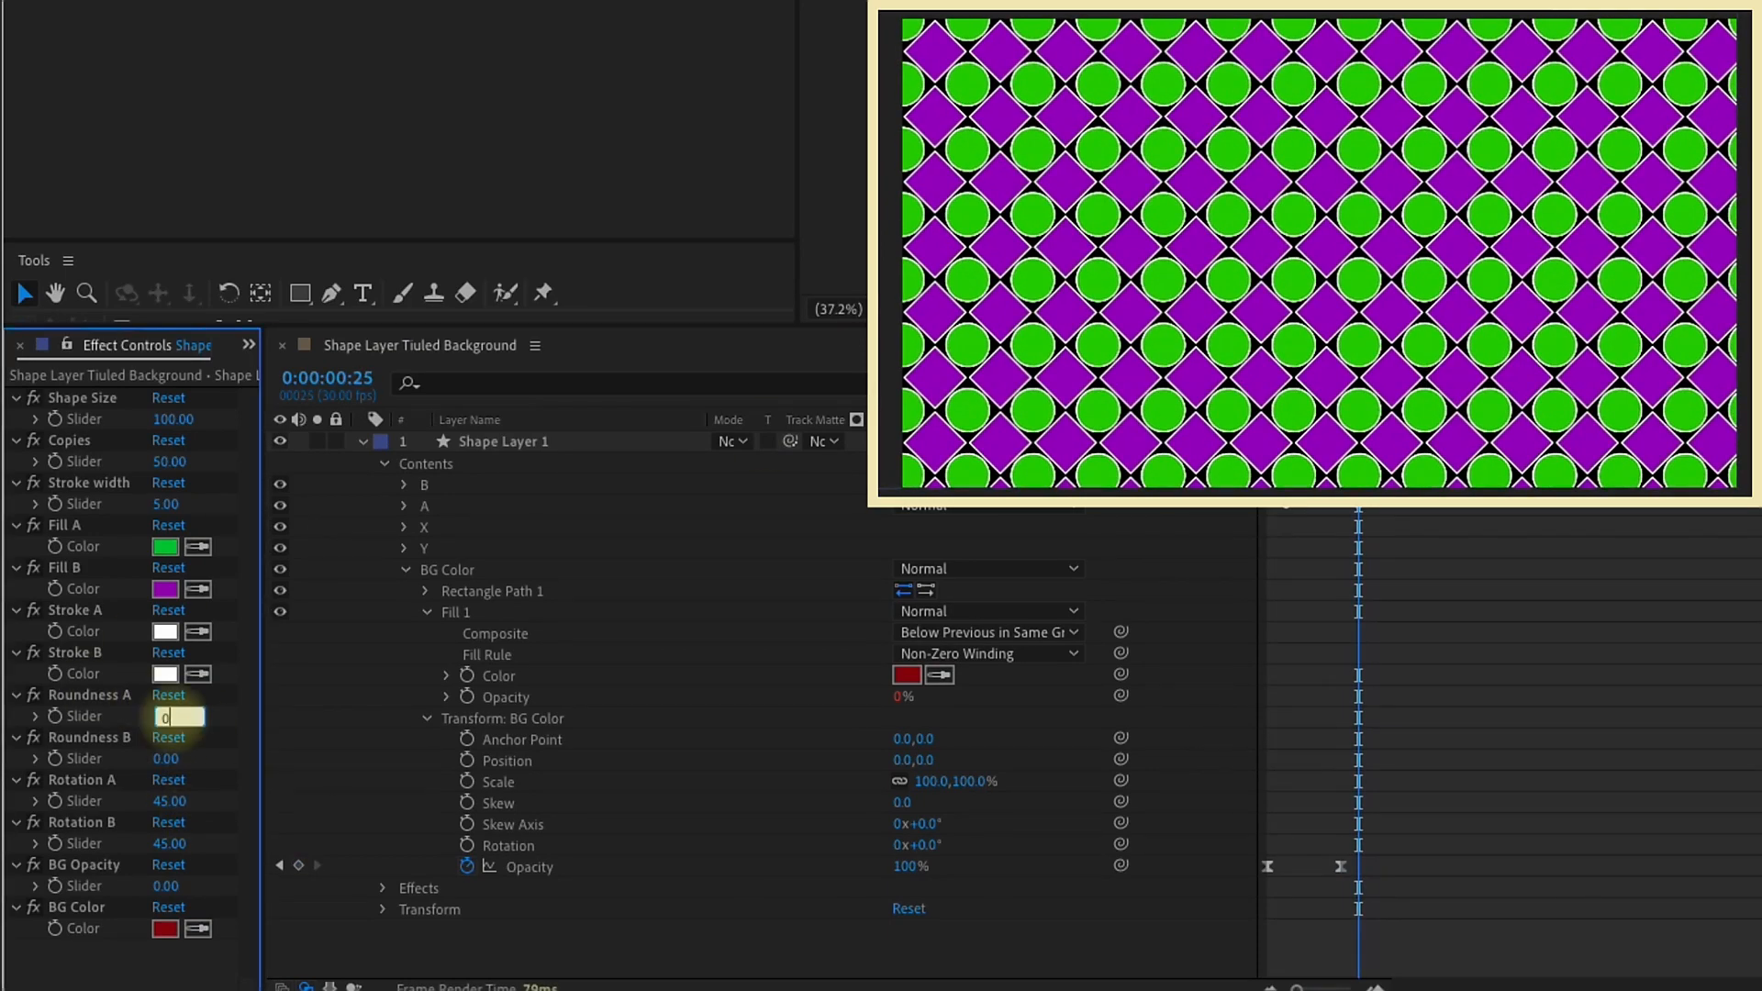
key("Return")
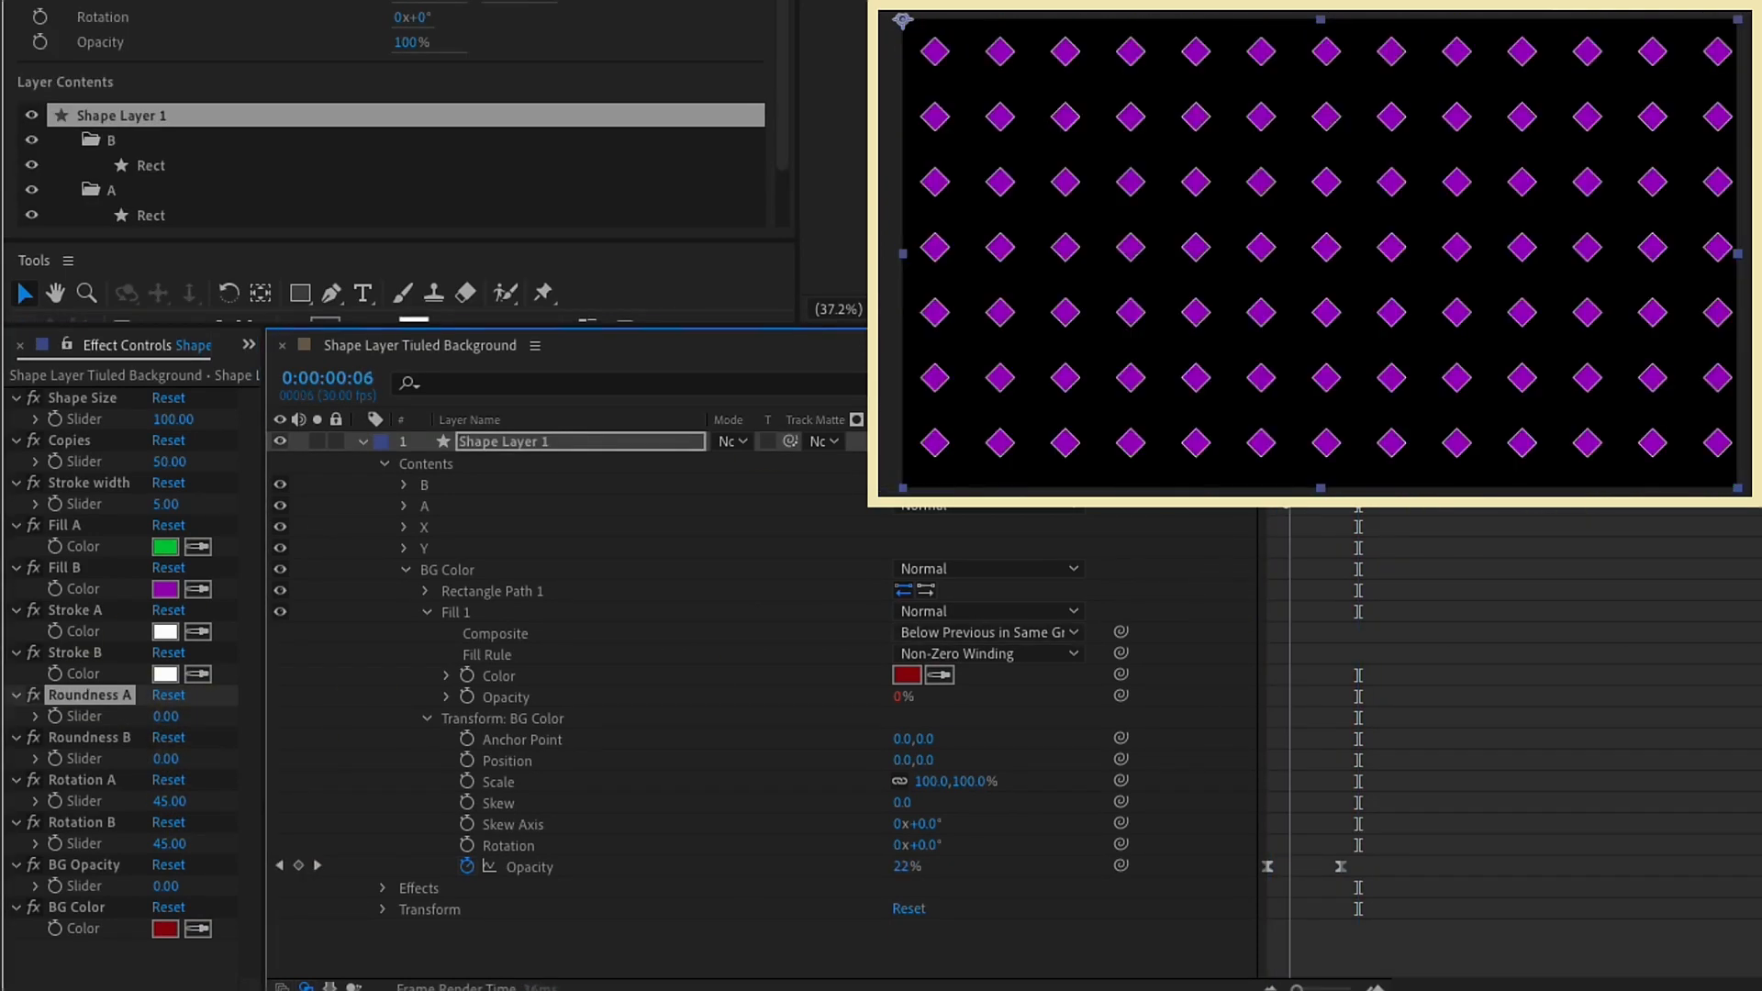
left_click(168, 886)
type("100")
key("Return")
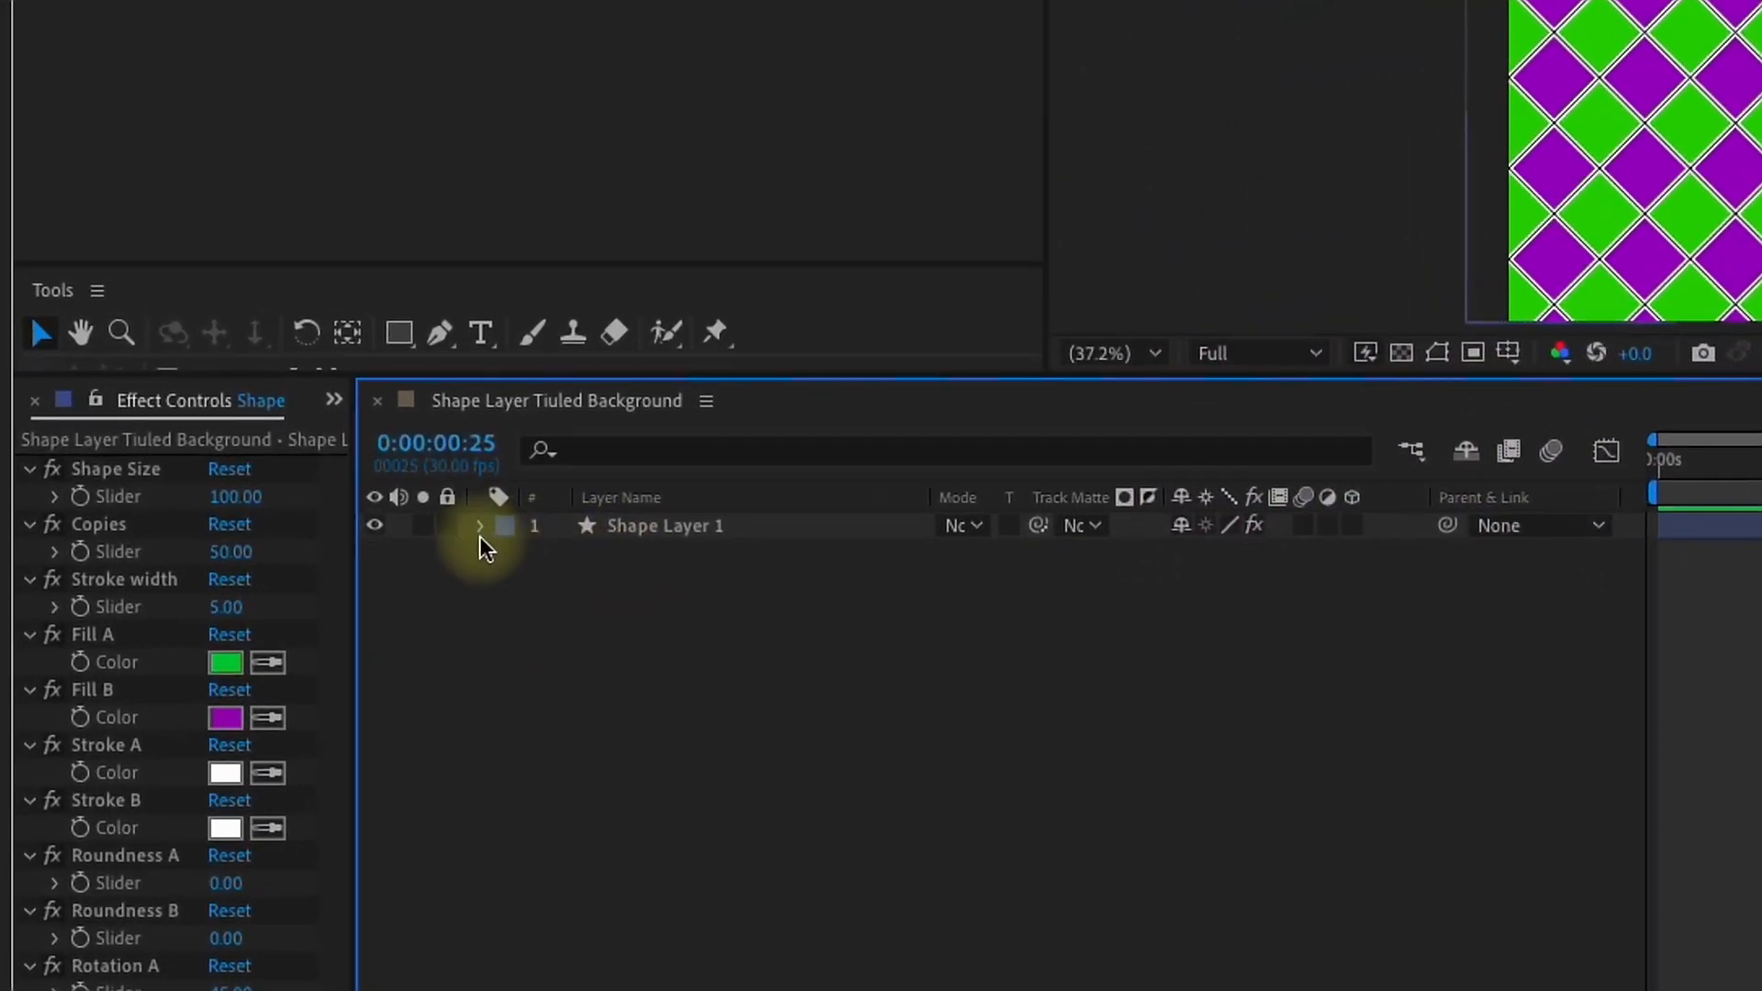
Step: Expand Shape Layer 1, collapse its contents, and select the Contents, Effects and Transform groups together
left_click(478, 526)
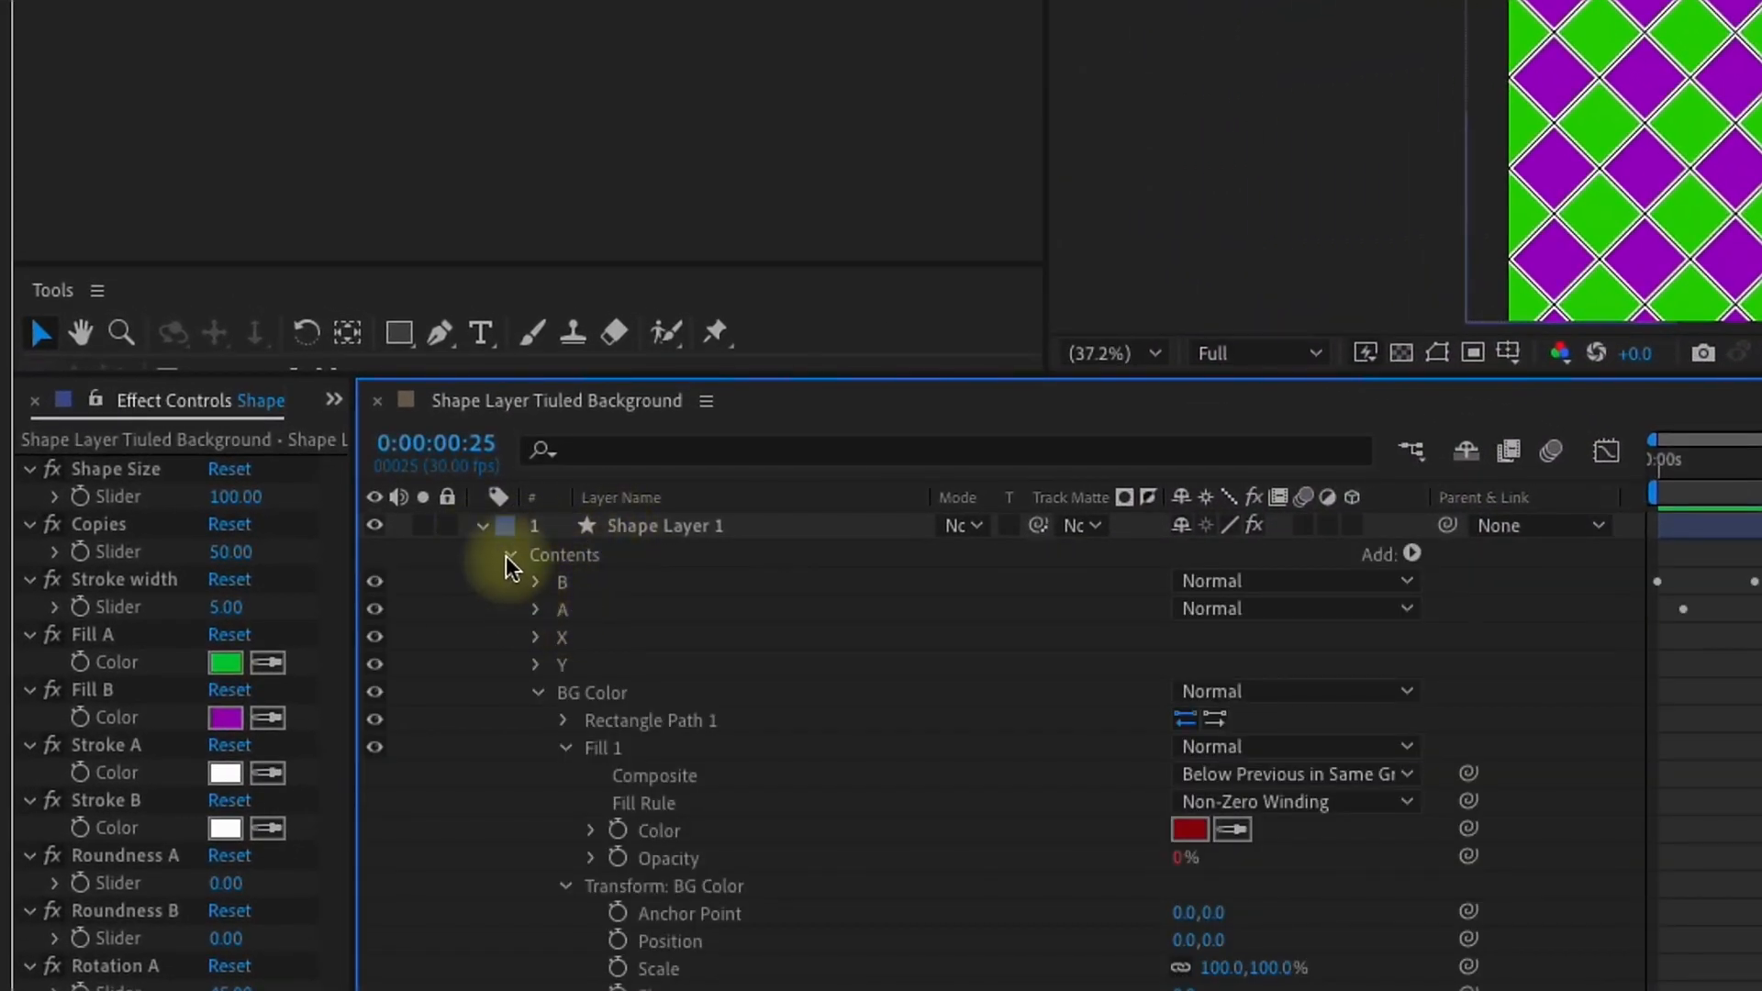
left_click(508, 554)
left_click(565, 556)
left_click(571, 585, "shift")
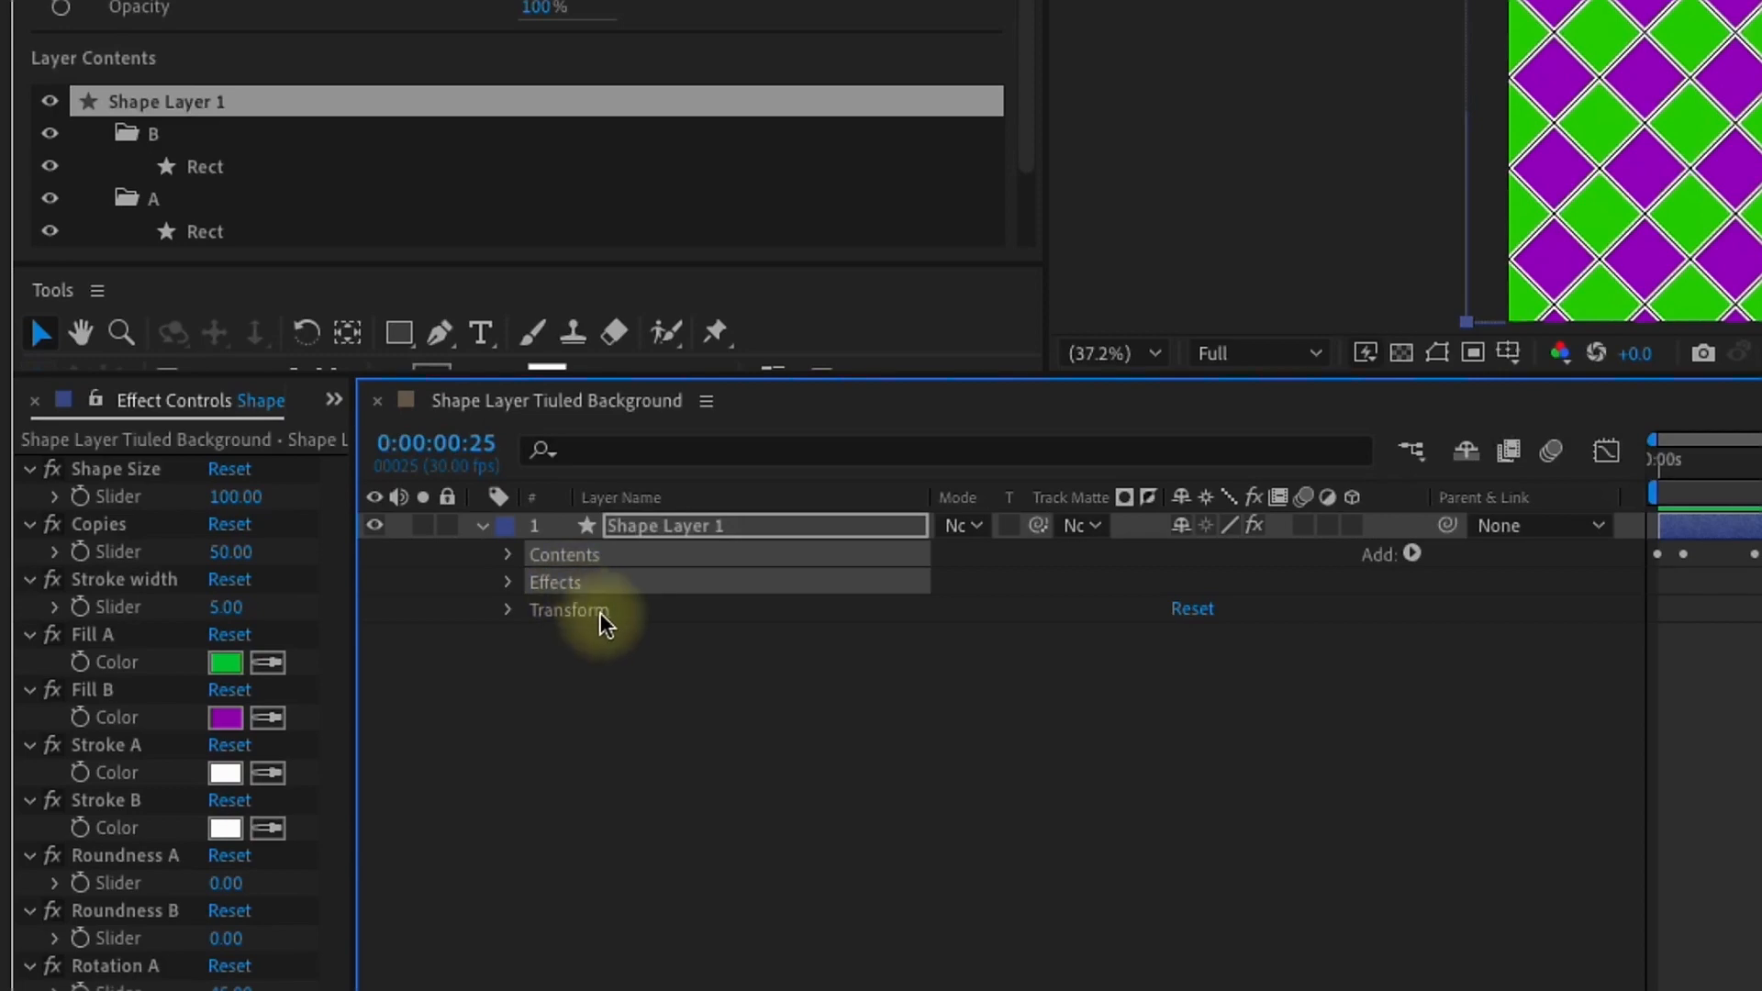
left_click(597, 610, "shift")
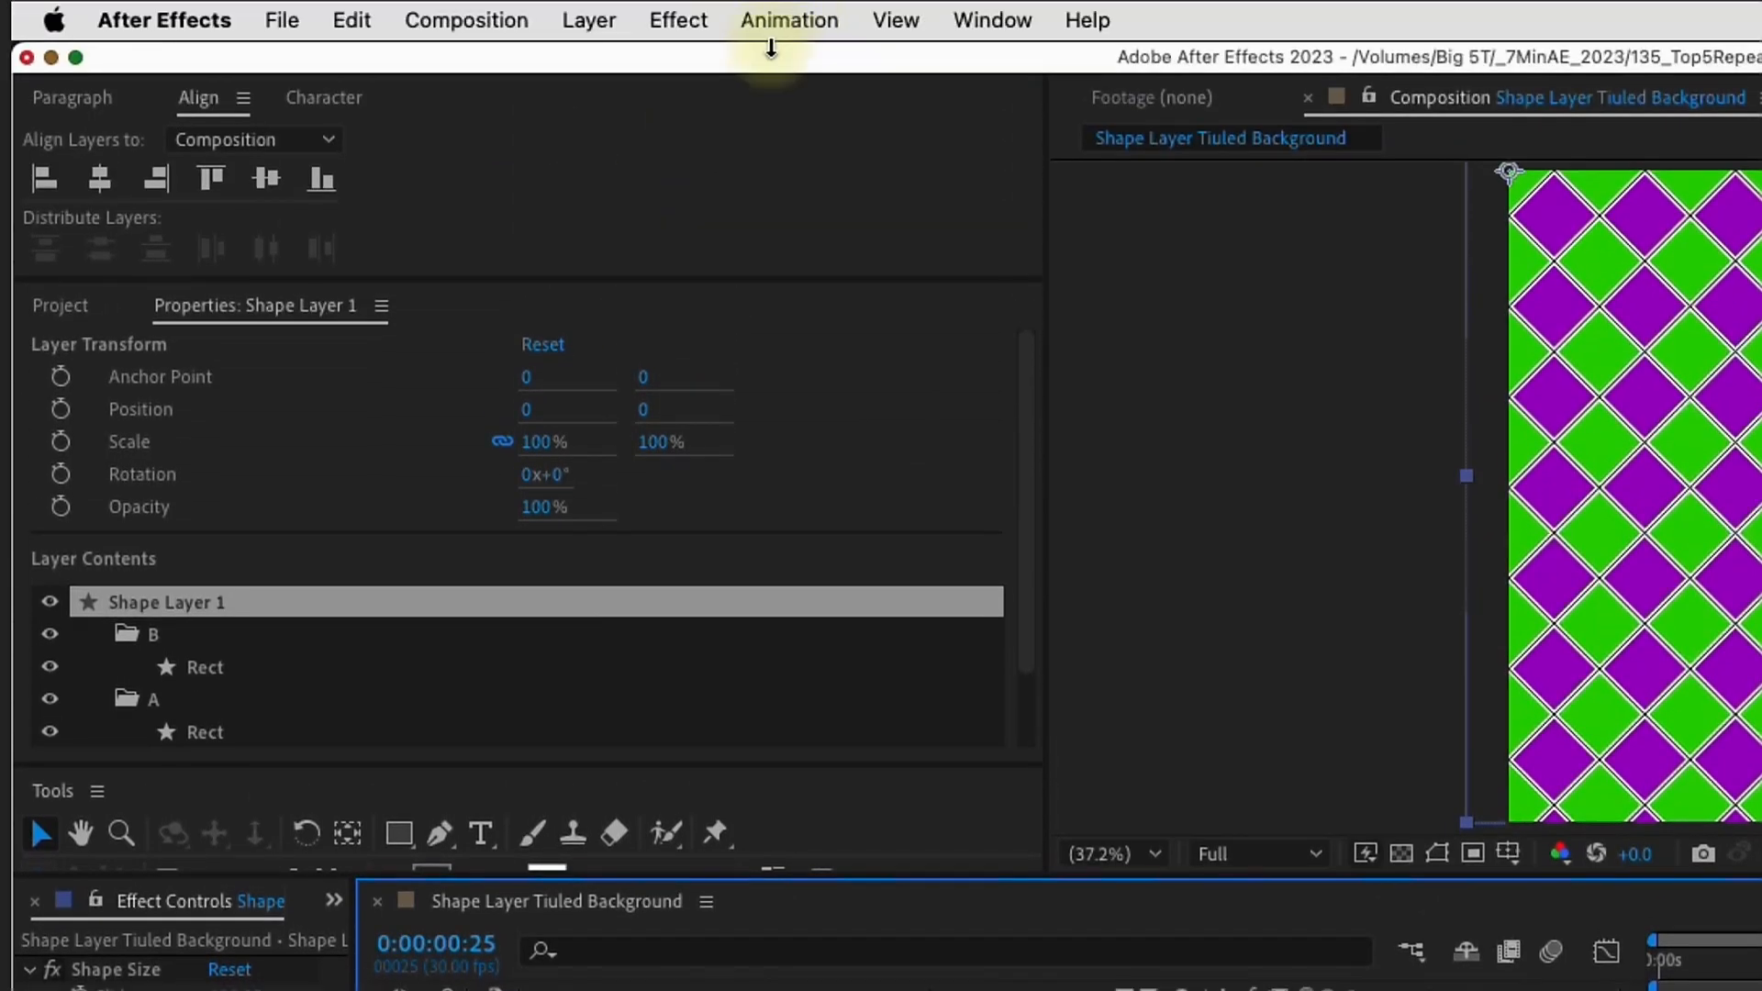
Step: Display Effects & Presets and start creating a new animation preset from the selected groups of Shape Layer 1
left_click(769, 22)
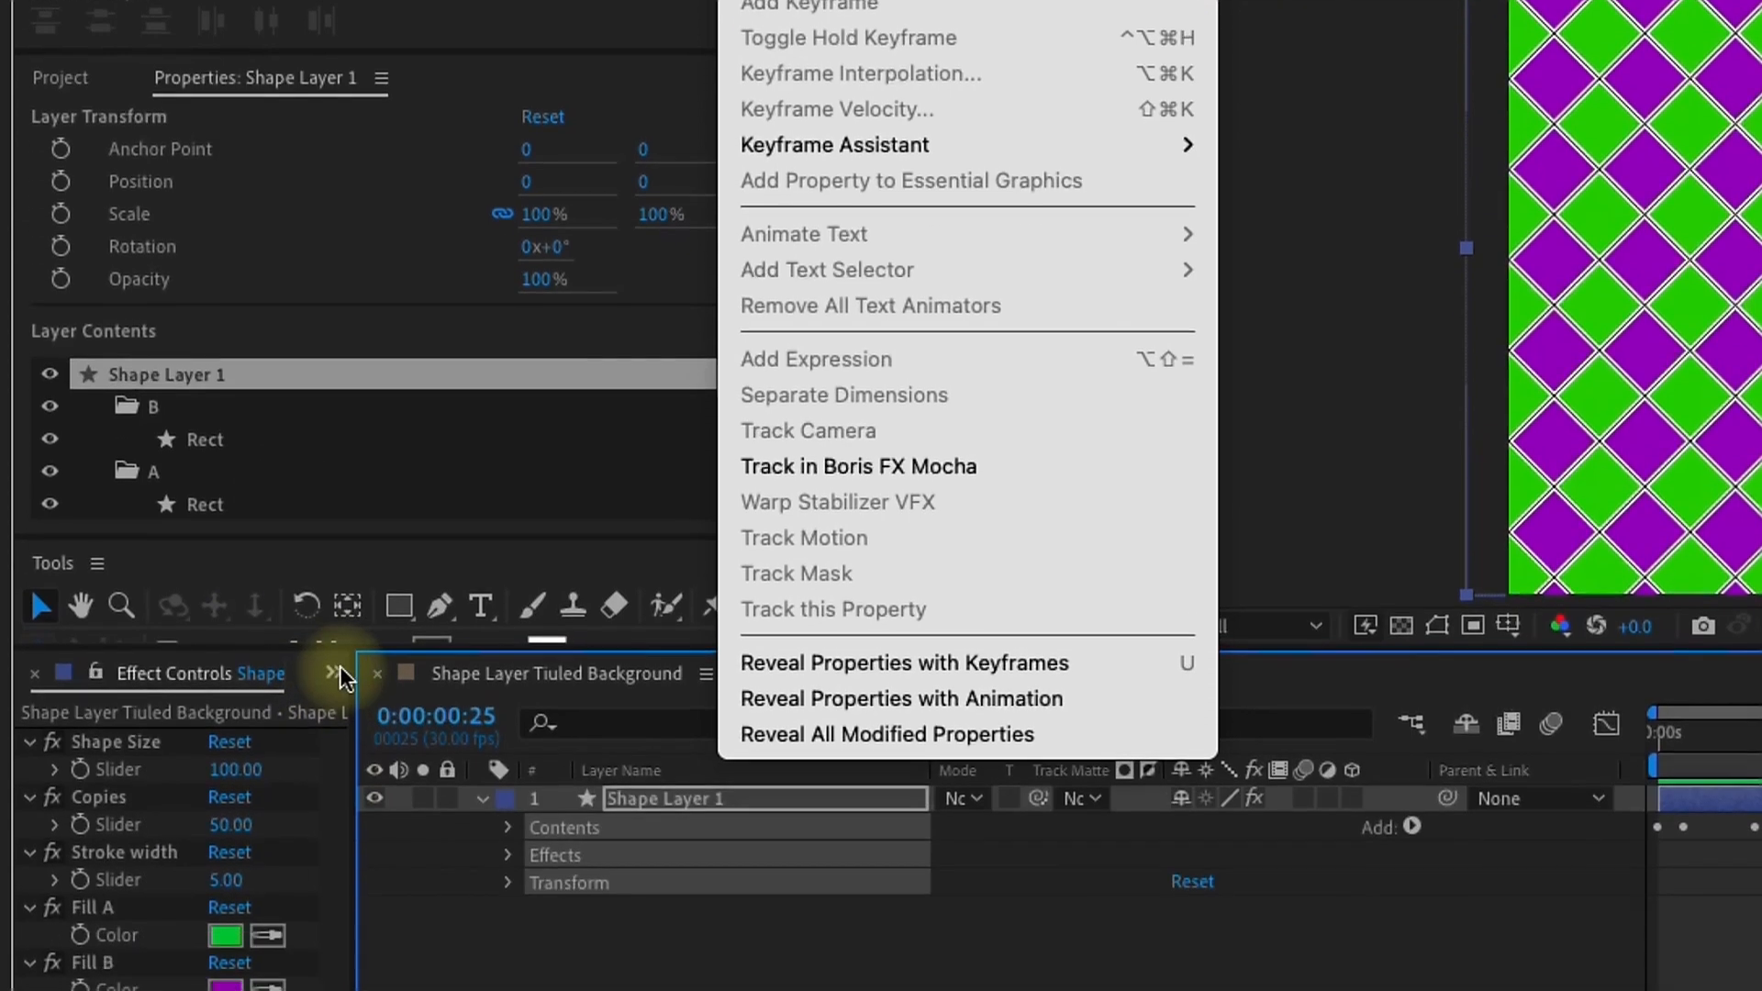
left_click(334, 671)
left_click(333, 673)
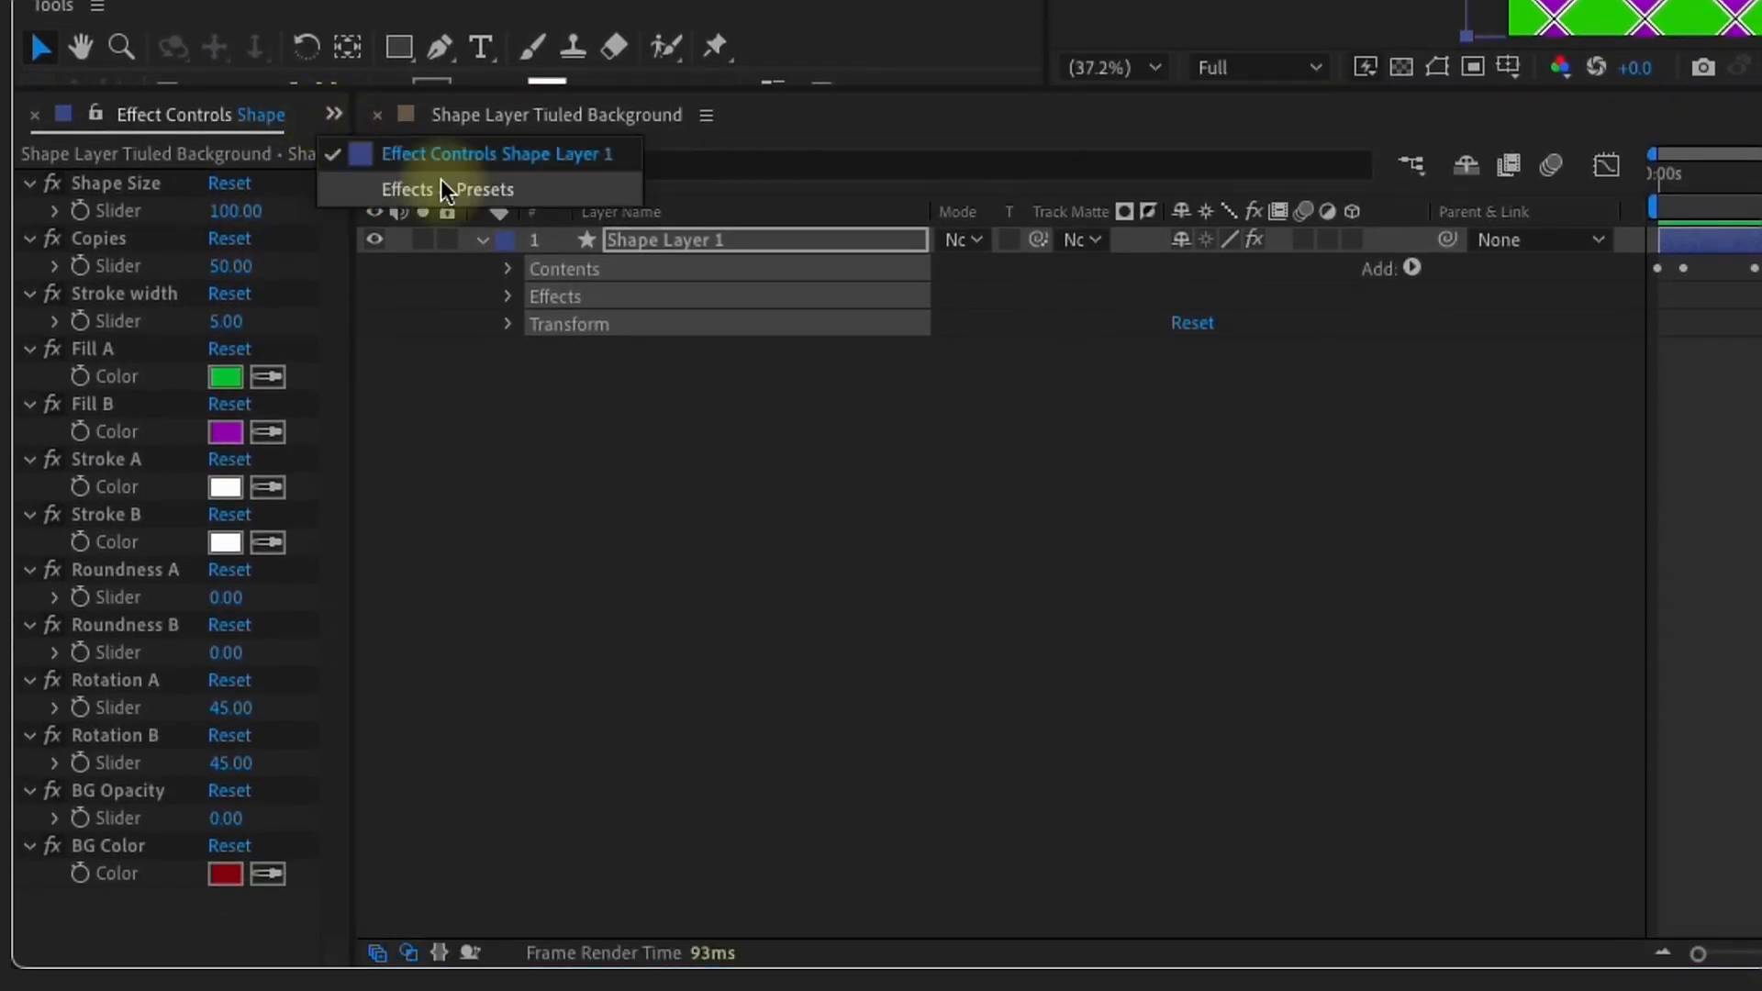
left_click(440, 189)
left_click(640, 246)
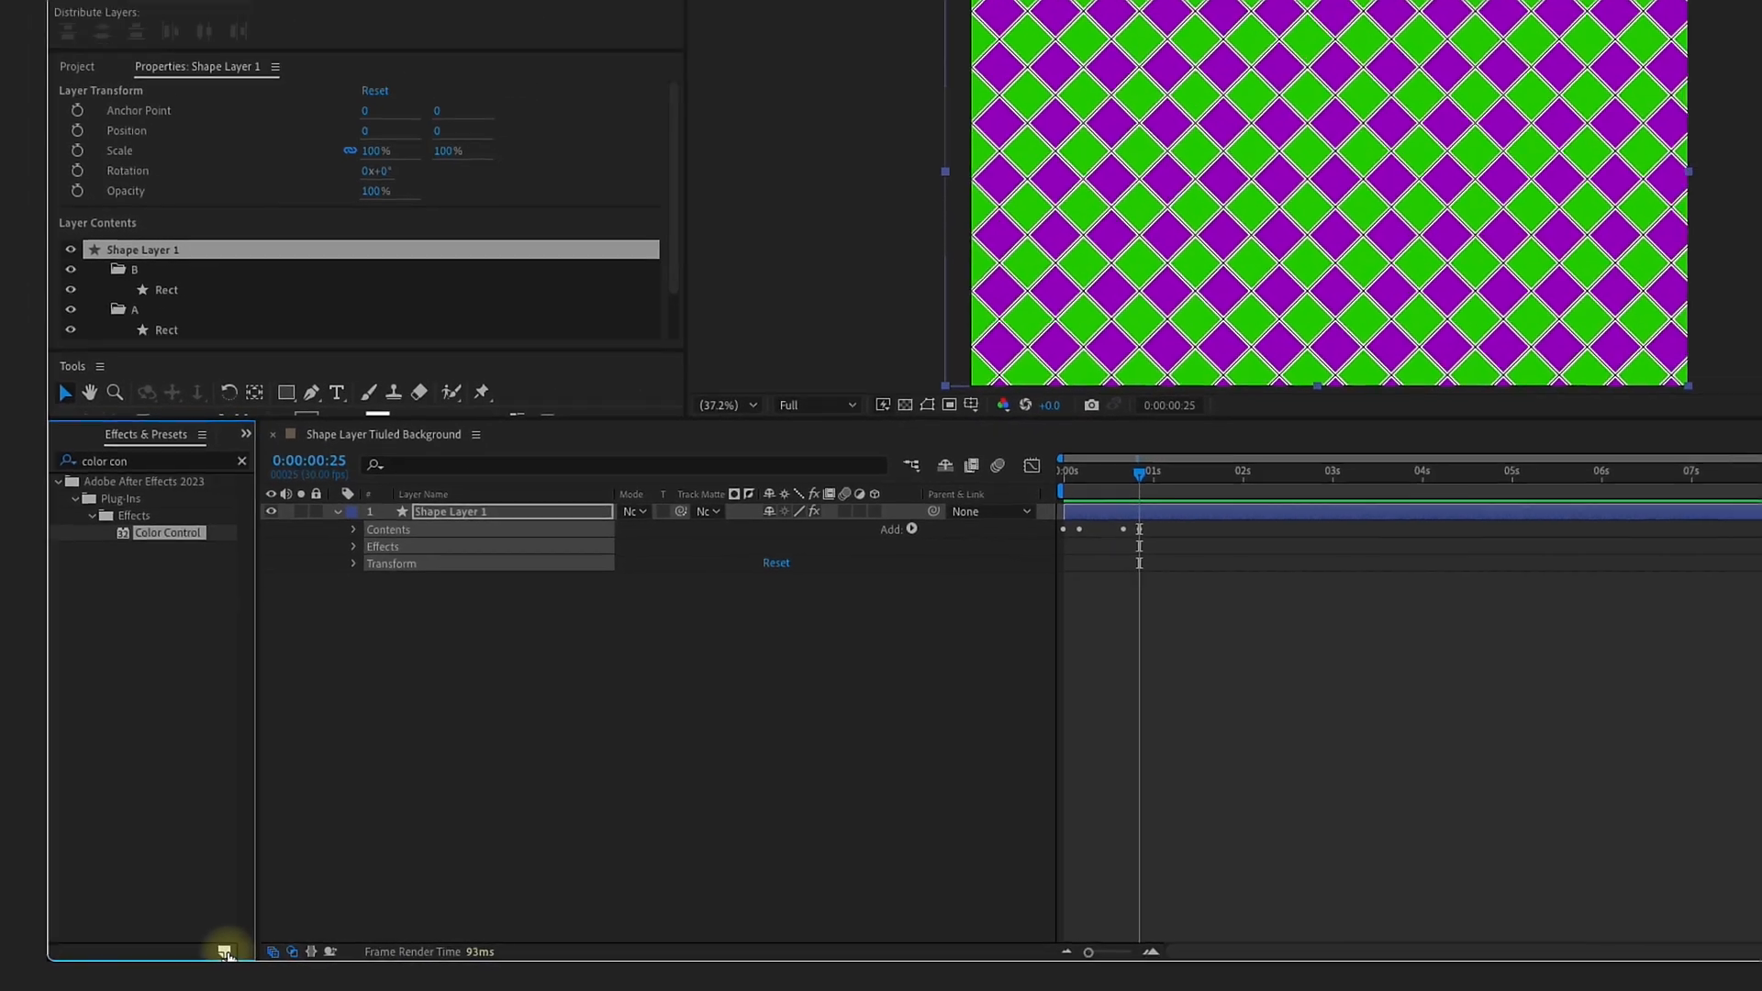
left_click(299, 953)
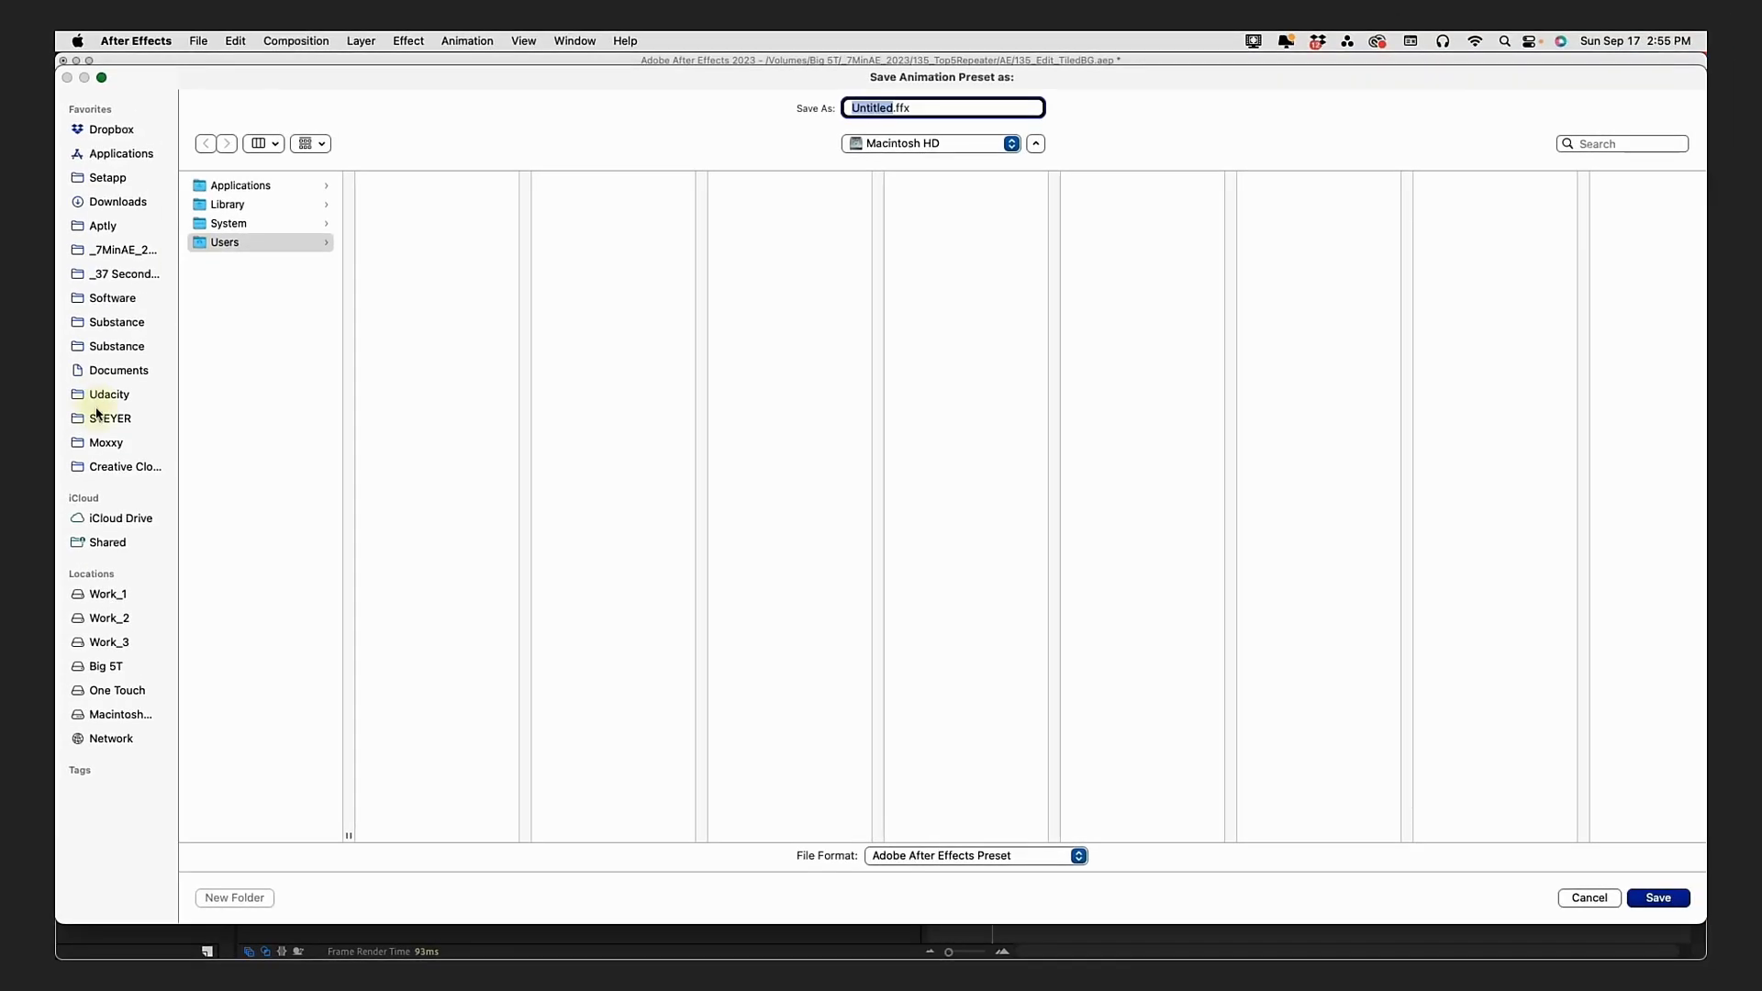
Step: Save the preset as Tile_BG in Documents/Adobe/After Effects 2023/User Presets/7 Minute AE
left_click(115, 371)
left_click(264, 186)
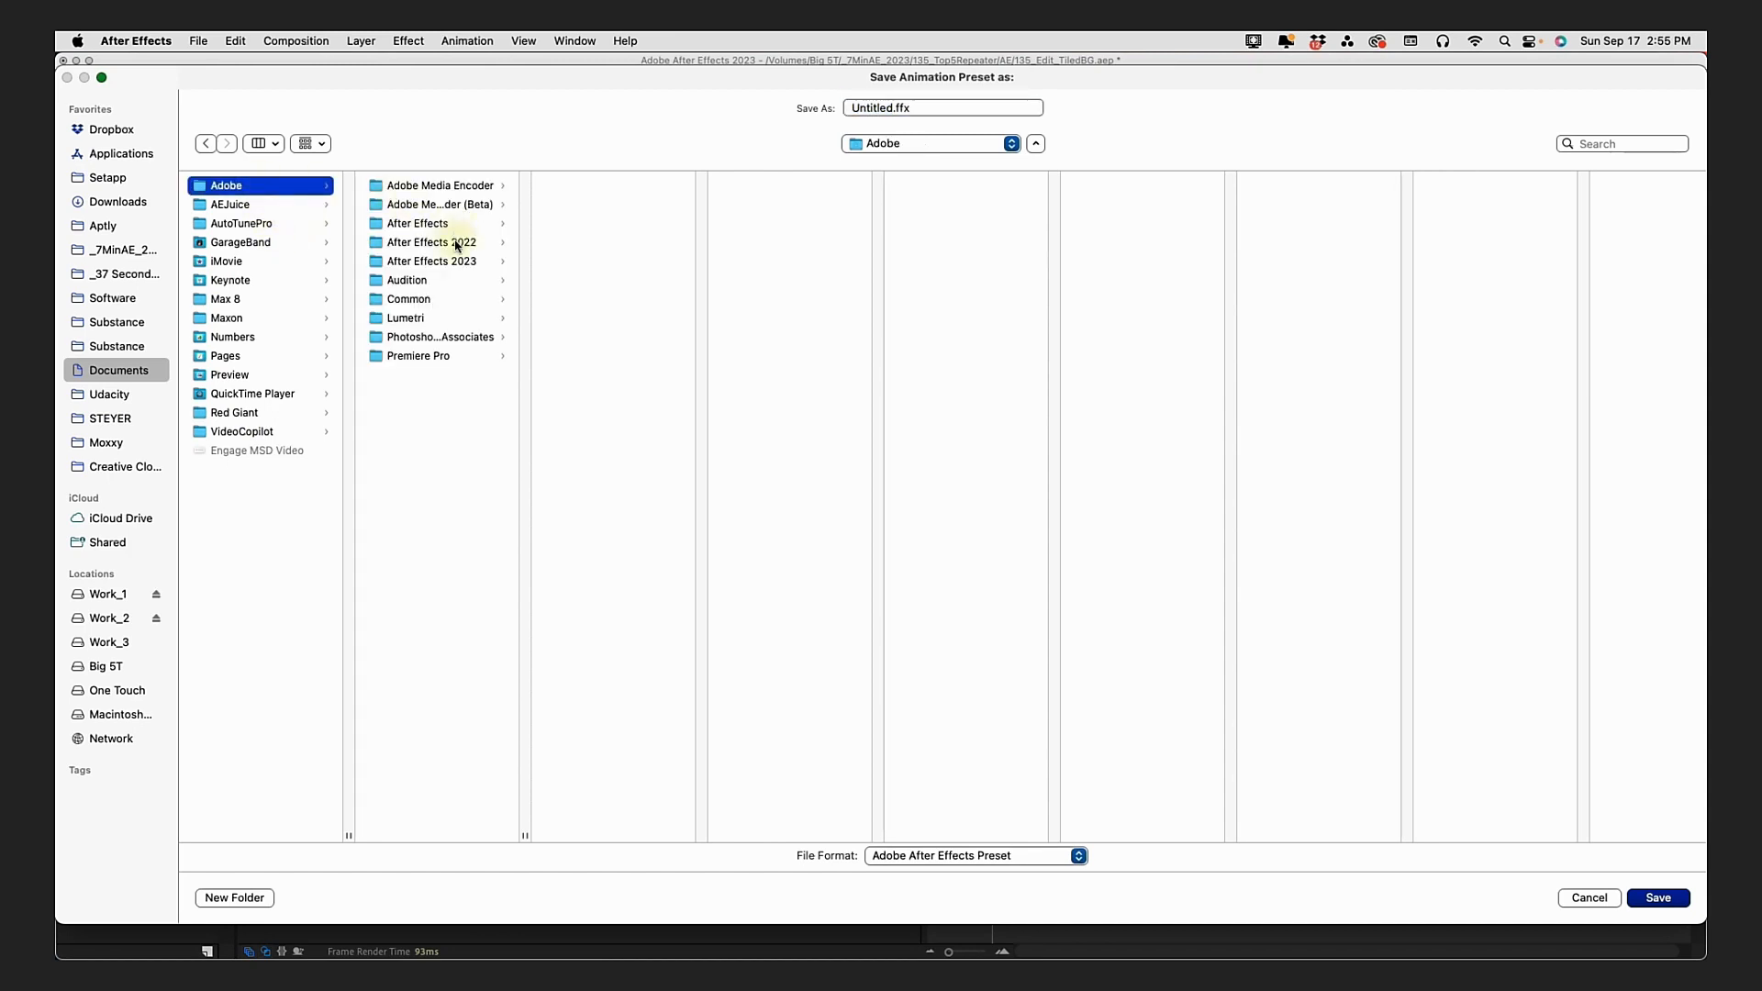
left_click(456, 262)
left_click(614, 231)
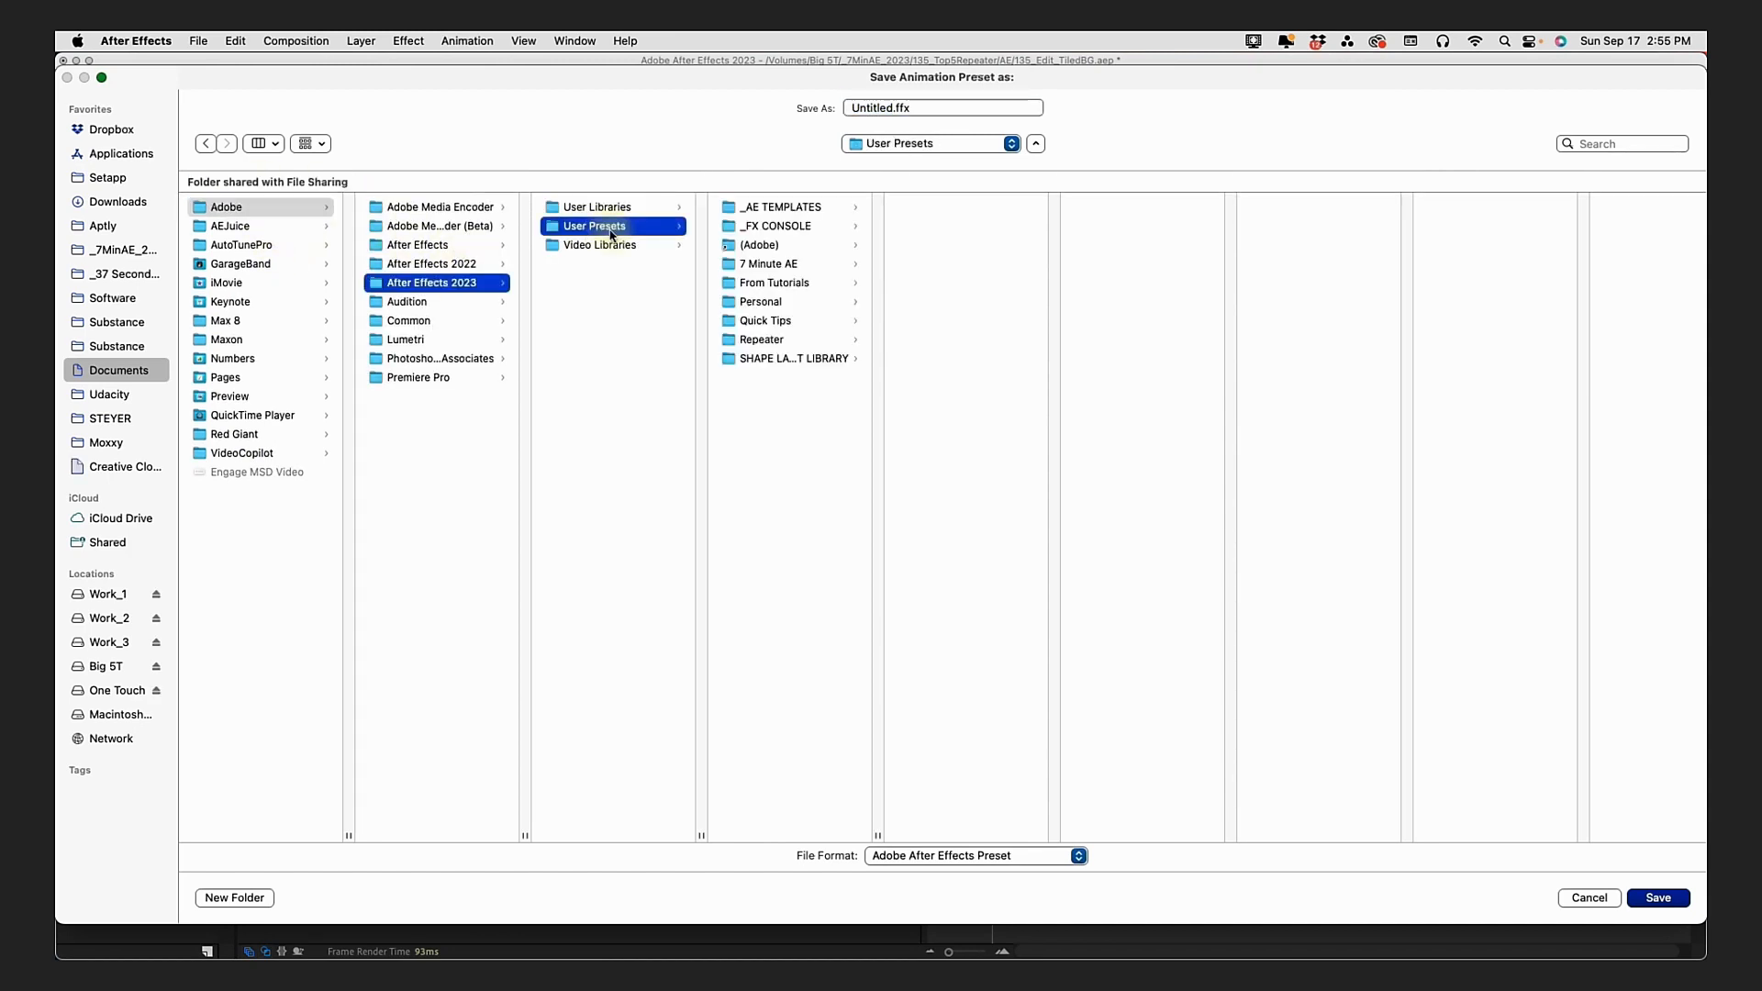
left_click(780, 266)
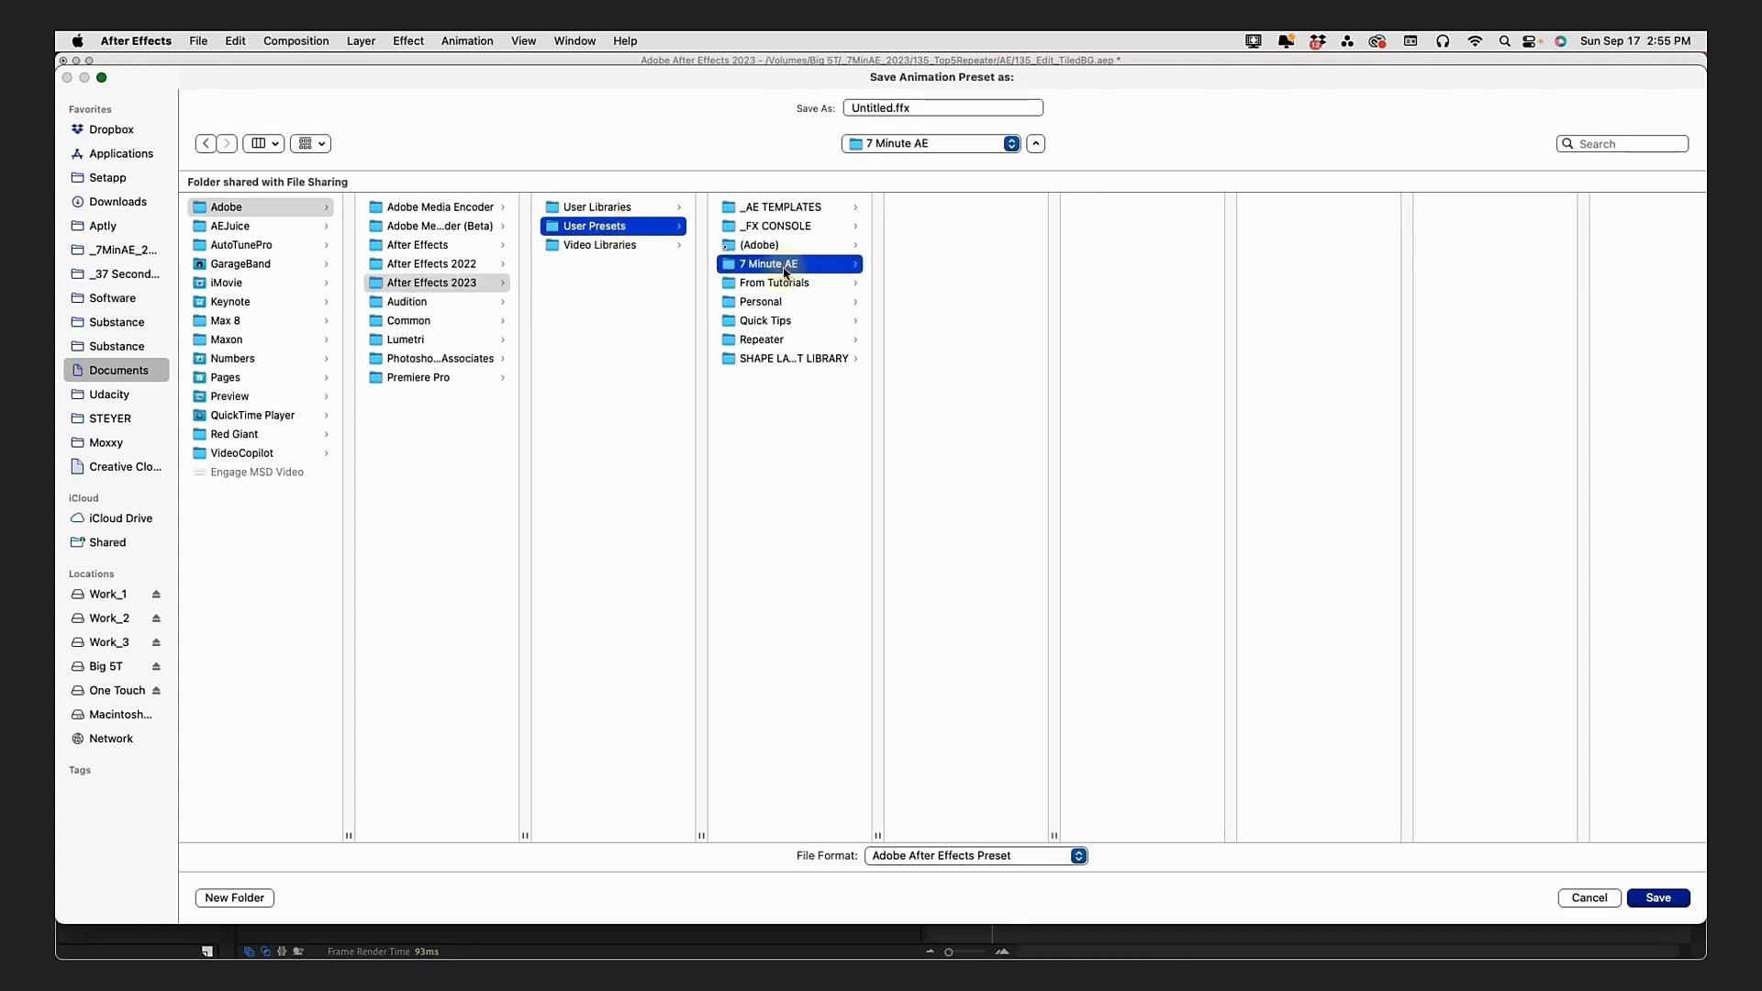
left_click(956, 108)
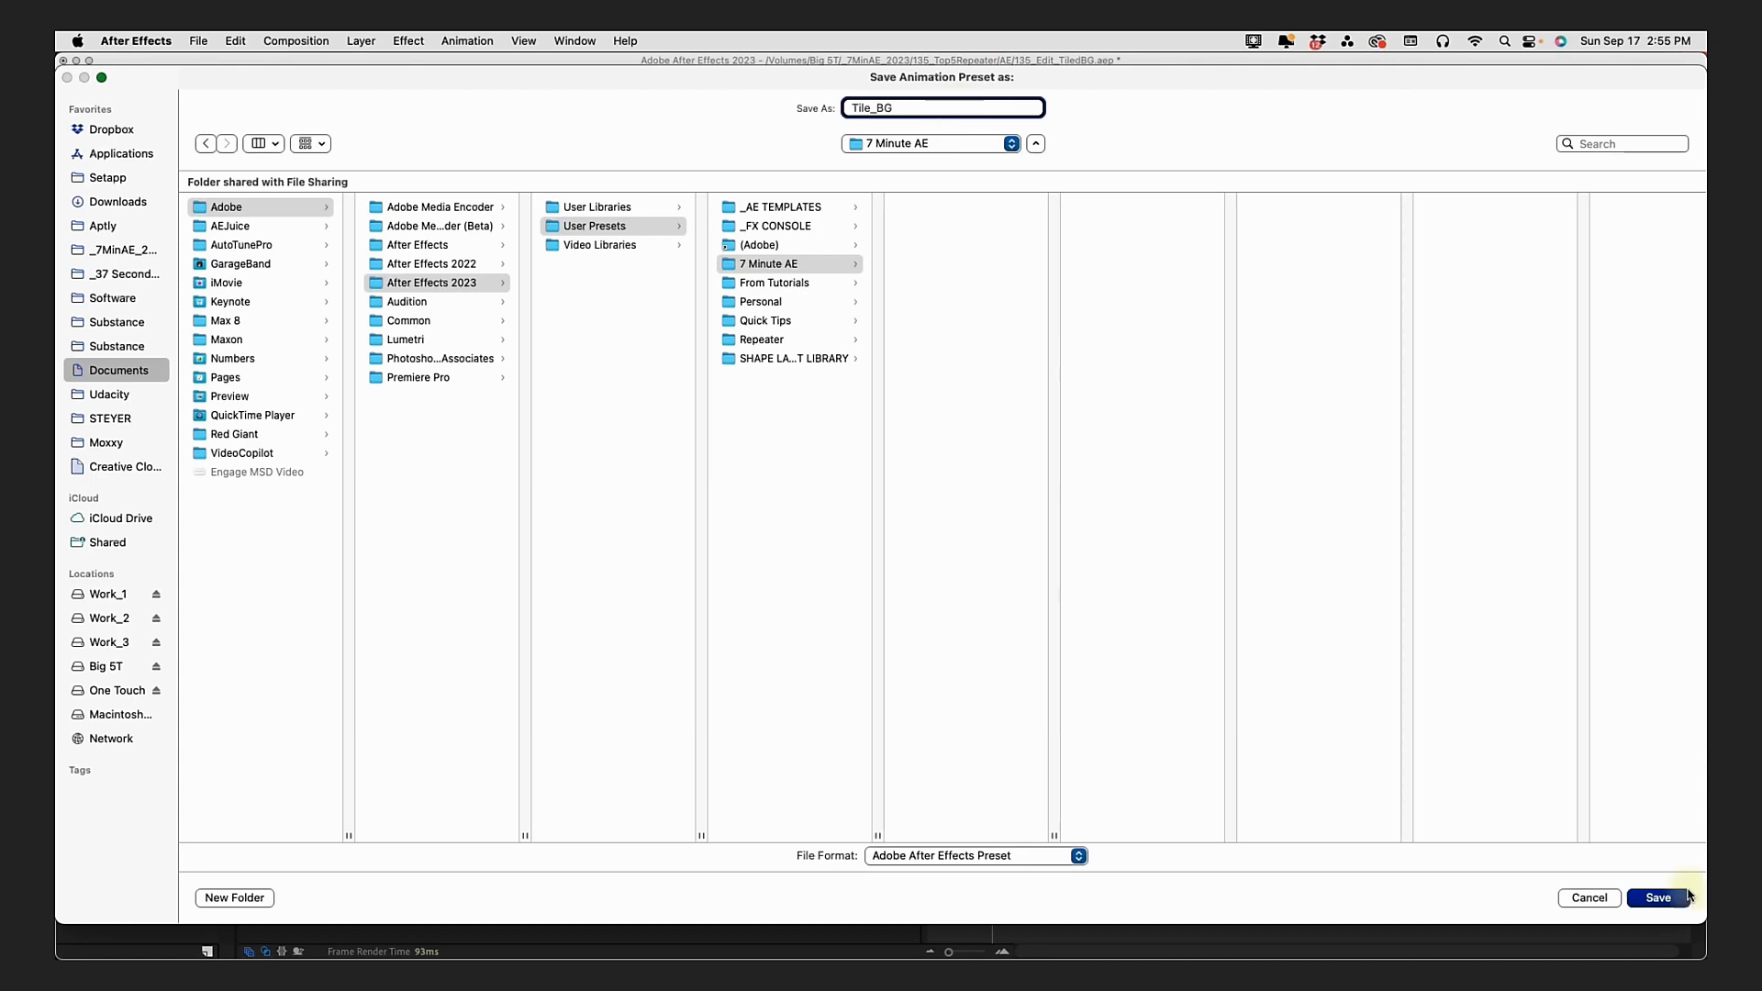
type("Tile_BG")
left_click(1661, 898)
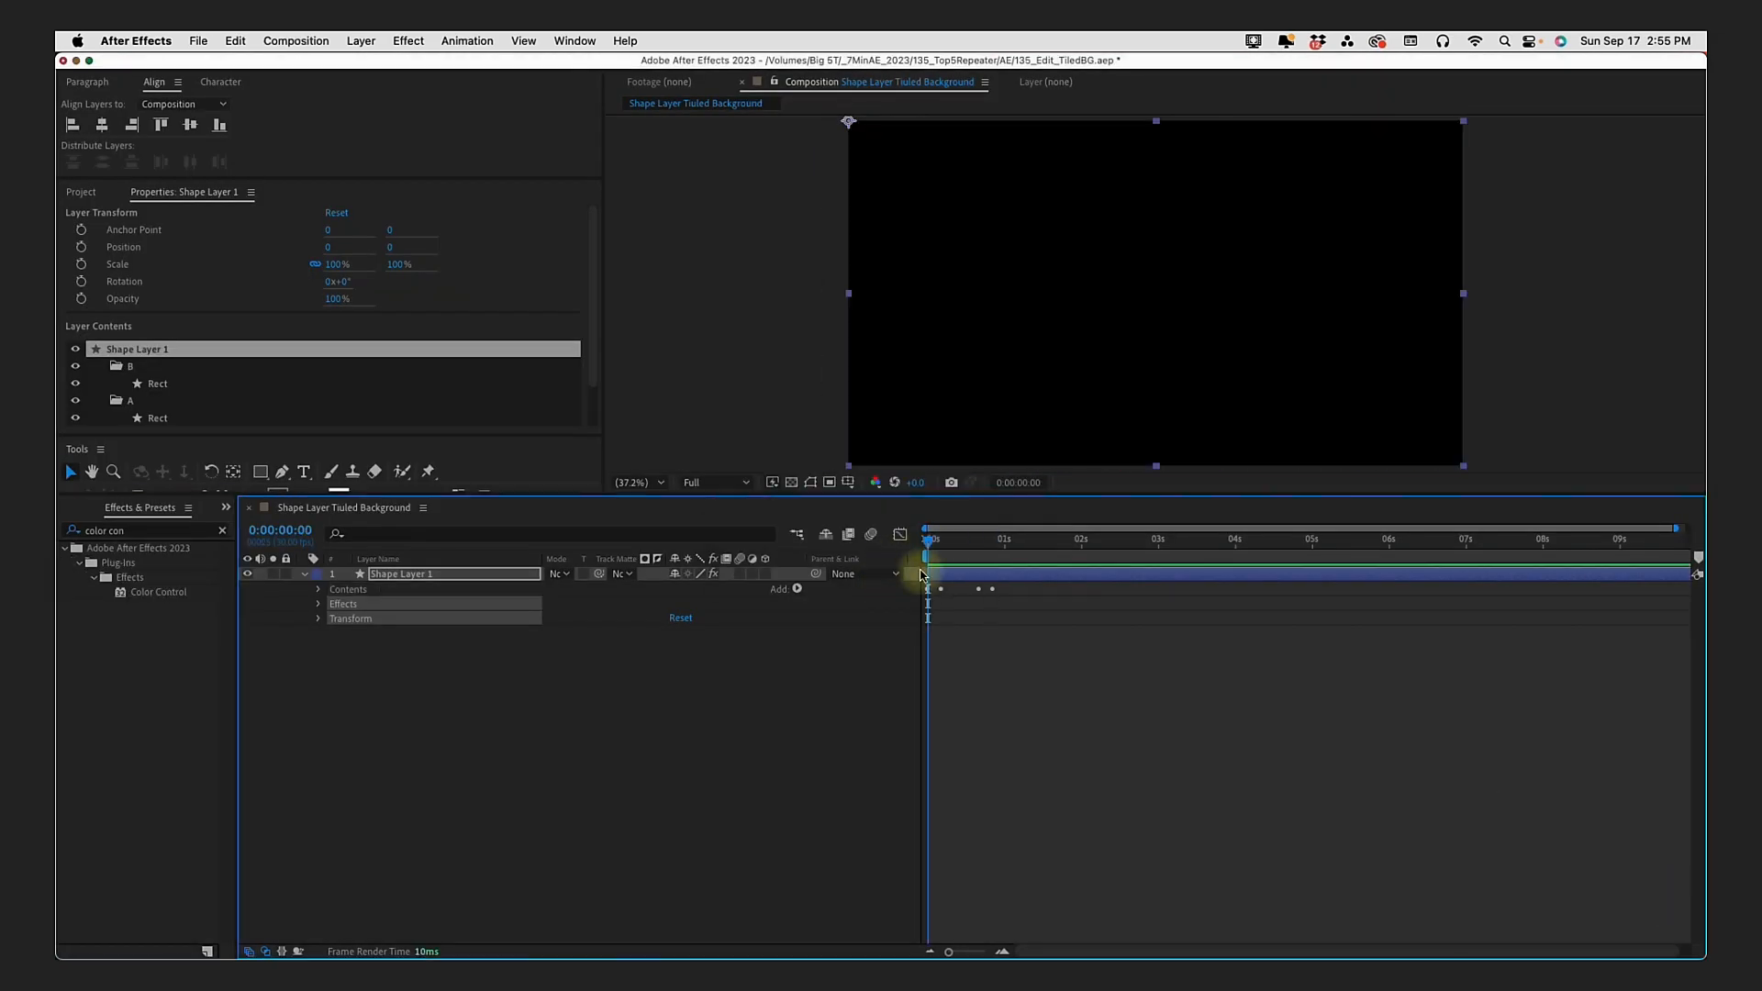
Step: Delete Shape Layer 1, then search the effects and presets for tile_BG and select the Tile_BG preset
left_click(940, 571)
key("Delete")
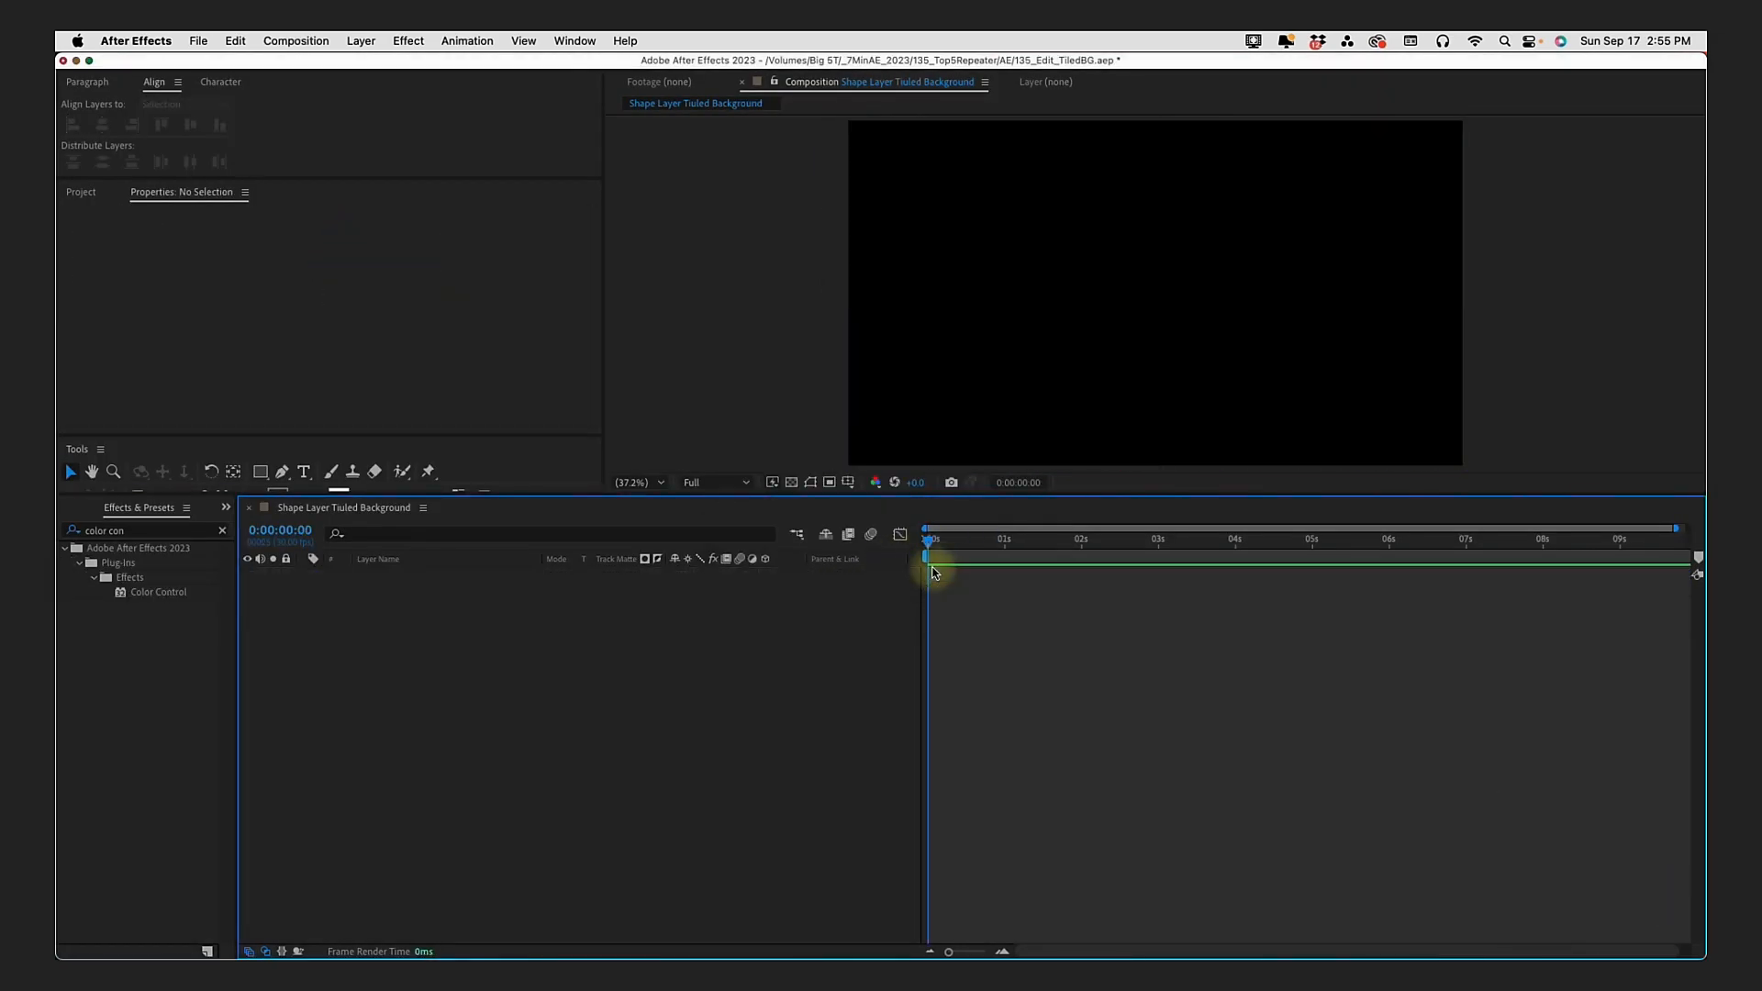
left_click(249, 524)
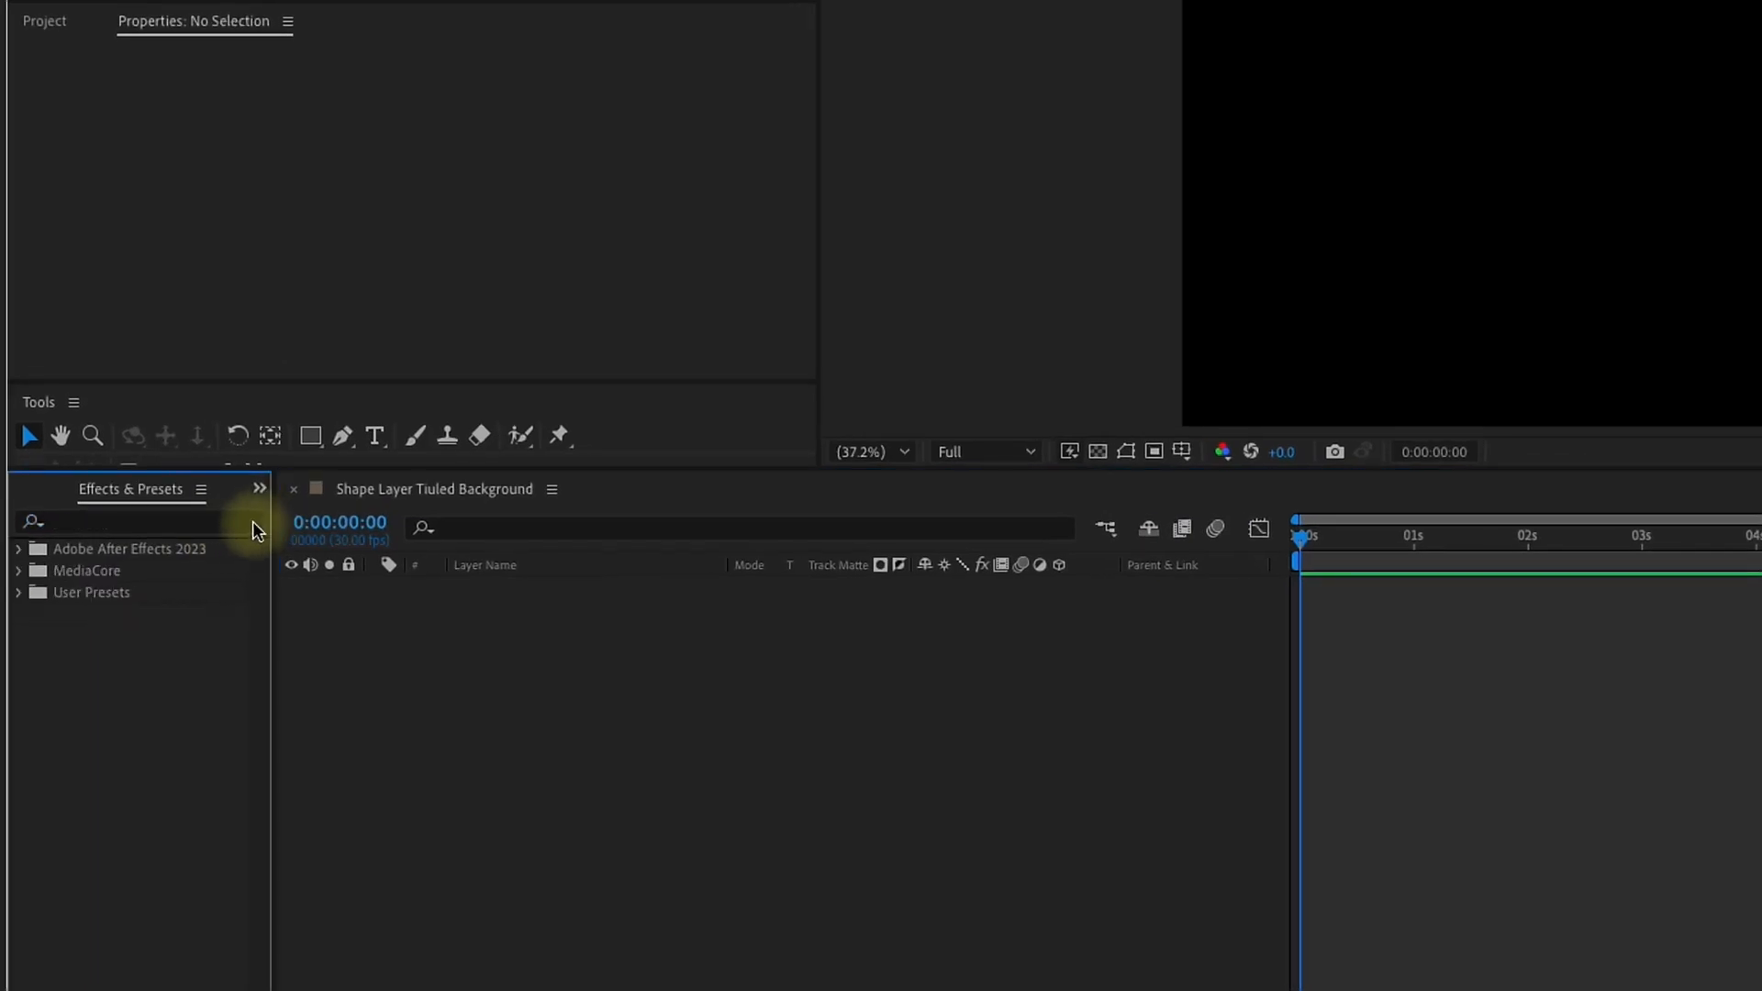
left_click(167, 521)
type("tile")
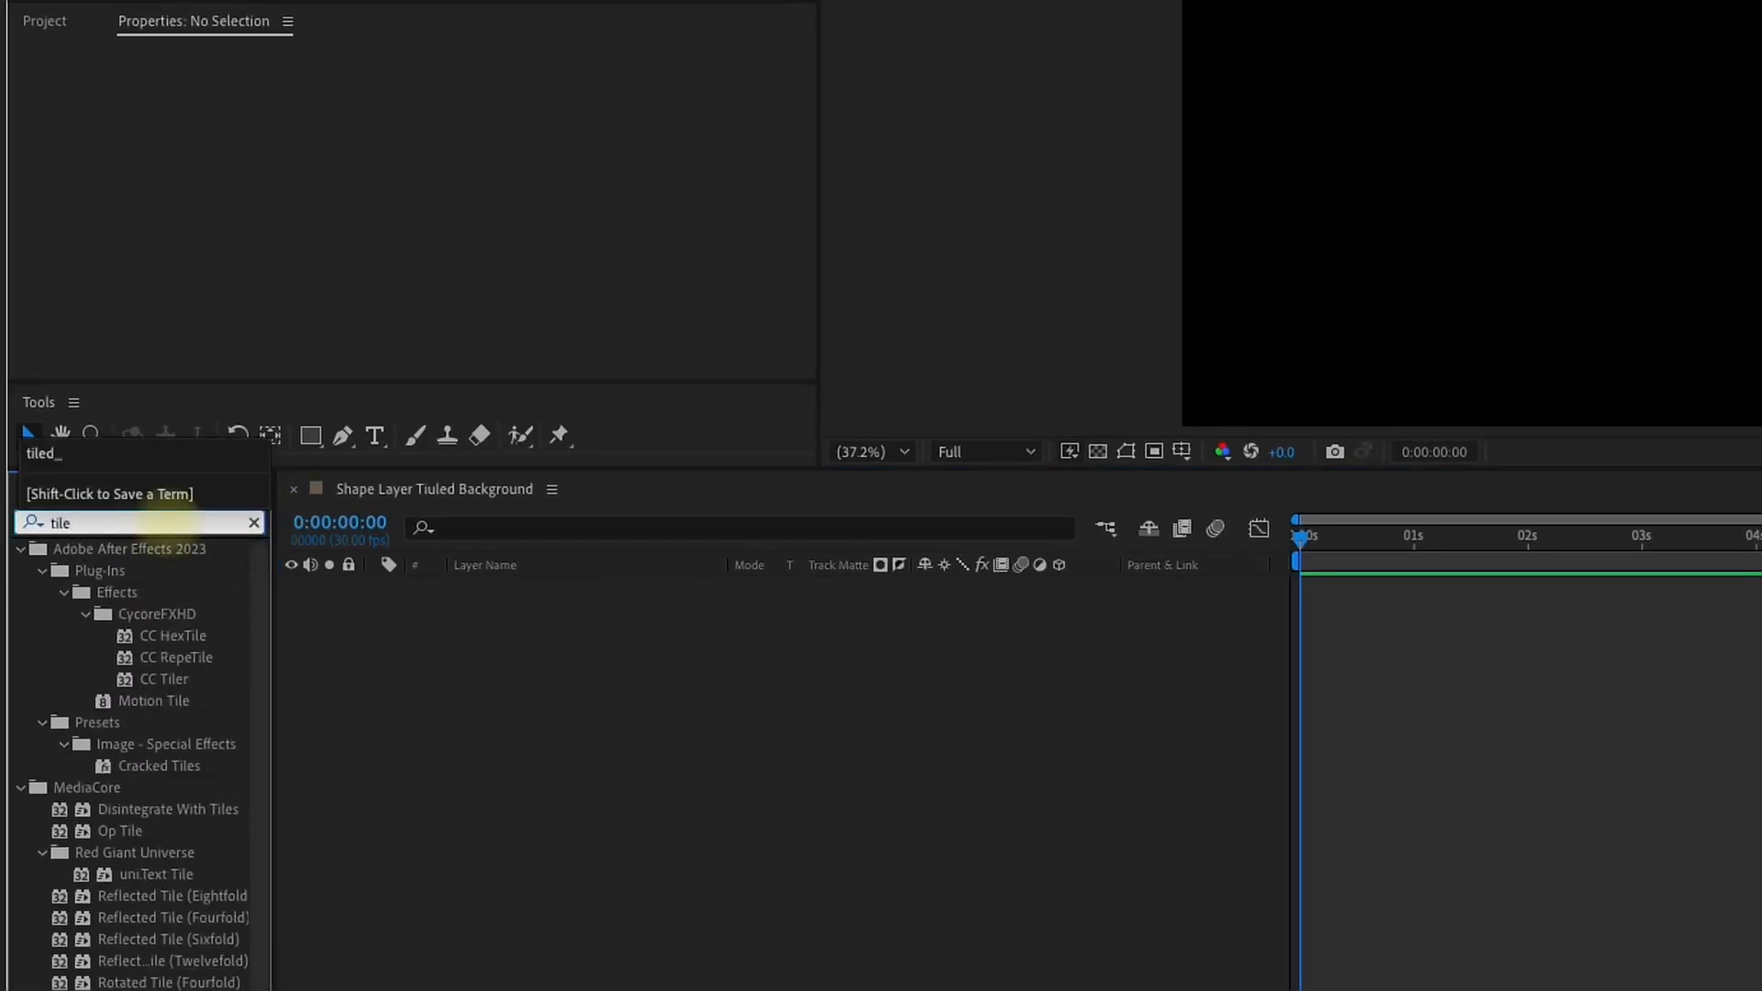
type("_BG")
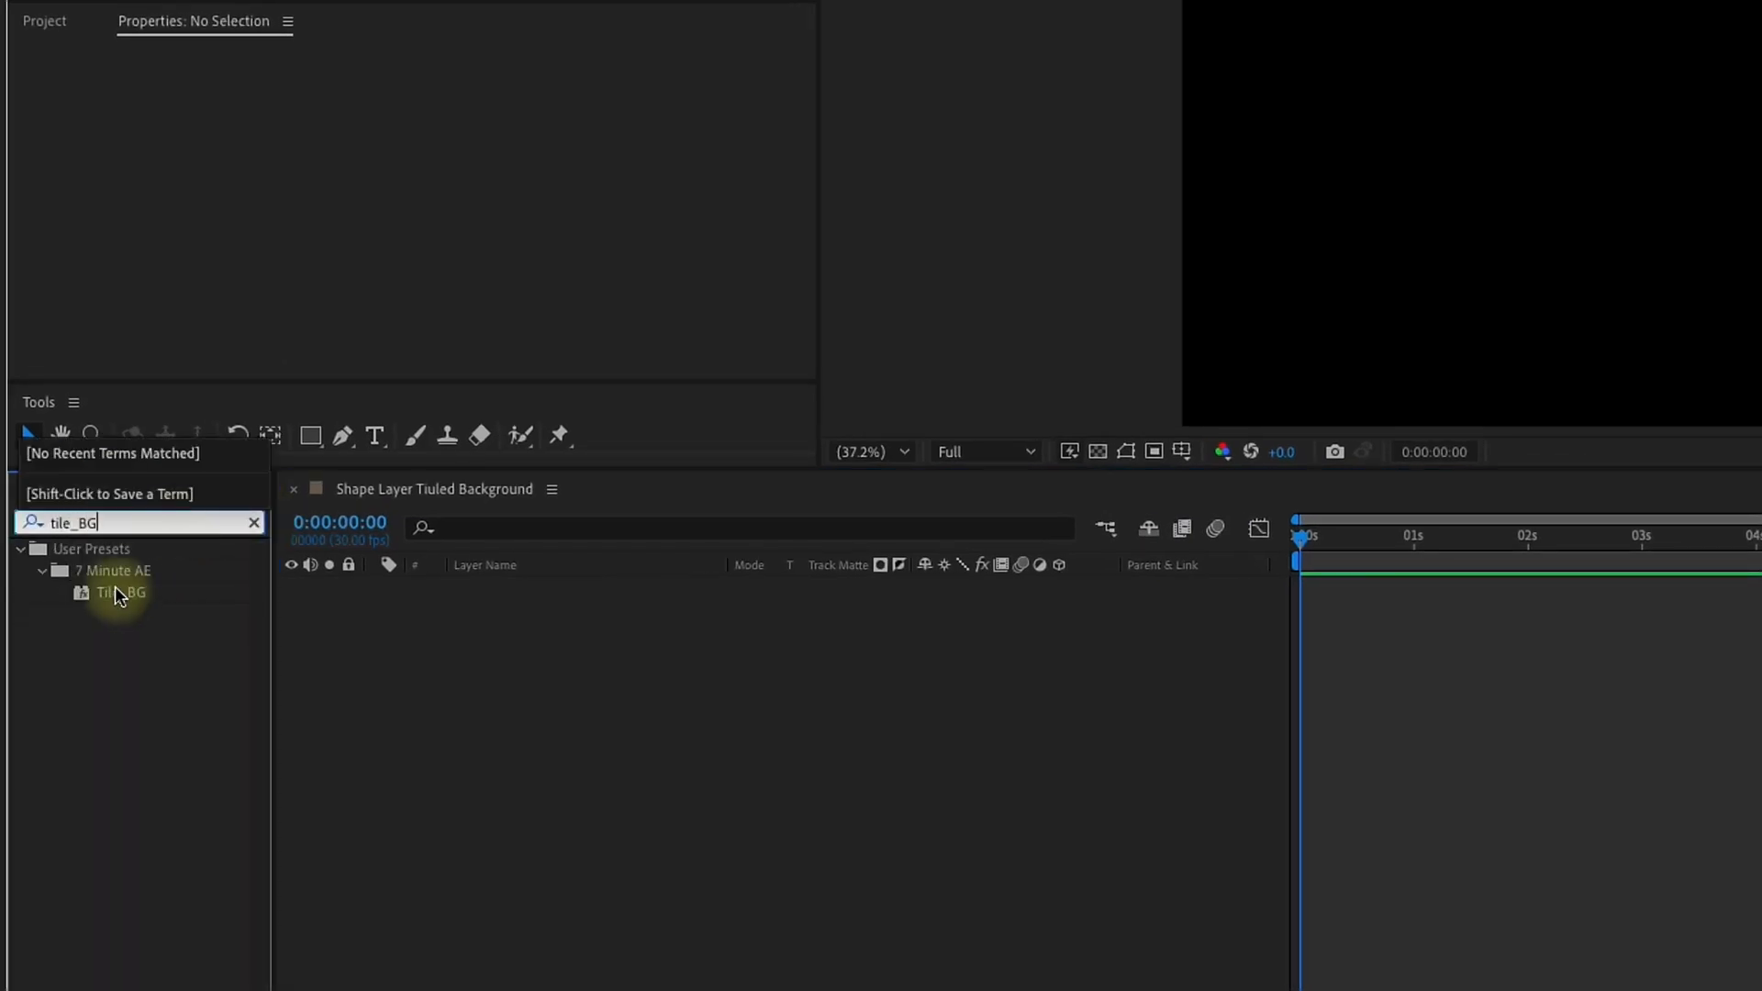
left_click(119, 592)
Step: Apply the Tile_BG preset with the current time at 1 second and reveal the new layer's keyframed properties
left_click(1413, 537)
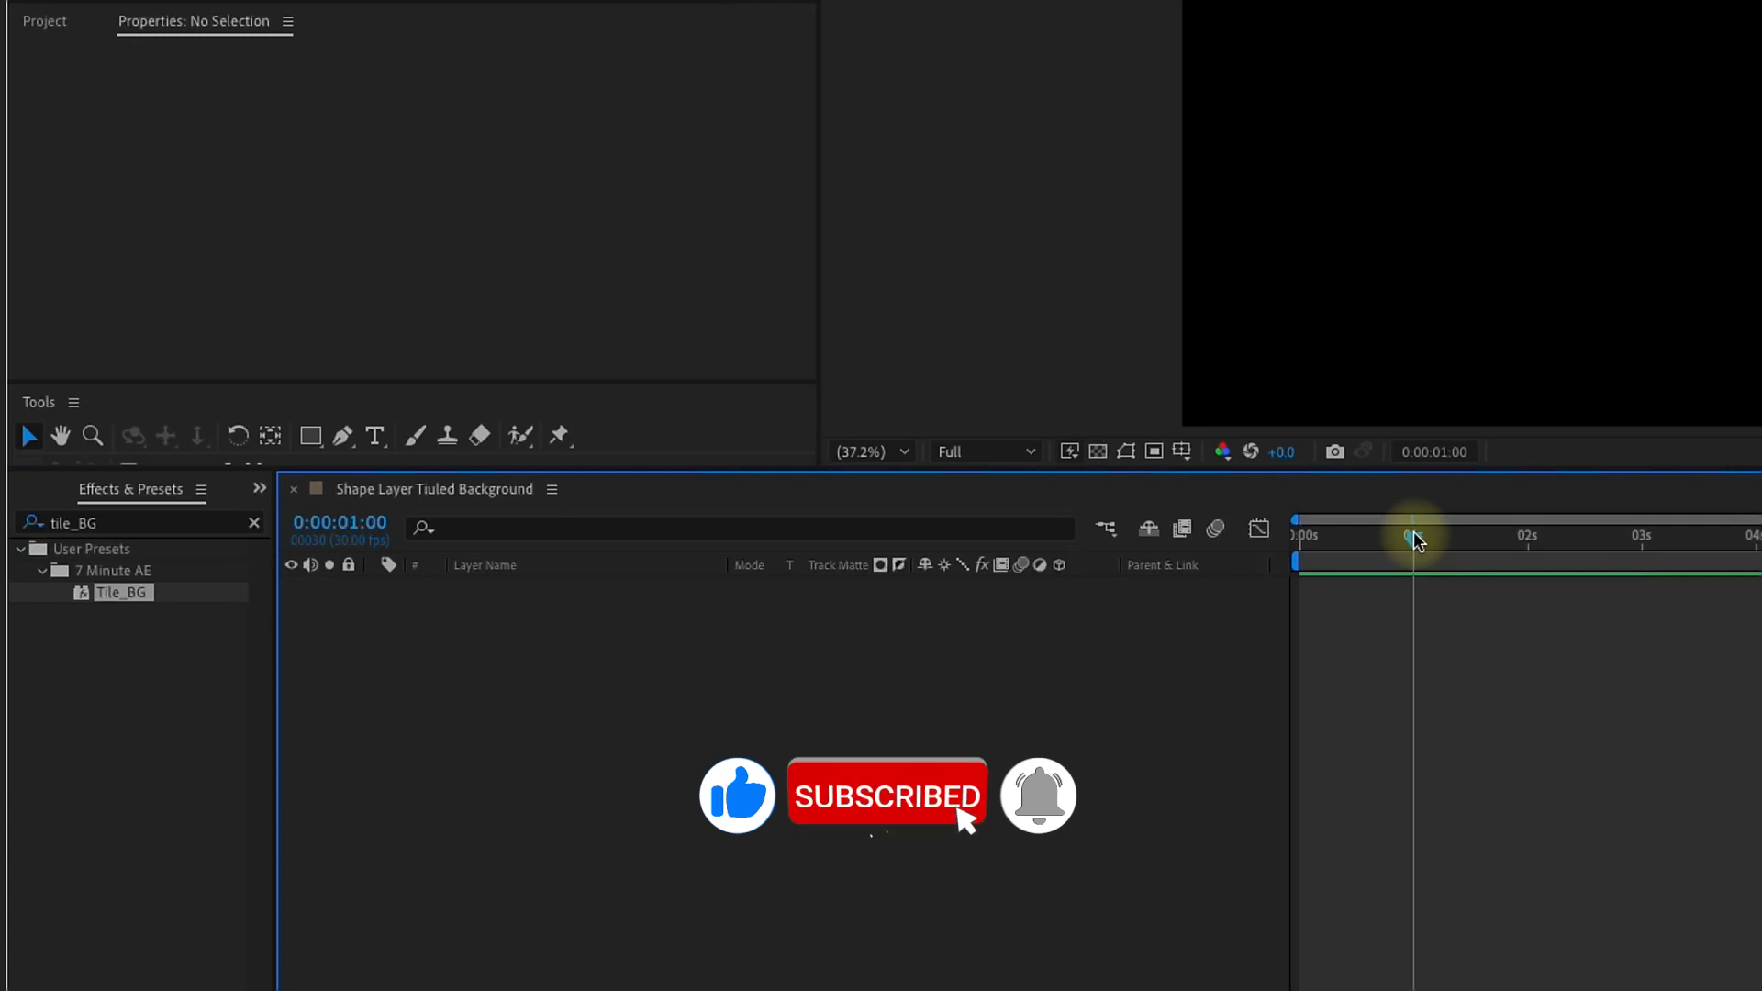
left_click_drag(1413, 532, 1413, 538)
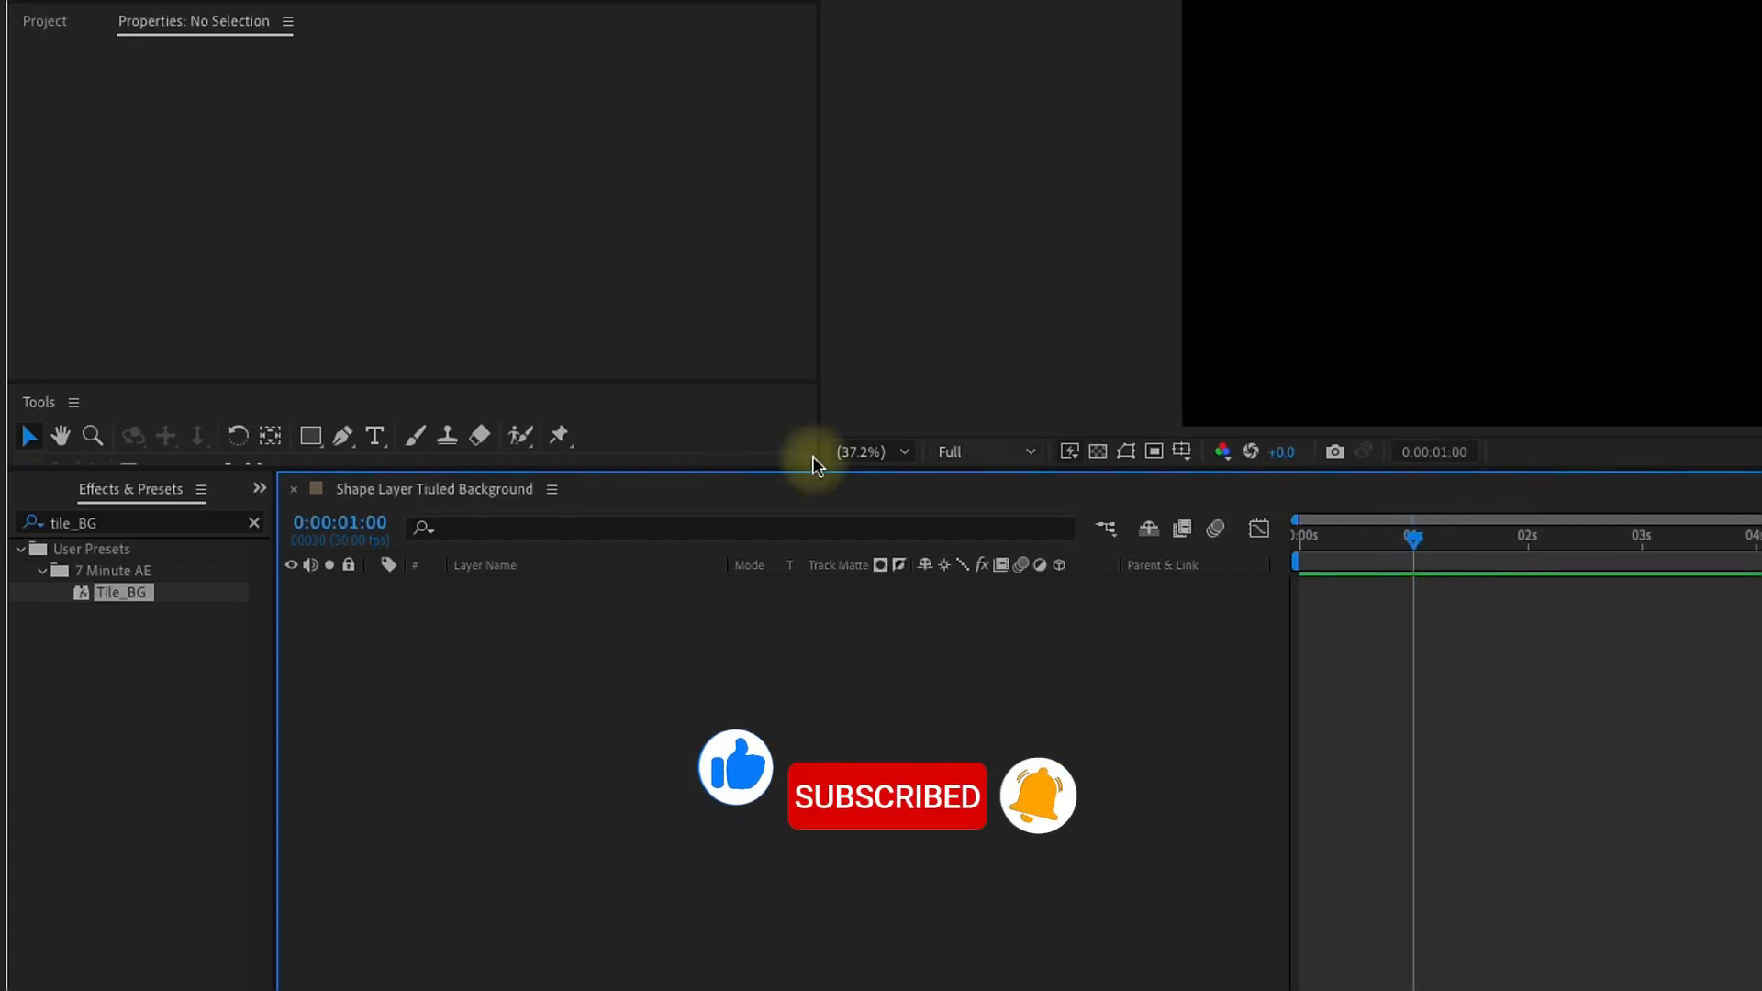
double_click(118, 589)
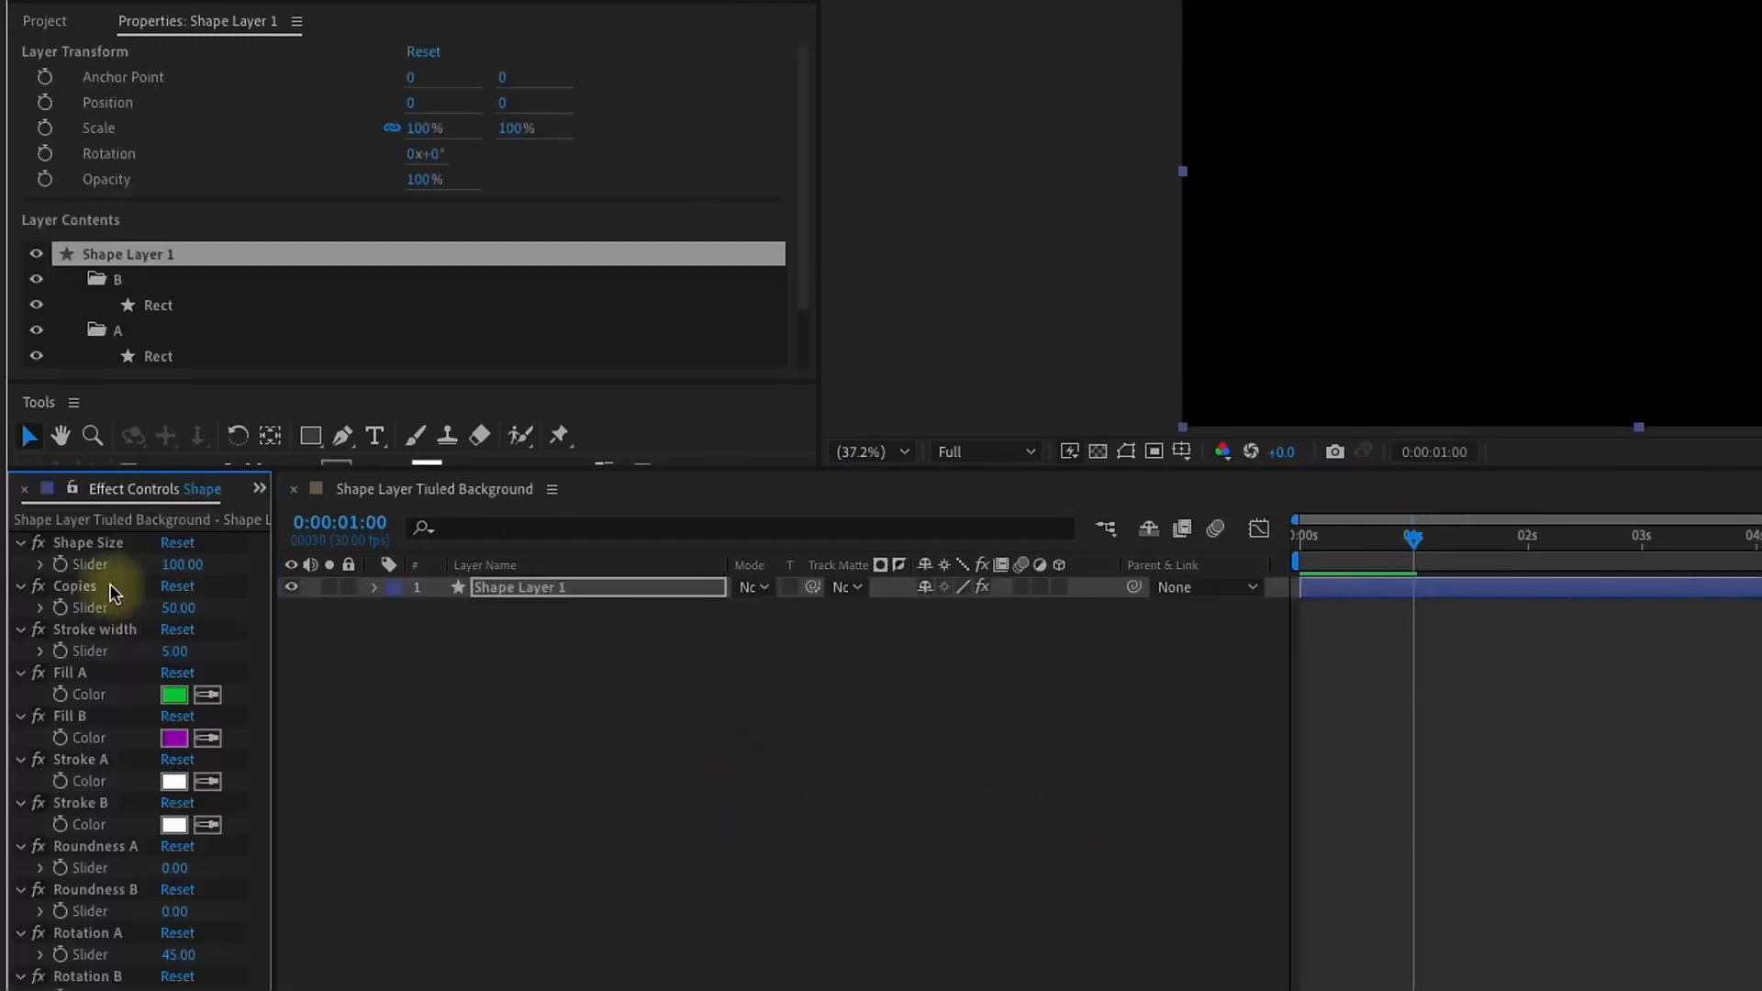
key("u")
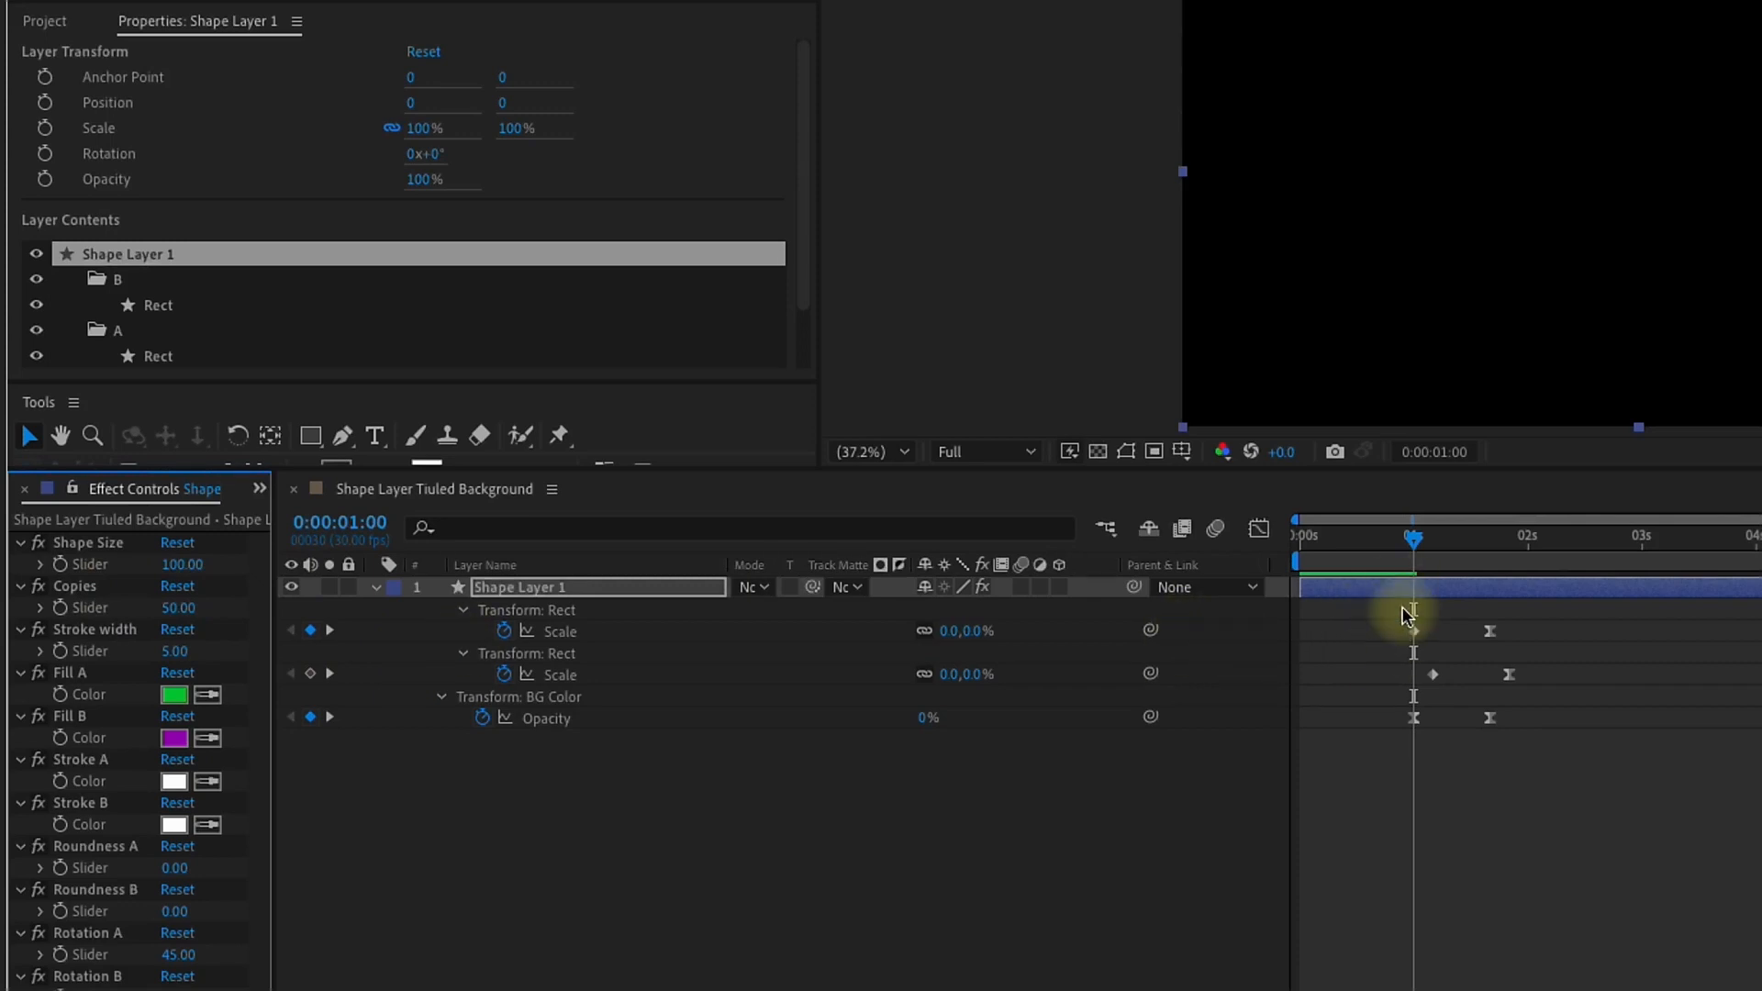
Step: Delete the layer created from the preset and return the current time to the first frame
key("Delete")
left_click_drag(1340, 543, 1274, 539)
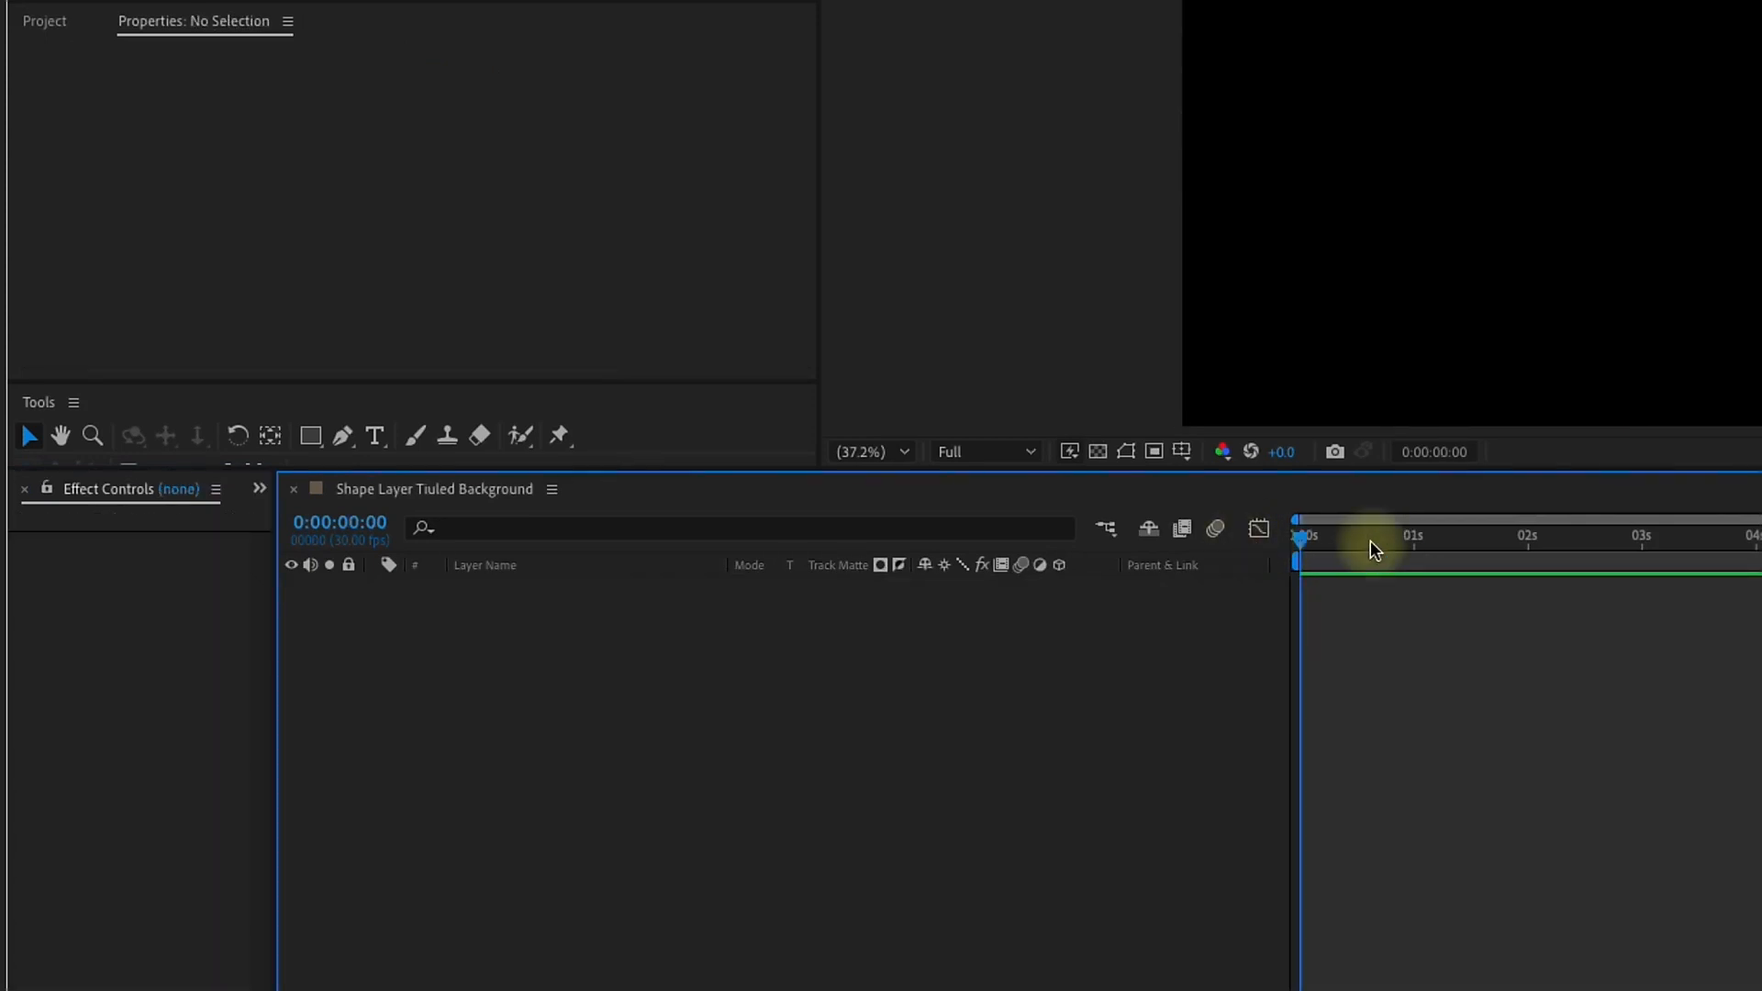
Step: Apply the Tile_BG preset with the current time at the first frame and reveal the new layer's keyframed properties
left_click(260, 486)
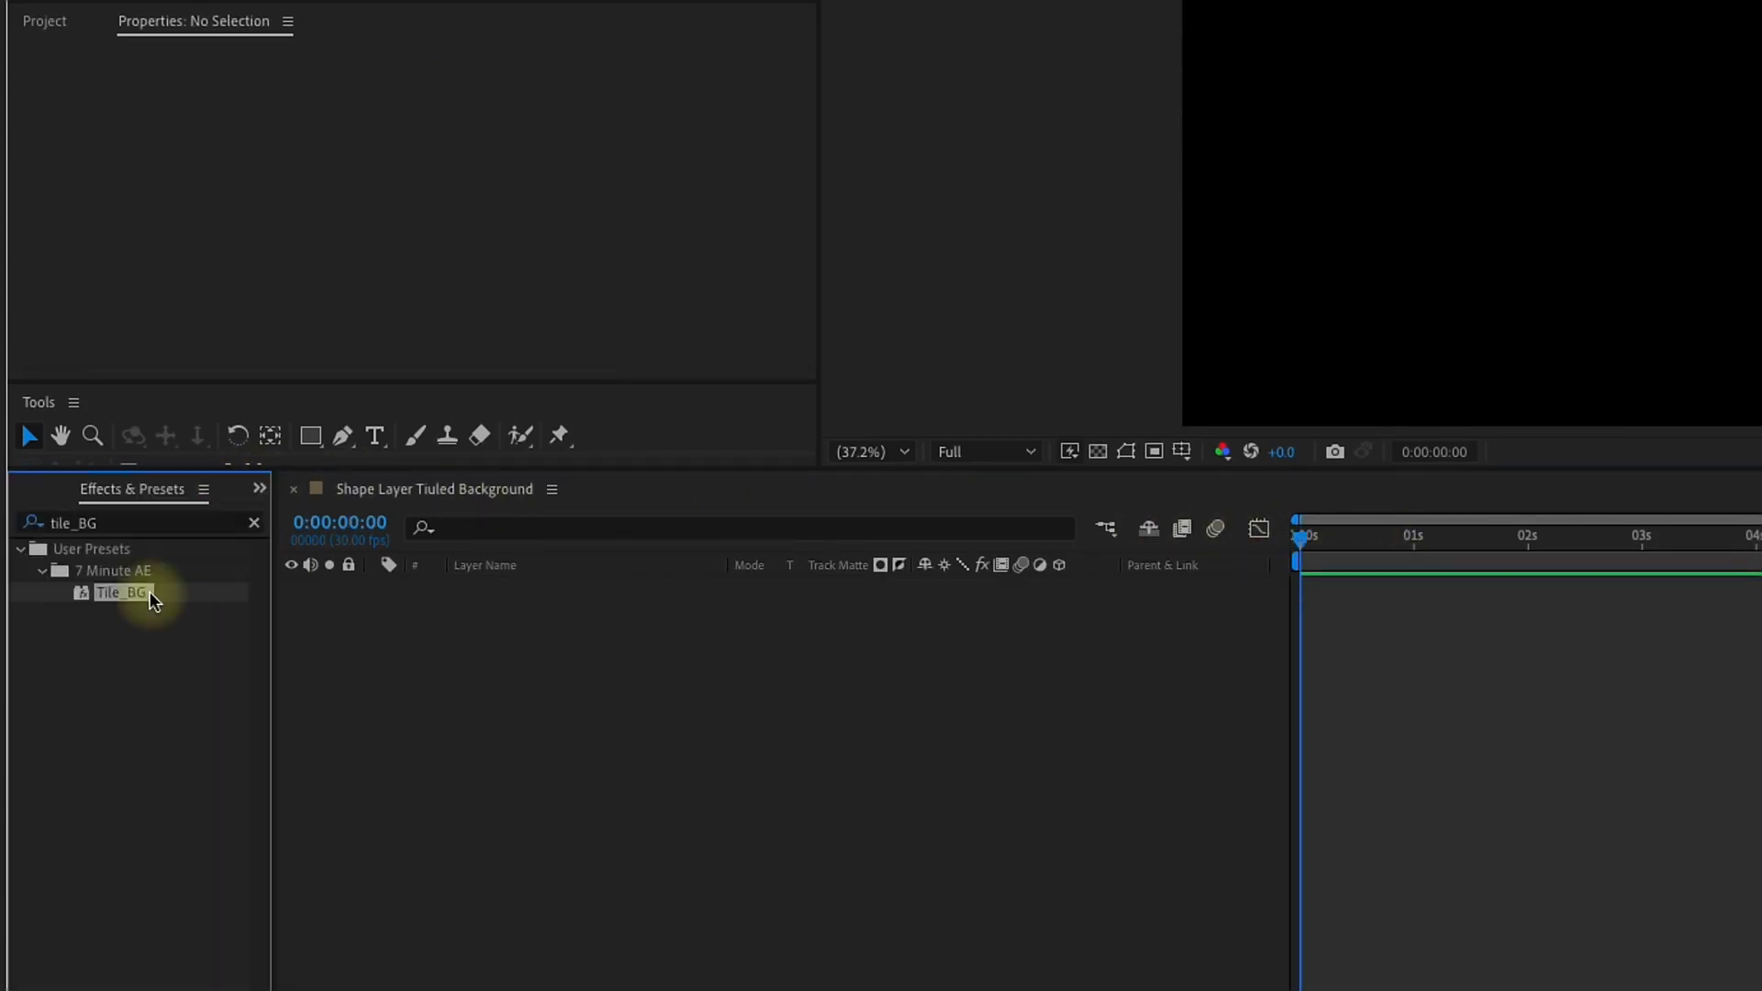
left_click(298, 546)
double_click(110, 585)
key("u")
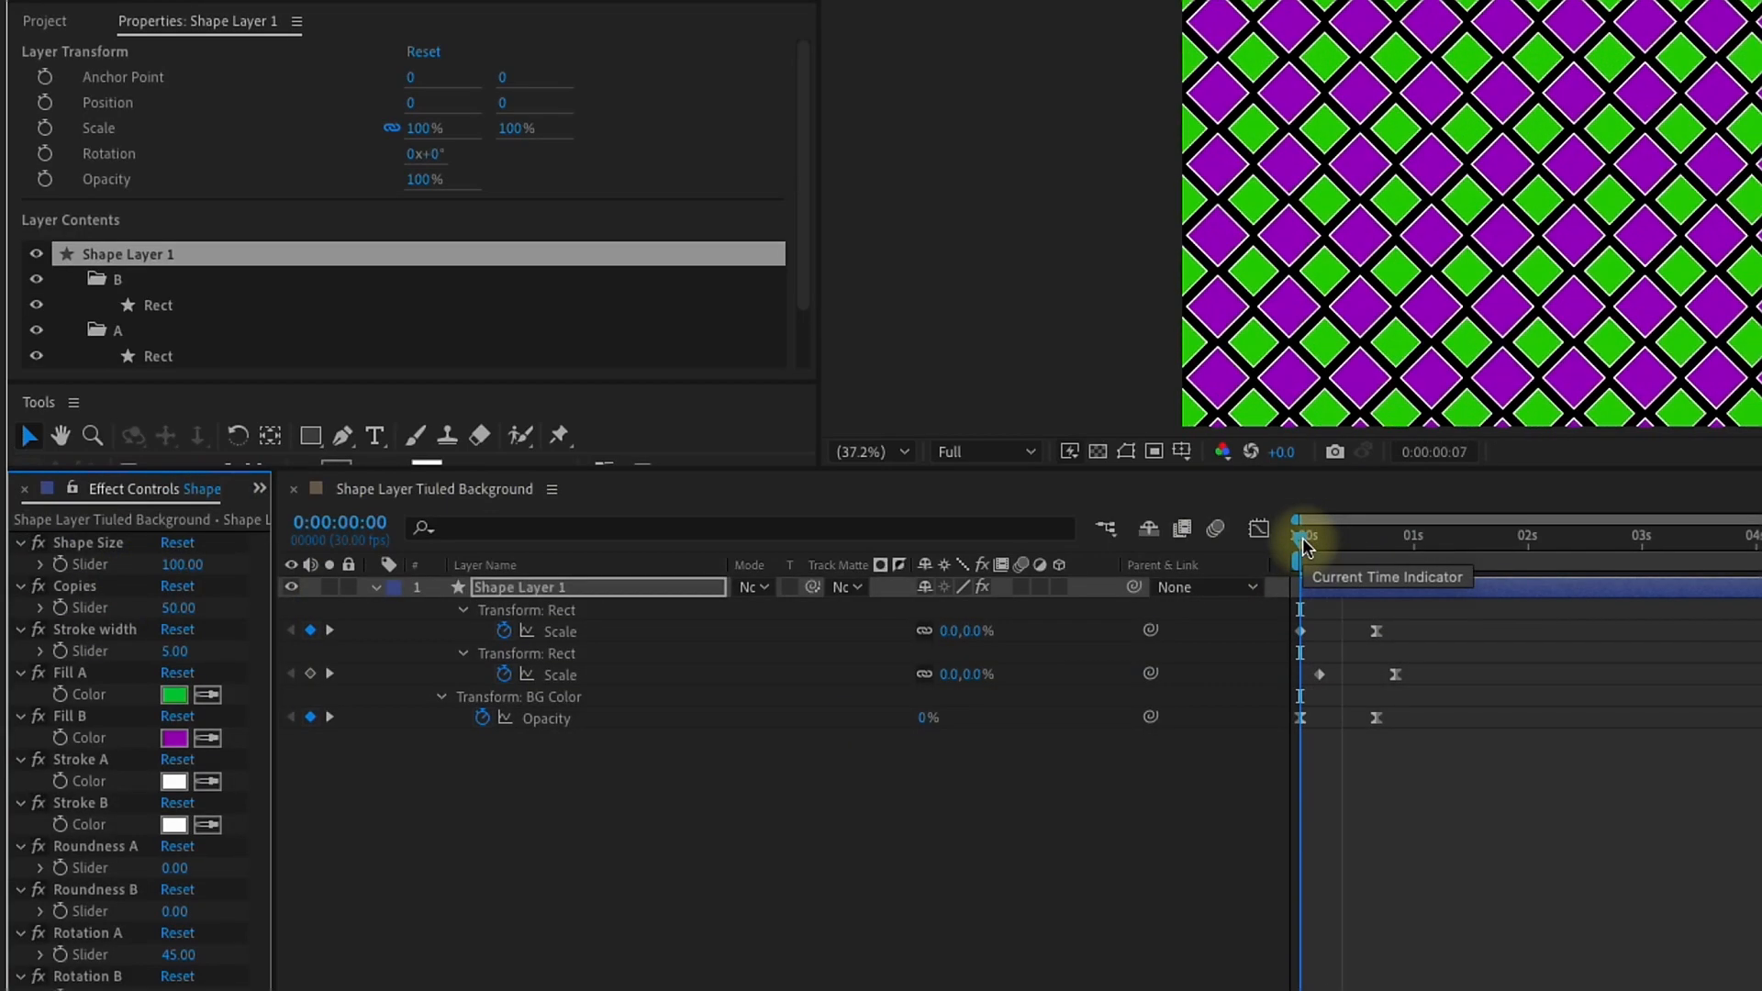
Step: Move the current time to 0:00:00:29 and set Roundness B to 25
left_click(1410, 548)
left_click(174, 911)
type("25")
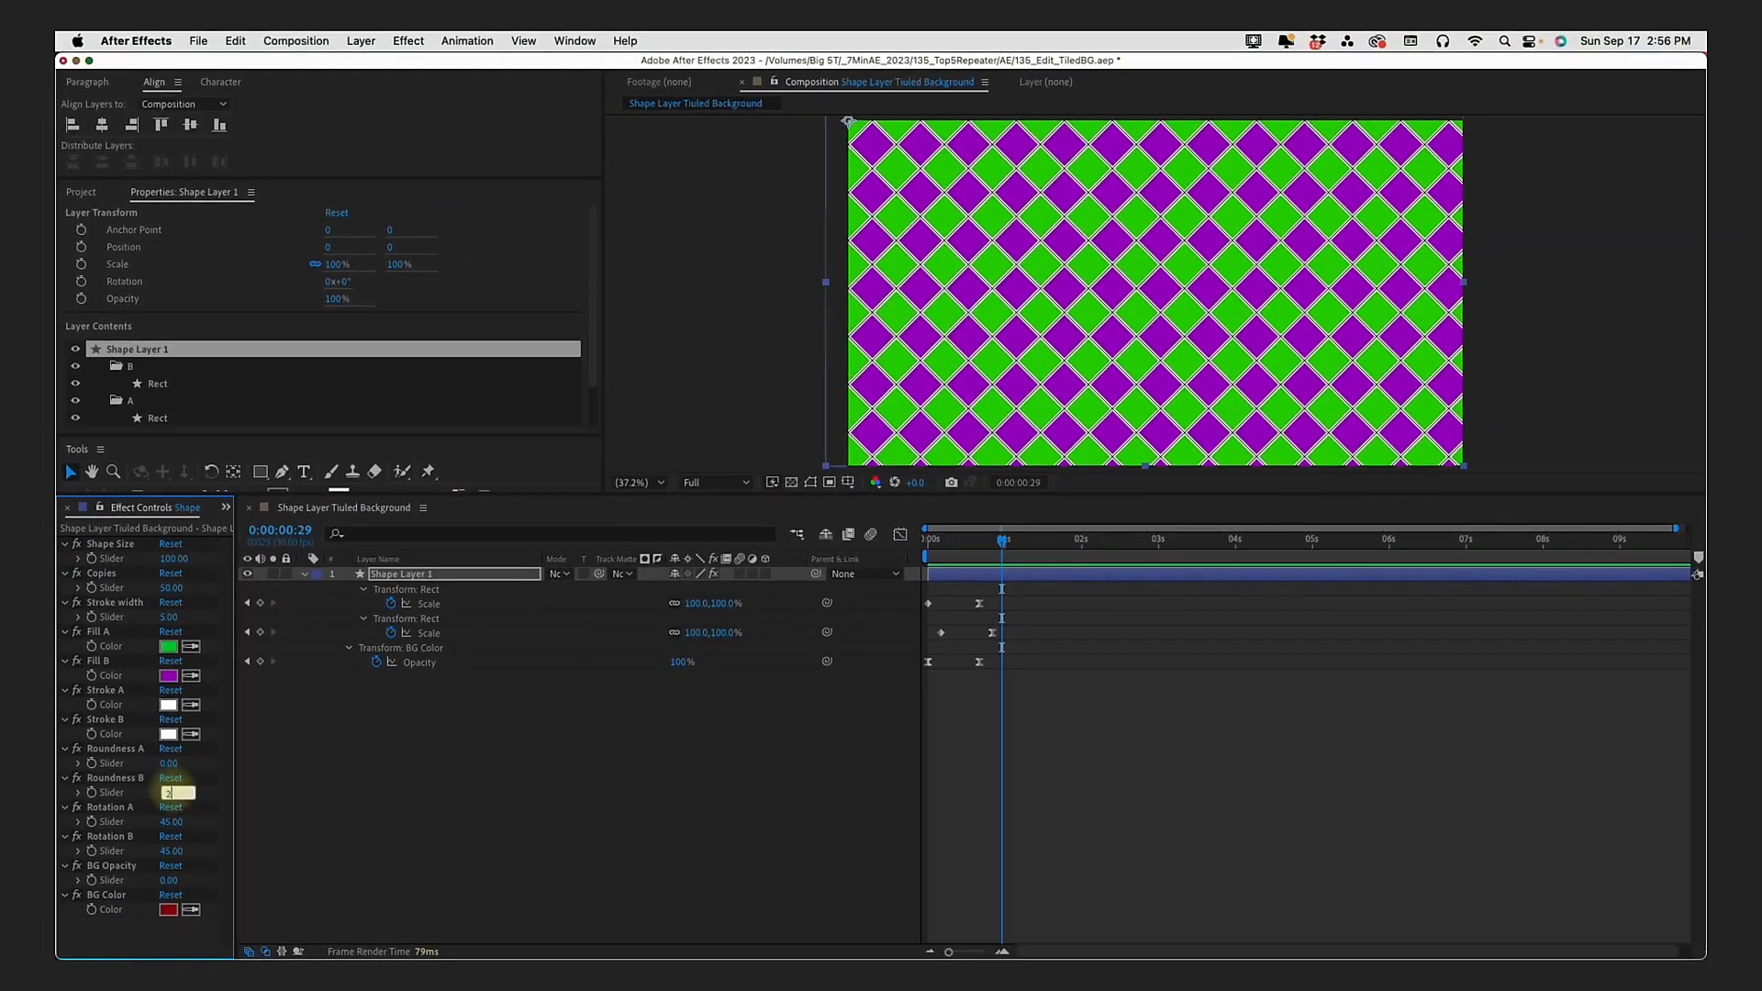
key("Return")
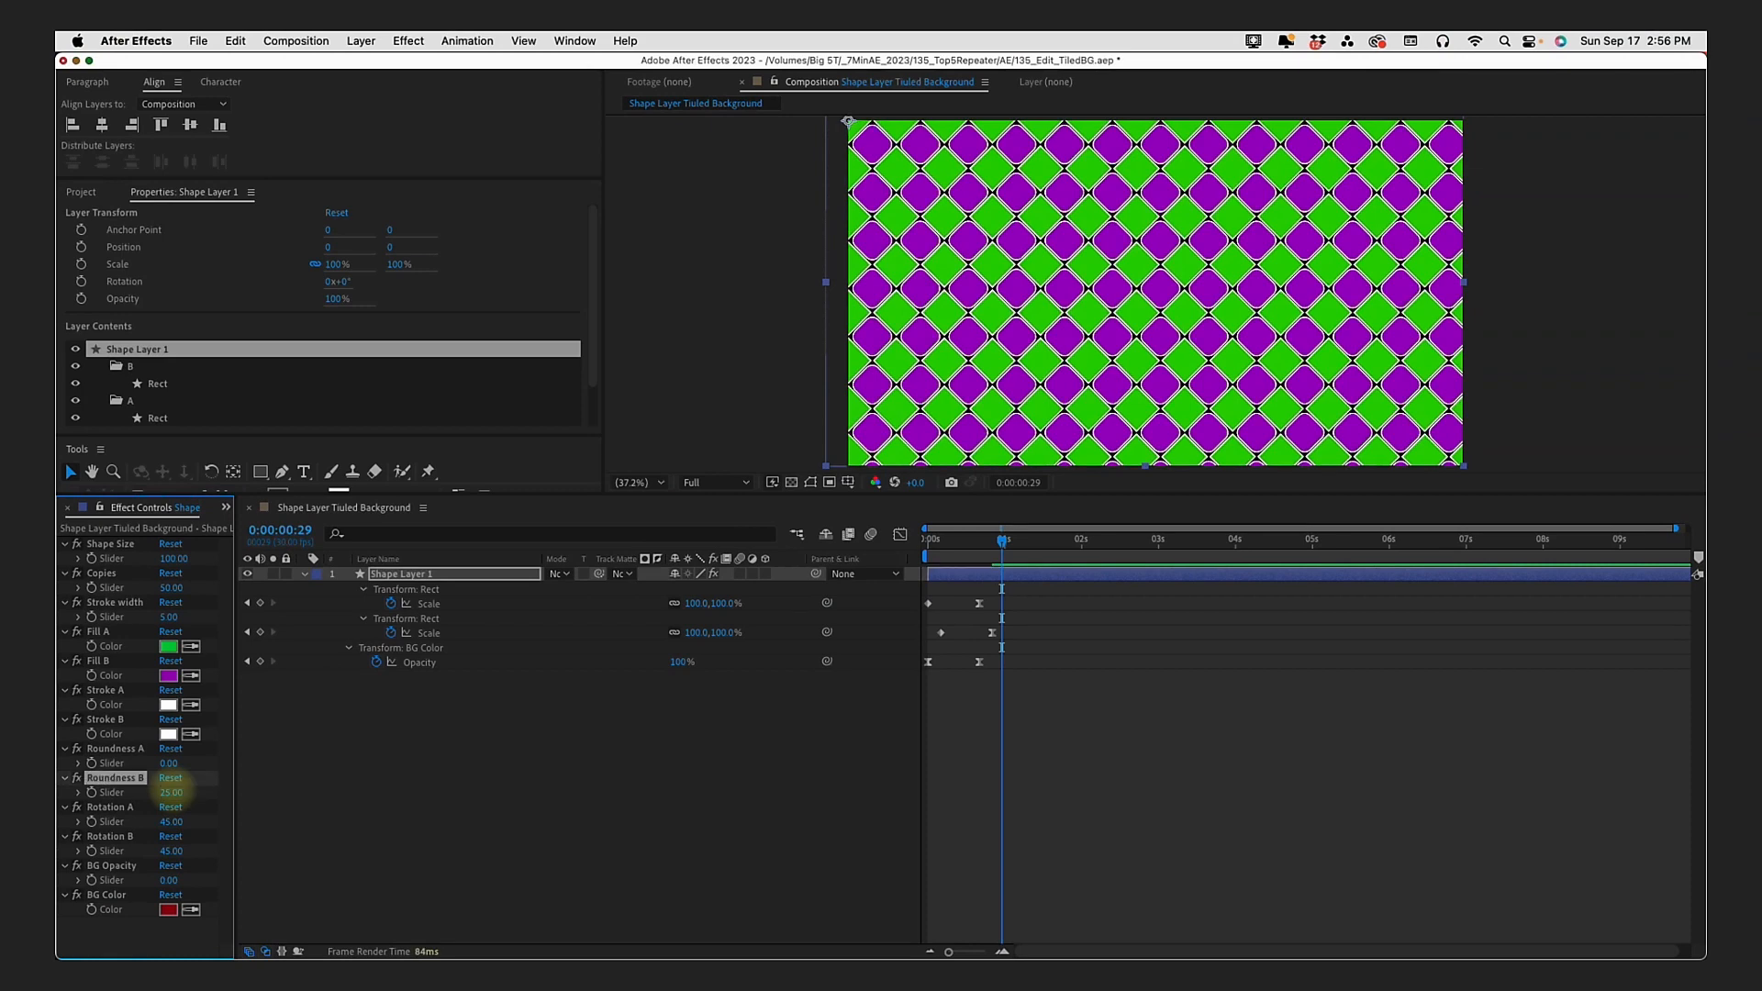
Step: Change Fill A to blue-violet and set BG Opacity to 100 and Roundness A to 111
left_click(168, 647)
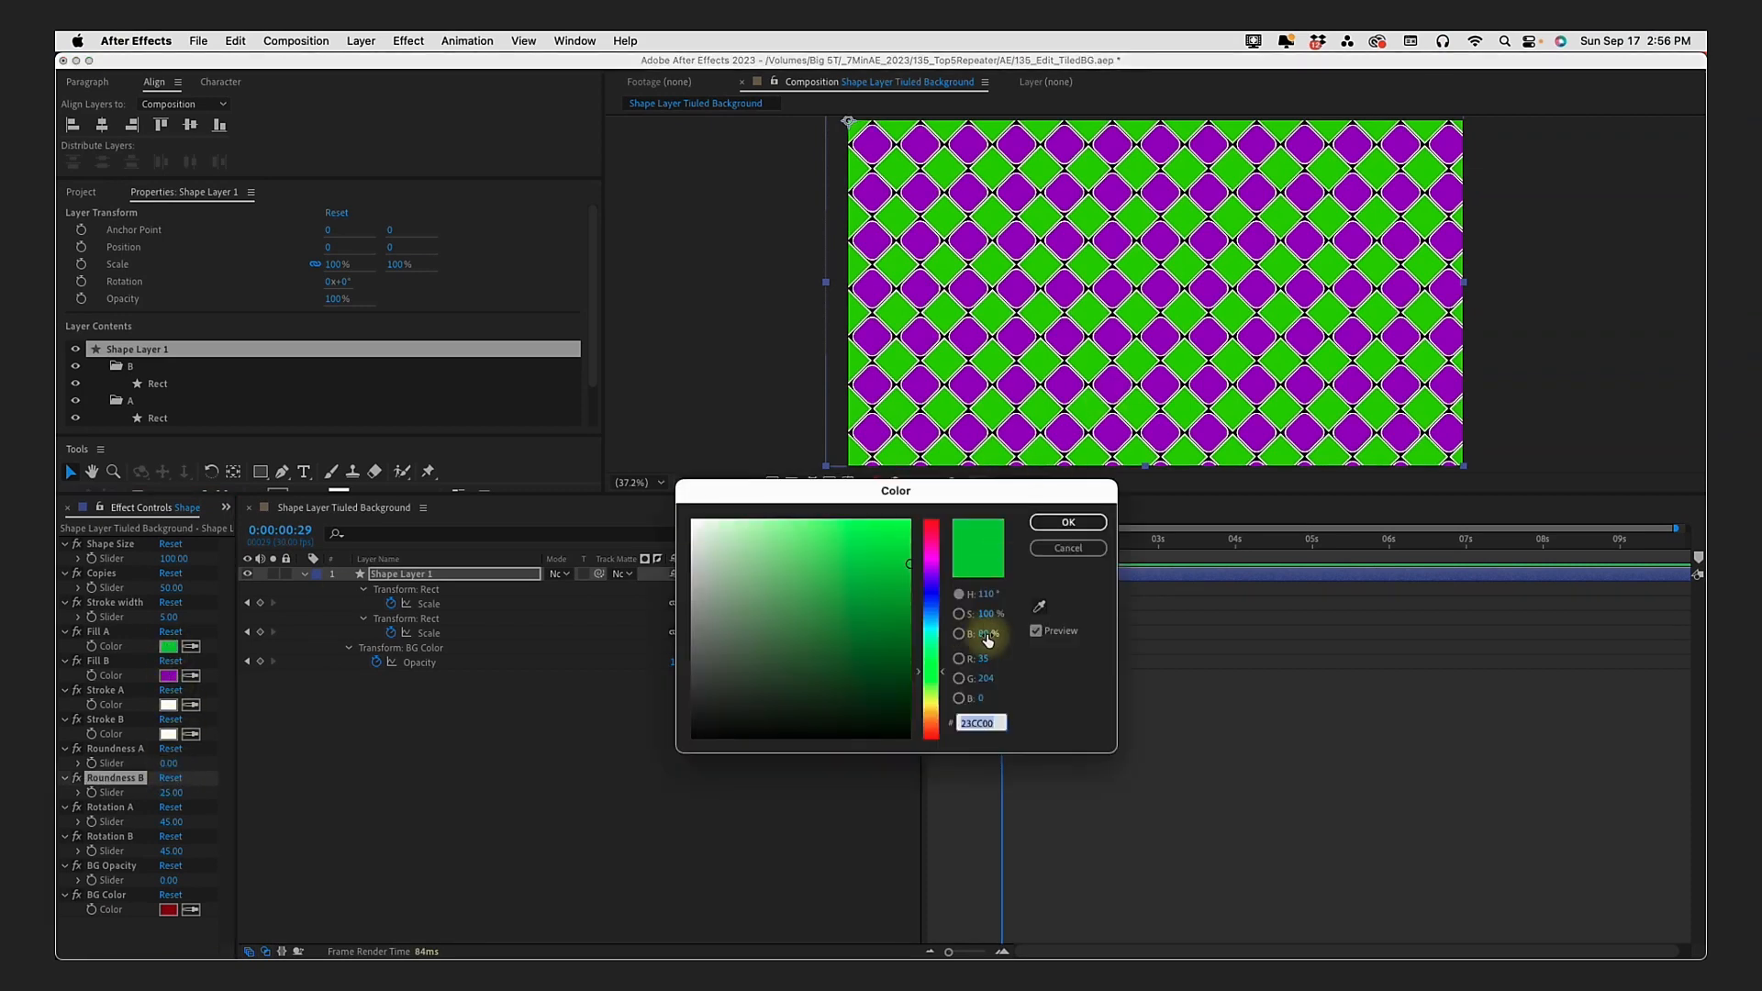
left_click(932, 577)
left_click(1068, 522)
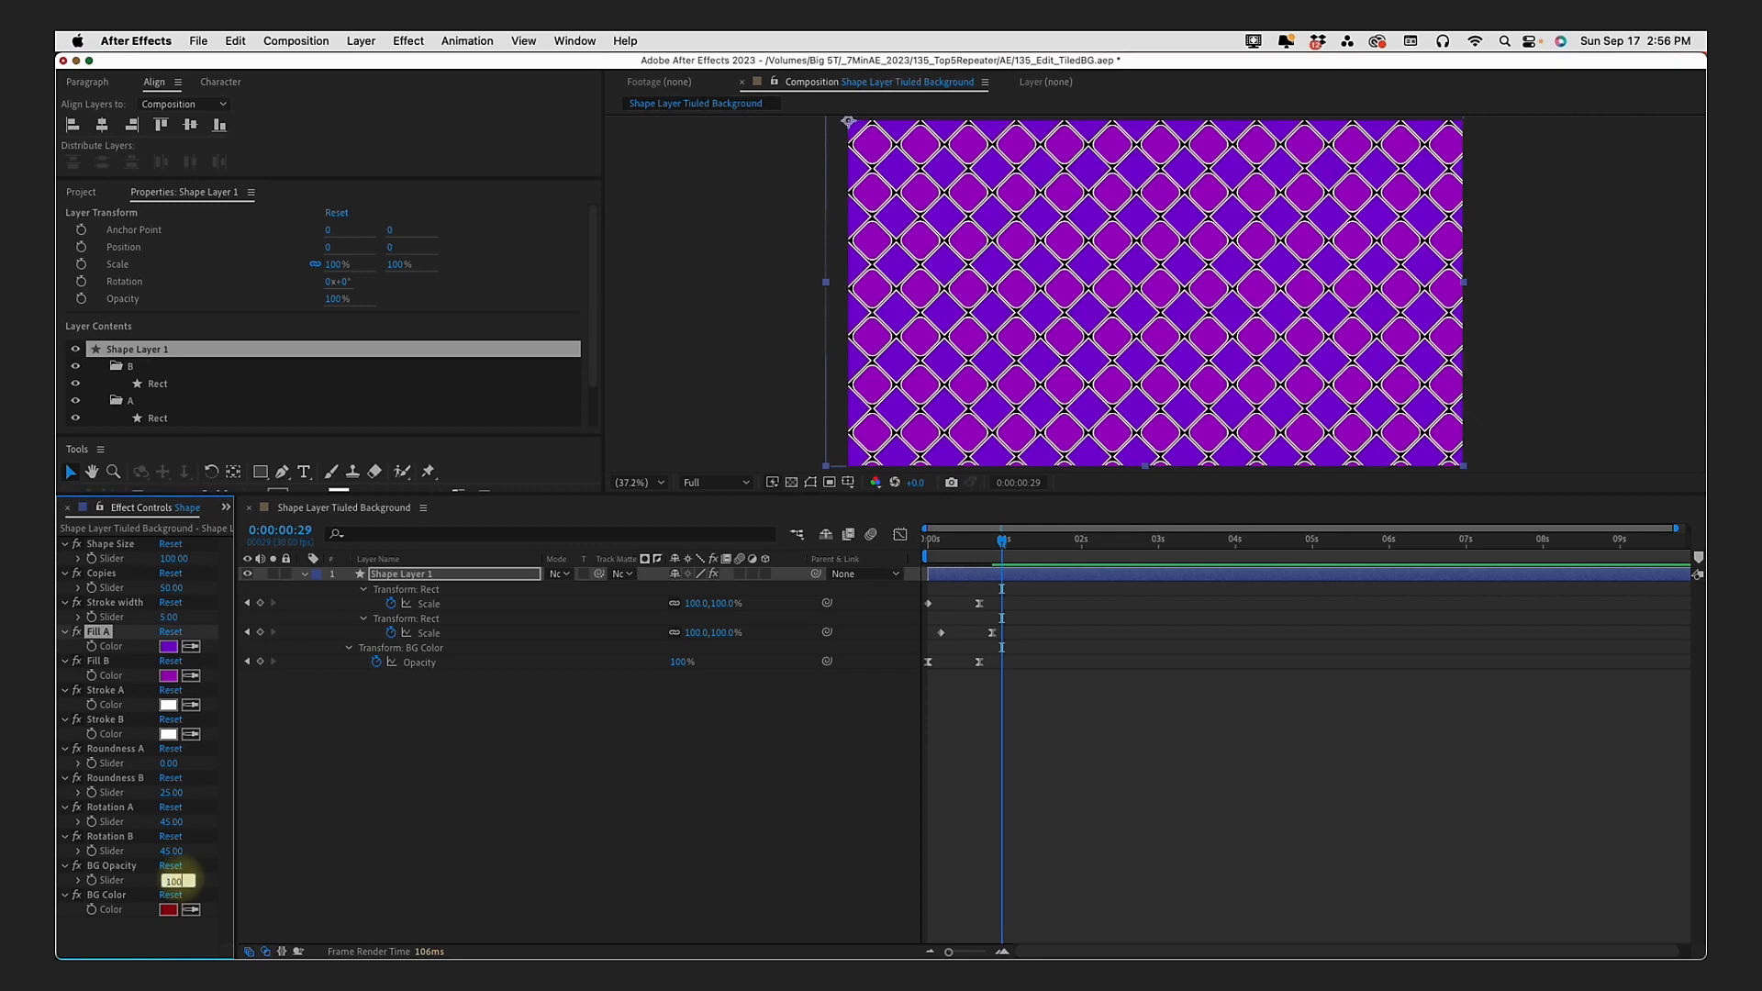
left_click_drag(167, 763, 266, 765)
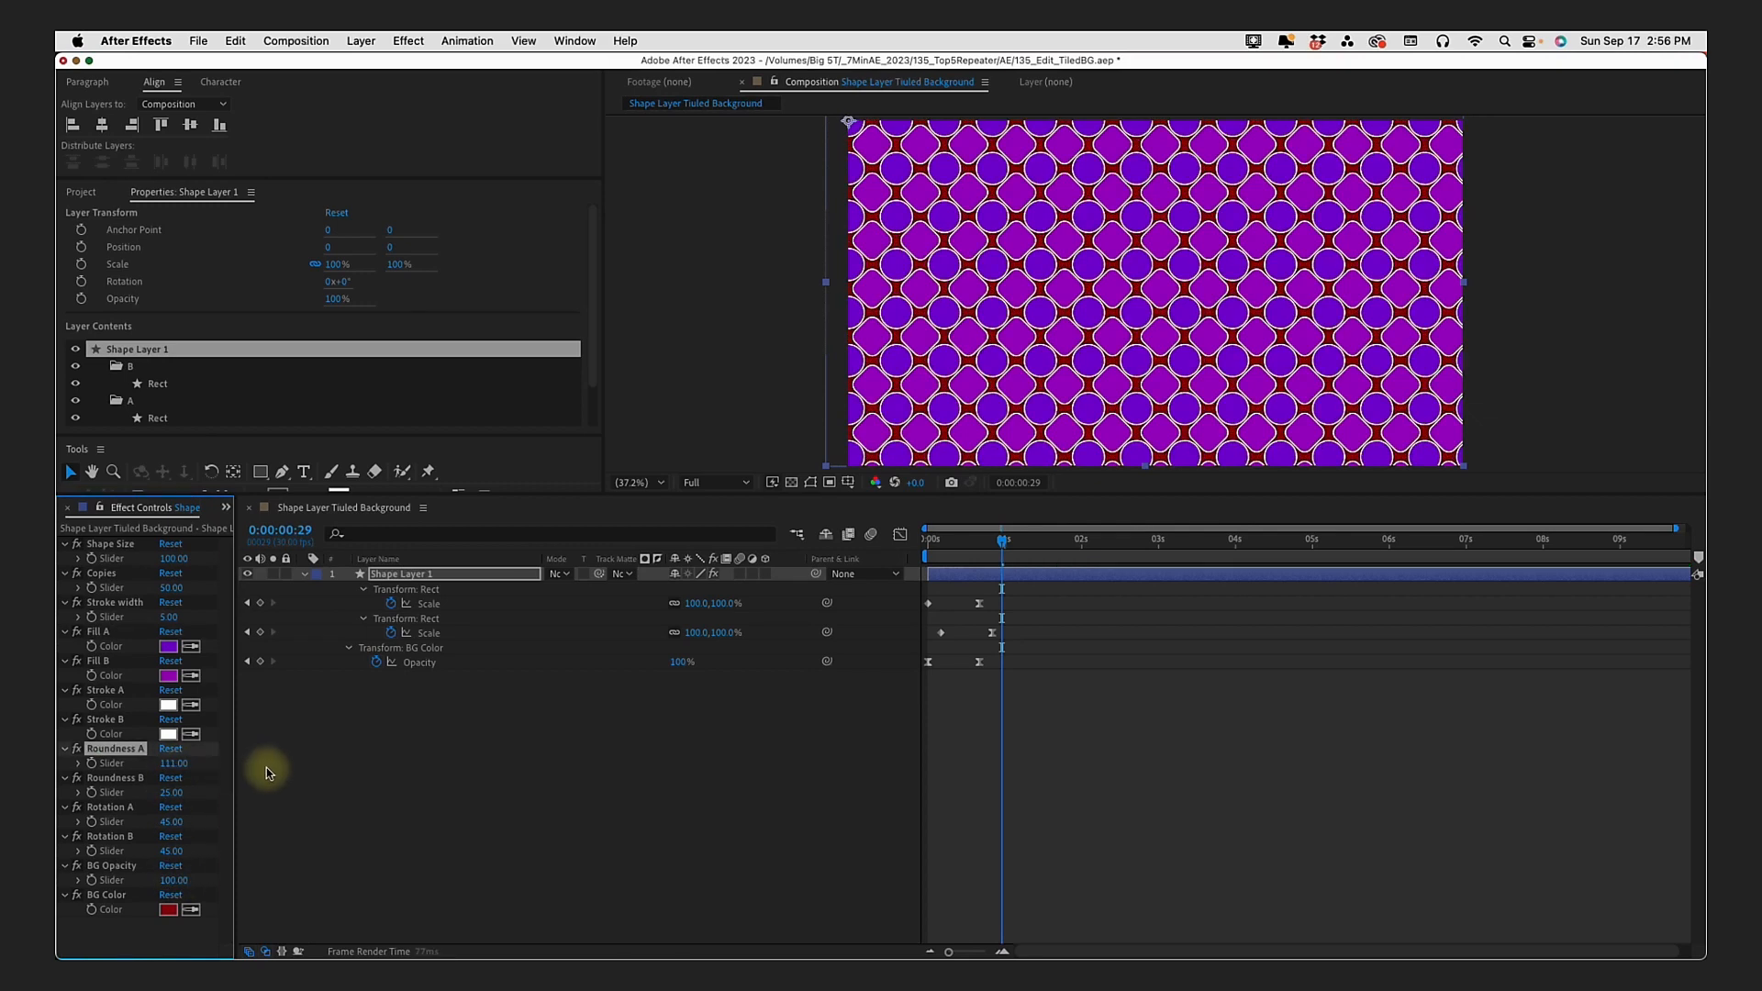
Step: Change Fill B to teal green and set Roundness B to 10
left_click(169, 676)
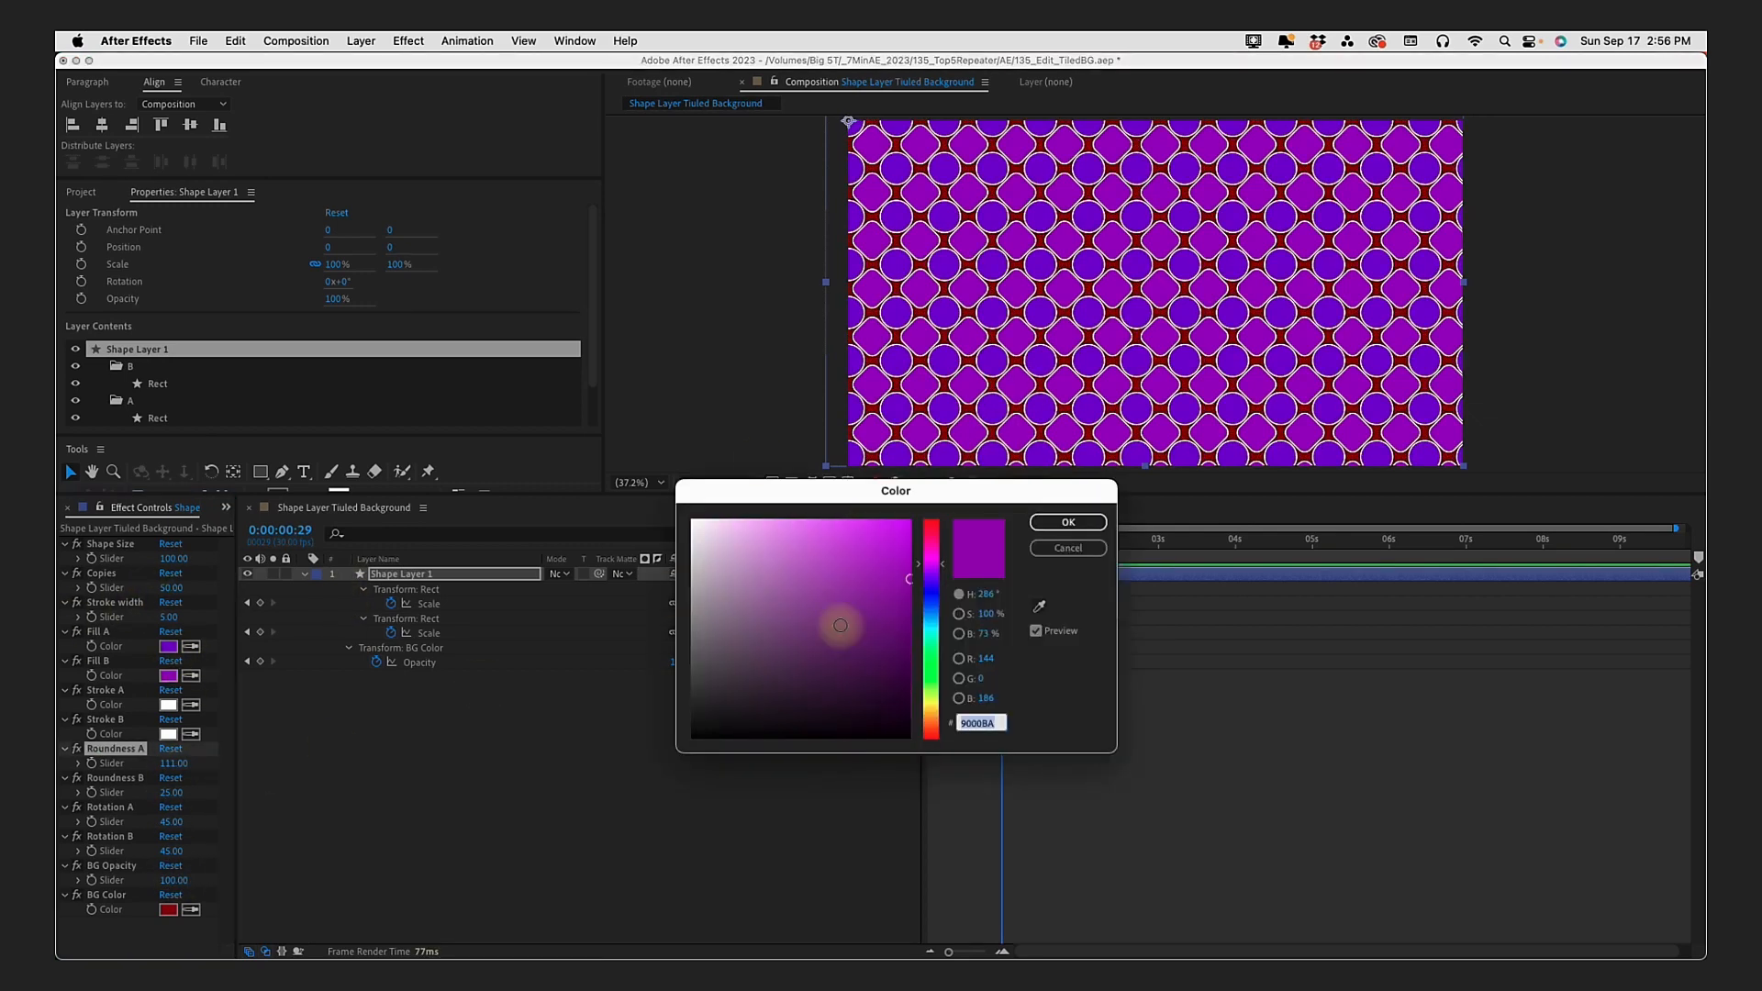
left_click(933, 642)
left_click(1068, 522)
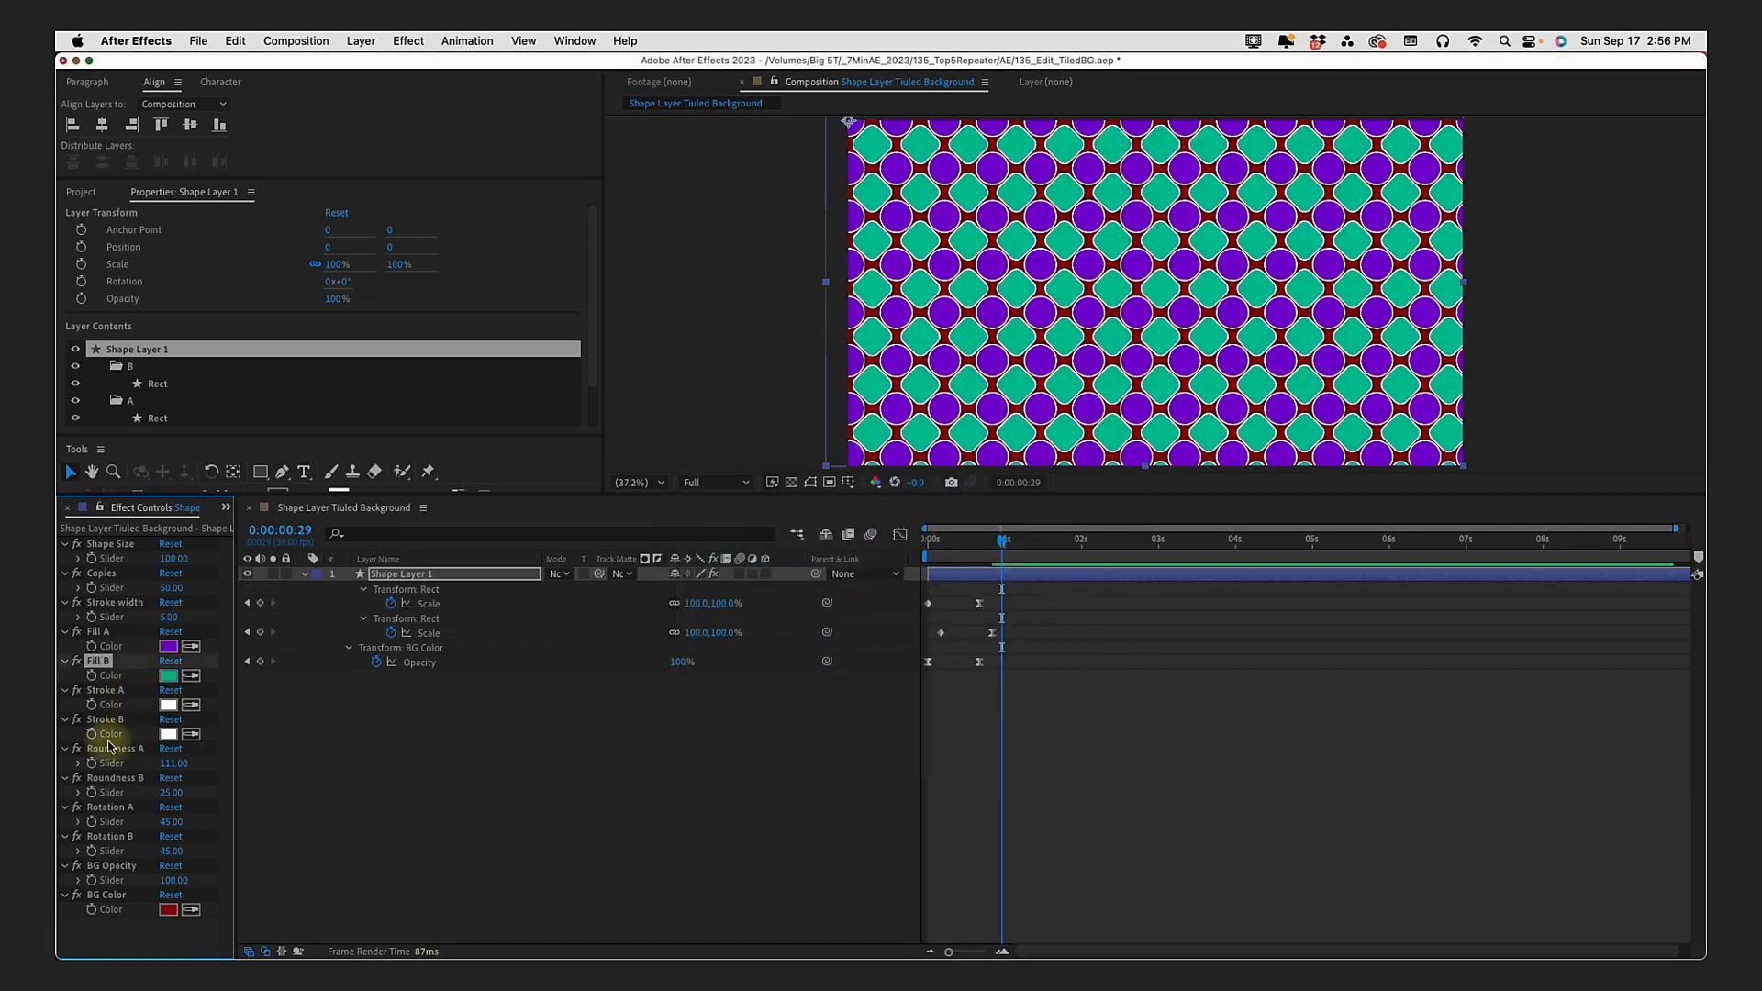
type("10")
key("Return")
Step: Set Fill A to red CC0000 and pick a new BG Color for the tiled background
left_click(169, 646)
left_click_drag(932, 717, 937, 516)
left_click(1056, 526)
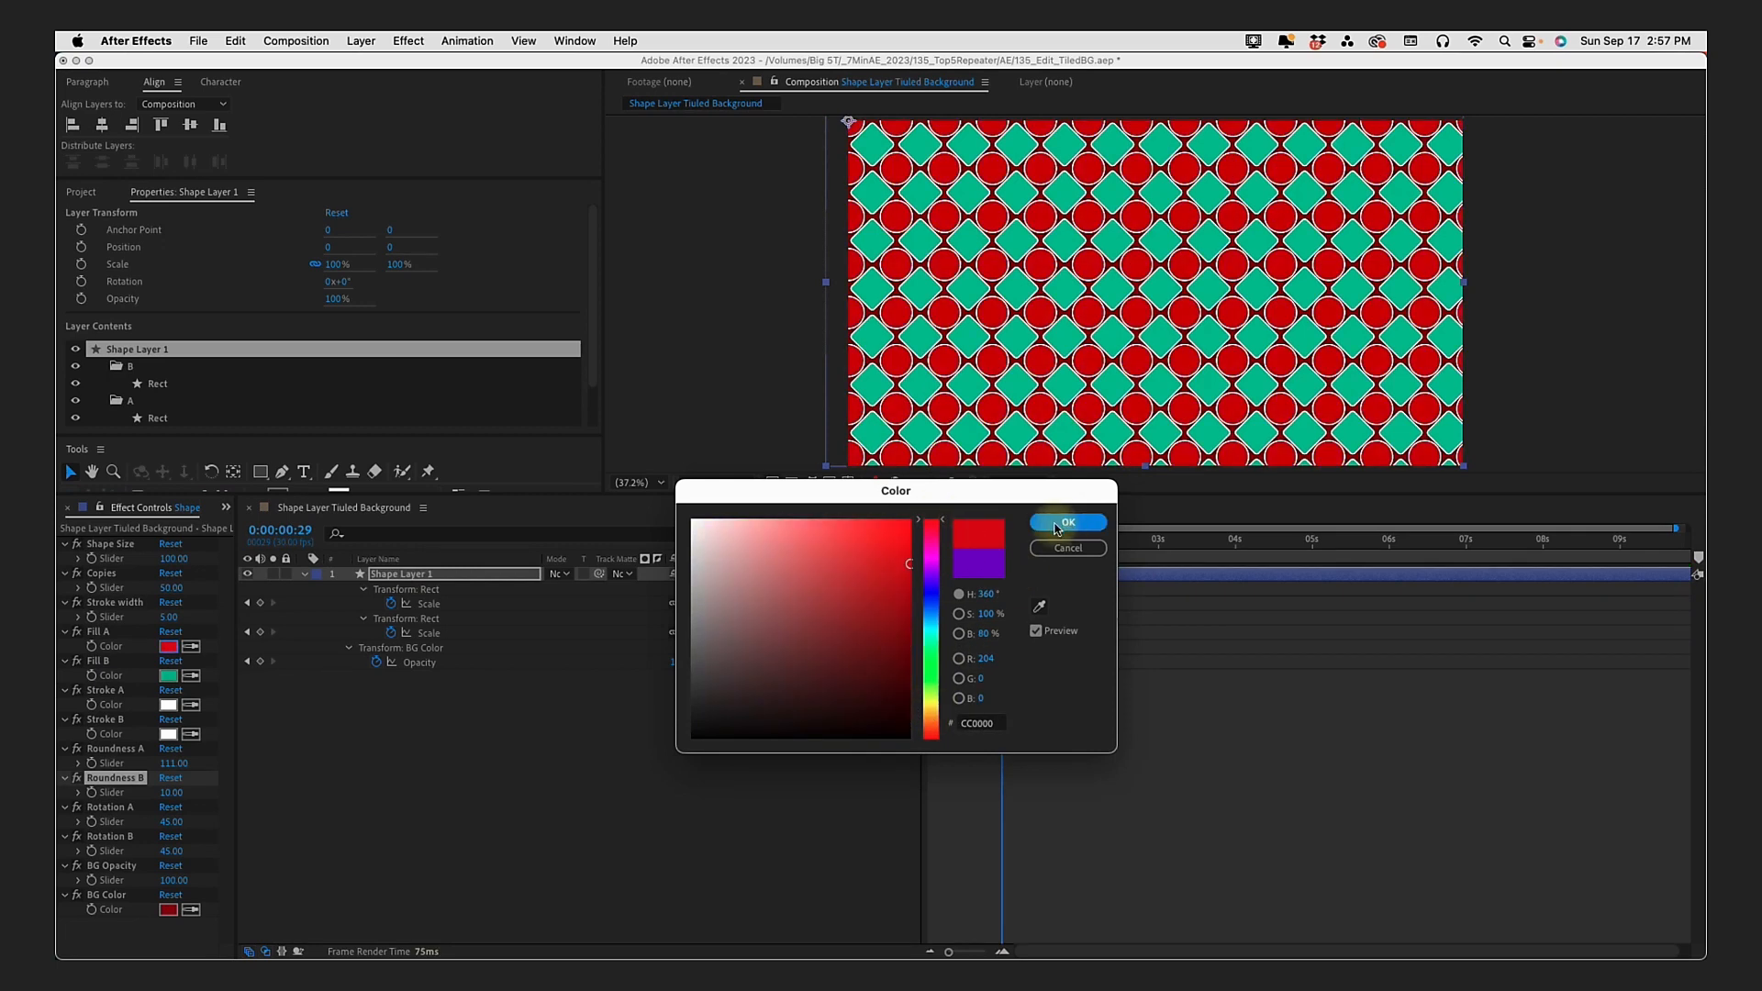
left_click(168, 910)
left_click_drag(716, 536, 661, 487)
left_click(1065, 522)
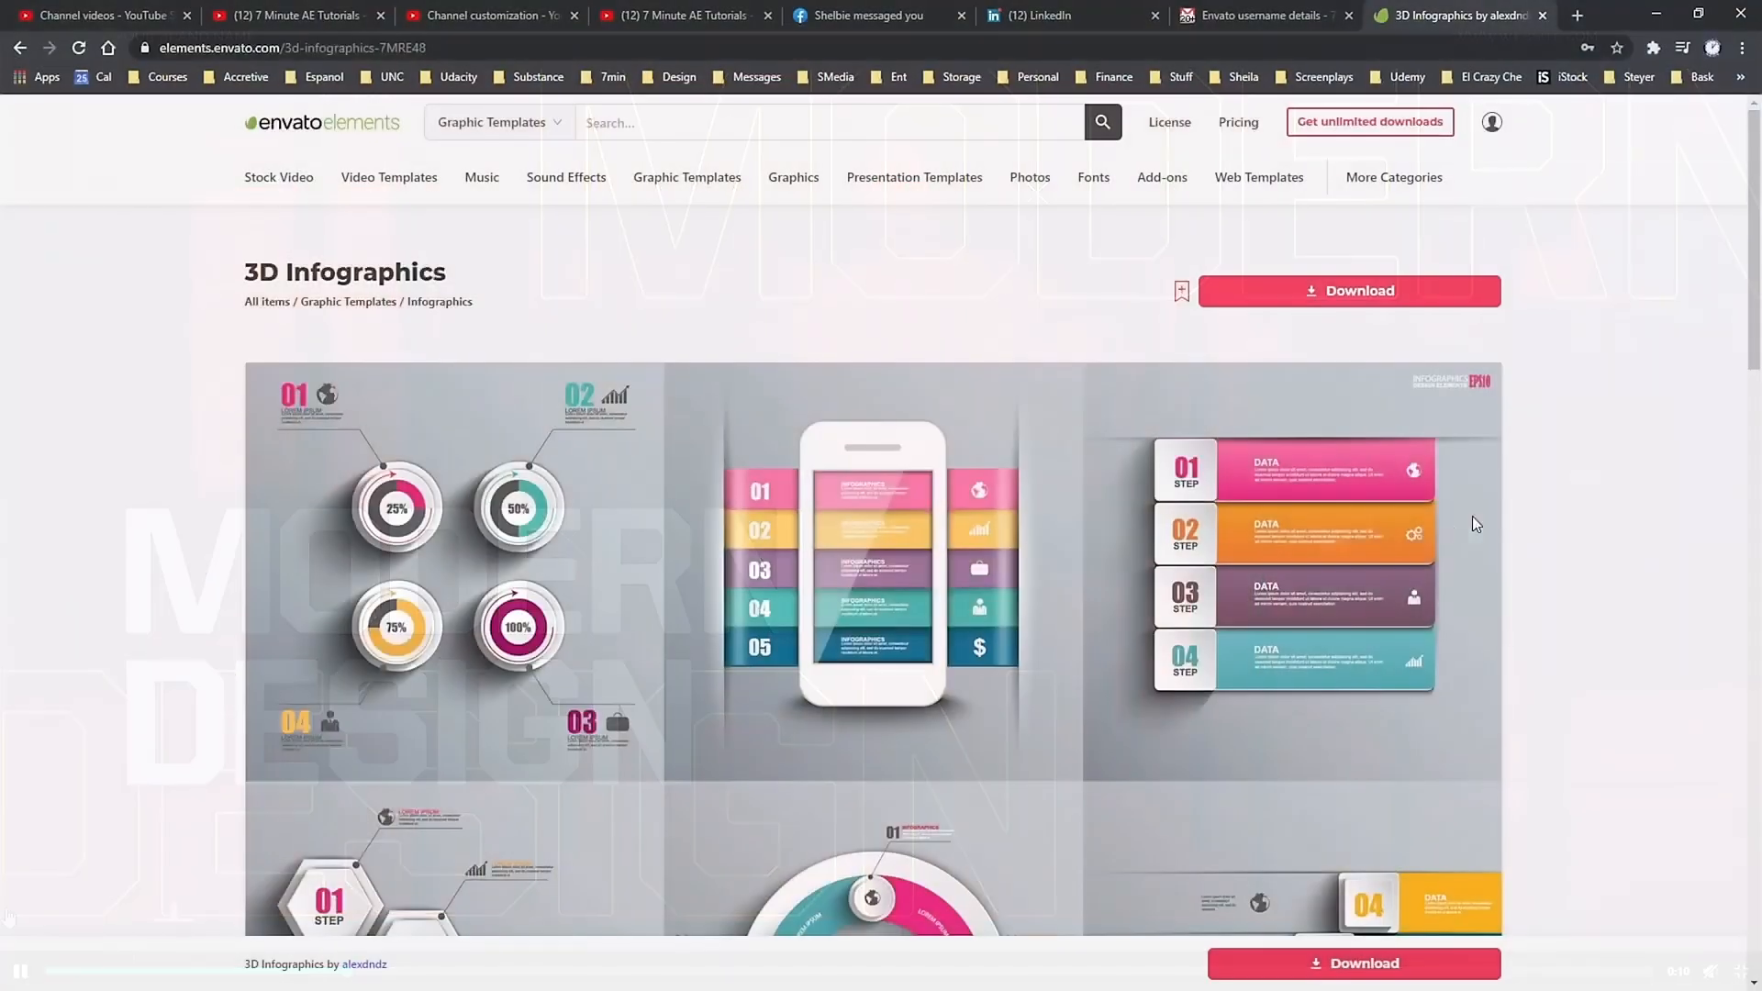
Step: Switch to Envato Elements in the browser and look over the template pages and the list of music tracks
scroll(1472, 515, "down", 3)
scroll(1496, 490, "down", 5)
scroll(1505, 486, "up", 5)
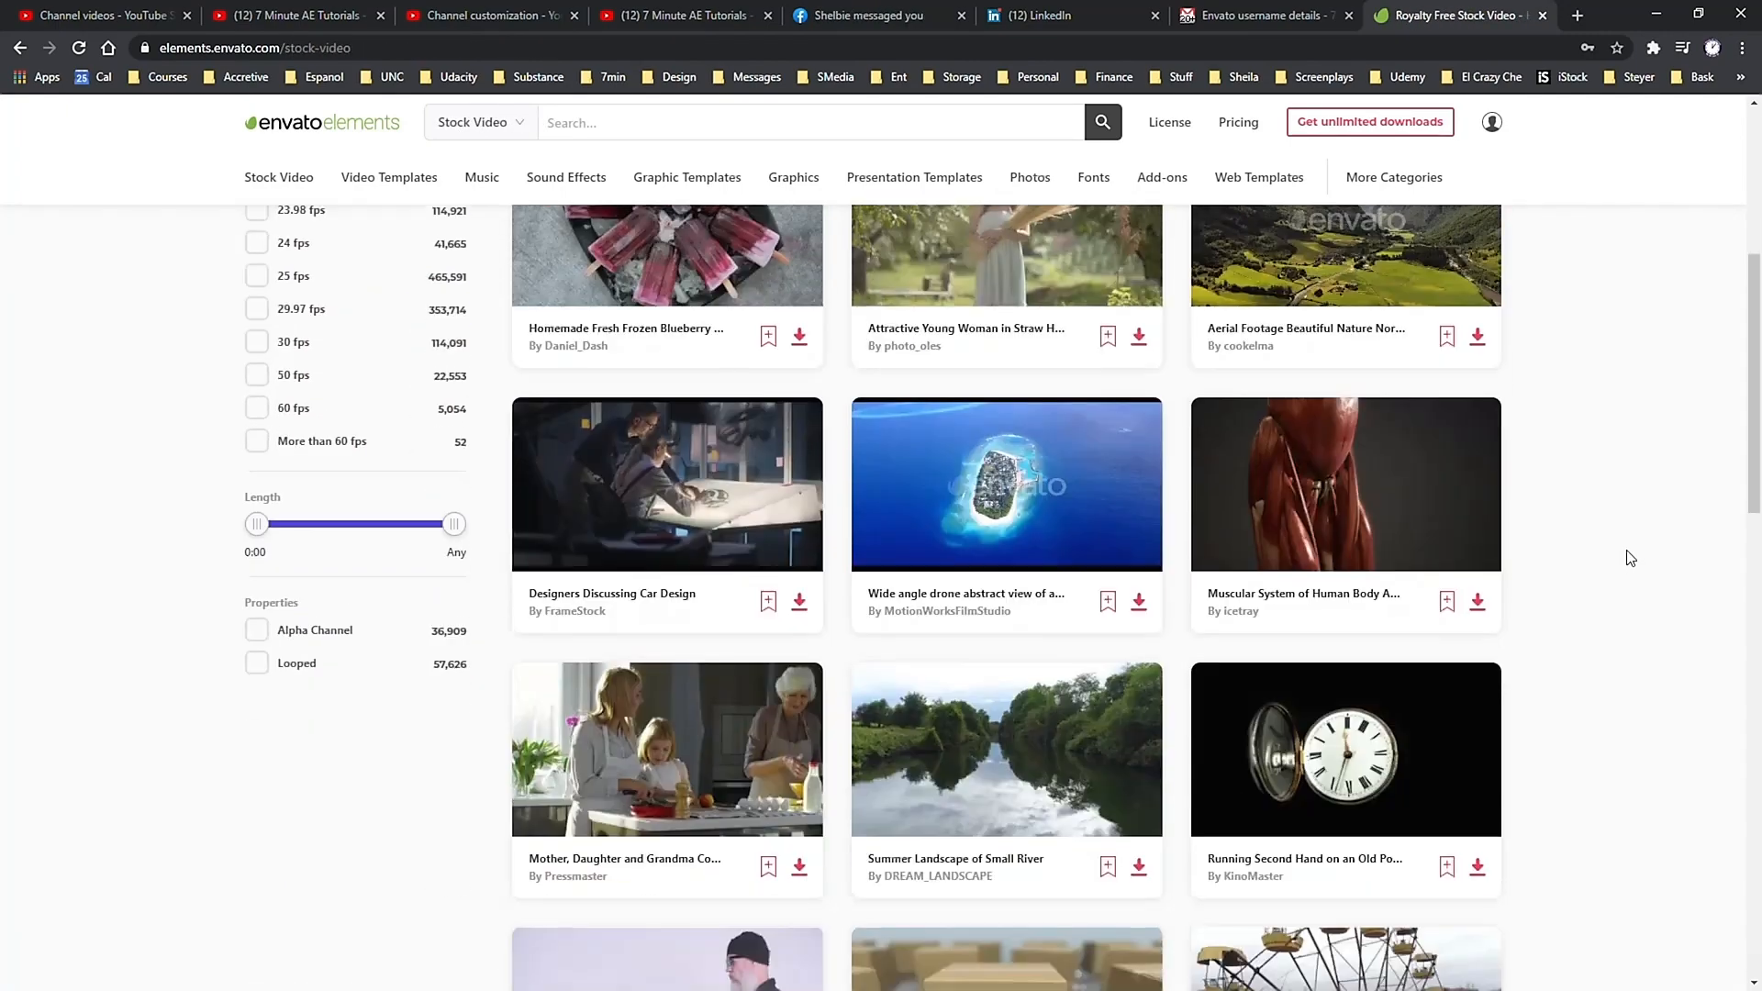
scroll(1629, 555, "down", 2)
scroll(1631, 557, "down", 5)
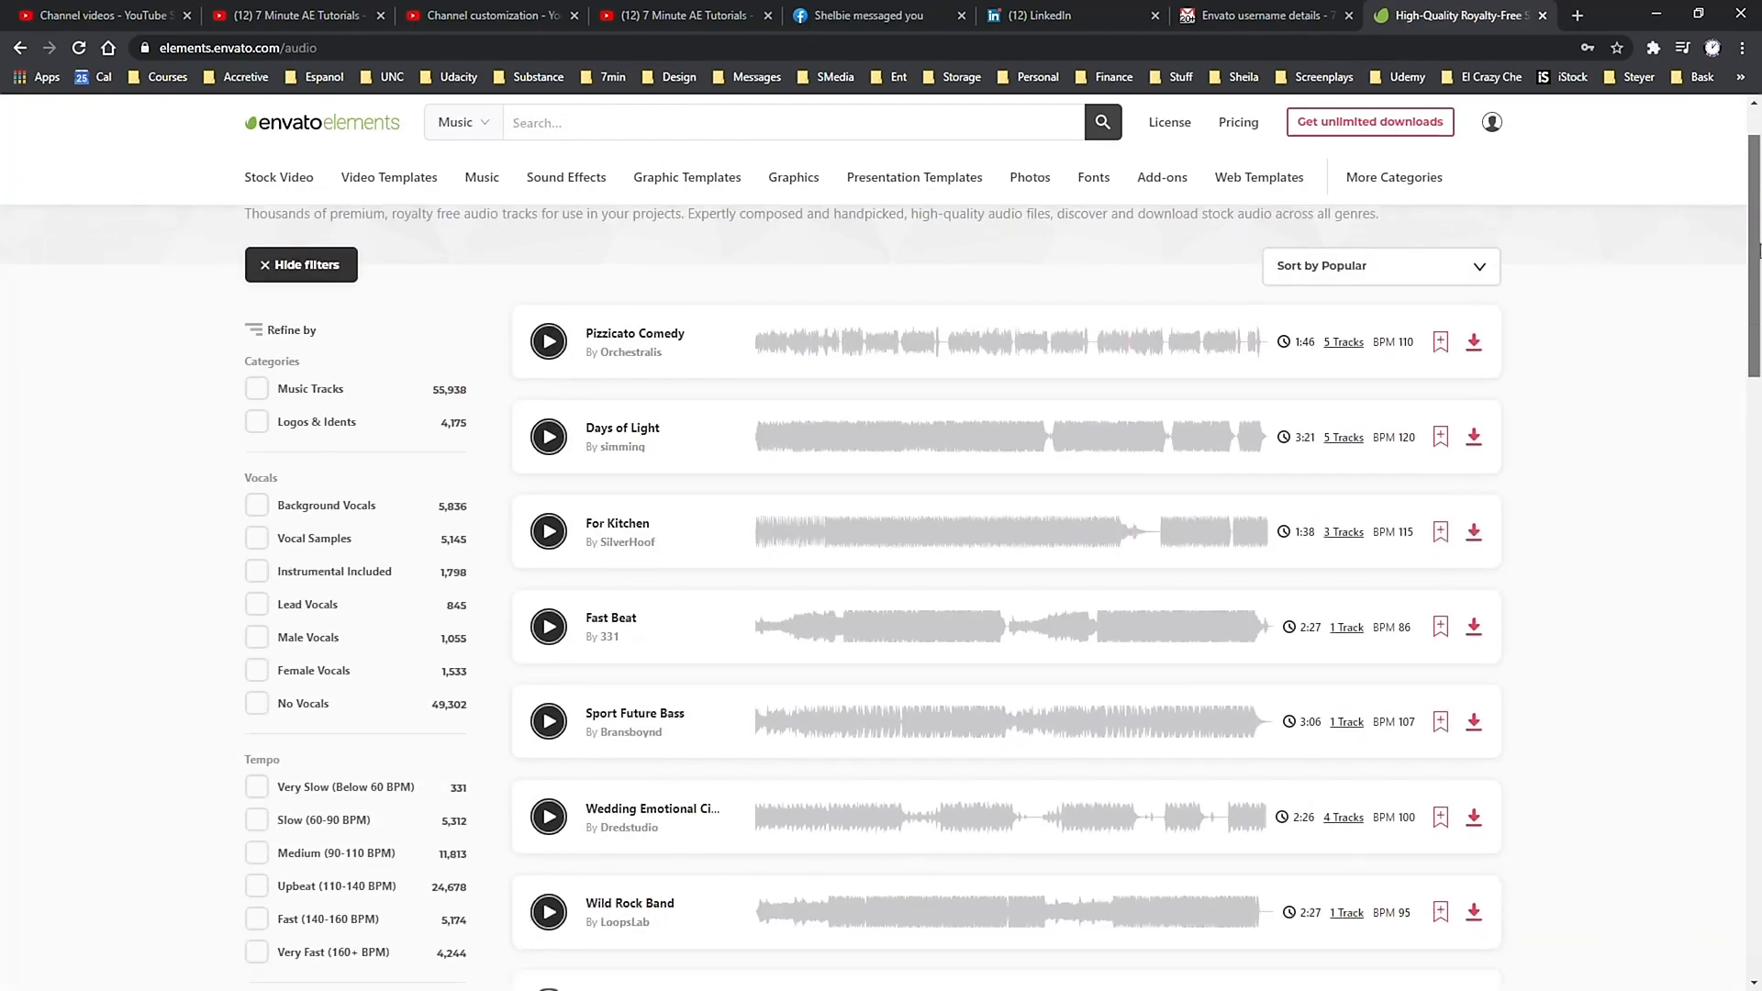
left_click_drag(1758, 247, 1741, 542)
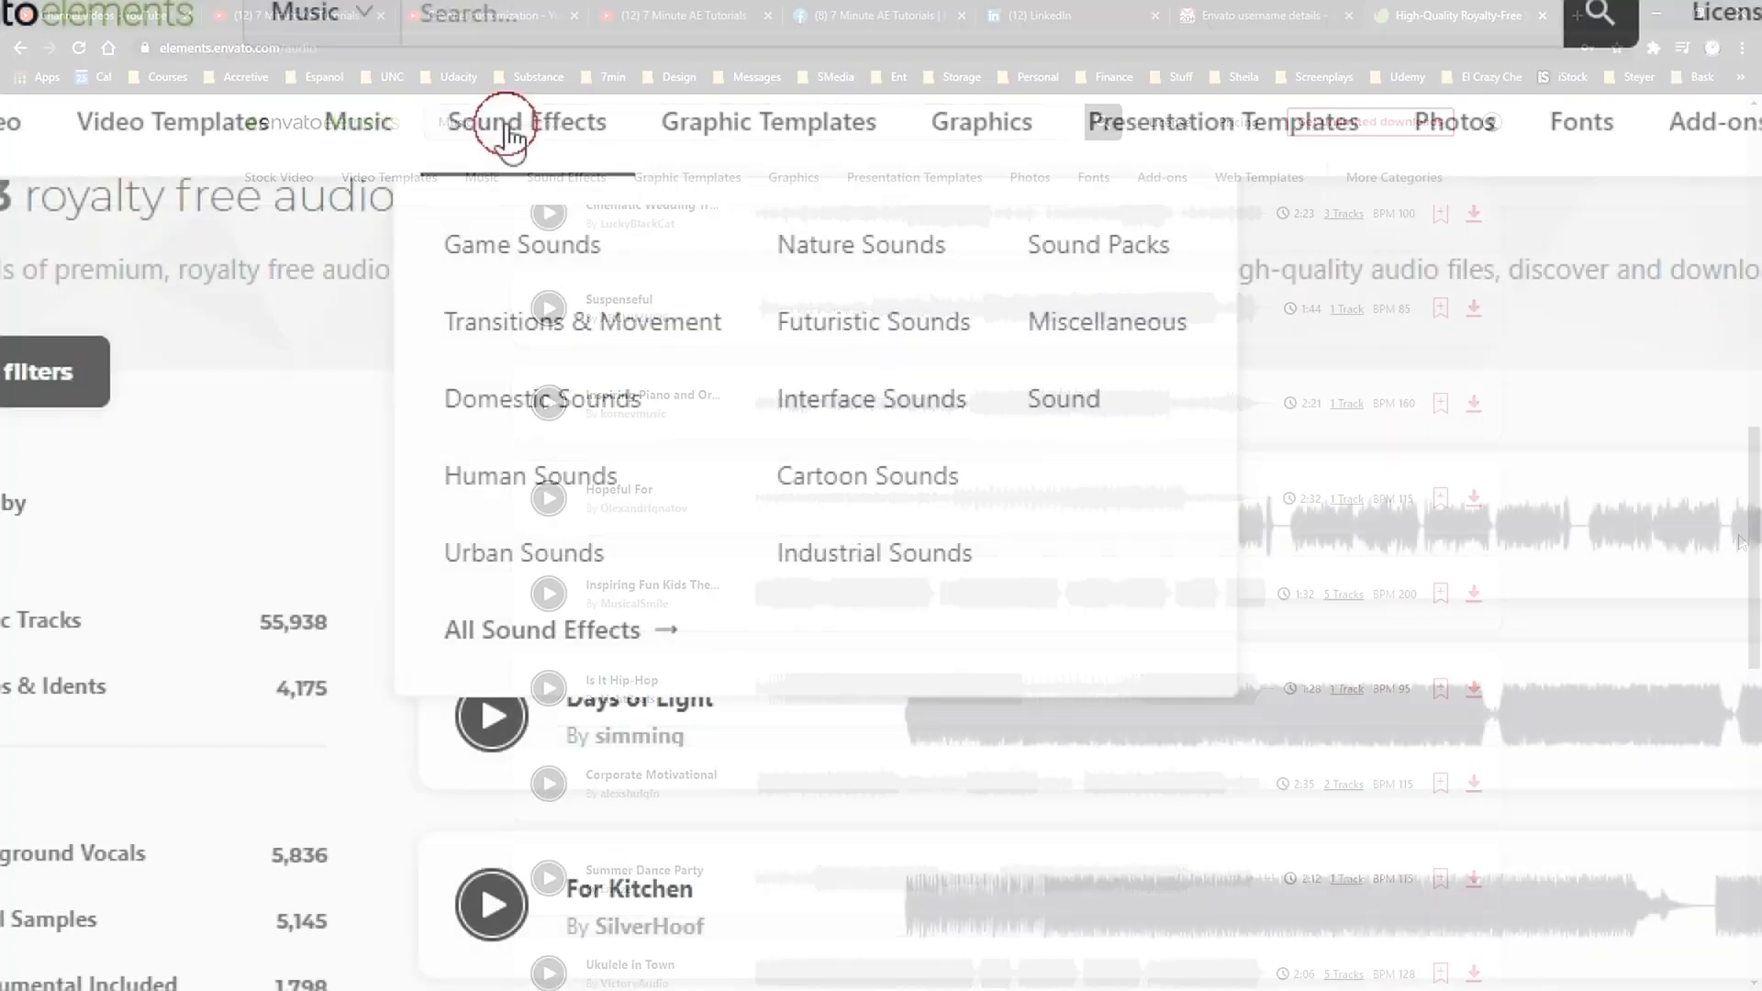
Step: Preview the Ice Skating Spins 3 sound effect and try the Game Sounds, Transitions & Movement and Futuristic Sounds category filters
left_click(550, 152)
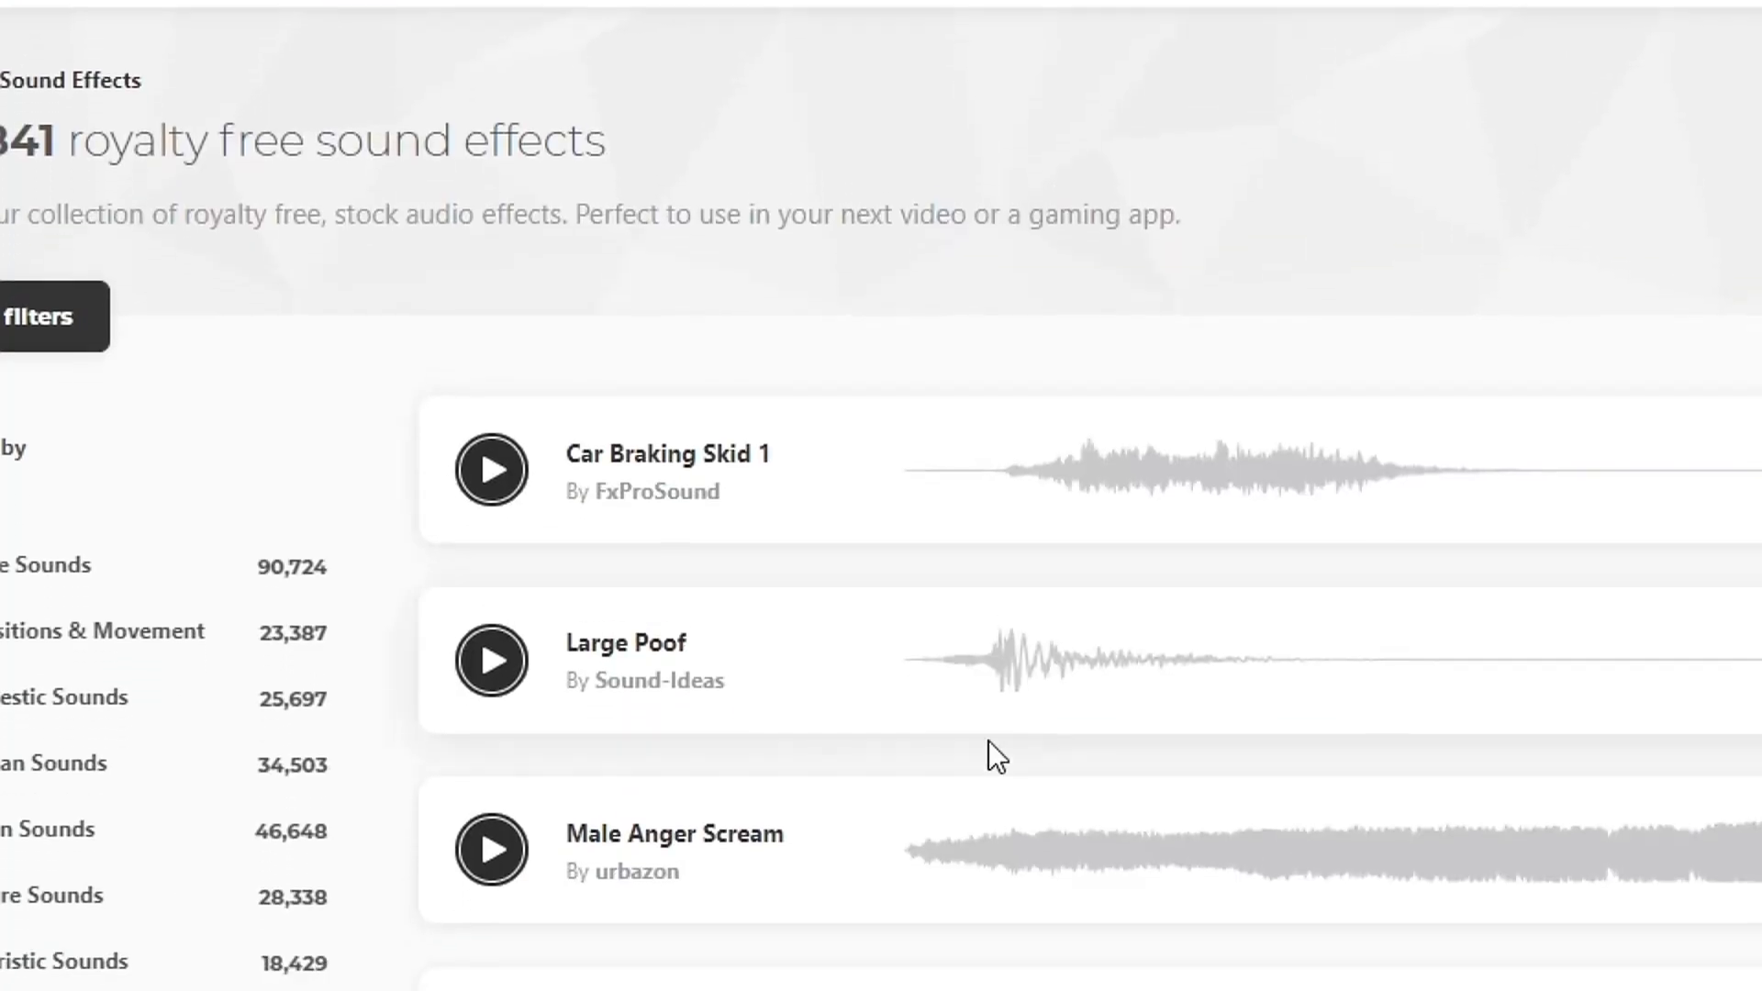
scroll(569, 477, "down", 9)
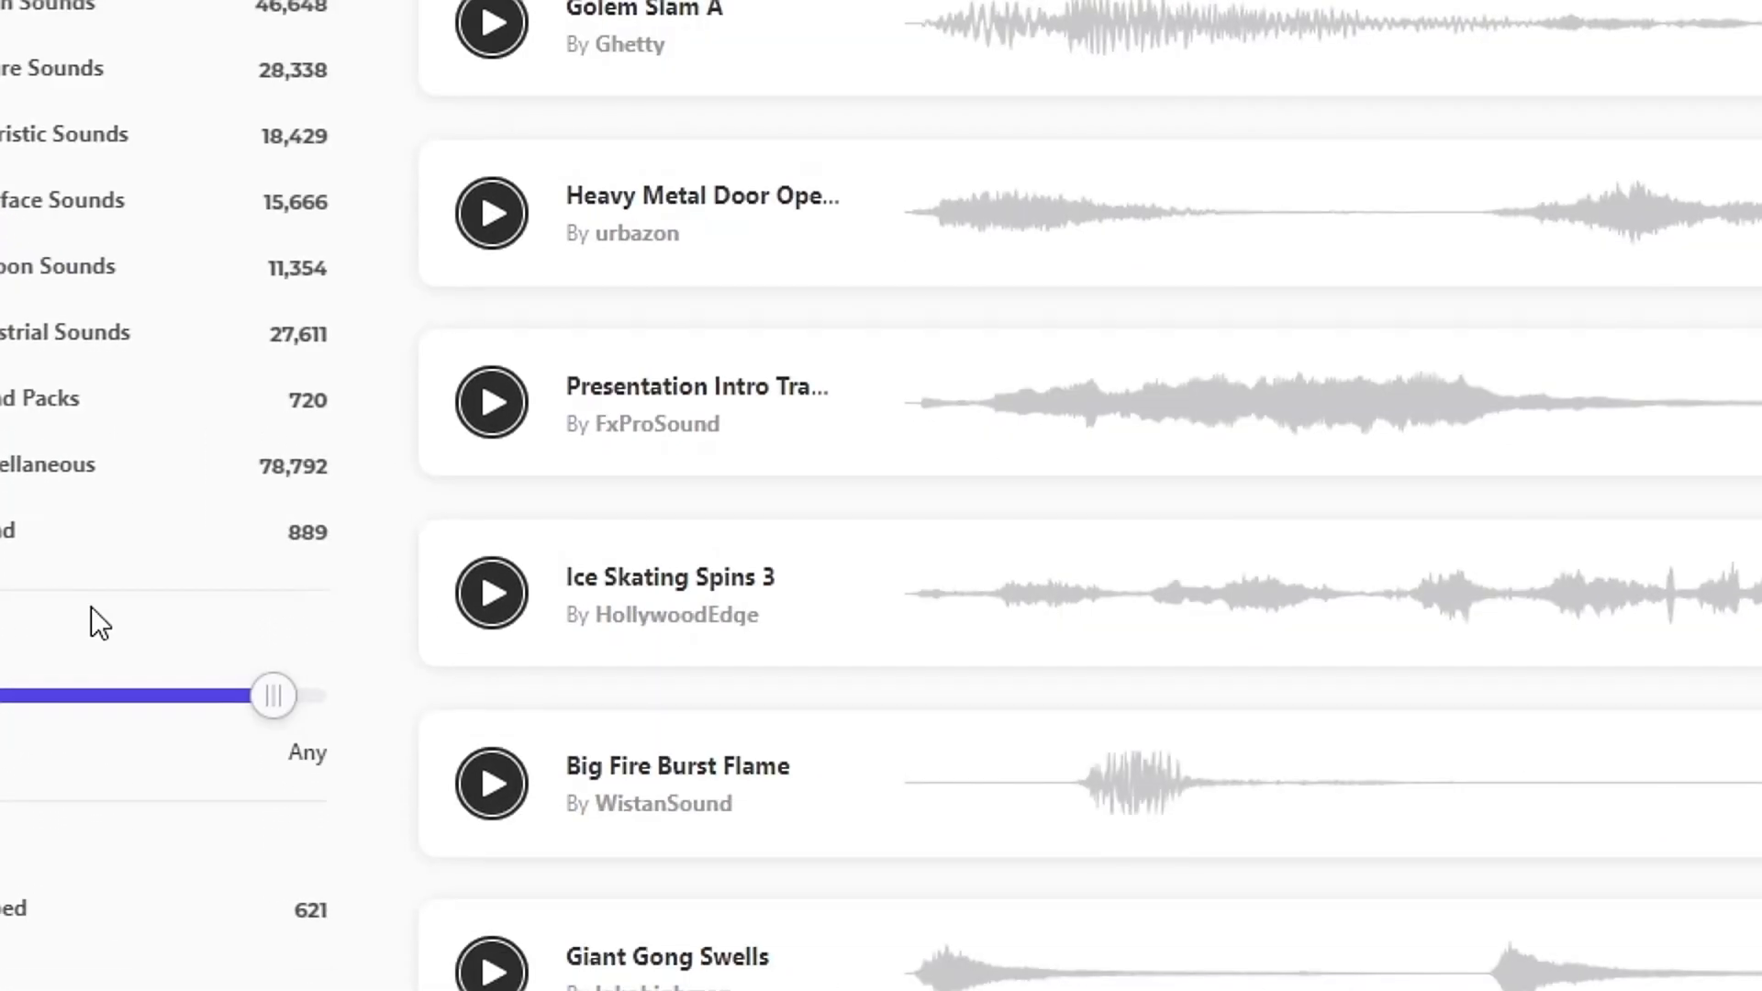
left_click(493, 593)
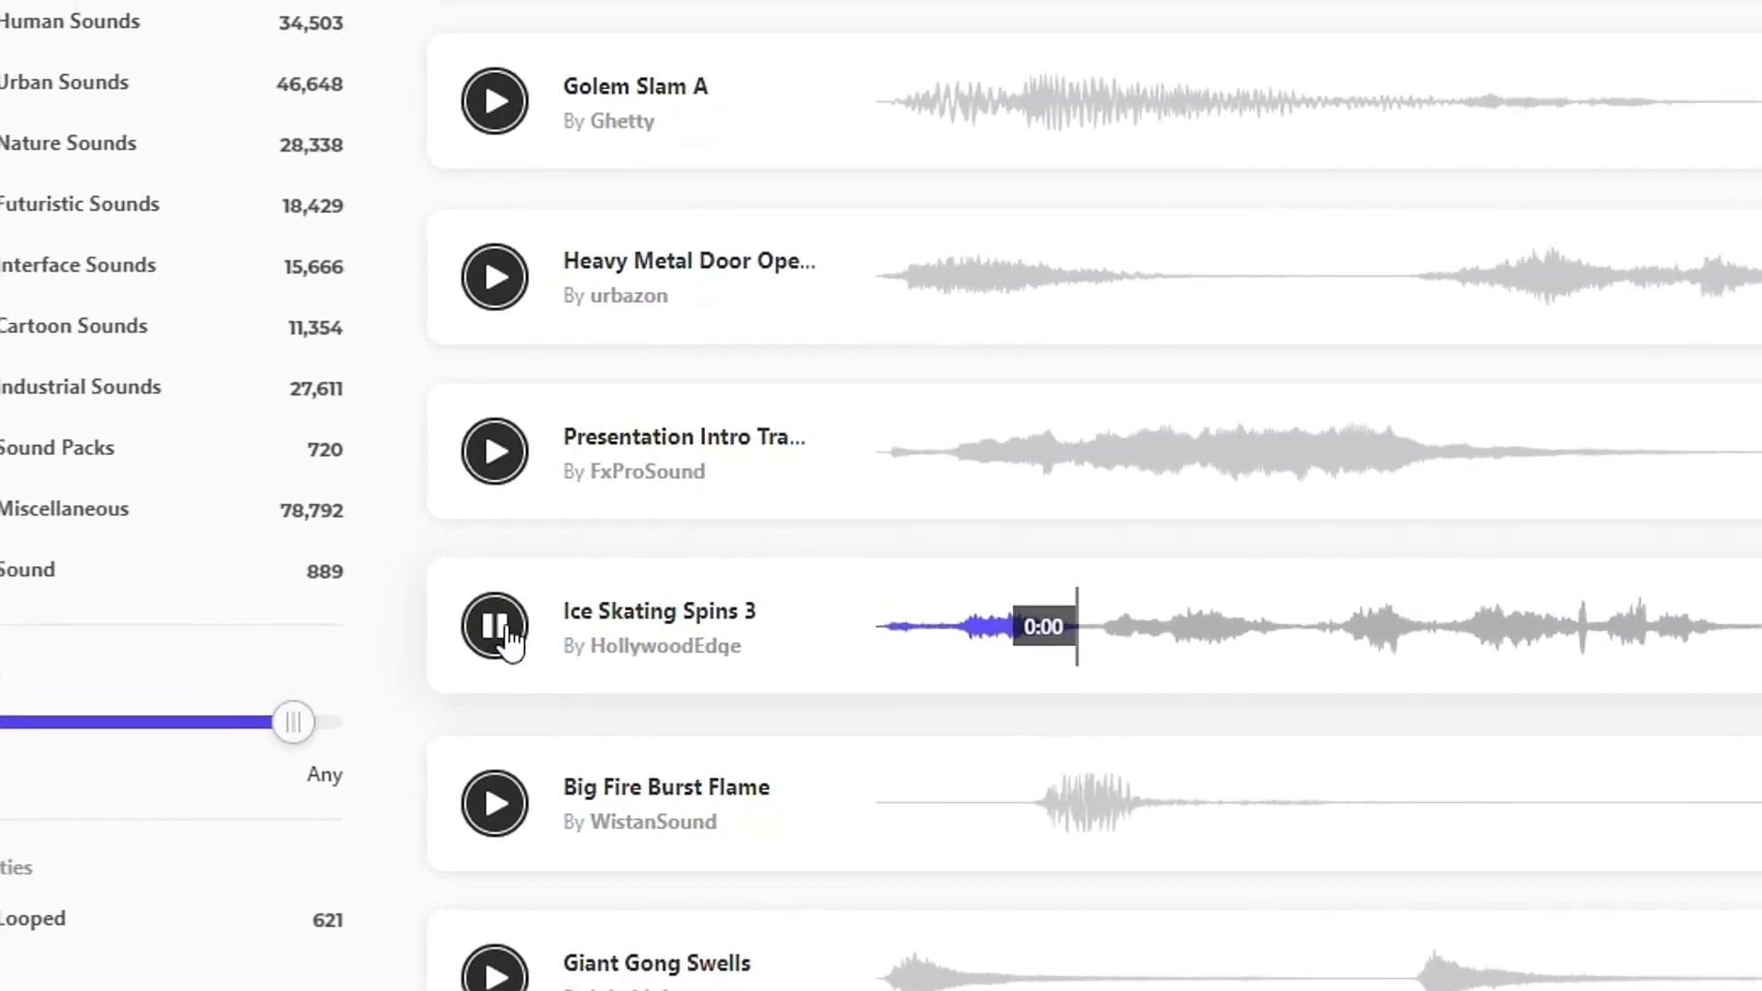
left_click(500, 634)
left_click(0, 205)
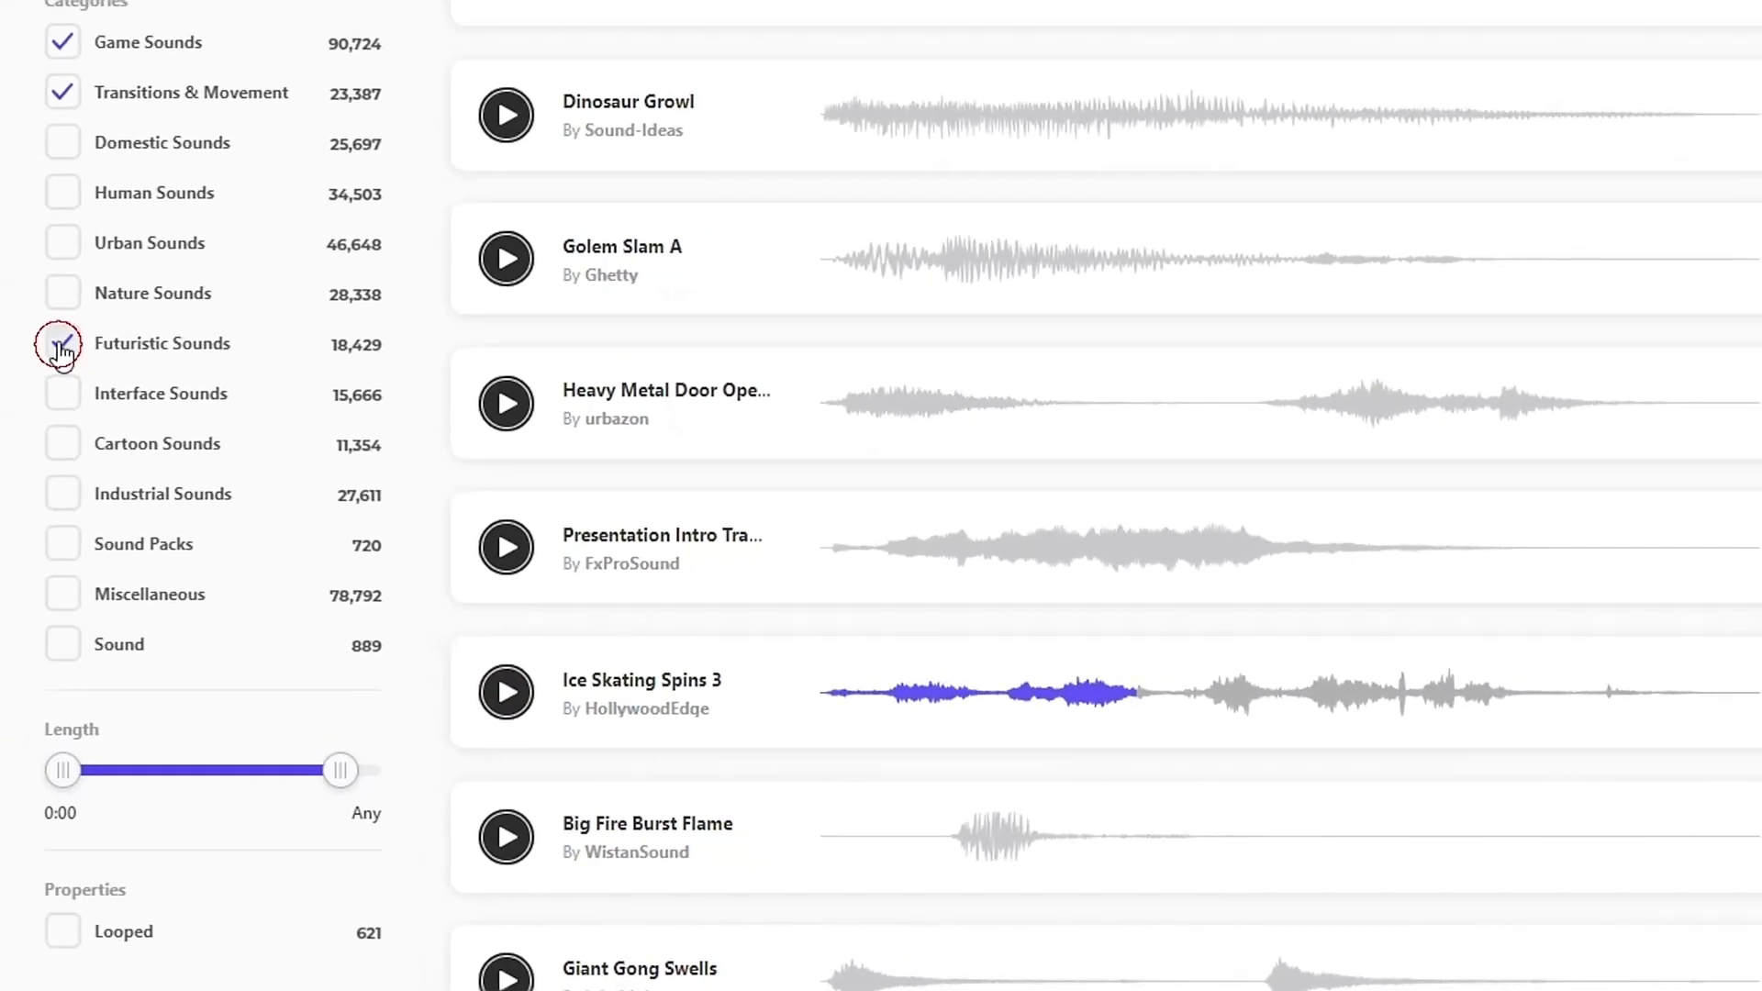
left_click(63, 42)
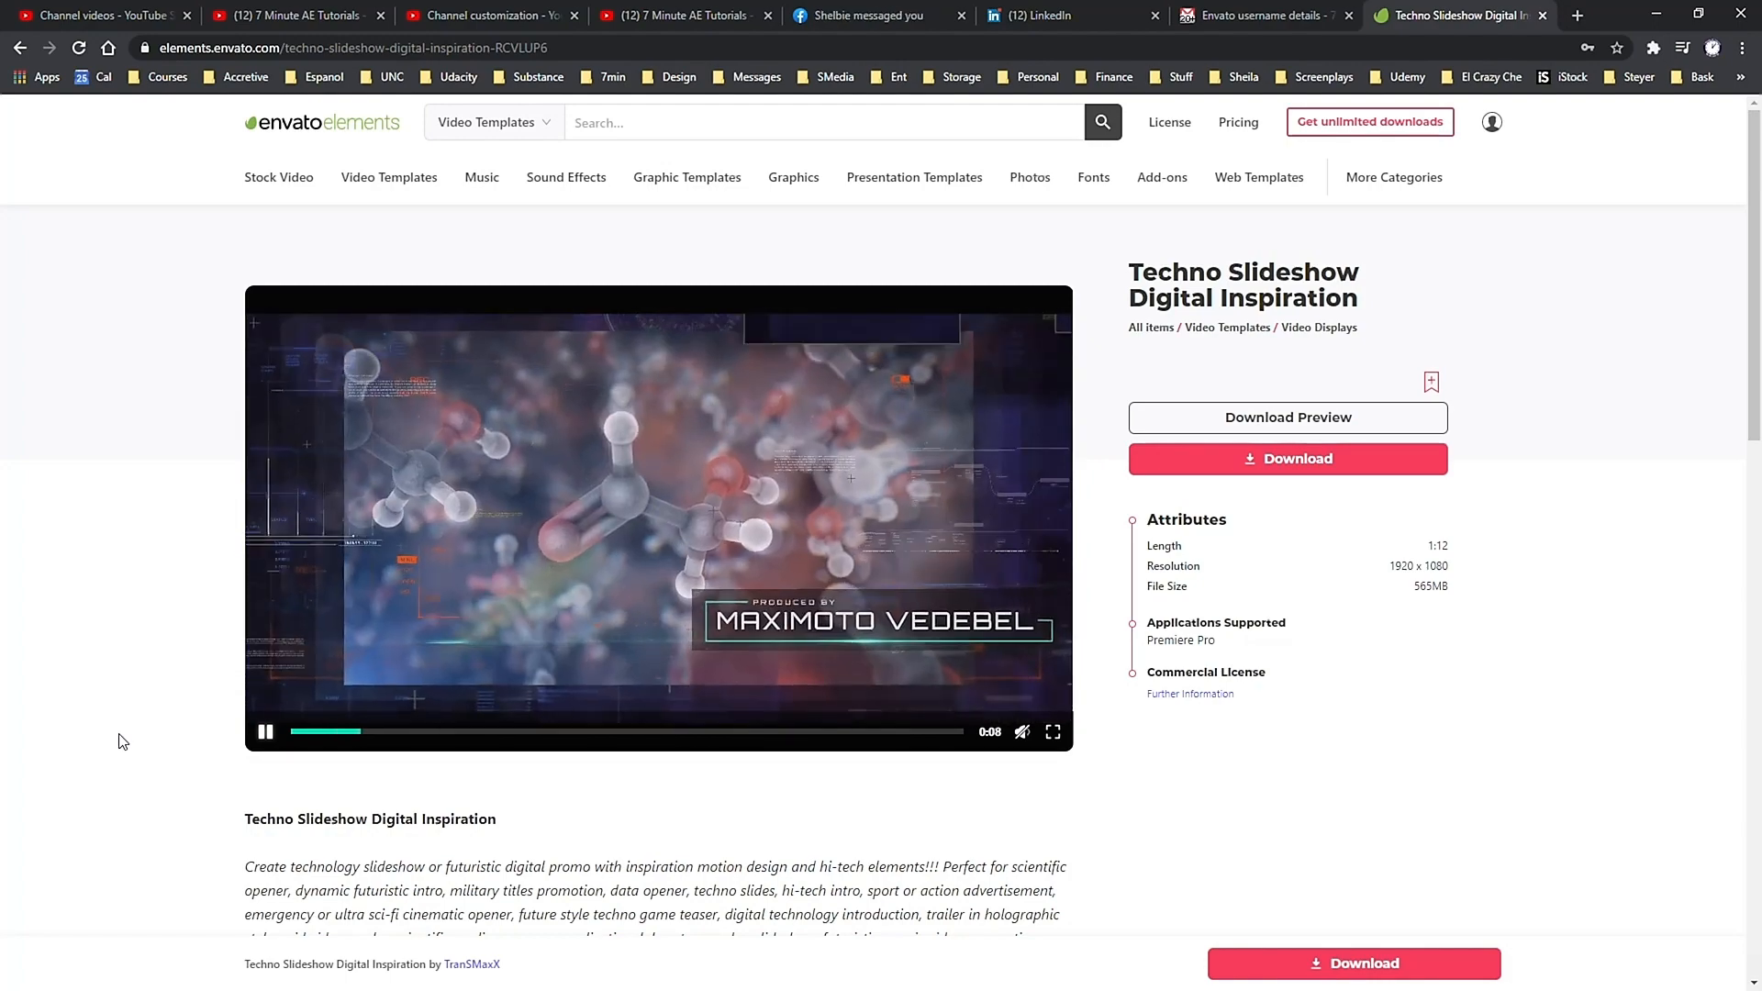
Step: Go back through the visited video template pages from Techno Slideshow Digital Inspiration to Action Elements, viewing their previews
left_click(18, 50)
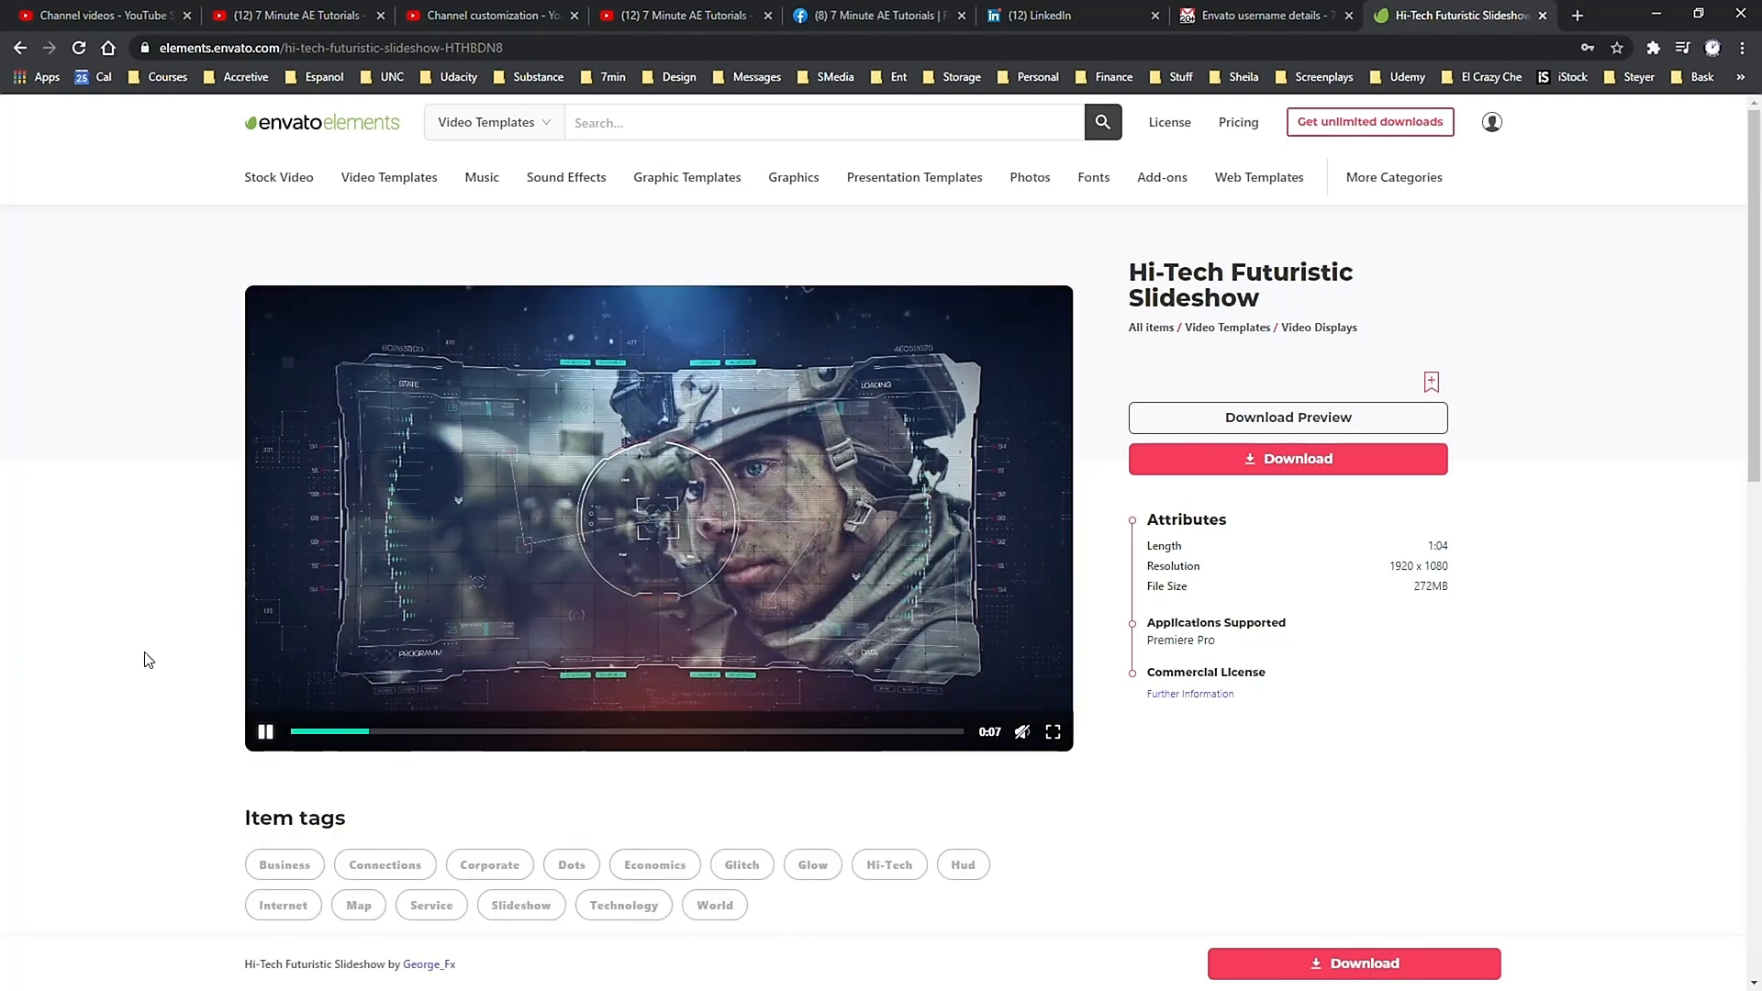
key("alt+Left")
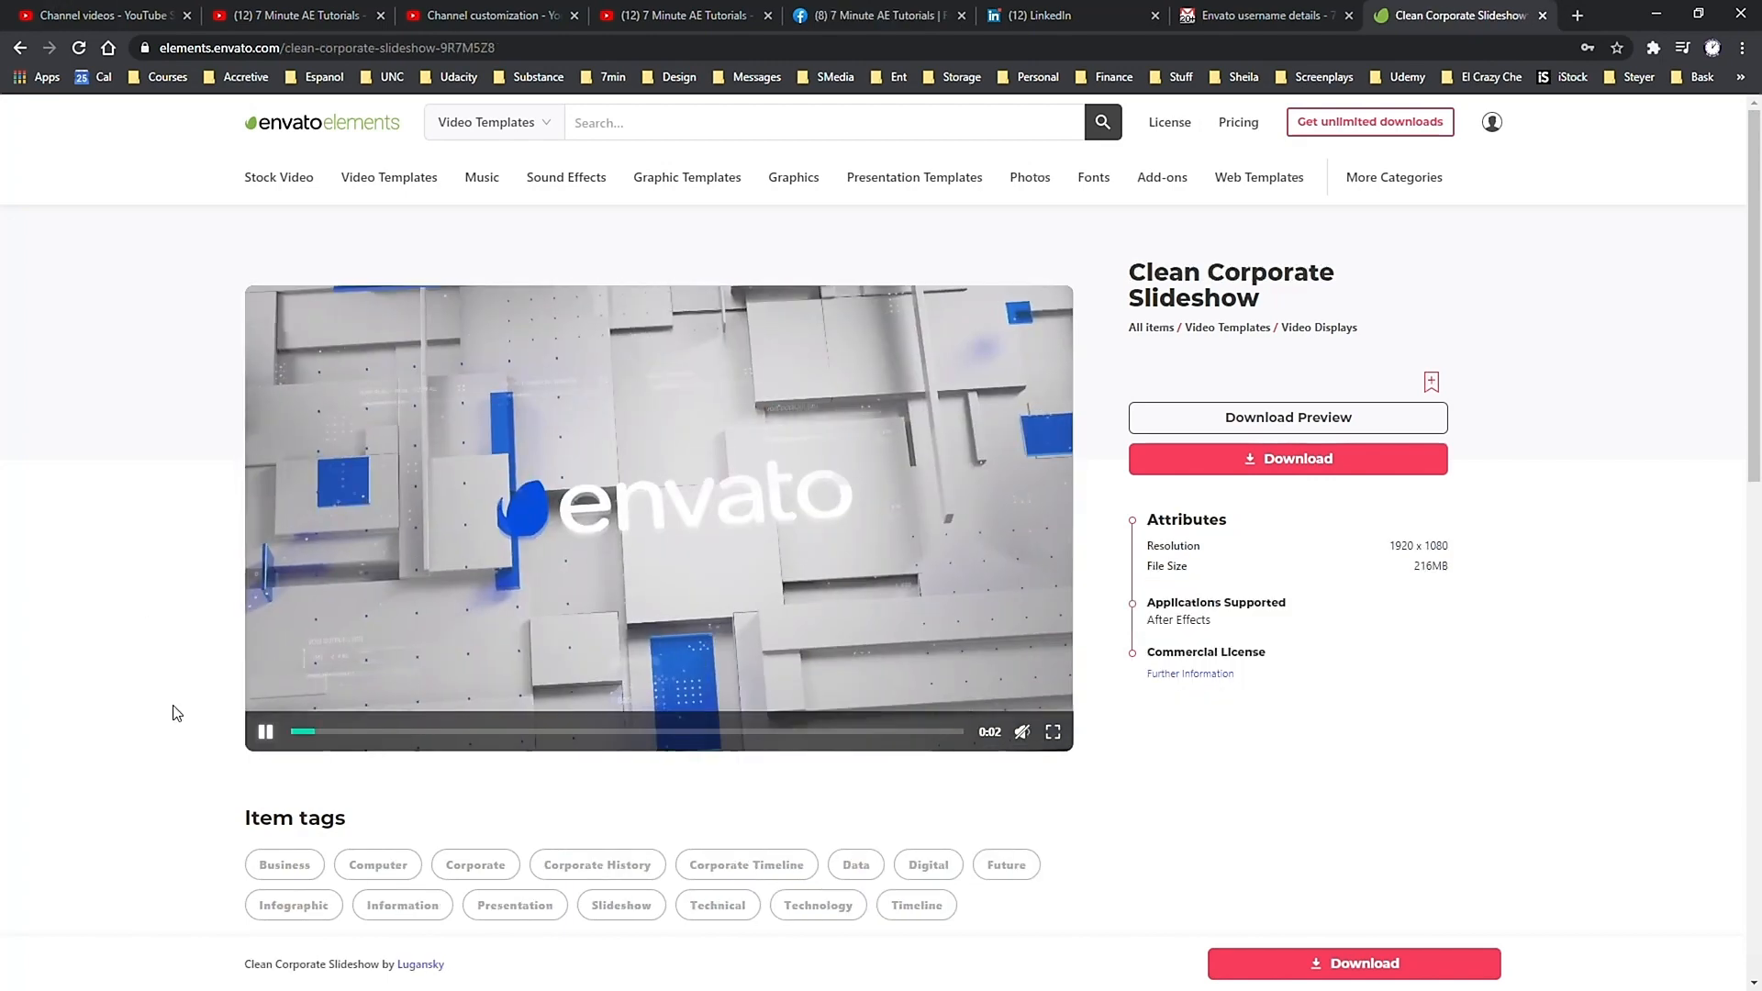
key("alt+Left")
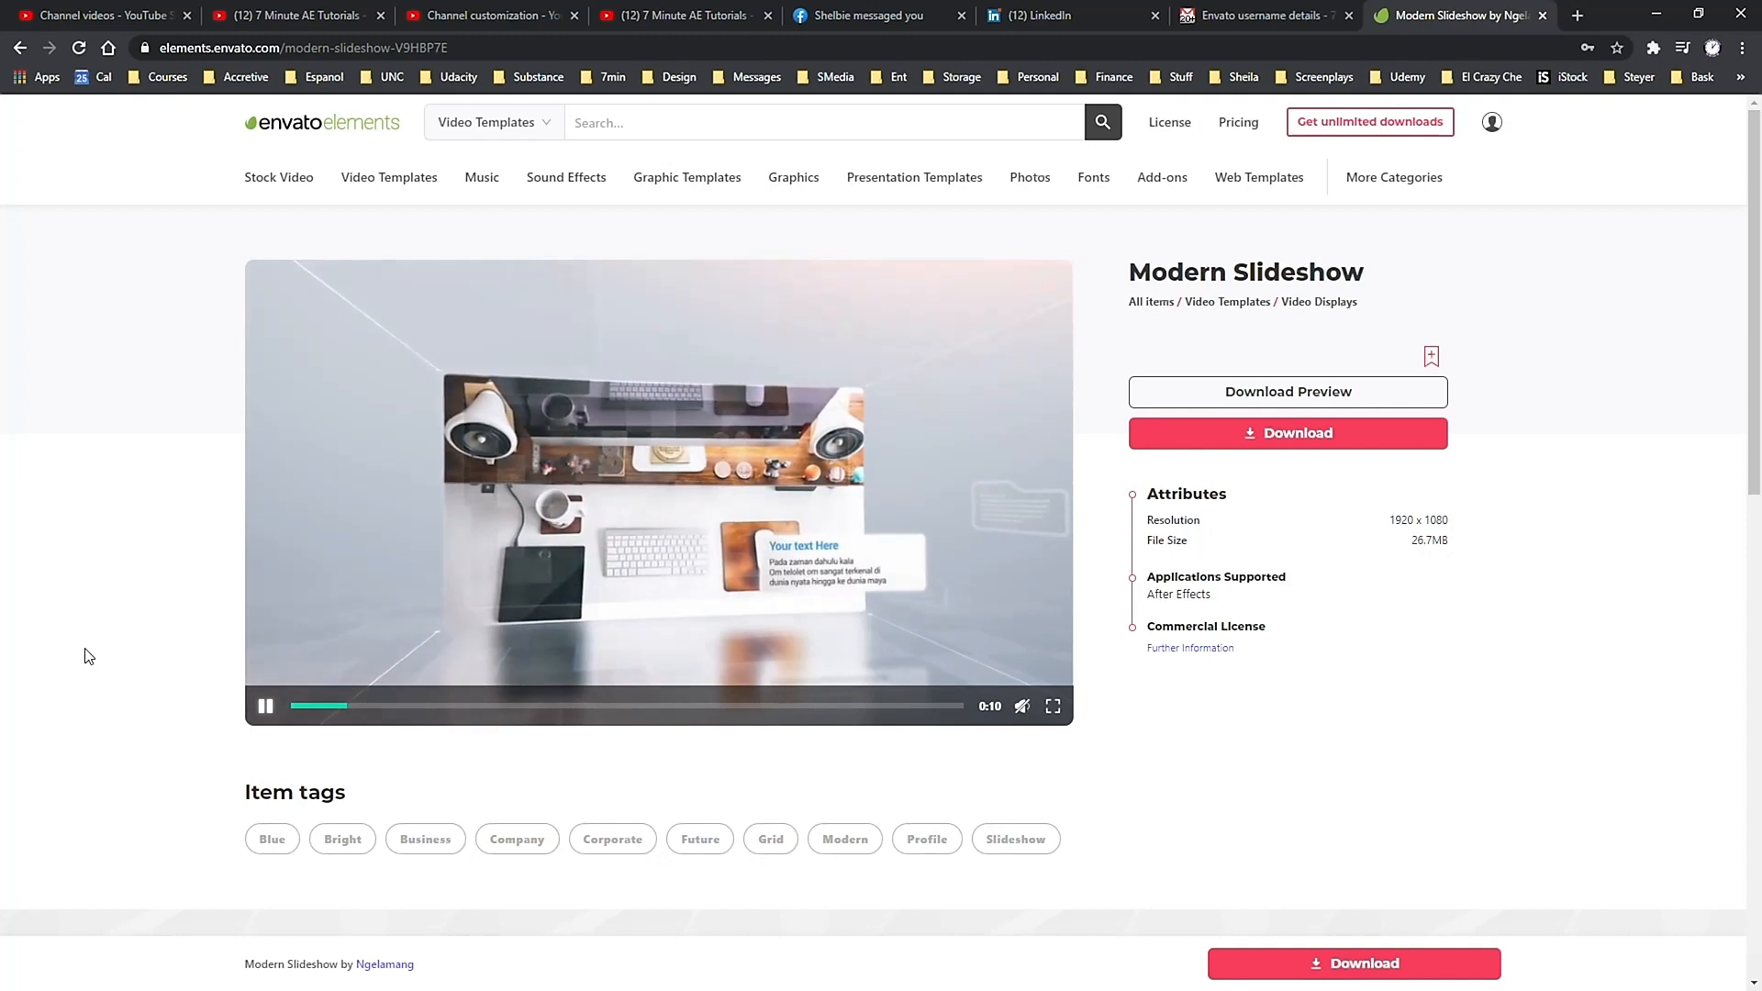
key("alt+Left")
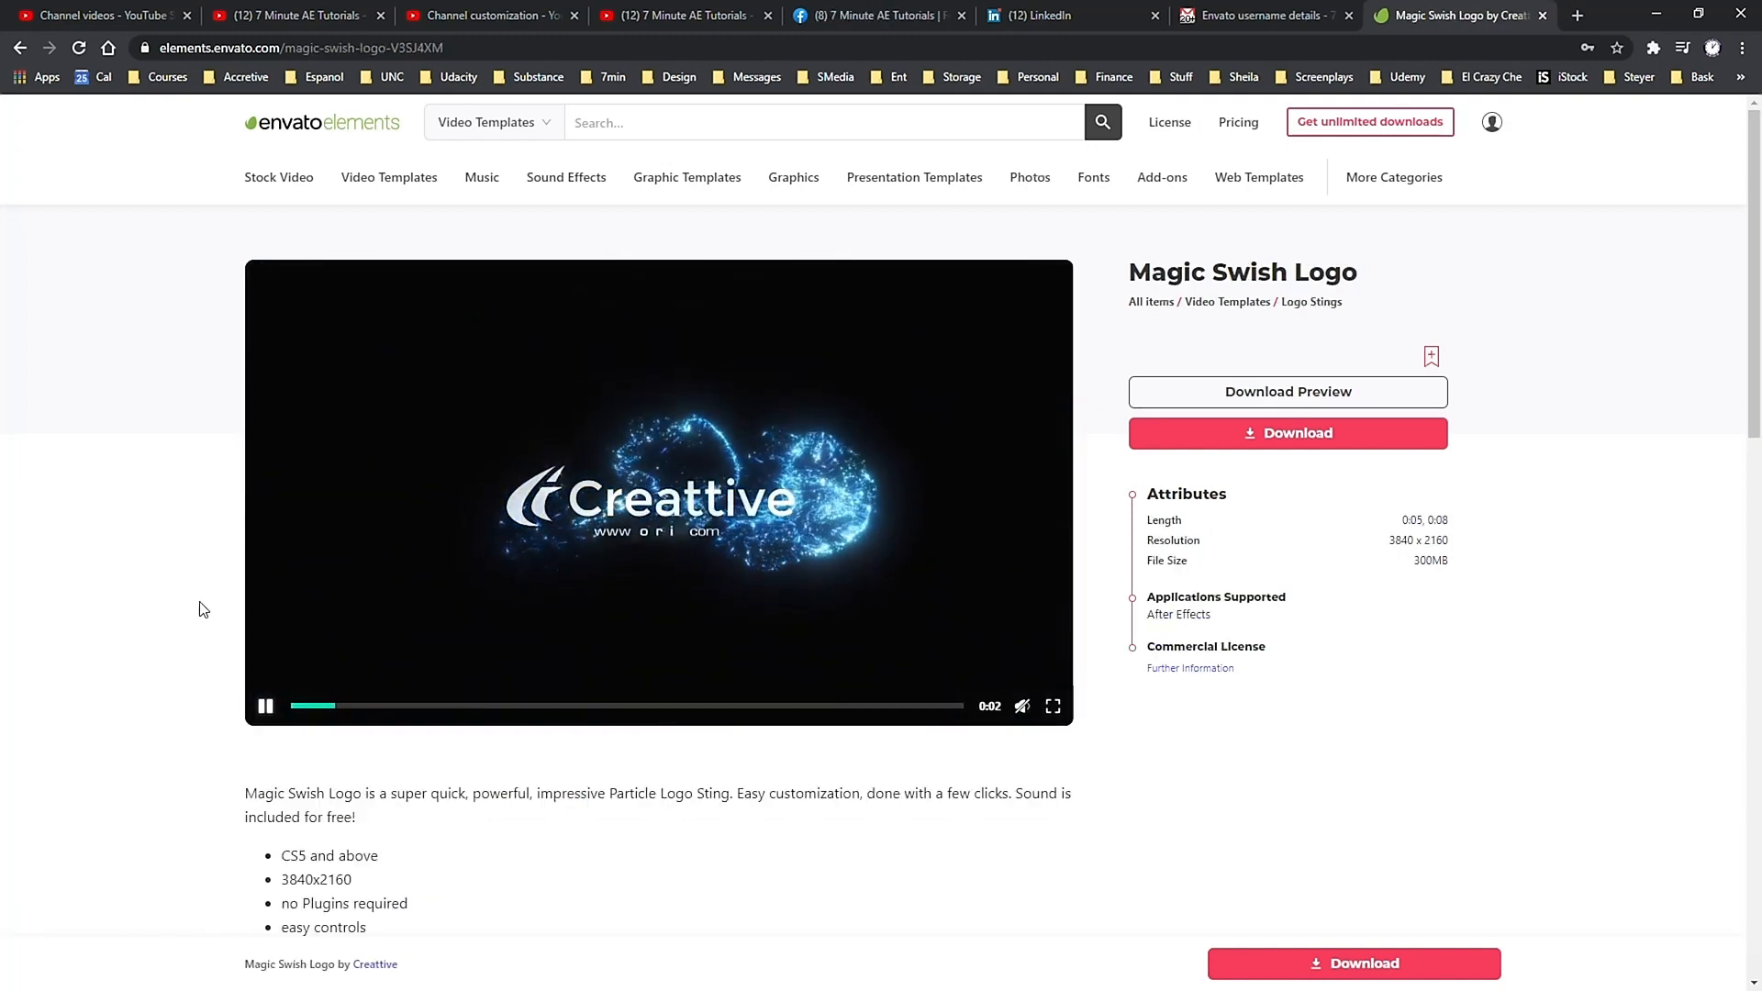
key("alt+Left")
key("alt+Left")
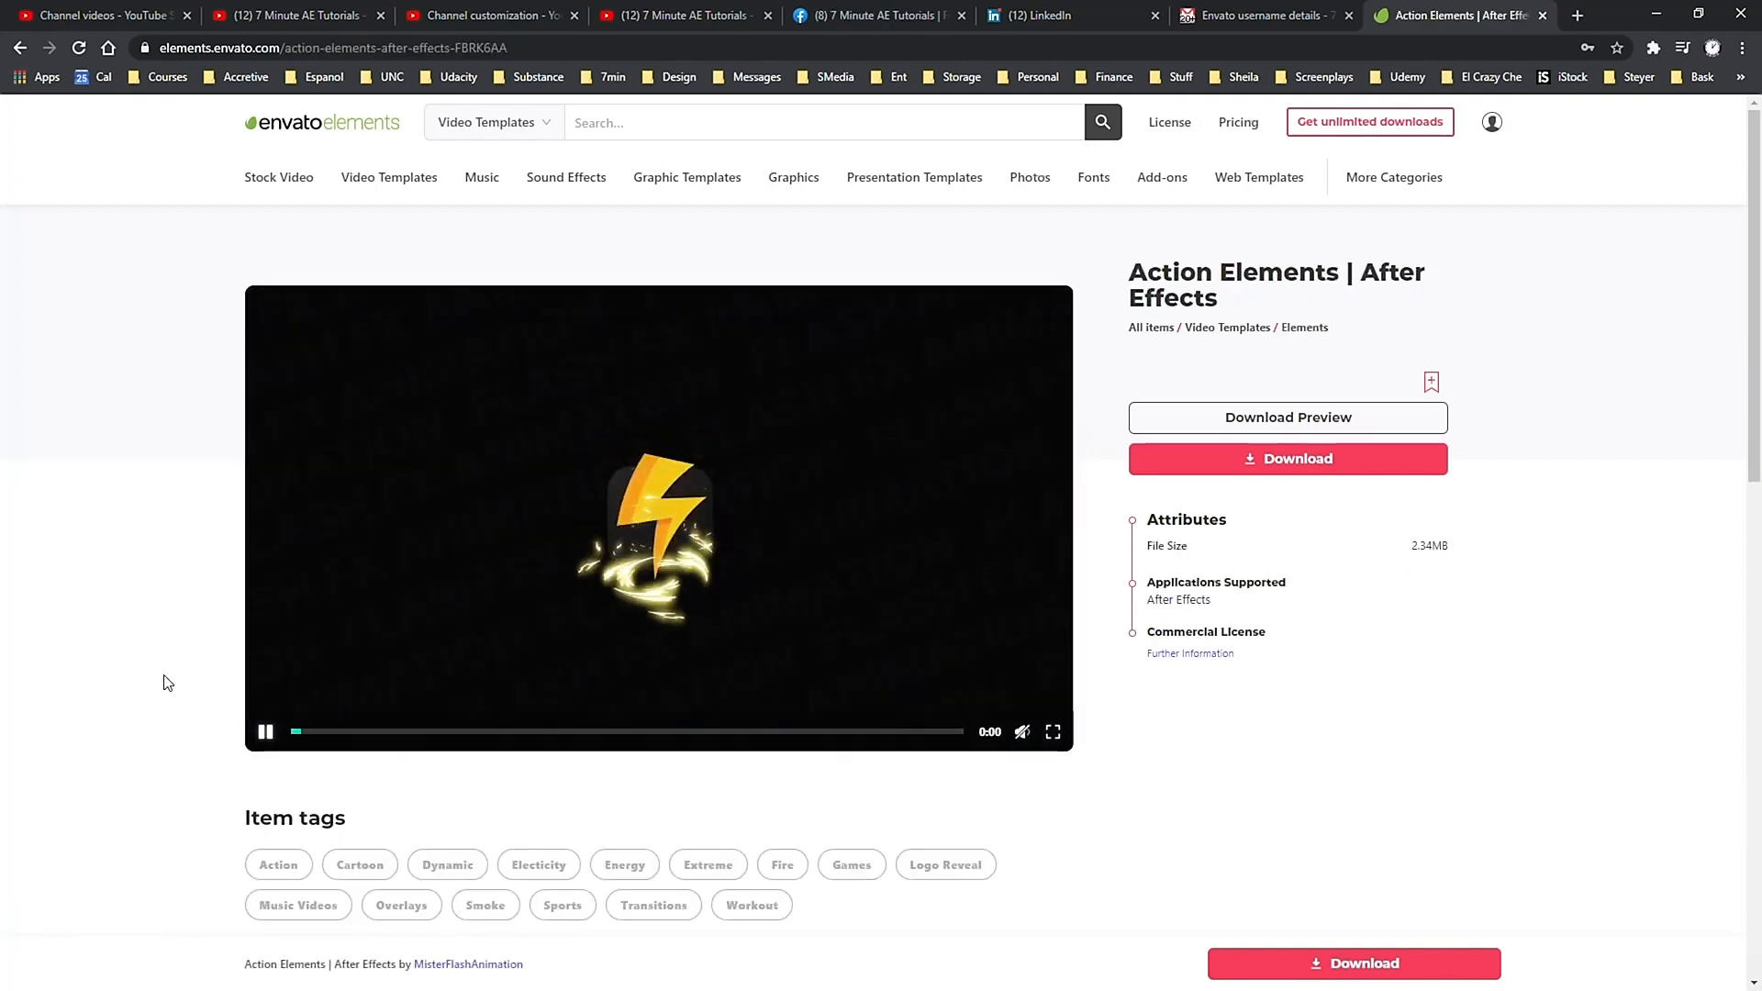